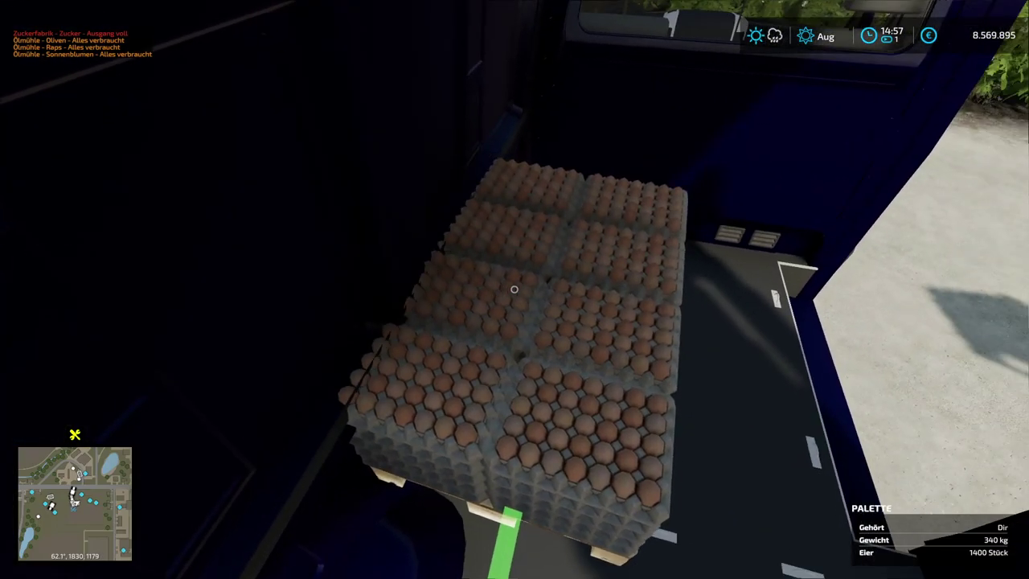
# - Shift the egg pallet around inside the van's cargo area and check the tension belt positions from the rear
pyautogui.click(515, 288)
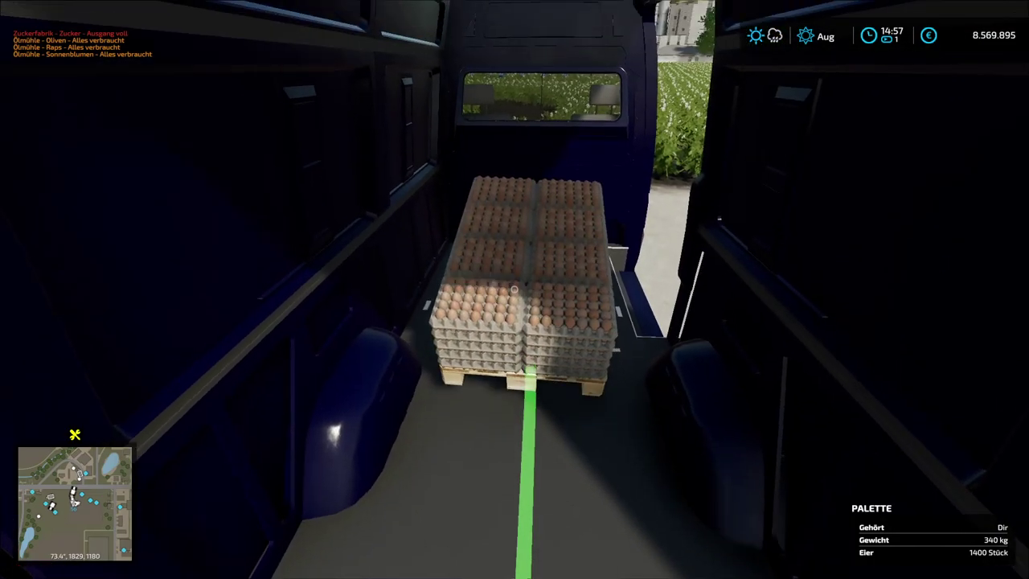
pyautogui.click(515, 289)
pyautogui.press('s')
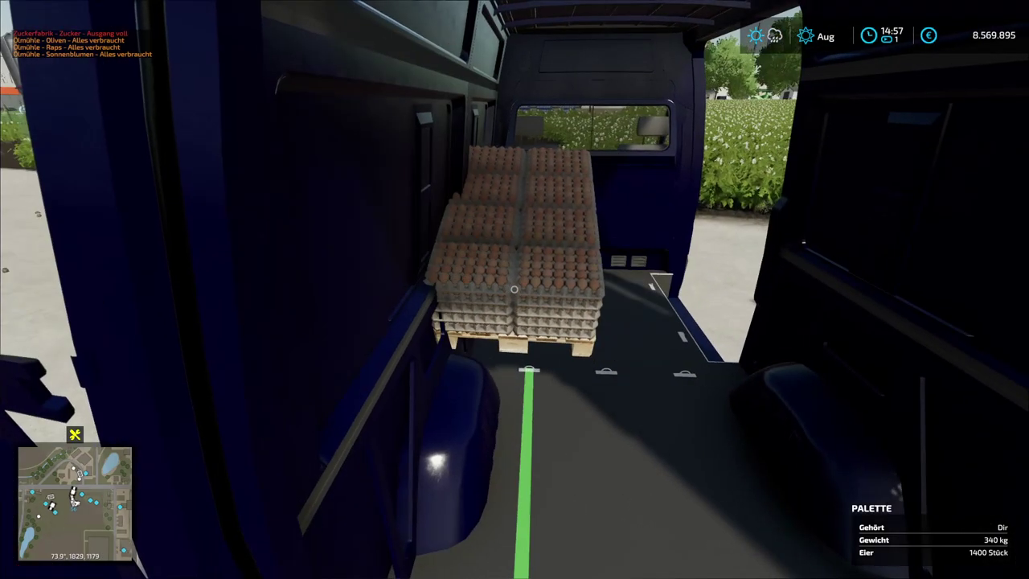
pyautogui.press('s')
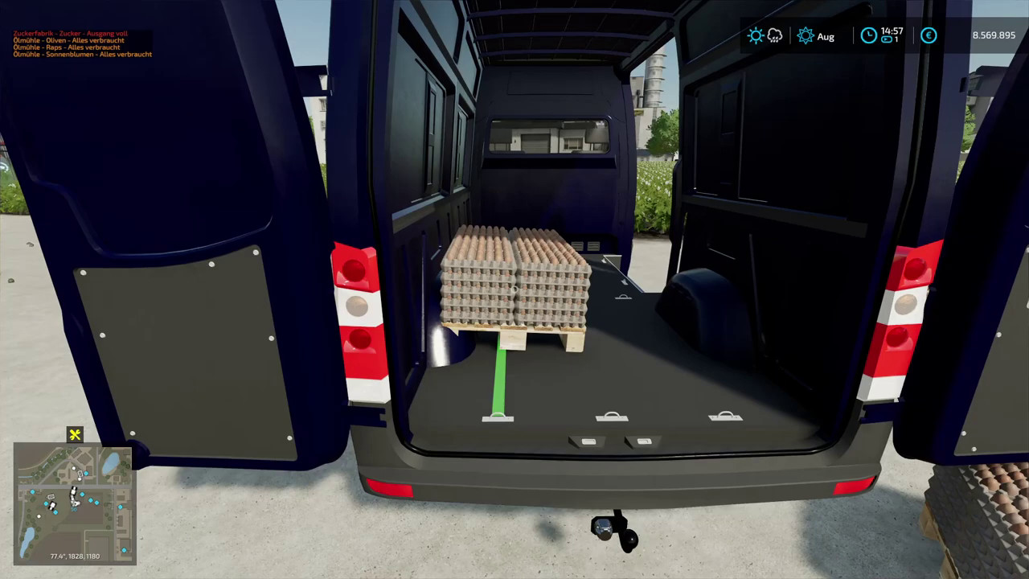
pyautogui.press('s')
pyautogui.press('w')
pyautogui.press('d')
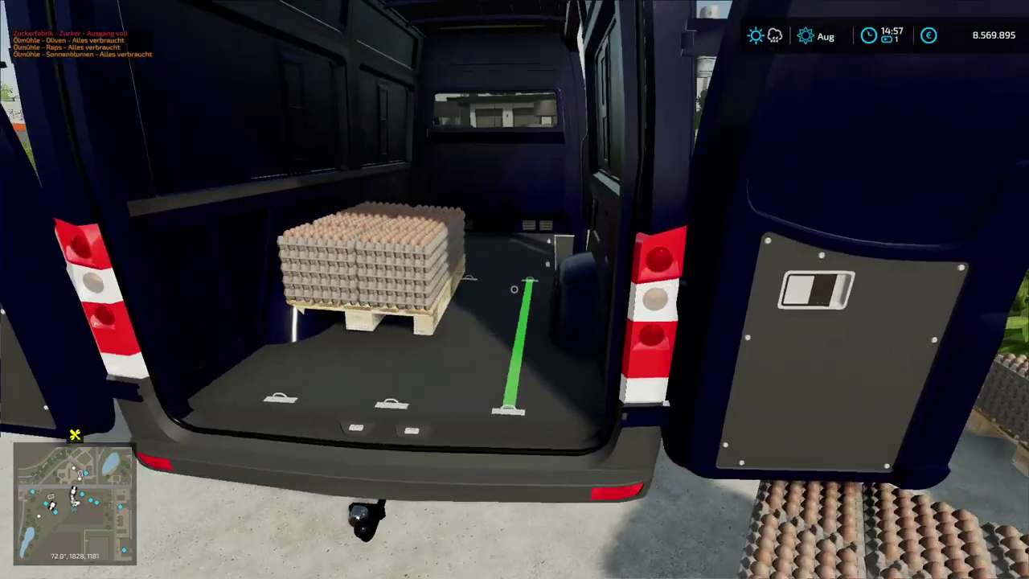
# - Take the egg pallet out through the van's rear doors and set it down on the ground behind the van
pyautogui.press('w')
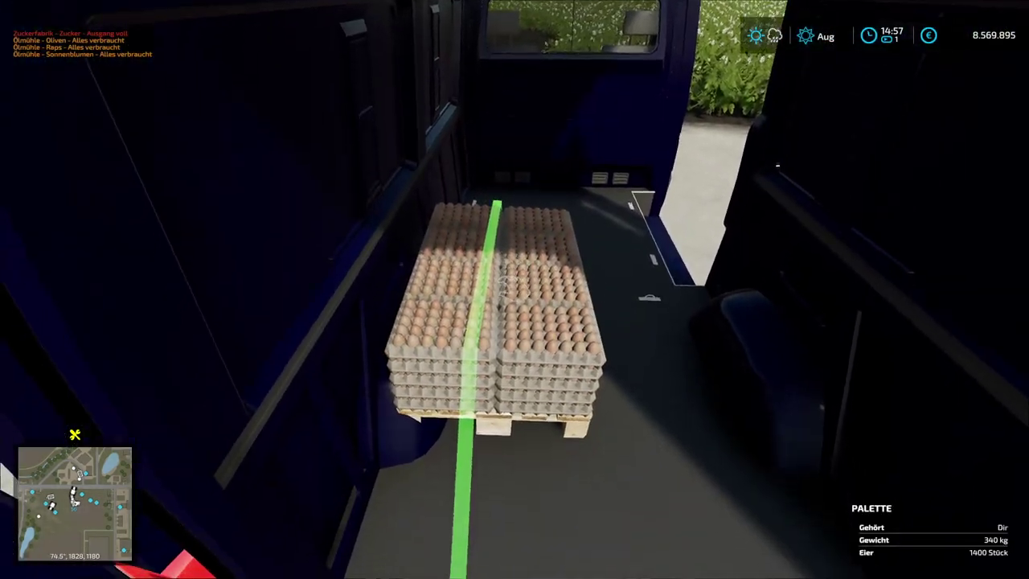
pyautogui.press('s')
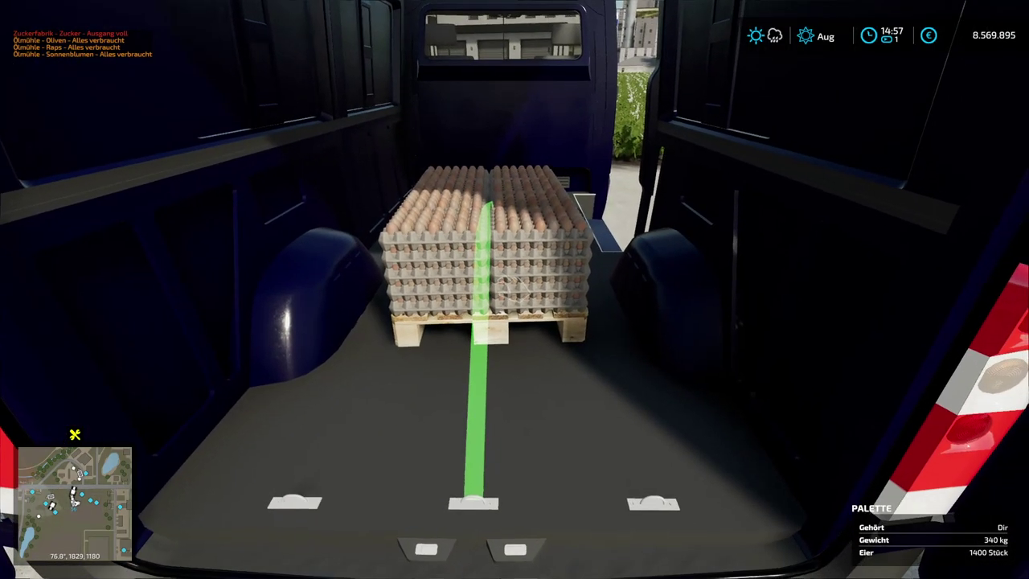
pyautogui.press('s')
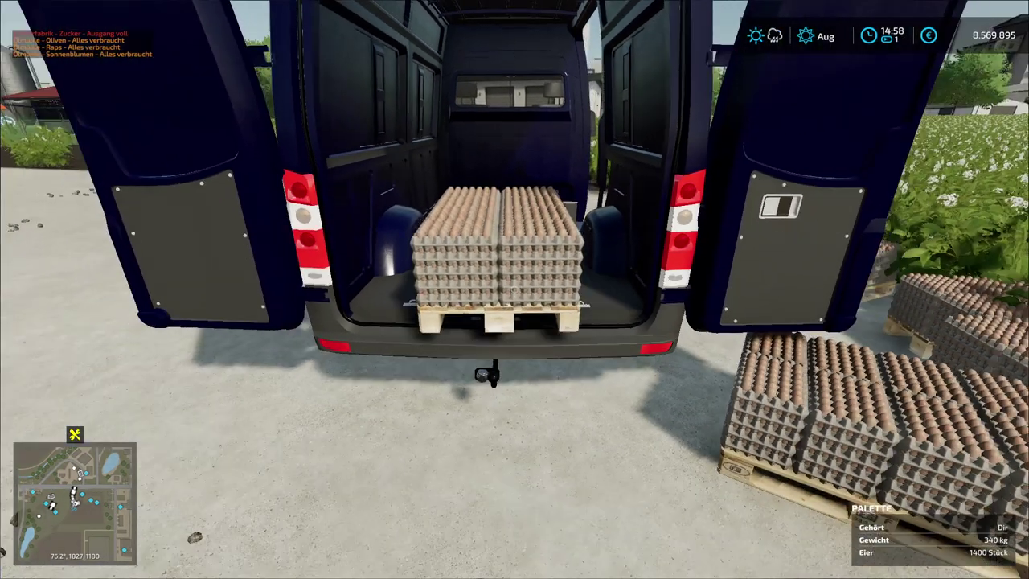
pyautogui.press('w')
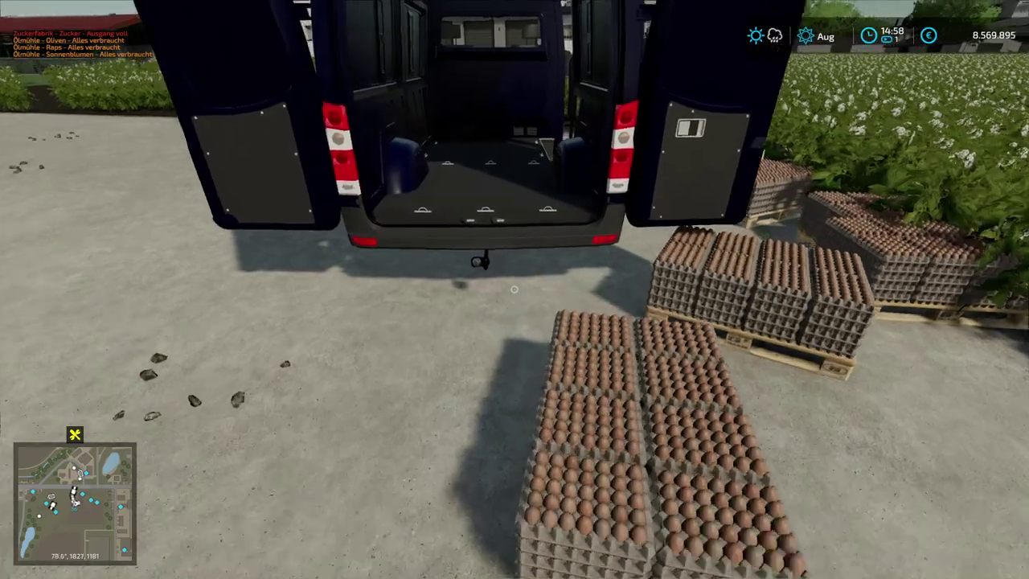
# - Save the current game and quit to the desktop
pyautogui.press('Escape')
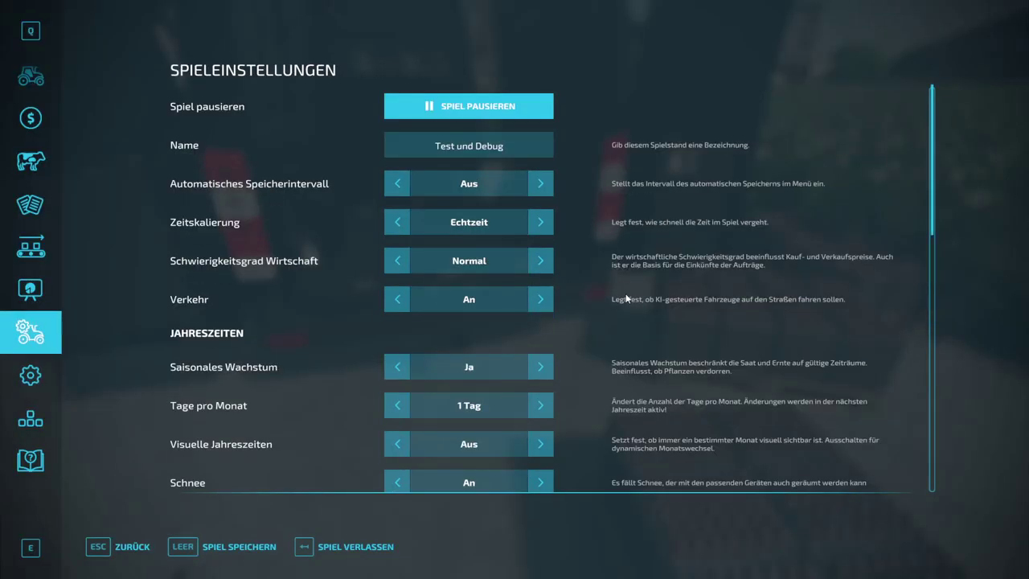
pyautogui.click(30, 461)
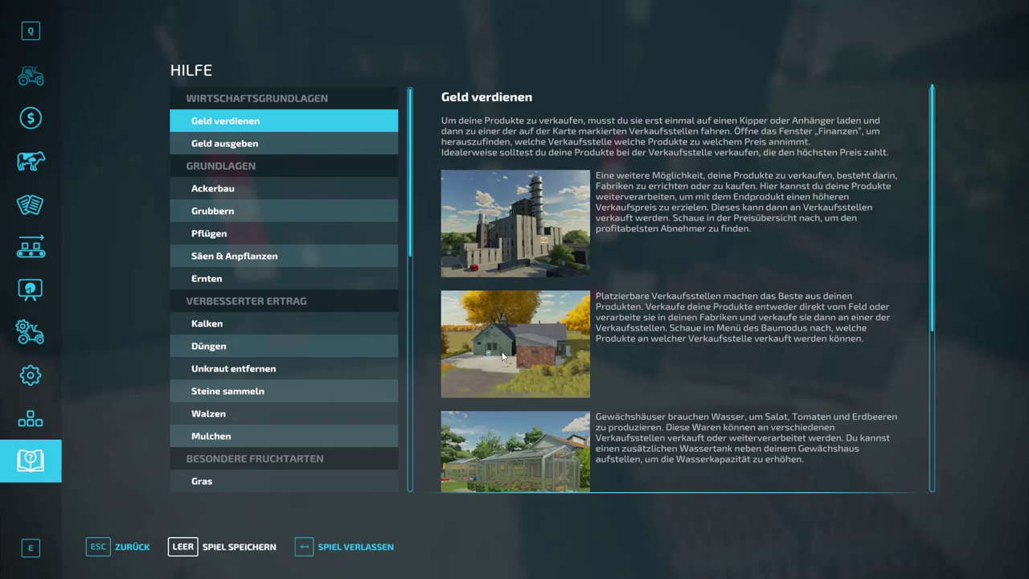
pyautogui.press('space')
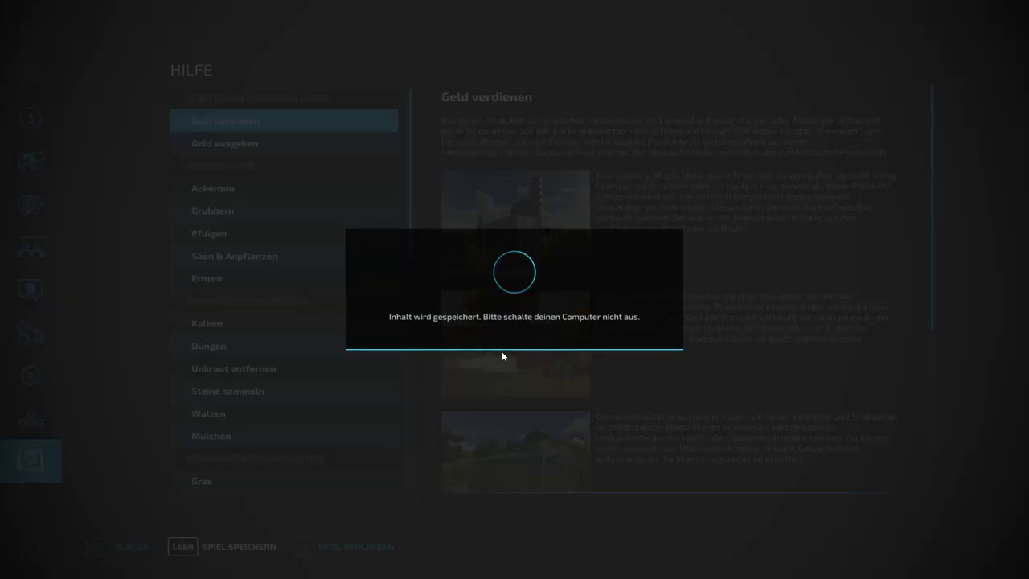
pyautogui.press('Escape')
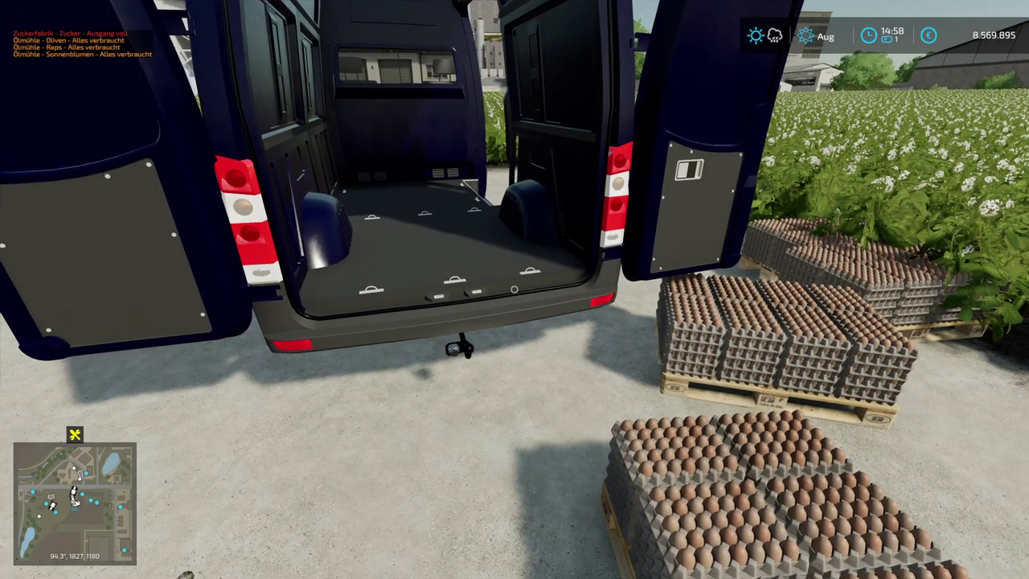
pyautogui.hotkey('alt', 'F4')
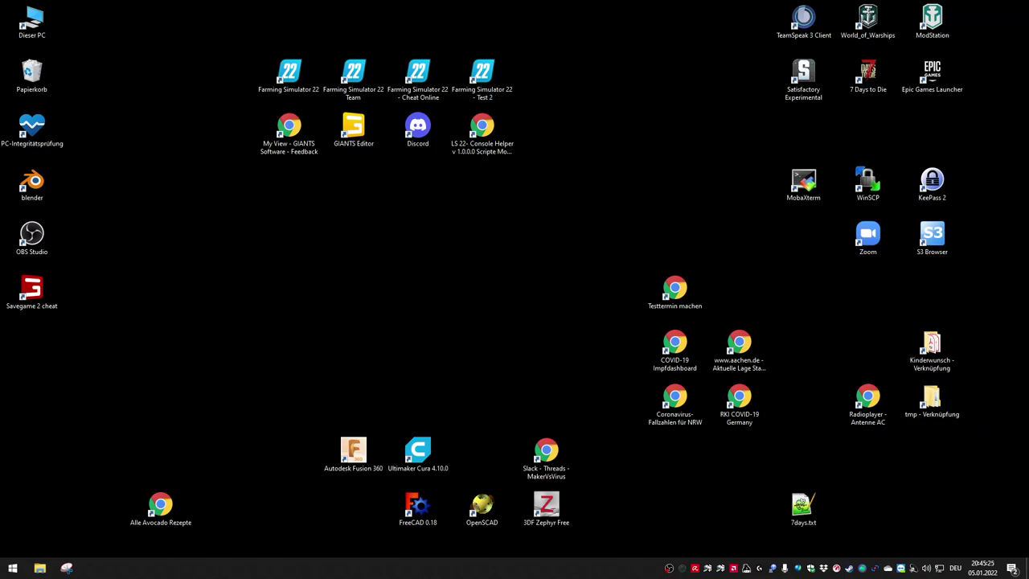
# - Switch to File Explorer and open the mods folder inside FarmingSimulator2022
pyautogui.press('super+e')
pyautogui.moveTo(427, 120); pyautogui.dragTo(368, 69)
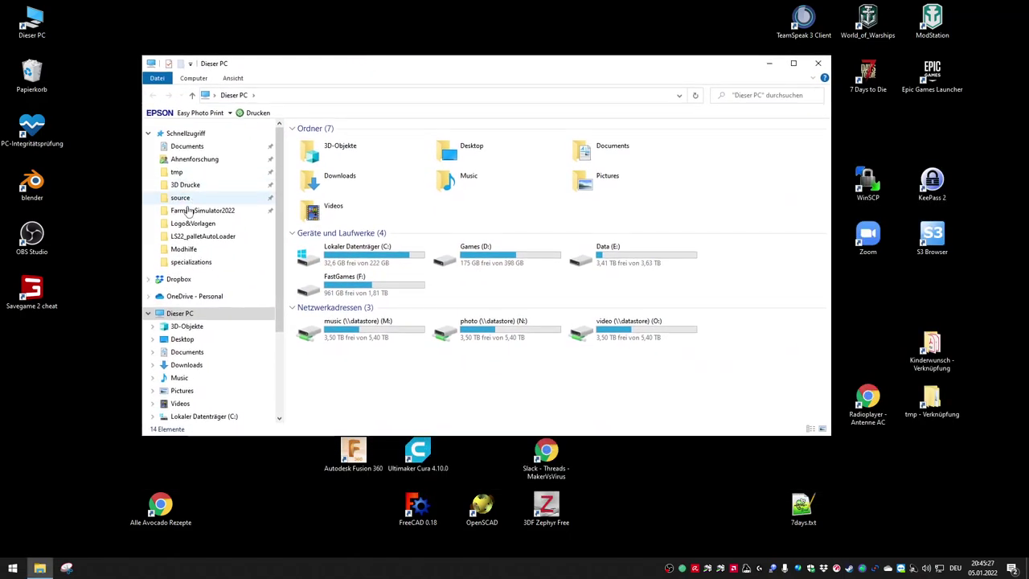
pyautogui.click(205, 211)
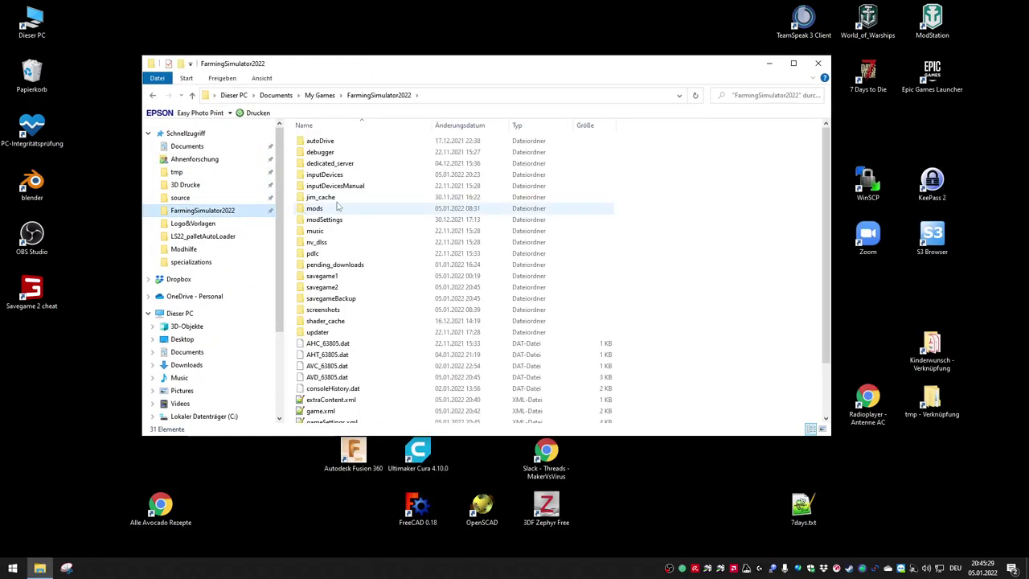
pyautogui.doubleClick(333, 209)
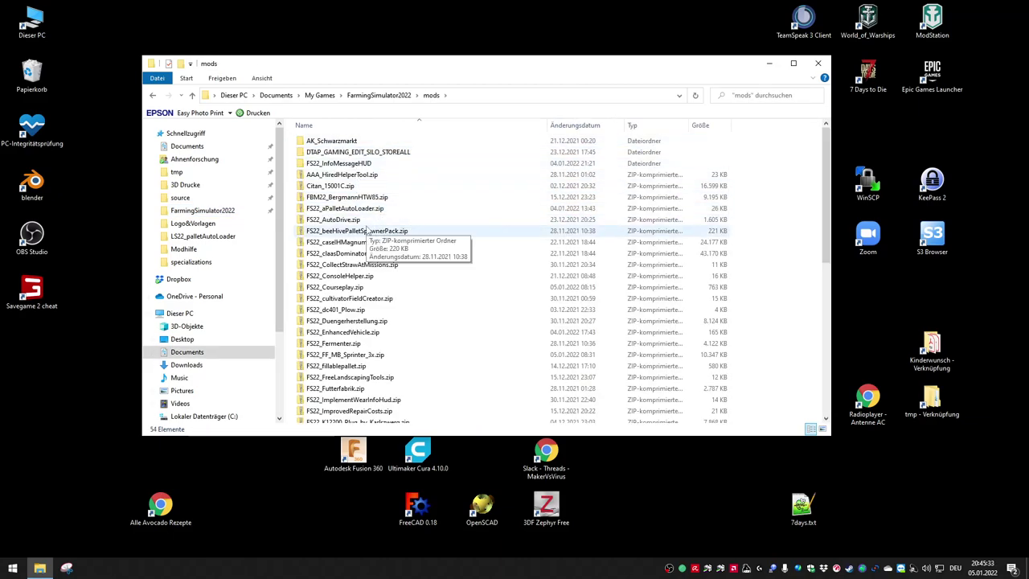
# - Sort the mods by modification date and extract FS22_FF_MB_Sprinter_3x.zip with 7-Zip into a folder of the same name
pyautogui.scroll(-3, 365, 233)
pyautogui.scroll(3, 364, 295)
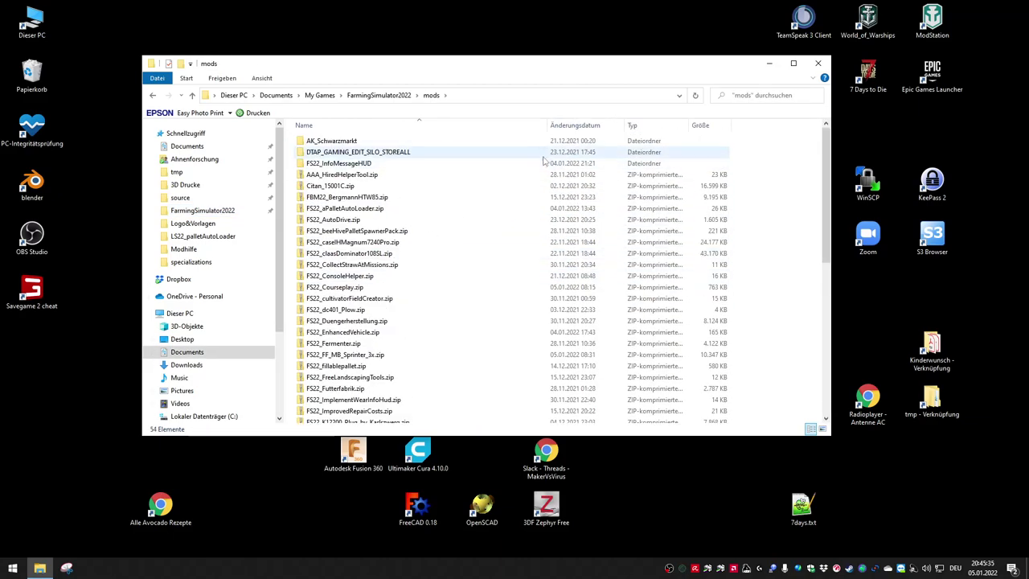
pyautogui.click(569, 126)
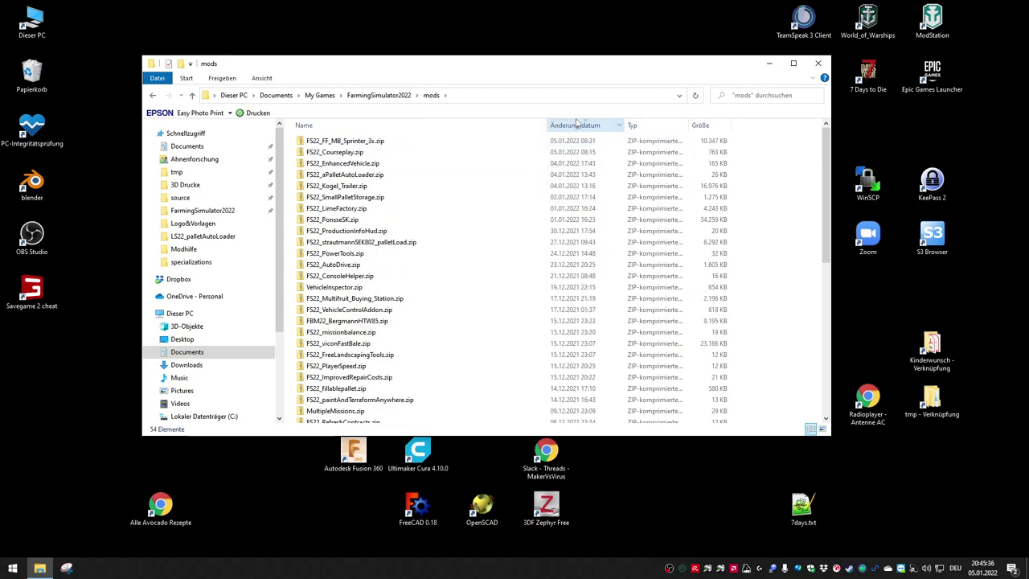
pyautogui.click(347, 143)
pyautogui.rightClick(357, 142)
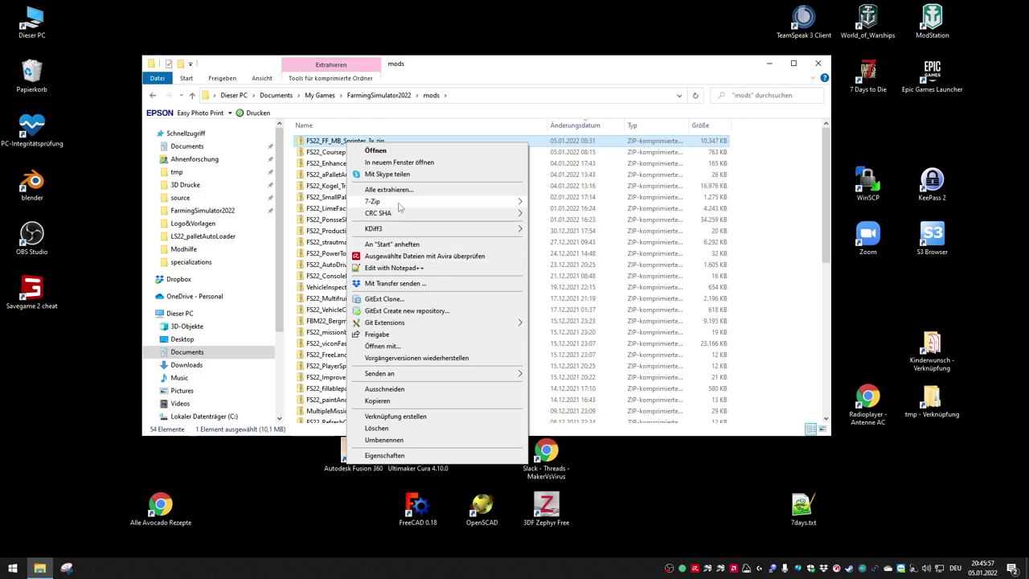
pyautogui.moveTo(474, 201)
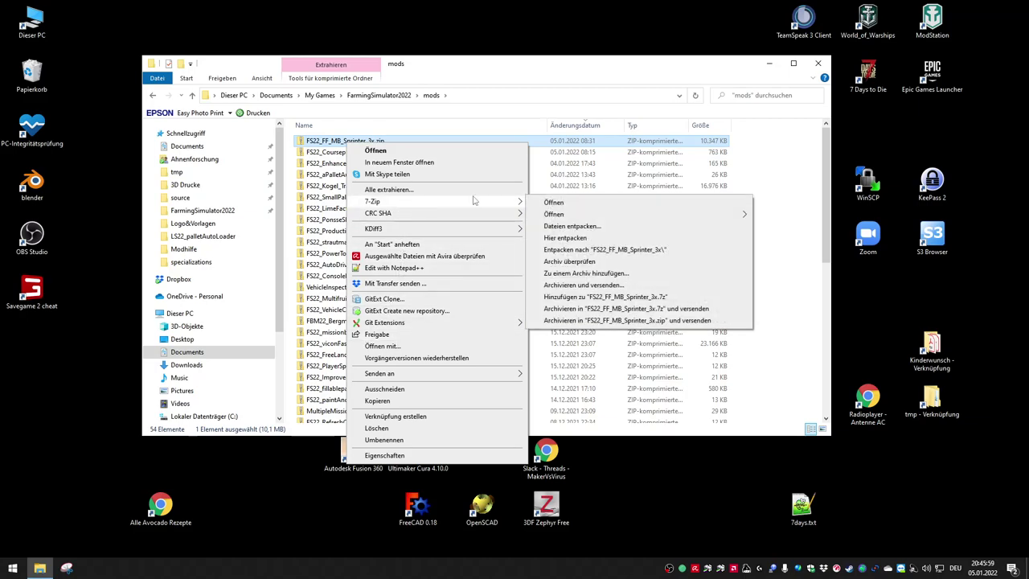
pyautogui.click(636, 251)
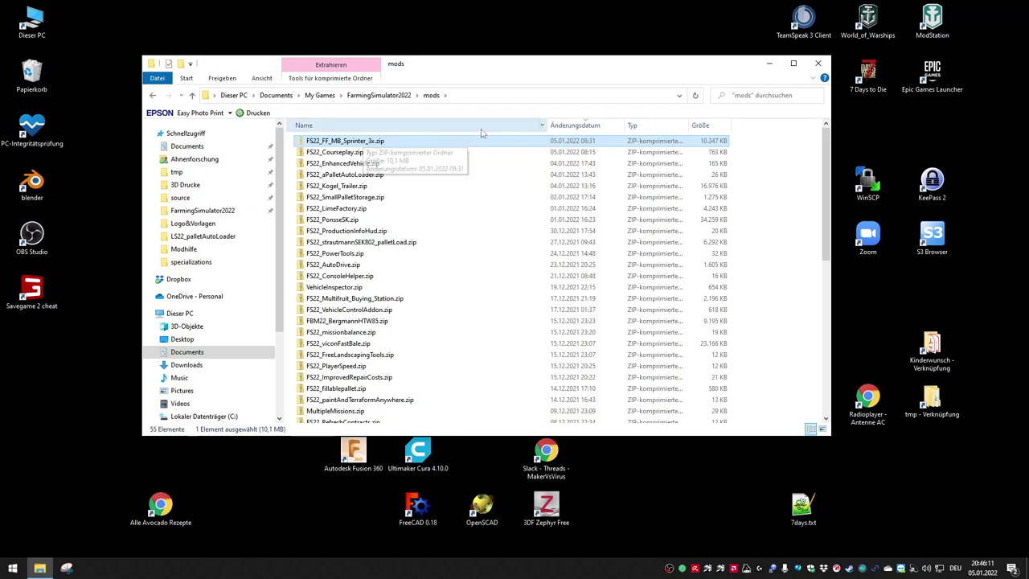
# - Sort the mods by name and move FS22_FF_MB_Sprinter_3x.zip into the extracted FS22_FF_MB_Sprinter_3x folder
pyautogui.click(402, 124)
pyautogui.doubleClick(450, 164)
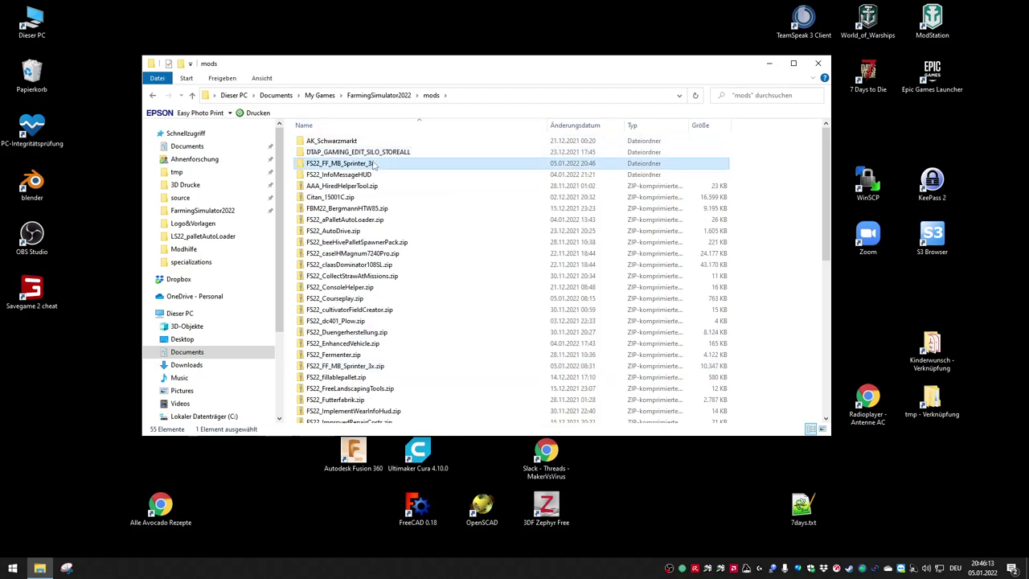
pyautogui.hotkey('ctrl', 'v')
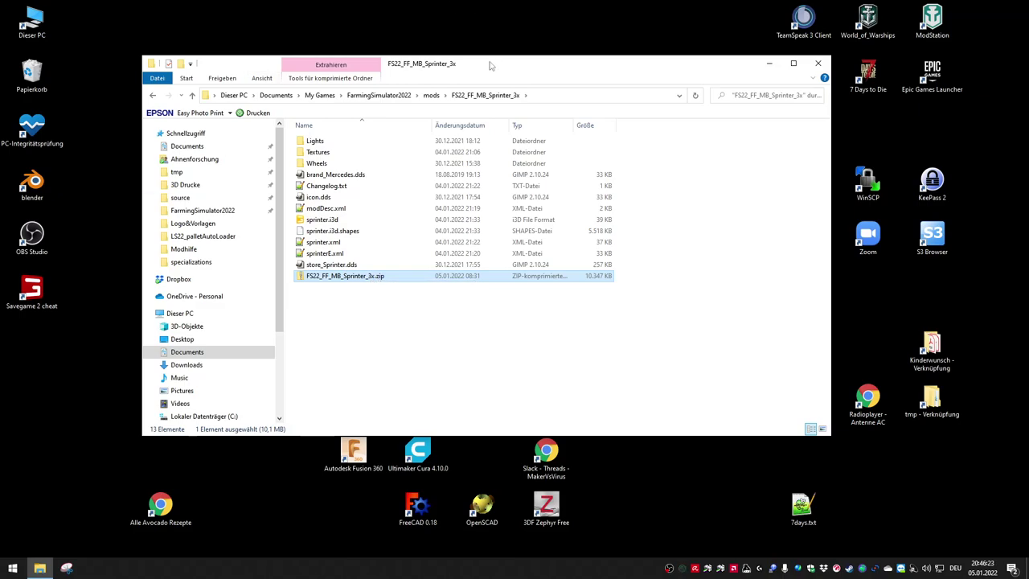
# - Open the tmp folder in a second window and arrange it side by side with the FS22_FF_MB_Sprinter_3x folder
pyautogui.press('super+Left')
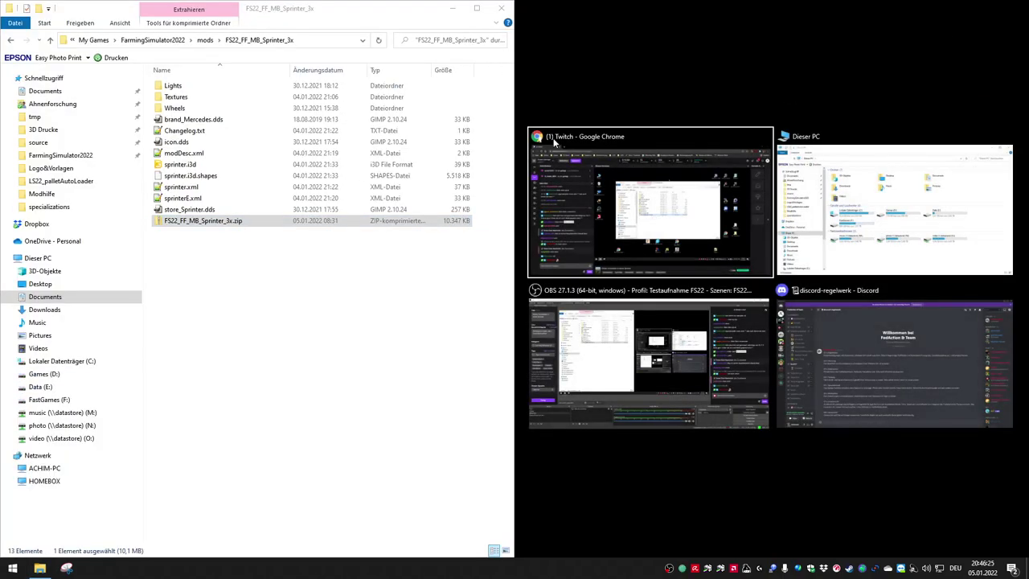
pyautogui.click(537, 124)
pyautogui.doubleClick(929, 391)
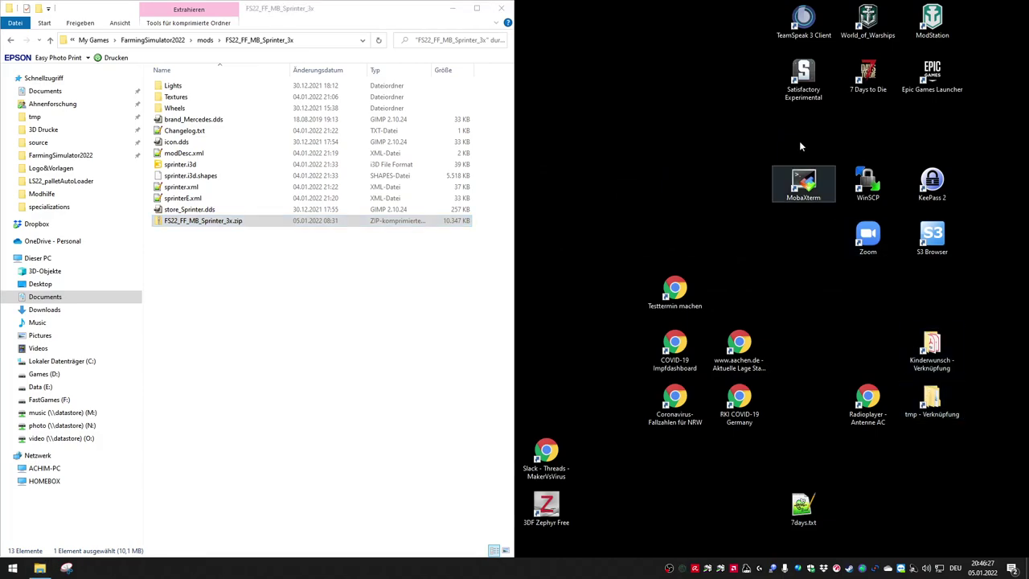
pyautogui.doubleClick(931, 398)
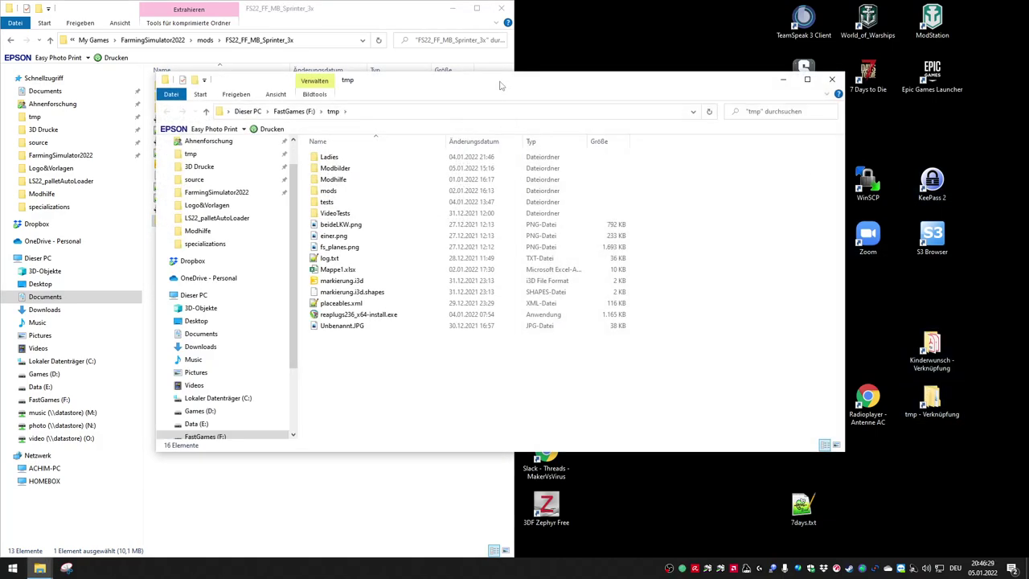
pyautogui.press('super+Right')
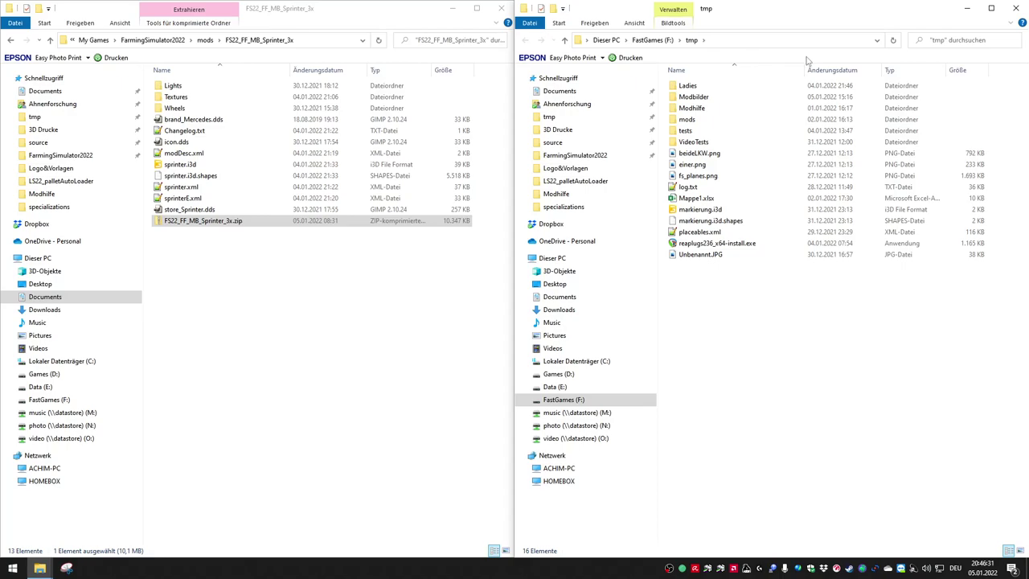
# - Create a new folder named UmbauTest in the tmp folder and open it
pyautogui.rightClick(773, 349)
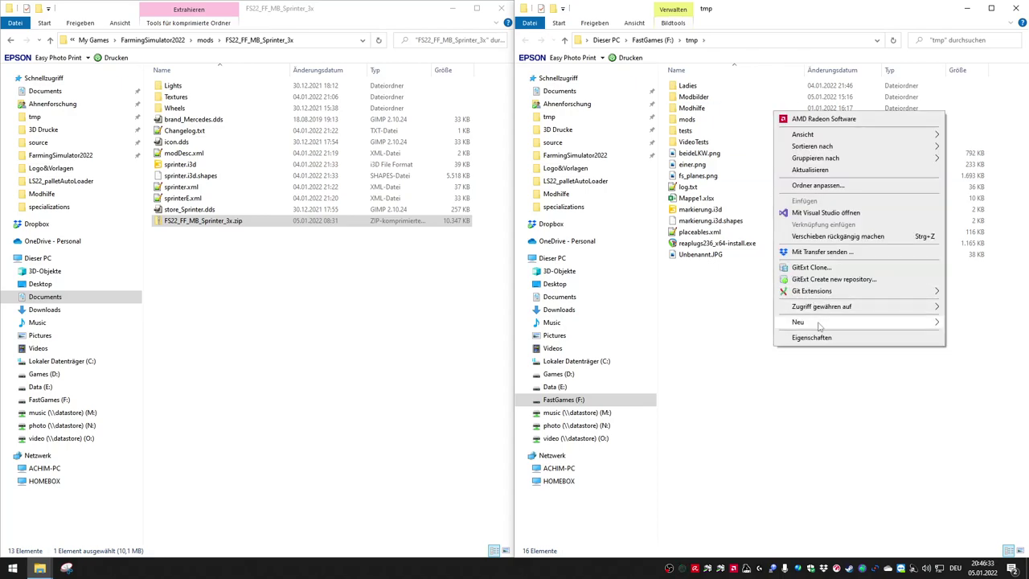
pyautogui.moveTo(818, 324)
pyautogui.click(679, 325)
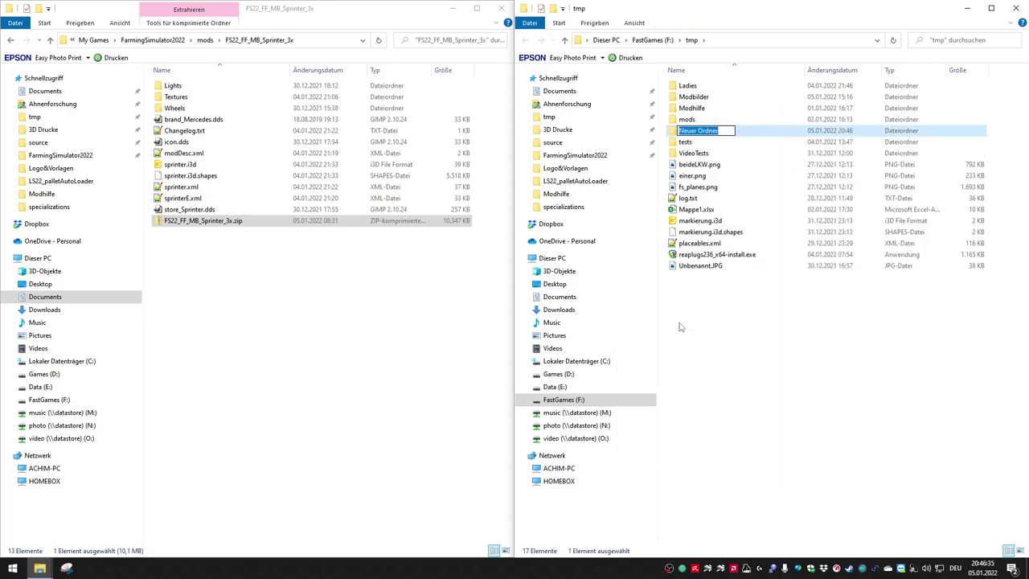
pyautogui.write('U')
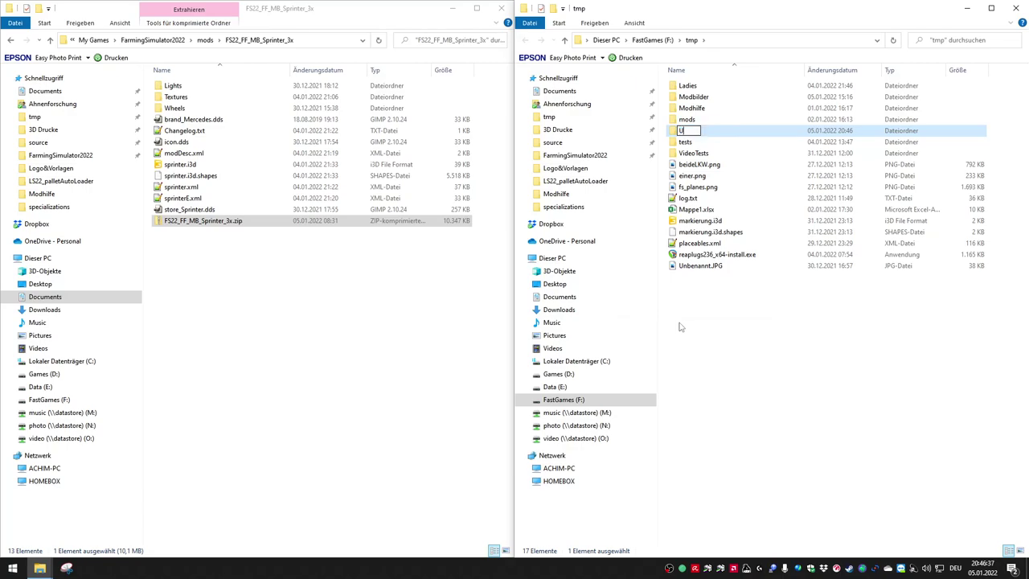
pyautogui.write('mbauTest')
pyautogui.press('Return')
pyautogui.press('Return')
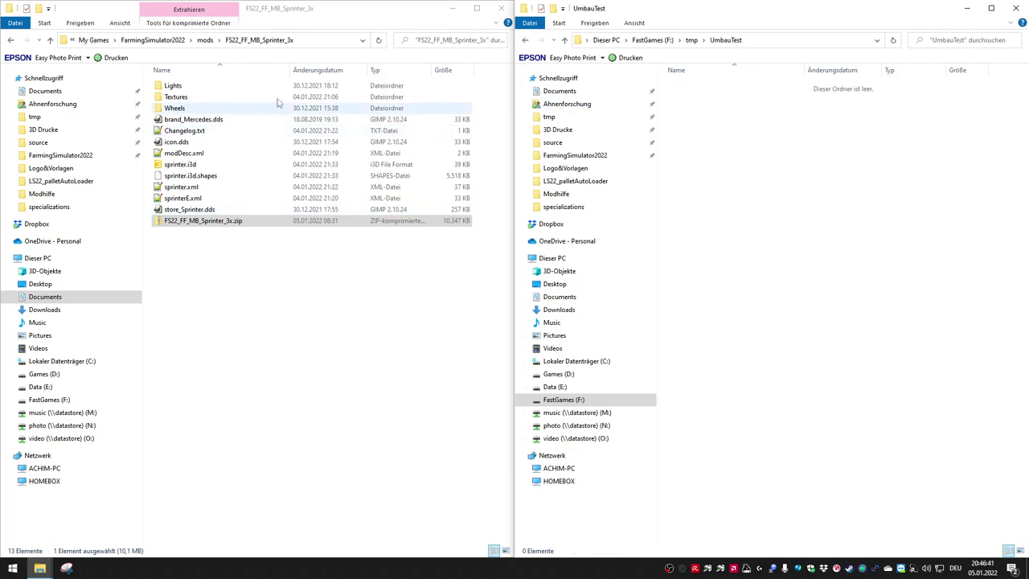
# - Find FS22_strautmannSEK802_palletLoad.zip in the mods folder and extract it with 7-Zip into a folder of the same name inside UmbauTest
pyautogui.click(205, 39)
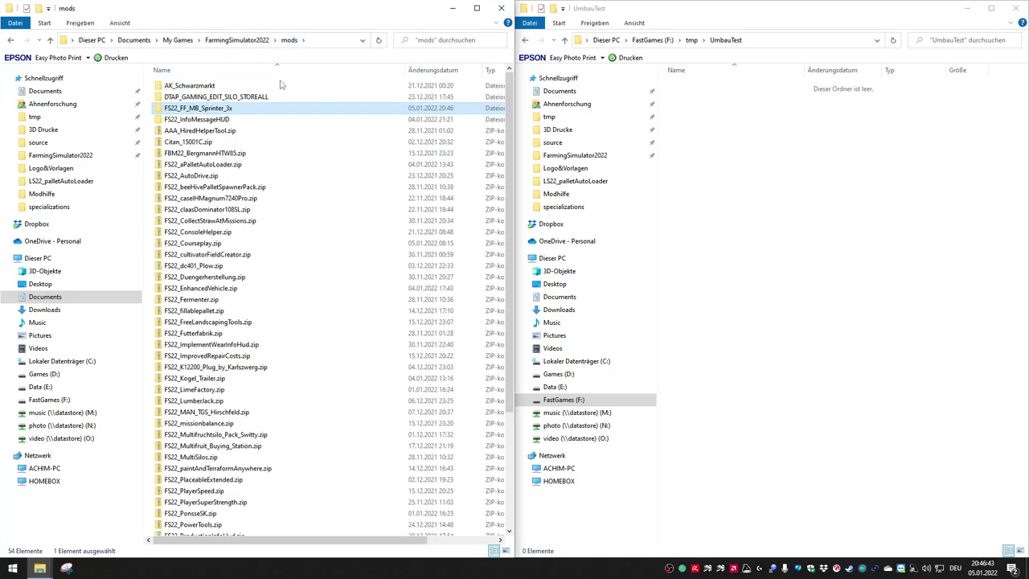
pyautogui.click(414, 71)
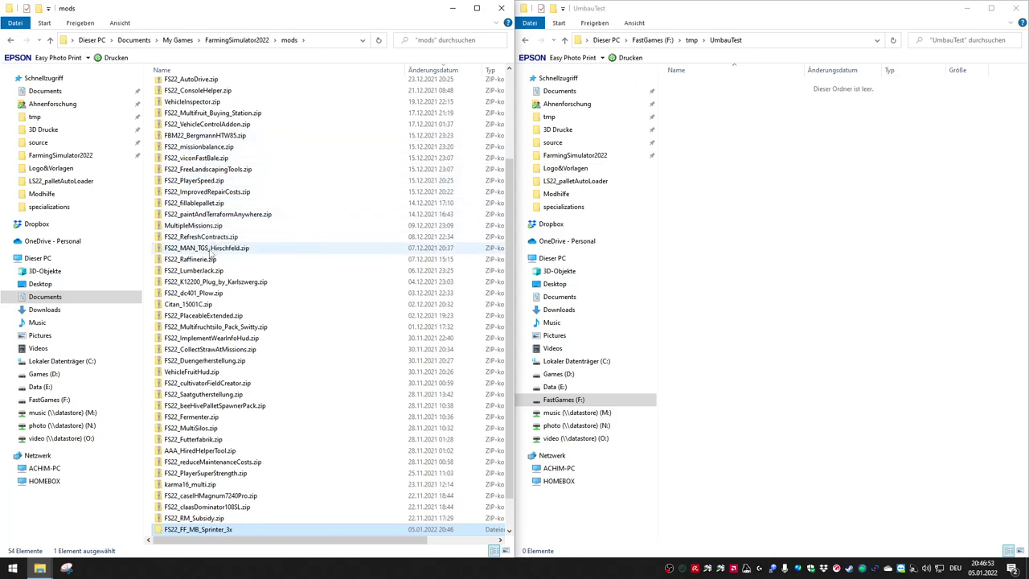
pyautogui.click(431, 70)
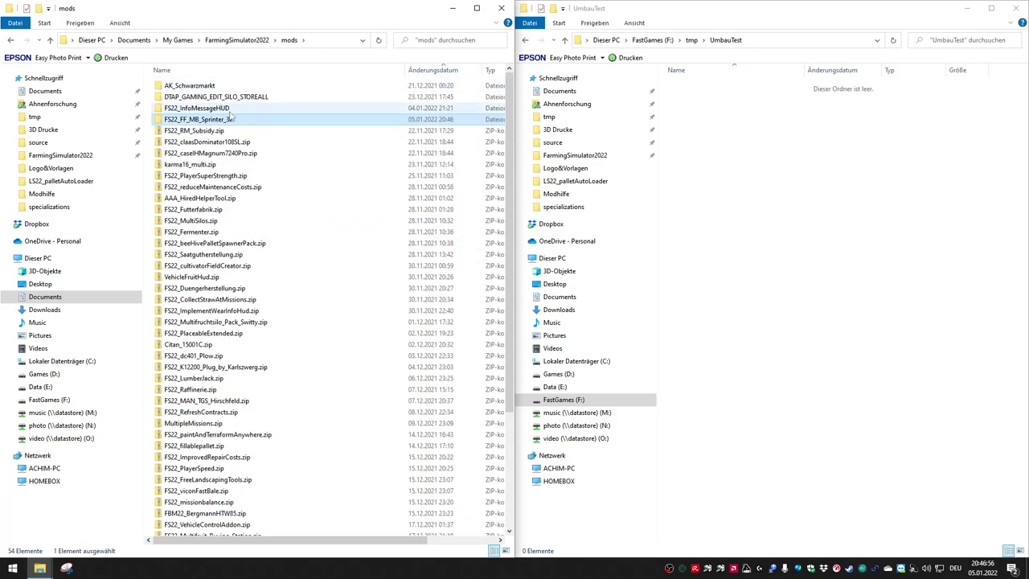
pyautogui.click(227, 71)
pyautogui.scroll(-5, 241, 241)
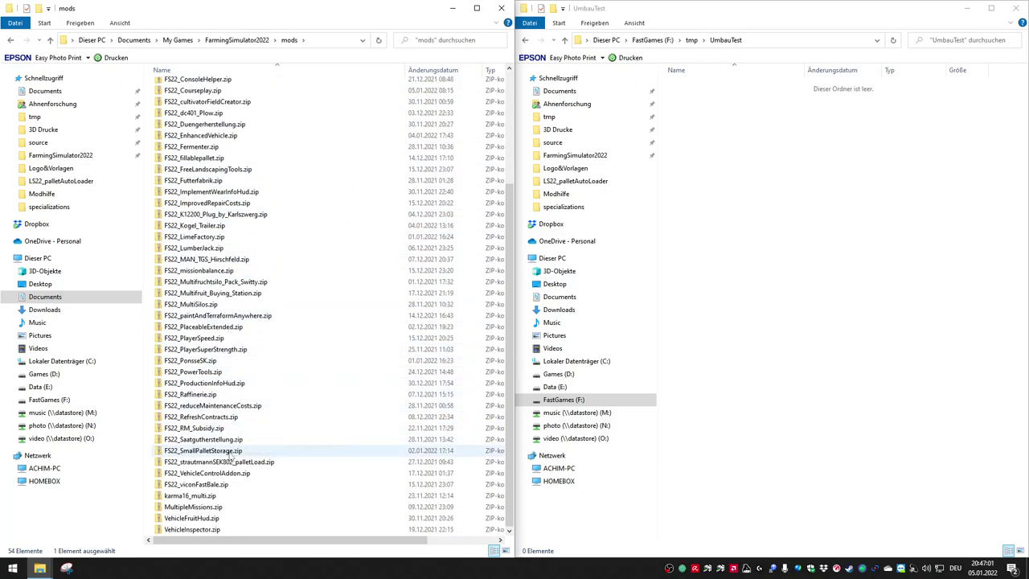
pyautogui.click(229, 463)
pyautogui.moveTo(229, 466); pyautogui.dragTo(770, 195)
pyautogui.moveTo(770, 195); pyautogui.dragTo(769, 190, button='right')
pyautogui.moveTo(794, 207)
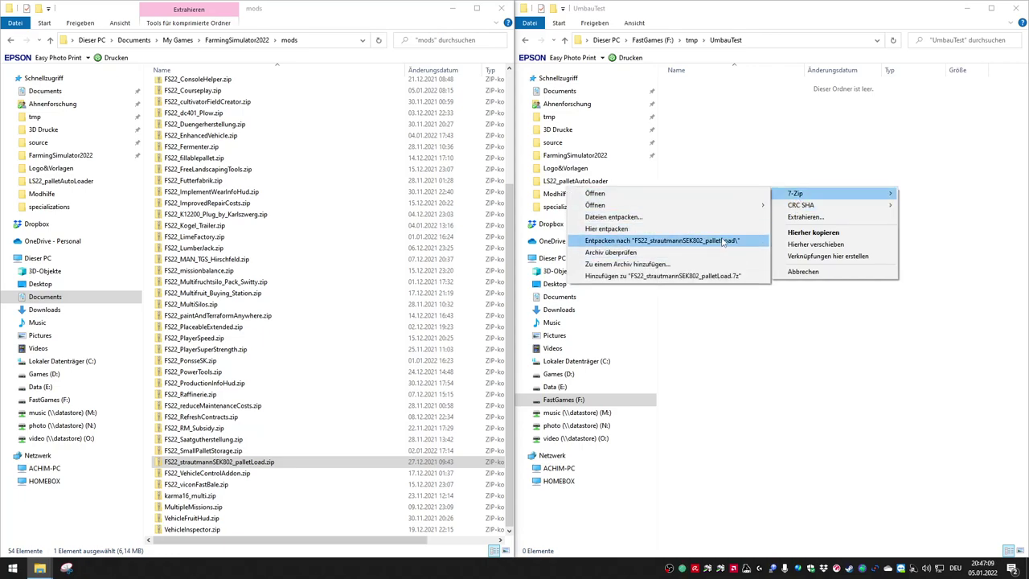
pyautogui.click(726, 240)
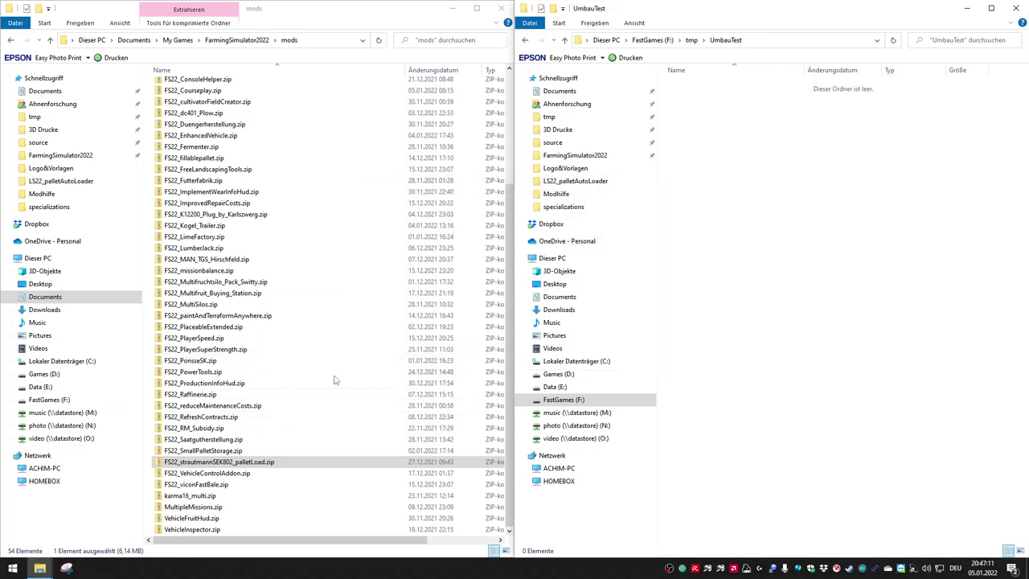
# - Open the extracted FS22_strautmannSEK802_palletLoad folder in details view, with the FS22_FF_MB_Sprinter_3x folder open beside it
pyautogui.doubleClick(720, 86)
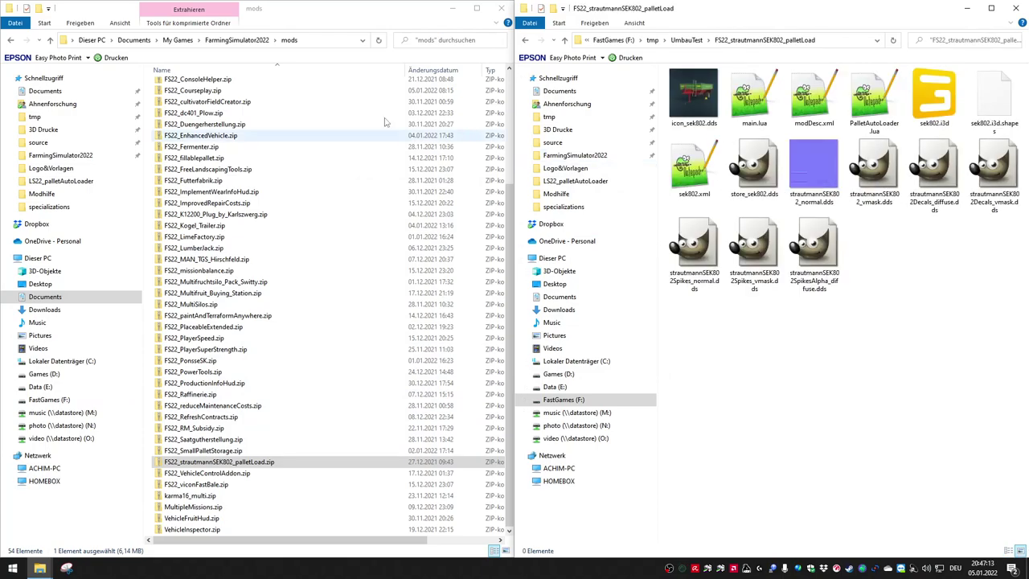
pyautogui.scroll(5, 316, 115)
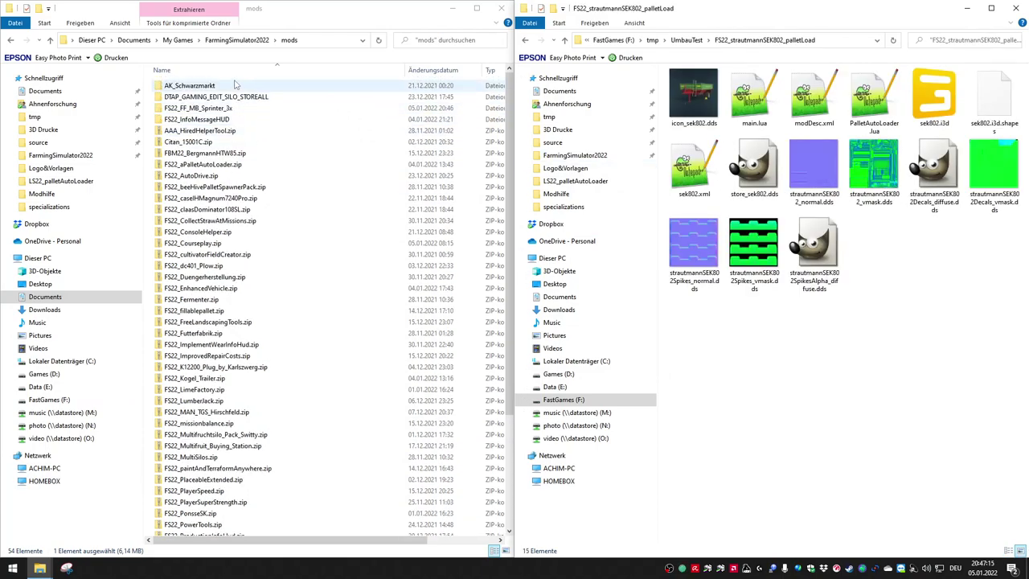
pyautogui.doubleClick(218, 110)
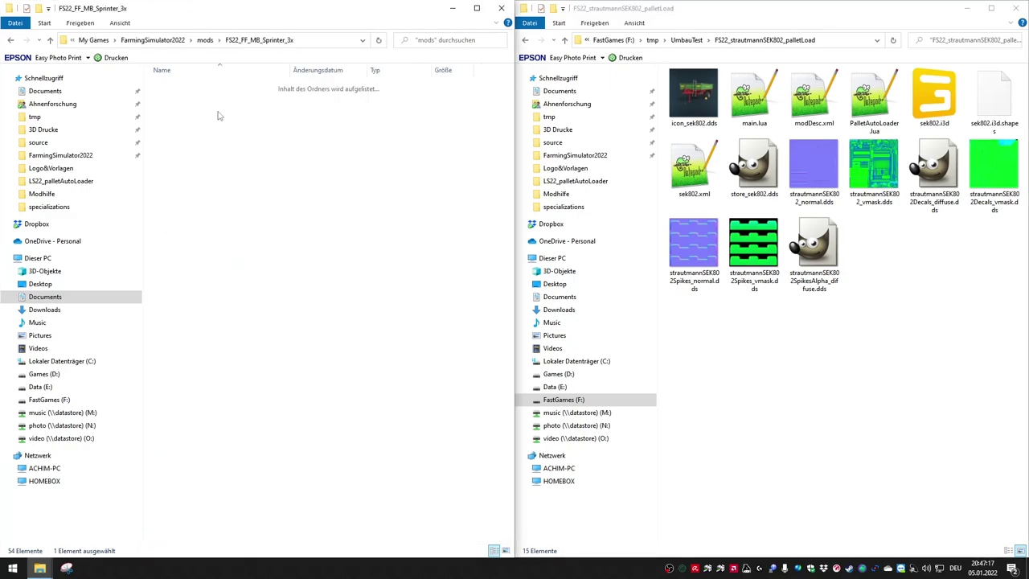
pyautogui.click(1007, 551)
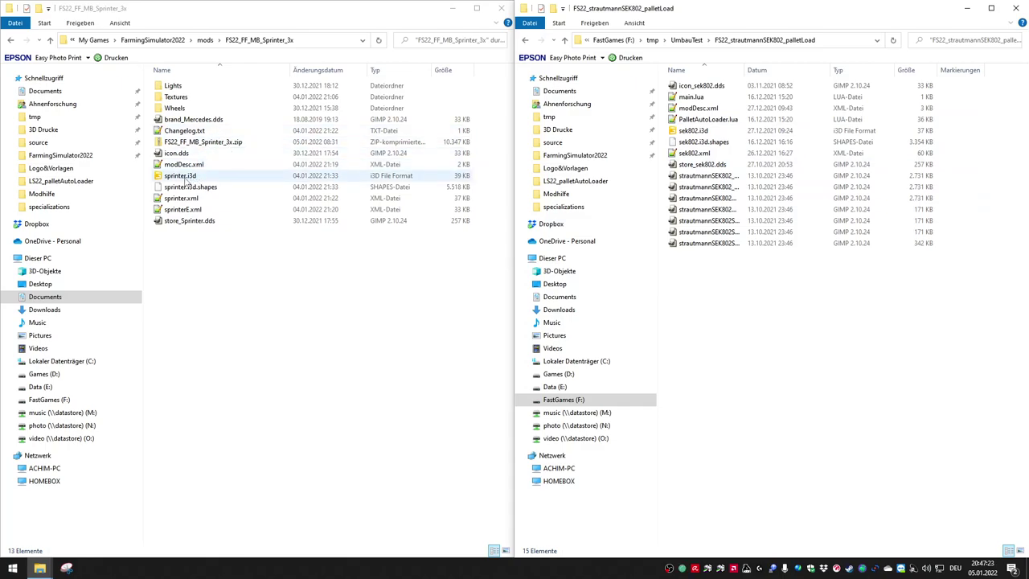
# - Open the modDesc.xml files of the strautmannSEK802 and Sprinter mods in Notepad++
pyautogui.click(695, 107)
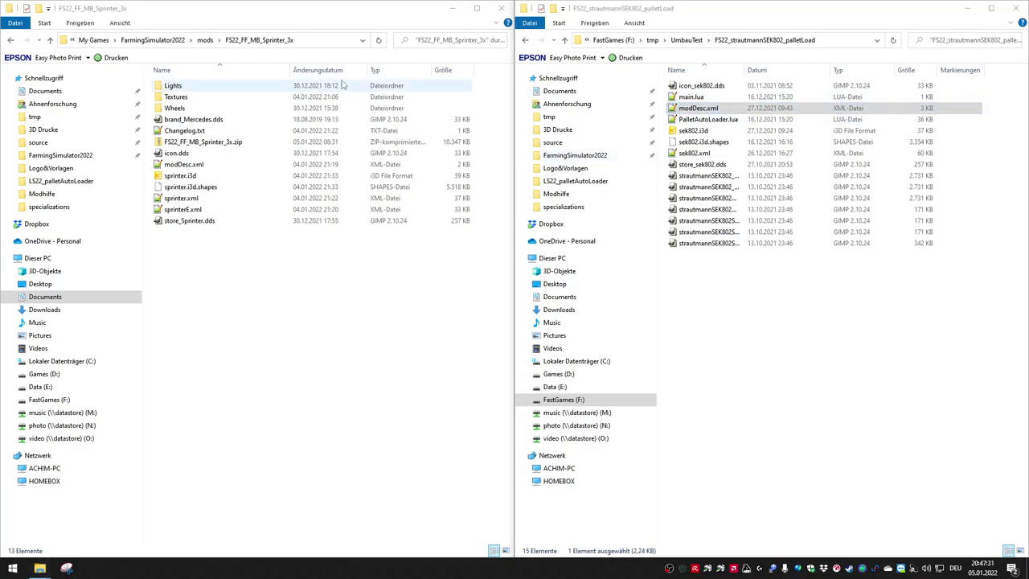
pyautogui.doubleClick(184, 165)
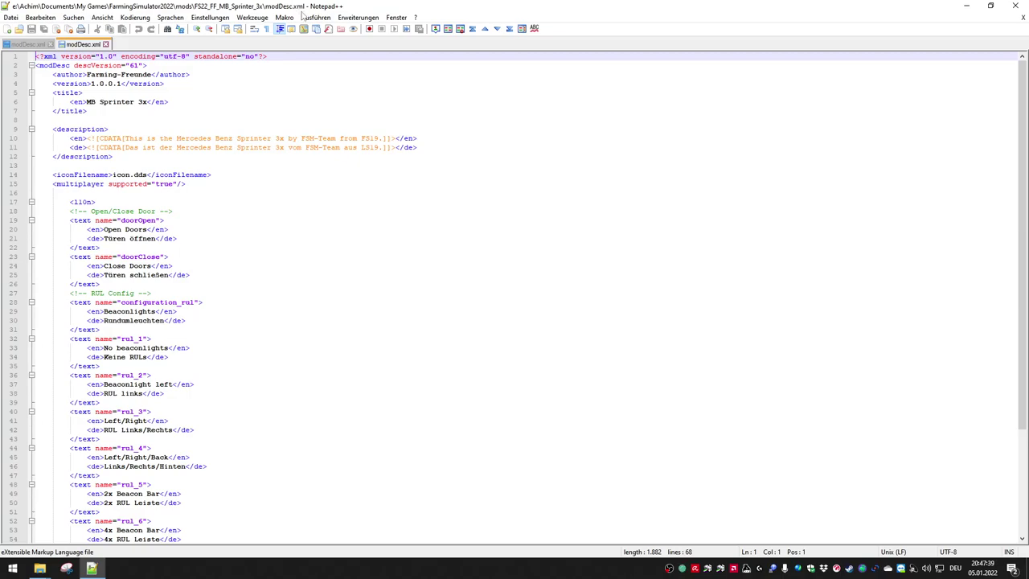
pyautogui.click(185, 209)
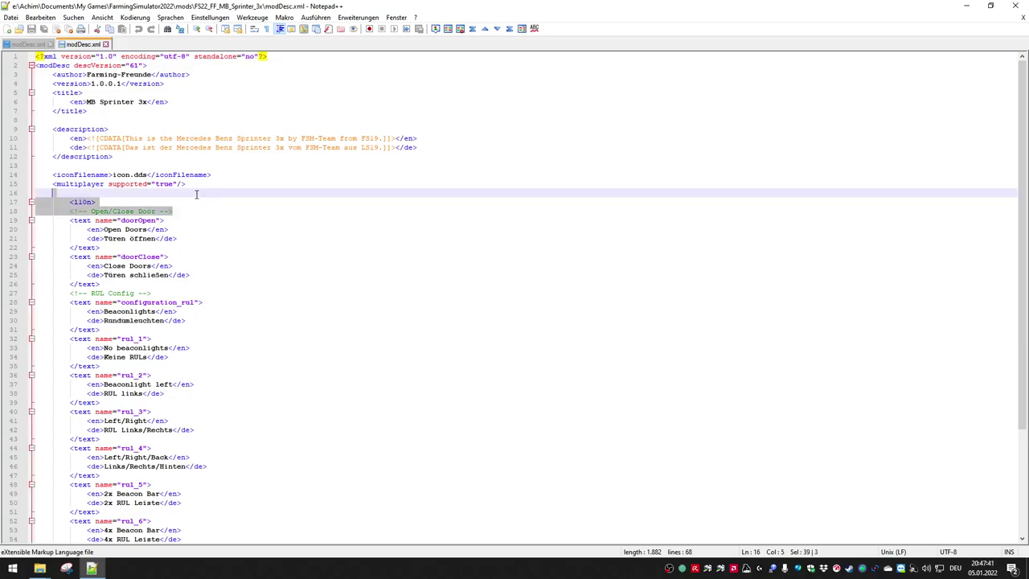
pyautogui.click(238, 227)
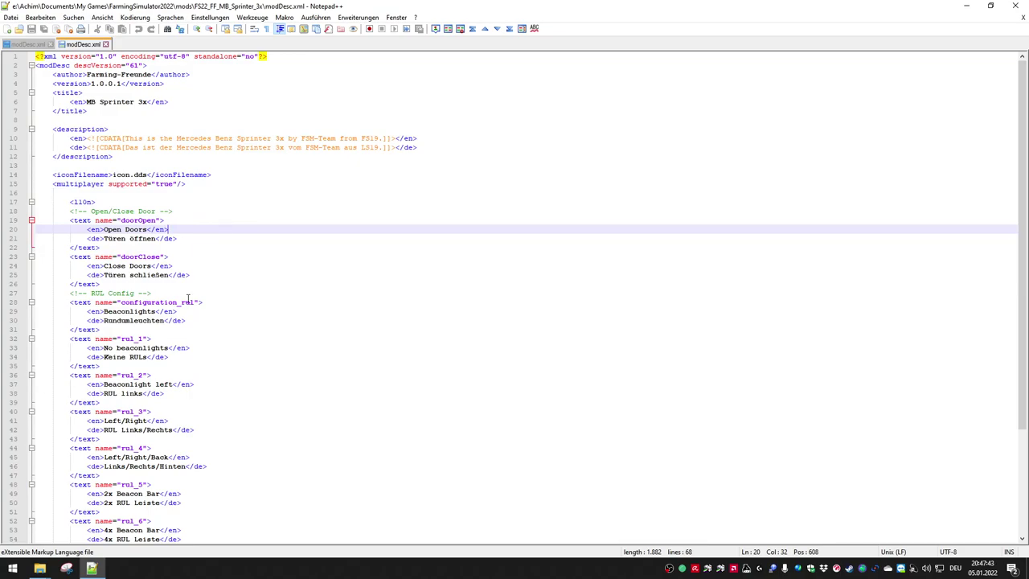
# - Compare the vehicleTypes and storeItems sections in the modDesc.xml files of the strautmannSEK802 and Sprinter mods
pyautogui.click(24, 45)
pyautogui.scroll(-2, 248, 271)
pyautogui.scroll(-3, 248, 270)
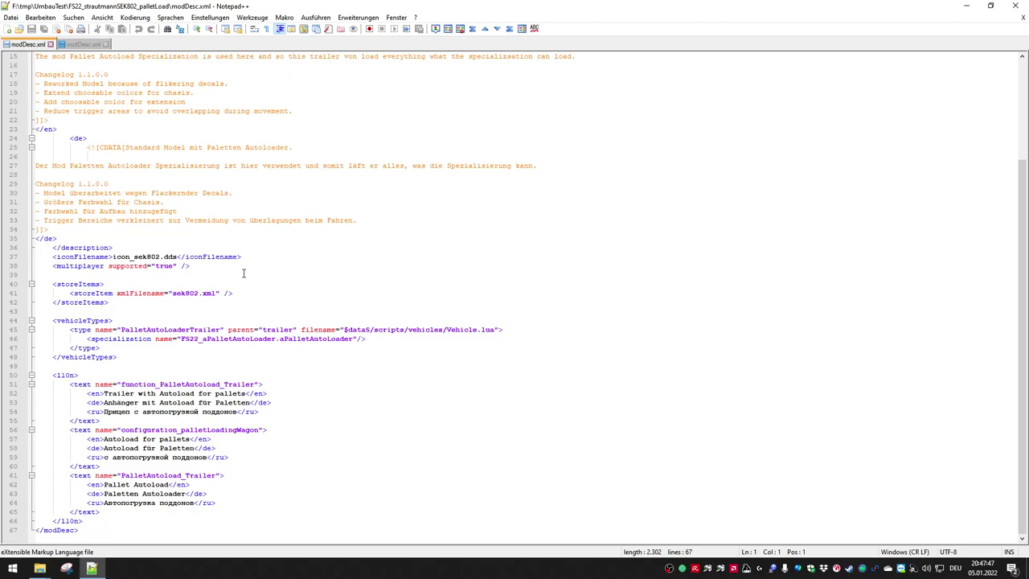
pyautogui.doubleClick(72, 322)
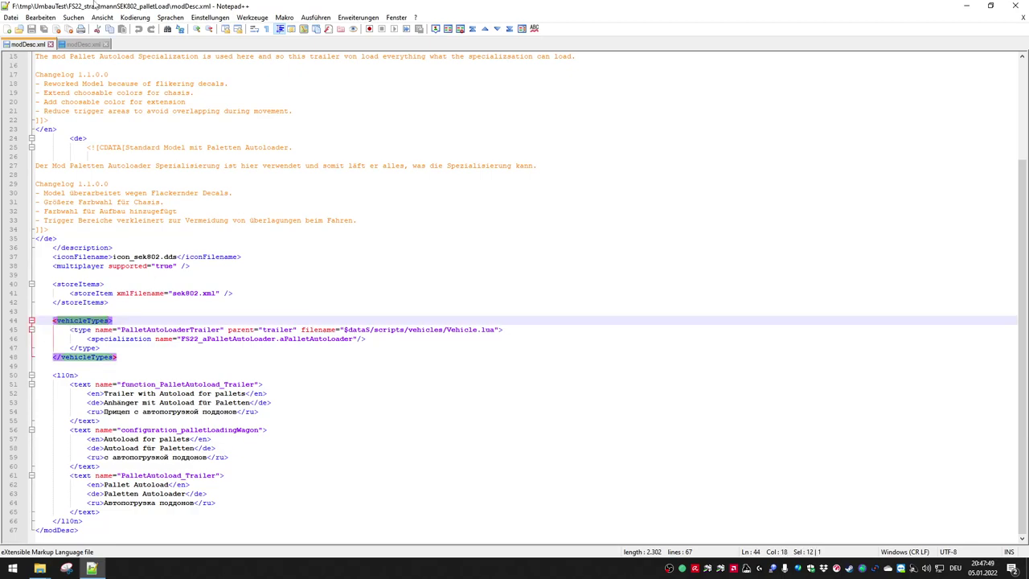
pyautogui.click(81, 44)
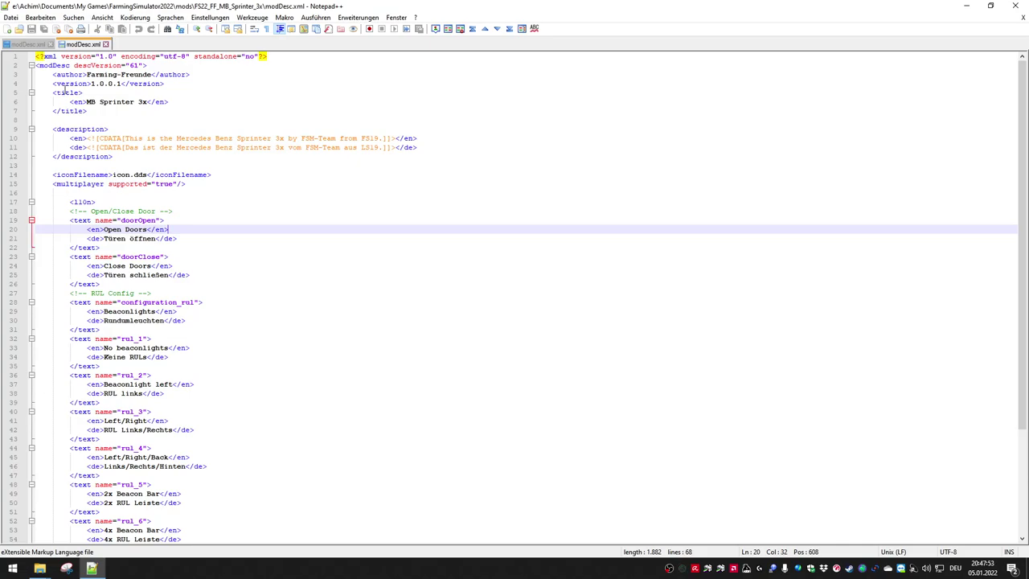
pyautogui.scroll(-5, 102, 284)
pyautogui.scroll(5, 106, 481)
pyautogui.scroll(-5, 110, 462)
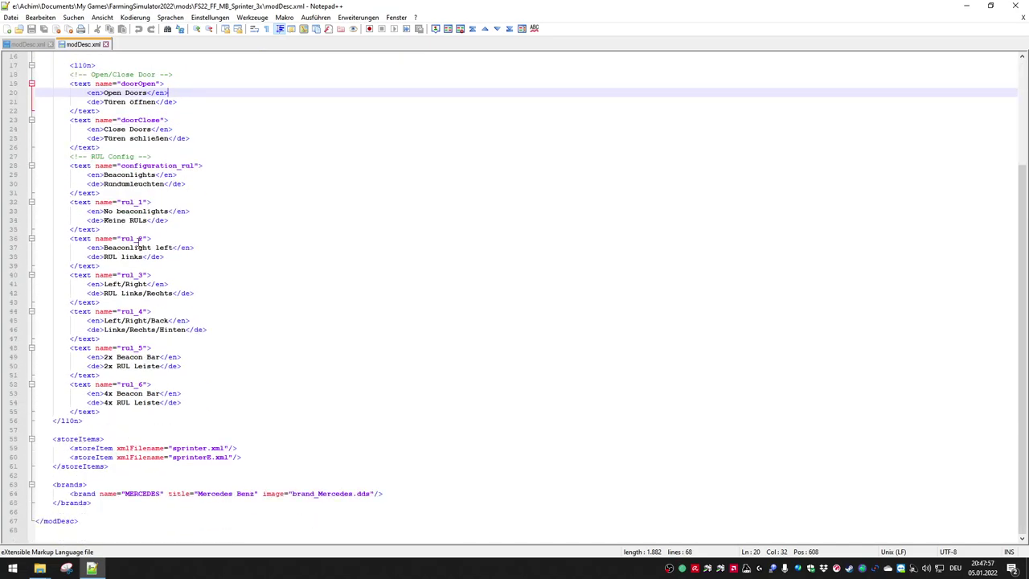
pyautogui.click(32, 44)
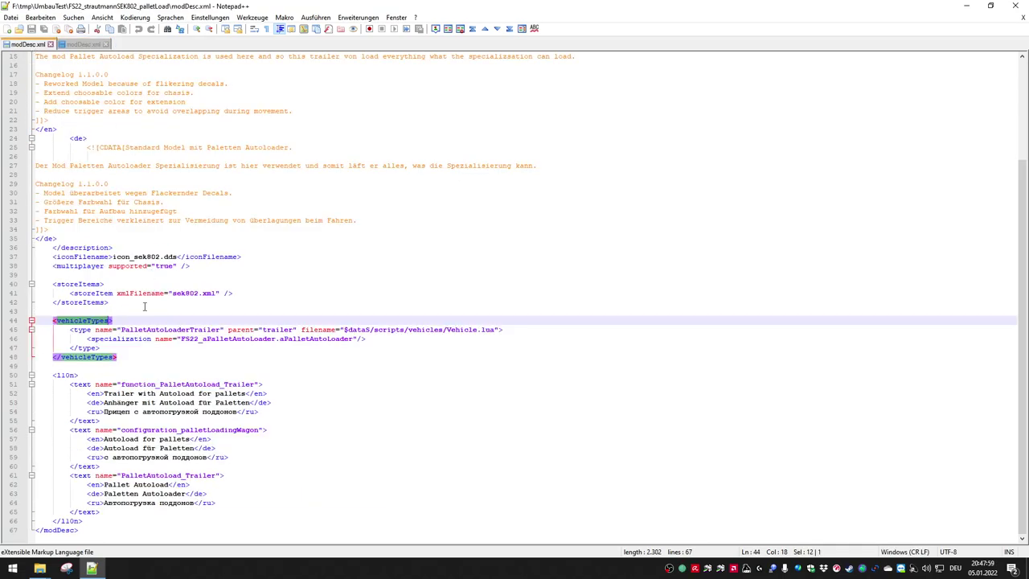
# - Copy the vehicleTypes block from the strautmannSEK802 modDesc.xml, paste it below the storeItems block in the Sprinter modDesc.xml, and save the file
pyautogui.moveTo(136, 356); pyautogui.dragTo(120, 302)
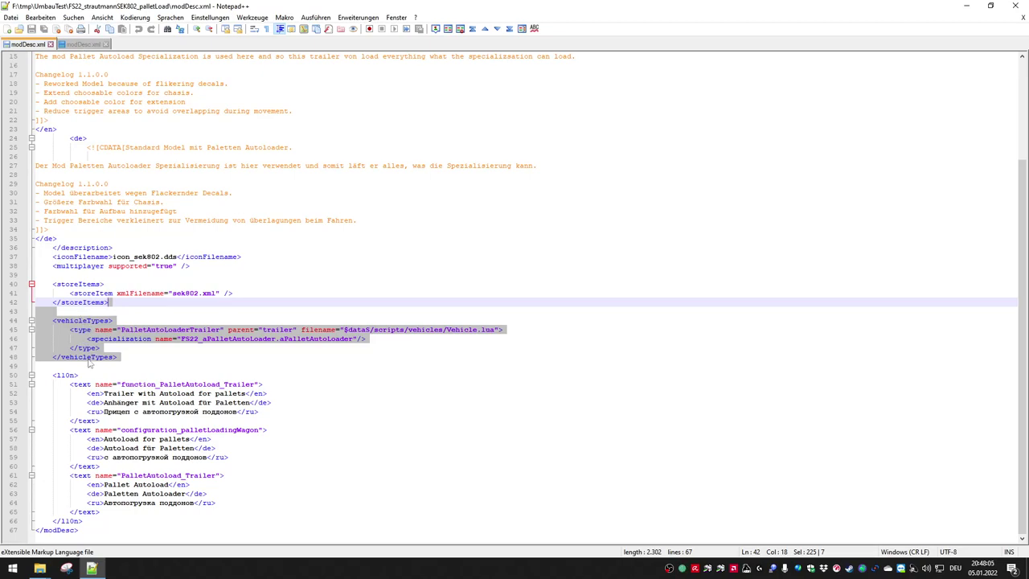
pyautogui.click(71, 320)
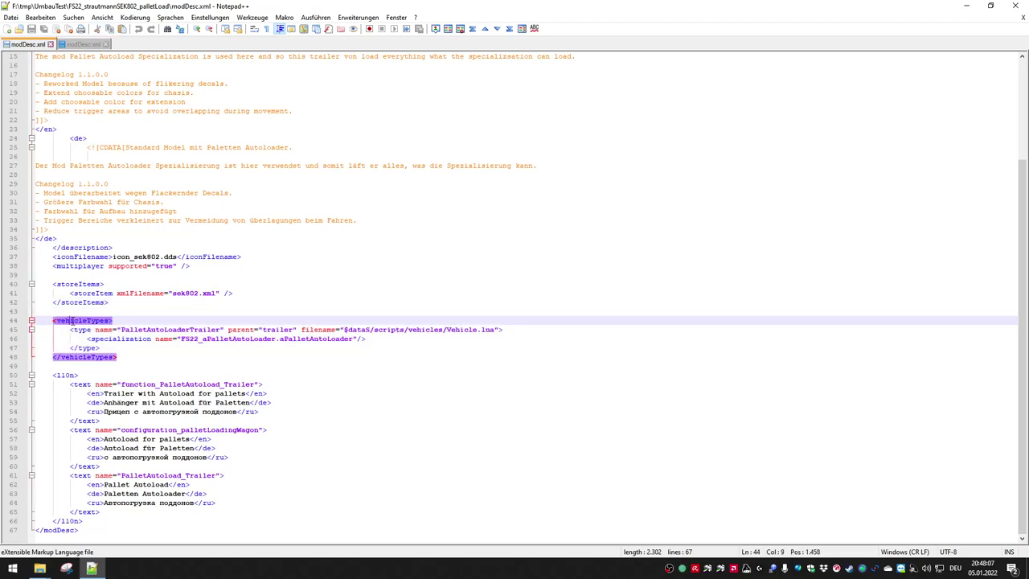
pyautogui.moveTo(53, 319); pyautogui.dragTo(114, 320)
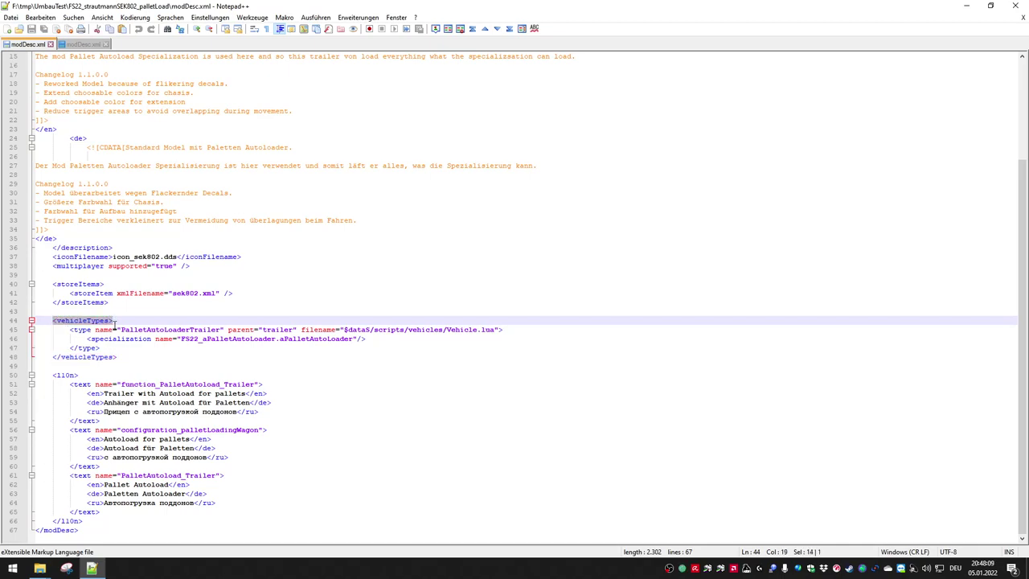
pyautogui.moveTo(54, 357); pyautogui.dragTo(112, 305)
pyautogui.hotkey('ctrl', 'c')
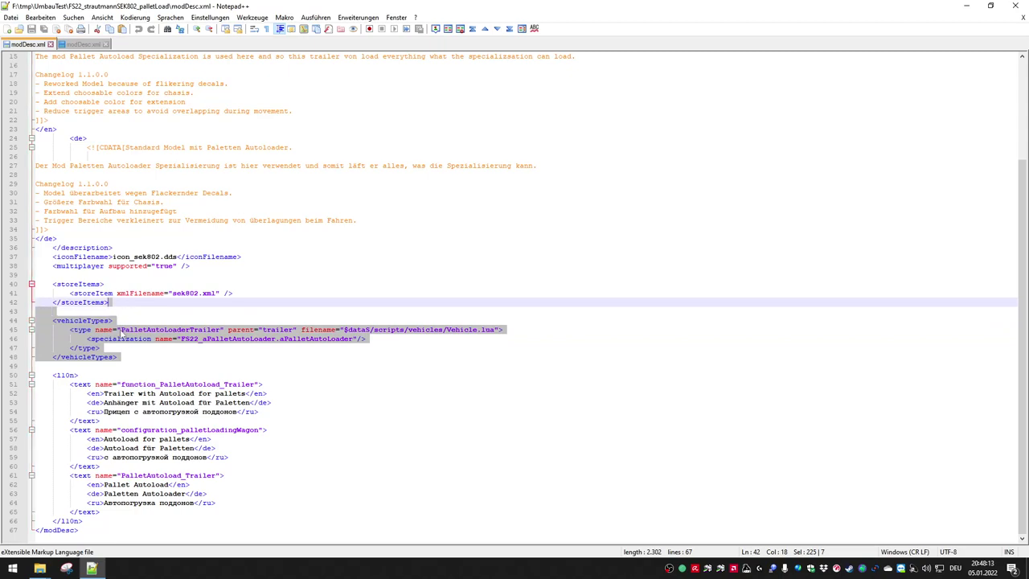
pyautogui.click(88, 46)
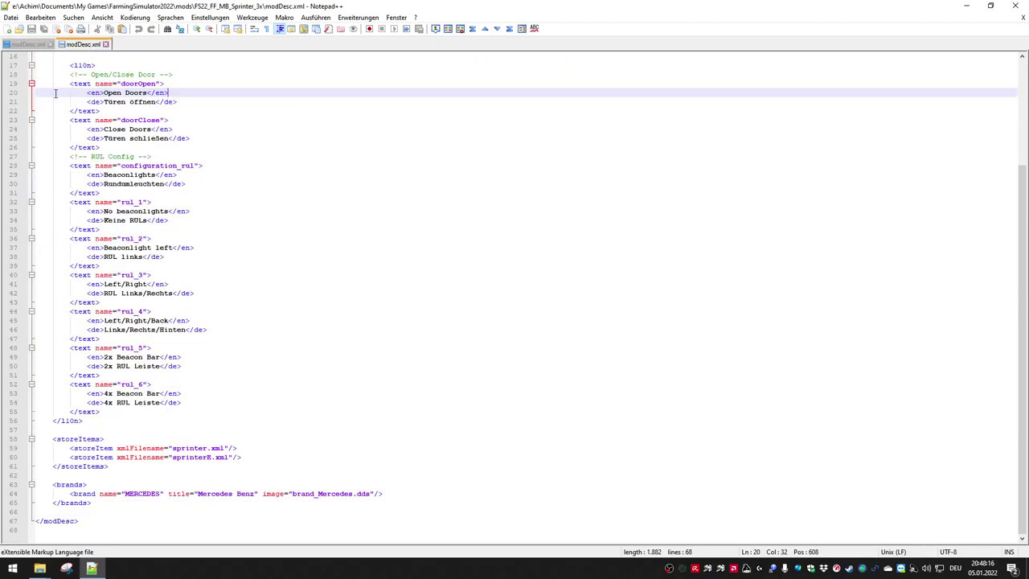
pyautogui.click(122, 464)
pyautogui.hotkey('ctrl', 'v')
pyautogui.scroll(-2, 154, 459)
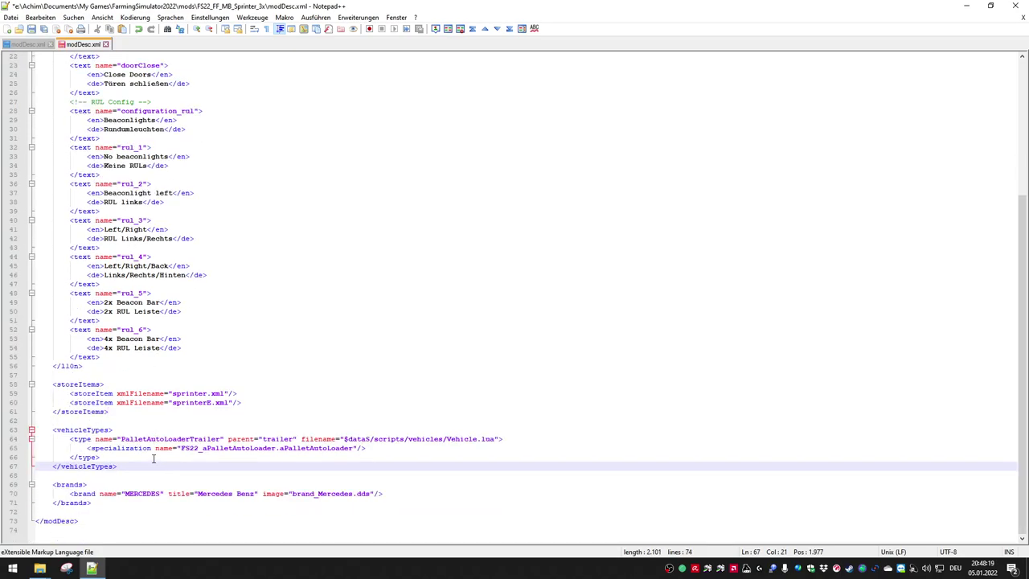
pyautogui.doubleClick(158, 438)
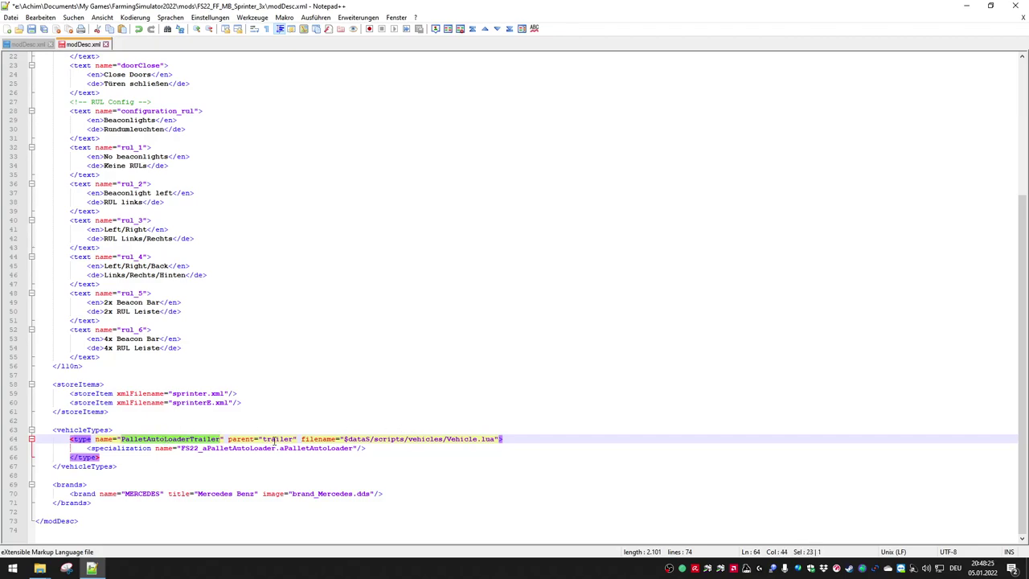
pyautogui.hotkey('ctrl', 's')
# - Open sek802.xml from the strautmannSEK802 mod and check the type attribute of its vehicle tag
pyautogui.click(966, 8)
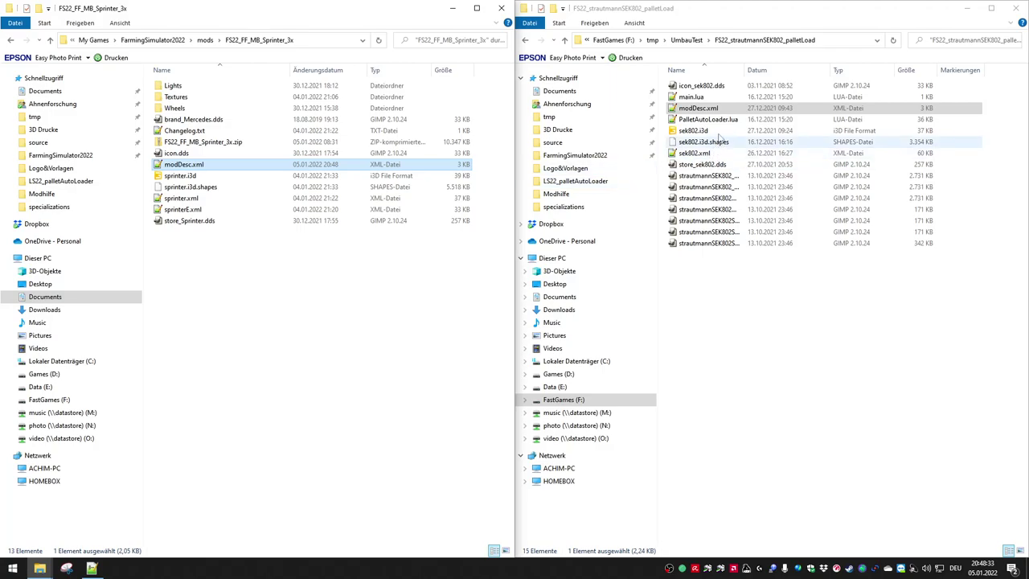
pyautogui.doubleClick(696, 153)
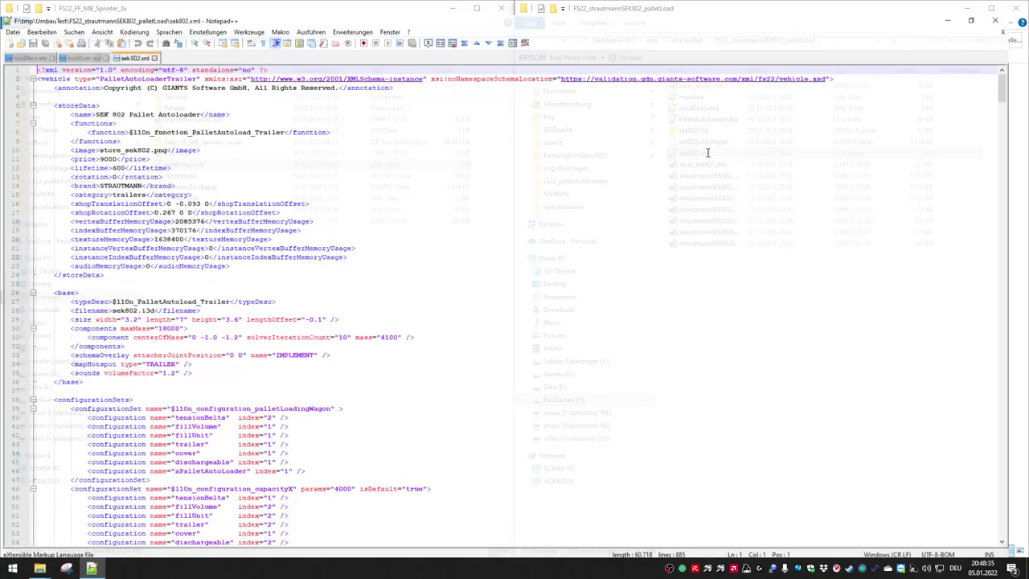
pyautogui.tripleClick(121, 66)
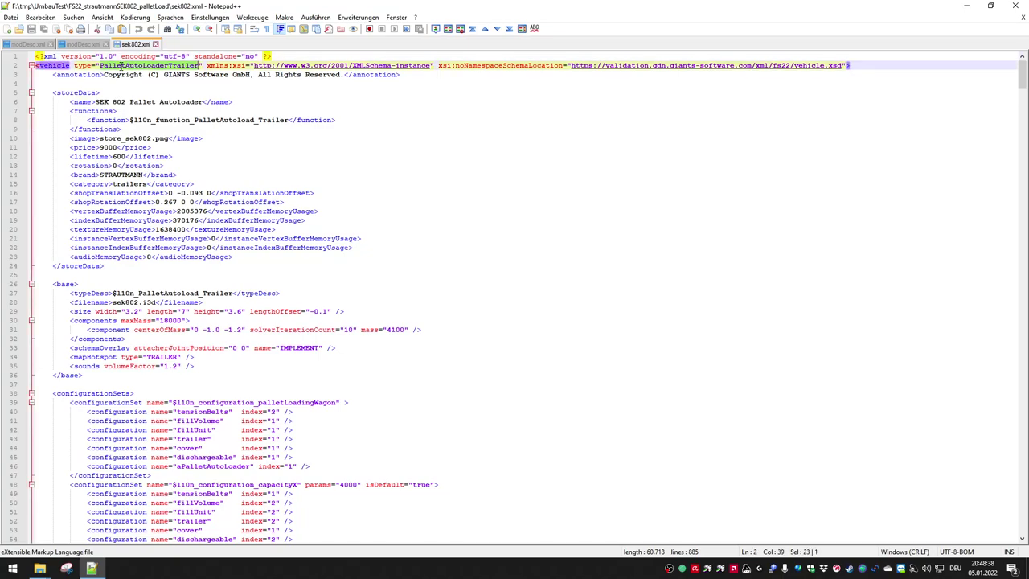
pyautogui.doubleClick(170, 66)
# - Open sprinter.xml from the FS22_FF_MB_Sprinter_3x folder and check the type attribute of its vehicle tag
pyautogui.click(966, 7)
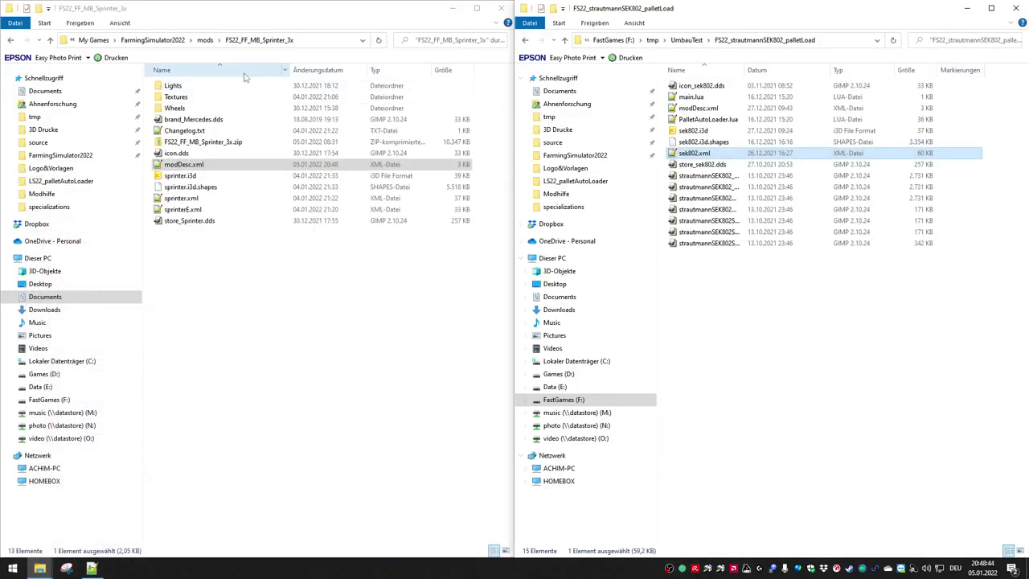
pyautogui.doubleClick(190, 198)
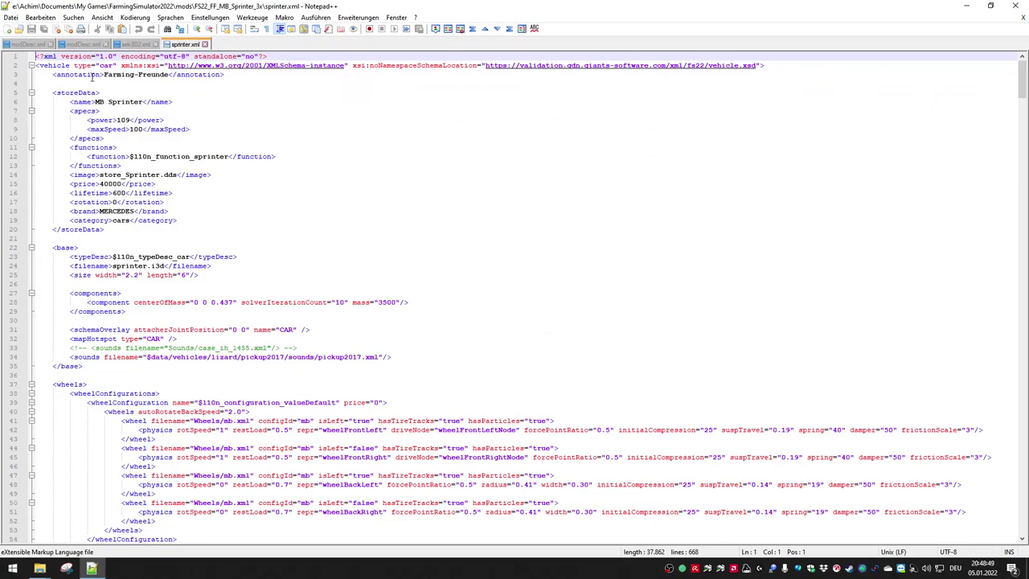
pyautogui.doubleClick(105, 65)
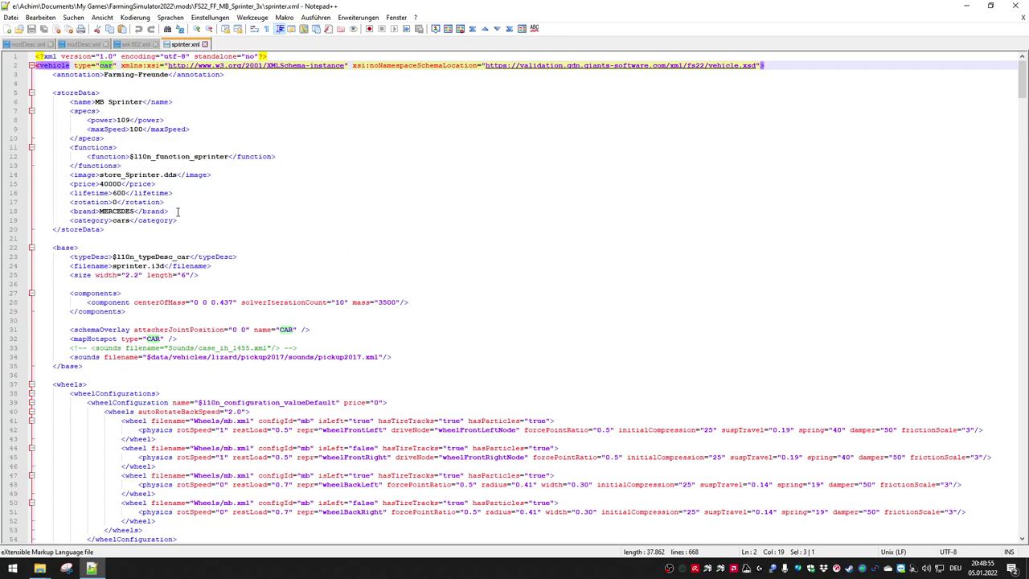
pyautogui.click(107, 66)
pyautogui.doubleClick(104, 65)
# - Set the parent of the PalletAutoLoaderTrailer type to "car" in the Sprinter modDesc.xml and save the file
pyautogui.click(84, 44)
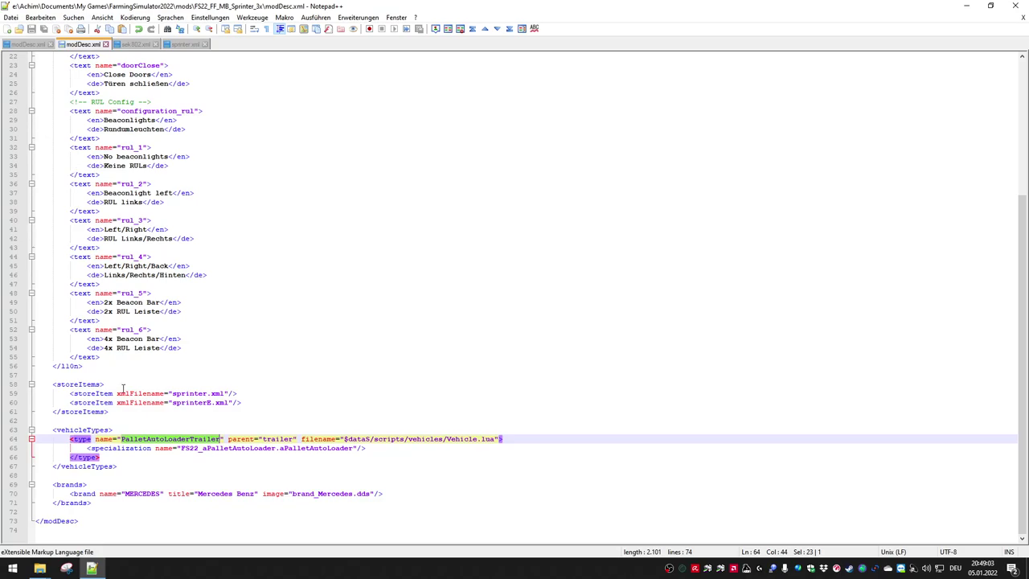
pyautogui.doubleClick(279, 439)
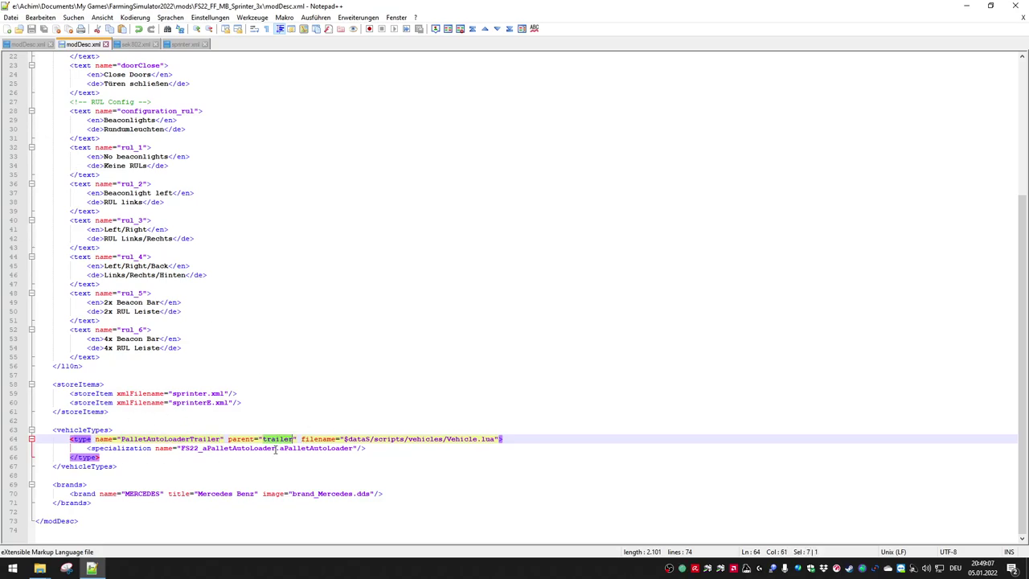
pyautogui.write('car')
pyautogui.hotkey('ctrl', 's')
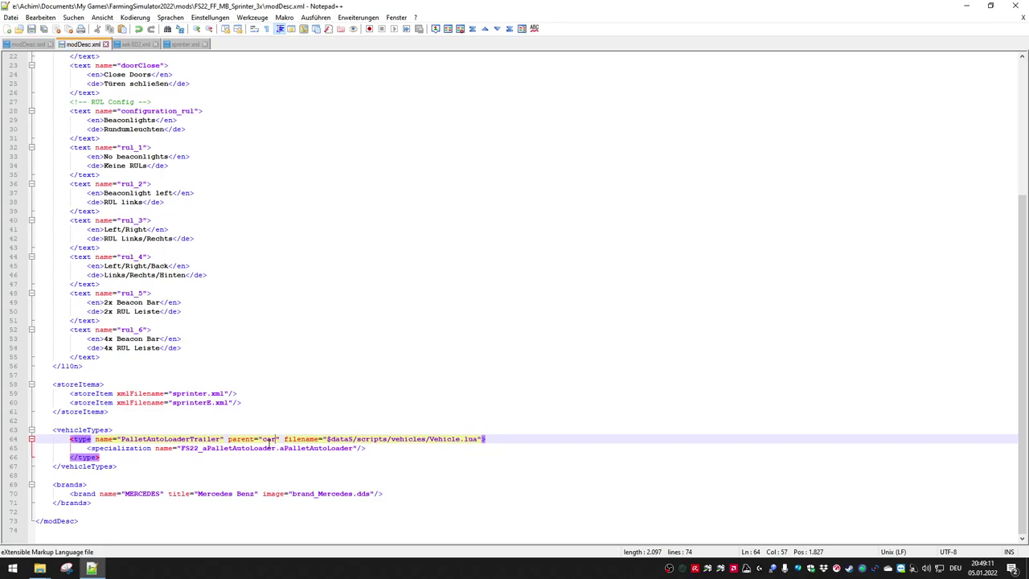
# - Rename the PalletAutoLoaderTrailer type in the Sprinter modDesc.xml to "PalletAutoLoaderCar" and save the file
pyautogui.moveTo(268, 439); pyautogui.dragTo(272, 448)
pyautogui.moveTo(70, 430); pyautogui.dragTo(120, 466)
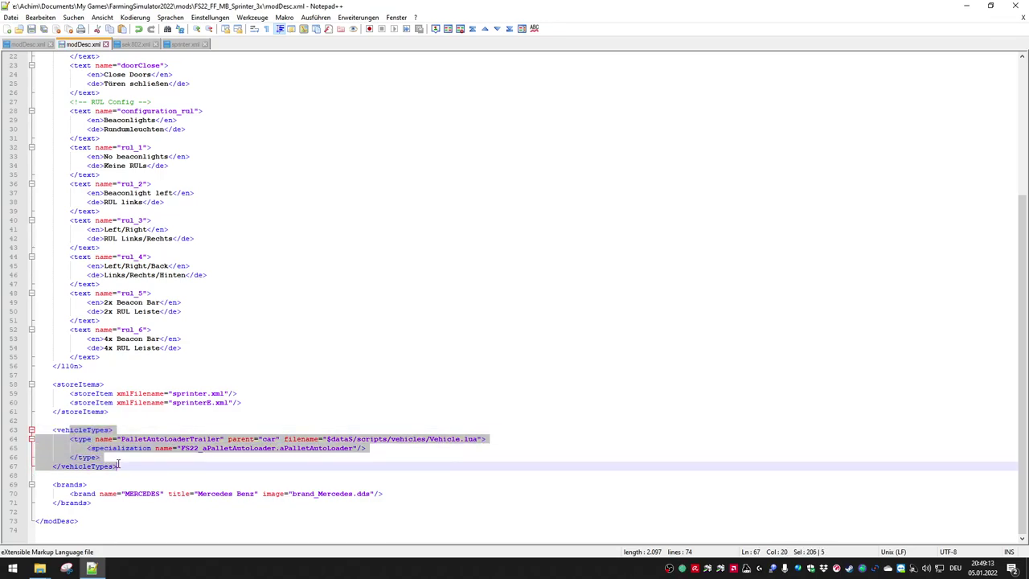
pyautogui.doubleClick(270, 438)
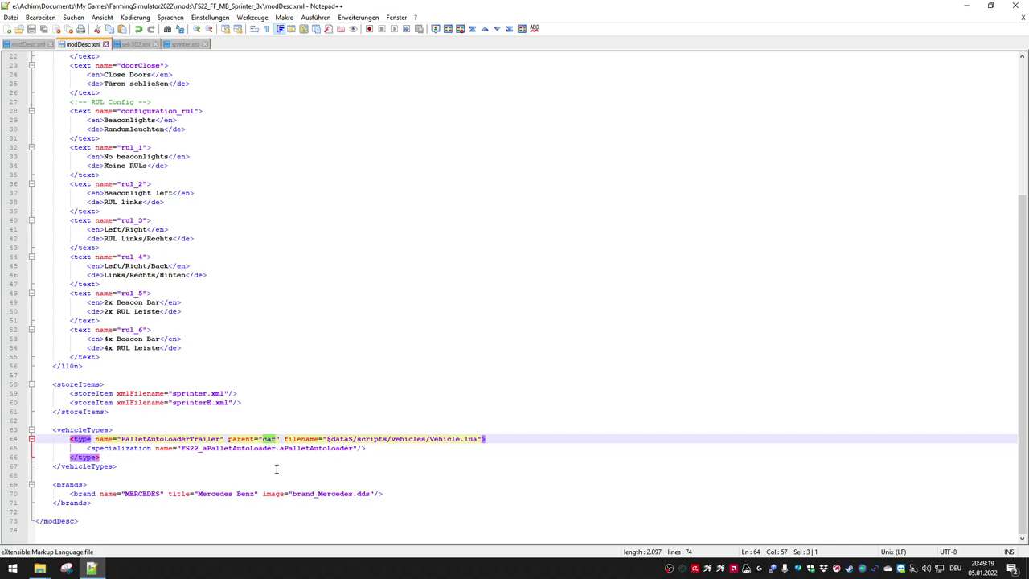
pyautogui.moveTo(201, 448); pyautogui.dragTo(324, 448)
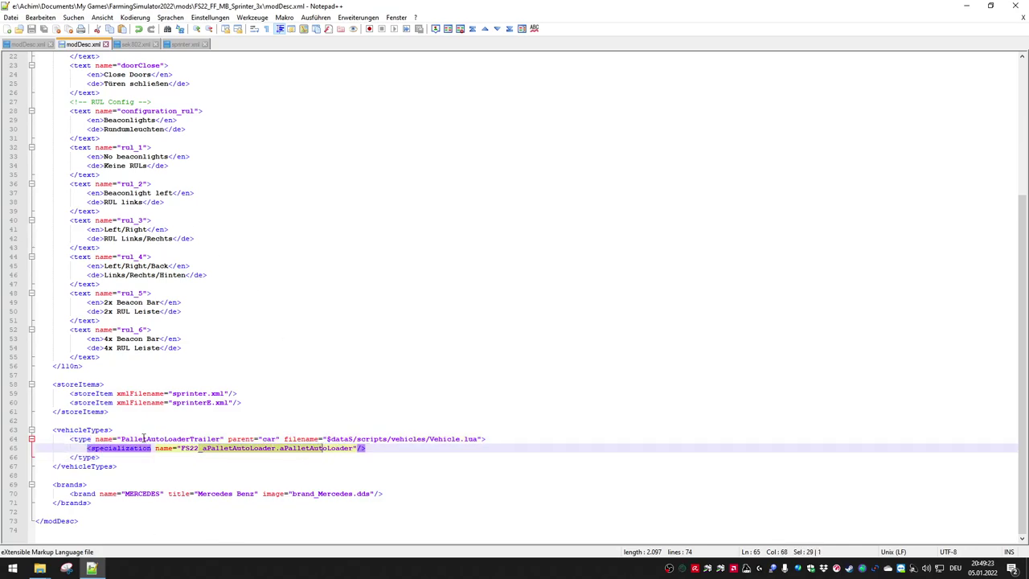
pyautogui.moveTo(190, 438); pyautogui.dragTo(222, 438)
pyautogui.write('Car')
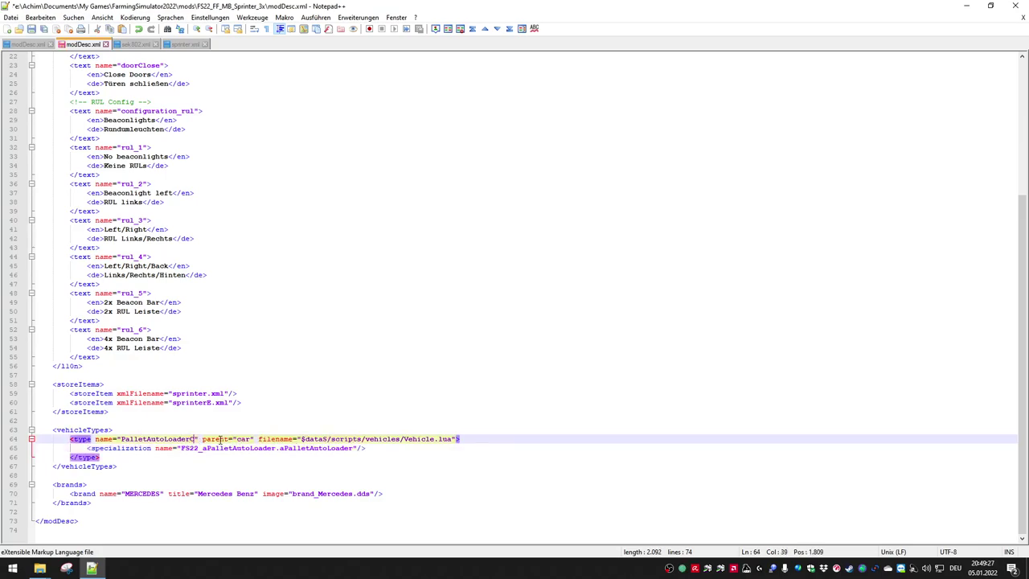
pyautogui.hotkey('ctrl', 's')
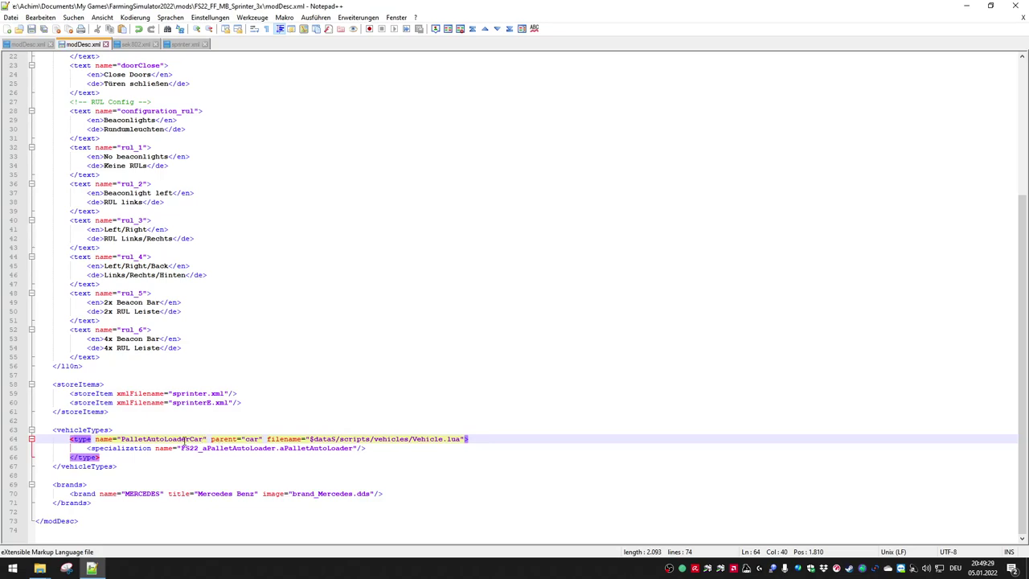
# - Copy the type name PalletAutoLoaderCar into the vehicle tag's type attribute in sprinter.xml, replacing the existing value, and save the file
pyautogui.doubleClick(185, 439)
pyautogui.hotkey('ctrl', 'c')
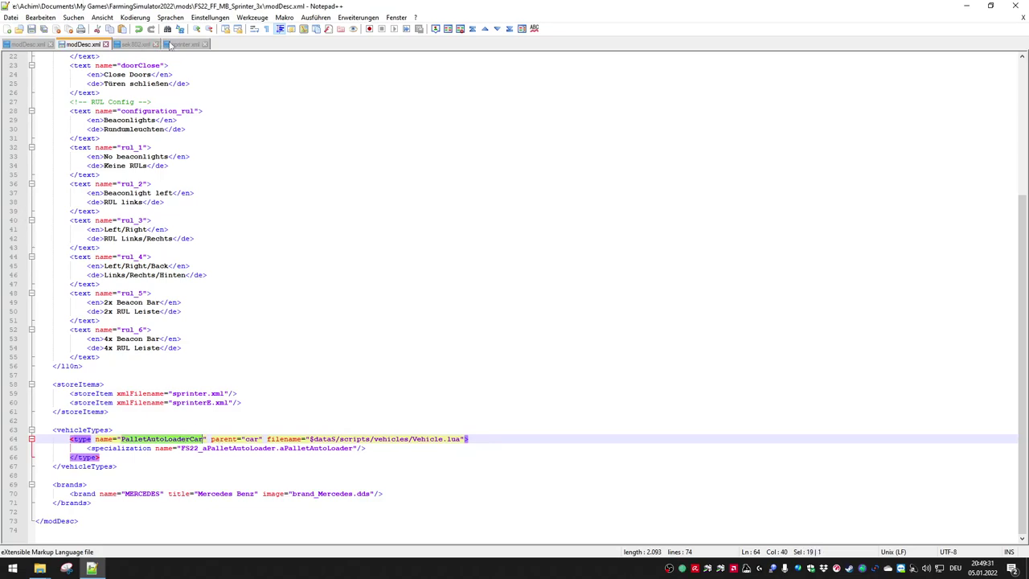
pyautogui.click(183, 44)
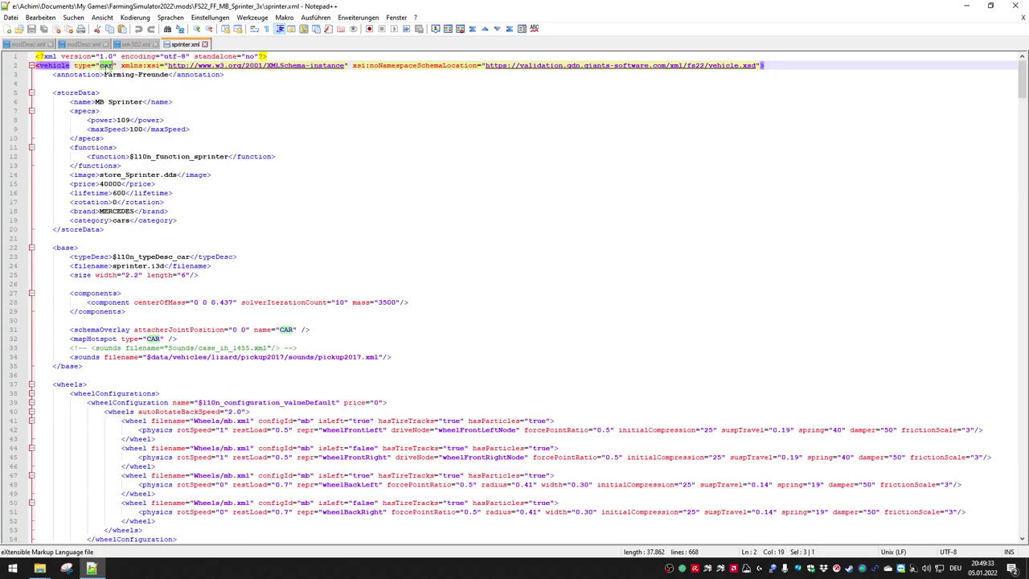
pyautogui.hotkey('ctrl', 'v')
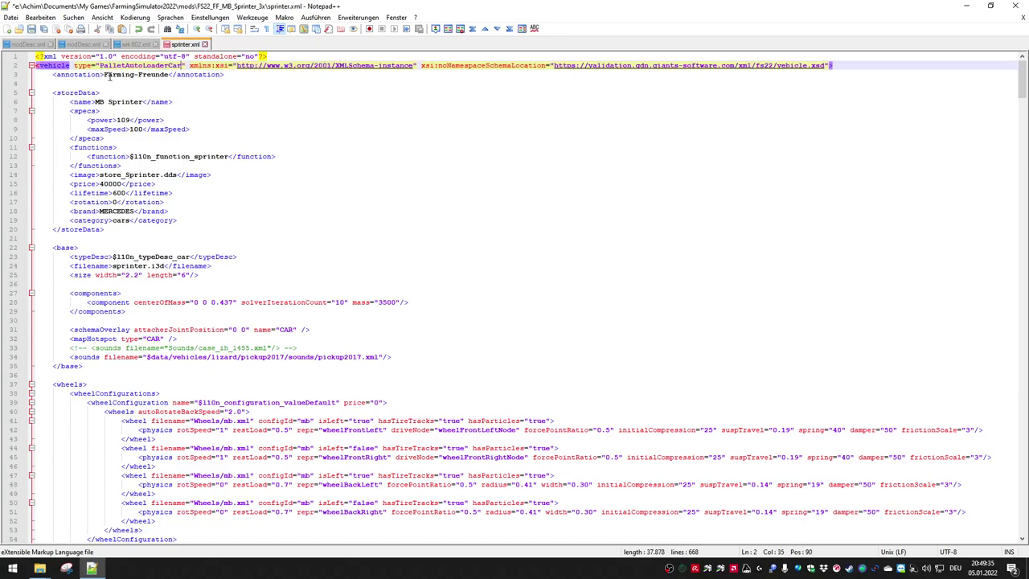
pyautogui.hotkey('ctrl', 's')
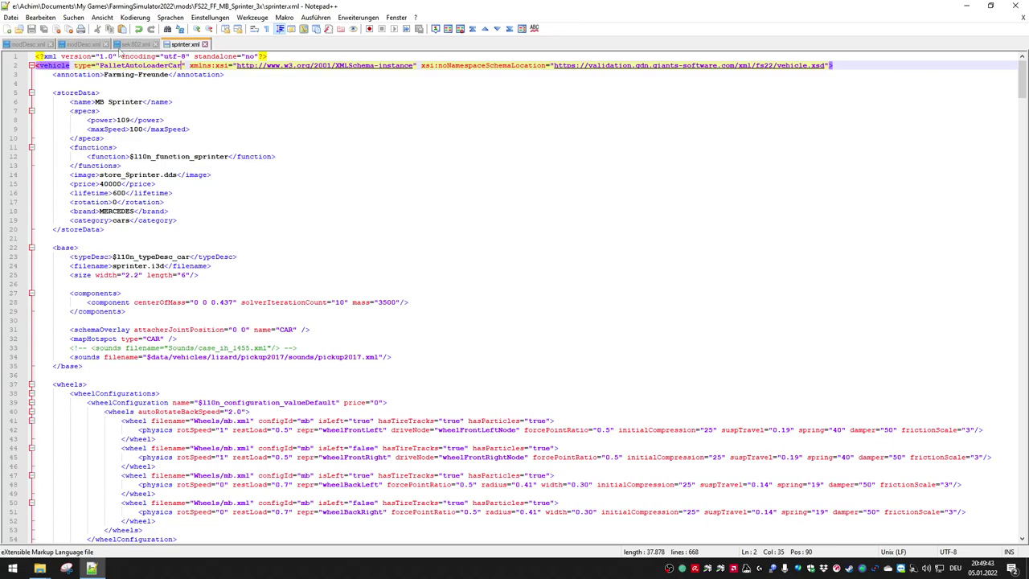
# - Copy the whole aPalletAutoLoader block from sek802.xml and paste it directly below the base block in sprinter.xml
pyautogui.click(144, 45)
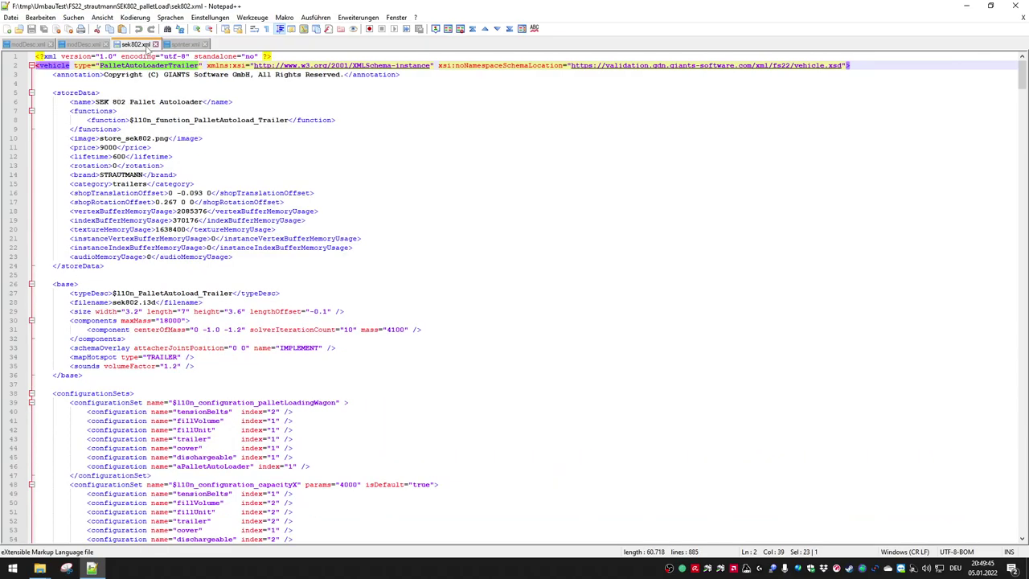
pyautogui.scroll(-13, 231, 201)
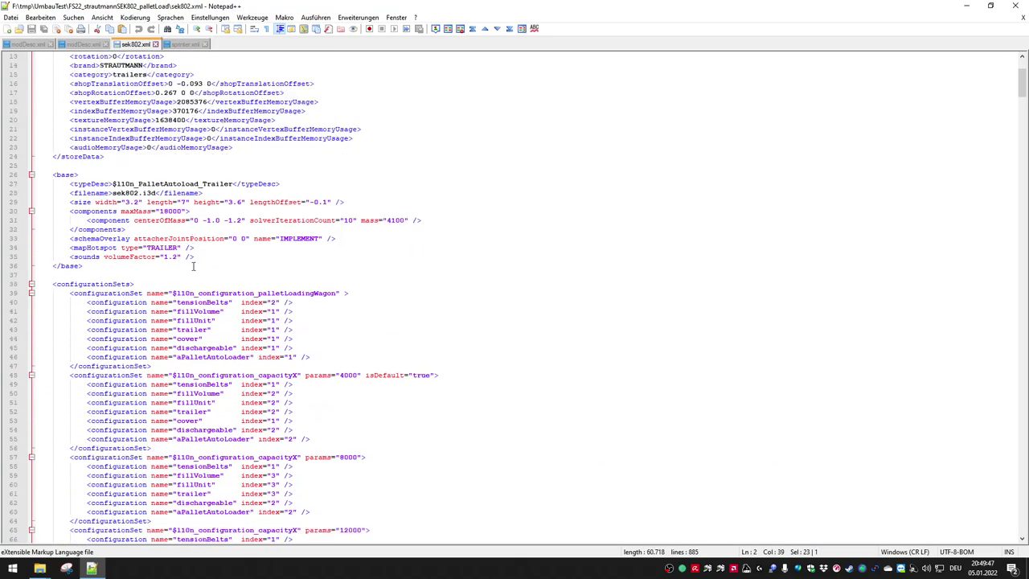
pyautogui.scroll(-9, 190, 261)
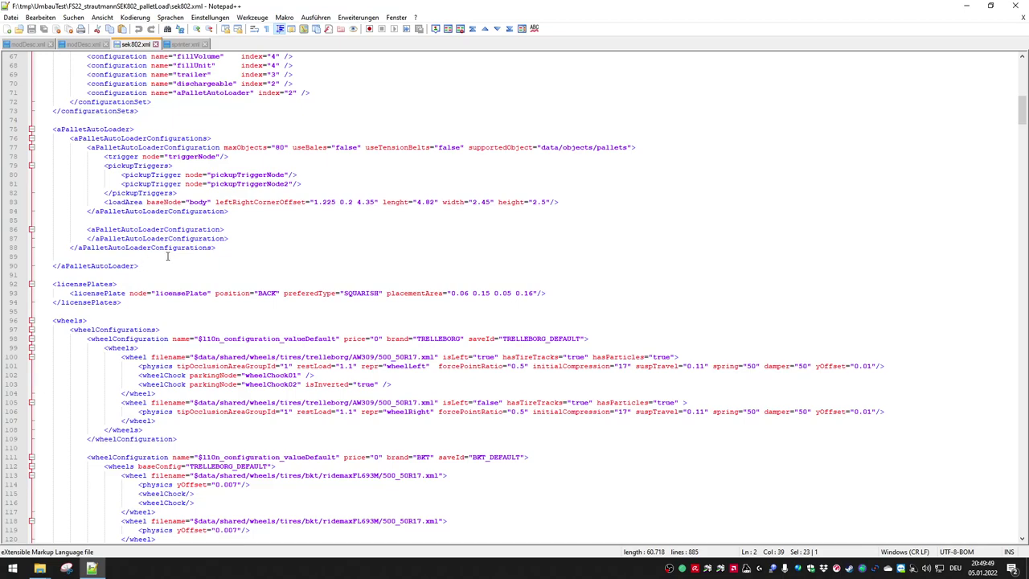
pyautogui.moveTo(157, 265); pyautogui.dragTo(155, 113)
pyautogui.hotkey('ctrl', 'c')
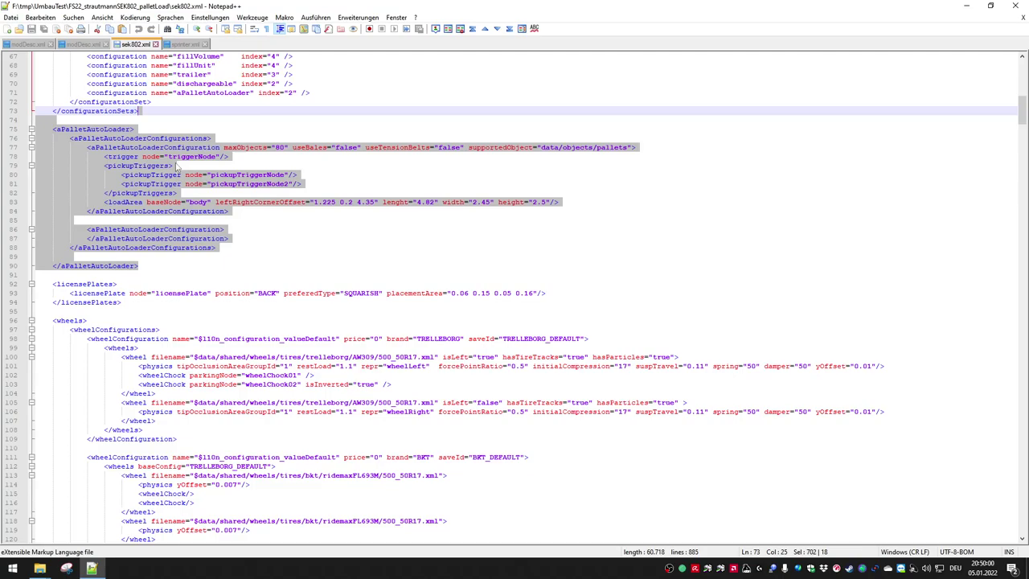
pyautogui.click(184, 45)
pyautogui.scroll(-10, 158, 125)
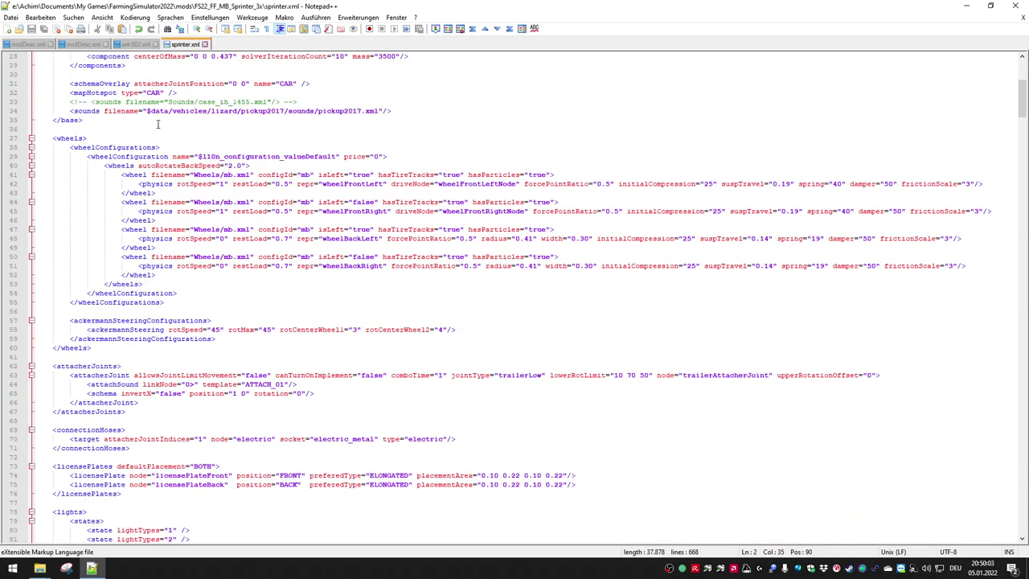
pyautogui.scroll(5, 158, 124)
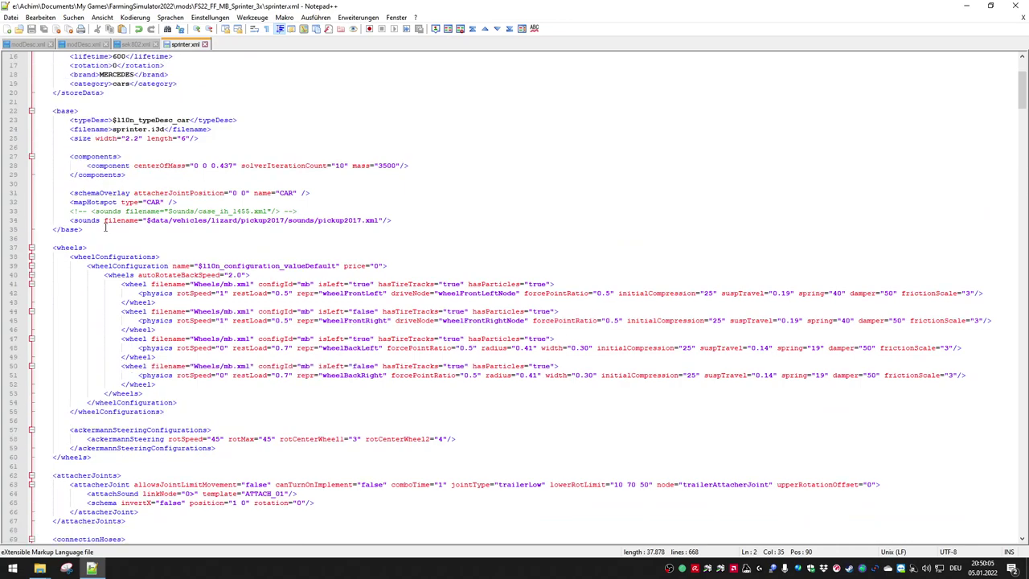
pyautogui.click(103, 229)
pyautogui.hotkey('ctrl', 'v')
# - Remove the blank line before the closing aPalletAutoLoader tag in sprinter.xml
pyautogui.click(256, 375)
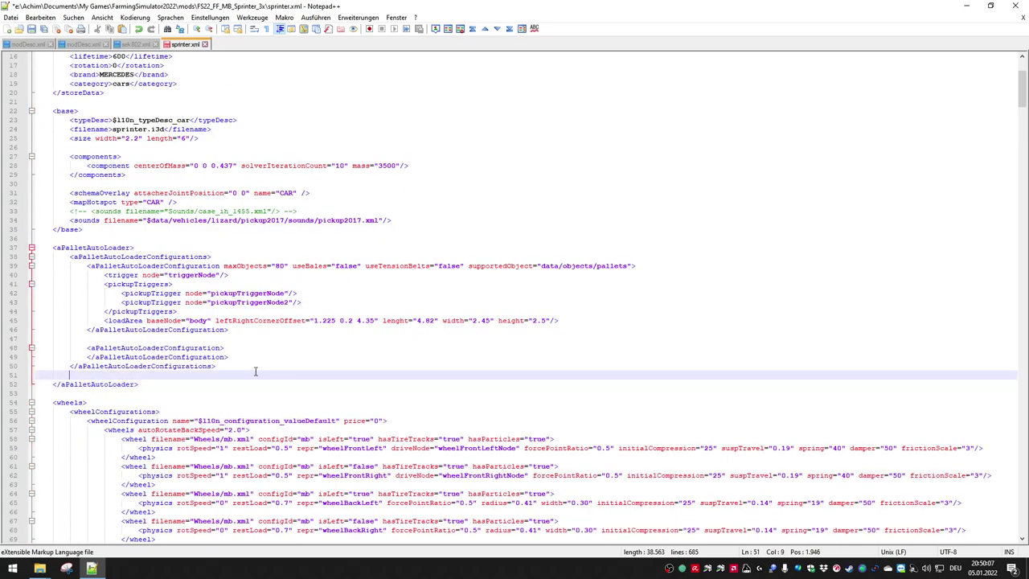
pyautogui.hotkey('shift', 'Up')
pyautogui.hotkey('shift', 'End')
pyautogui.press('BackSpace')
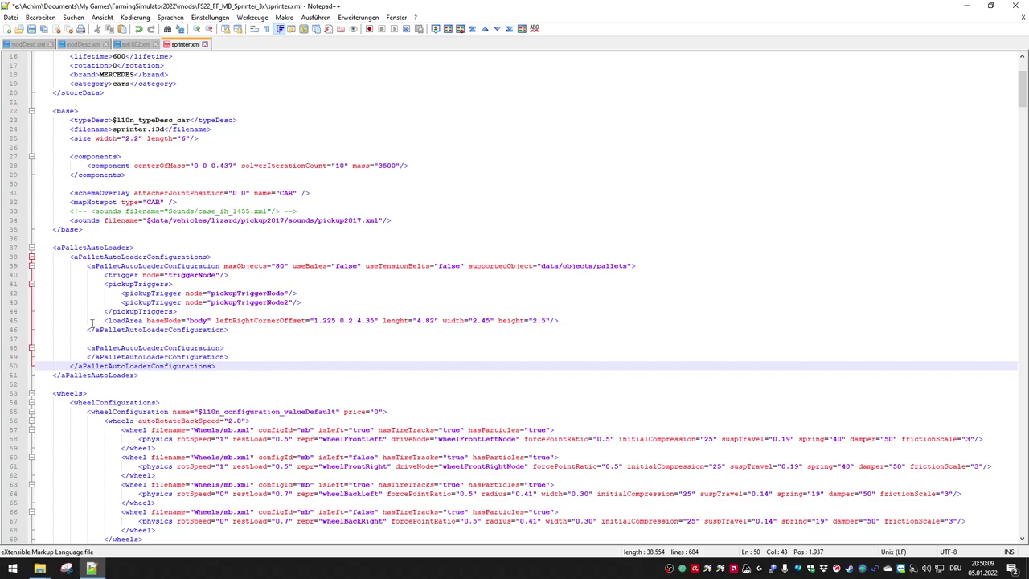
# - Delete the empty second aPalletAutoLoaderConfiguration element from the aPalletAutoLoader block in sprinter.xml
pyautogui.scroll(-2, 229, 313)
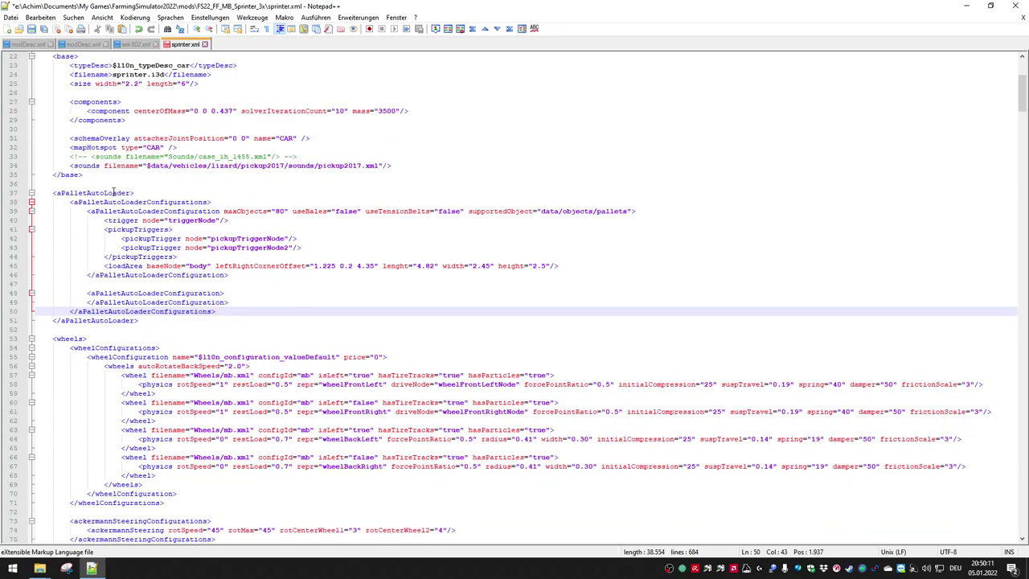
pyautogui.moveTo(106, 200); pyautogui.dragTo(207, 201)
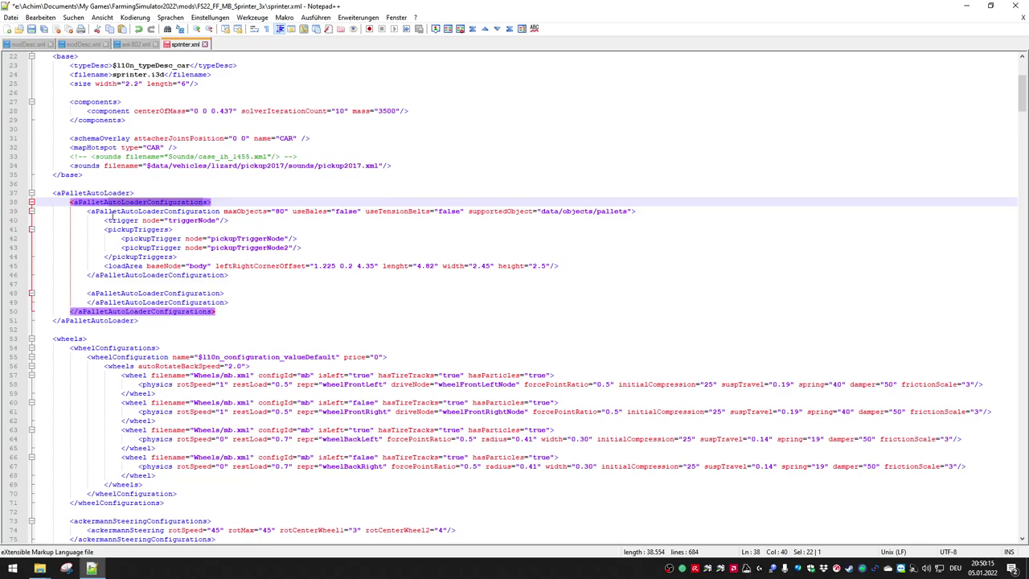
pyautogui.click(112, 212)
pyautogui.click(116, 294)
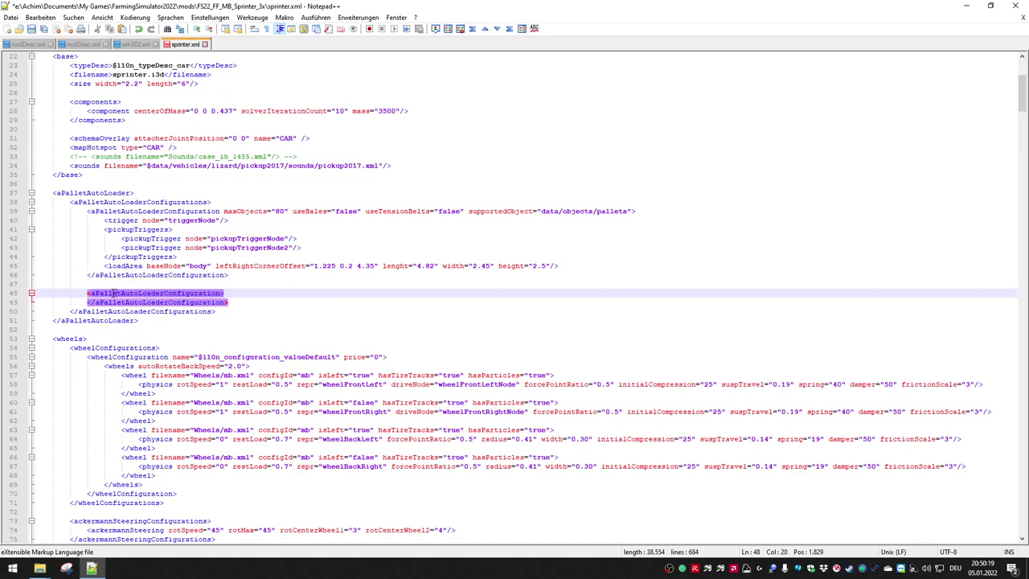
pyautogui.moveTo(235, 305); pyautogui.dragTo(233, 276)
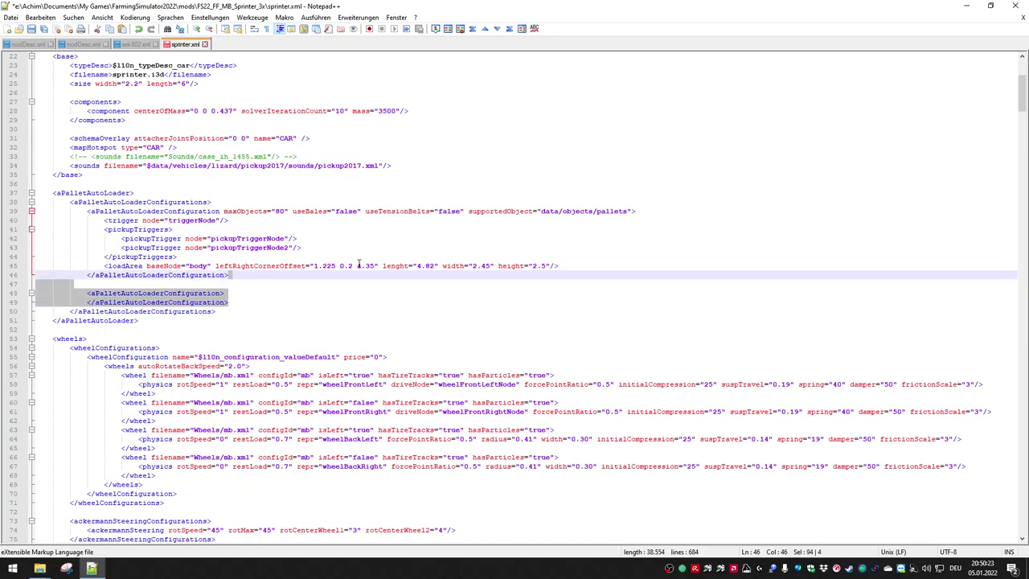
pyautogui.press('Delete')
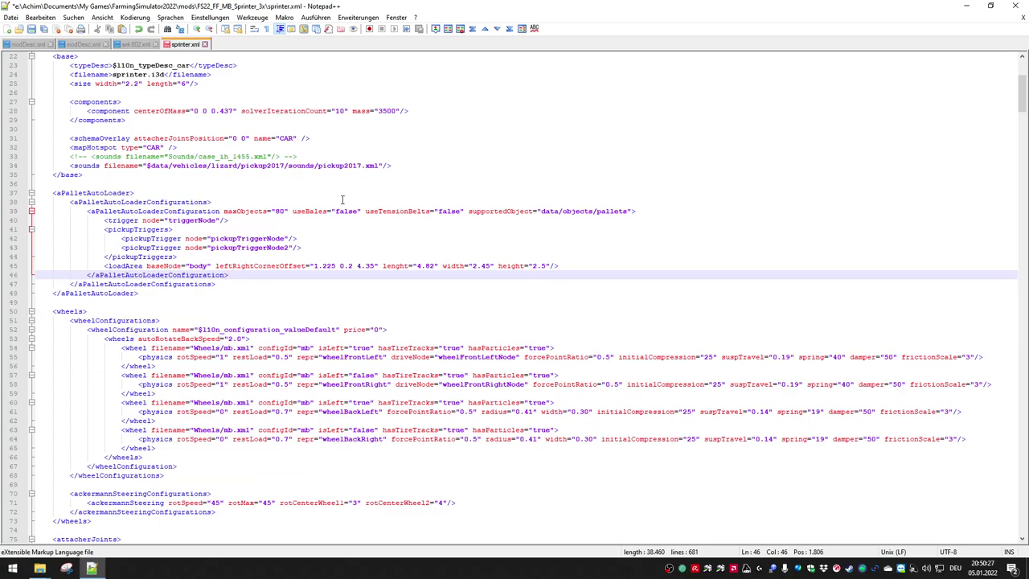
# - Examine the configurationSets block in sek802.xml, comparing the palletLoadingWagon set with the capacity sets
pyautogui.click(134, 44)
pyautogui.scroll(5, 201, 219)
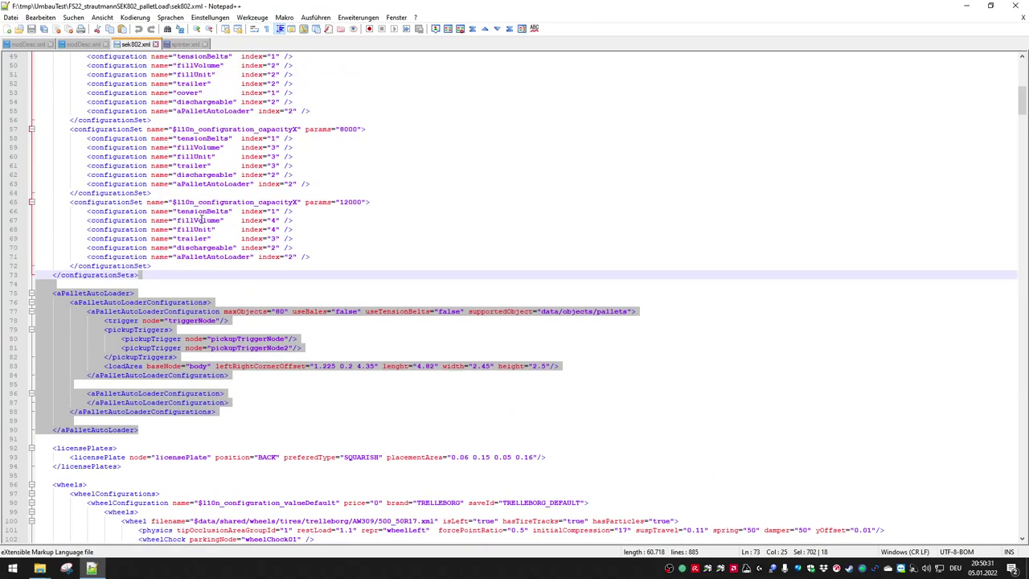
pyautogui.scroll(6, 201, 219)
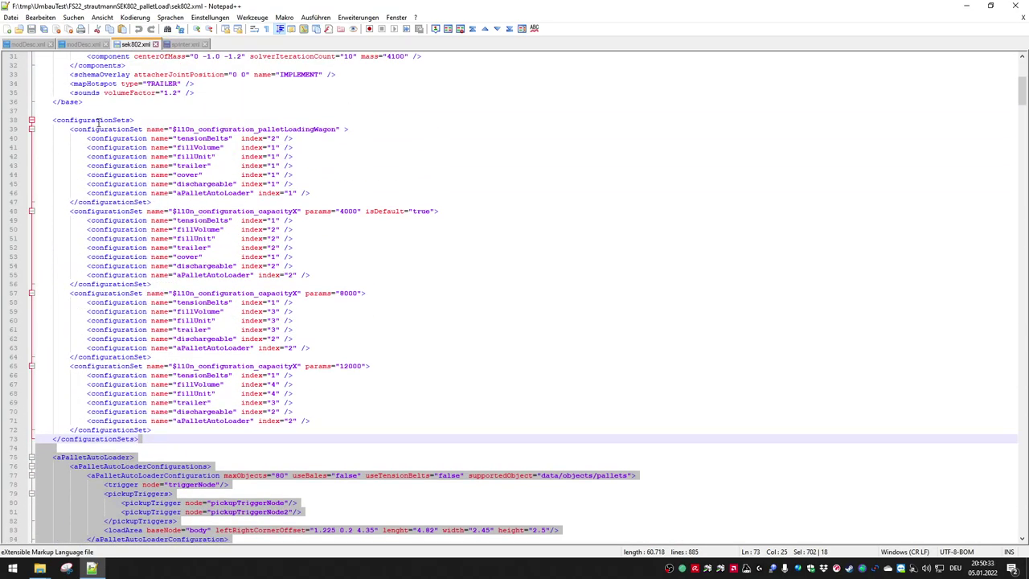
pyautogui.moveTo(98, 122); pyautogui.dragTo(158, 450)
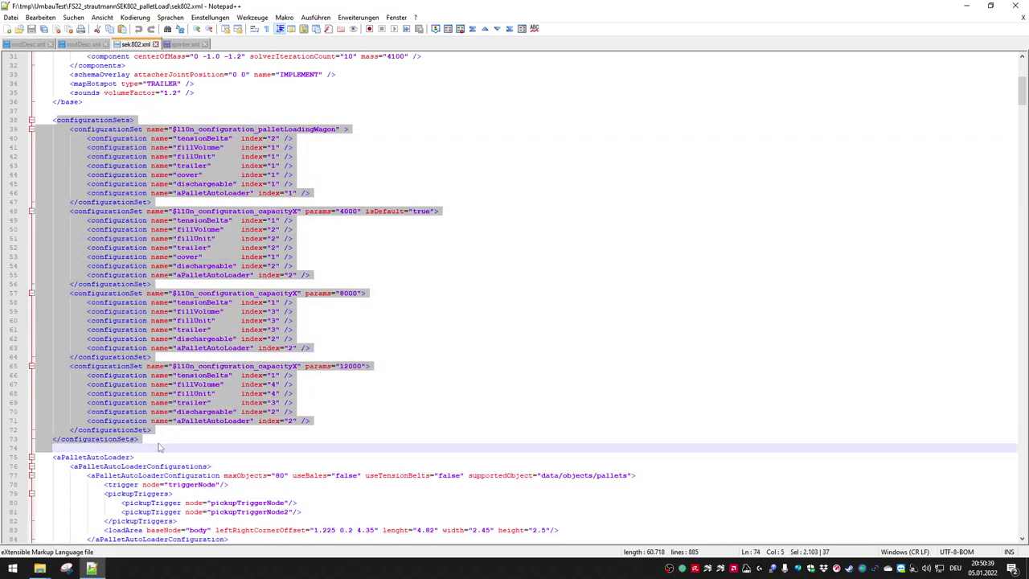
pyautogui.scroll(-1, 158, 444)
pyautogui.click(159, 427)
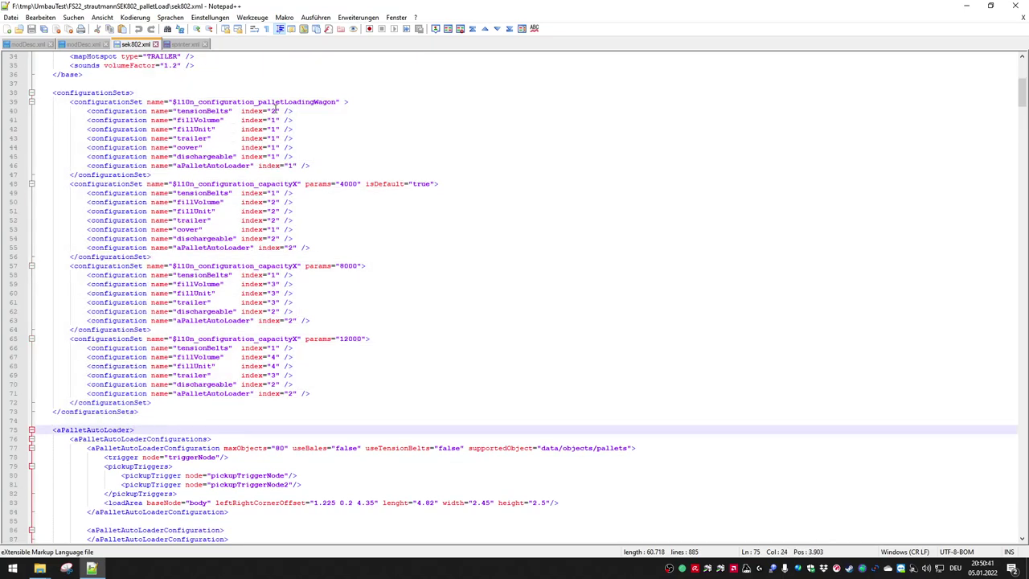
pyautogui.moveTo(203, 101); pyautogui.dragTo(317, 101)
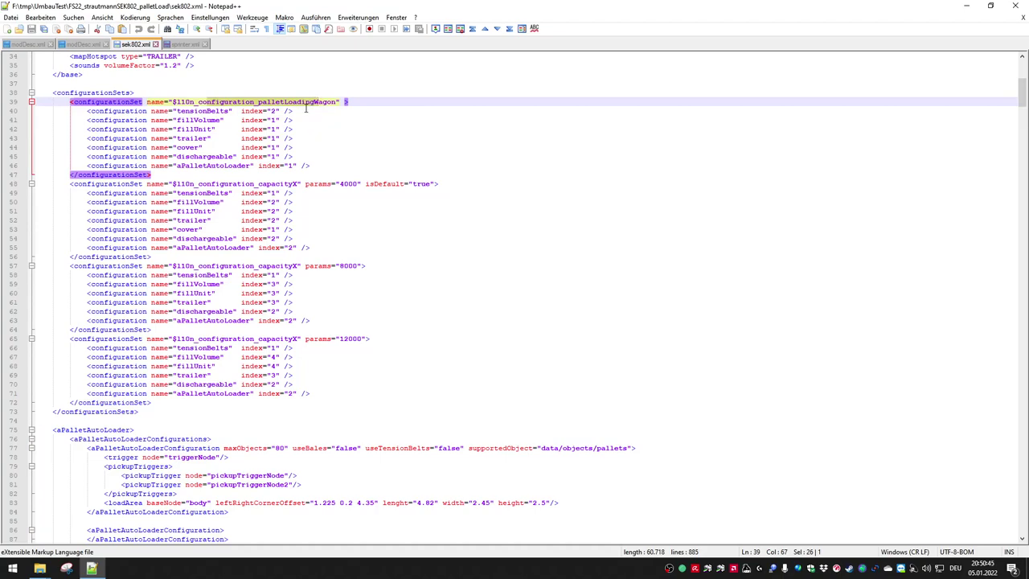
pyautogui.moveTo(226, 179); pyautogui.dragTo(344, 184)
pyautogui.moveTo(237, 266); pyautogui.dragTo(347, 266)
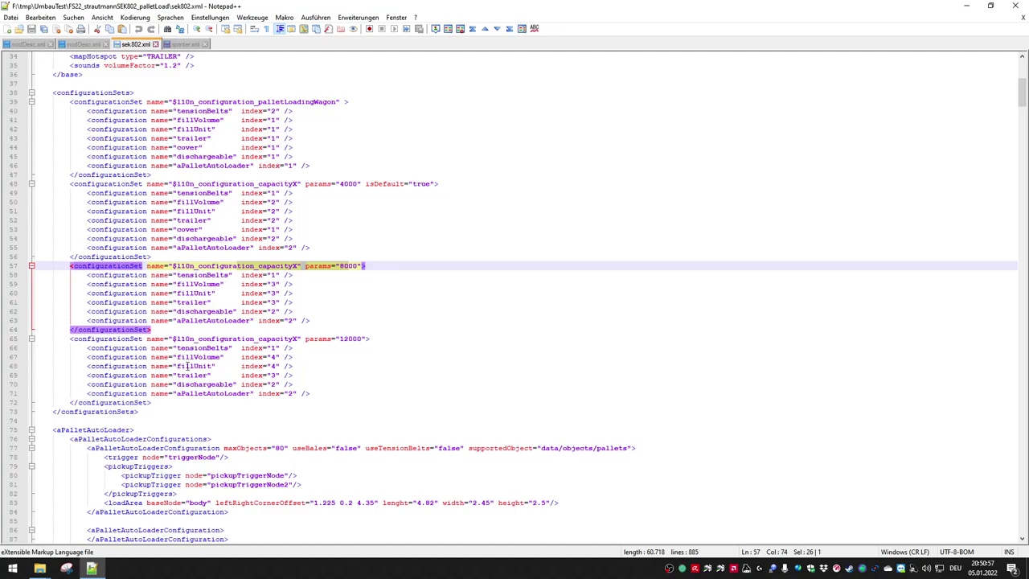
# - Return to sprinter.xml and save it with the shortened aPalletAutoLoader block
pyautogui.click(187, 45)
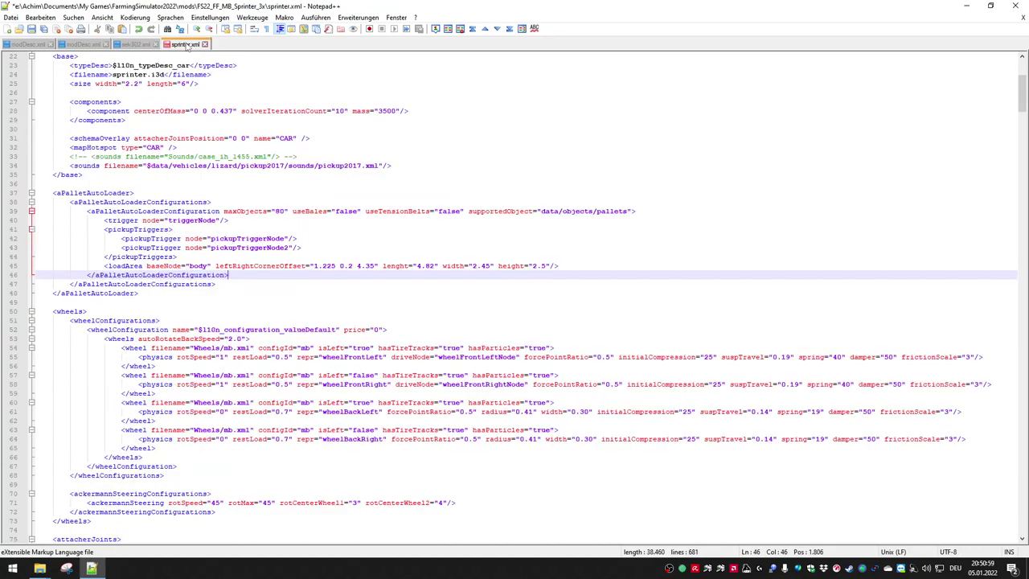
pyautogui.click(157, 291)
pyautogui.hotkey('ctrl', 's')
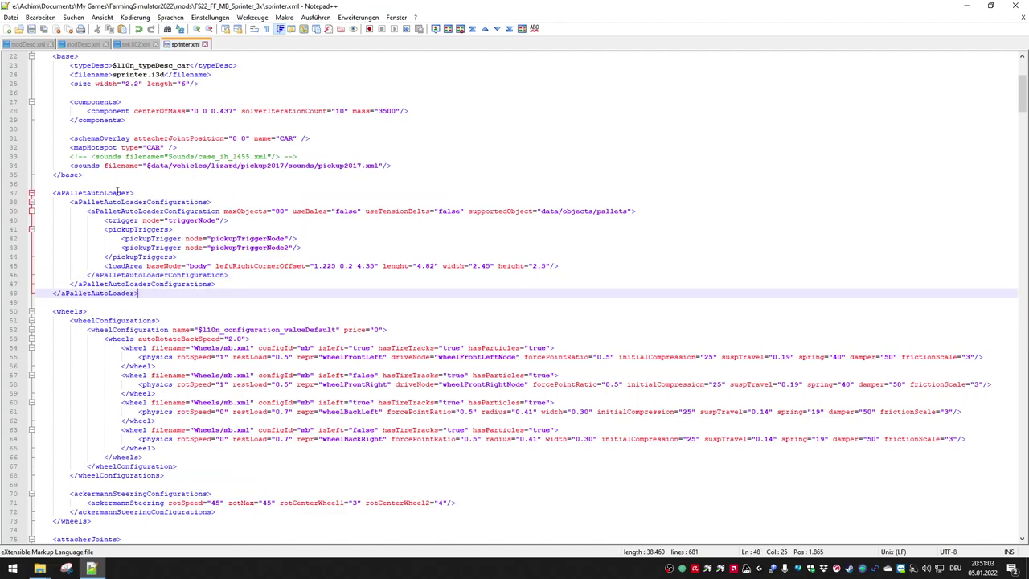
# - Review the maxObjects, useBales, useTensionBelts and supportedObject attributes of the aPalletAutoLoaderConfiguration tag in sprinter.xml
pyautogui.moveTo(271, 211); pyautogui.dragTo(288, 211)
pyautogui.doubleClick(346, 211)
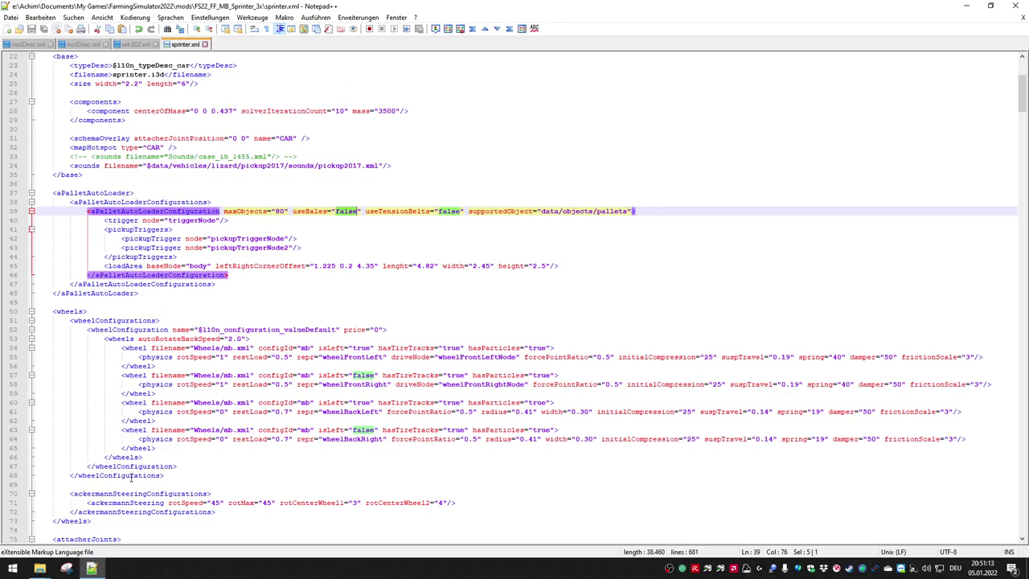
pyautogui.doubleClick(278, 212)
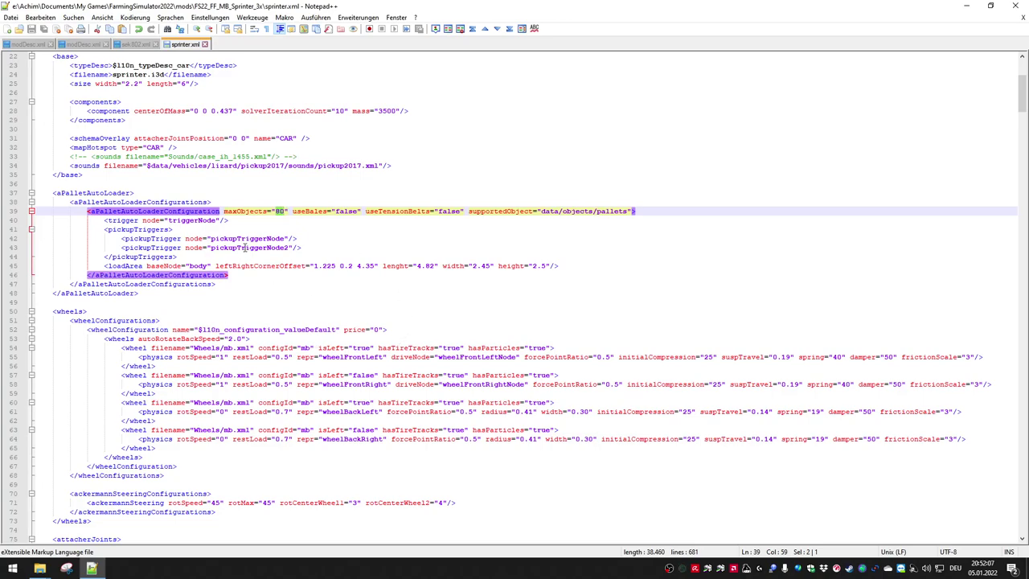
pyautogui.click(299, 210)
pyautogui.moveTo(294, 212); pyautogui.dragTo(362, 213)
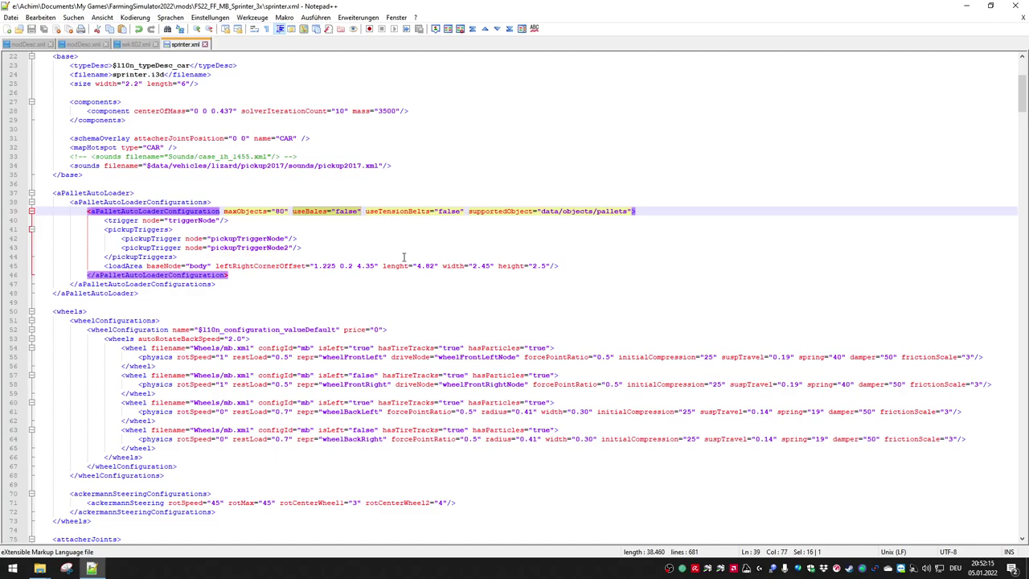
pyautogui.doubleClick(346, 212)
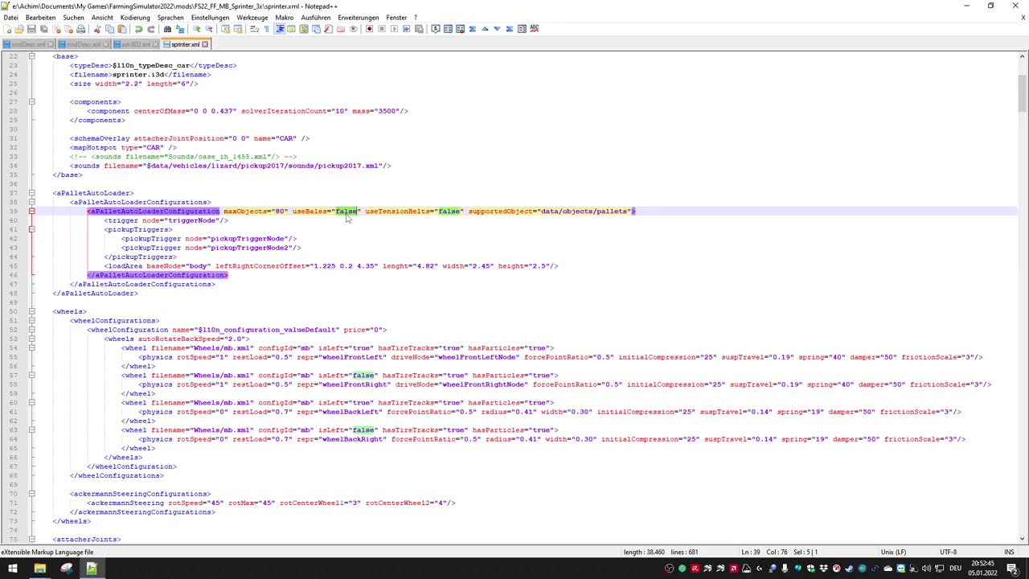
pyautogui.doubleClick(450, 212)
pyautogui.moveTo(630, 212); pyautogui.dragTo(365, 209)
pyautogui.click(378, 211)
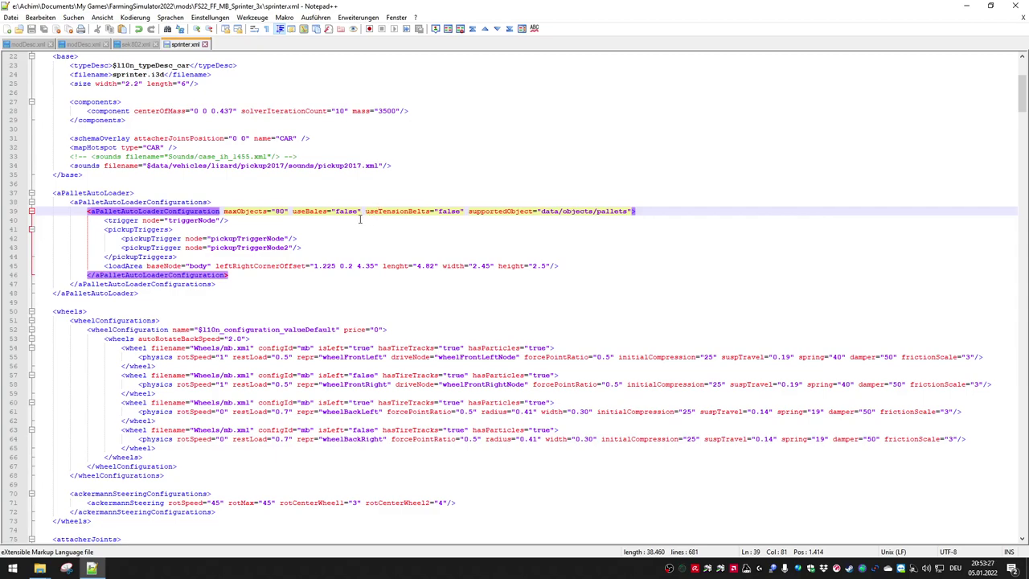
# - Review the useTensionBelts attribute, the trigger and pickupTrigger nodes, and the loadArea offset and dimensions in sprinter.xml
pyautogui.moveTo(365, 211); pyautogui.dragTo(474, 208)
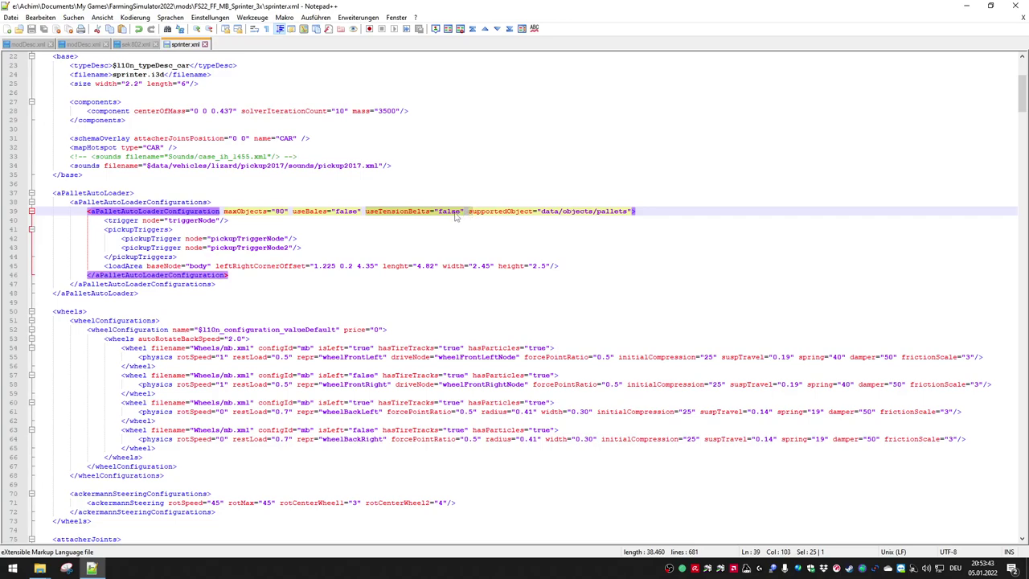
pyautogui.doubleClick(455, 212)
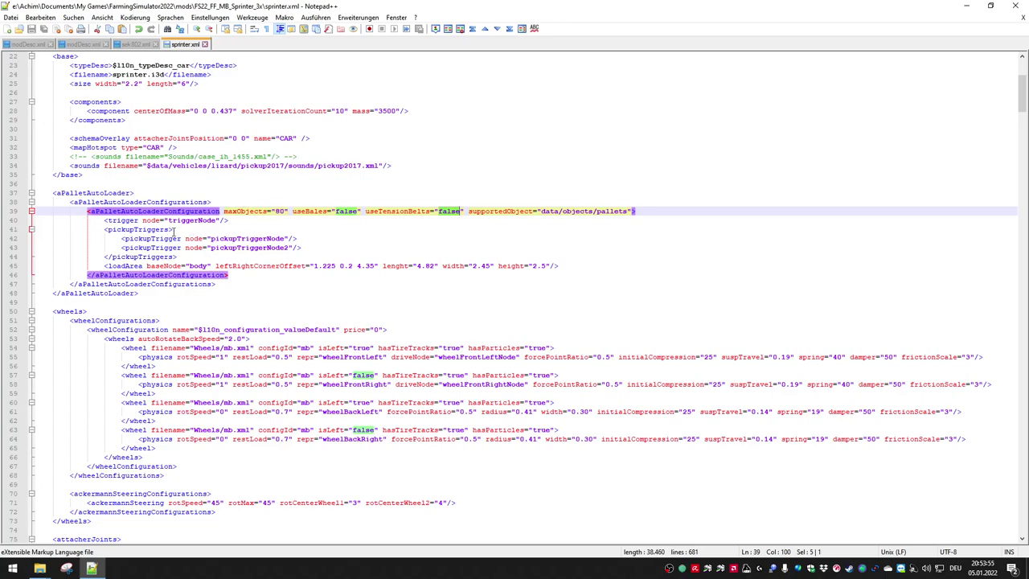
pyautogui.moveTo(104, 220); pyautogui.dragTo(178, 256)
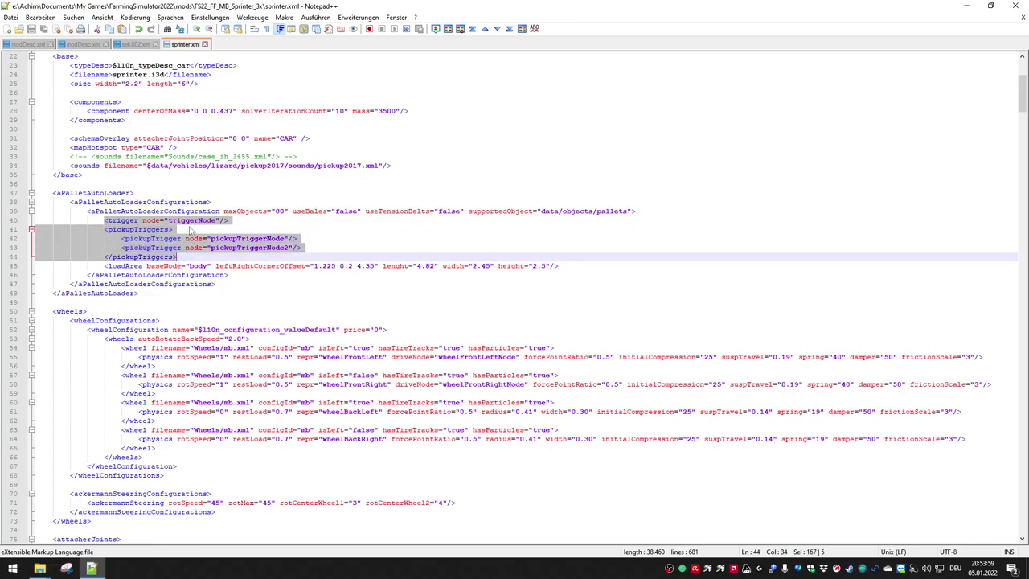
pyautogui.click(193, 220)
pyautogui.doubleClick(192, 220)
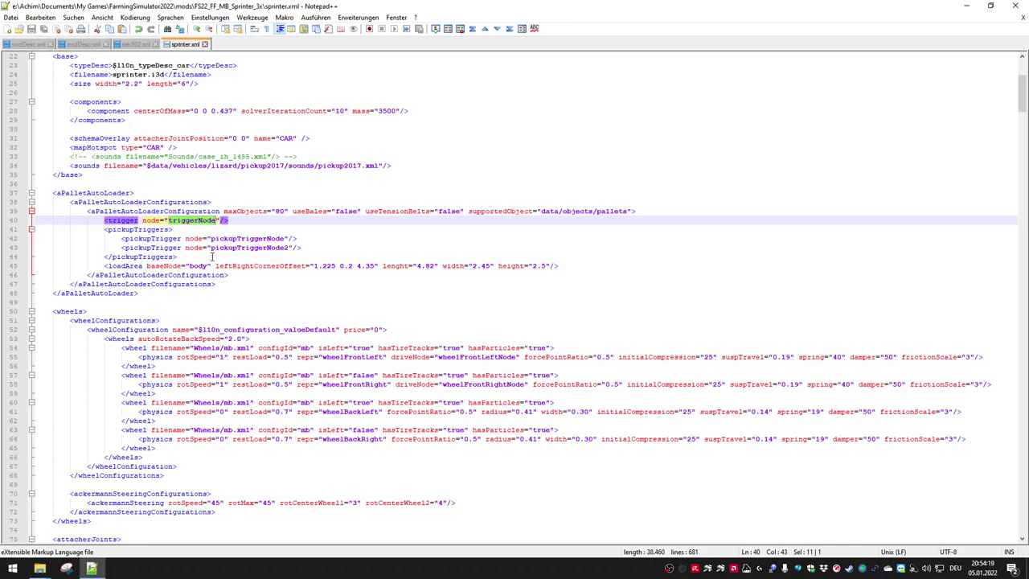
pyautogui.moveTo(305, 266); pyautogui.dragTo(546, 265)
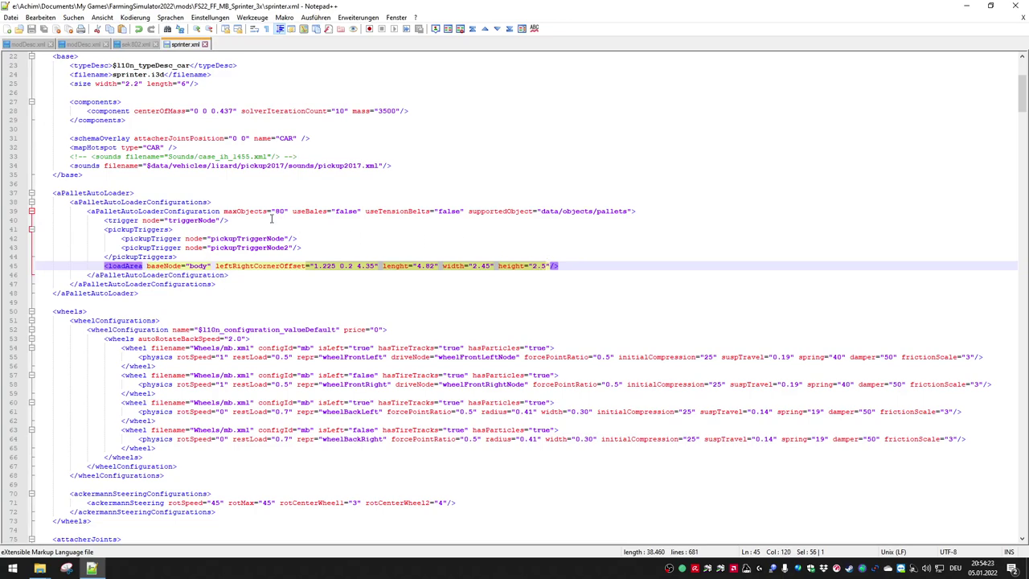
pyautogui.click(202, 221)
pyautogui.doubleClick(202, 221)
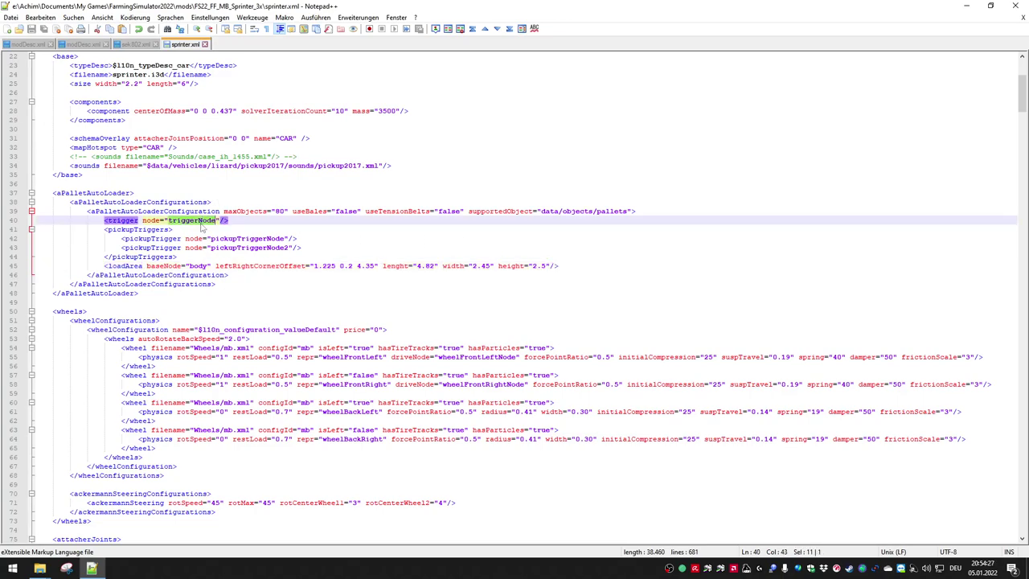
pyautogui.doubleClick(244, 238)
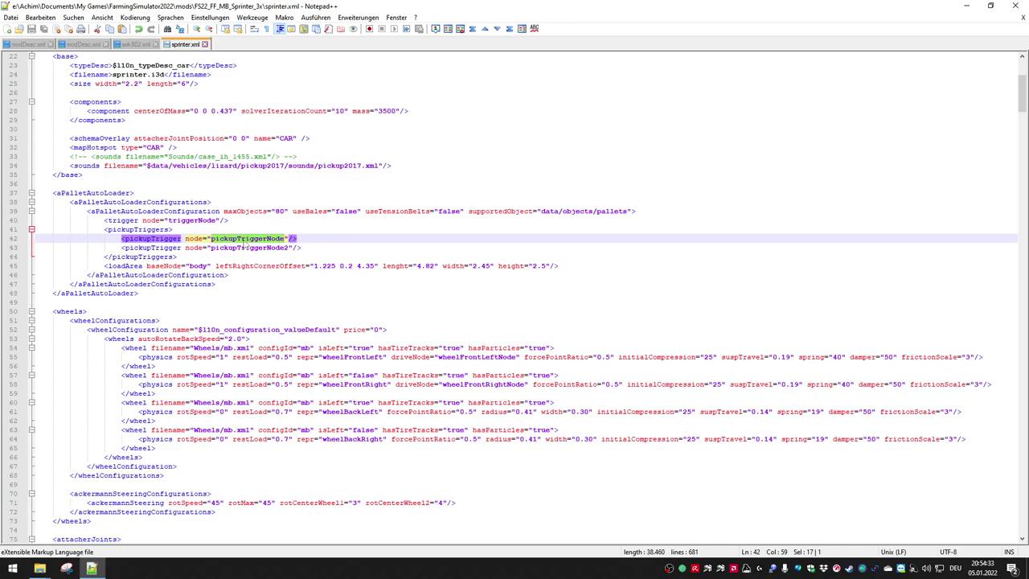
pyautogui.moveTo(311, 266); pyautogui.dragTo(557, 263)
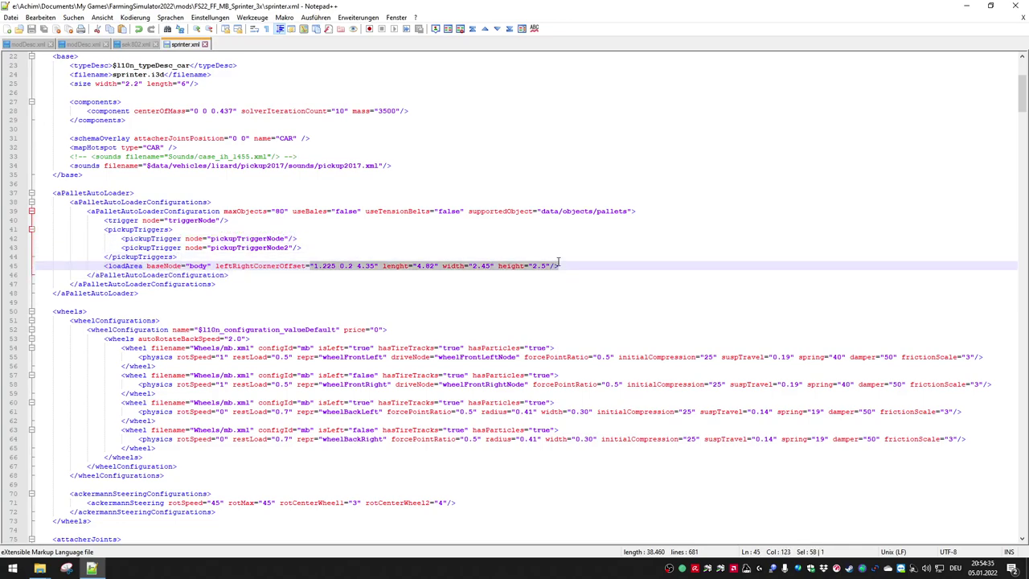
pyautogui.click(523, 246)
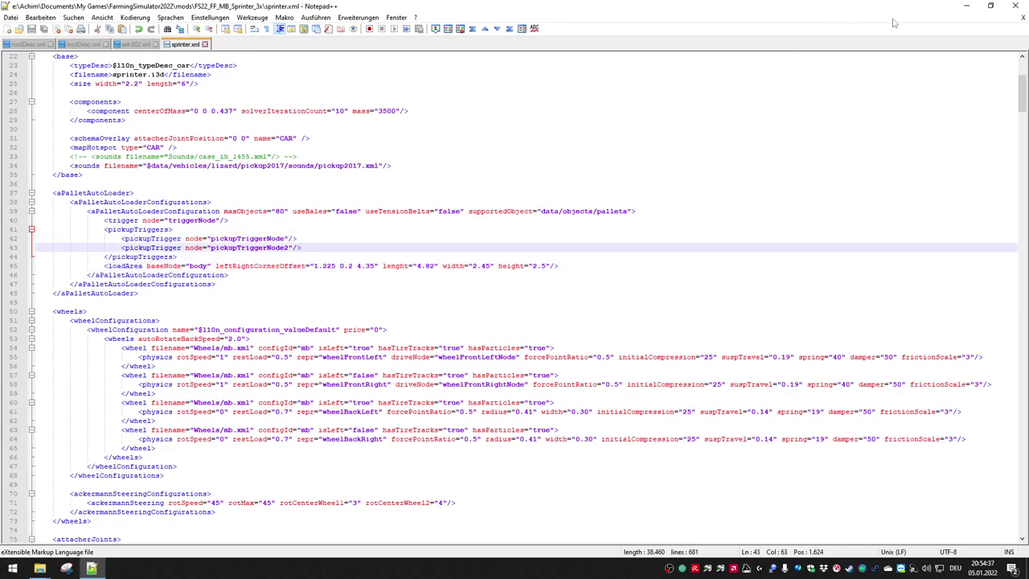
# - Open sek802.i3d from the FS22_strautmannSEK802_palletLoad folder in GIANTS Editor, choosing the most recently used 9.0.2 installation
pyautogui.click(966, 6)
pyautogui.doubleClick(692, 130)
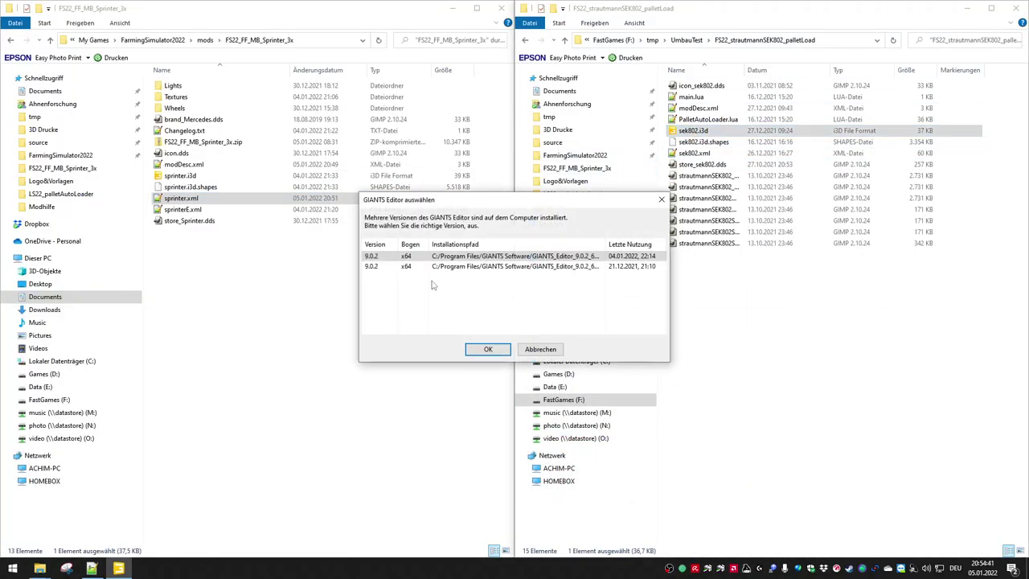
pyautogui.click(432, 256)
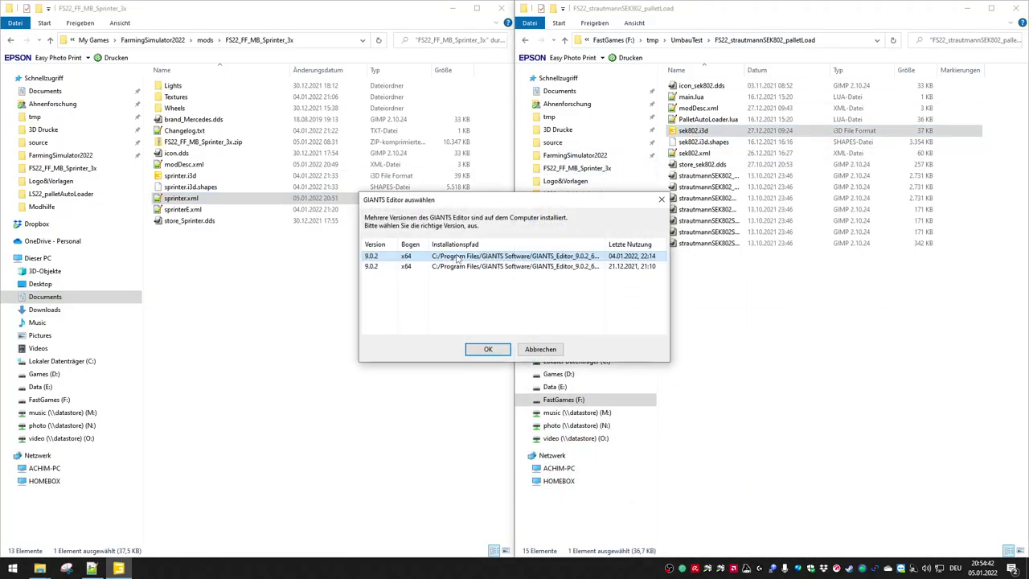
pyautogui.click(490, 349)
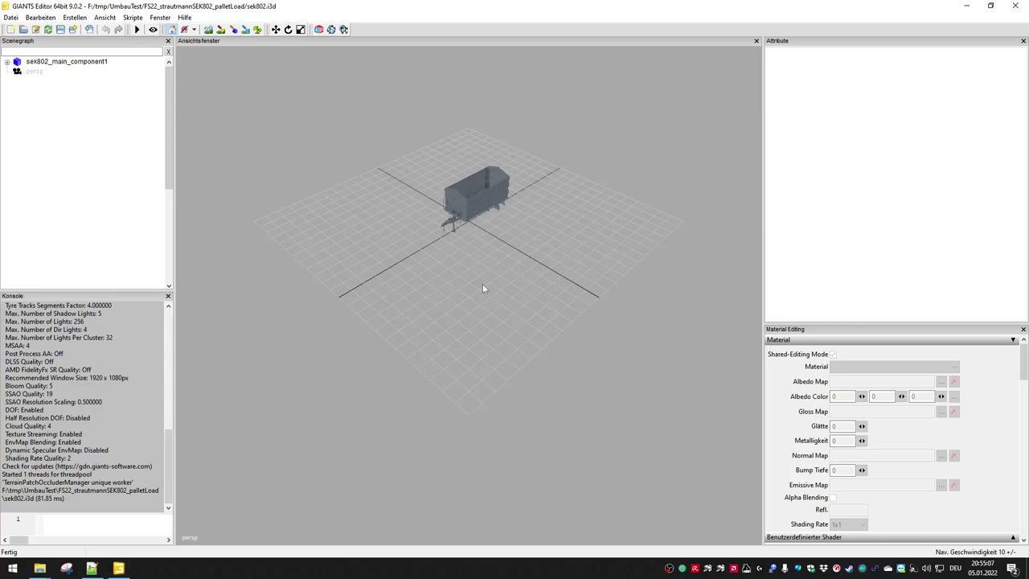
# - Expand the trailer's scenegraph through sek802_main_component1, sek802_vis, bodyLeft and bodyRight to the child nodes of body
pyautogui.keyDown('alt'); pyautogui.moveTo(503, 271); pyautogui.dragTo(496, 202); pyautogui.keyUp('alt')
pyautogui.scroll(6, 498, 196)
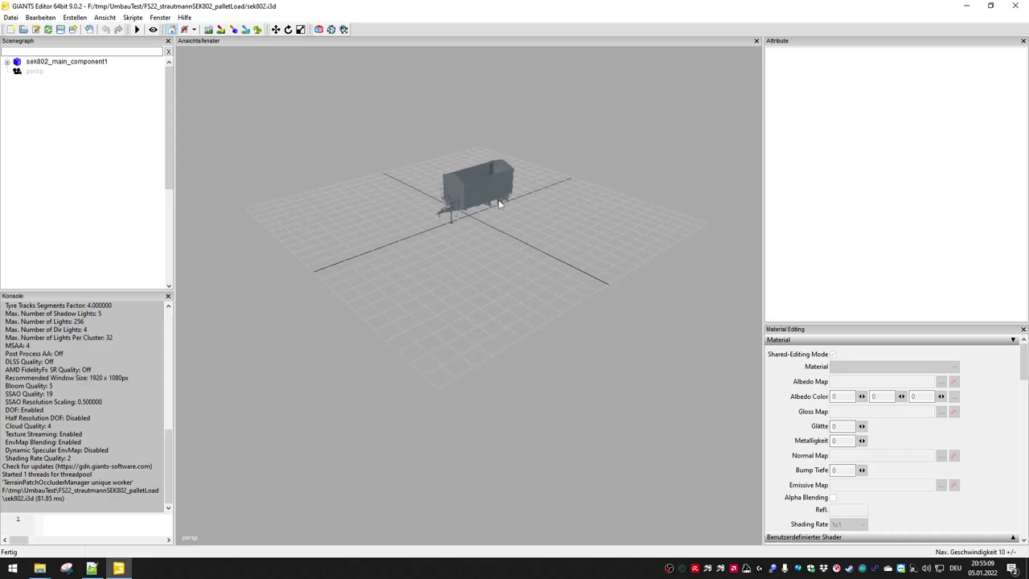
pyautogui.moveTo(497, 199); pyautogui.dragTo(524, 211, button='middle')
pyautogui.scroll(6, 553, 184)
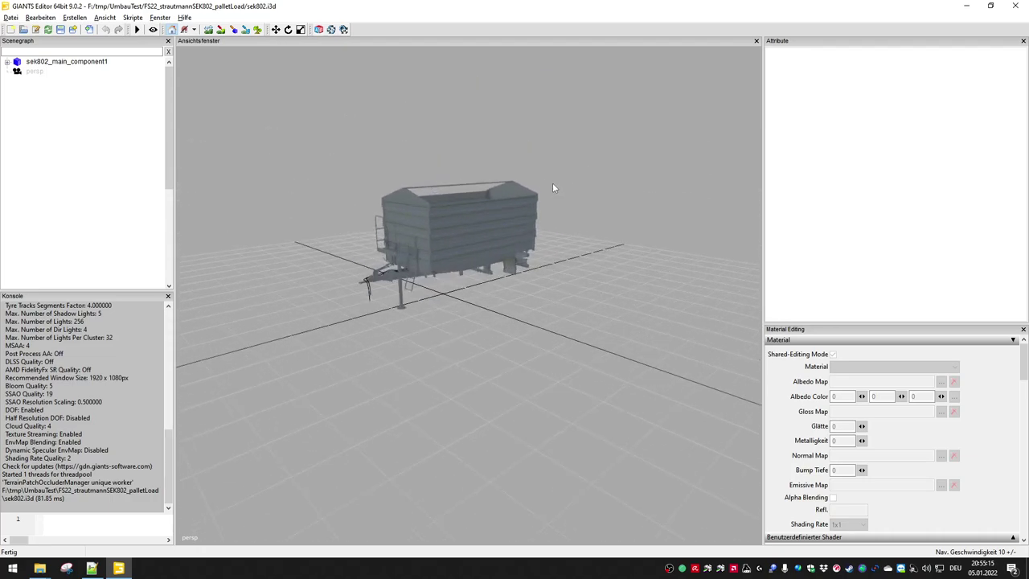
pyautogui.scroll(-5, 492, 290)
pyautogui.scroll(4, 494, 239)
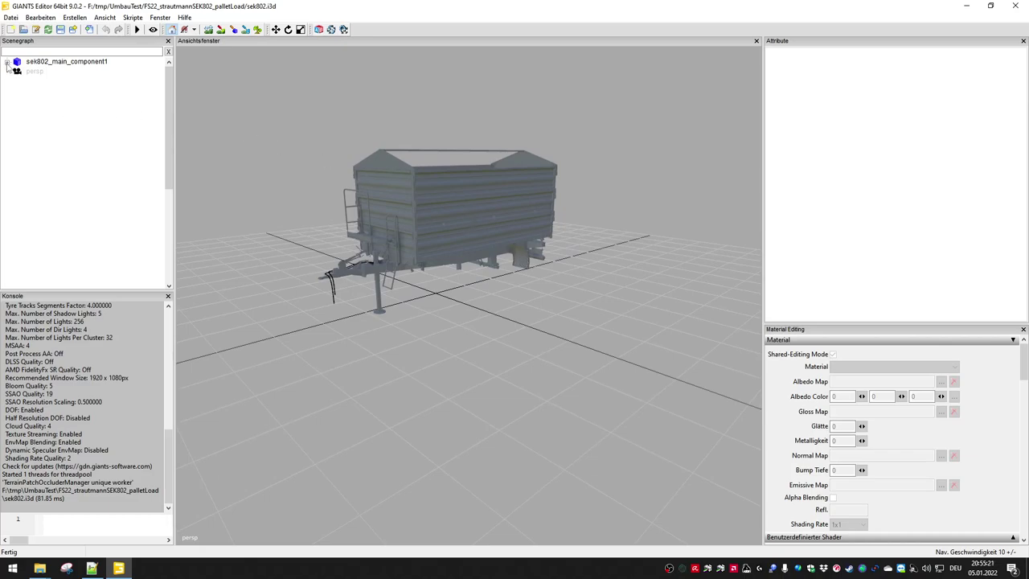
pyautogui.click(7, 62)
pyautogui.click(18, 72)
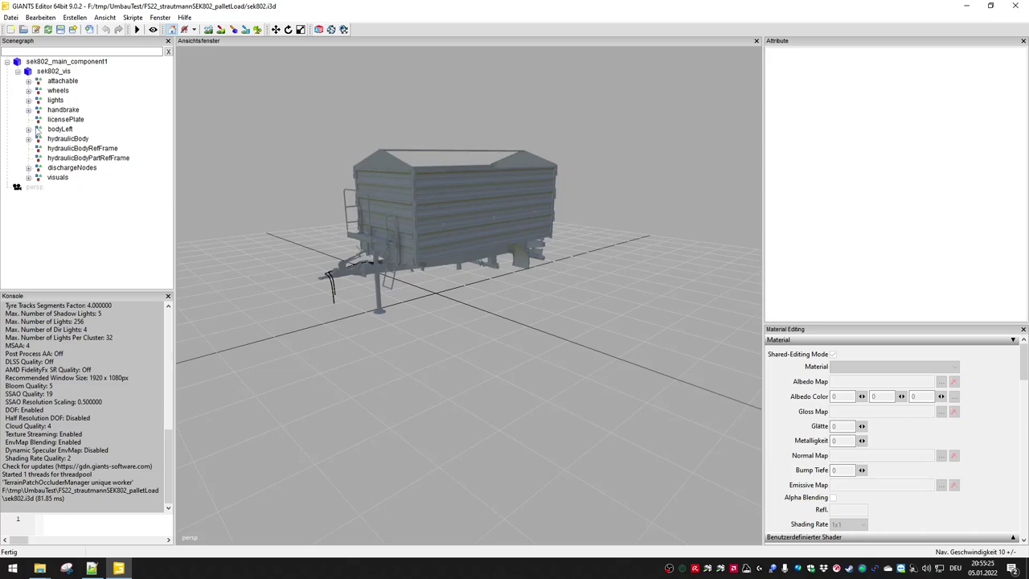
pyautogui.click(28, 130)
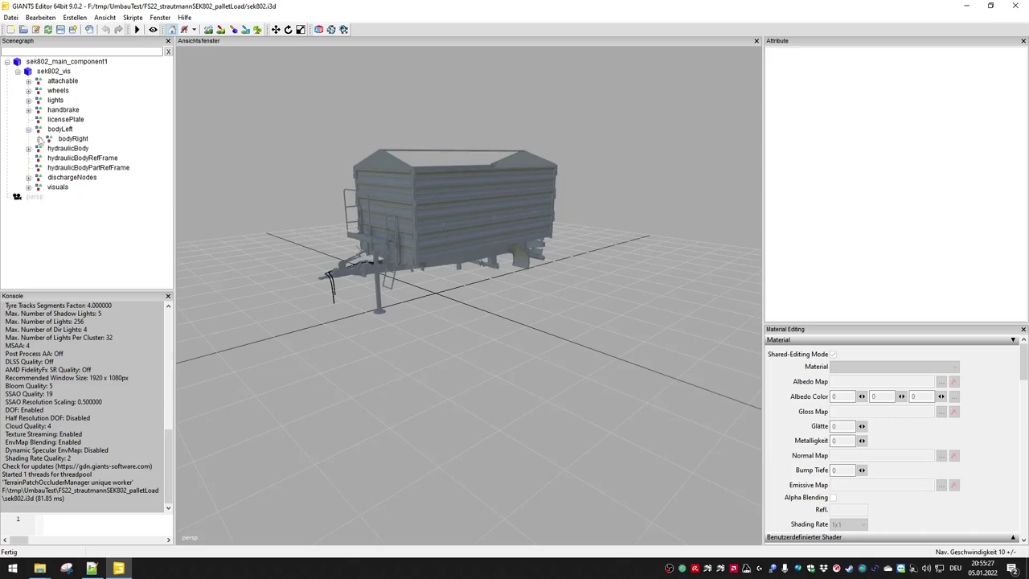
pyautogui.click(38, 139)
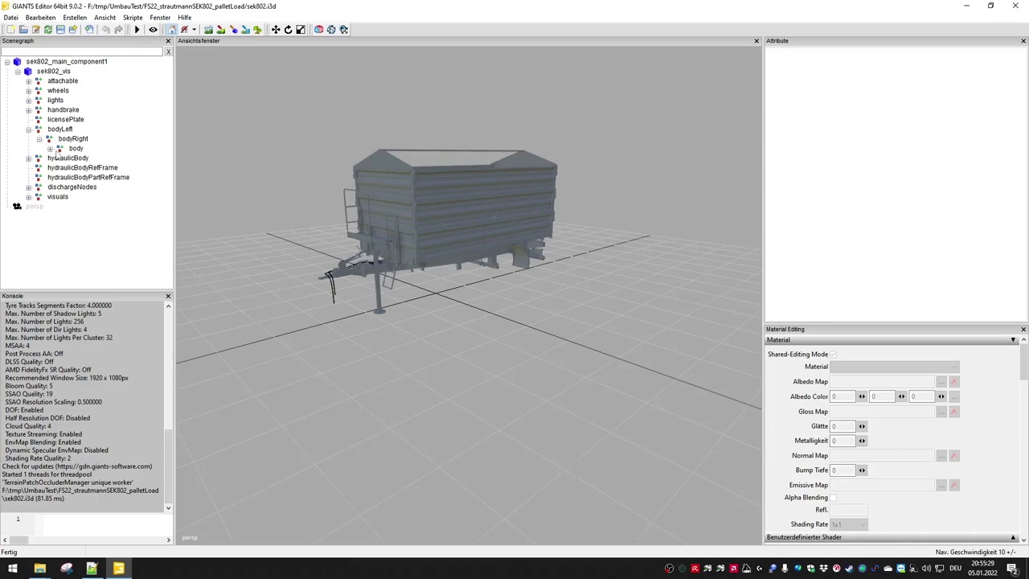
pyautogui.click(49, 148)
pyautogui.scroll(-1, 103, 269)
pyautogui.scroll(-1, 103, 270)
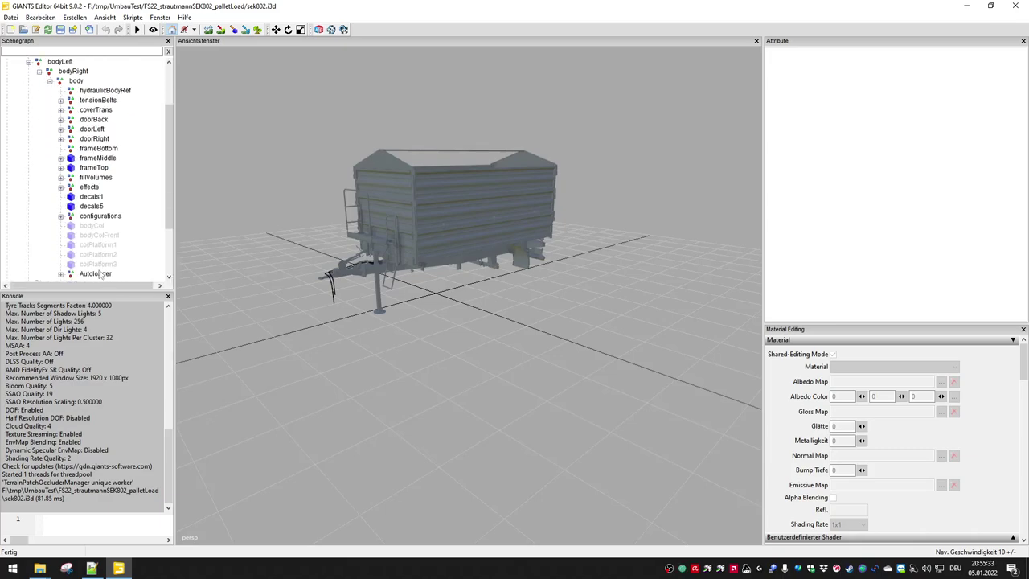
# - Select the body node and inspect its geometry on the trailer and its place in the scenegraph hierarchy
pyautogui.click(75, 81)
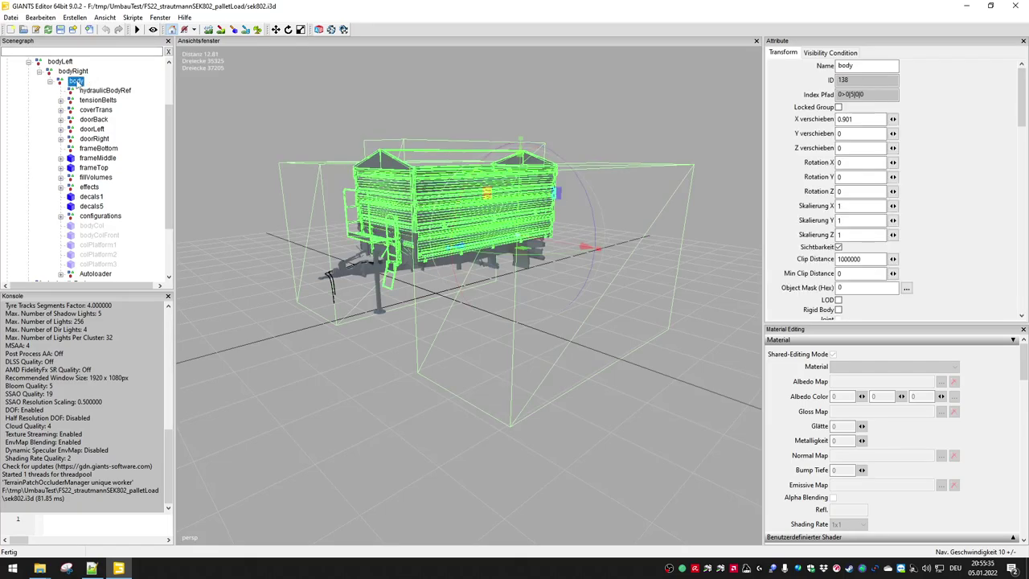
pyautogui.moveTo(529, 297); pyautogui.dragTo(299, 323, button='middle')
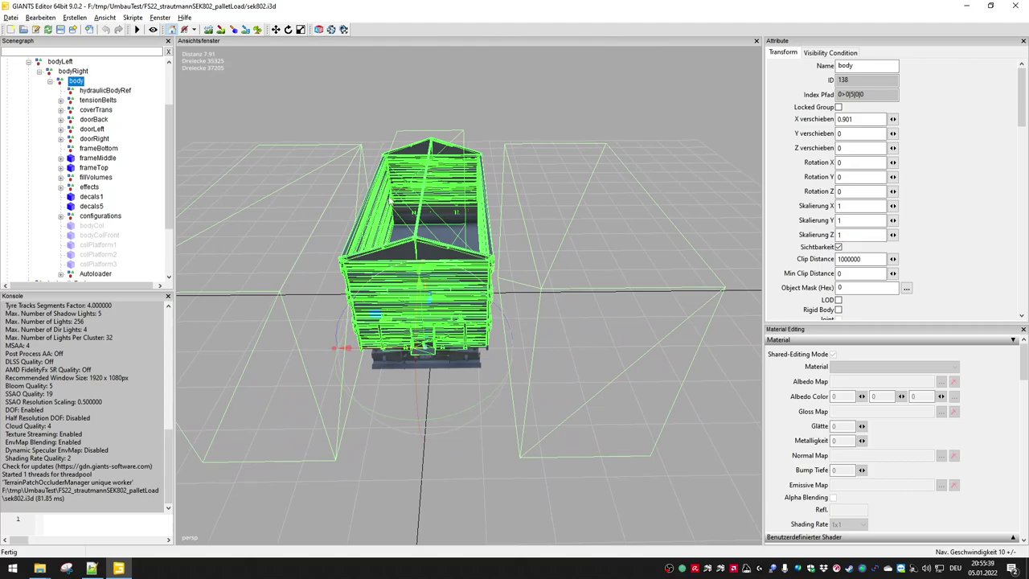
pyautogui.moveTo(432, 452); pyautogui.dragTo(470, 448, button='middle')
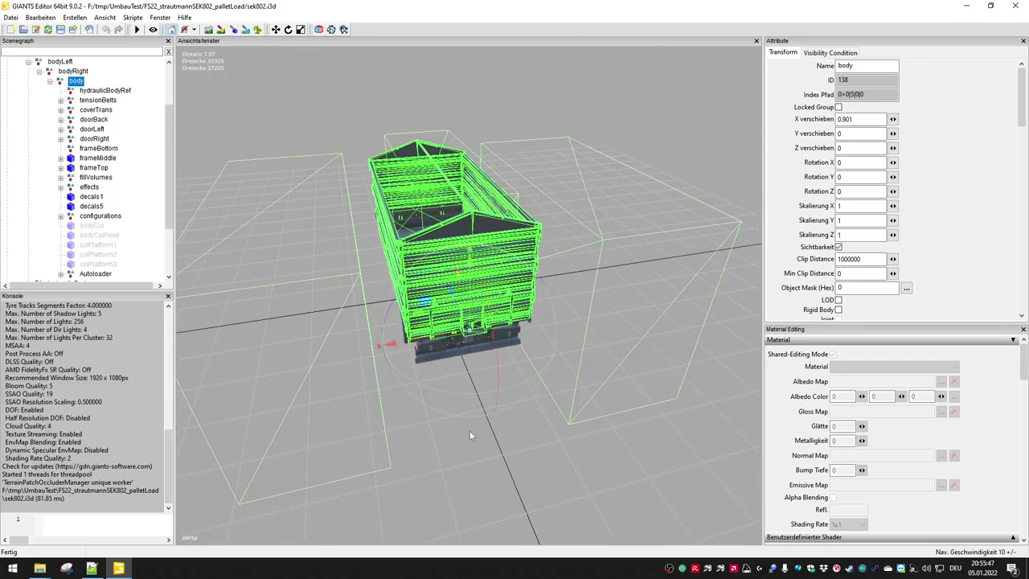
pyautogui.scroll(3, 70, 80)
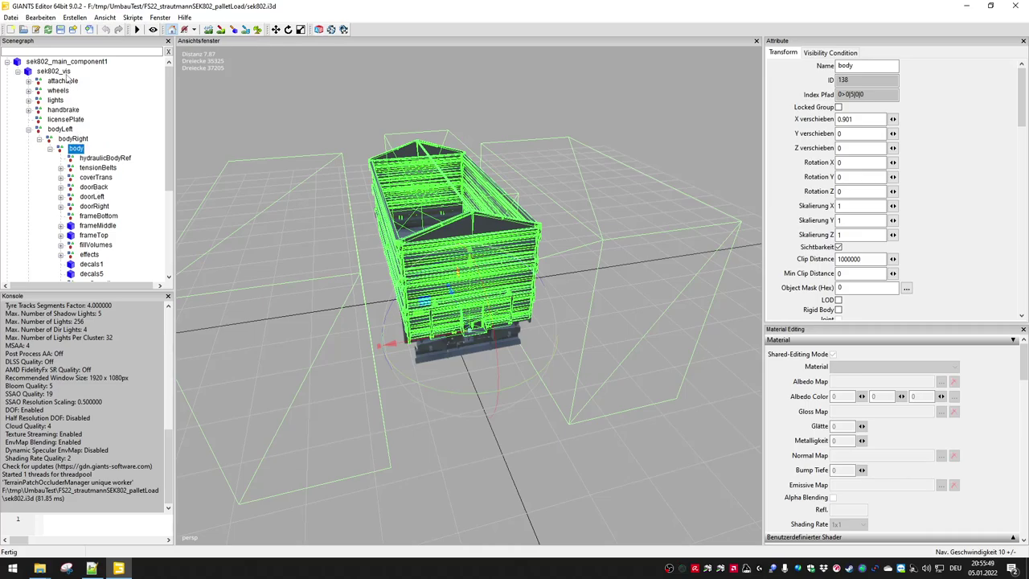
pyautogui.moveTo(524, 437); pyautogui.dragTo(555, 422, button='middle')
pyautogui.scroll(-5, 107, 198)
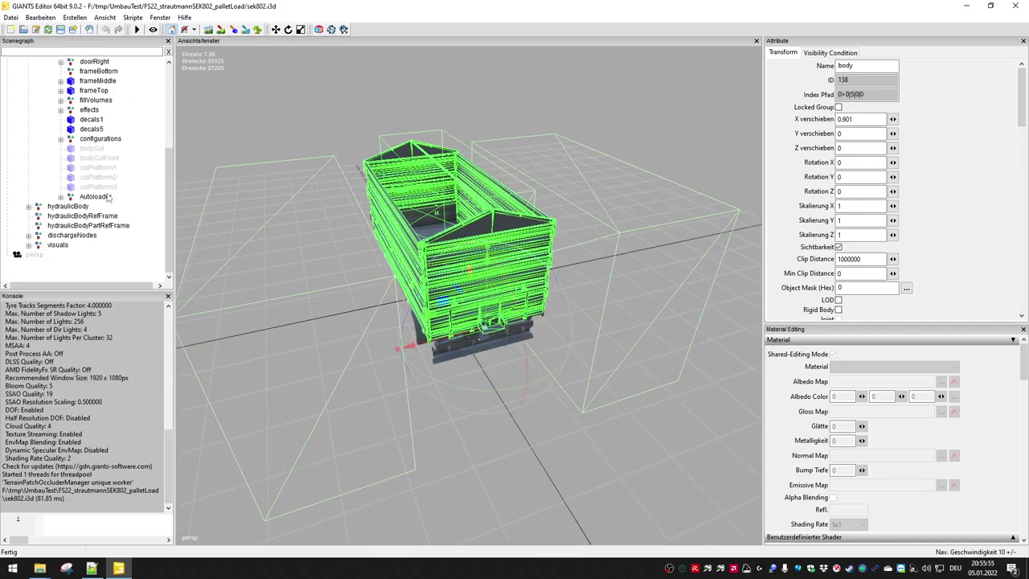
# - Select the Autoloader group under body and examine its trigger boxes beside and inside the trailer from several angles
pyautogui.click(95, 197)
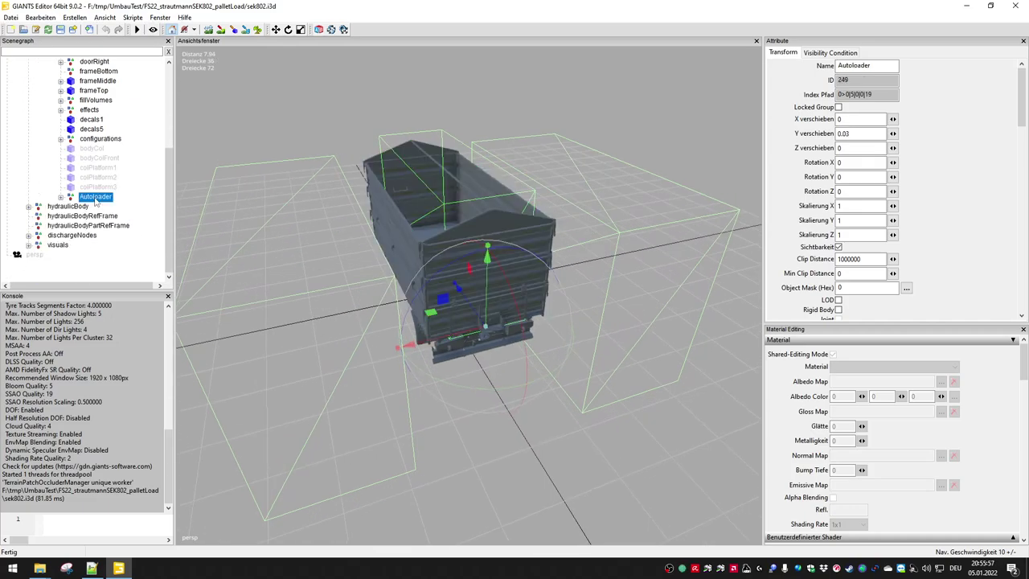
pyautogui.moveTo(492, 437); pyautogui.dragTo(518, 405, button='middle')
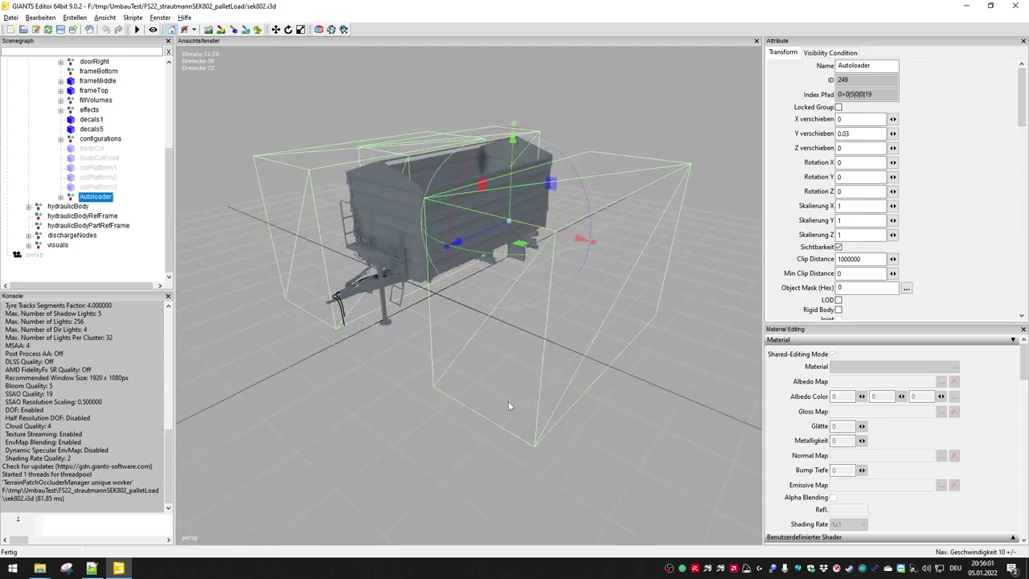
pyautogui.moveTo(389, 362); pyautogui.dragTo(416, 246, button='middle')
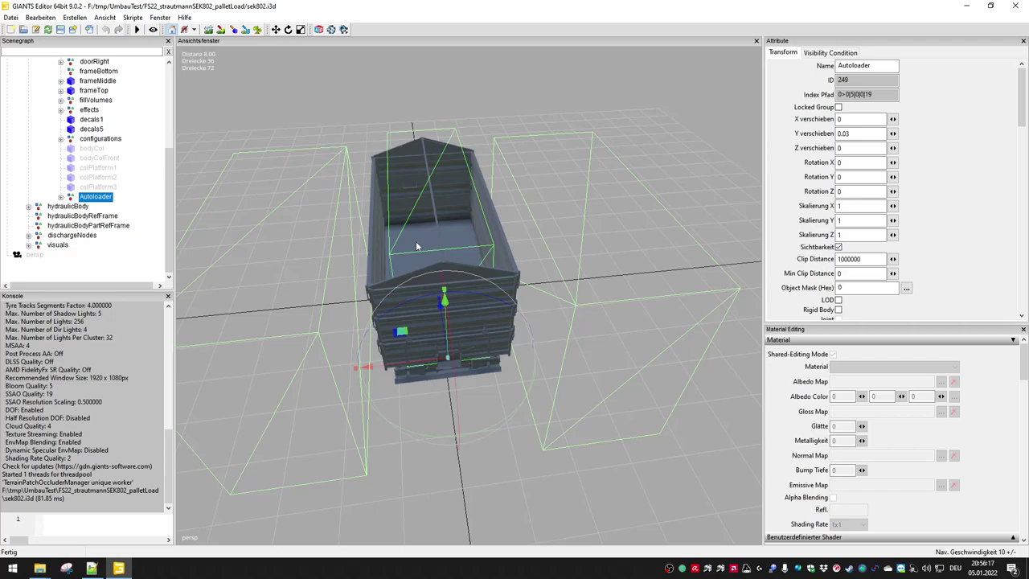
pyautogui.moveTo(429, 411); pyautogui.dragTo(623, 487, button='middle')
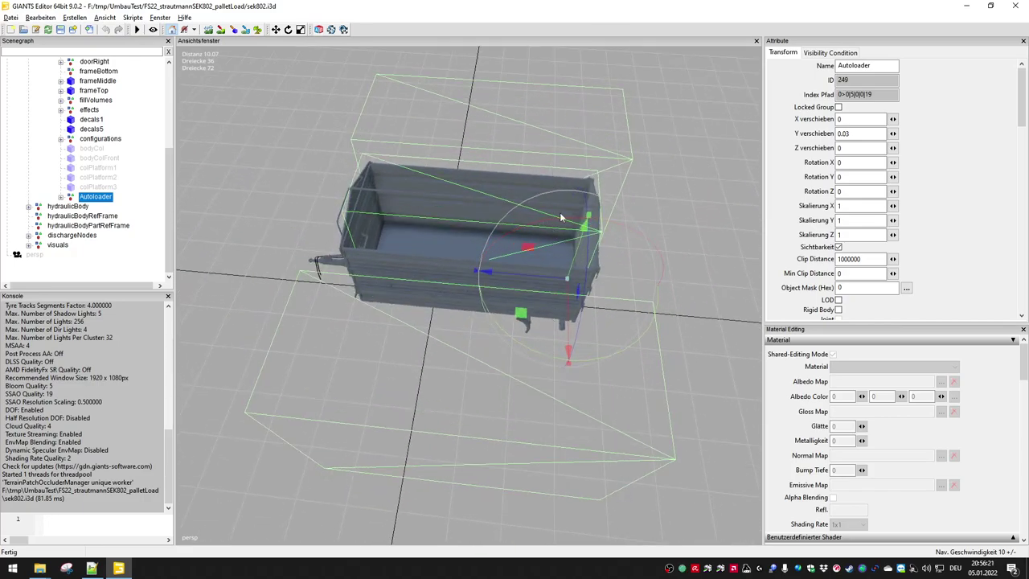
pyautogui.moveTo(690, 272); pyautogui.dragTo(524, 236, button='middle')
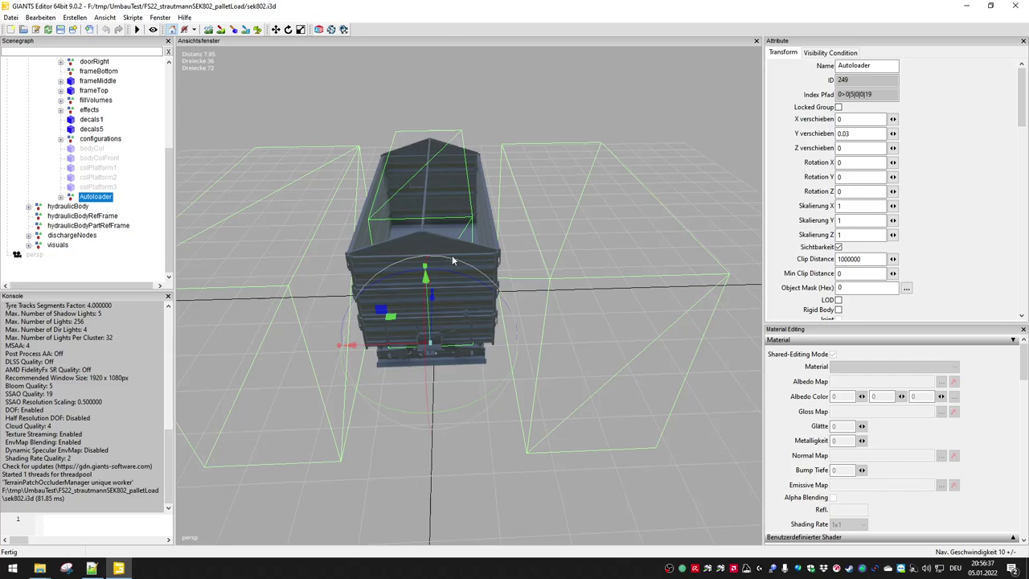
pyautogui.moveTo(409, 455); pyautogui.dragTo(491, 442, button='middle')
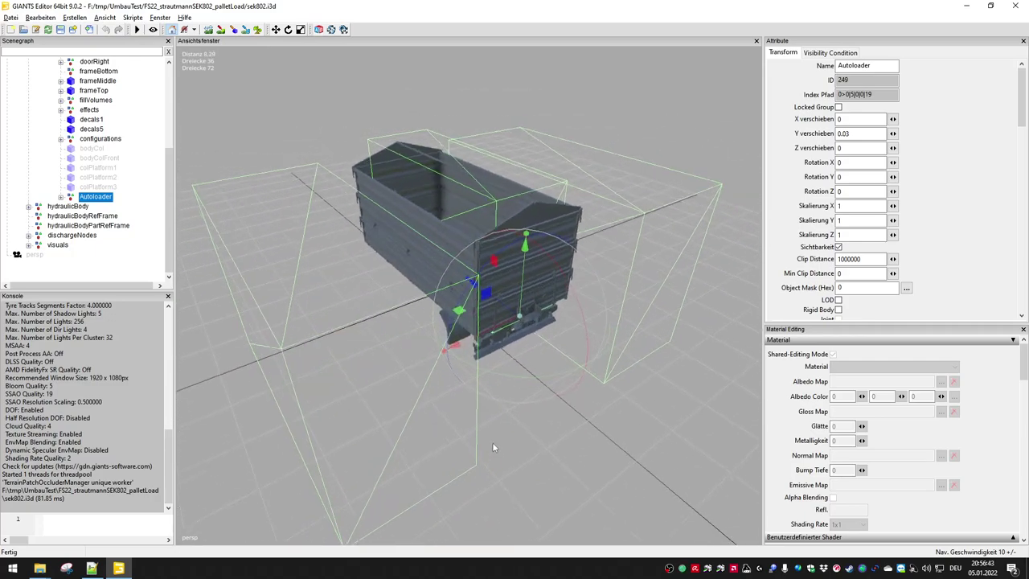
# - Expand the Autoloader group and inspect pickupTriggerLeft's transform and its rigid body type, trigger and collision mask settings
pyautogui.click(61, 196)
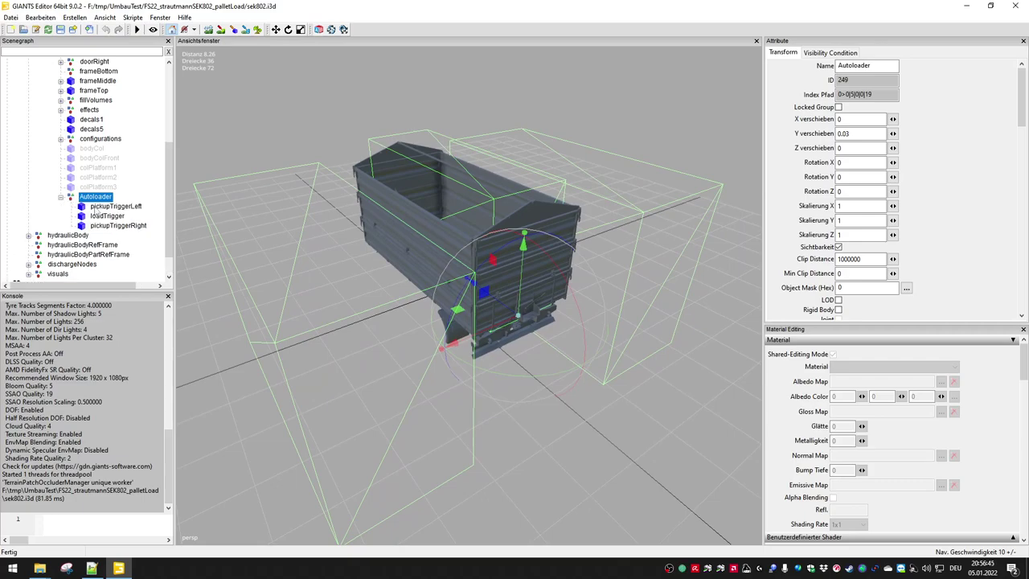
pyautogui.click(120, 207)
pyautogui.moveTo(564, 398); pyautogui.dragTo(613, 381, button='middle')
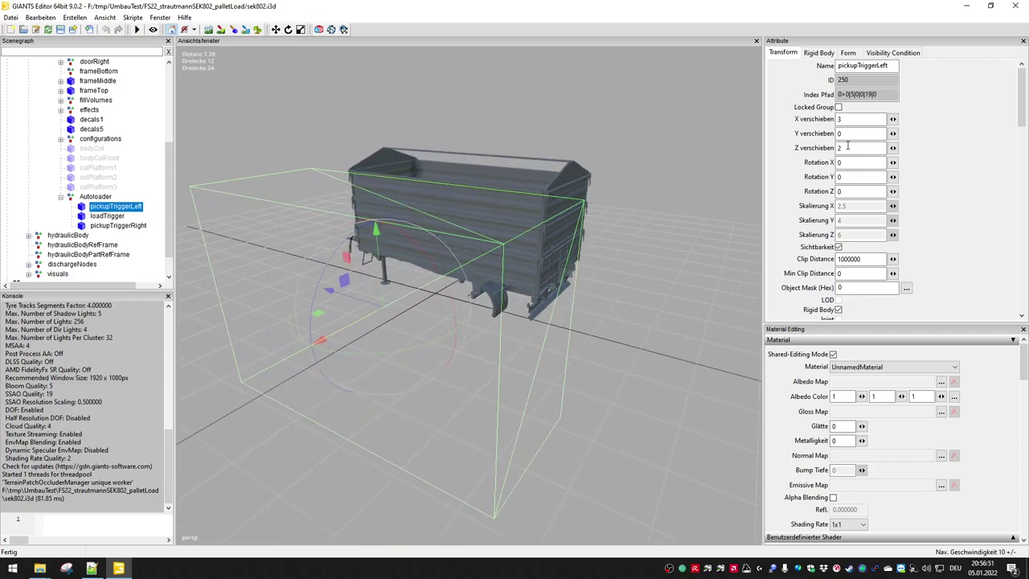
pyautogui.click(818, 52)
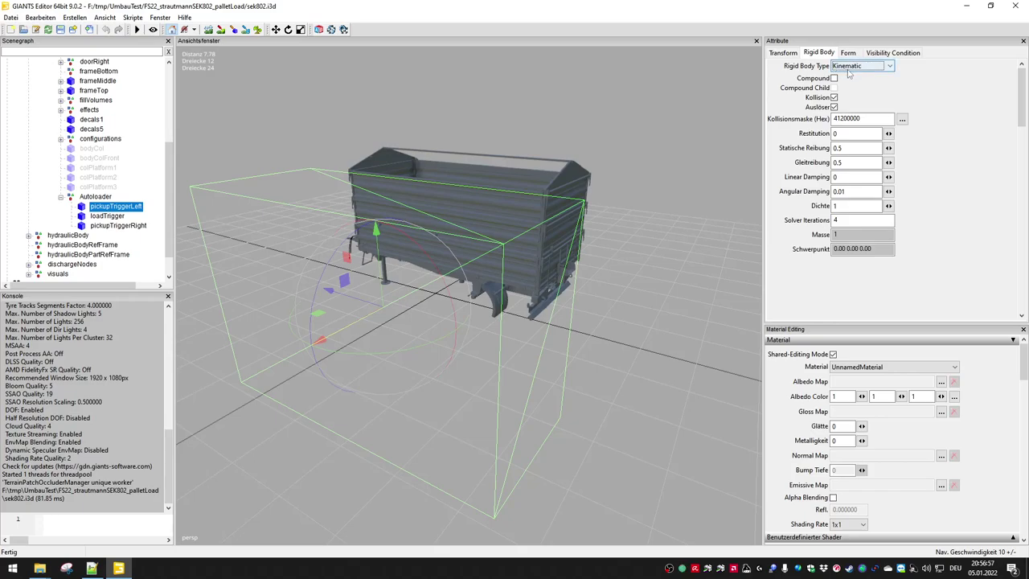
pyautogui.click(833, 106)
pyautogui.click(842, 118)
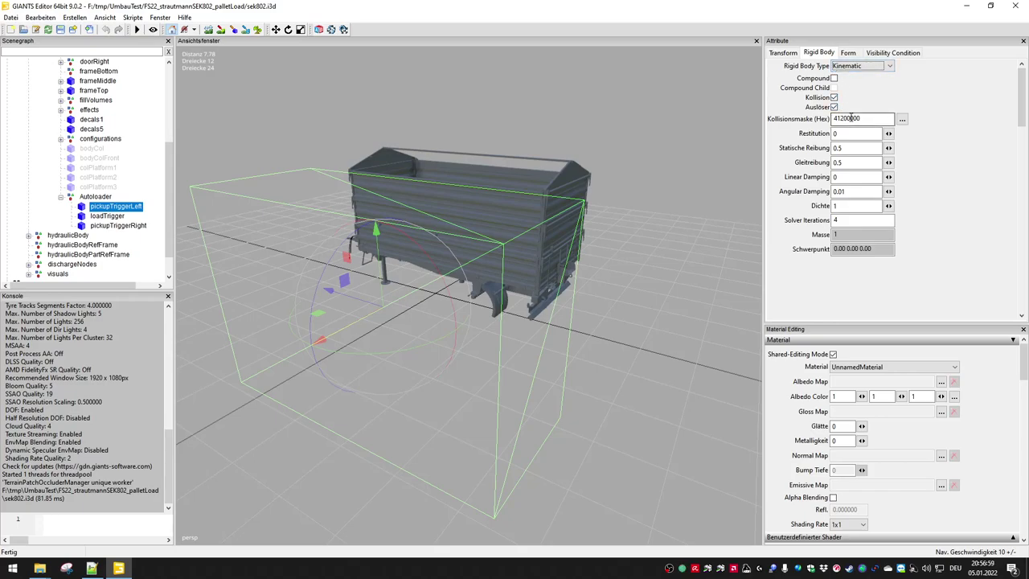
pyautogui.moveTo(647, 233); pyautogui.dragTo(579, 266, button='middle')
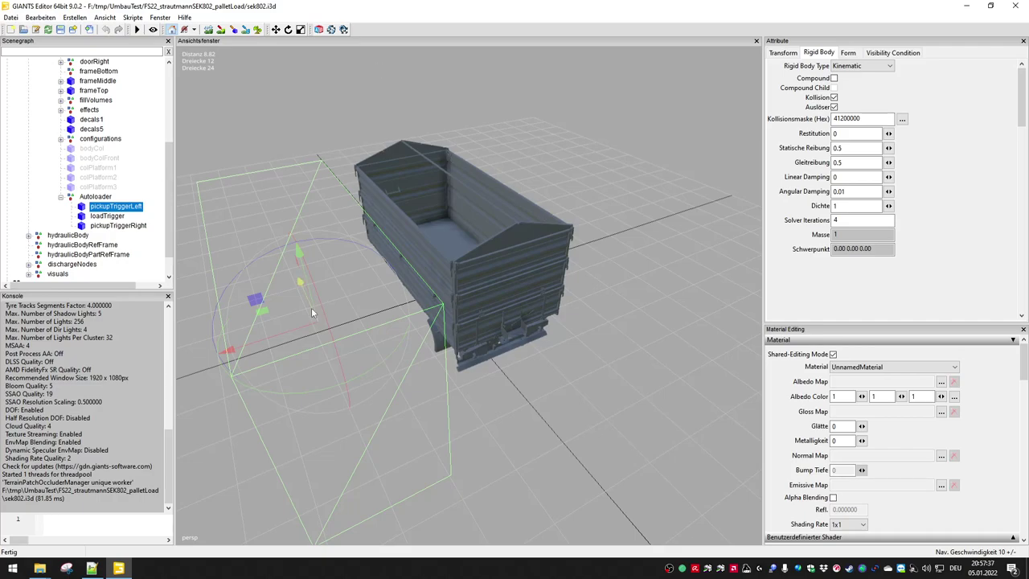
# - Open the Sprinter mod's sprinter.i3d from the FS22_FF_MB_Sprinter_3x folder in a second GIANTS Editor 9.0.2 window
pyautogui.moveTo(553, 399); pyautogui.dragTo(424, 264, button='middle')
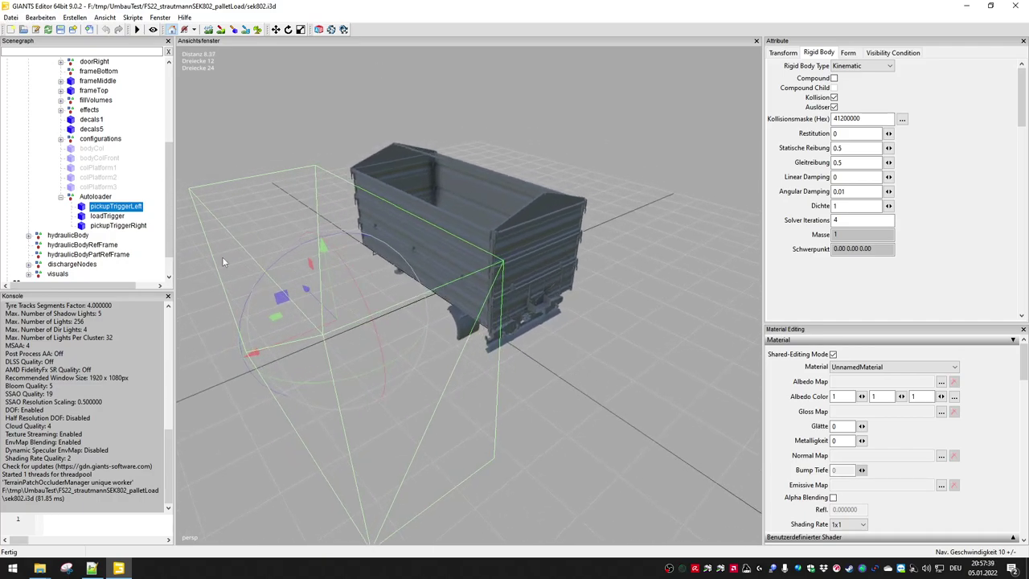
pyautogui.click(964, 7)
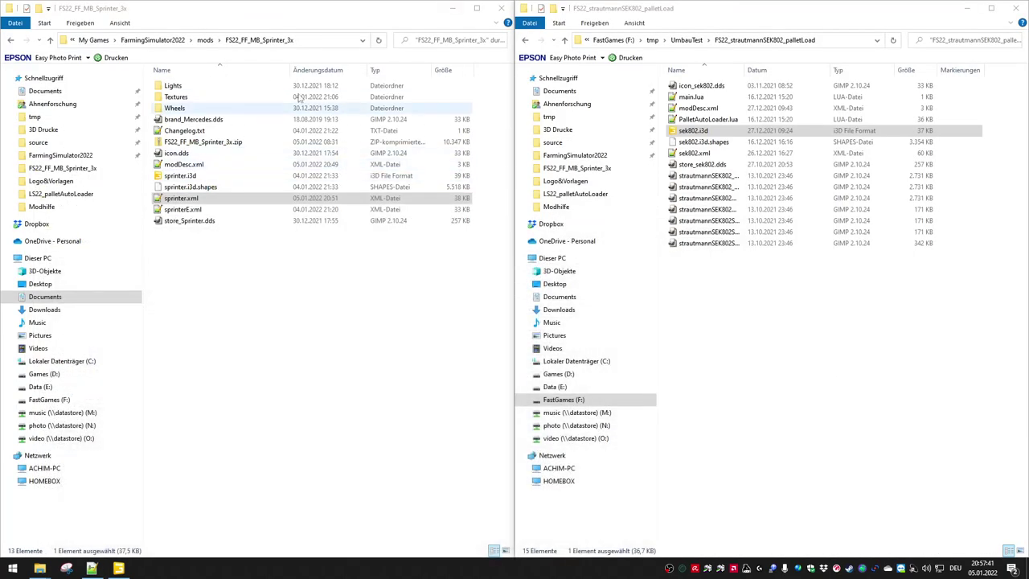
pyautogui.doubleClick(194, 176)
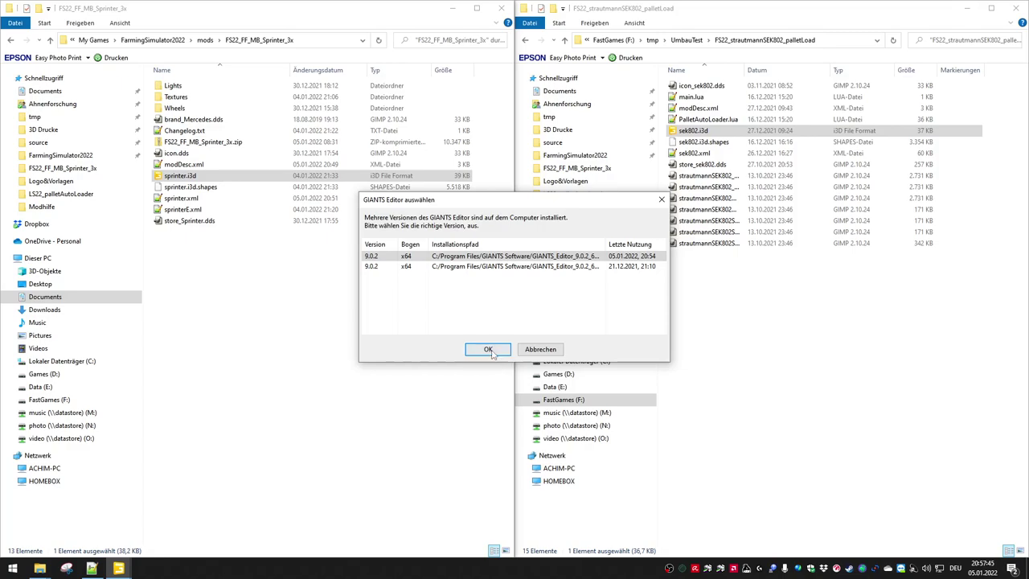
pyautogui.click(488, 350)
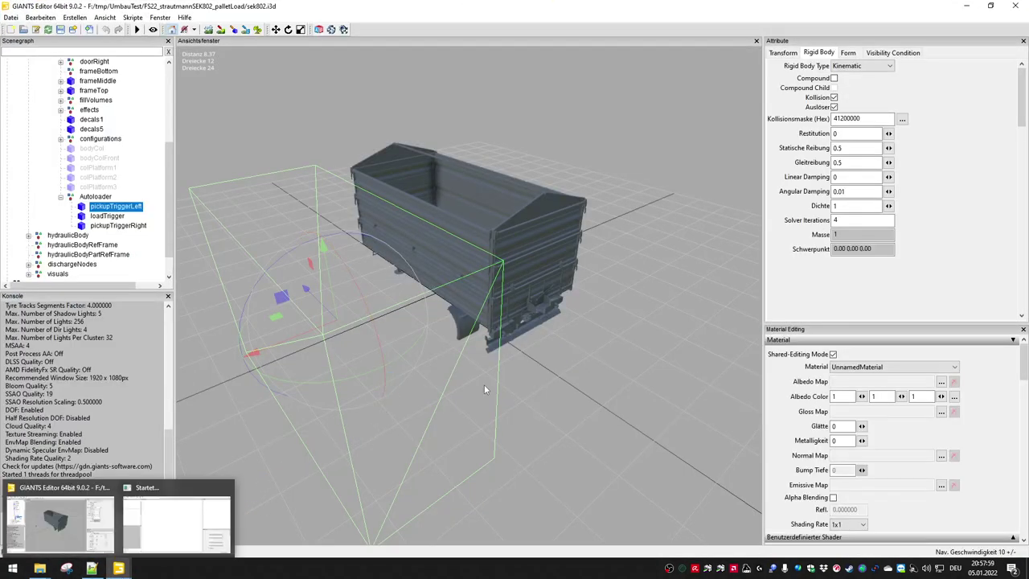
pyautogui.click(970, 6)
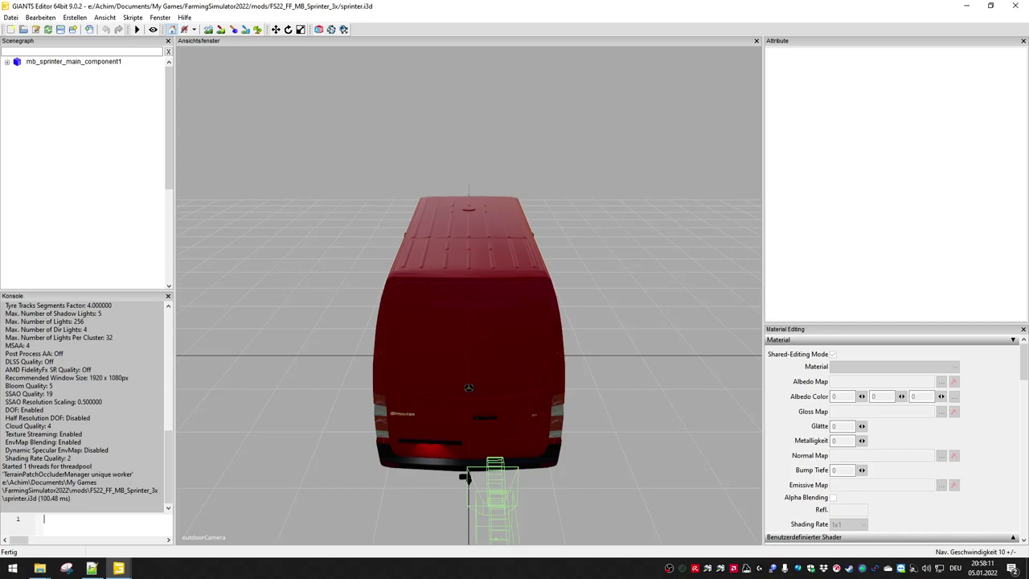
# - Create a transform group named autoloader and place it inside mb_sprinter_main_component1 as the last child
pyautogui.moveTo(380, 340); pyautogui.dragTo(385, 390, button='middle')
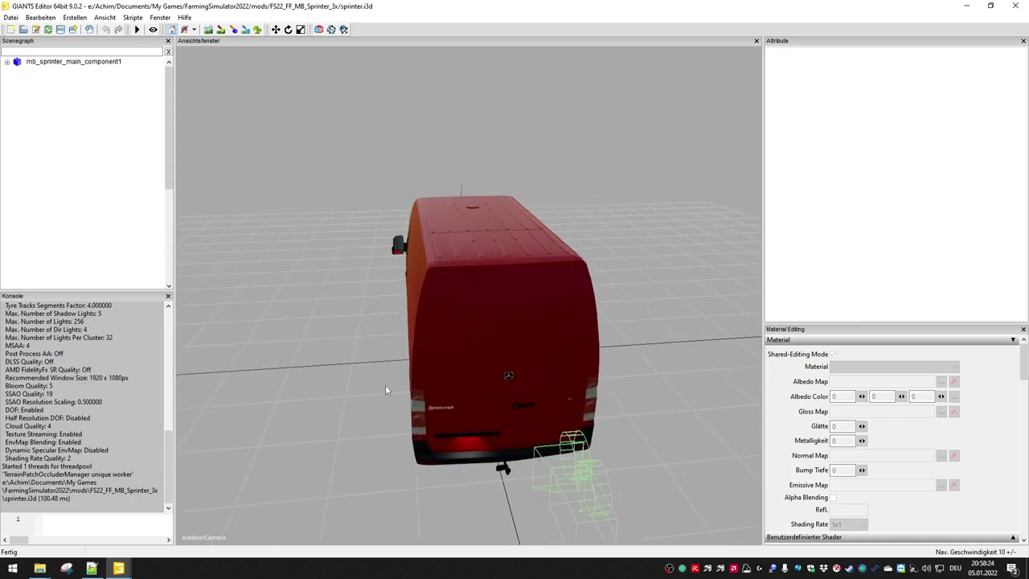
pyautogui.click(8, 62)
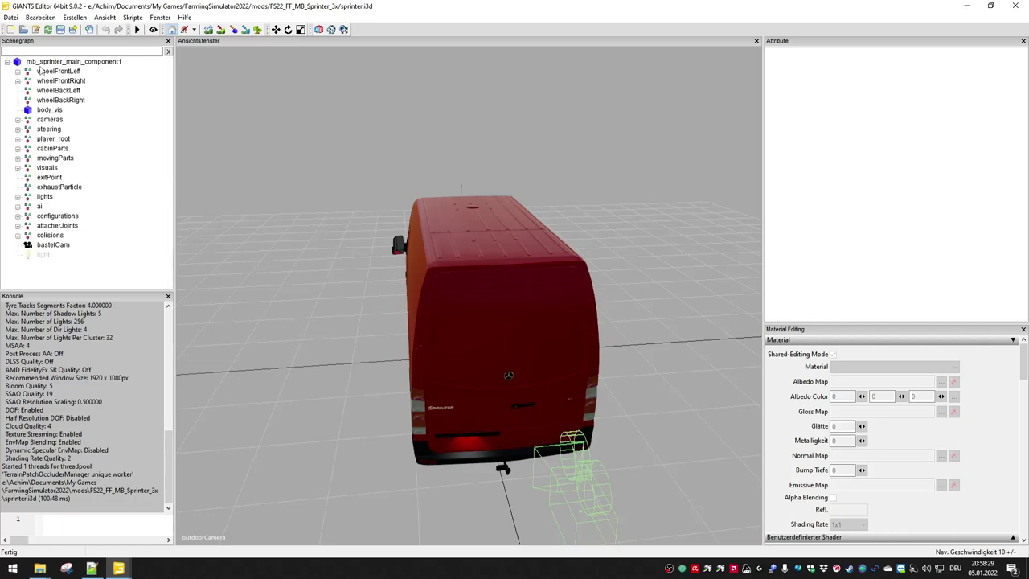
pyautogui.click(74, 17)
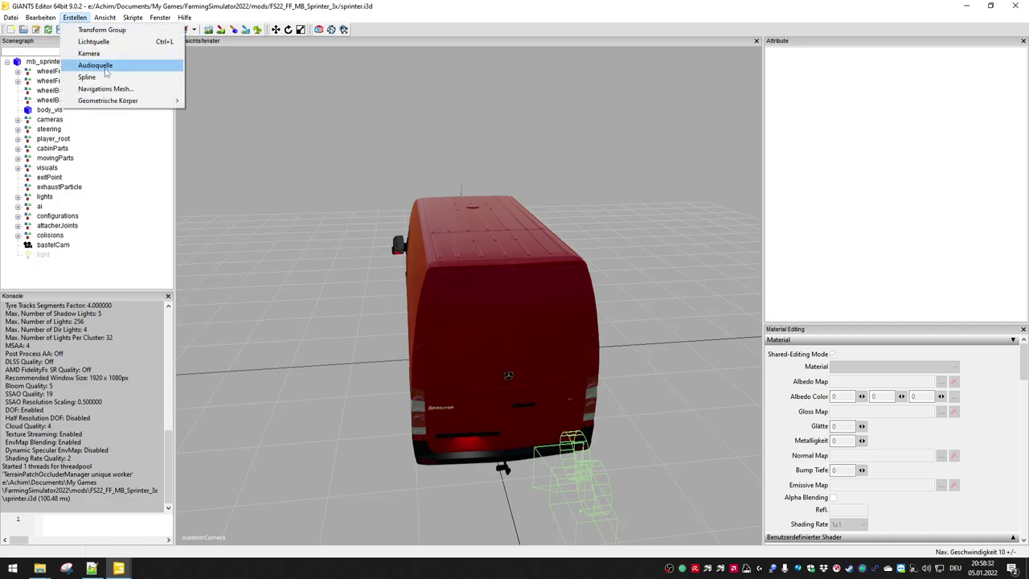
pyautogui.click(112, 30)
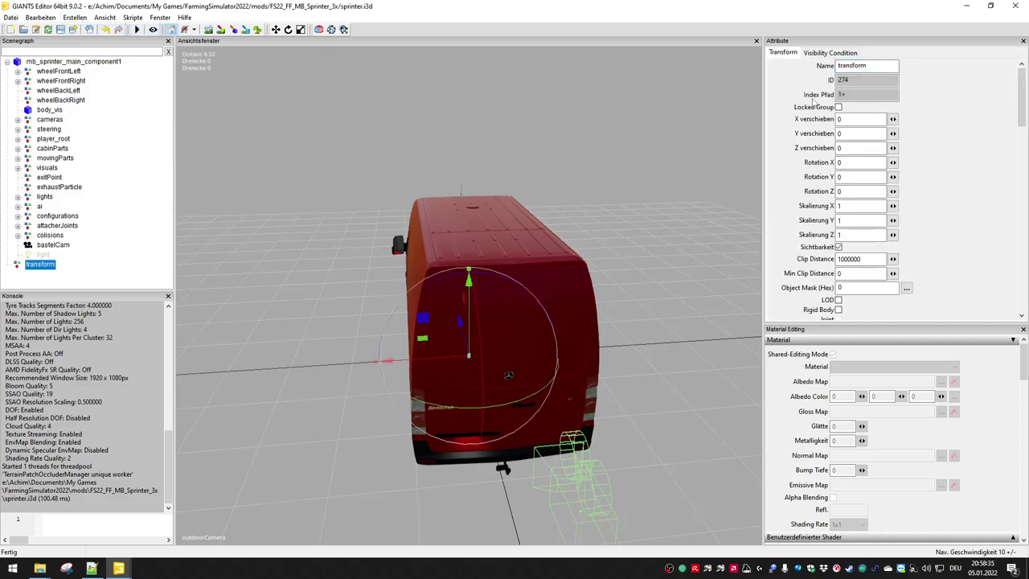
pyautogui.doubleClick(874, 68)
pyautogui.write('autoloader')
pyautogui.press('Return')
pyautogui.moveTo(57, 267); pyautogui.dragTo(69, 259)
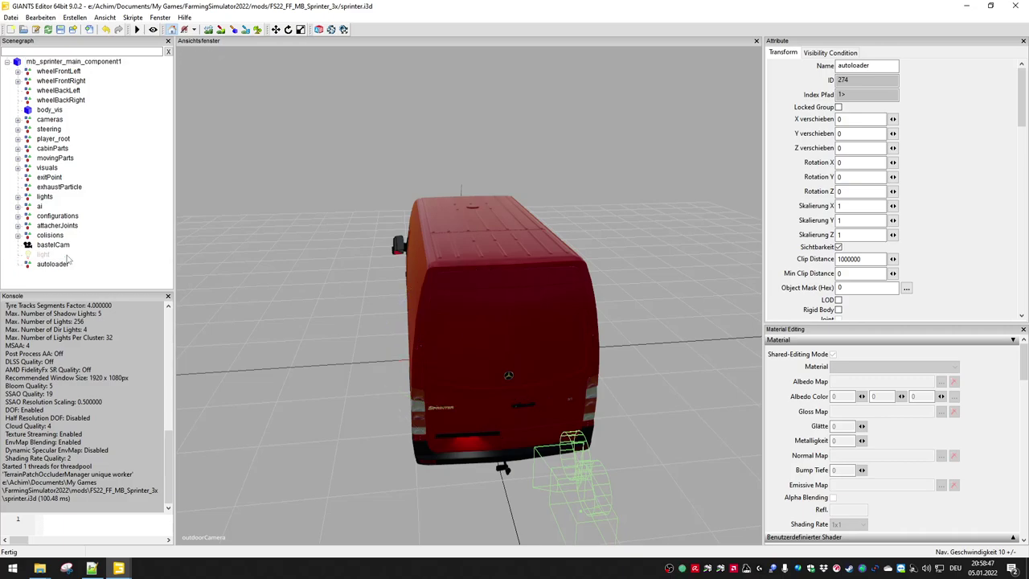
pyautogui.click(62, 267)
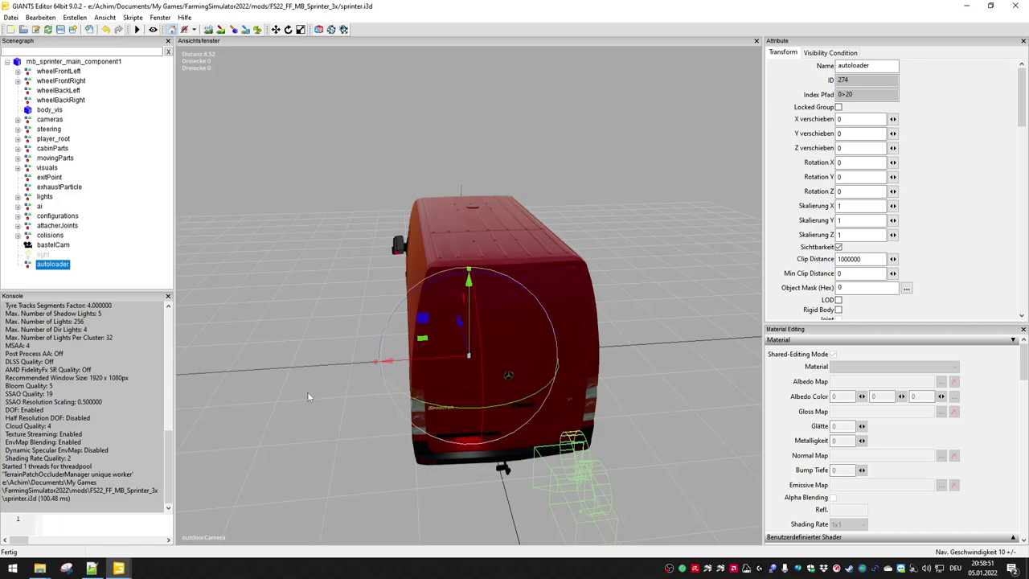
pyautogui.moveTo(344, 415); pyautogui.dragTo(418, 313, button='middle')
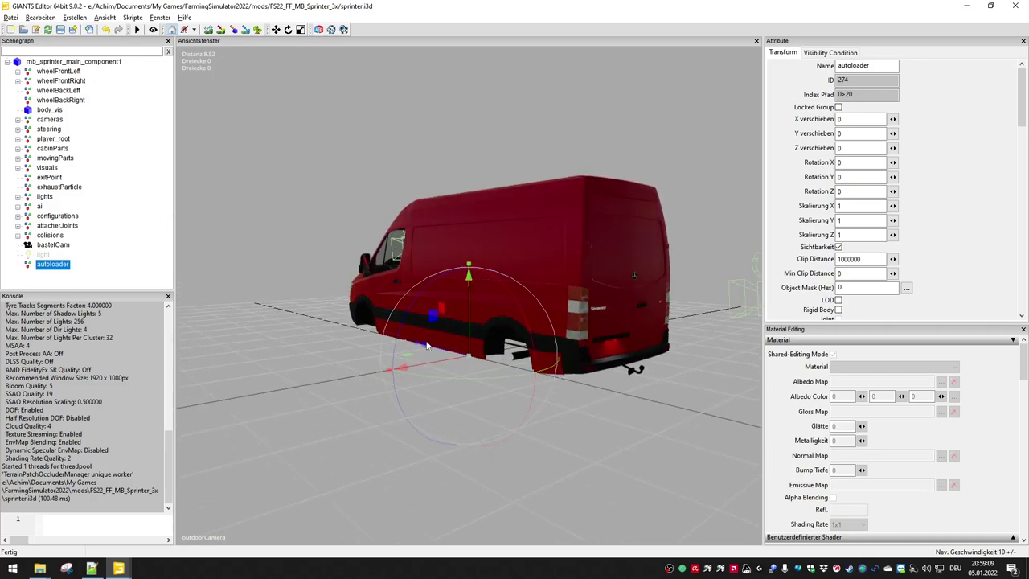
pyautogui.moveTo(450, 400); pyautogui.dragTo(484, 364, button='middle')
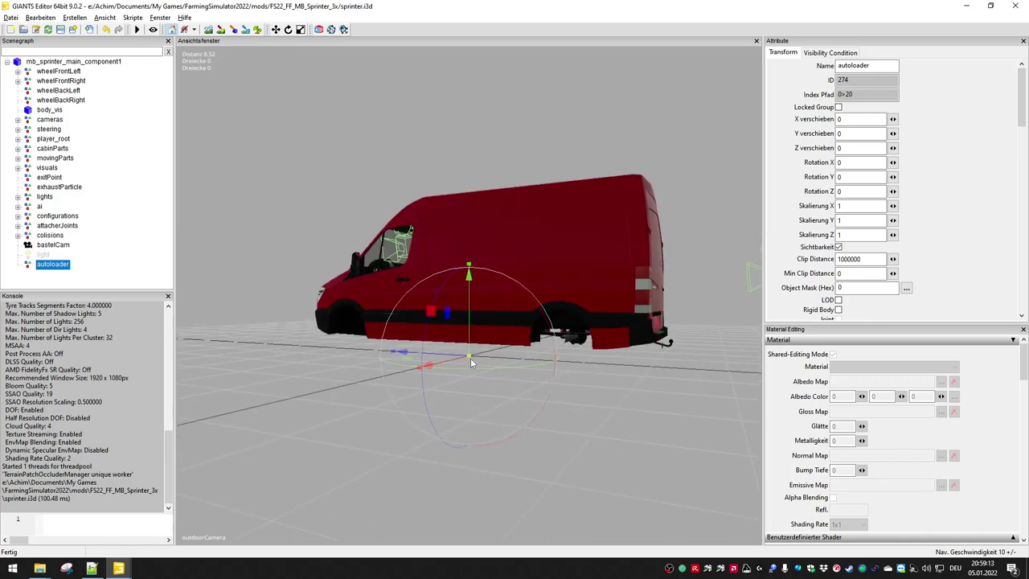
pyautogui.moveTo(501, 439); pyautogui.dragTo(227, 479, button='middle')
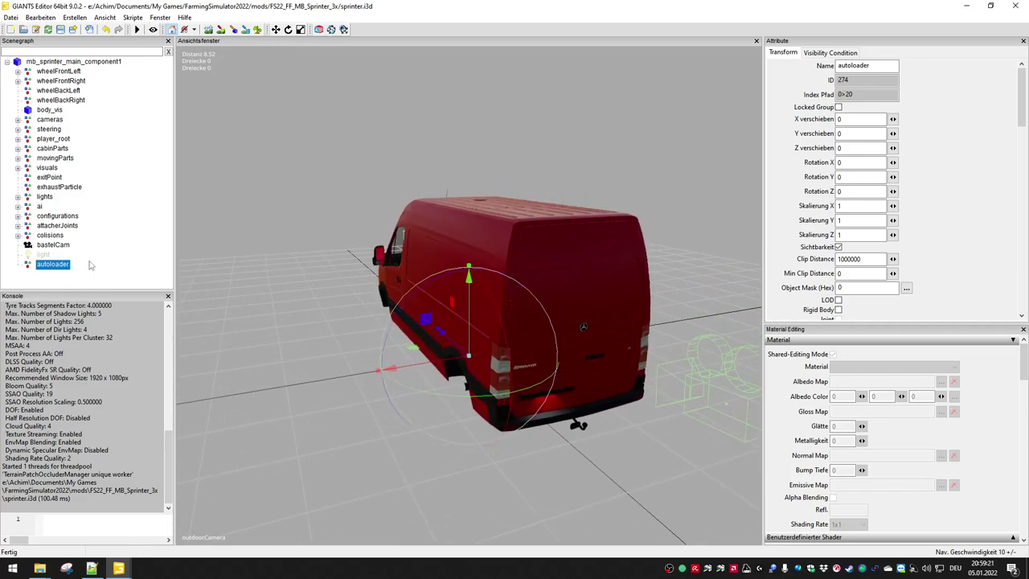
pyautogui.click(74, 17)
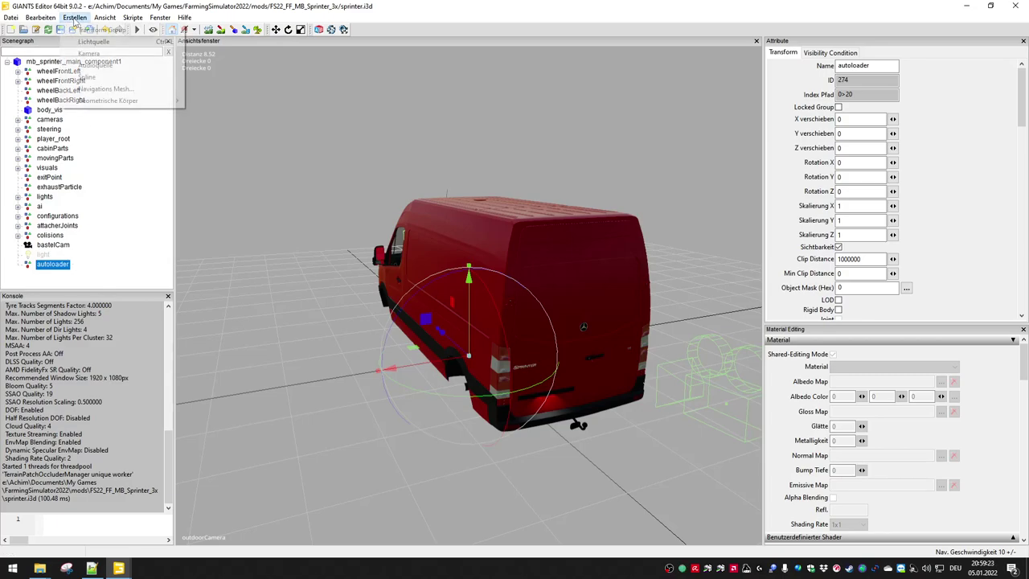
pyautogui.click(83, 30)
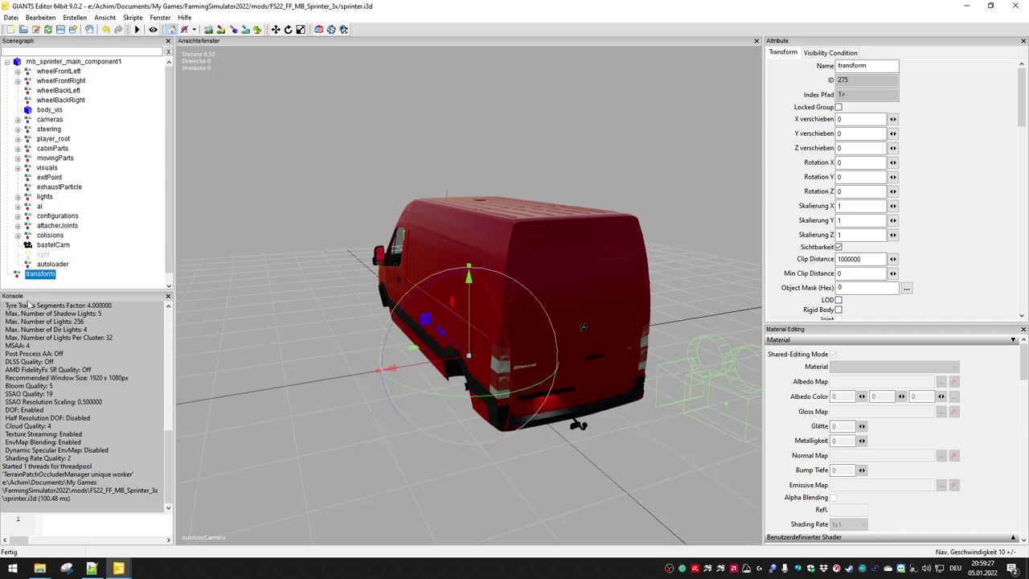
pyautogui.hotkey('alt', 'Tab')
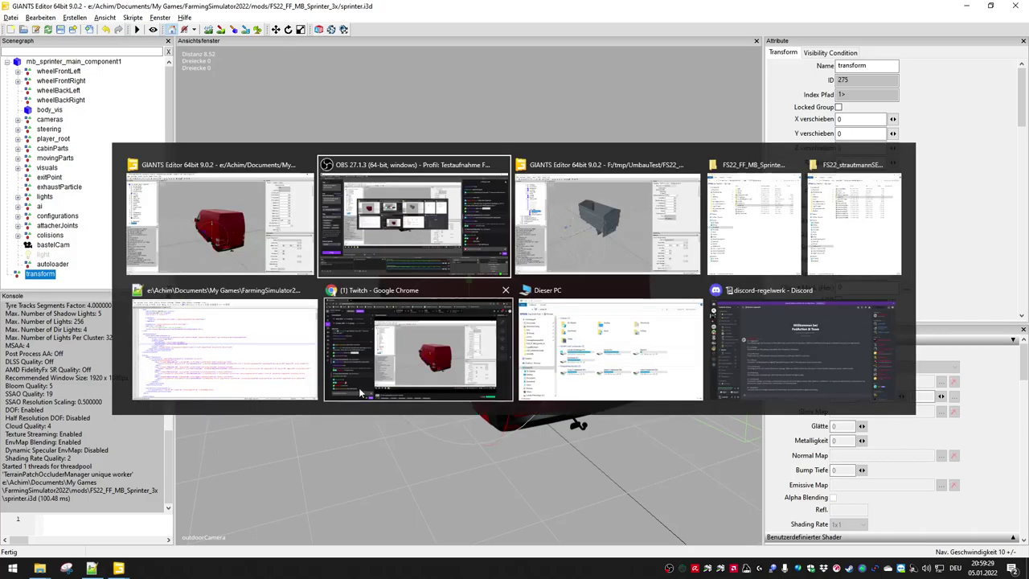
pyautogui.hotkey('alt', 'Tab')
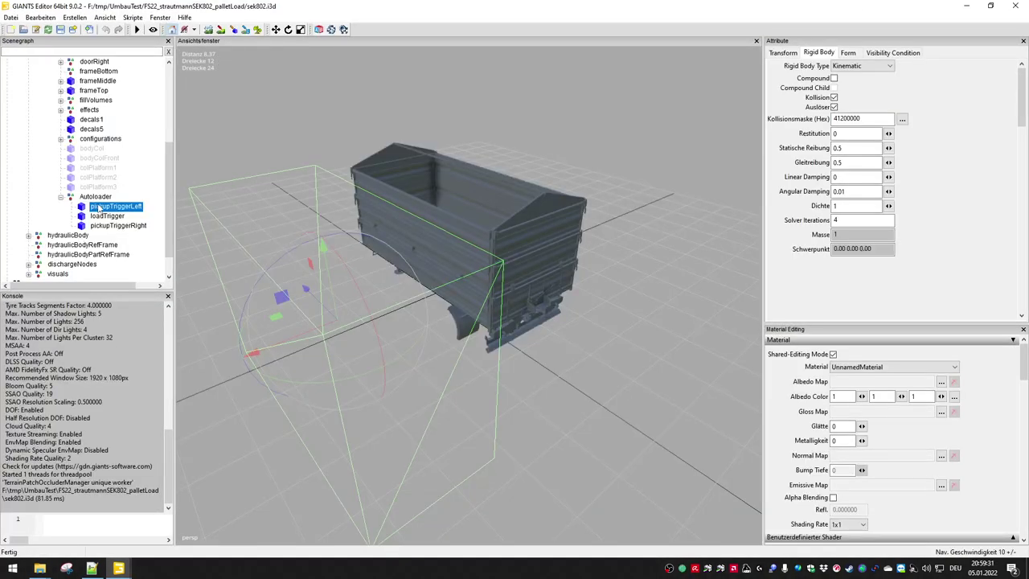
pyautogui.hotkey('alt', 'Tab')
pyautogui.rightClick(40, 275)
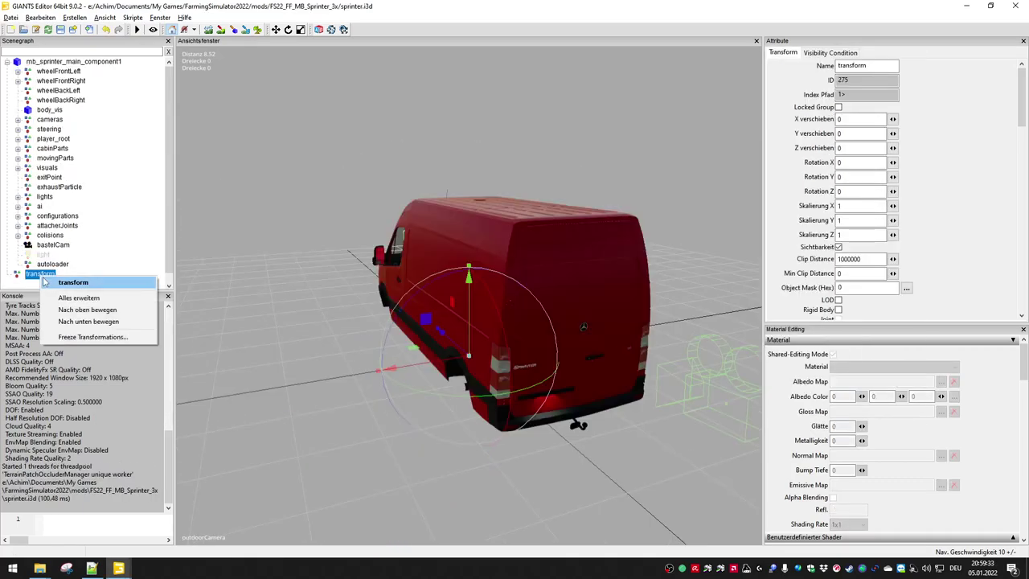
pyautogui.click(24, 277)
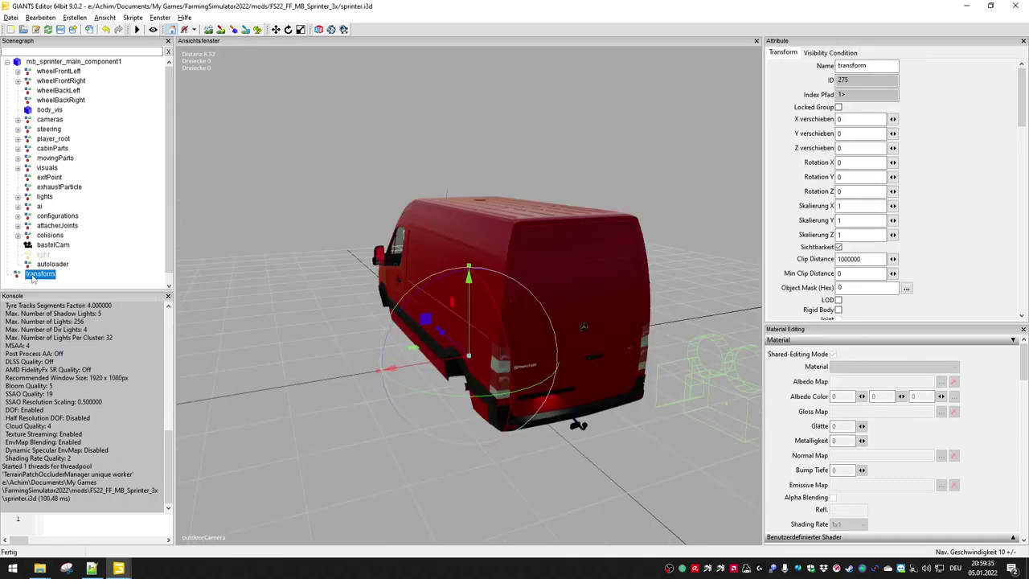
pyautogui.press('Delete')
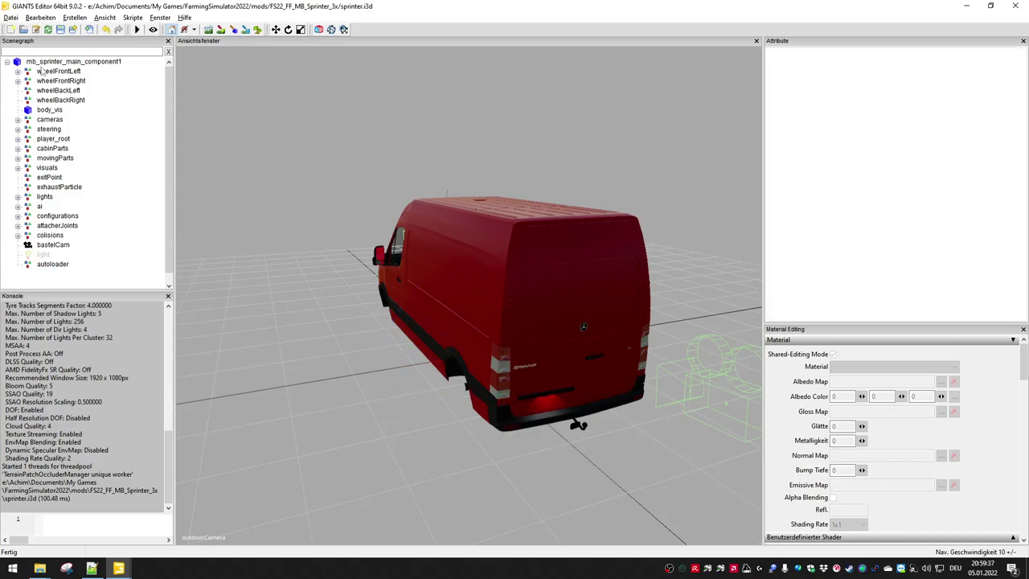
# - Create a cube primitive and name it pickupTriggerLeft
pyautogui.click(72, 19)
pyautogui.moveTo(99, 102)
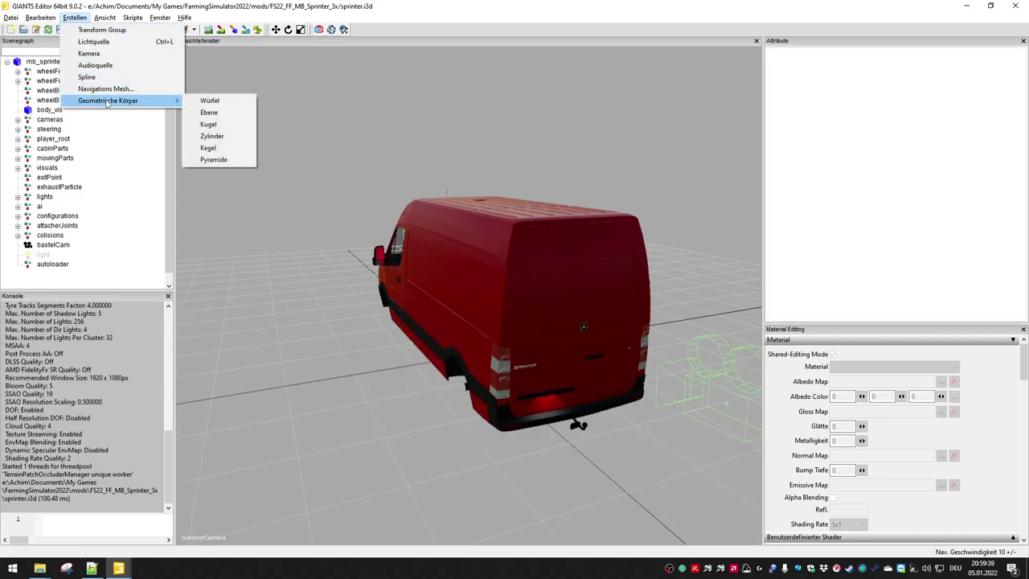
pyautogui.click(227, 102)
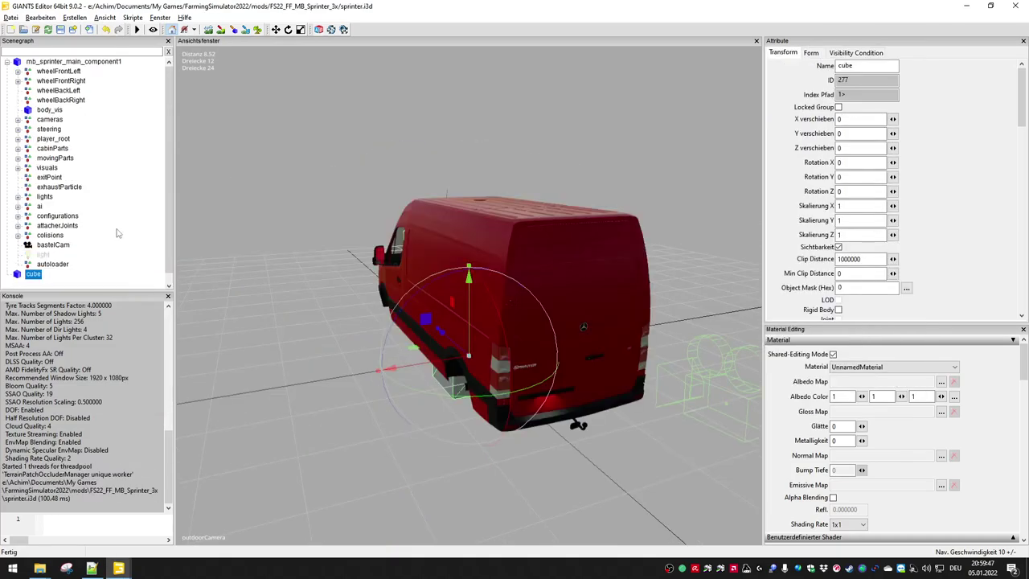
pyautogui.write('TriggerLeft')
pyautogui.press('Home')
pyautogui.write('pickup')
pyautogui.press('Return')
# - Move the pickupTriggerLeft cube beside the van's left side to about X 1.916, Z -1.197 and stretch its Z scale to about 3.649
pyautogui.moveTo(392, 337); pyautogui.dragTo(330, 354, button='middle')
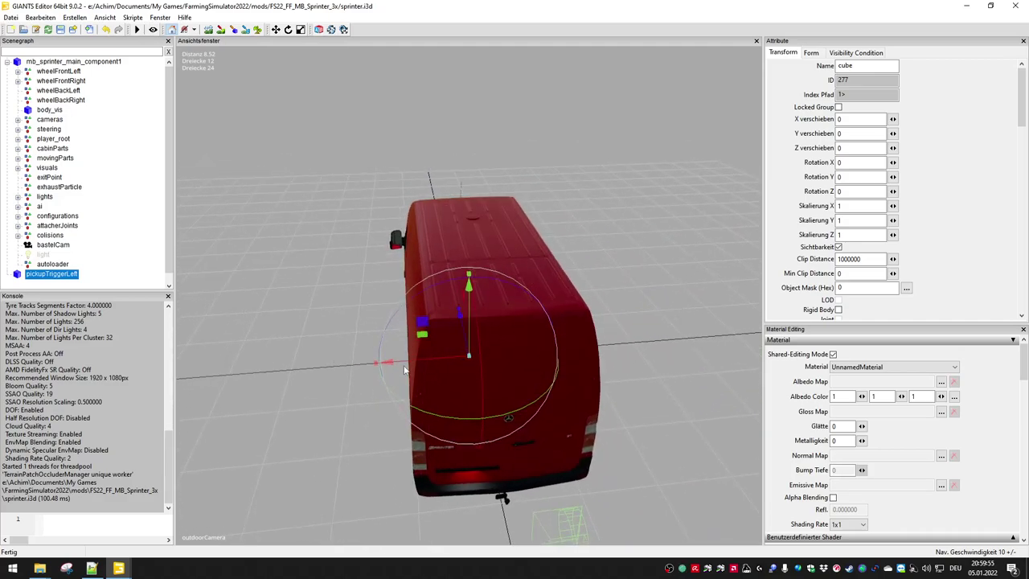
pyautogui.moveTo(295, 406); pyautogui.dragTo(376, 381, button='middle')
pyautogui.moveTo(391, 376); pyautogui.dragTo(286, 406)
pyautogui.moveTo(406, 420); pyautogui.dragTo(573, 442, button='middle')
pyautogui.moveTo(367, 410); pyautogui.dragTo(183, 418)
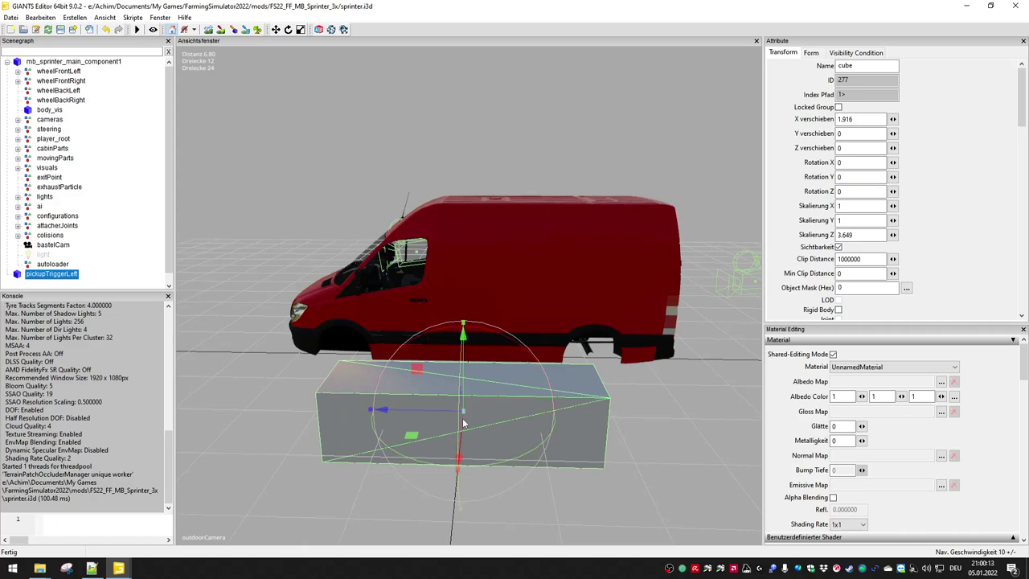
pyautogui.moveTo(383, 409); pyautogui.dragTo(464, 411)
# - Set the pickupTriggerLeft cube's translation to X 2, Y 0.5 and Z -1.2
pyautogui.keyDown('alt'); pyautogui.moveTo(373, 458); pyautogui.dragTo(262, 466); pyautogui.keyUp('alt')
pyautogui.moveTo(262, 465); pyautogui.dragTo(402, 369, button='middle')
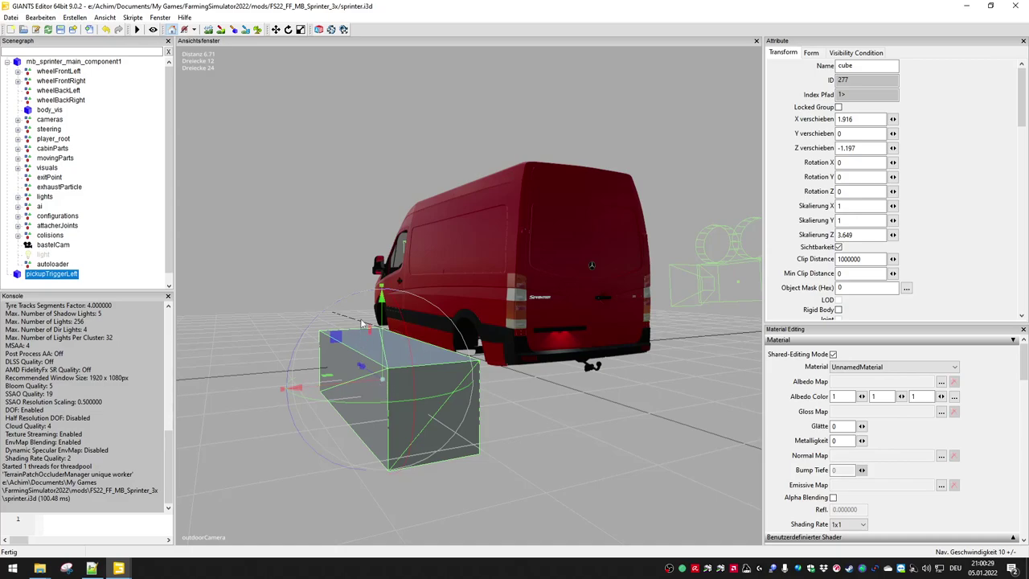
pyautogui.moveTo(313, 481); pyautogui.dragTo(341, 468, button='middle')
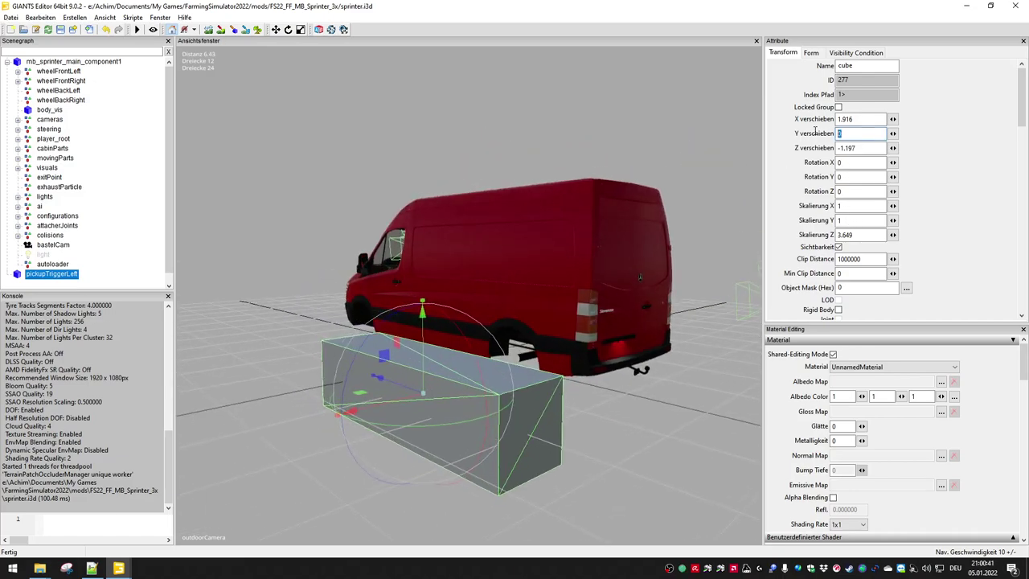
pyautogui.write('.5')
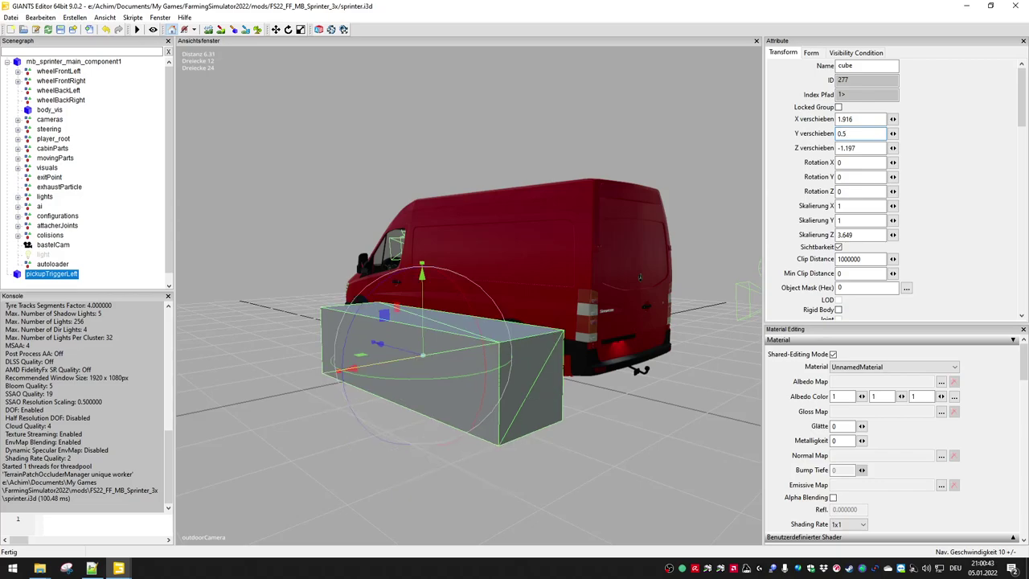
pyautogui.moveTo(649, 377); pyautogui.dragTo(563, 524, button='middle')
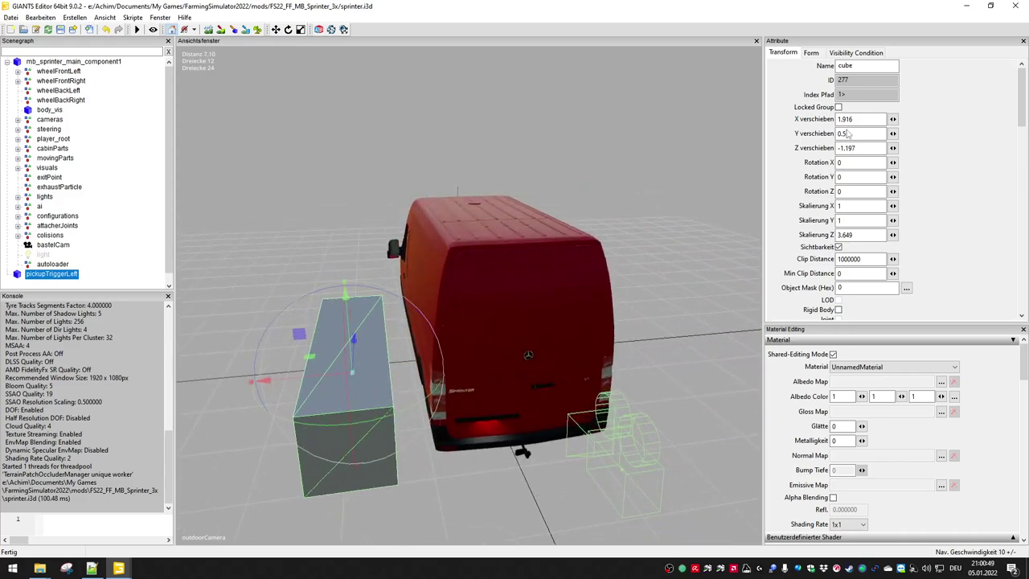
pyautogui.moveTo(854, 119); pyautogui.dragTo(827, 118)
pyautogui.write('2')
pyautogui.moveTo(302, 534); pyautogui.dragTo(398, 462, button='middle')
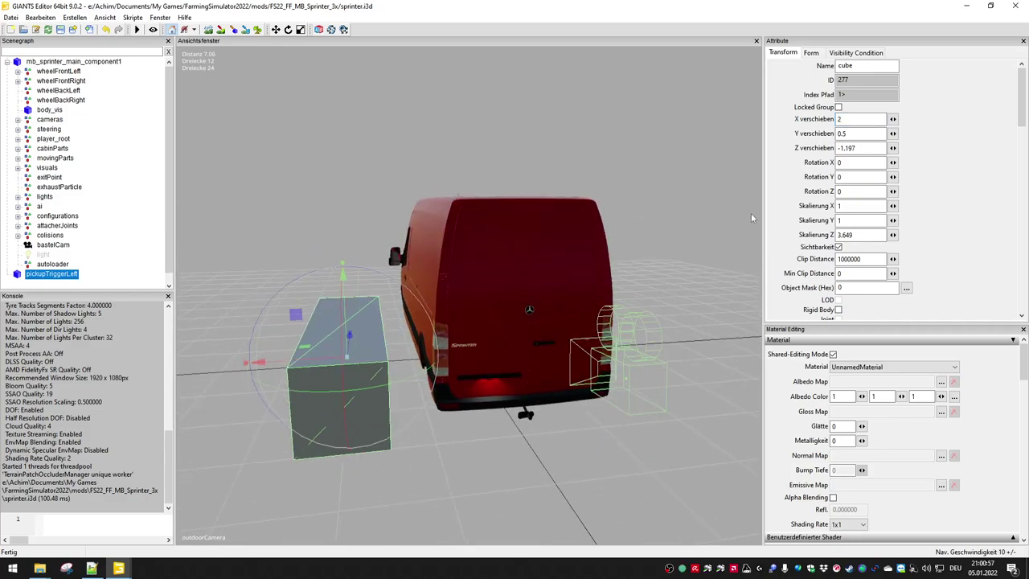
pyautogui.keyDown('alt'); pyautogui.moveTo(354, 358); pyautogui.dragTo(518, 373); pyautogui.keyUp('alt')
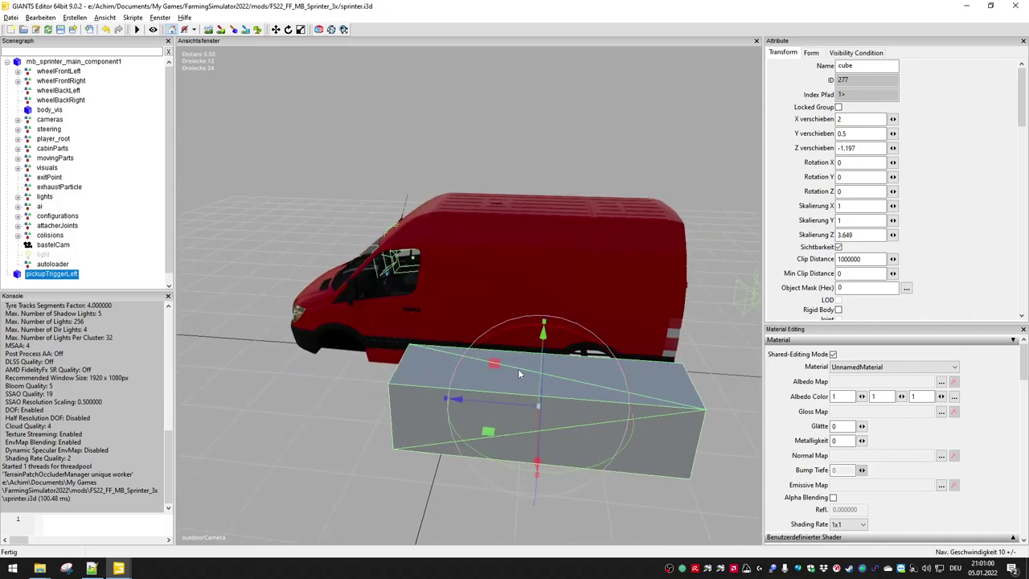
pyautogui.doubleClick(854, 148)
pyautogui.write('2')
# - Set the pickupTriggerLeft cube's Z scale to 3.7
pyautogui.moveTo(655, 524); pyautogui.dragTo(623, 453, button='middle')
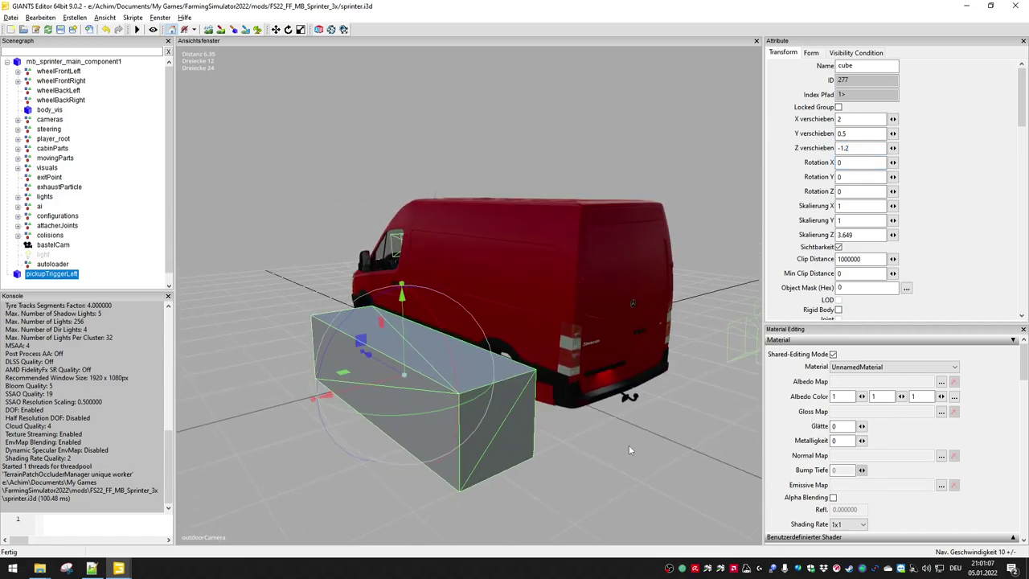
pyautogui.moveTo(554, 500); pyautogui.dragTo(723, 411, button='middle')
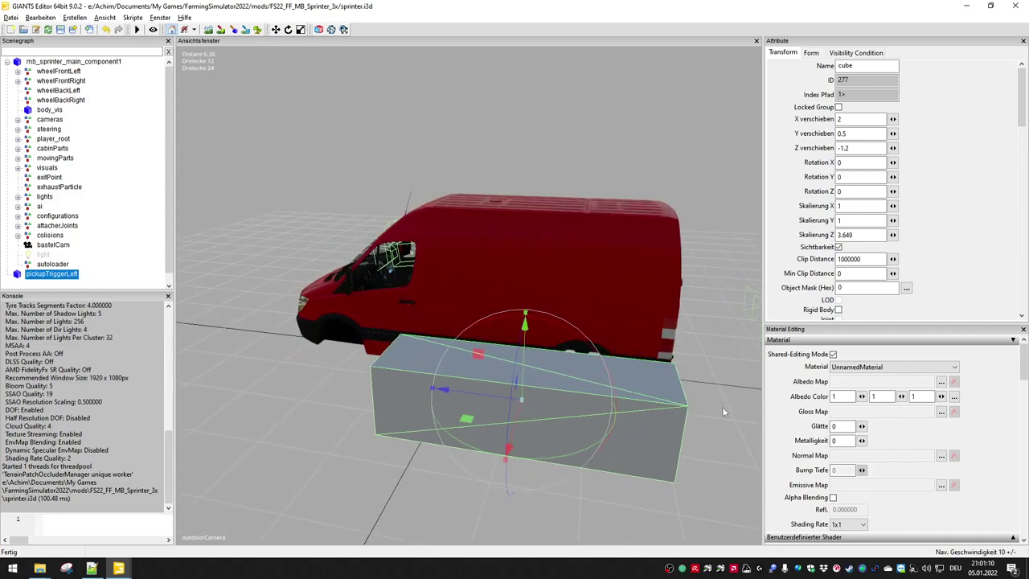
pyautogui.doubleClick(843, 236)
pyautogui.press('alt')
pyautogui.press('alt')
pyautogui.write('3.7')
# - Move pickupTriggerLeft into the autoloader group in the scenegraph
pyautogui.keyDown('alt'); pyautogui.moveTo(537, 499); pyautogui.dragTo(425, 454); pyautogui.keyUp('alt')
pyautogui.scroll(-2, 426, 454)
pyautogui.moveTo(432, 453); pyautogui.dragTo(477, 454, button='middle')
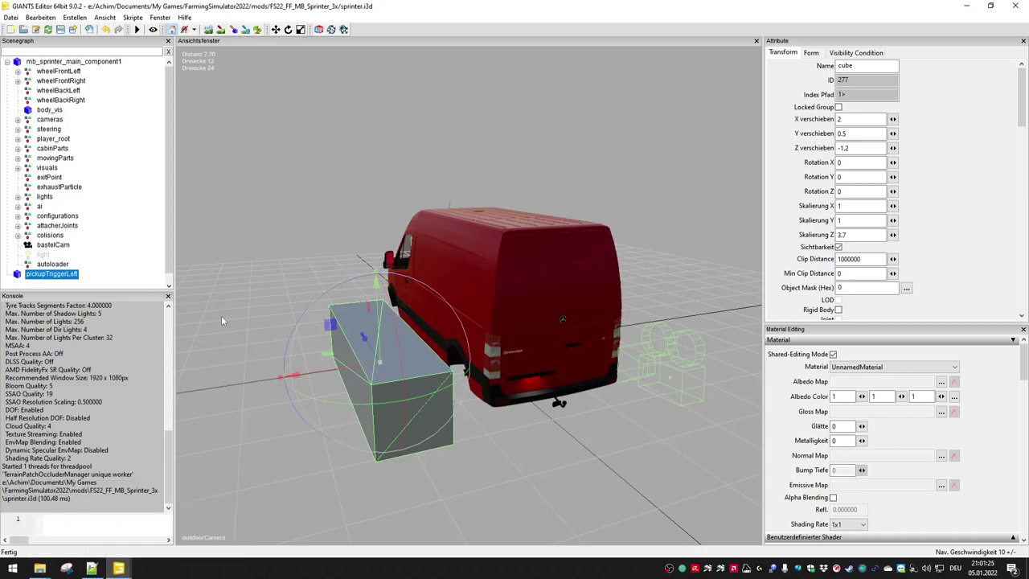
pyautogui.click(68, 281)
pyautogui.click(65, 265)
pyautogui.moveTo(64, 266); pyautogui.dragTo(61, 264)
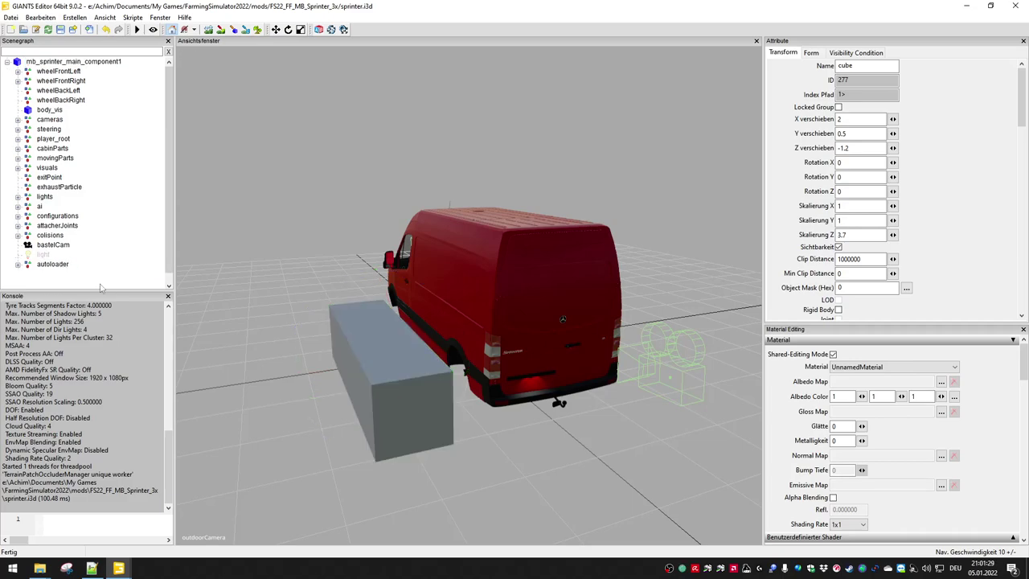
# - Select pickupTriggerLeft in the autoloader group and compare its transform attributes with those of pickupTriggerLeft in the example sek802.i3d
pyautogui.click(18, 264)
pyautogui.click(52, 265)
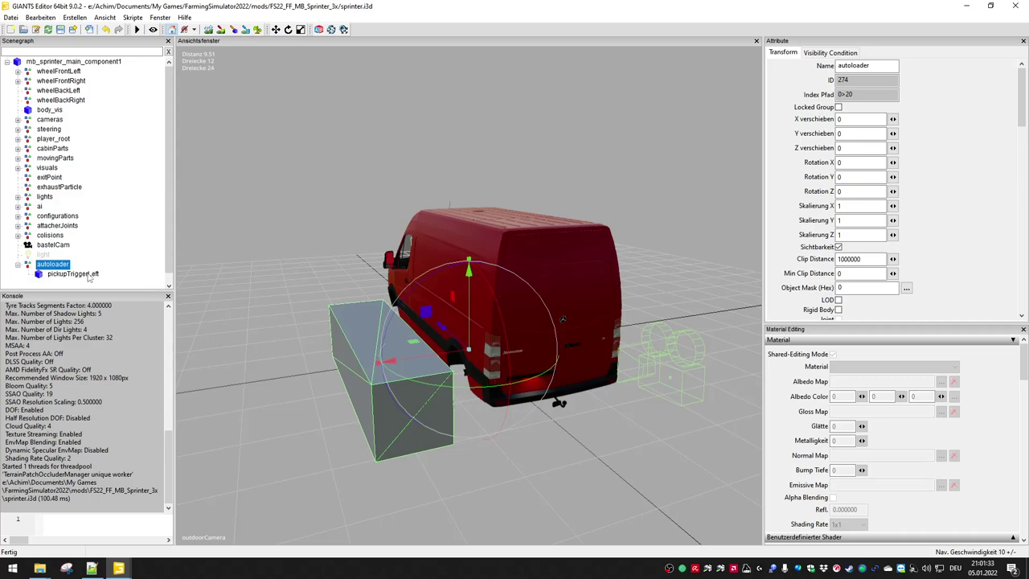
pyautogui.click(72, 274)
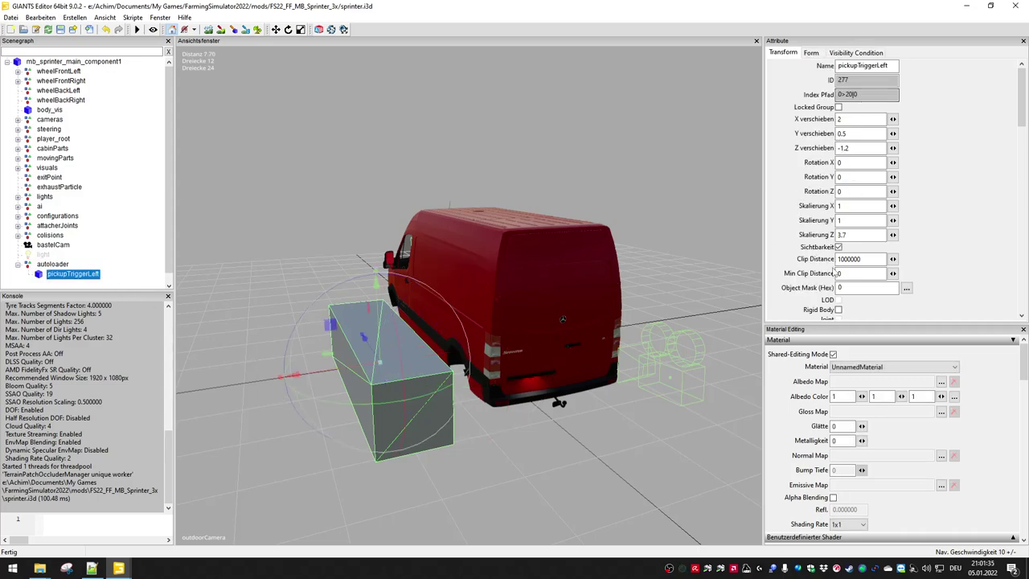
pyautogui.scroll(-2, 822, 170)
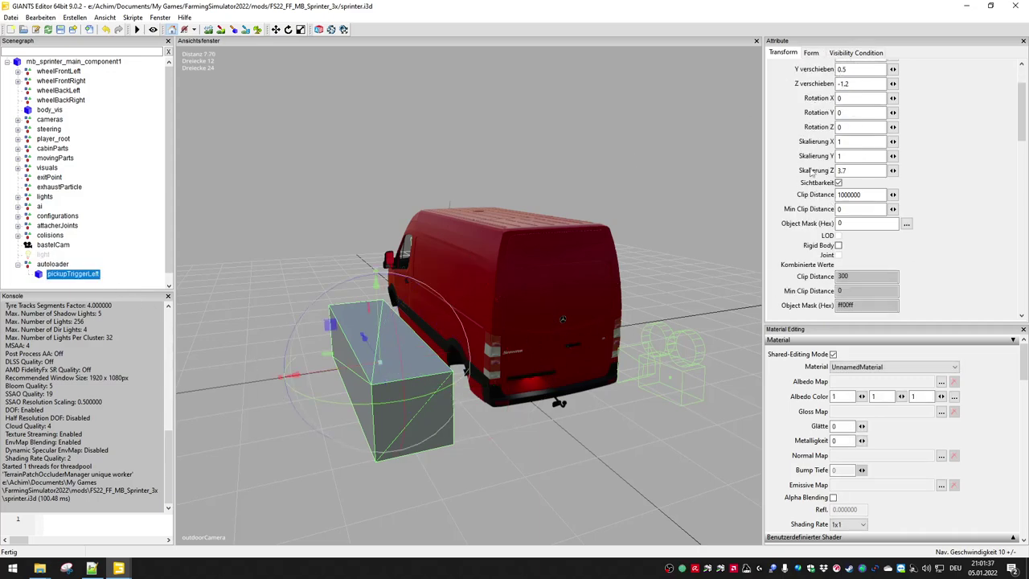
pyautogui.moveTo(119, 568)
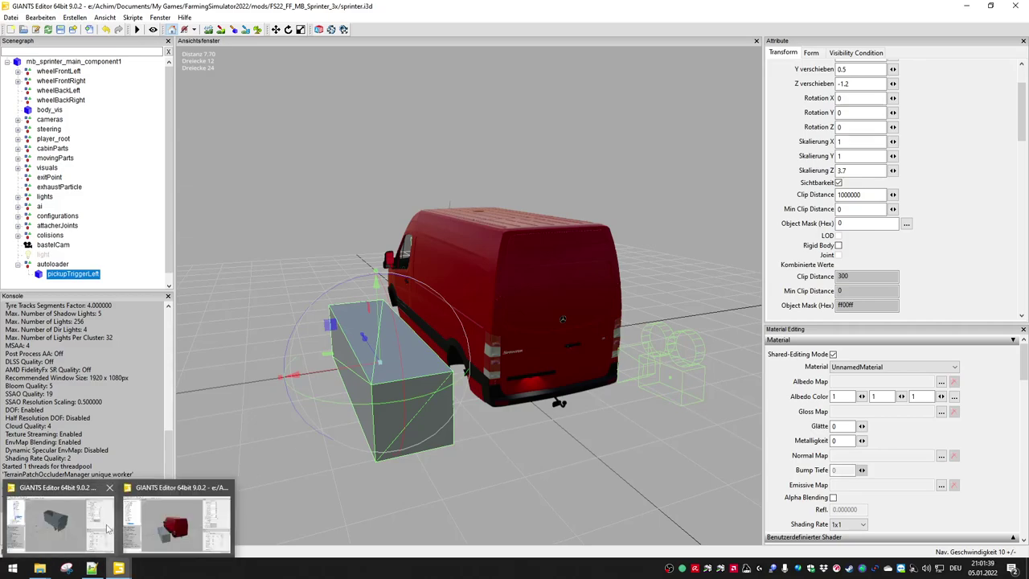
pyautogui.click(152, 530)
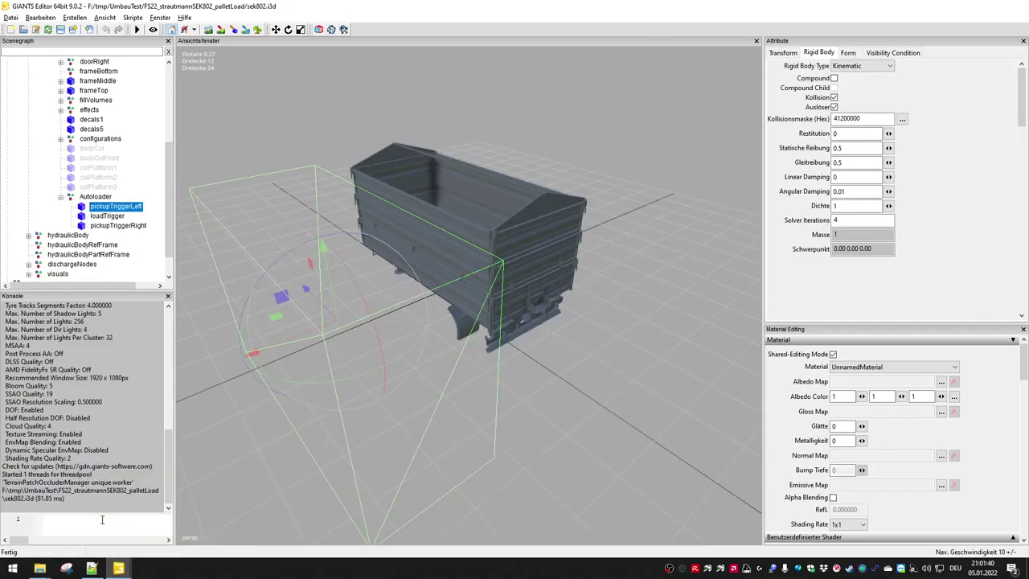
pyautogui.click(782, 53)
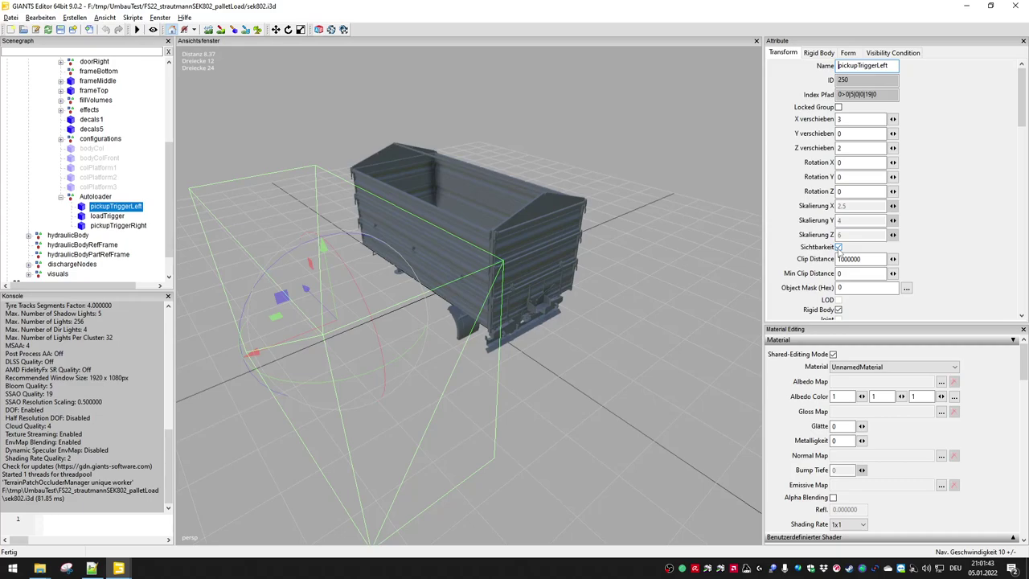
pyautogui.scroll(-2, 838, 249)
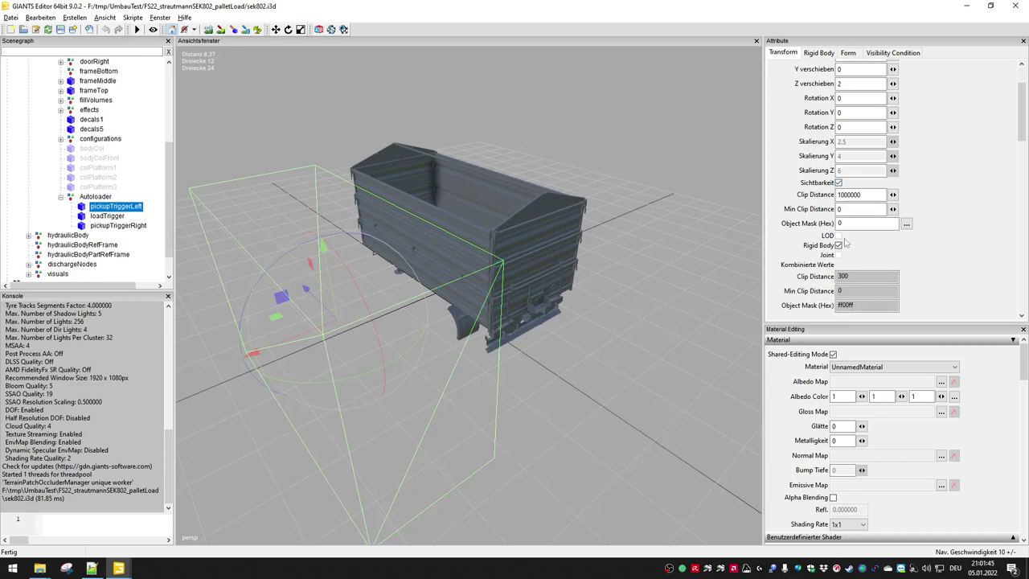
pyautogui.scroll(2, 839, 247)
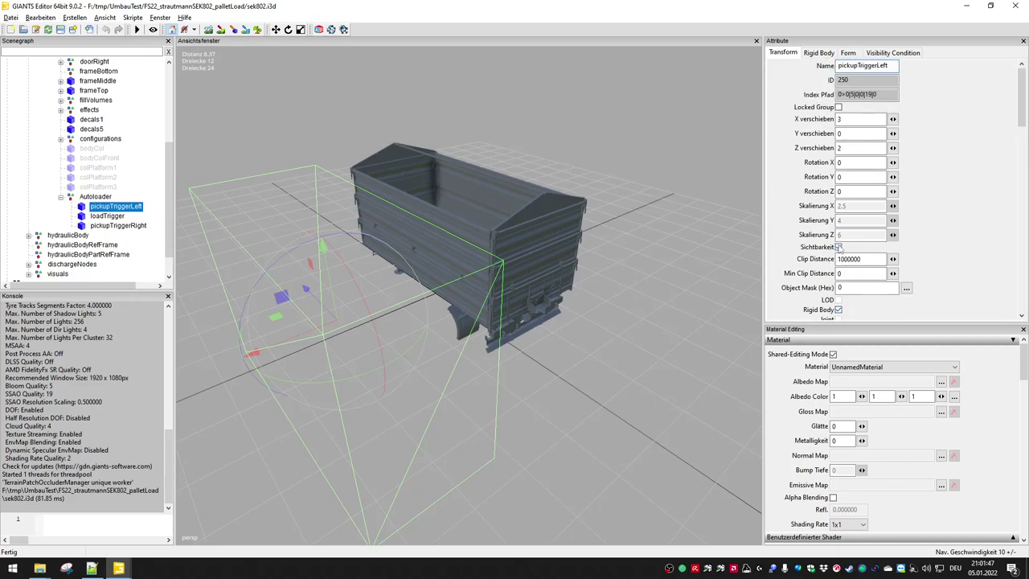
pyautogui.scroll(-2, 847, 288)
pyautogui.scroll(2, 848, 288)
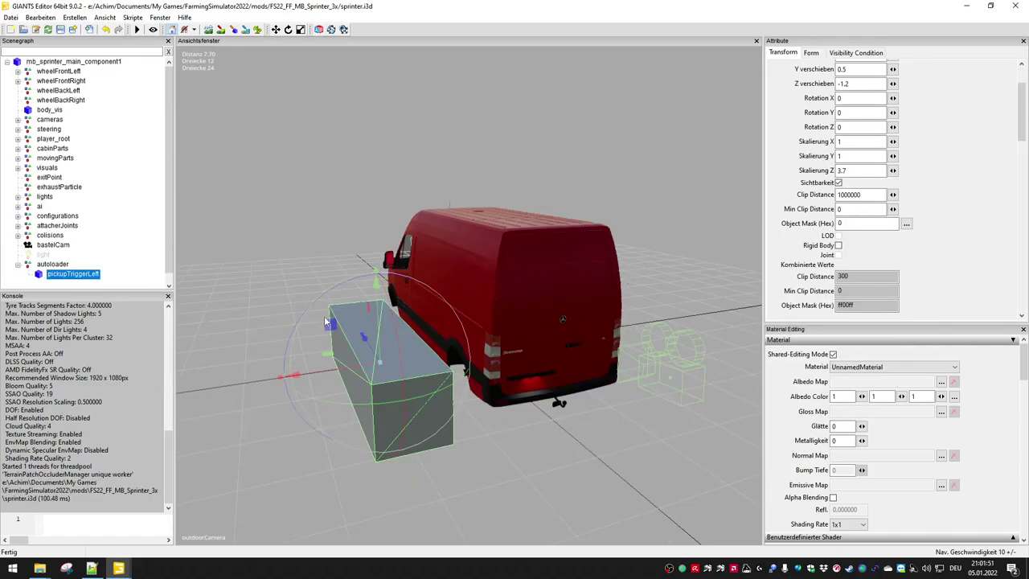
# - Make the van's pickupTriggerLeft in sprinter.i3d a rigid body of type Kinematic
pyautogui.click(838, 245)
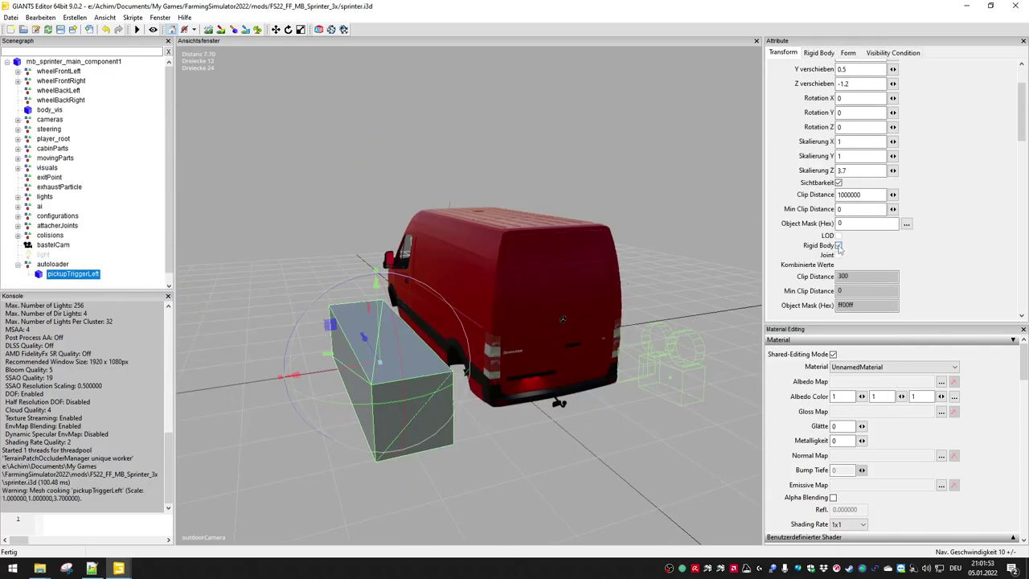
pyautogui.scroll(5, 856, 261)
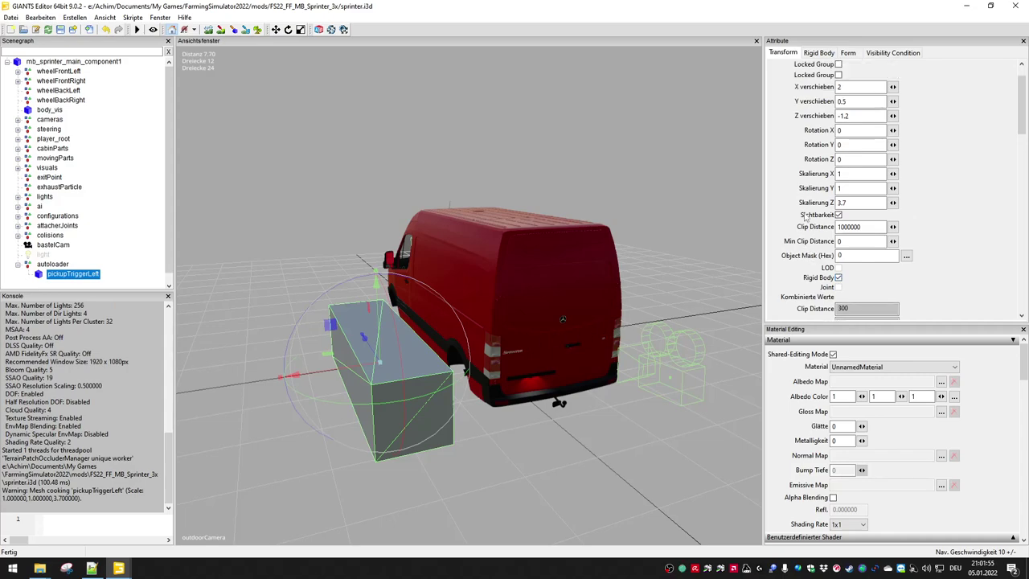
pyautogui.click(817, 53)
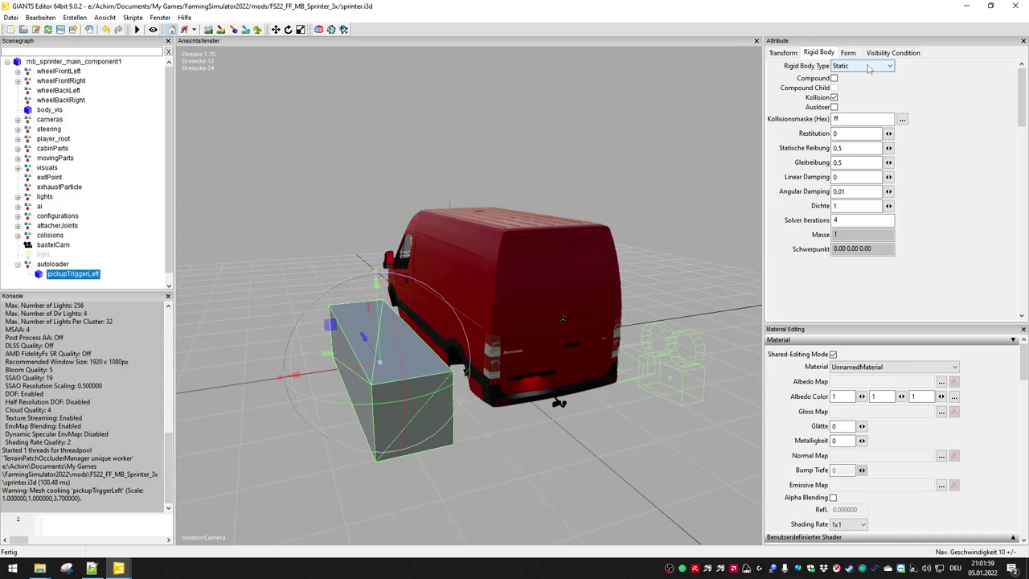
pyautogui.click(867, 67)
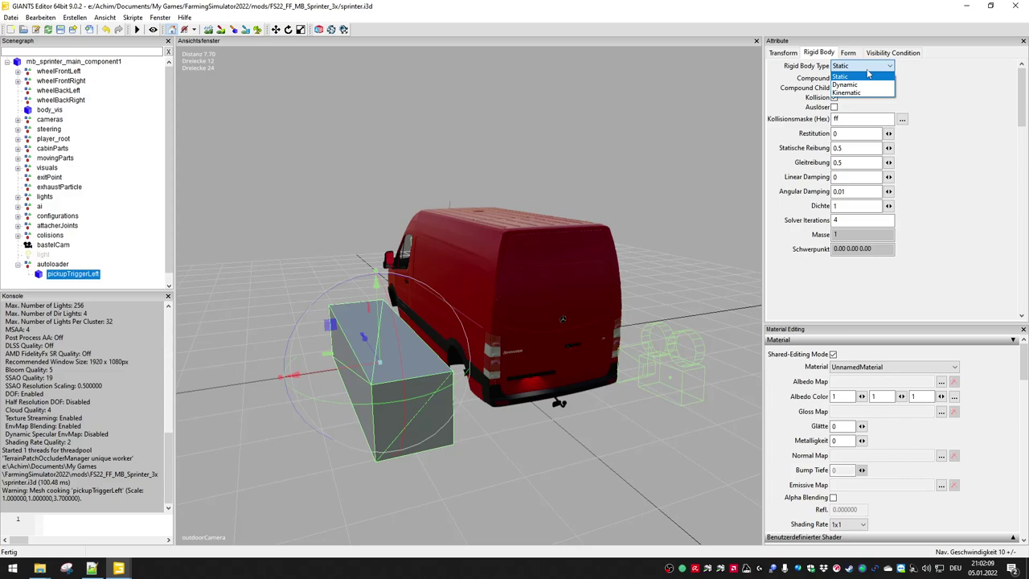
pyautogui.click(848, 92)
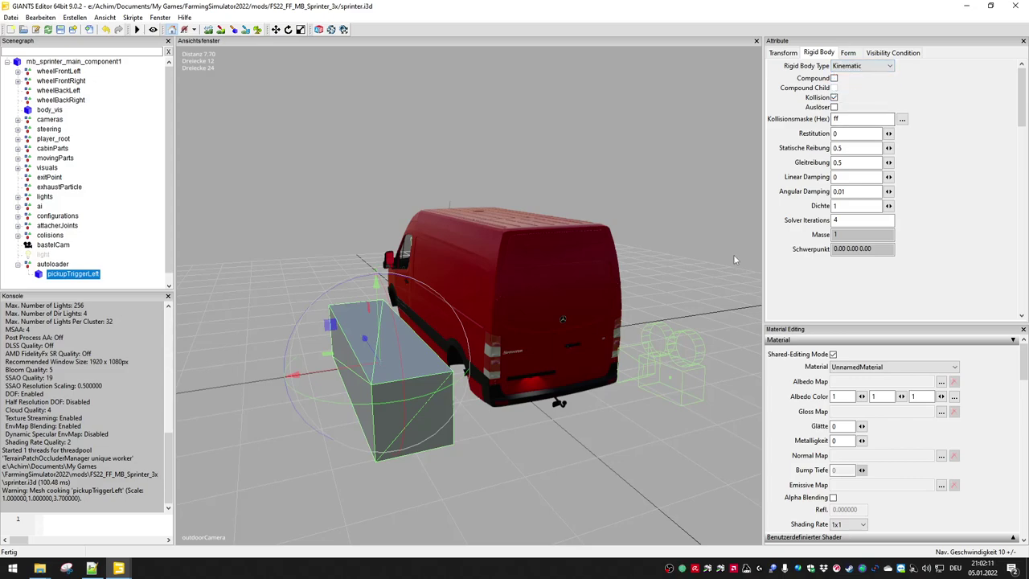
# - Enable the trigger option (Auslöser) in the rigid body settings of the van's pickupTriggerLeft
pyautogui.click(776, 54)
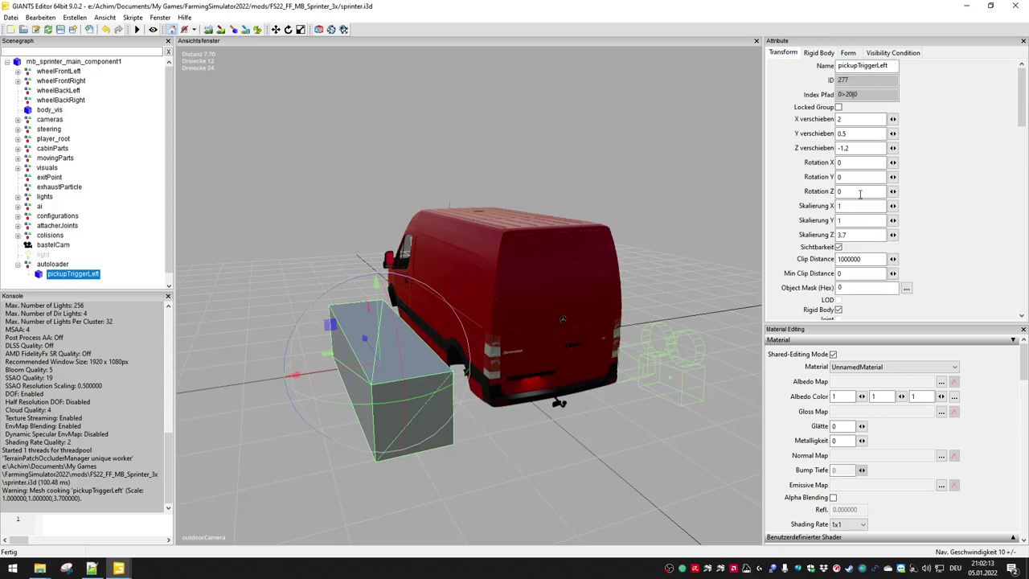
pyautogui.click(818, 53)
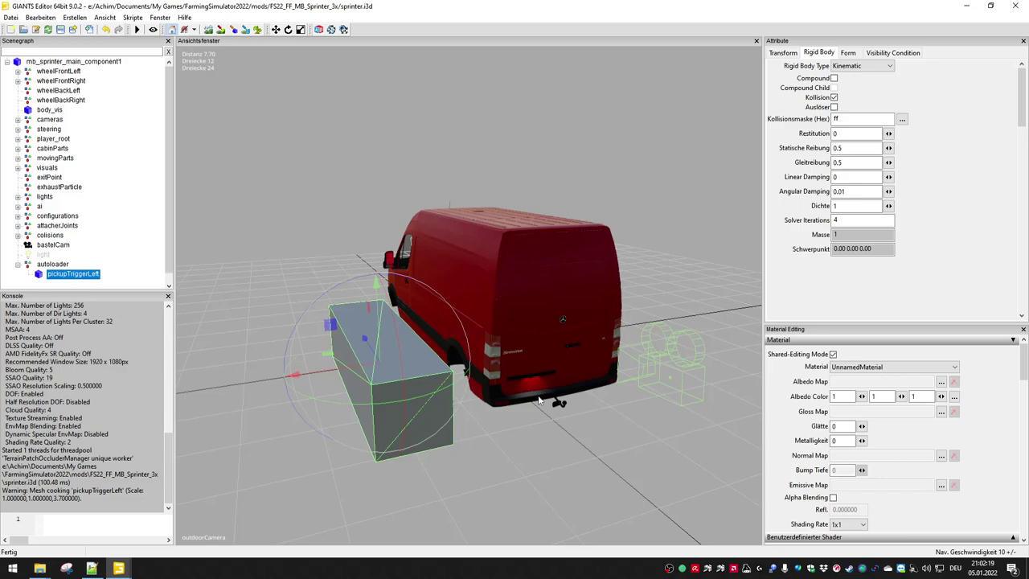
pyautogui.keyDown('alt'); pyautogui.moveTo(516, 414); pyautogui.dragTo(496, 439); pyautogui.keyUp('alt')
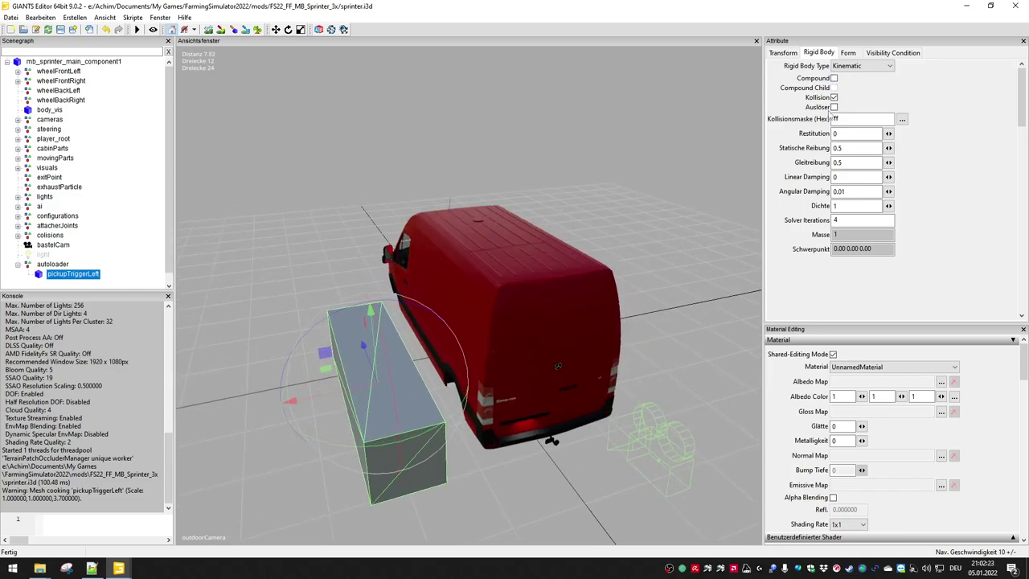
pyautogui.click(834, 107)
# - Copy the hexadecimal collision mask 41200000 from pickupTriggerLeft in the example sek802.i3d
pyautogui.hotkey('alt', 'Tab')
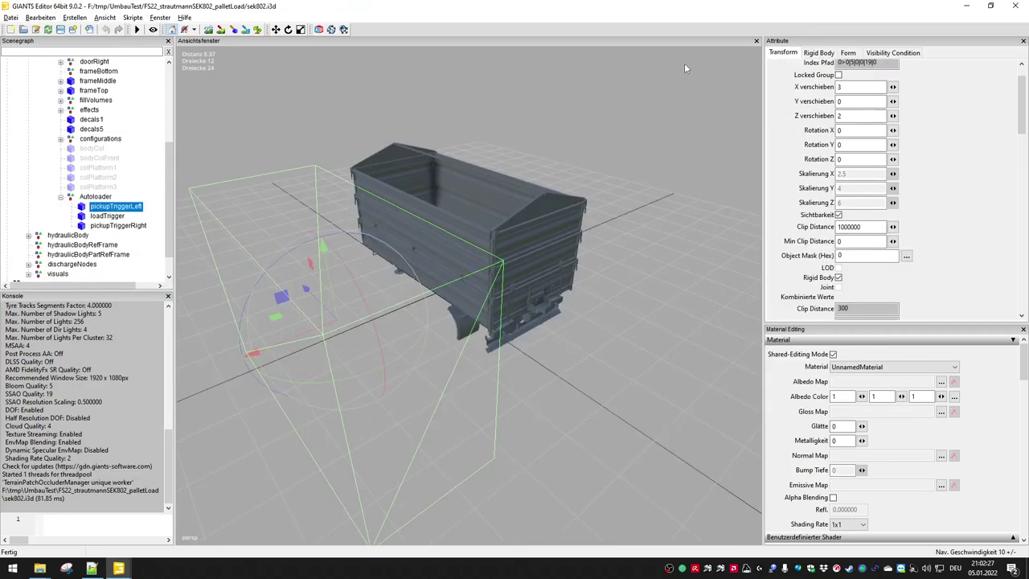
pyautogui.scroll(2, 847, 87)
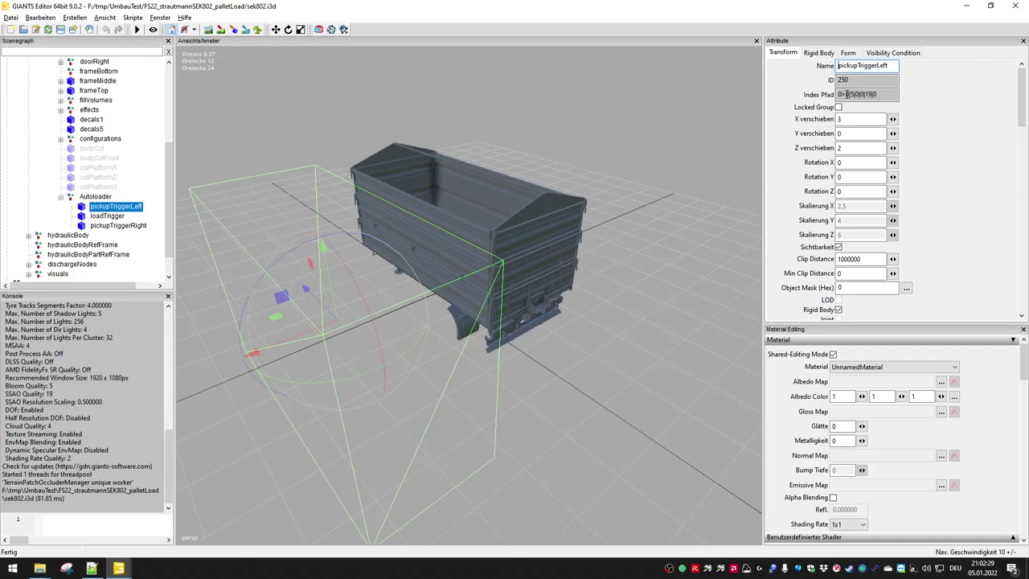
pyautogui.click(818, 52)
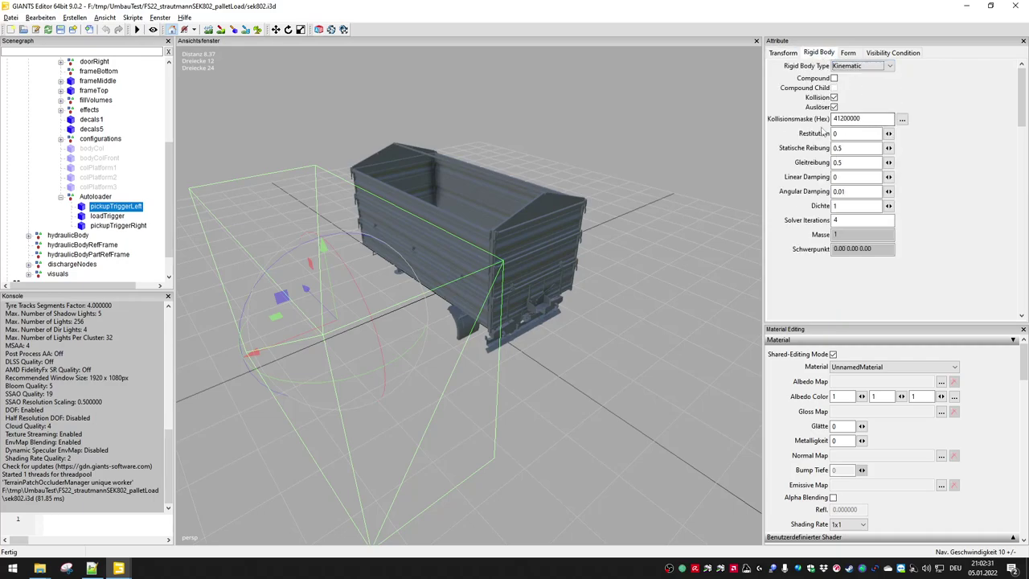
pyautogui.click(901, 120)
pyautogui.moveTo(140, 58); pyautogui.dragTo(377, 86)
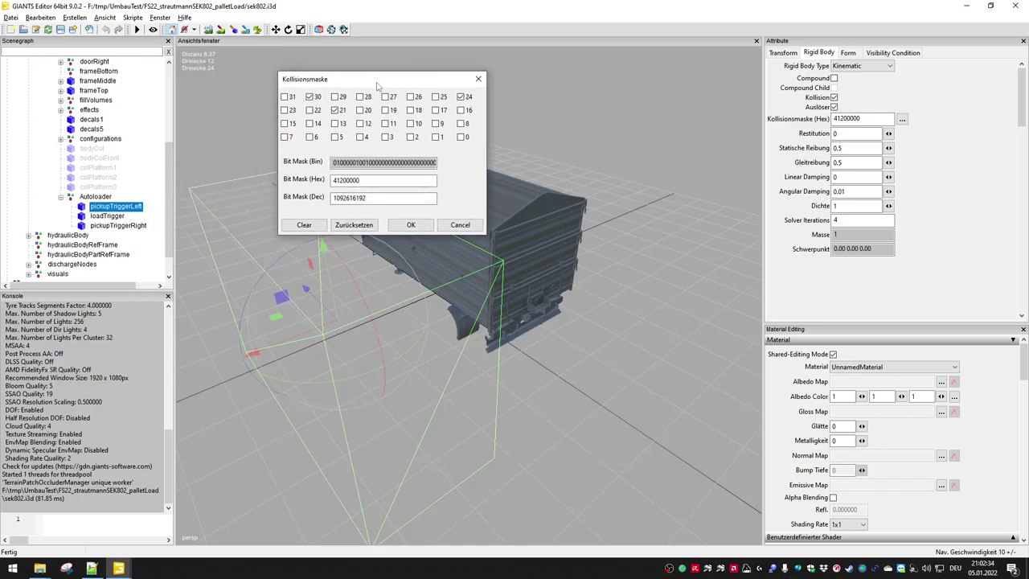
pyautogui.doubleClick(351, 180)
pyautogui.rightClick(335, 182)
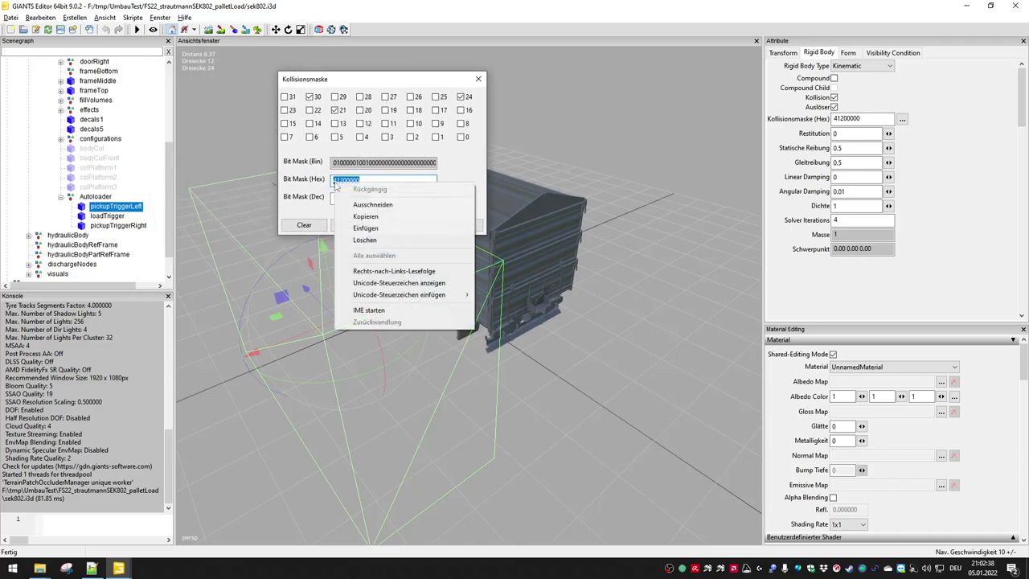
pyautogui.click(365, 217)
pyautogui.click(480, 81)
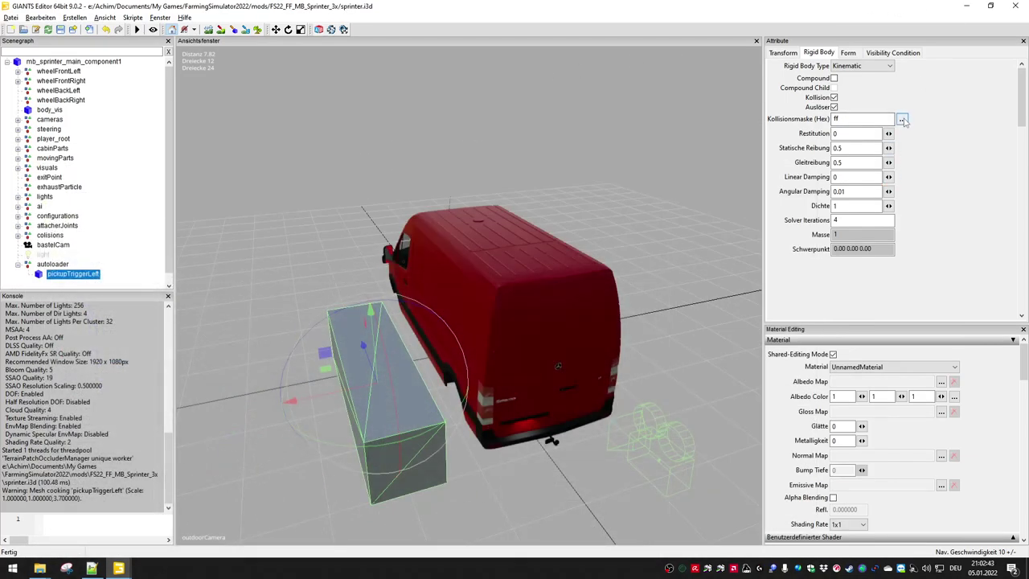
# - Set the hexadecimal collision mask of pickupTriggerLeft in sprinter.i3d to the copied value 41200000
pyautogui.click(902, 119)
pyautogui.doubleClick(128, 156)
pyautogui.hotkey('ctrl', 'v')
pyautogui.click(174, 201)
pyautogui.press('ctrl+super+Right')
# - Enable shadow casting, shadow receiving and the non-renderable option (Nicht darstellbar) for the shape of pickupTriggerLeft
pyautogui.click(849, 53)
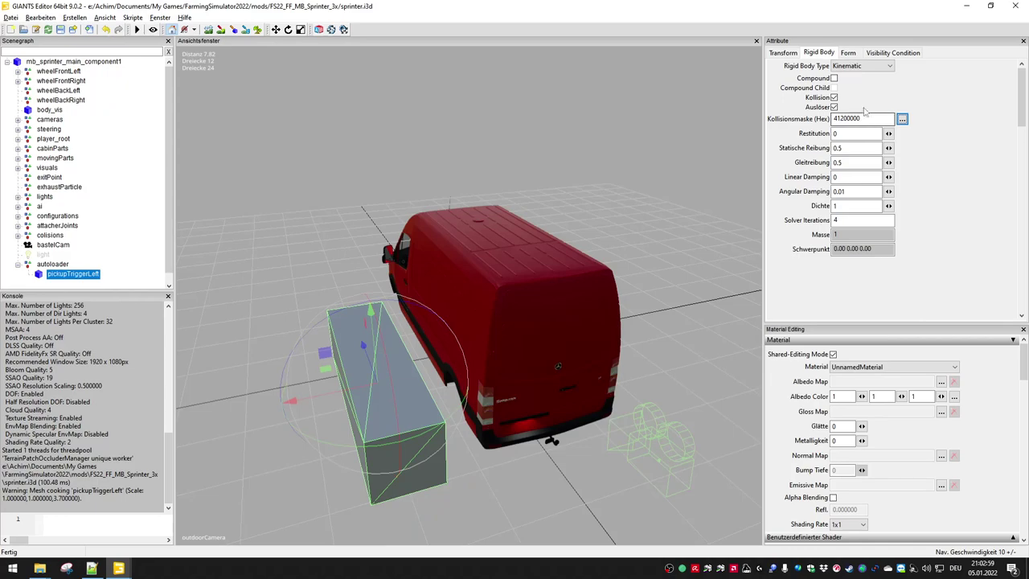
pyautogui.click(858, 55)
pyautogui.click(850, 146)
pyautogui.click(849, 155)
pyautogui.click(849, 164)
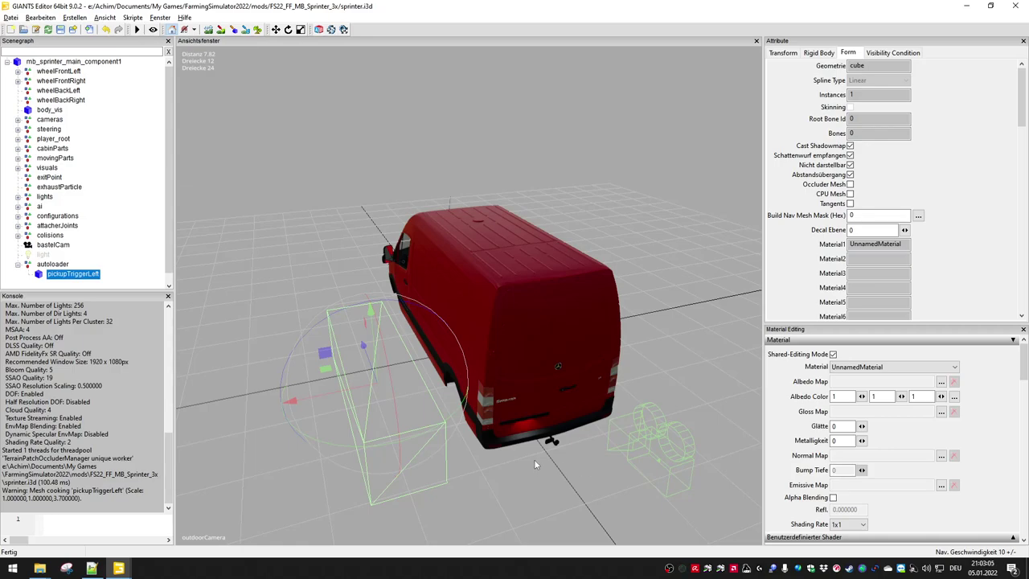
# - Duplicate pickupTriggerLeft within the autoloader group and rename the copy pickupTriggerRight
pyautogui.press('super')
pyautogui.press('super')
pyautogui.keyDown('alt'); pyautogui.moveTo(533, 451); pyautogui.dragTo(432, 420); pyautogui.keyUp('alt')
pyautogui.scroll(-1, 108, 244)
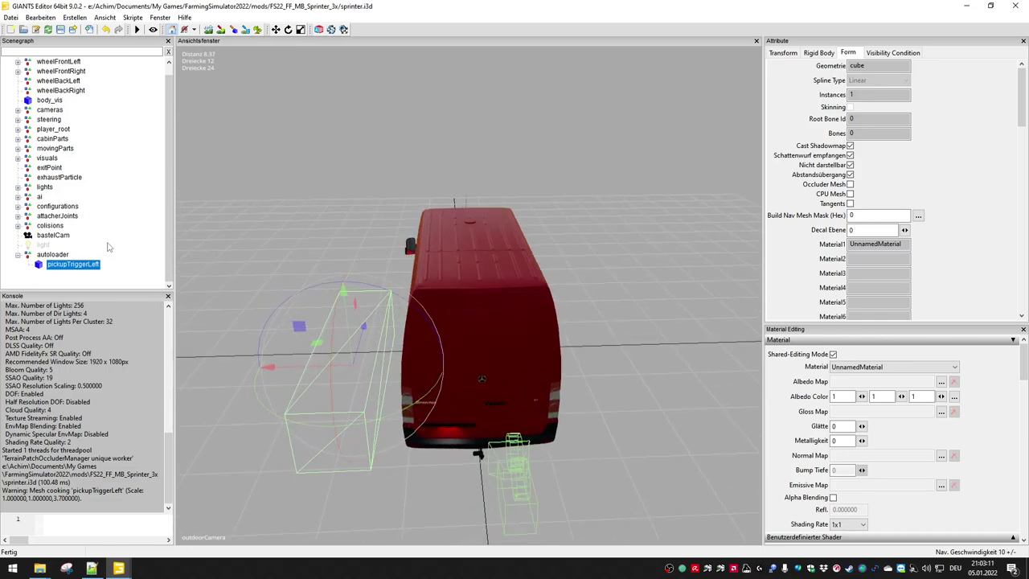
pyautogui.click(52, 254)
pyautogui.click(61, 267)
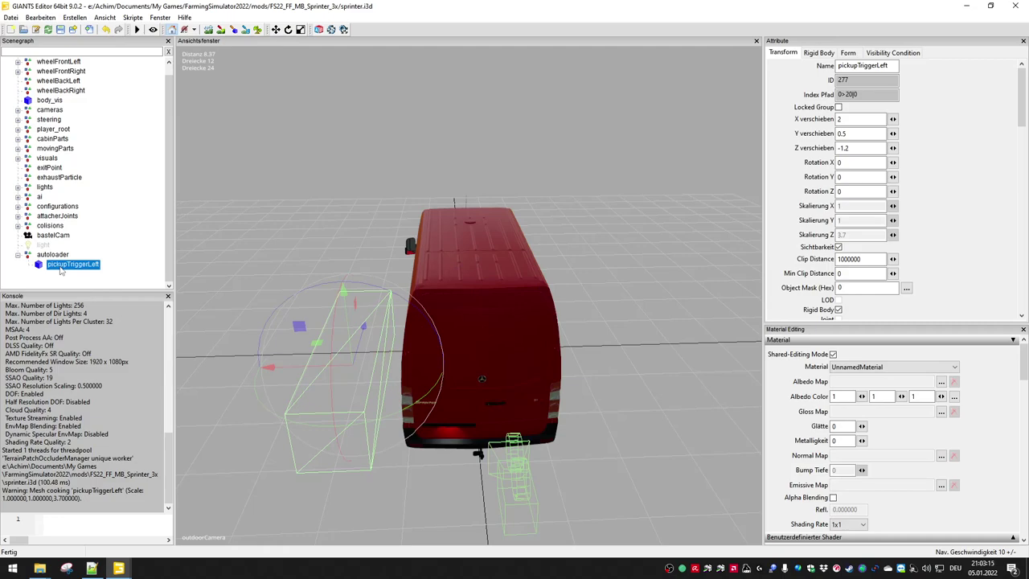
pyautogui.click(48, 256)
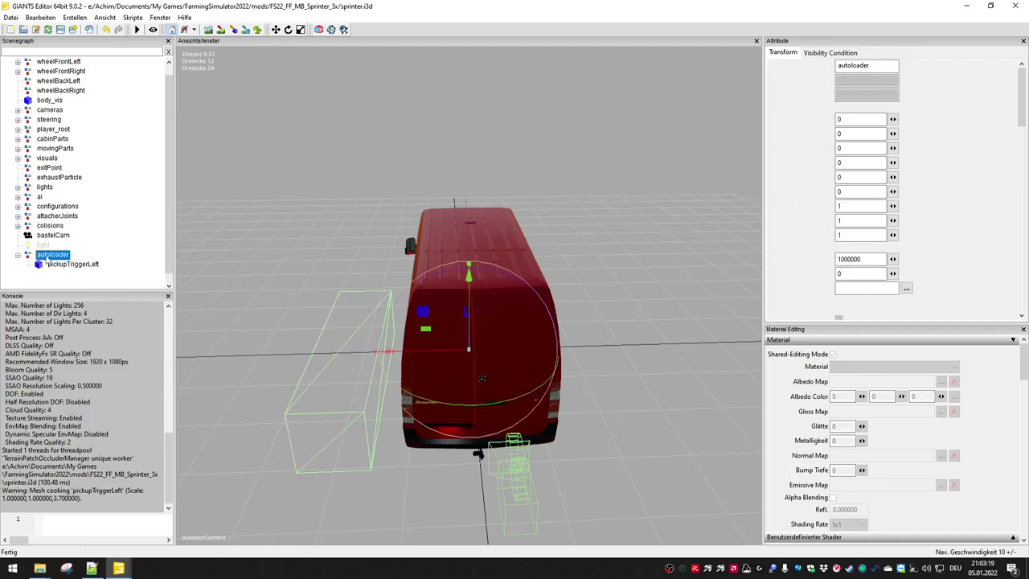
pyautogui.click(50, 264)
pyautogui.hotkey('ctrl', 'd')
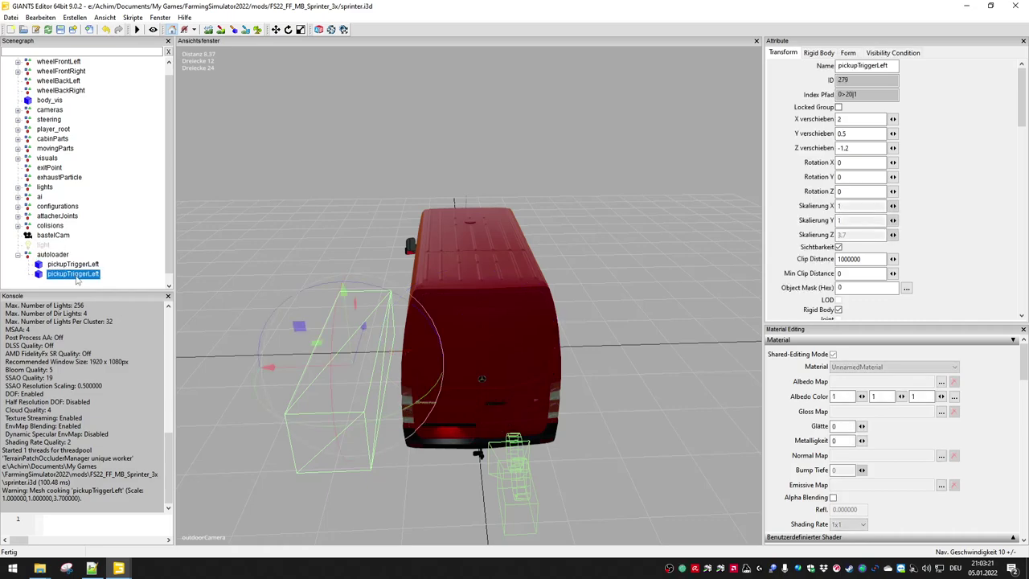
pyautogui.moveTo(892, 65); pyautogui.dragTo(877, 65)
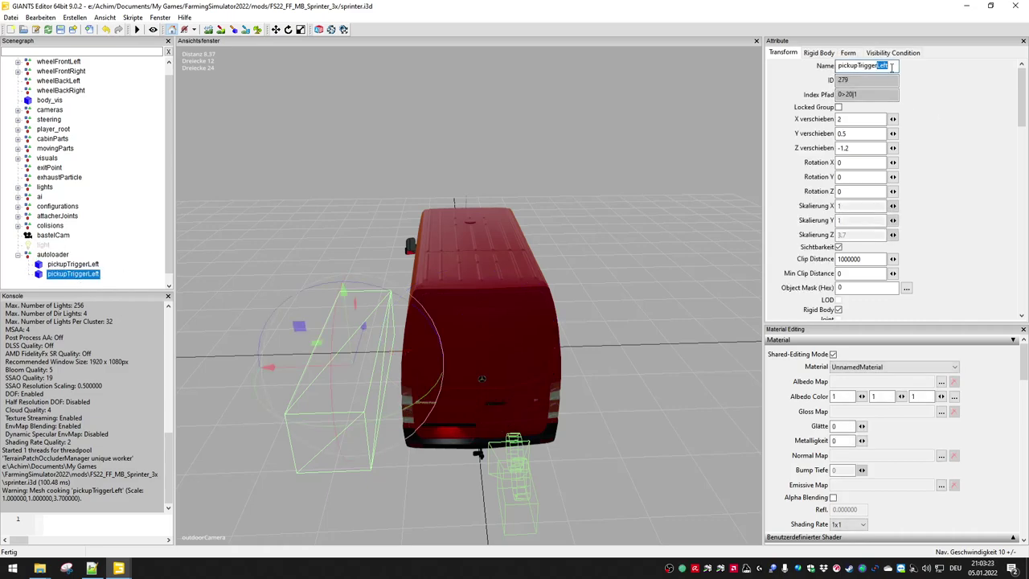
pyautogui.write('Rig')
pyautogui.press('Return')
# - Move pickupTriggerRight to the van's right side and set its X translation to -2
pyautogui.moveTo(269, 367); pyautogui.dragTo(515, 362)
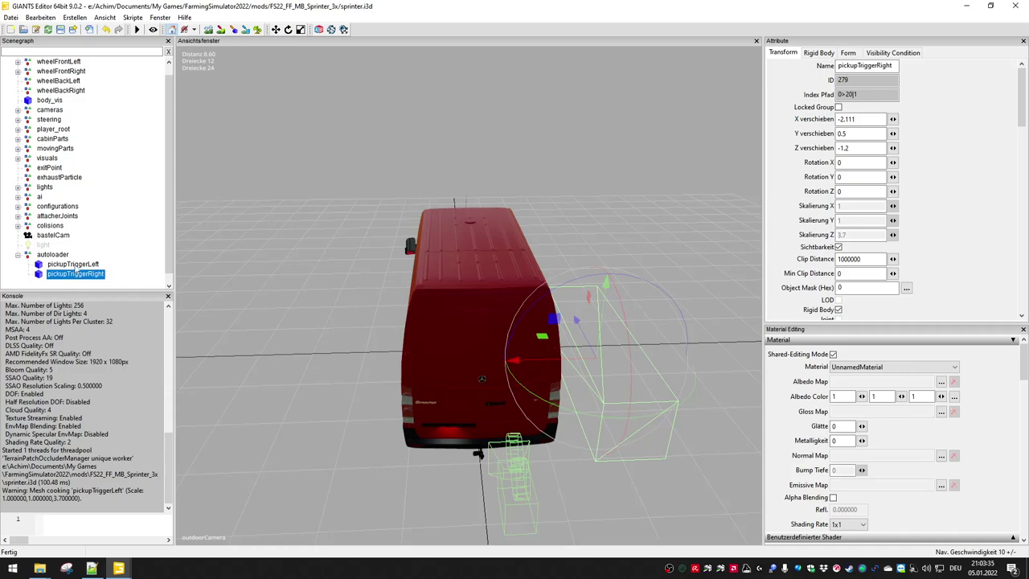
pyautogui.click(73, 264)
pyautogui.click(77, 275)
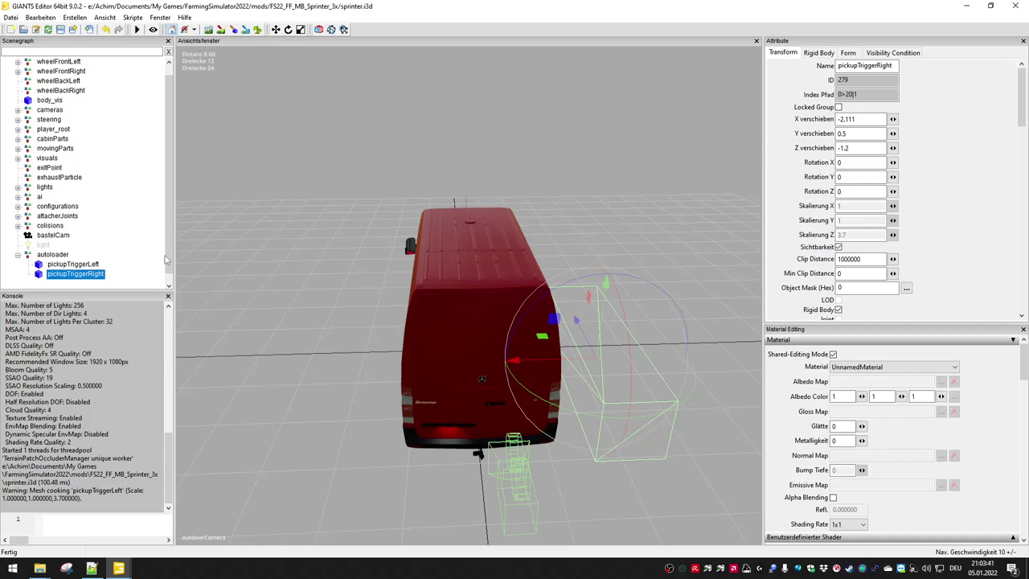
pyautogui.click(73, 264)
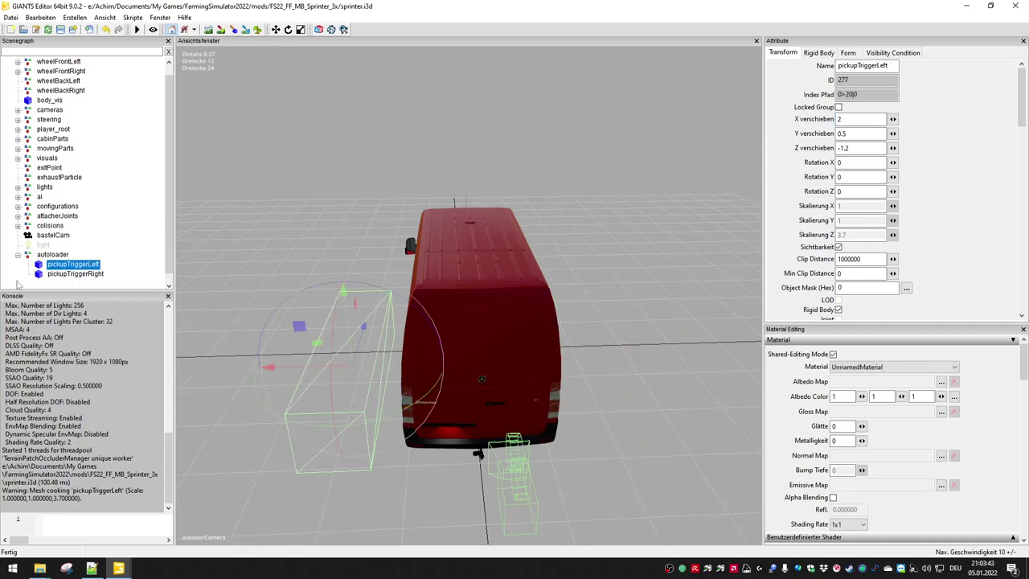
pyautogui.click(92, 274)
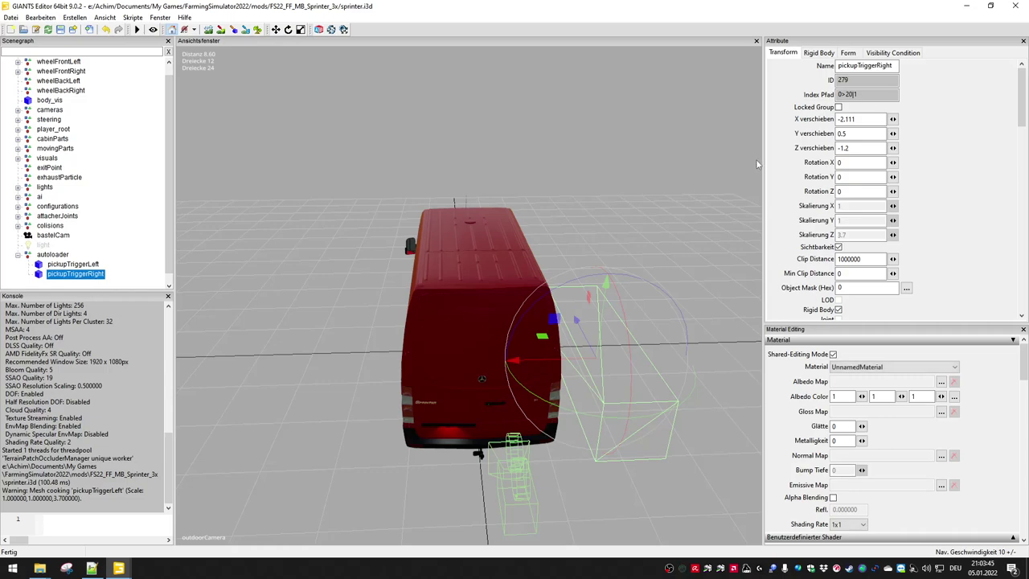
pyautogui.moveTo(861, 119); pyautogui.dragTo(780, 124)
pyautogui.write('-2')
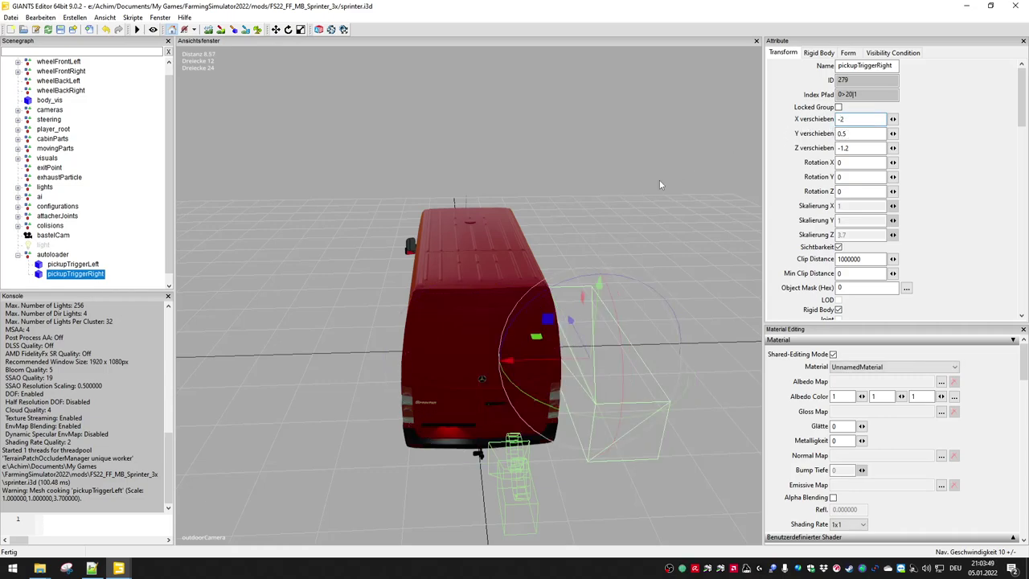
# - Examine both pickup triggers beside the van, and the rigid-body settings of pickupTriggerLeft and loadTrigger in the example scene sek802.i3d
pyautogui.click(53, 254)
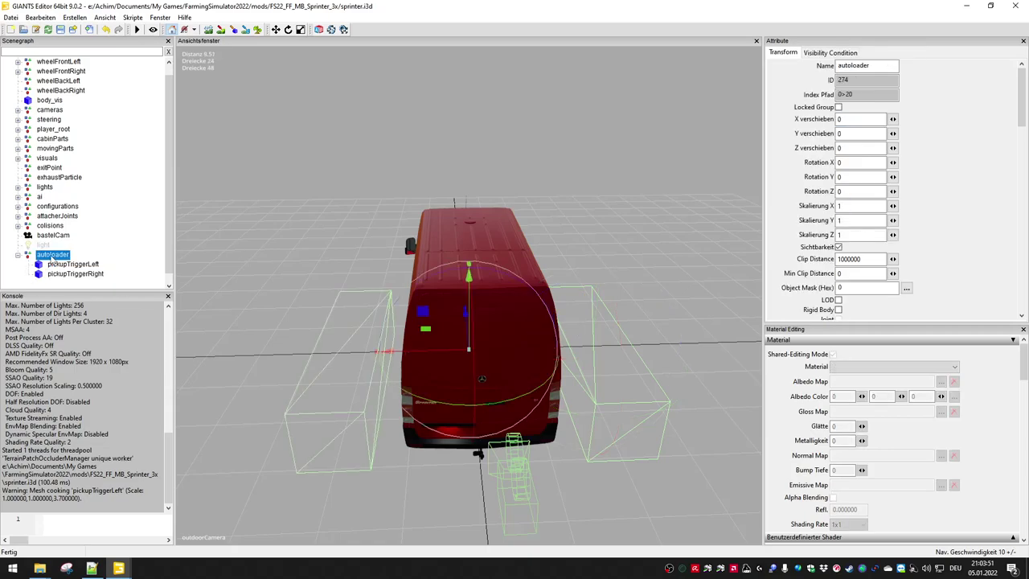
pyautogui.moveTo(225, 354); pyautogui.dragTo(373, 391, button='middle')
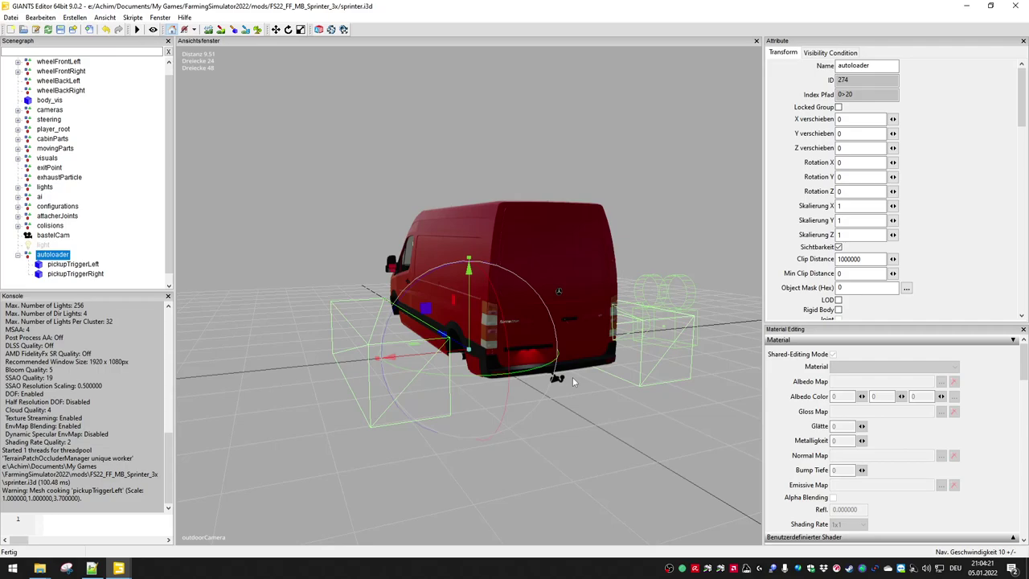
pyautogui.moveTo(572, 377); pyautogui.dragTo(535, 444, button='middle')
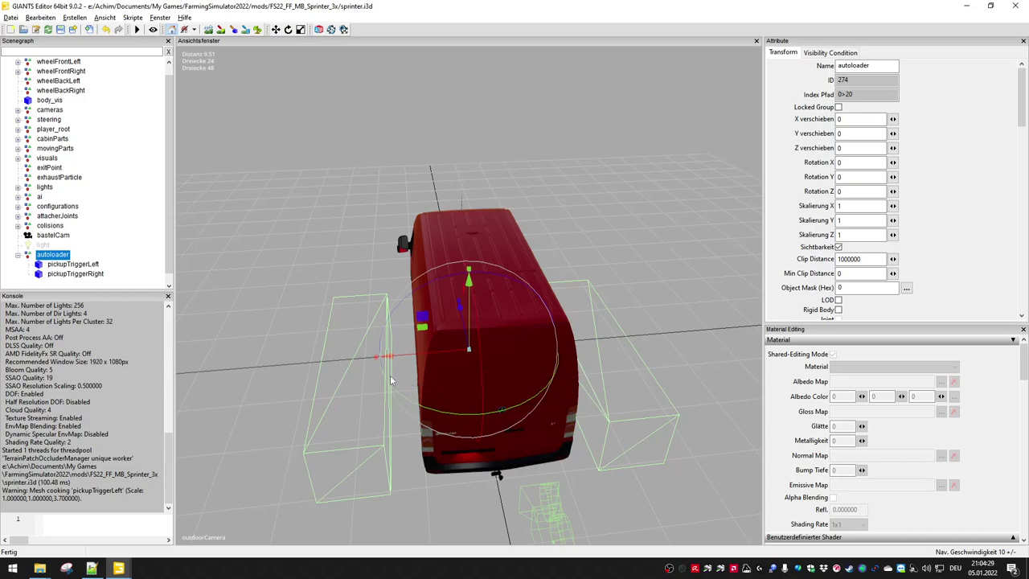
pyautogui.moveTo(121, 568)
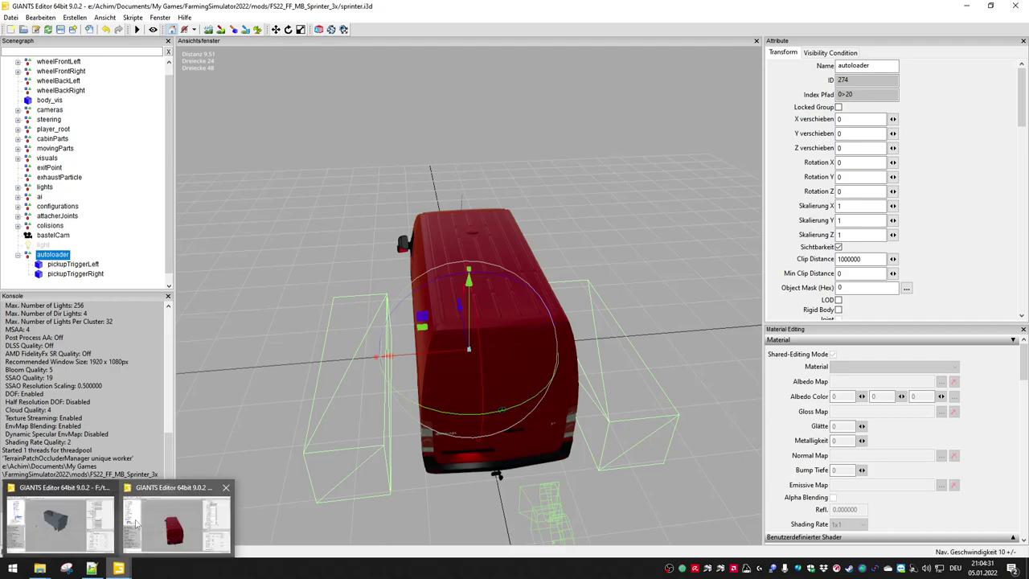
pyautogui.click(56, 522)
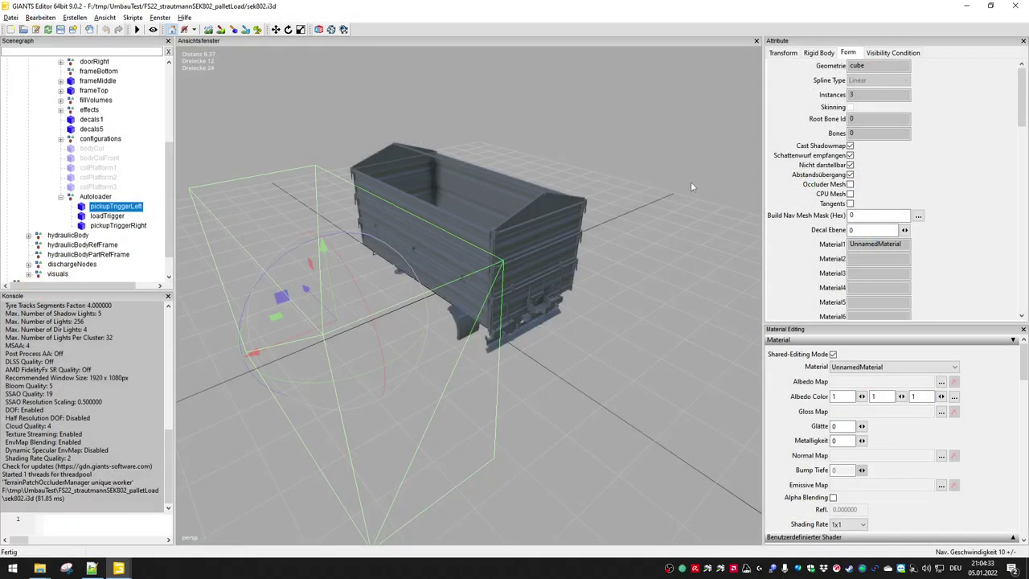
pyautogui.click(818, 52)
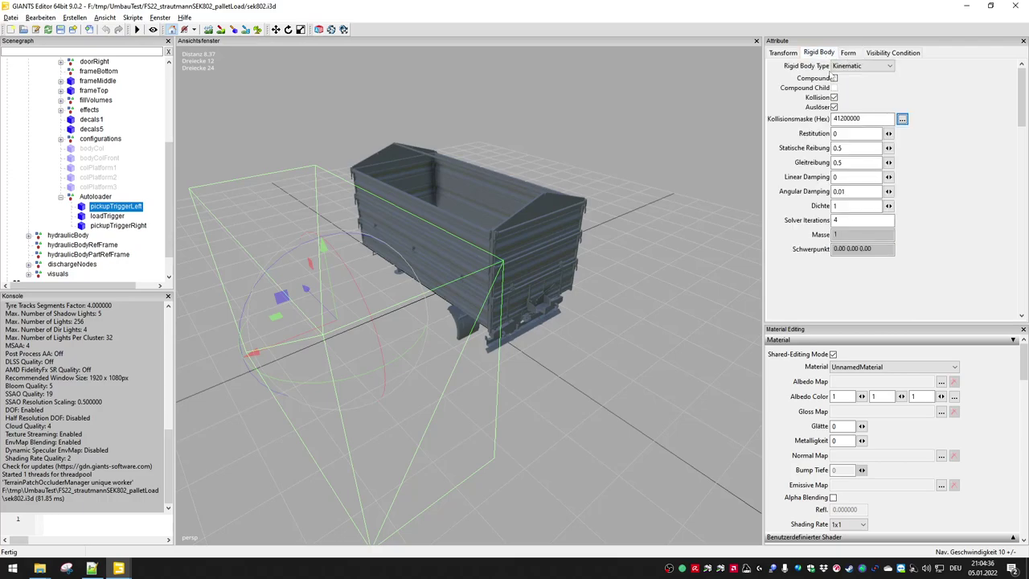
pyautogui.click(107, 215)
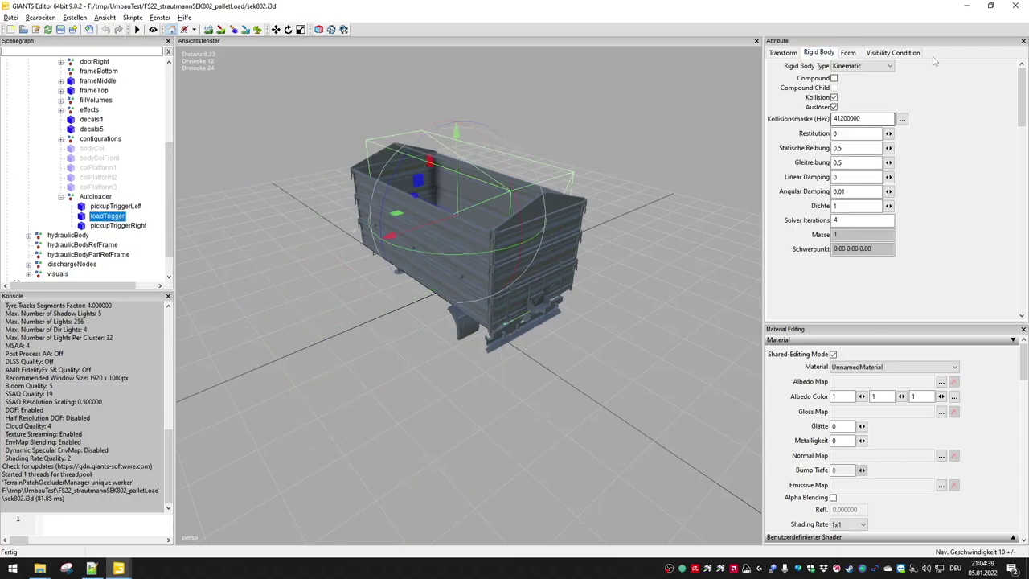
pyautogui.click(967, 6)
# - Duplicate pickupTriggerRight within the autoloader group of sprinter.i3d and rename the copy loadTrigger
pyautogui.click(68, 274)
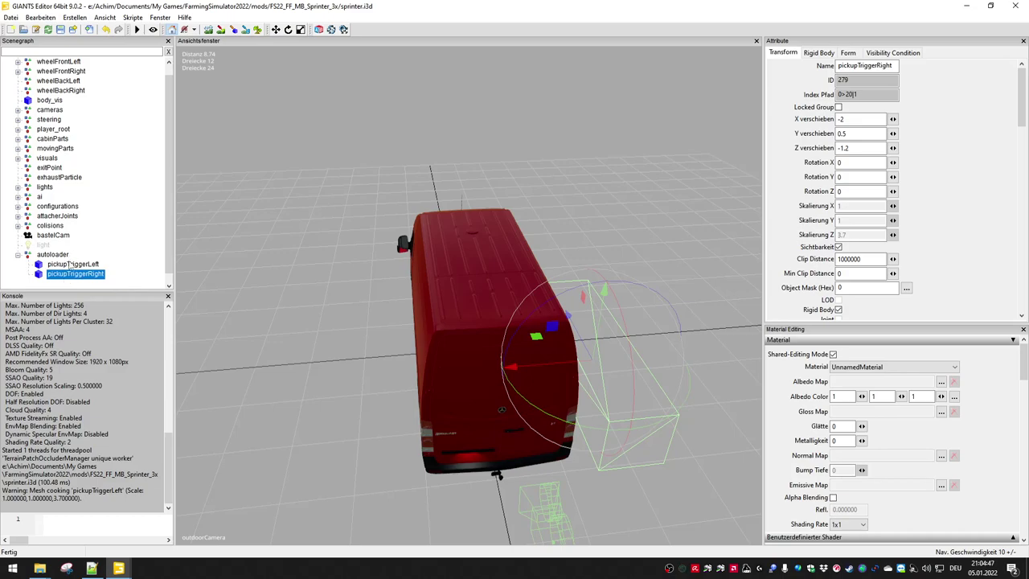
pyautogui.click(56, 254)
pyautogui.hotkey('ctrl', 'v')
pyautogui.press('F2')
pyautogui.write('l')
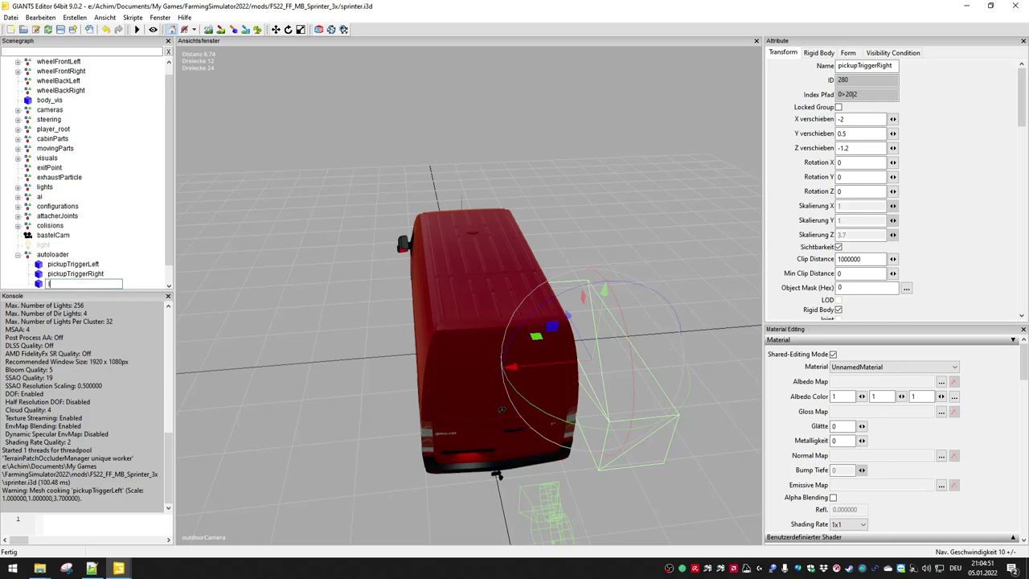
pyautogui.write('loadTrigger')
pyautogui.press('Return')
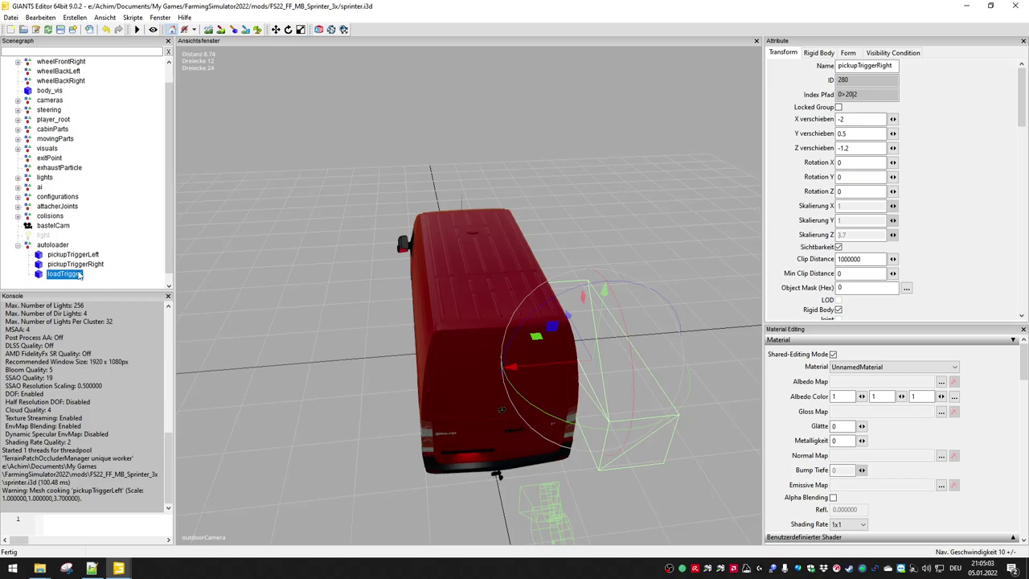
# - Move loadTrigger onto the van's roof, to about X 0.014 and Y 2.439
pyautogui.moveTo(606, 300); pyautogui.dragTo(403, 308)
pyautogui.moveTo(486, 221); pyautogui.dragTo(478, 197)
pyautogui.hotkey('ctrl', 'z')
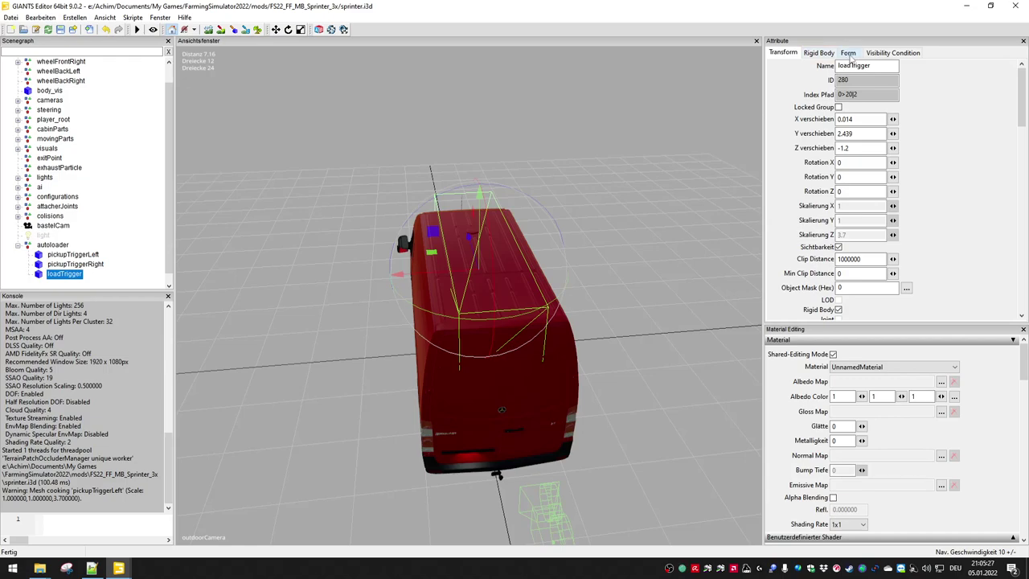
# - Disable shadow casting, shadow receiving, Nicht darstellbar and Abstandsübergang for the shape of loadTrigger
pyautogui.click(850, 54)
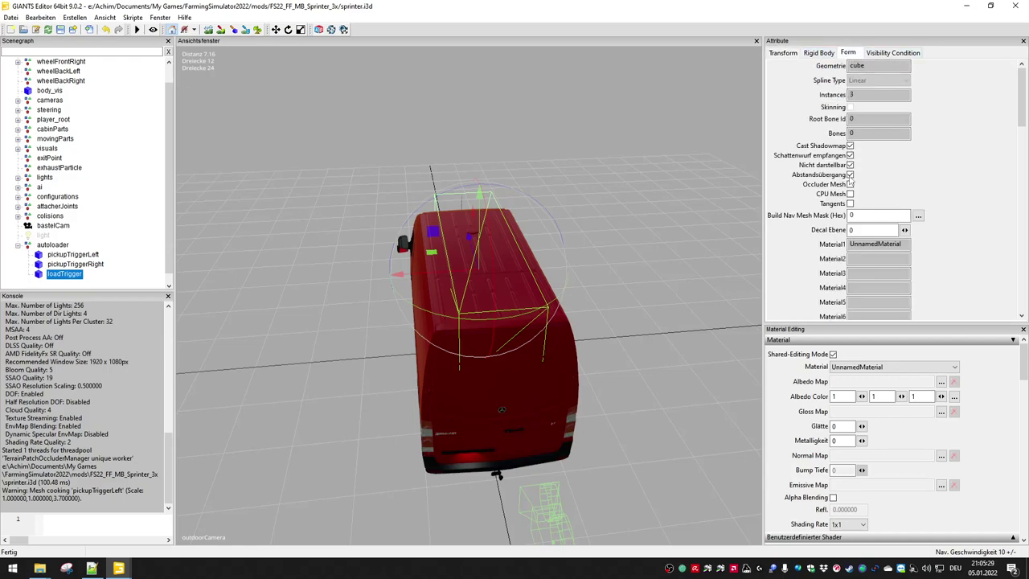
pyautogui.click(849, 164)
pyautogui.click(849, 155)
pyautogui.click(849, 146)
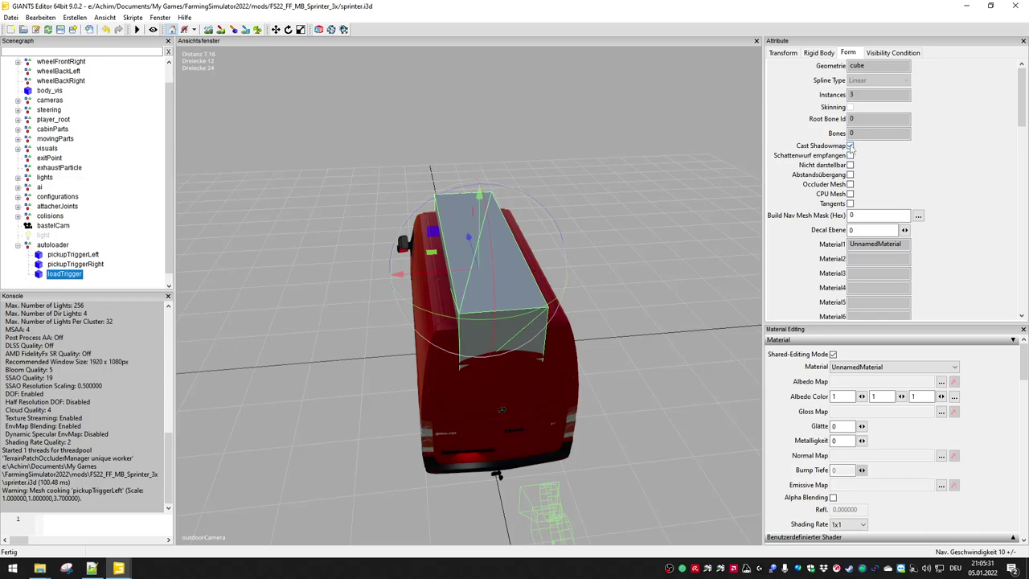
# - Switch off the trigger and collision options of loadTrigger and remove its rigid body
pyautogui.click(773, 54)
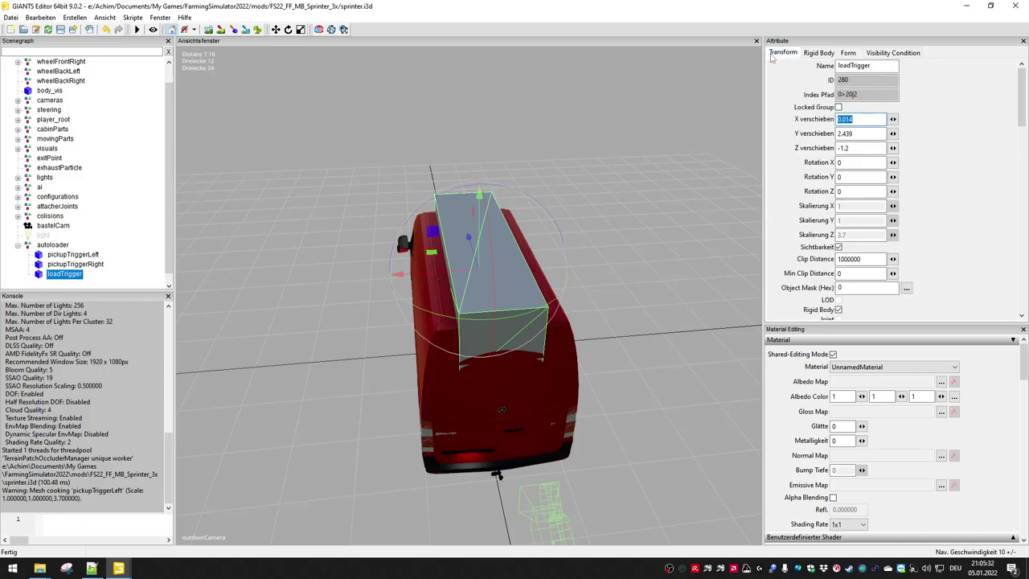
pyautogui.click(813, 55)
pyautogui.click(834, 106)
pyautogui.click(834, 97)
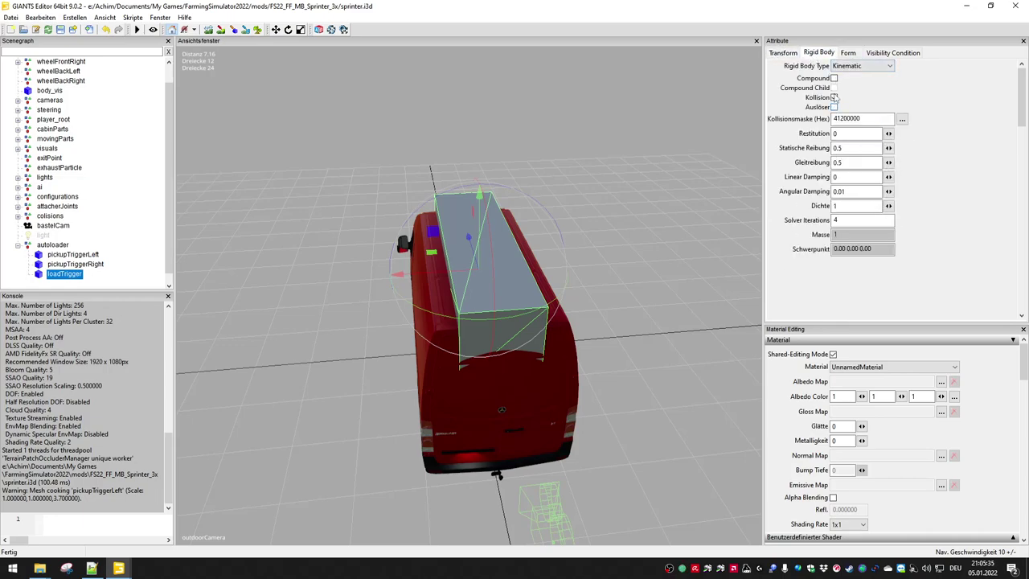
pyautogui.click(787, 54)
pyautogui.click(812, 54)
pyautogui.click(786, 54)
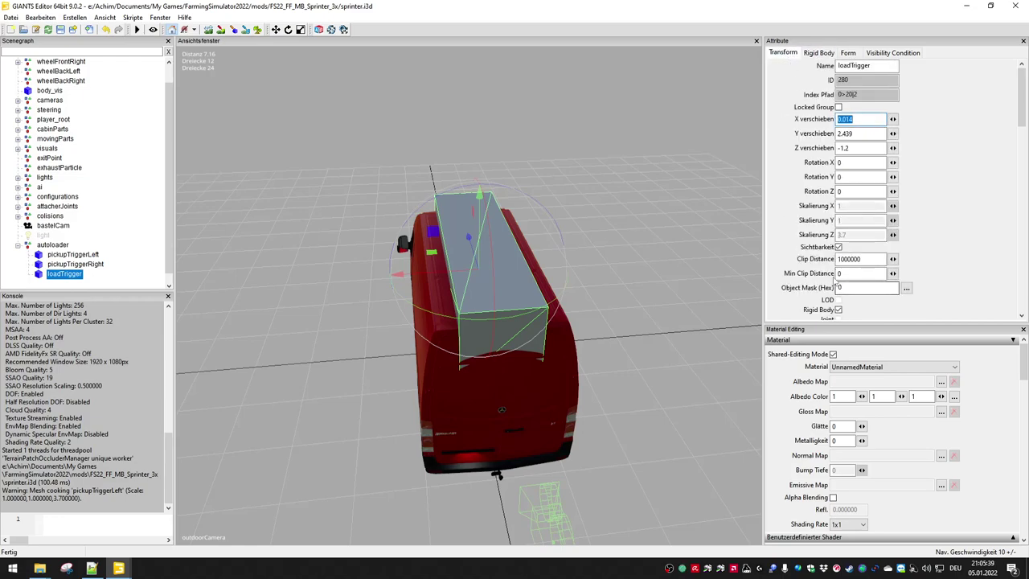
pyautogui.click(838, 310)
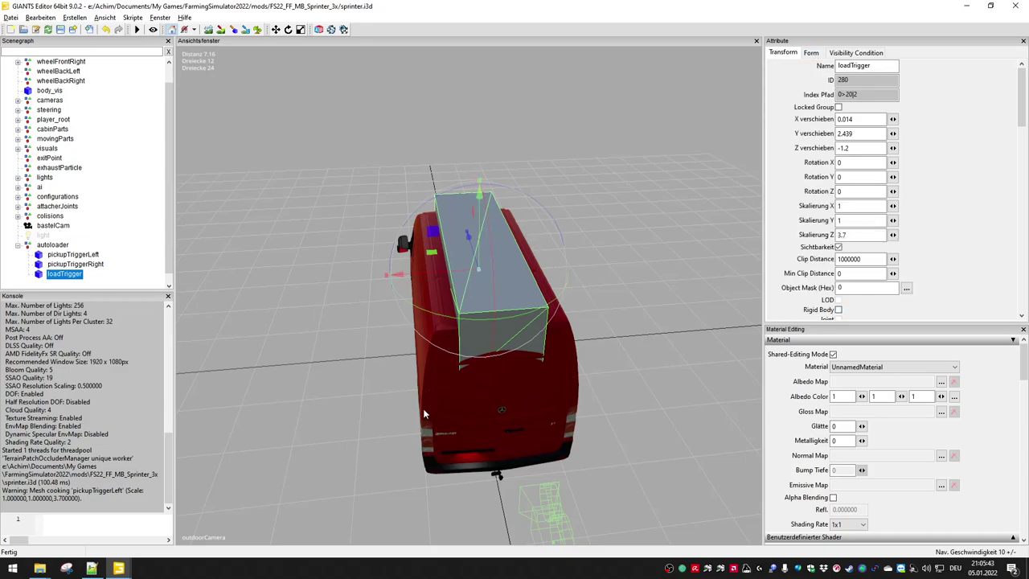
# - Hide the van's rear doors by turning off visibility for doorBackLeftNode and doorBackRightNode
pyautogui.keyDown('alt'); pyautogui.moveTo(423, 408); pyautogui.dragTo(518, 379); pyautogui.keyUp('alt')
pyautogui.moveTo(517, 375); pyautogui.dragTo(425, 357, button='middle')
pyautogui.keyDown('alt'); pyautogui.moveTo(425, 357); pyautogui.dragTo(424, 348); pyautogui.keyUp('alt')
pyautogui.scroll(2, 527, 405)
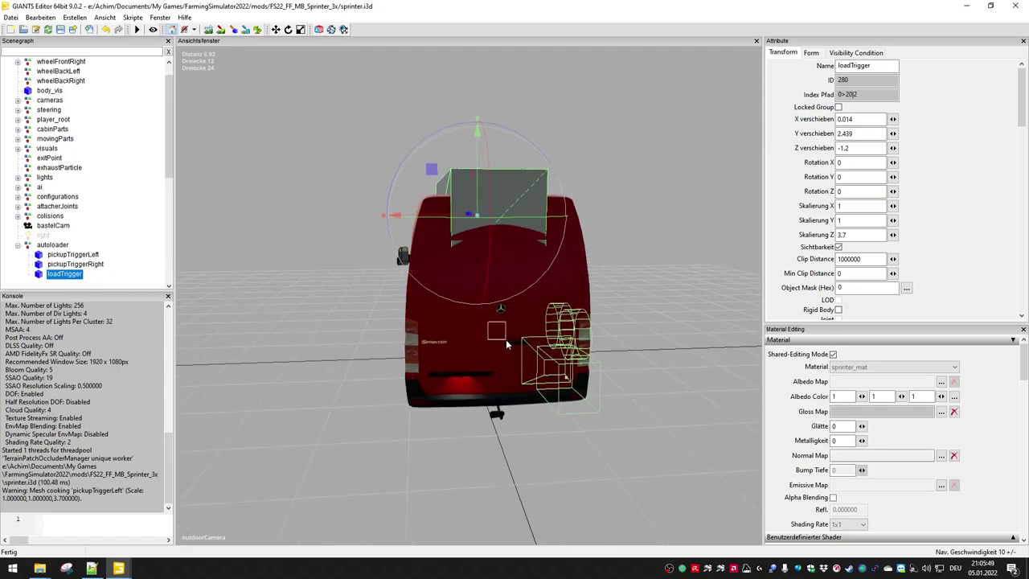
pyautogui.click(505, 339)
pyautogui.moveTo(369, 373); pyautogui.dragTo(394, 363, button='middle')
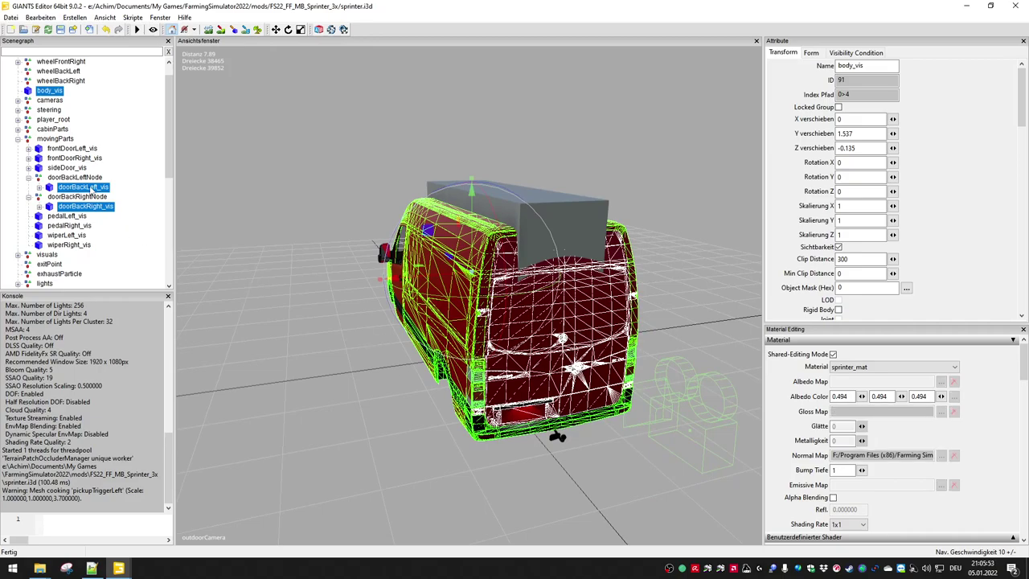
pyautogui.click(84, 186)
pyautogui.click(80, 178)
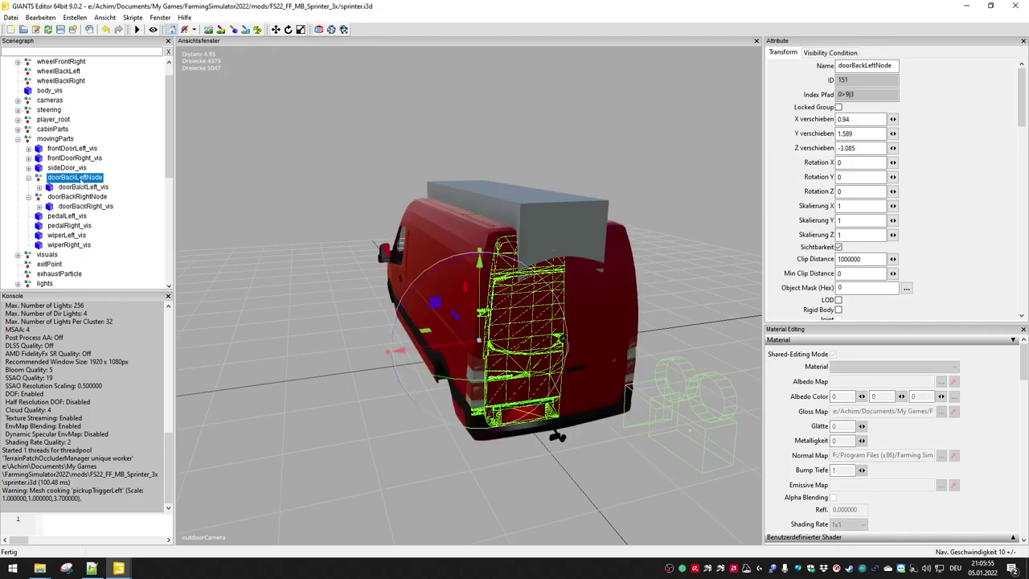
pyautogui.keyDown('ctrl'); pyautogui.click(84, 197); pyautogui.keyUp('ctrl')
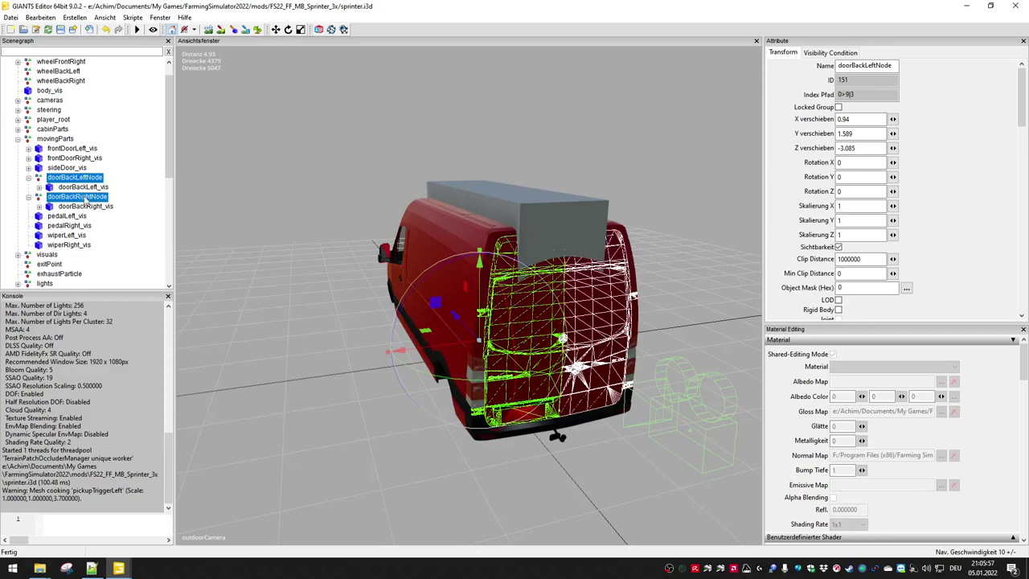
pyautogui.scroll(-2, 863, 273)
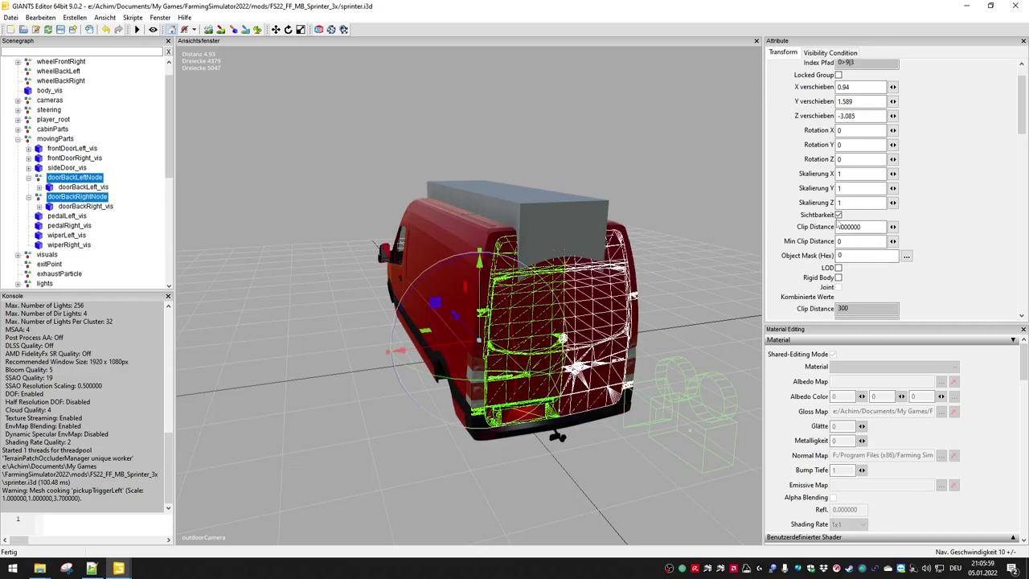
pyautogui.click(838, 216)
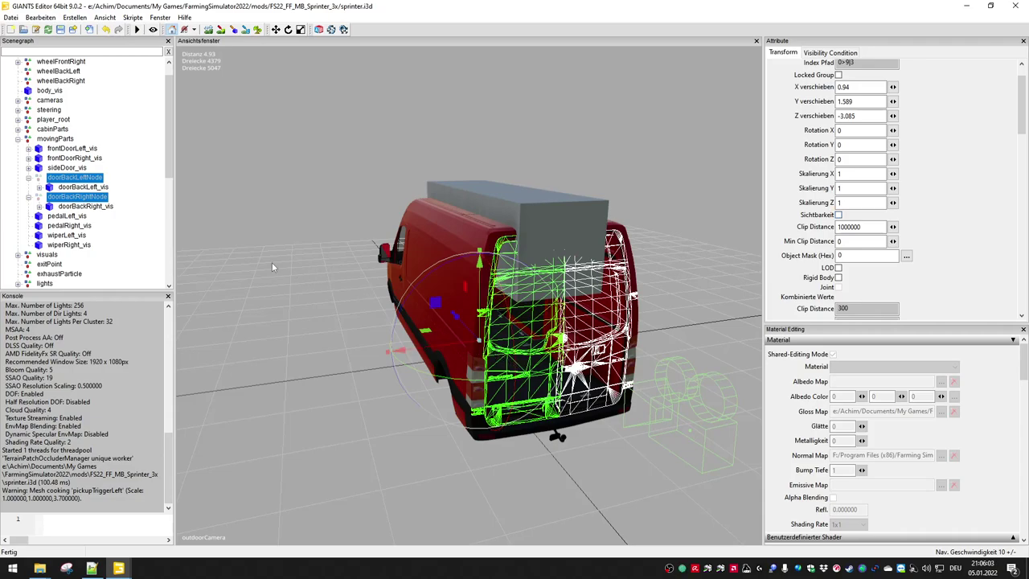
# - Lower loadTrigger from the roof into the van's cargo bay, to a Y translation of about 0.762
pyautogui.scroll(-7, 165, 156)
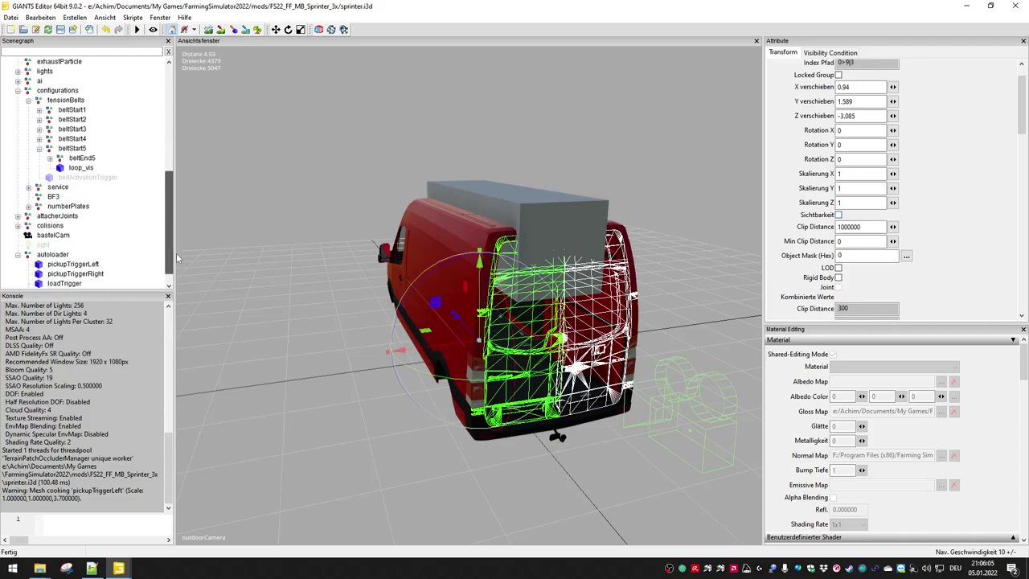
pyautogui.click(406, 448)
pyautogui.keyDown('alt'); pyautogui.moveTo(405, 445); pyautogui.dragTo(322, 394); pyautogui.keyUp('alt')
pyautogui.scroll(-8, 89, 233)
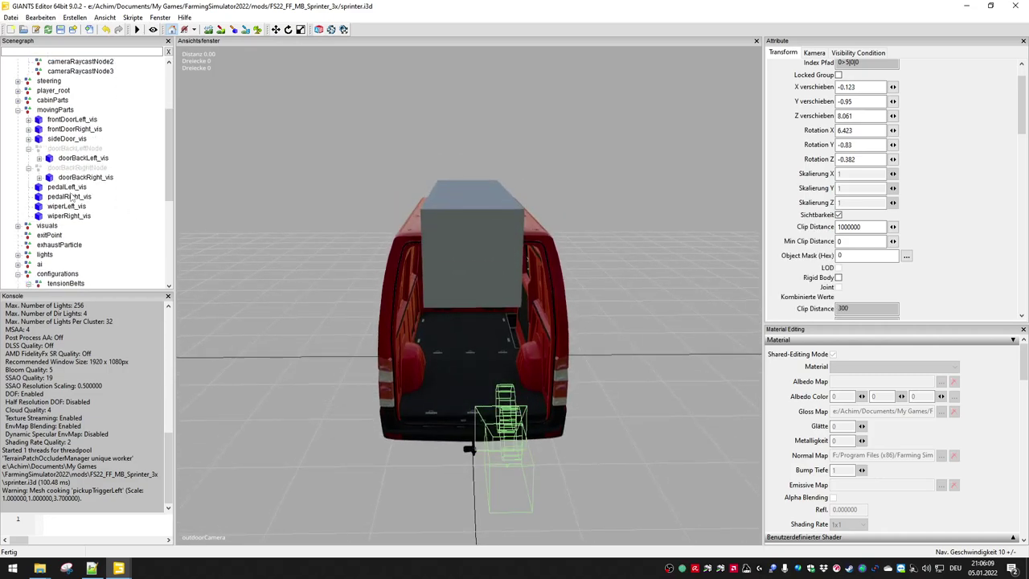
pyautogui.scroll(-3, 89, 230)
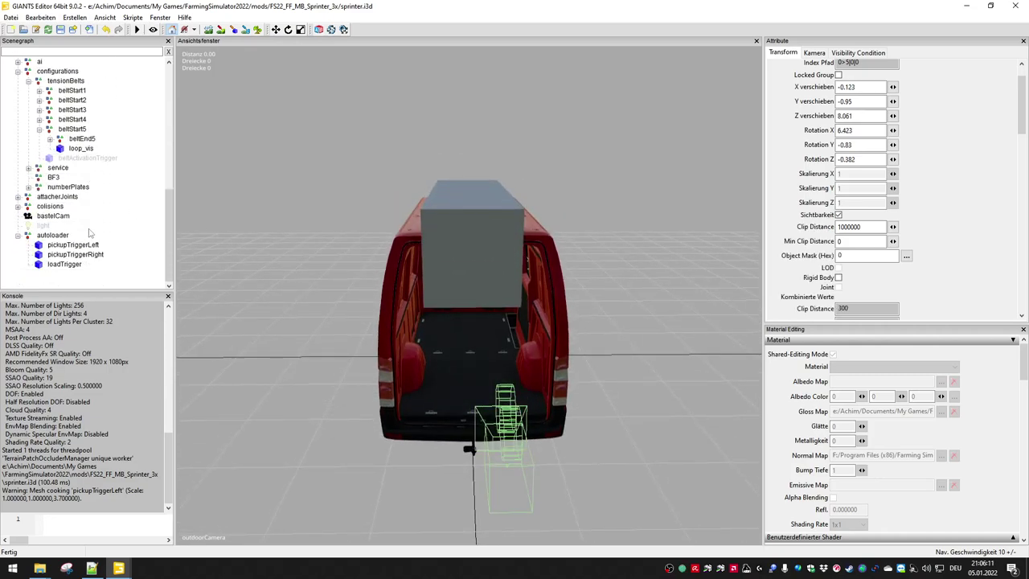
pyautogui.click(70, 265)
pyautogui.keyDown('alt'); pyautogui.moveTo(299, 392); pyautogui.dragTo(299, 373); pyautogui.keyUp('alt')
pyautogui.moveTo(297, 372); pyautogui.dragTo(302, 376, button='middle')
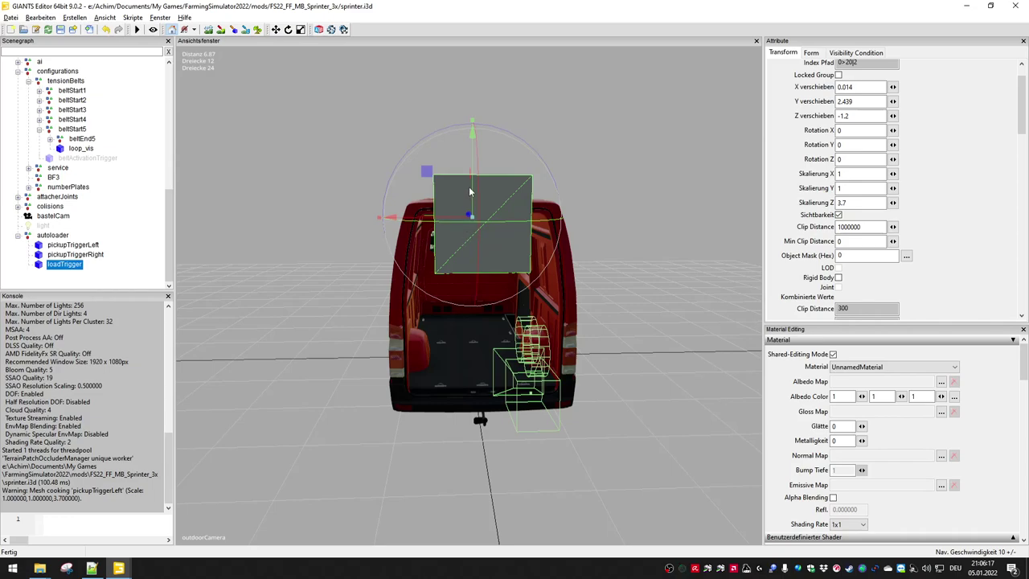
pyautogui.moveTo(472, 132); pyautogui.dragTo(472, 257)
# - Widen loadTrigger across the cargo bay to an X scale of about 1.311
pyautogui.press('alt')
pyautogui.keyDown('alt'); pyautogui.moveTo(500, 441); pyautogui.dragTo(499, 463); pyautogui.keyUp('alt')
pyautogui.moveTo(416, 404); pyautogui.dragTo(399, 351, button='middle')
pyautogui.moveTo(401, 351); pyautogui.dragTo(363, 348)
pyautogui.hotkey('ctrl', 'z')
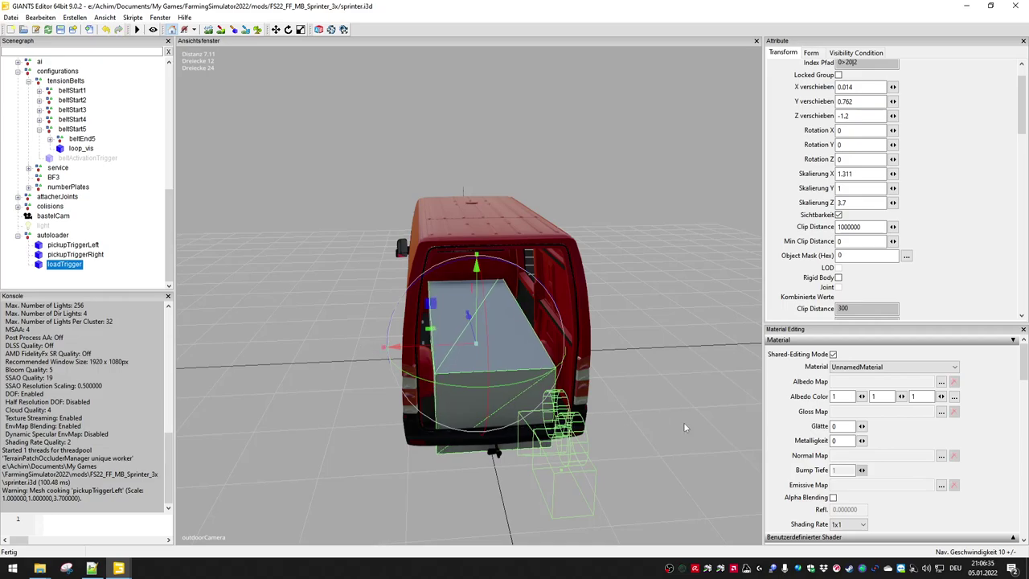
pyautogui.keyDown('alt'); pyautogui.moveTo(677, 430); pyautogui.dragTo(654, 417); pyautogui.keyUp('alt')
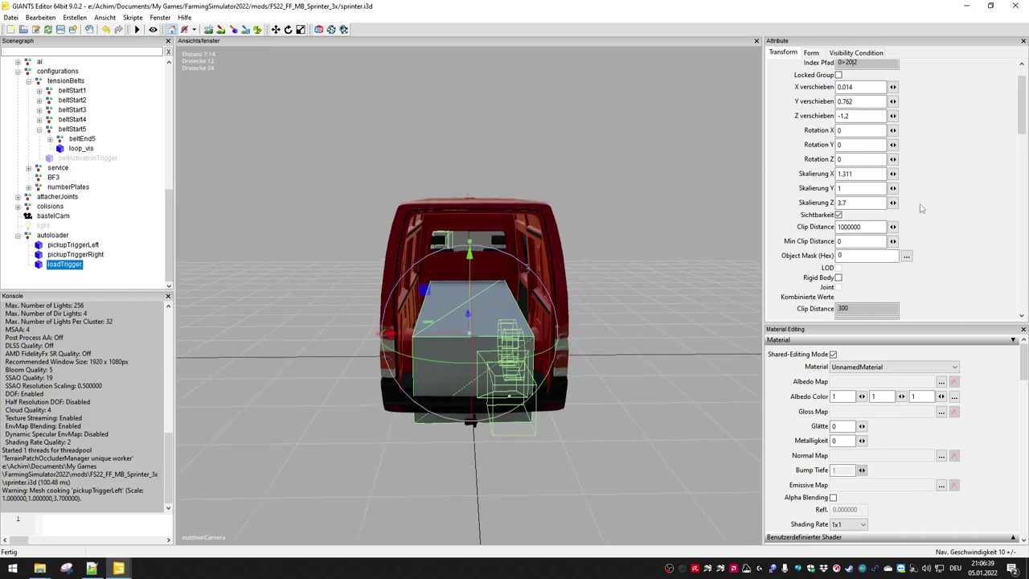
# - Try an X scale of 1 for loadTrigger and undo it
pyautogui.moveTo(872, 173); pyautogui.dragTo(838, 173)
pyautogui.write('1')
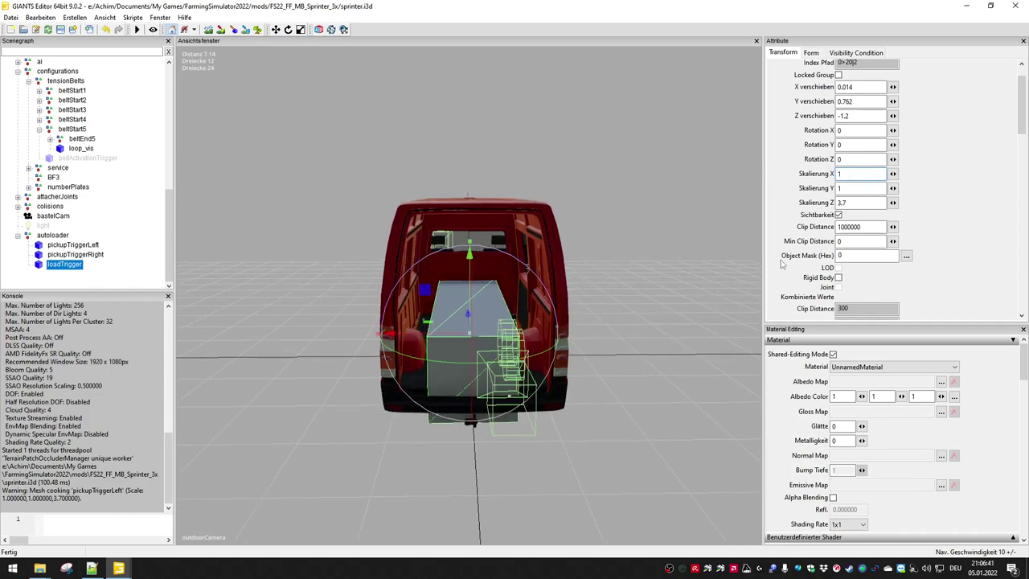
pyautogui.press('Return')
pyautogui.hotkey('ctrl', 'z')
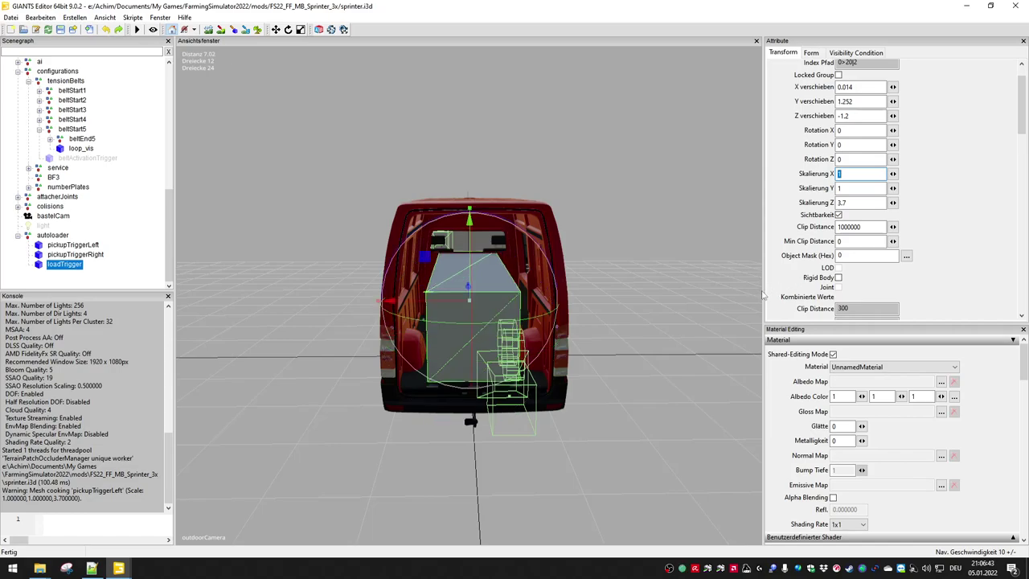
pyautogui.hotkey('ctrl', 'z')
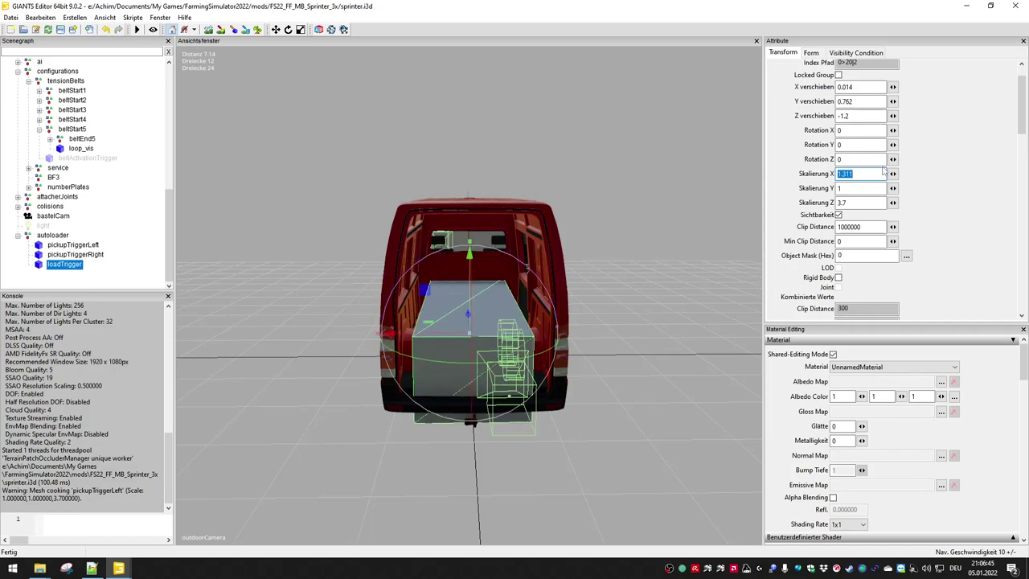
# - Switch to sprinter.xml in Notepad++ and set the loadArea width to 1.31 to match loadTrigger's X scale
pyautogui.keyDown('alt'); pyautogui.moveTo(709, 353); pyautogui.dragTo(714, 362); pyautogui.keyUp('alt')
pyautogui.moveTo(714, 362); pyautogui.dragTo(715, 364, button='middle')
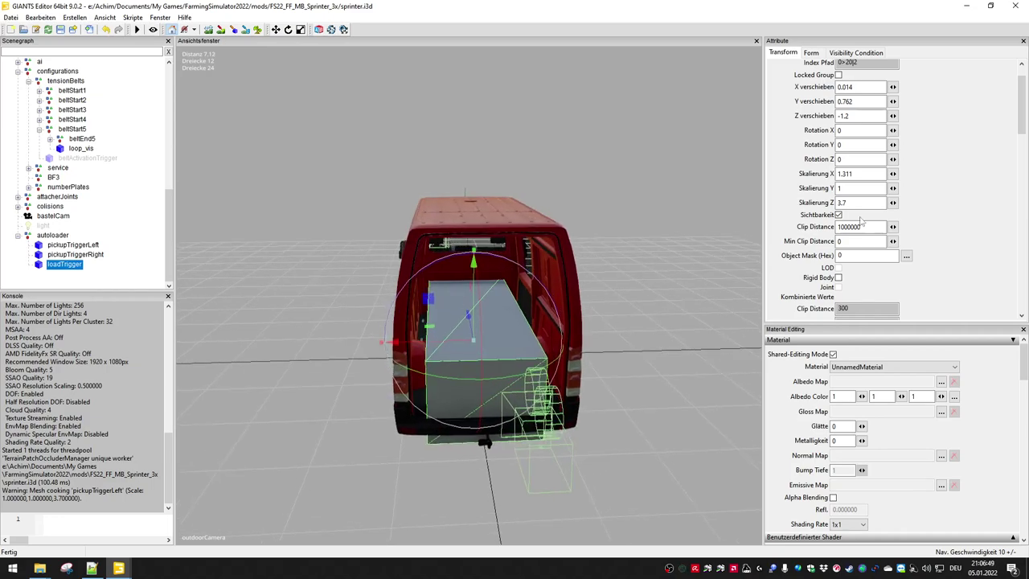
pyautogui.moveTo(857, 174); pyautogui.dragTo(826, 174)
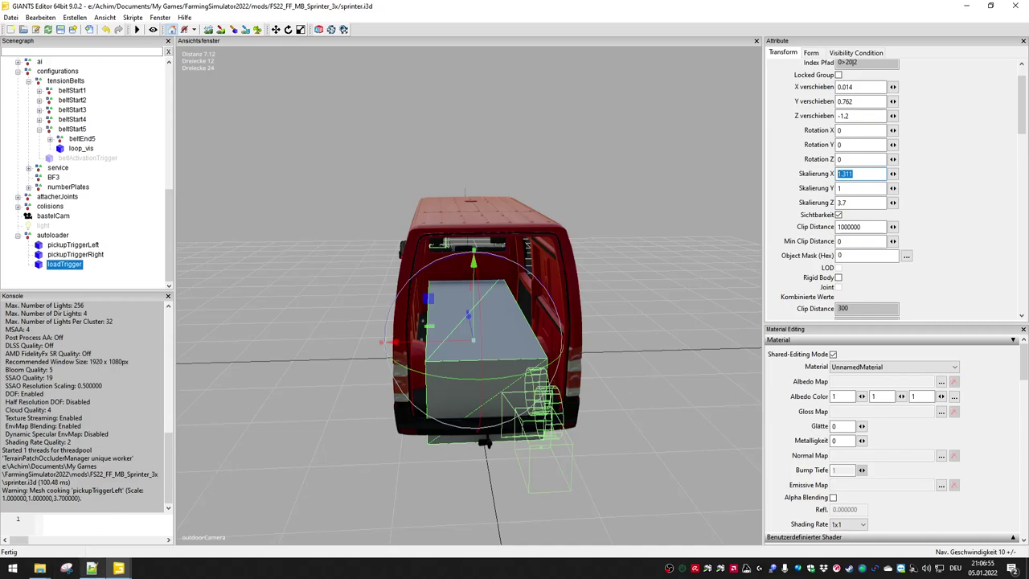
pyautogui.click(91, 568)
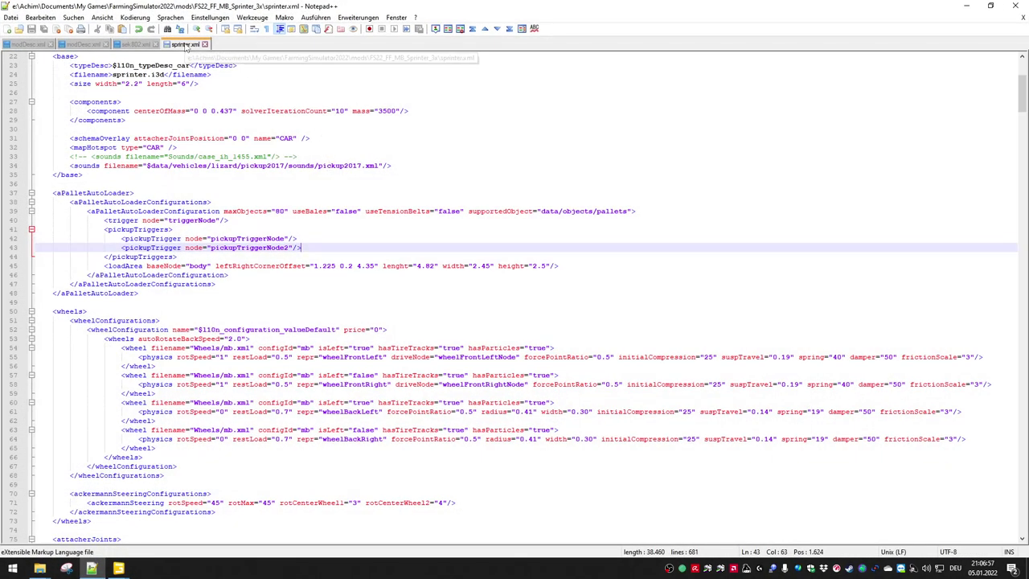
pyautogui.moveTo(473, 266); pyautogui.dragTo(489, 270)
pyautogui.write('1.75')
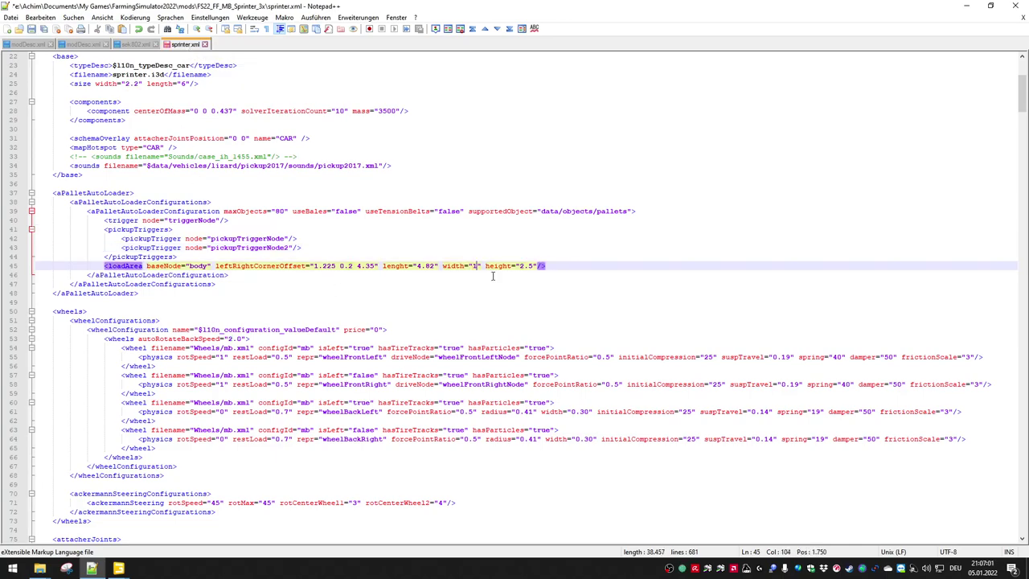
# - Return to GIANTS Editor and shift loadTrigger toward the van's rear, to a Z translation of about -1.483
pyautogui.hotkey('alt', 'Tab')
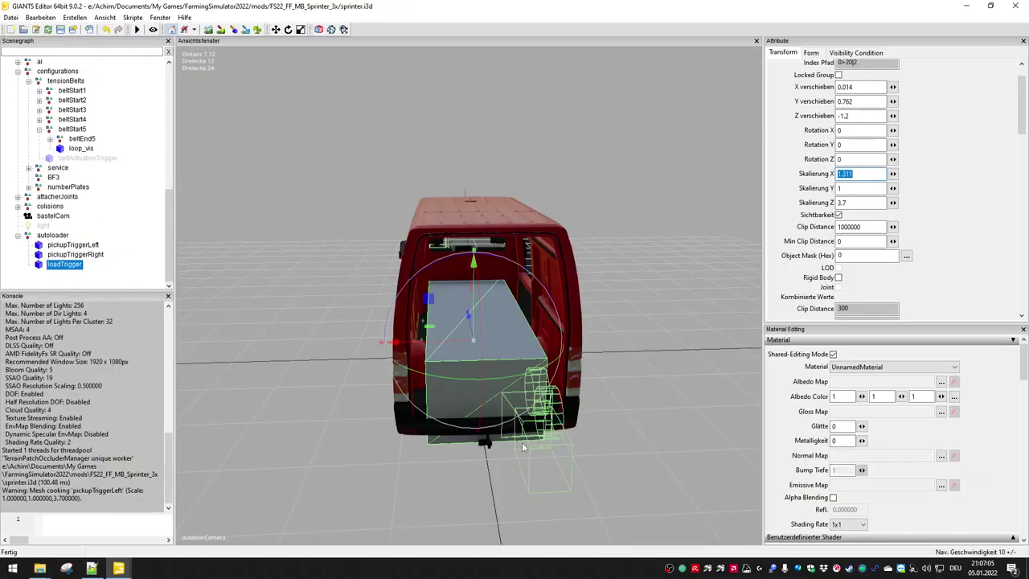
pyautogui.moveTo(617, 455)
pyautogui.mouseDown(button='middle')
pyautogui.moveTo(609, 434)
pyautogui.moveTo(496, 457)
pyautogui.moveTo(418, 452)
pyautogui.moveTo(480, 478)
pyautogui.moveTo(464, 466)
pyautogui.moveTo(647, 452)
pyautogui.moveTo(609, 439)
pyautogui.mouseUp(button='middle')
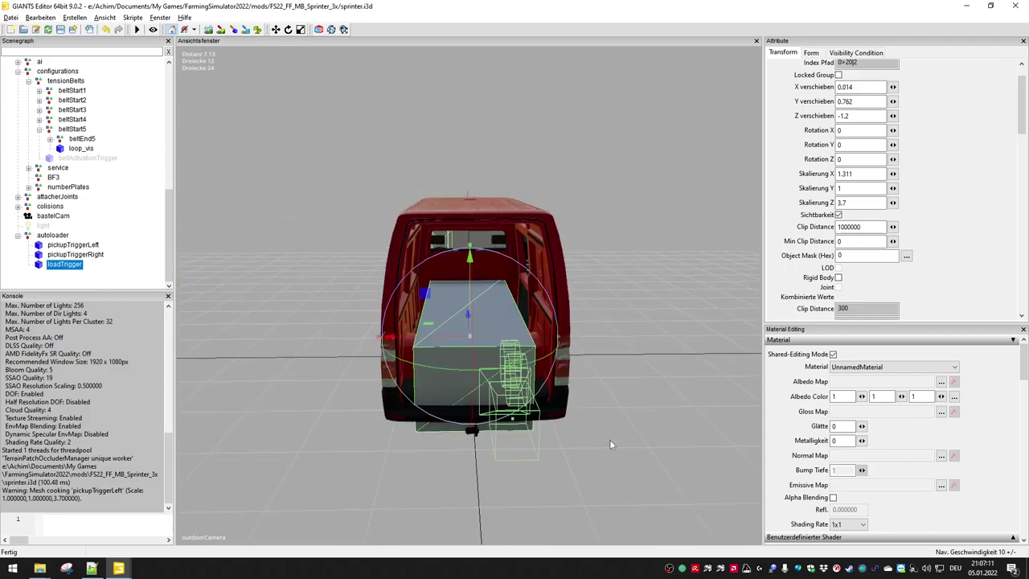
pyautogui.scroll(6, 529, 272)
pyautogui.scroll(4, 529, 272)
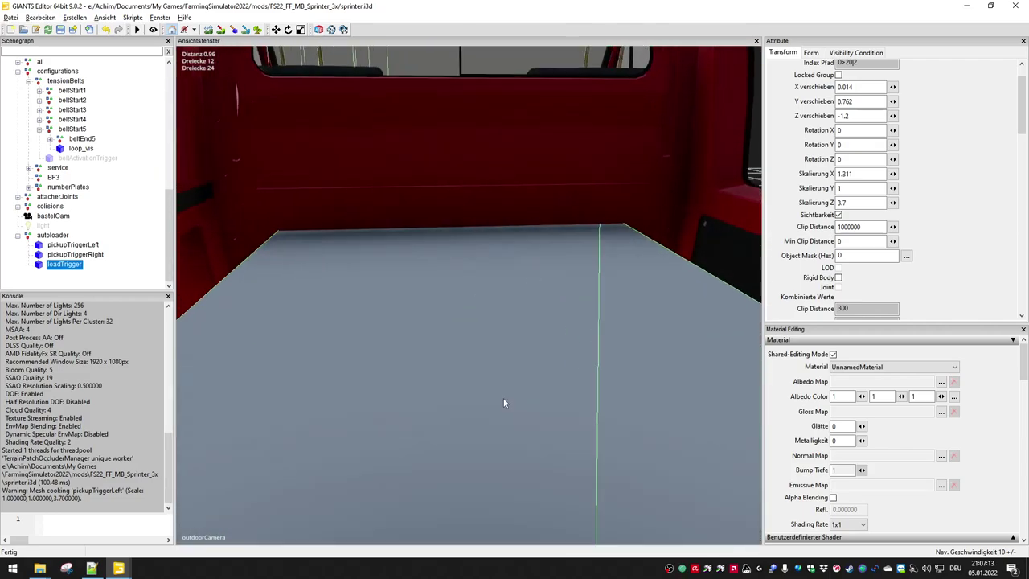
pyautogui.scroll(-5, 493, 409)
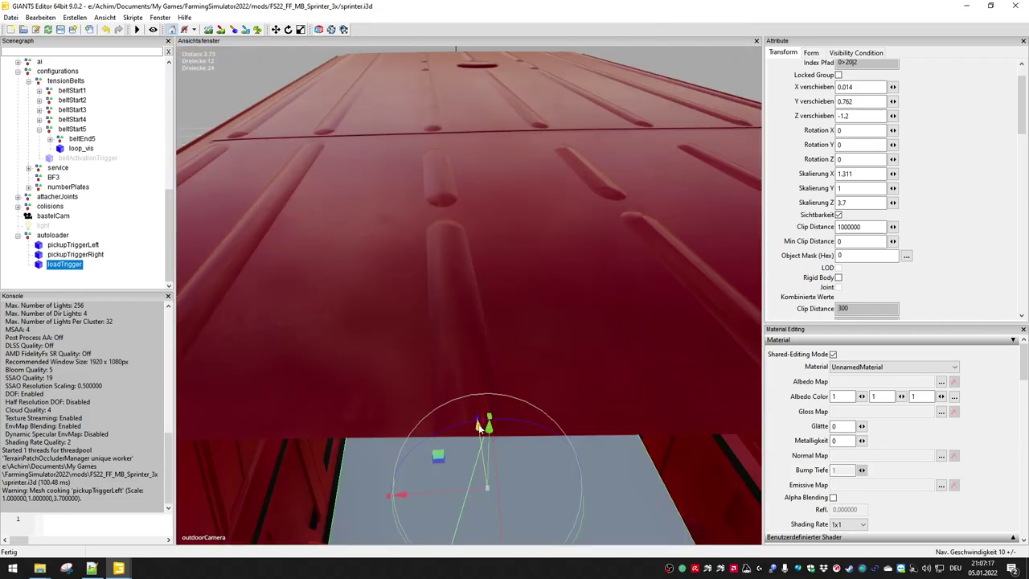
pyautogui.moveTo(492, 412); pyautogui.dragTo(478, 428, button='middle')
pyautogui.press('alt')
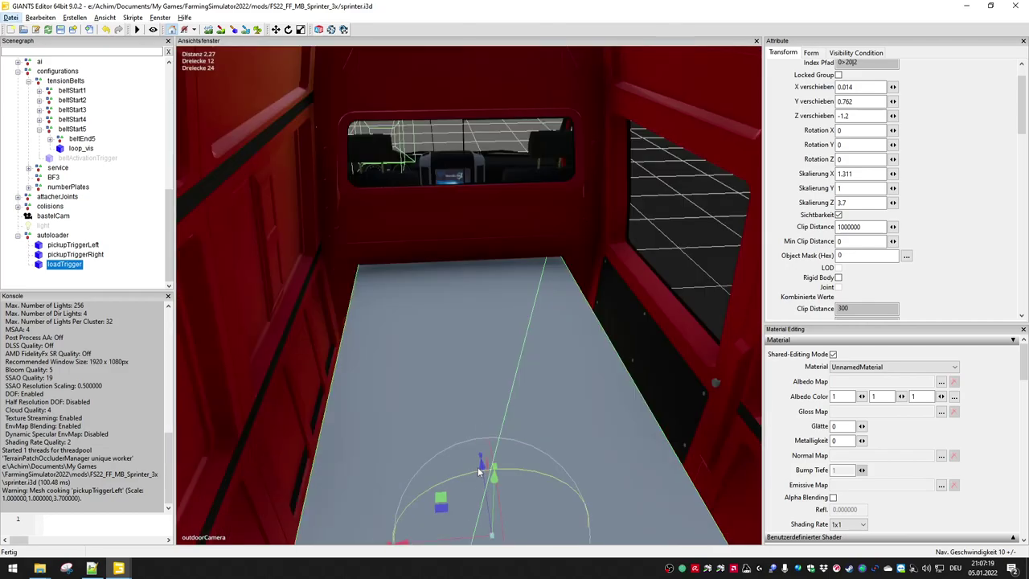
pyautogui.moveTo(521, 454)
pyautogui.mouseDown(button='middle')
pyautogui.moveTo(534, 452)
pyautogui.moveTo(522, 454)
pyautogui.mouseUp(button='middle')
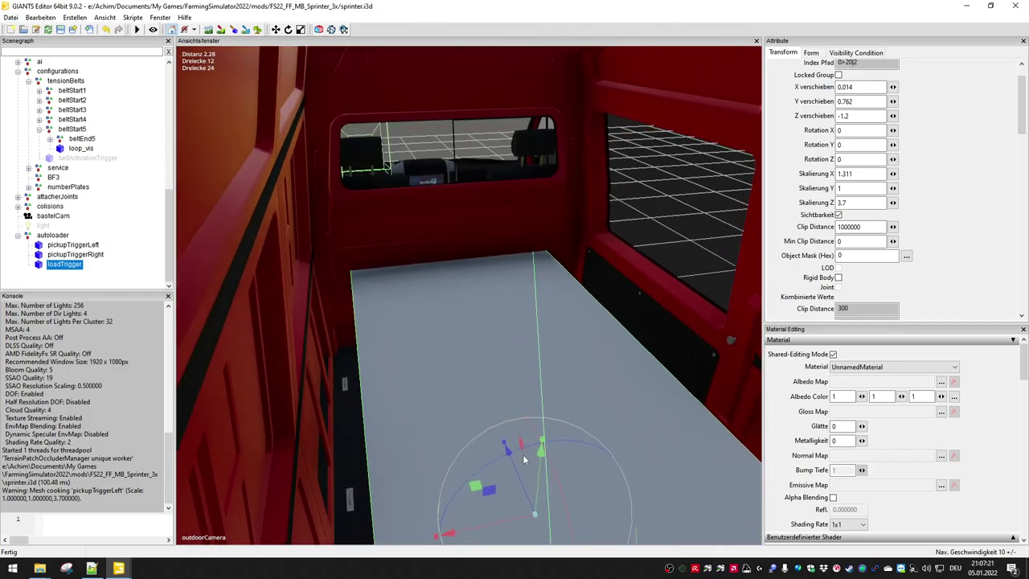
pyautogui.moveTo(511, 462); pyautogui.dragTo(517, 524)
pyautogui.scroll(-4, 521, 428)
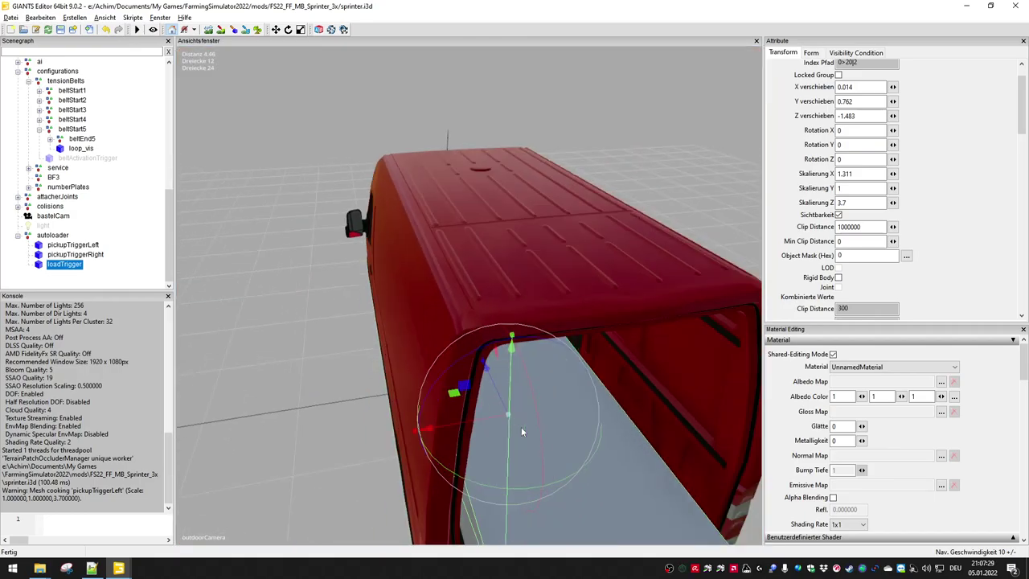
pyautogui.moveTo(389, 473); pyautogui.dragTo(360, 428, button='middle')
pyautogui.moveTo(359, 429)
pyautogui.keyDown('alt'); pyautogui.mouseDown()
pyautogui.moveTo(360, 442)
pyautogui.moveTo(369, 437)
pyautogui.mouseUp(); pyautogui.keyUp('alt')
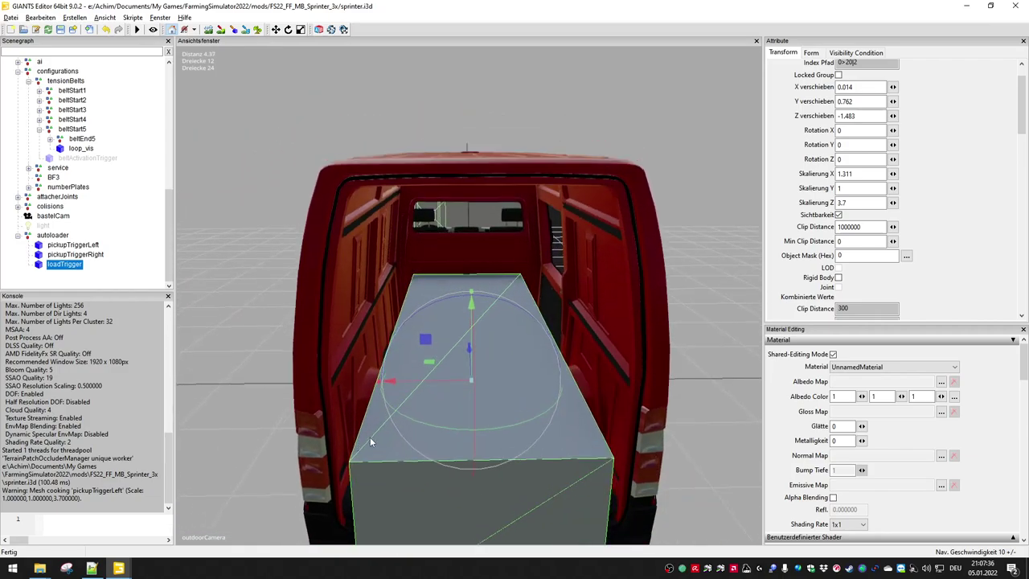
pyautogui.moveTo(272, 400); pyautogui.dragTo(456, 438, button='middle')
# - Shorten loadTrigger to a Z scale of 3.5 and check its fit against the cargo bay's front wall and rear opening
pyautogui.doubleClick(850, 204)
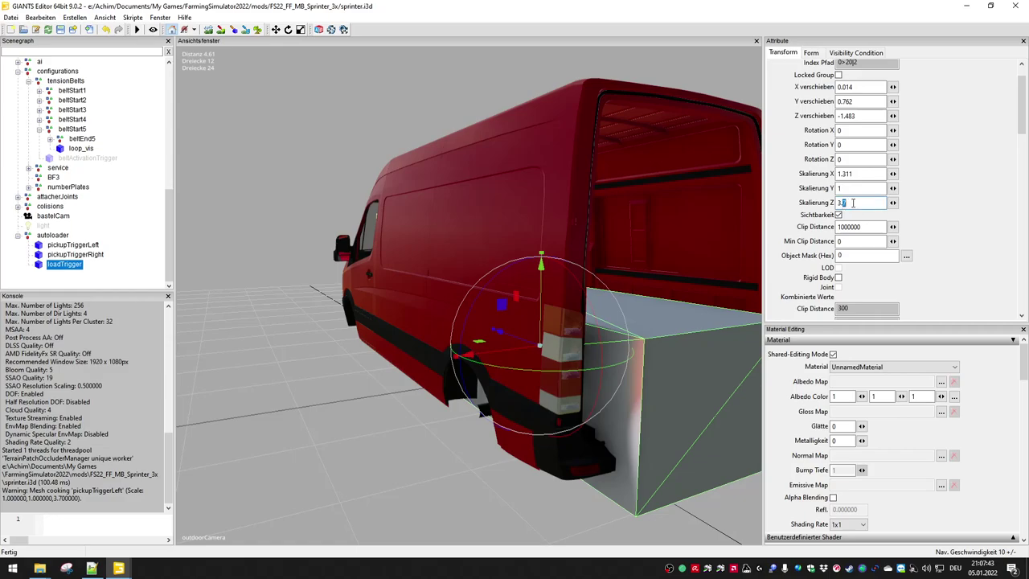
pyautogui.write('5')
pyautogui.moveTo(731, 294); pyautogui.dragTo(540, 351, button='middle')
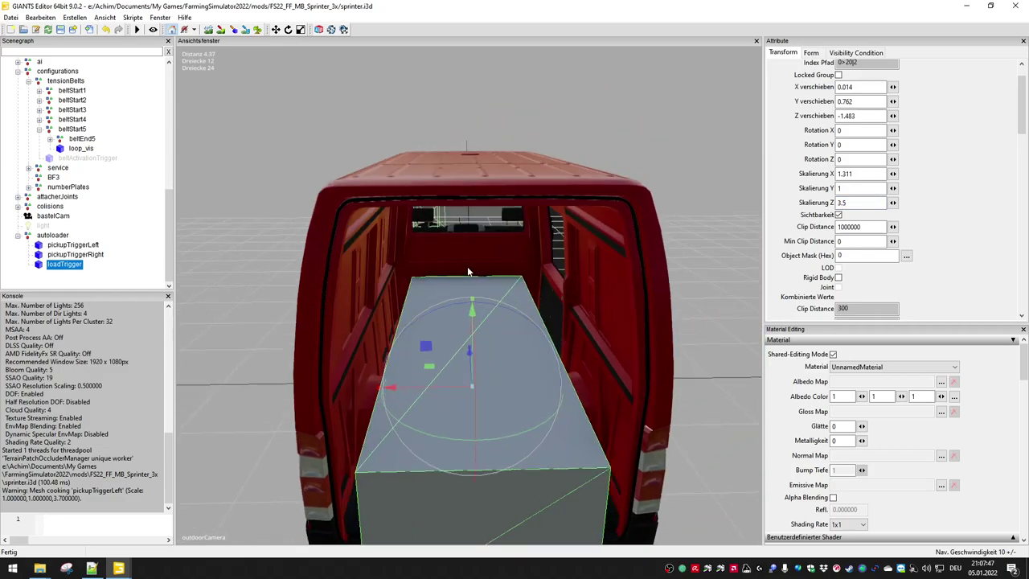
pyautogui.scroll(5, 468, 274)
pyautogui.keyDown('alt'); pyautogui.moveTo(668, 212); pyautogui.dragTo(640, 218); pyautogui.keyUp('alt')
pyautogui.scroll(-3, 640, 218)
pyautogui.moveTo(640, 217); pyautogui.dragTo(616, 379, button='middle')
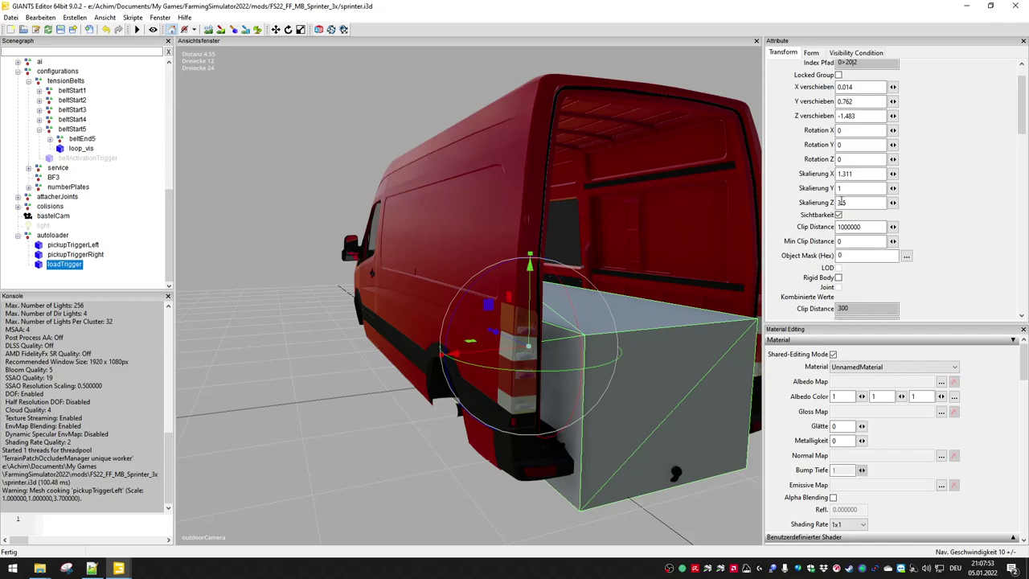
# - Set loadTrigger's Z scale to 3.2 and move it forward inside the cargo bay, to a Z translation of about -1.242
pyautogui.write('3.2')
pyautogui.moveTo(698, 187); pyautogui.dragTo(470, 396, button='middle')
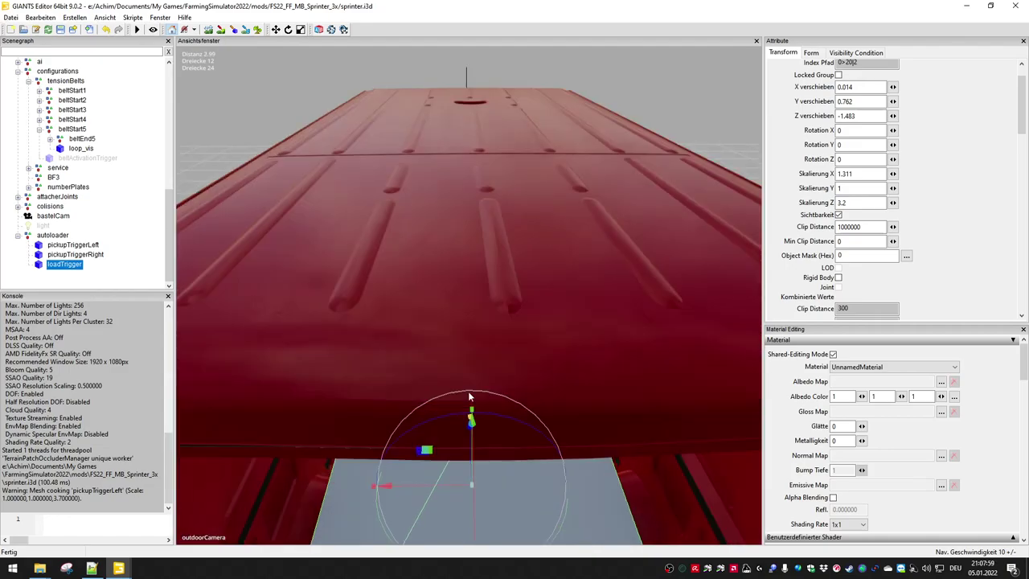
pyautogui.keyDown('alt'); pyautogui.moveTo(549, 371); pyautogui.dragTo(596, 324); pyautogui.keyUp('alt')
pyautogui.moveTo(596, 323); pyautogui.dragTo(506, 407, button='middle')
pyautogui.moveTo(498, 424); pyautogui.dragTo(468, 401)
pyautogui.keyDown('alt'); pyautogui.moveTo(664, 305); pyautogui.dragTo(654, 267); pyautogui.keyUp('alt')
pyautogui.scroll(-3, 655, 267)
pyautogui.keyDown('alt'); pyautogui.moveTo(493, 465); pyautogui.dragTo(519, 475); pyautogui.keyUp('alt')
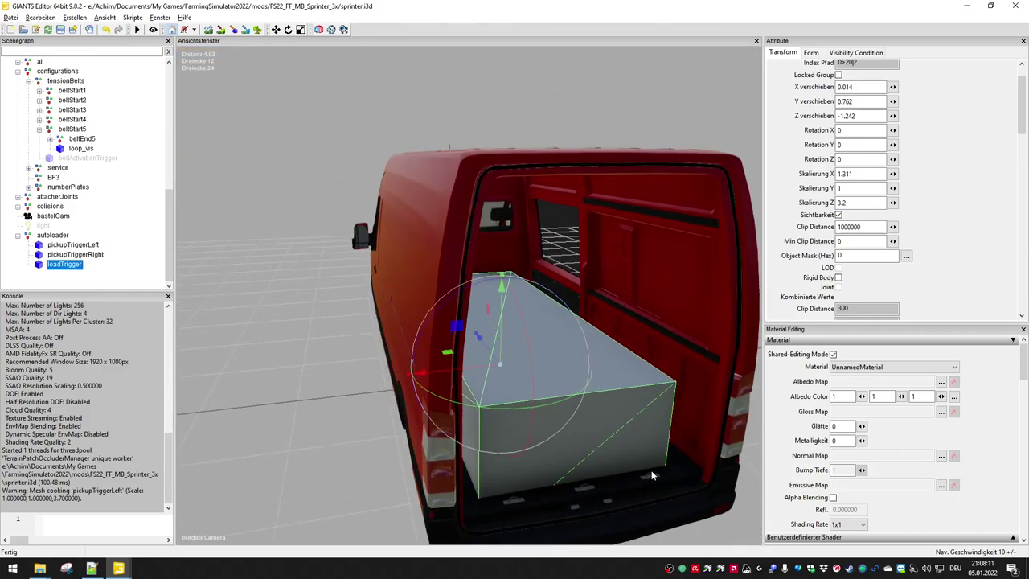
# - Switch to sprinter.xml in Notepad++ and set the loadArea lenght attribute to 3.2
pyautogui.hotkey('alt', 'Tab')
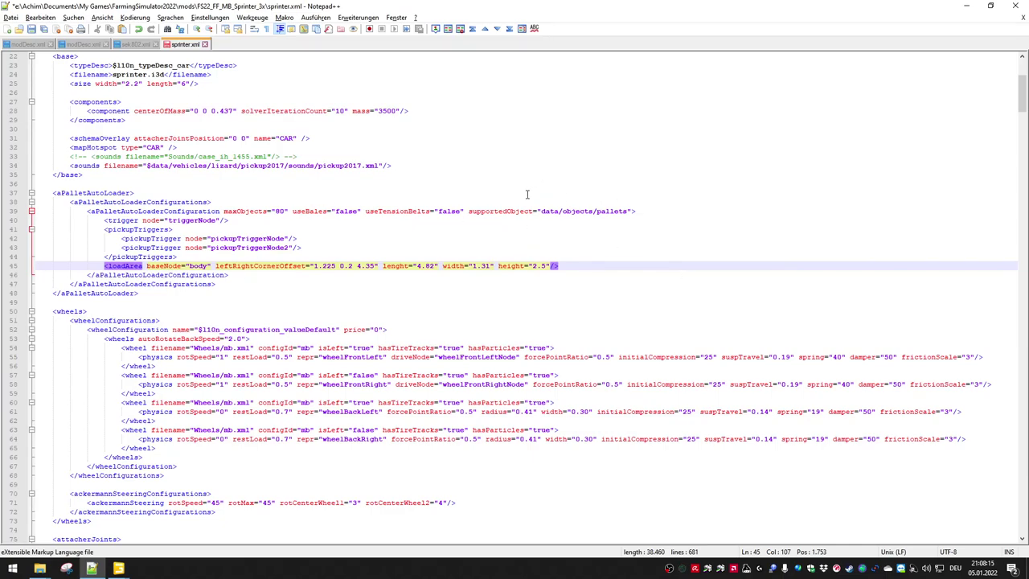
pyautogui.moveTo(416, 265); pyautogui.dragTo(430, 265)
pyautogui.write('3.')
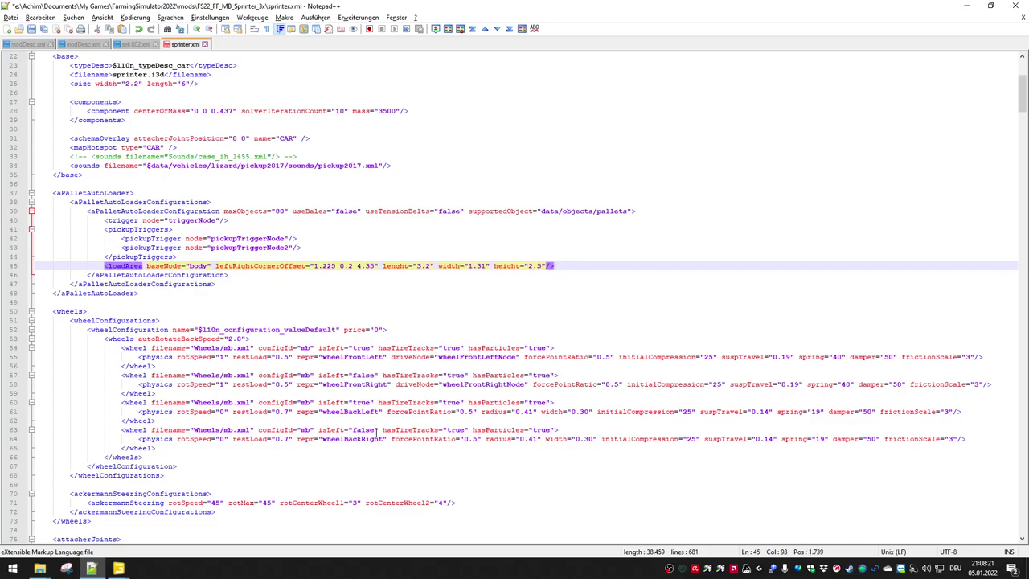
# - In GIANTS Editor, stretch loadTrigger to a Y scale of about 1.837 and raise it to a Y translation of about 1.599
pyautogui.hotkey('alt', 'Tab')
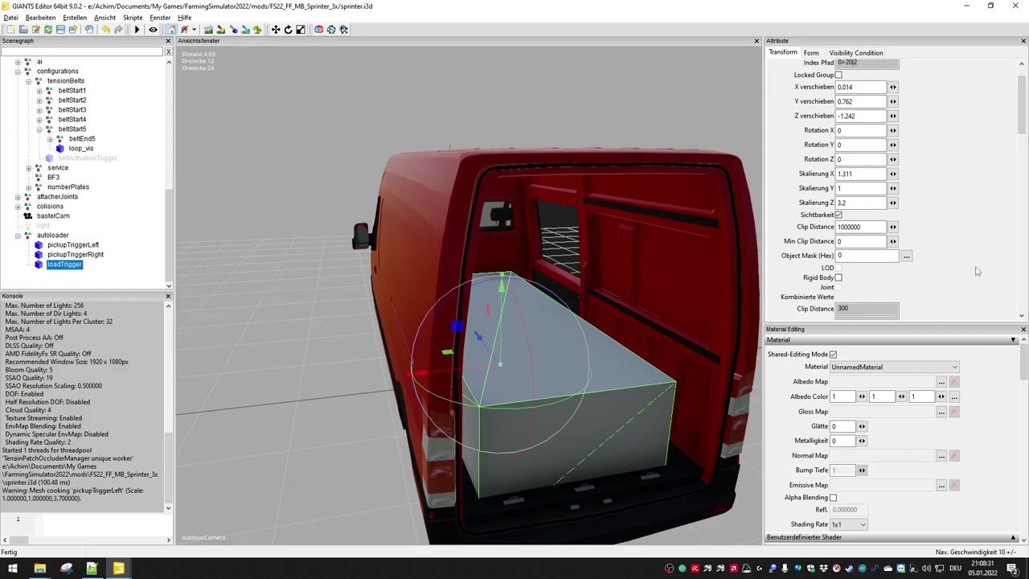
pyautogui.keyDown('alt'); pyautogui.moveTo(370, 397); pyautogui.dragTo(305, 395); pyautogui.keyUp('alt')
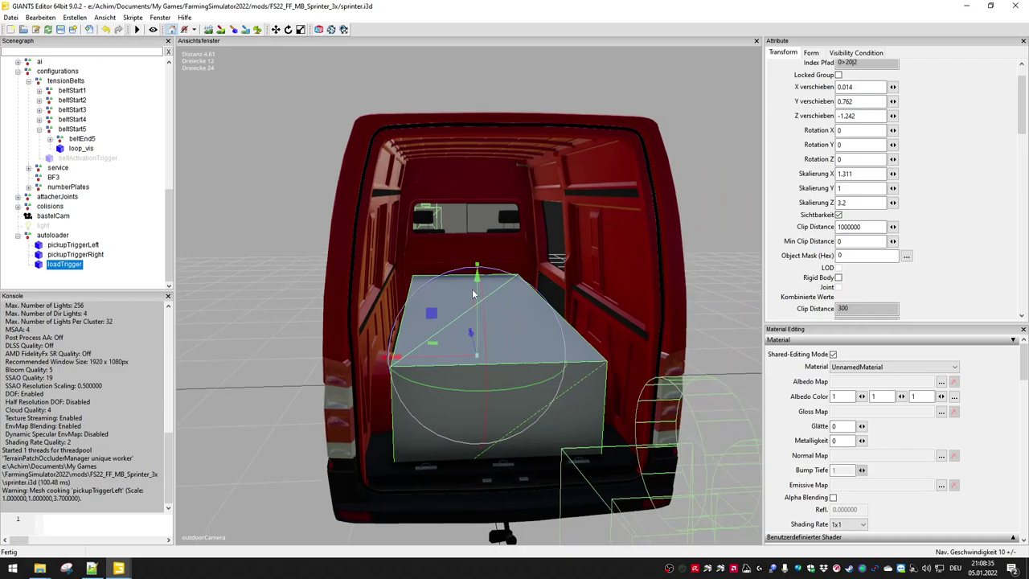
pyautogui.moveTo(476, 277); pyautogui.dragTo(460, 202)
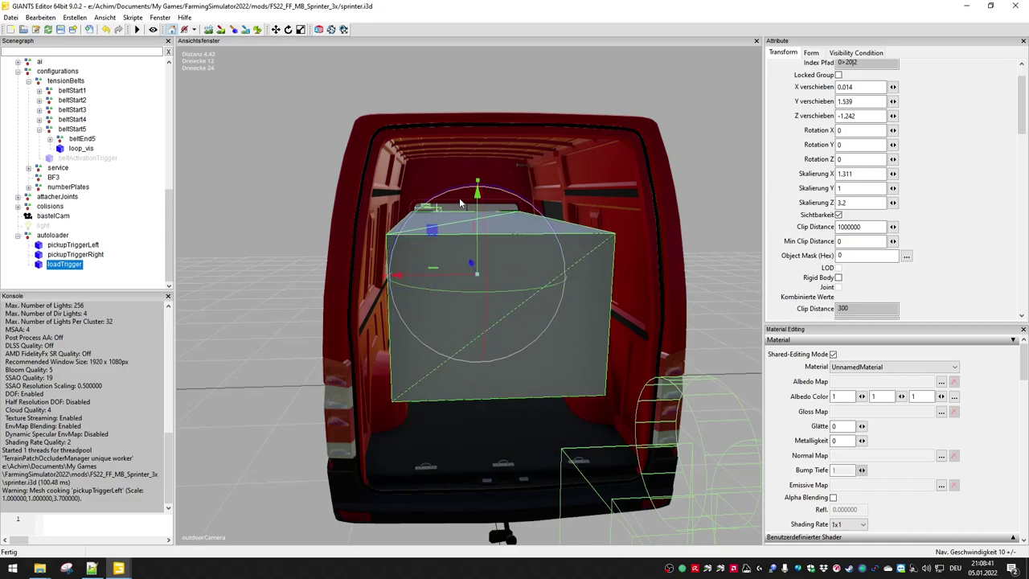
pyautogui.moveTo(247, 337); pyautogui.dragTo(254, 319, button='middle')
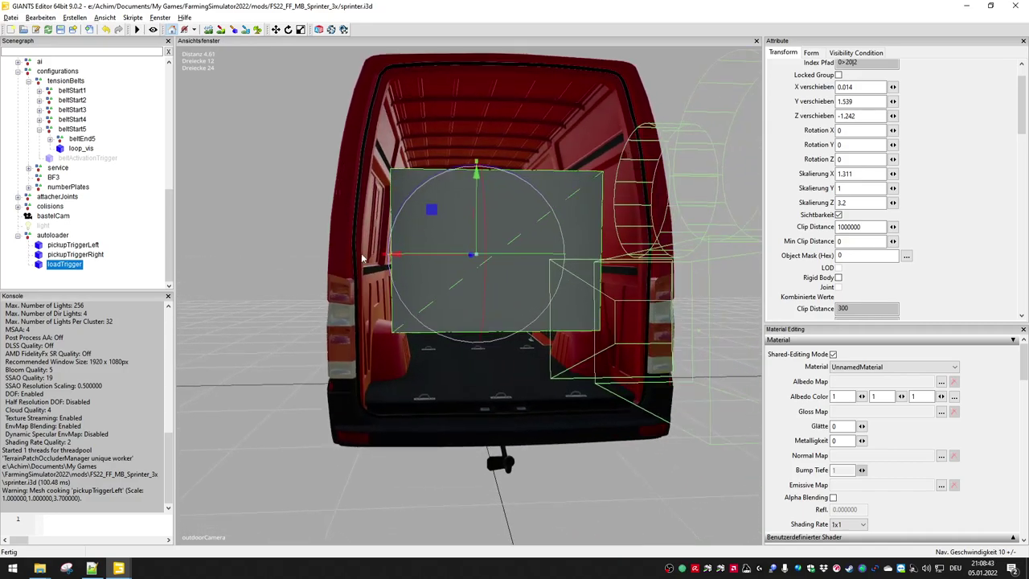
pyautogui.keyDown('alt'); pyautogui.moveTo(476, 176); pyautogui.dragTo(470, 90); pyautogui.keyUp('alt')
pyautogui.moveTo(478, 187)
pyautogui.keyDown('alt'); pyautogui.mouseDown()
pyautogui.moveTo(481, 178)
pyautogui.moveTo(483, 188)
pyautogui.mouseUp(); pyautogui.keyUp('alt')
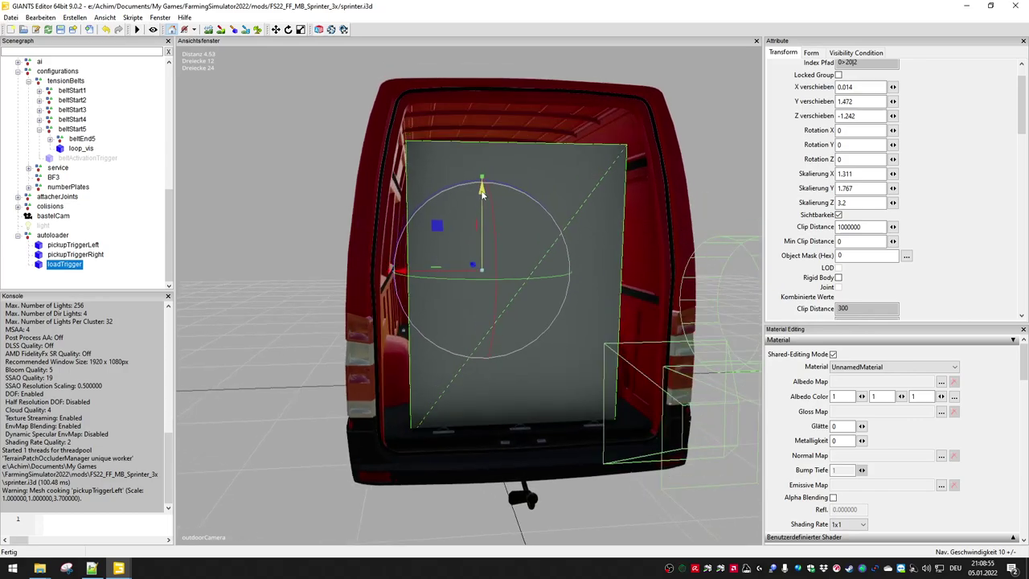
pyautogui.moveTo(480, 185); pyautogui.dragTo(341, 260, button='middle')
pyautogui.moveTo(249, 306); pyautogui.dragTo(274, 286, button='middle')
pyautogui.moveTo(486, 184); pyautogui.dragTo(485, 177)
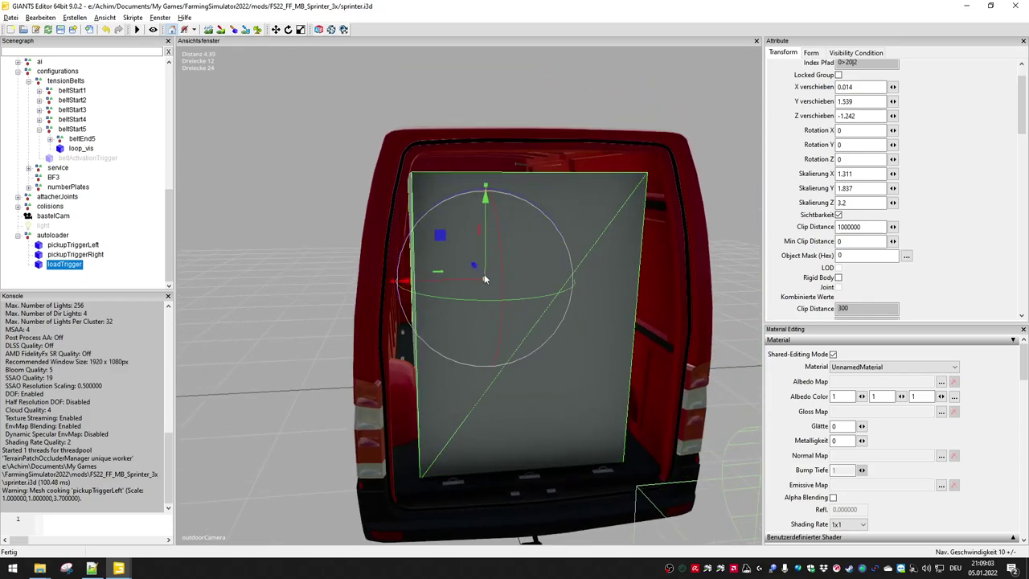
pyautogui.press('alt')
pyautogui.moveTo(483, 199); pyautogui.dragTo(484, 191)
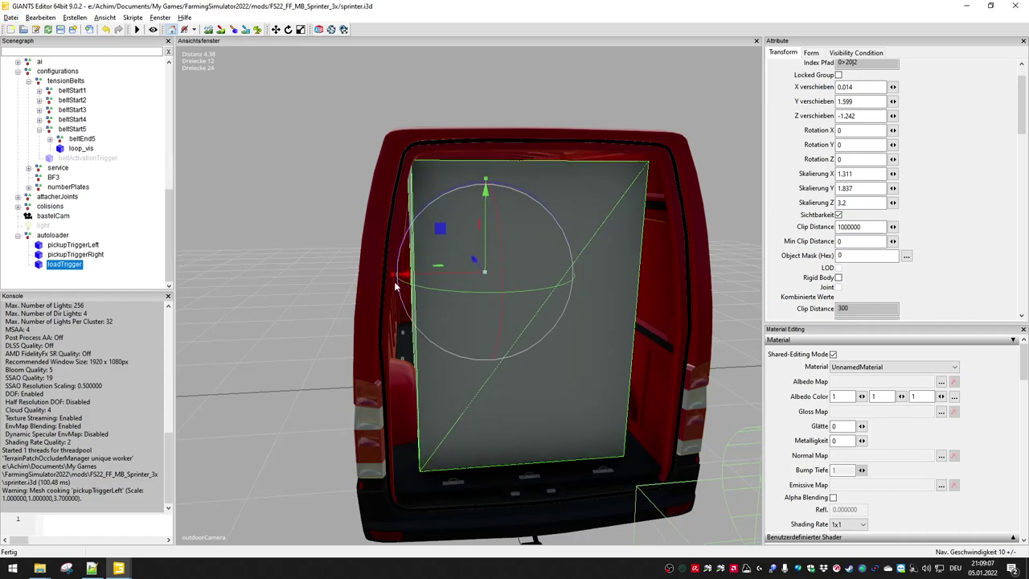
pyautogui.moveTo(315, 331)
pyautogui.mouseDown(button='middle')
pyautogui.moveTo(292, 328)
pyautogui.moveTo(273, 344)
pyautogui.moveTo(253, 330)
pyautogui.moveTo(317, 336)
pyautogui.moveTo(307, 329)
pyautogui.mouseUp(button='middle')
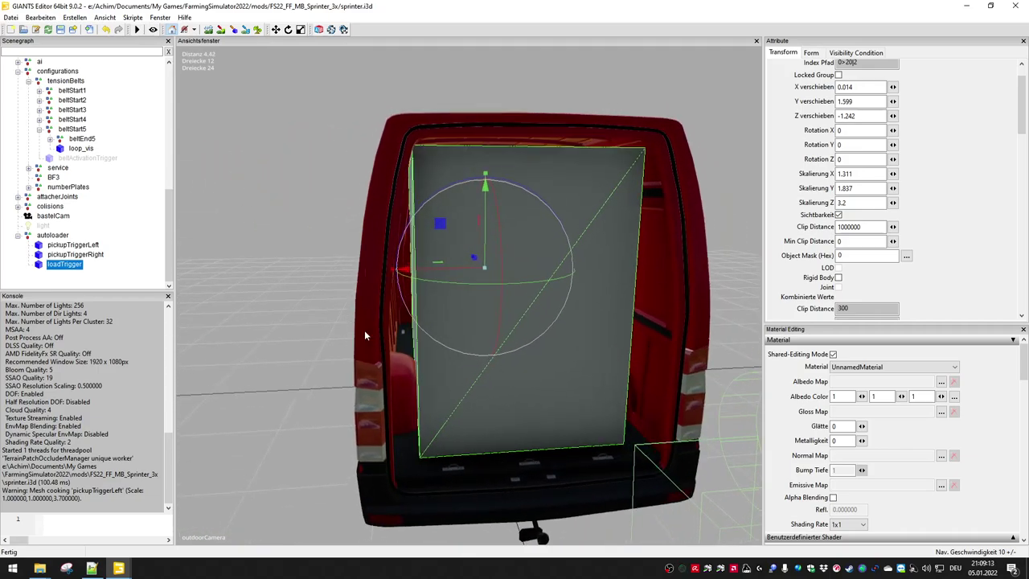
# - Round loadTrigger's scale to 1.8 in Y and 1.31 in X
pyautogui.scroll(-2, 531, 281)
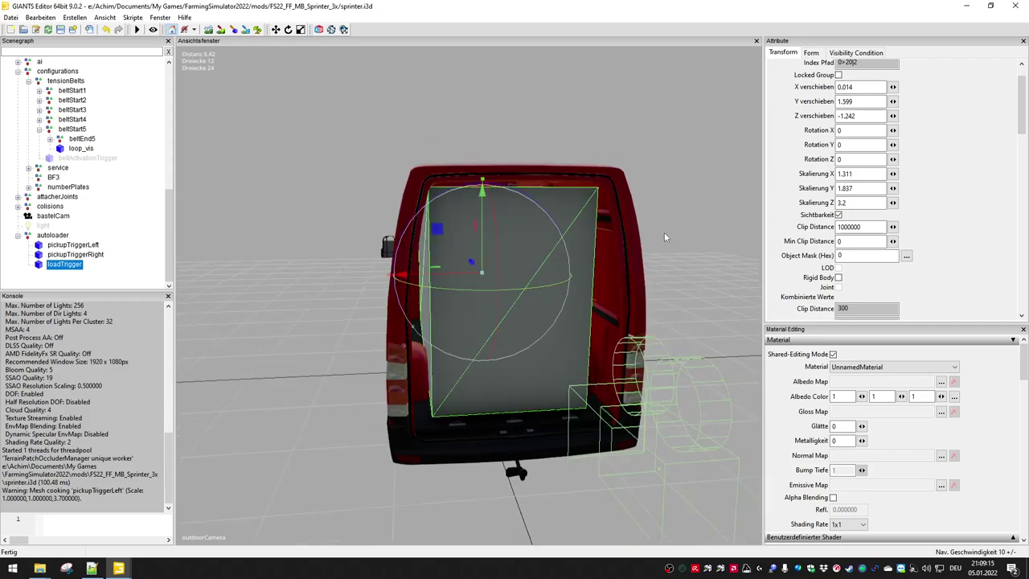
pyautogui.doubleClick(853, 203)
pyautogui.doubleClick(860, 188)
pyautogui.write('1.8')
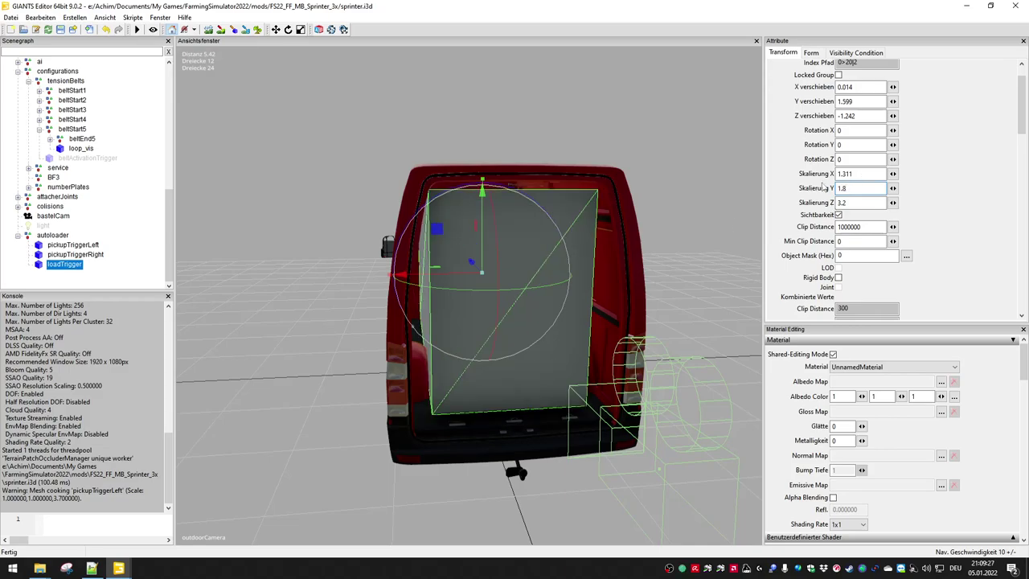
pyautogui.hotkey('alt', 'Tab')
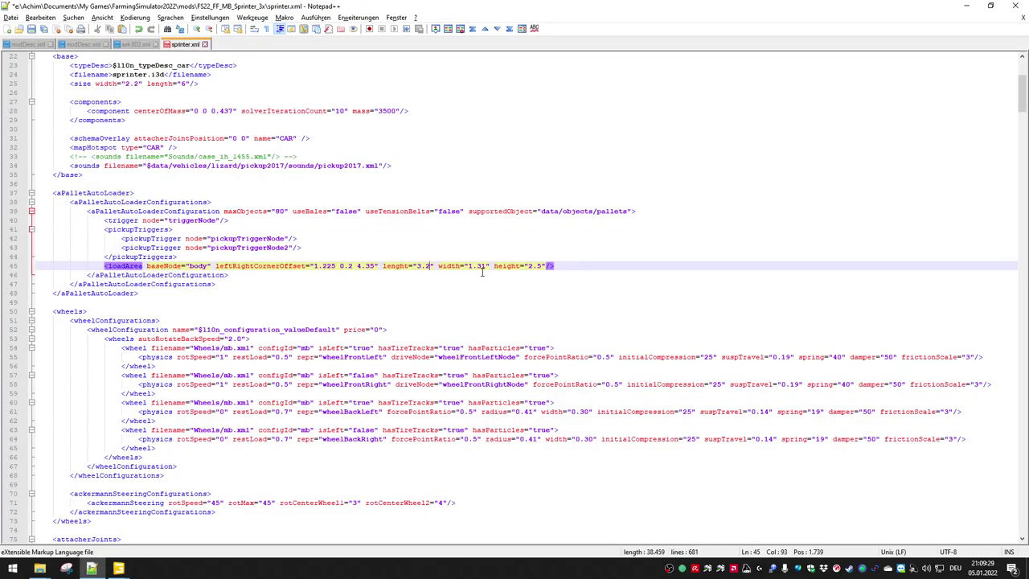
pyautogui.hotkey('alt', 'Tab')
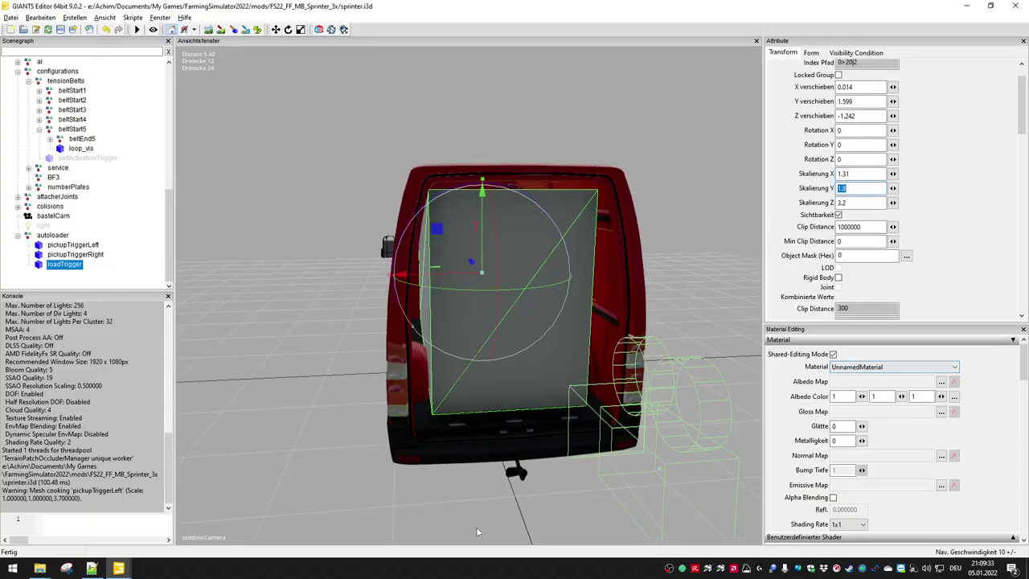
pyautogui.moveTo(508, 446); pyautogui.dragTo(448, 486, button='middle')
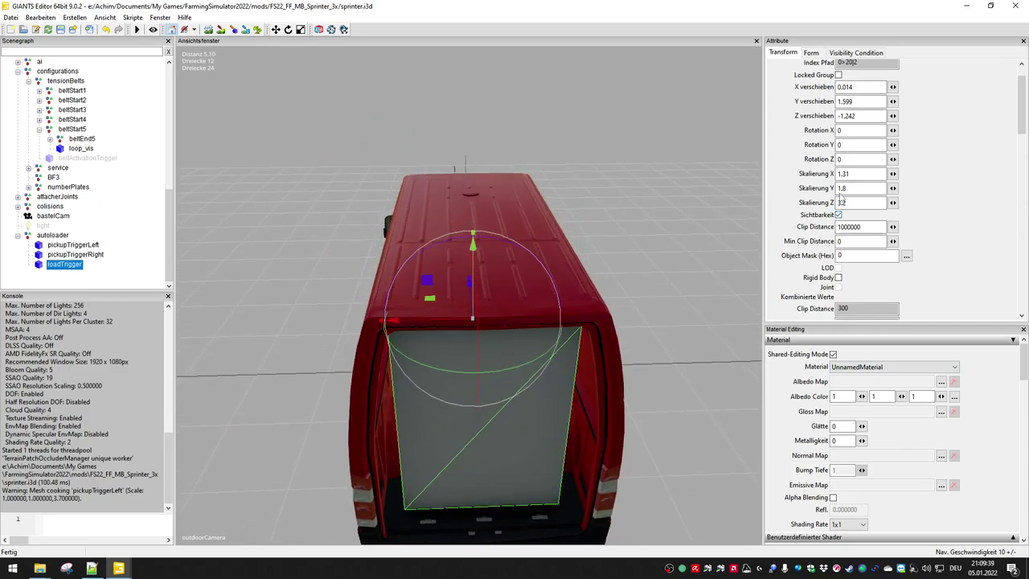
# - Switch to sprinter.xml in Notepad++ and set the loadArea height to 1.8
pyautogui.hotkey('alt', 'Tab')
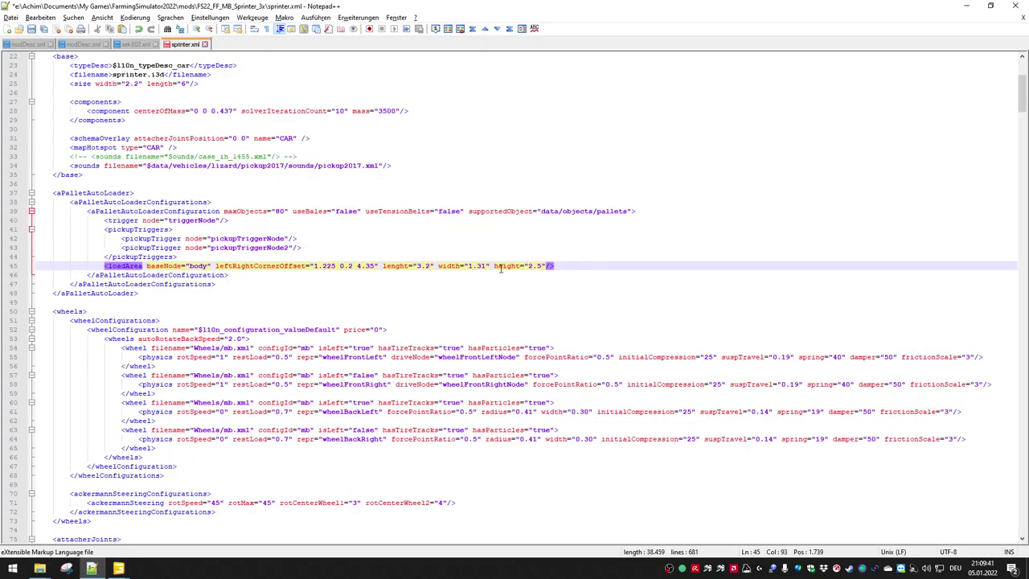
pyautogui.moveTo(531, 265); pyautogui.dragTo(543, 265)
pyautogui.press('BackSpace')
pyautogui.press('BackSpace')
pyautogui.write('1.8')
# - Return to GIANTS Editor and center loadTrigger across the van by setting its X translation to 0
pyautogui.hotkey('alt', 'Tab')
pyautogui.moveTo(662, 410); pyautogui.dragTo(669, 385, button='middle')
pyautogui.scroll(-1, 669, 390)
pyautogui.scroll(2, 669, 390)
pyautogui.scroll(-2, 669, 385)
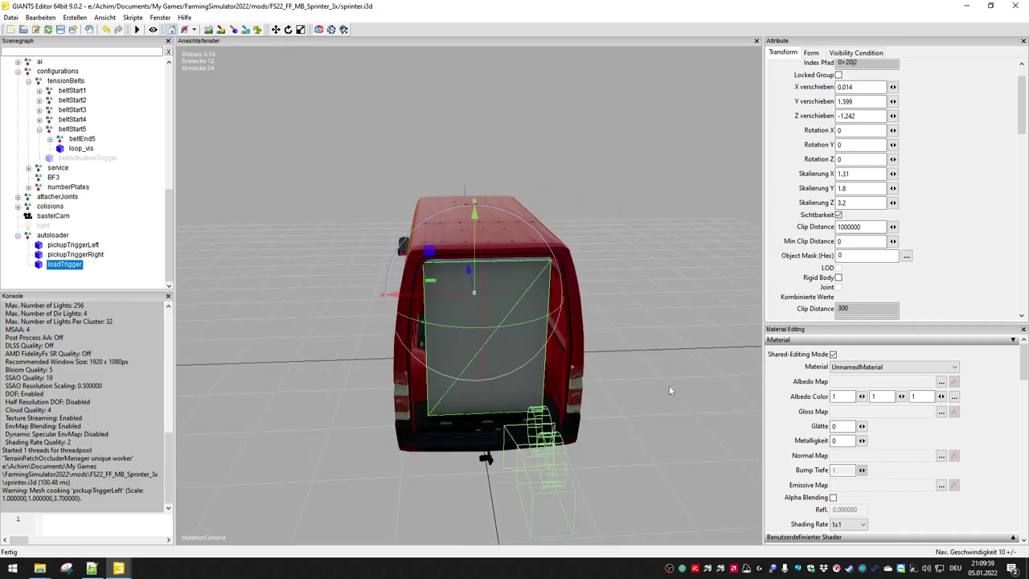
pyautogui.moveTo(668, 384); pyautogui.dragTo(652, 403, button='middle')
pyautogui.doubleClick(858, 87)
pyautogui.write('0')
pyautogui.press('Return')
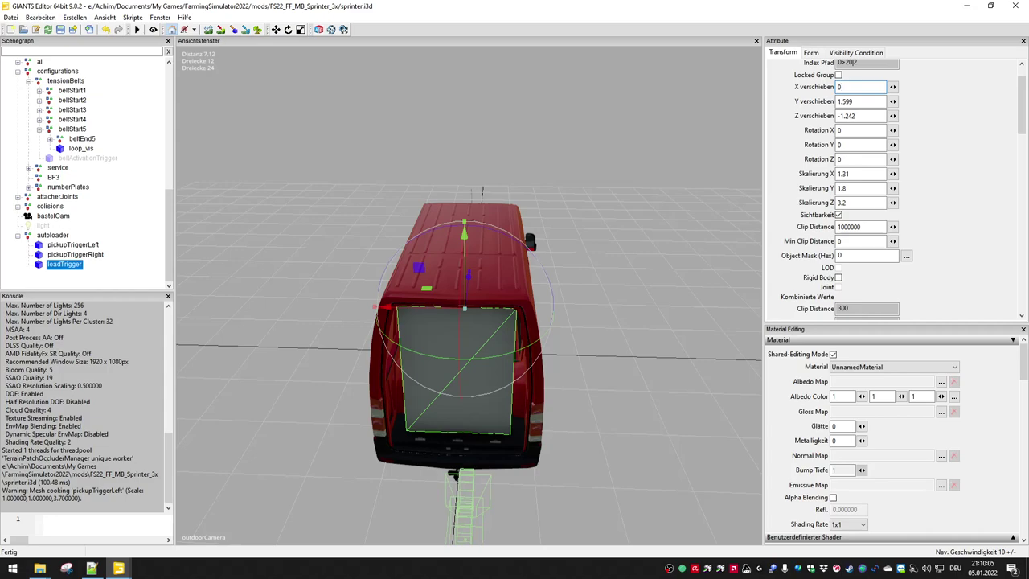
# - Narrow loadTrigger to an X scale of 1.1 so it fits inside the cargo area, and save the scene
pyautogui.doubleClick(868, 96)
pyautogui.moveTo(655, 340); pyautogui.dragTo(667, 313, button='middle')
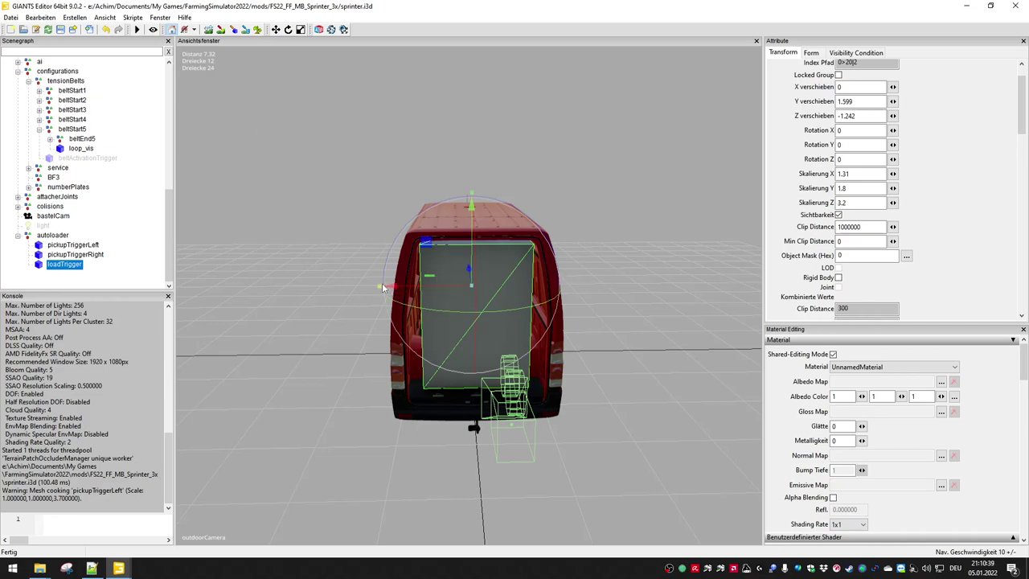
pyautogui.moveTo(381, 289); pyautogui.dragTo(396, 290)
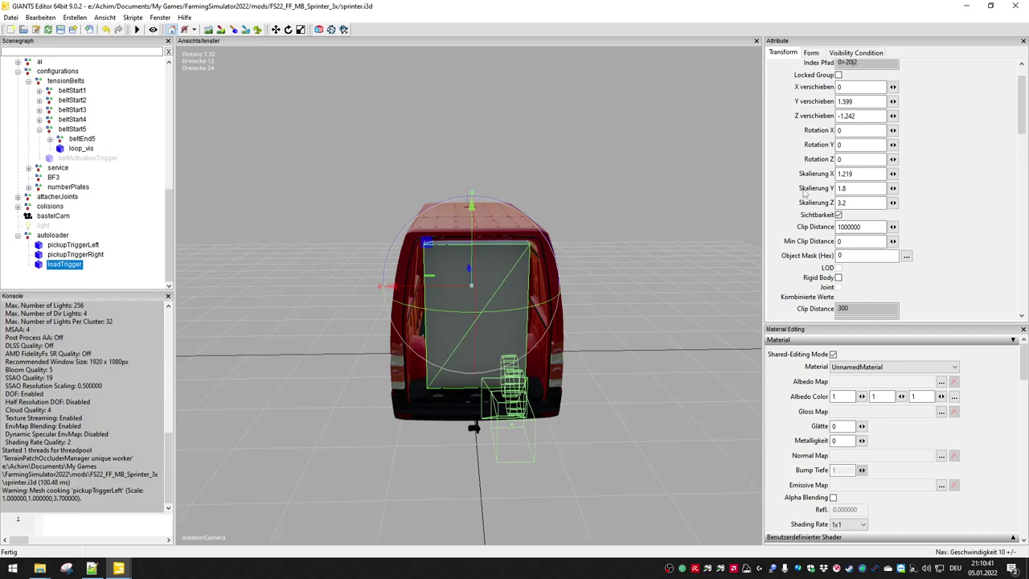
pyautogui.doubleClick(858, 172)
pyautogui.write('1.1')
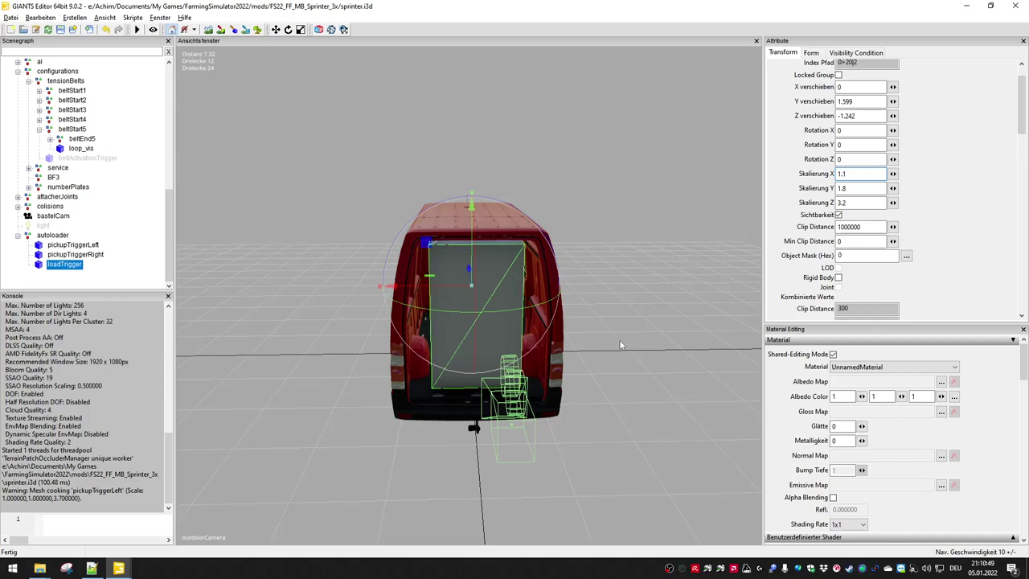
pyautogui.keyDown('alt'); pyautogui.moveTo(618, 339); pyautogui.dragTo(627, 334); pyautogui.keyUp('alt')
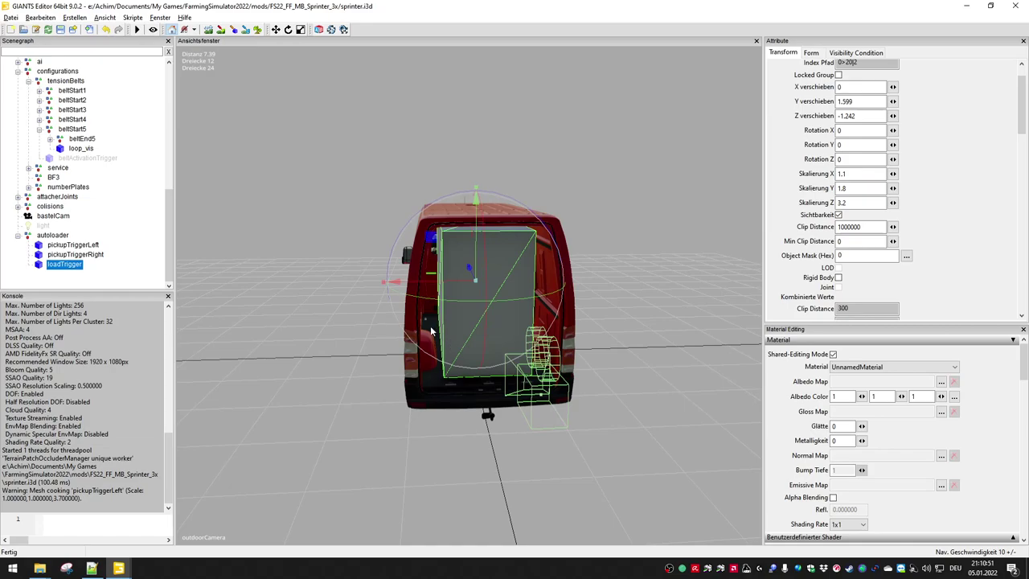
pyautogui.moveTo(613, 336); pyautogui.dragTo(586, 385, button='middle')
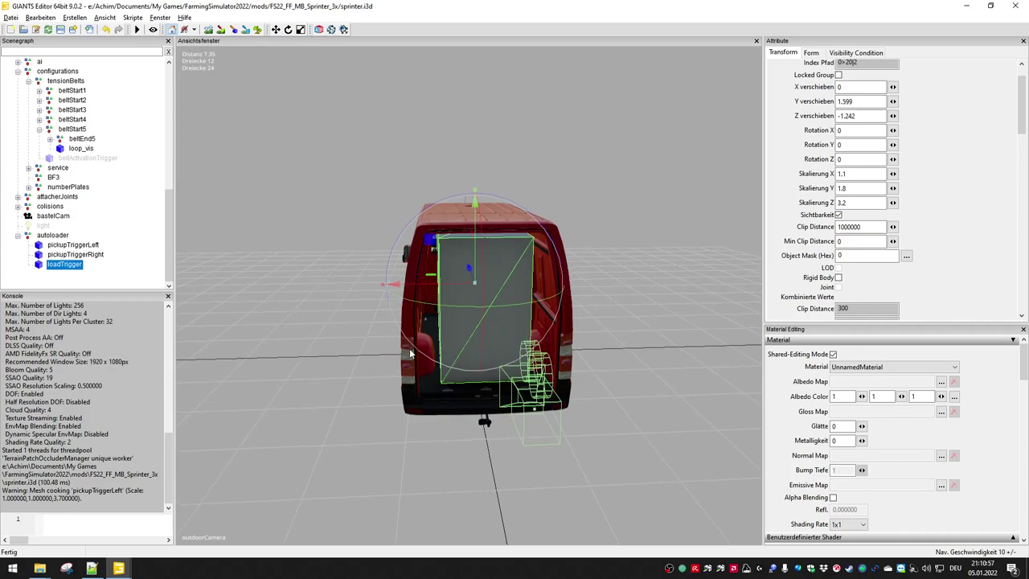
pyautogui.moveTo(608, 381); pyautogui.dragTo(592, 400, button='middle')
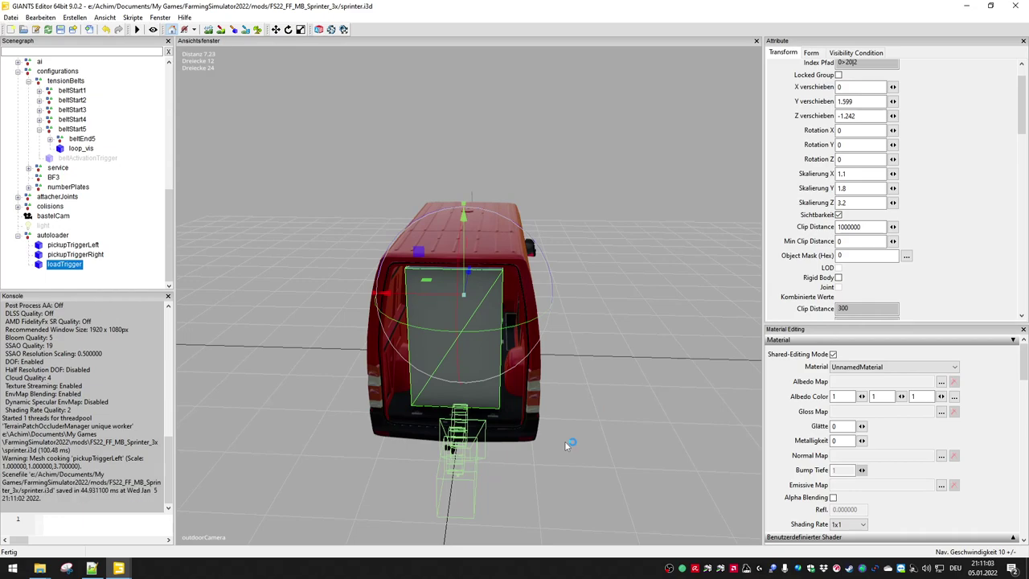
# - Turn loadTrigger into a rigid body
pyautogui.scroll(-4, 574, 419)
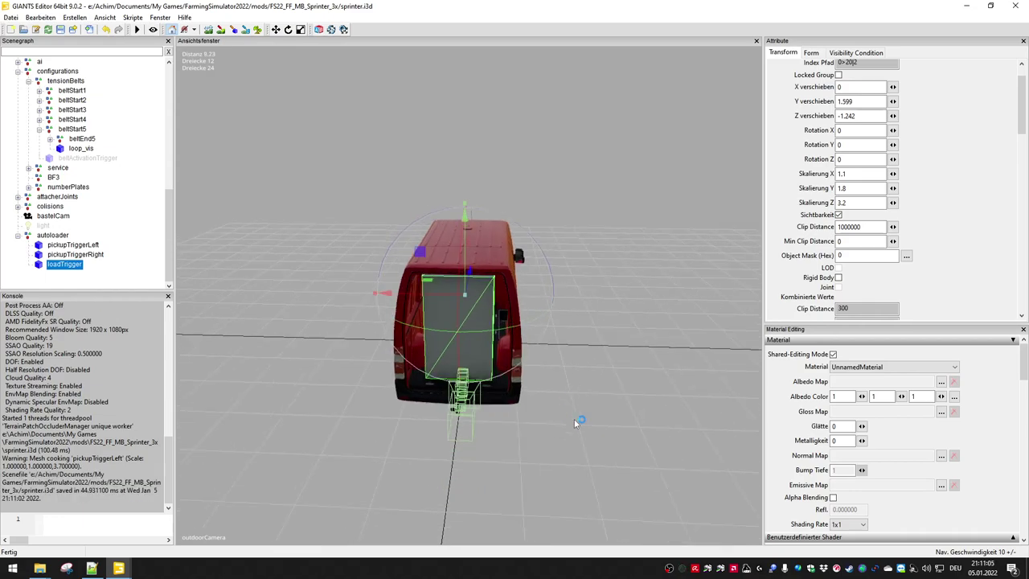
pyautogui.scroll(1, 806, 205)
pyautogui.scroll(-2, 810, 227)
pyautogui.click(837, 245)
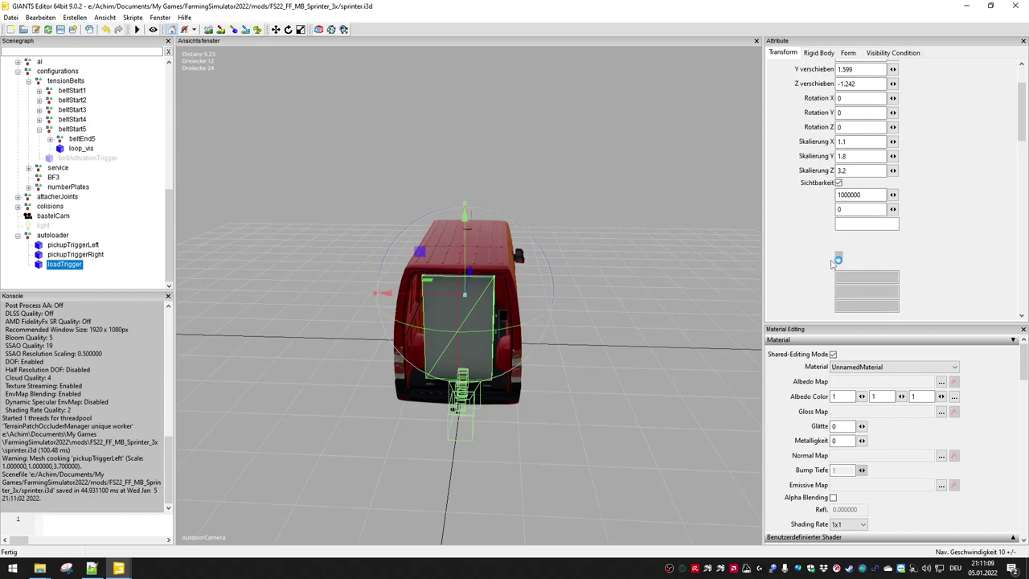
pyautogui.scroll(2, 820, 262)
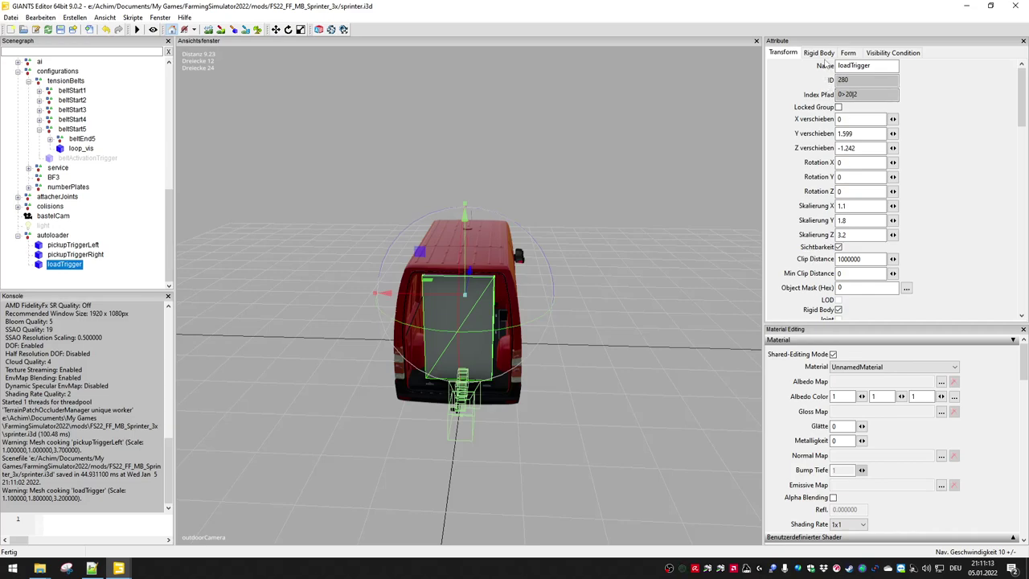
# - Copy the collision mask 41200000 from the rigid body attributes of pickupTriggerRight
pyautogui.click(818, 53)
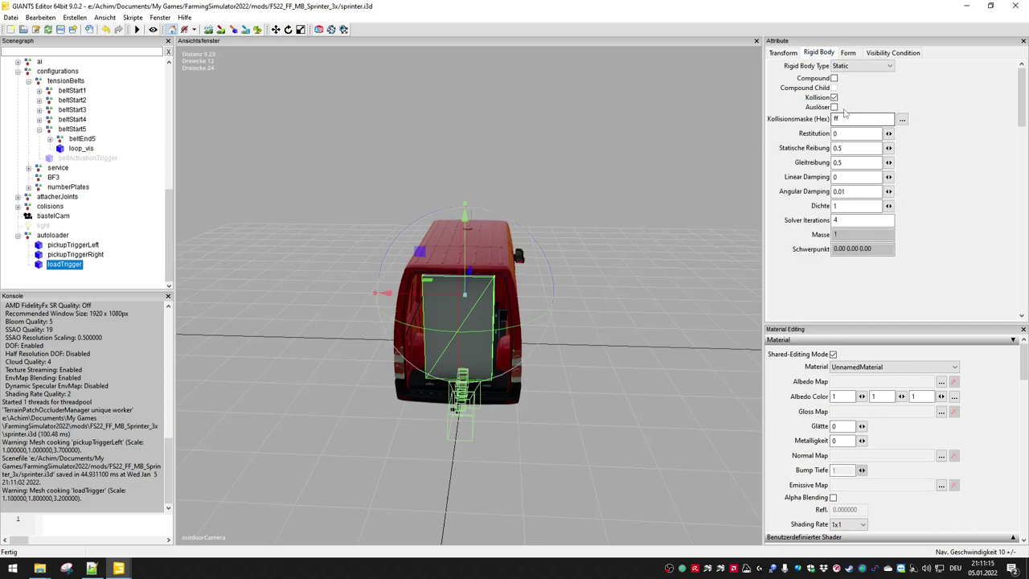
pyautogui.click(76, 254)
pyautogui.doubleClick(835, 118)
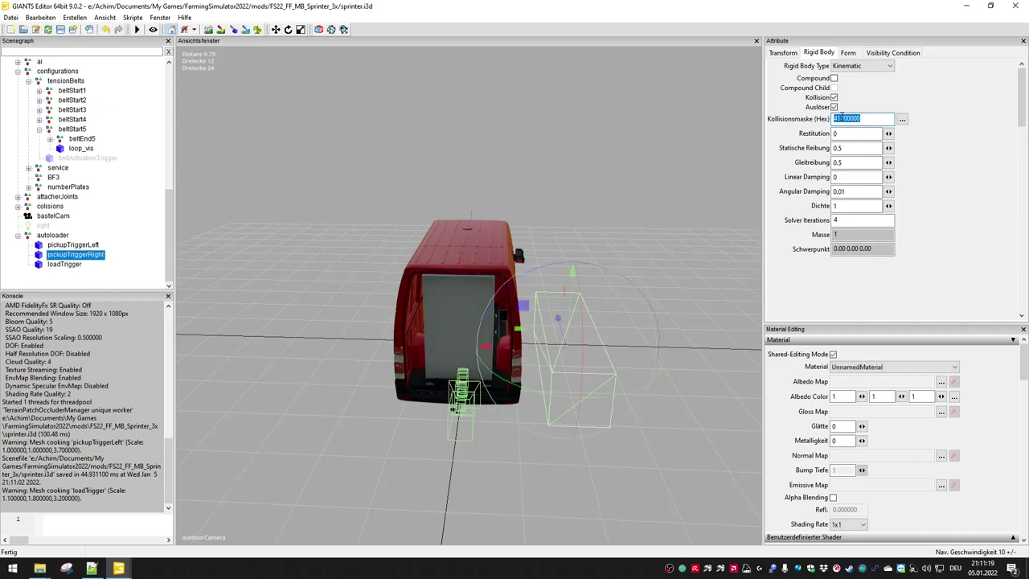
pyautogui.rightClick(840, 118)
pyautogui.click(871, 150)
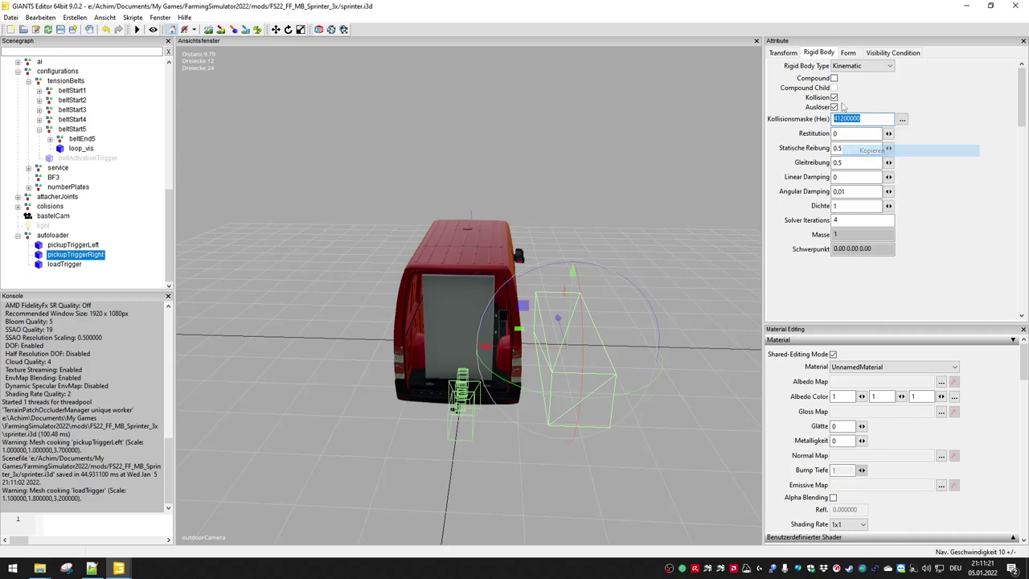
# - Make loadTrigger a Kinematic rigid body, enable Auslöser, and paste 41200000 as its collision mask
pyautogui.click(64, 264)
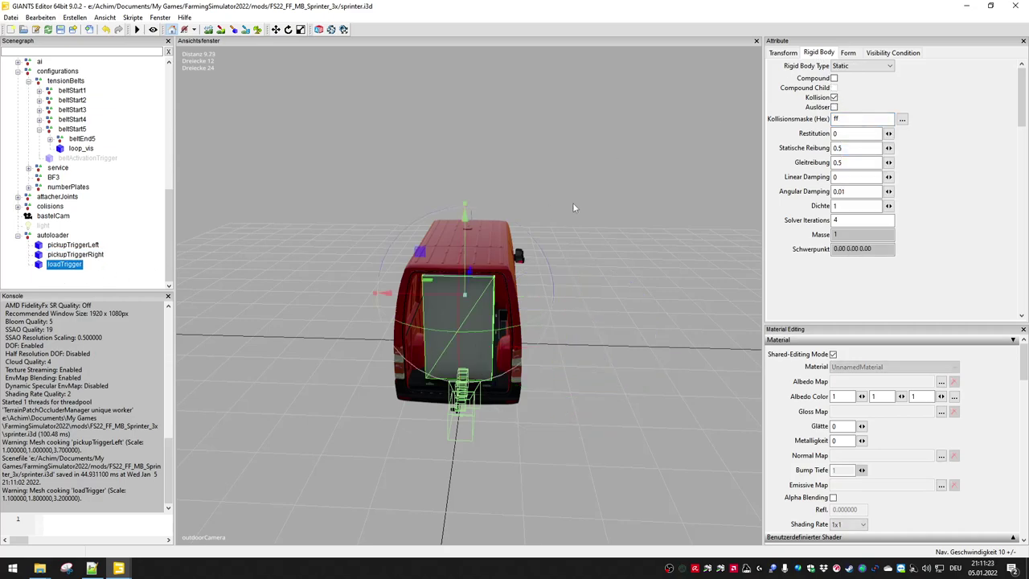
pyautogui.click(845, 66)
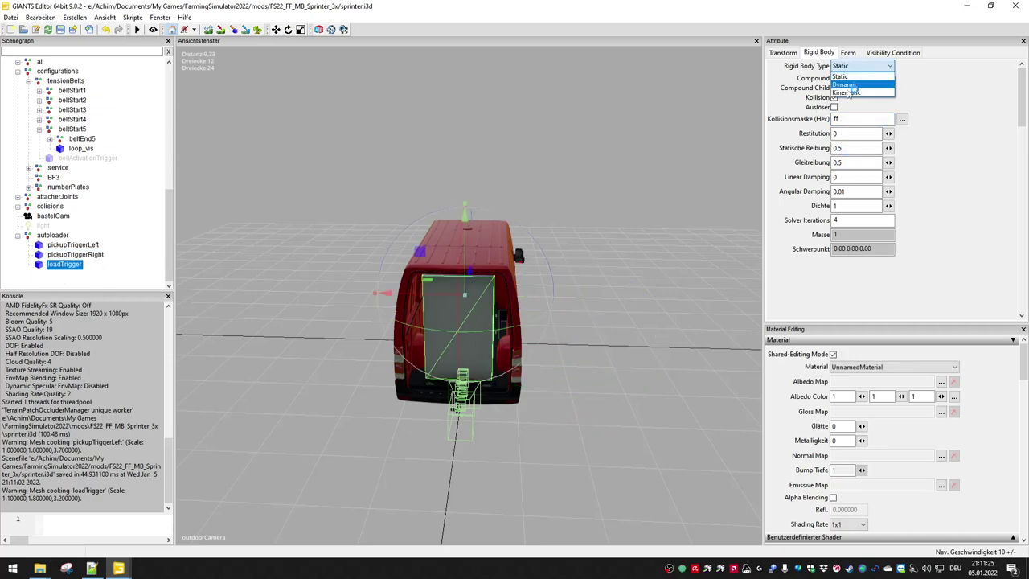
pyautogui.click(850, 91)
pyautogui.click(834, 107)
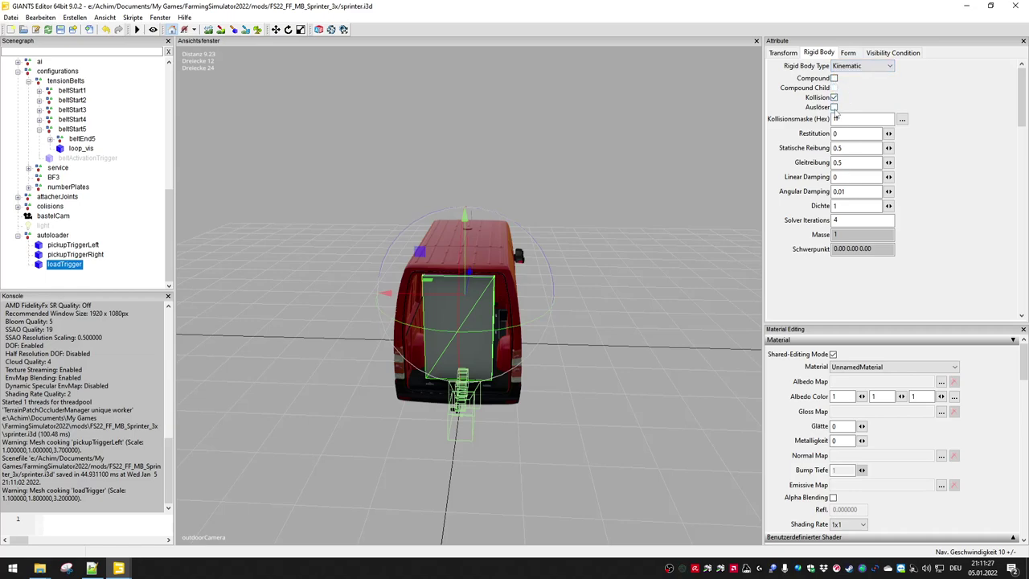
pyautogui.doubleClick(836, 119)
pyautogui.hotkey('ctrl', 'v')
pyautogui.press('Tab')
pyautogui.press('Tab')
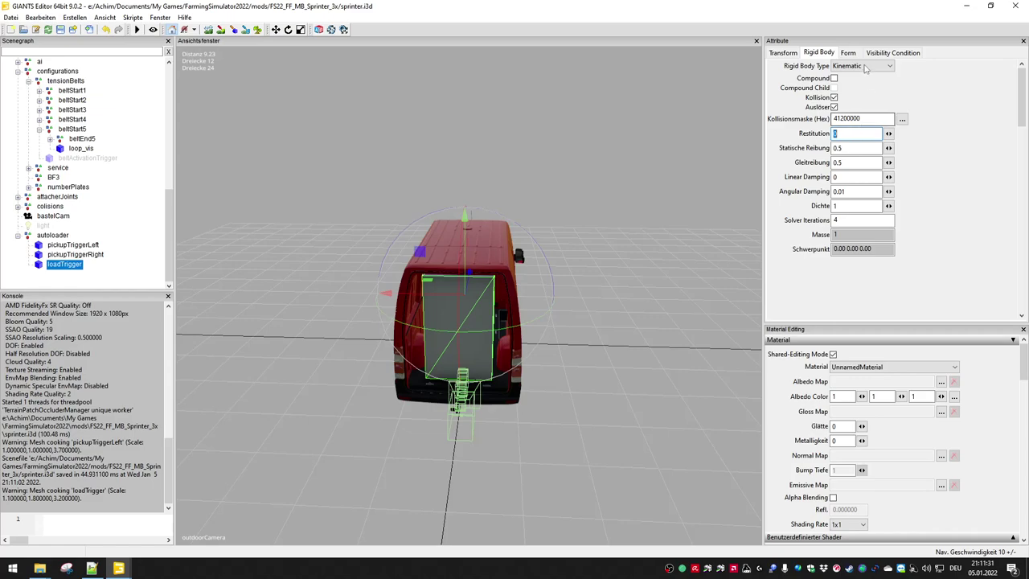
# - Enable Cast Shadowmap, Schattenwurf empfangen and Nicht darstellbar for loadTrigger, and save the scene with the autoloader group selected
pyautogui.click(874, 55)
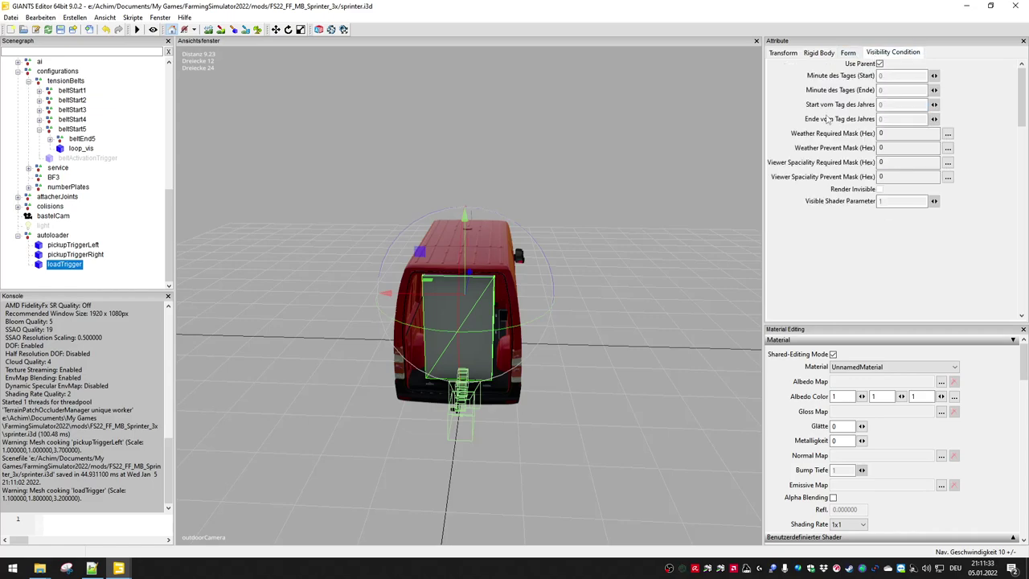
pyautogui.click(848, 53)
pyautogui.click(849, 146)
pyautogui.click(849, 155)
pyautogui.click(849, 165)
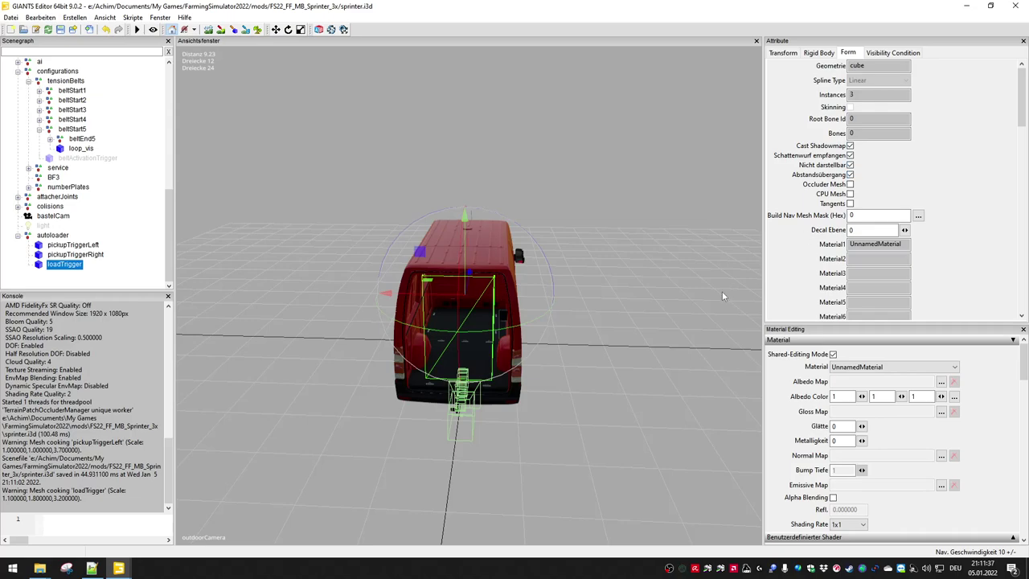
pyautogui.click(53, 235)
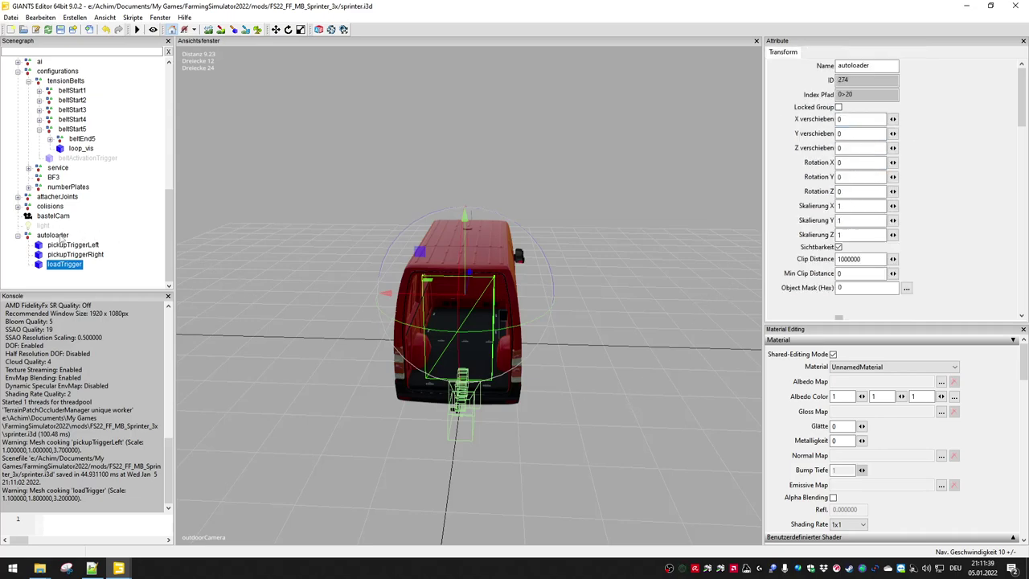
pyautogui.hotkey('ctrl', 's')
# - Examine the autoloader group and its pickup and load triggers around the van from several angles
pyautogui.keyDown('alt'); pyautogui.moveTo(449, 477); pyautogui.dragTo(466, 418); pyautogui.keyUp('alt')
pyautogui.moveTo(468, 422); pyautogui.dragTo(483, 312, button='middle')
pyautogui.moveTo(466, 440)
pyautogui.mouseDown(button='middle')
pyautogui.moveTo(471, 451)
pyautogui.moveTo(454, 459)
pyautogui.moveTo(445, 408)
pyautogui.moveTo(474, 445)
pyautogui.mouseUp(button='middle')
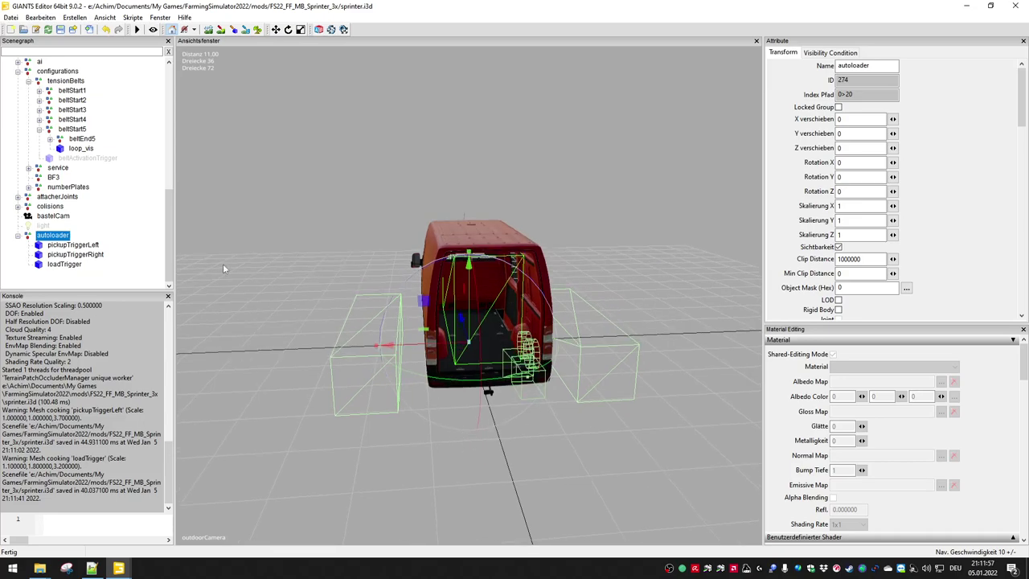
pyautogui.click(64, 264)
pyautogui.click(63, 235)
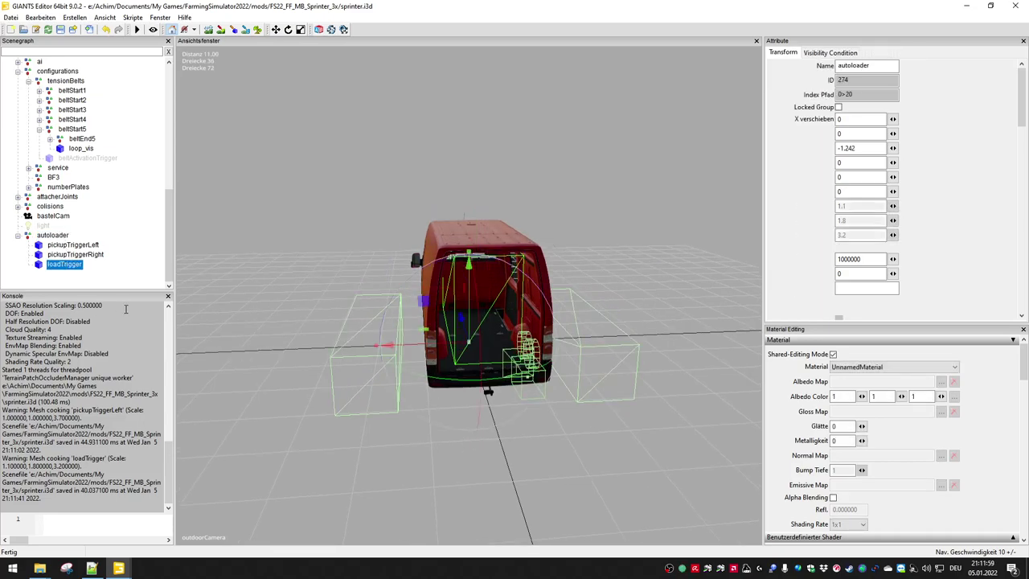
pyautogui.moveTo(284, 379); pyautogui.dragTo(365, 437, button='middle')
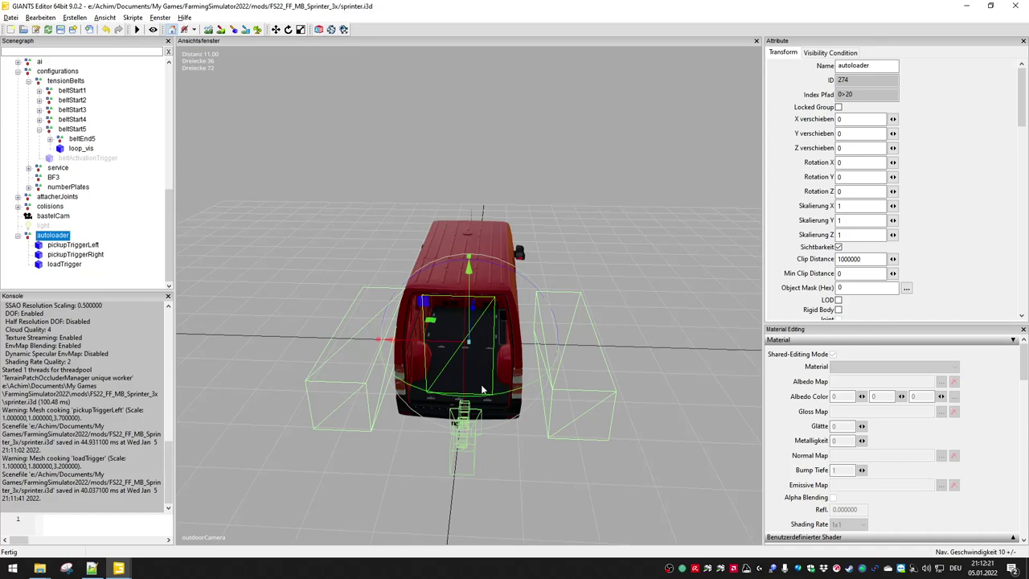
pyautogui.moveTo(493, 365); pyautogui.dragTo(547, 275, button='middle')
pyautogui.moveTo(579, 445); pyautogui.dragTo(546, 444, button='middle')
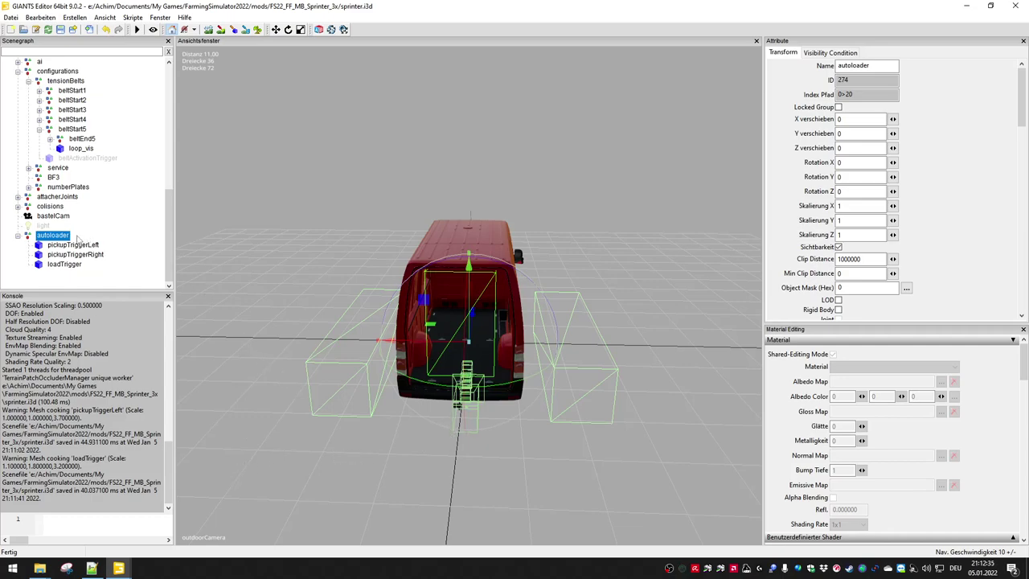
pyautogui.click(57, 256)
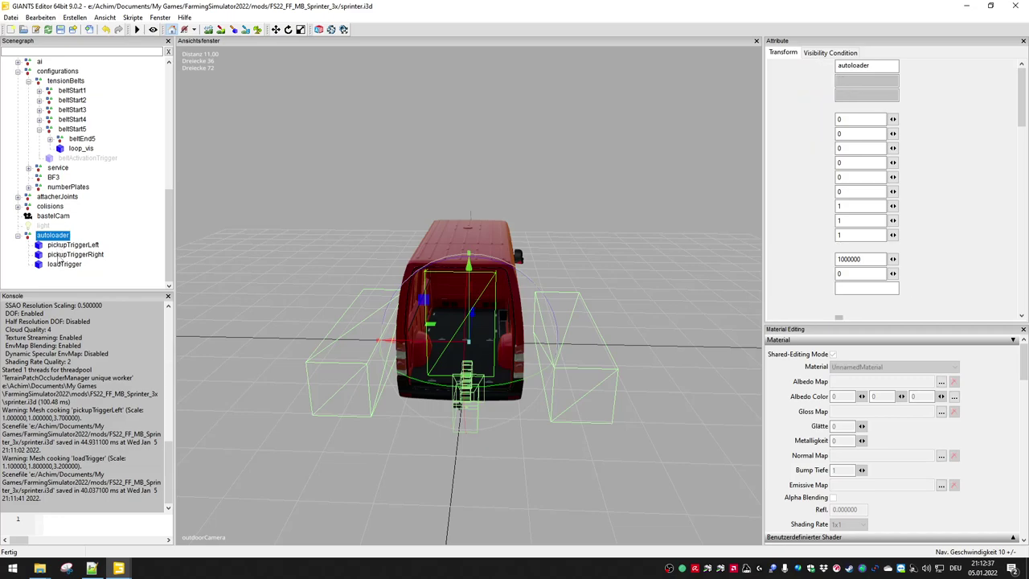
pyautogui.click(58, 265)
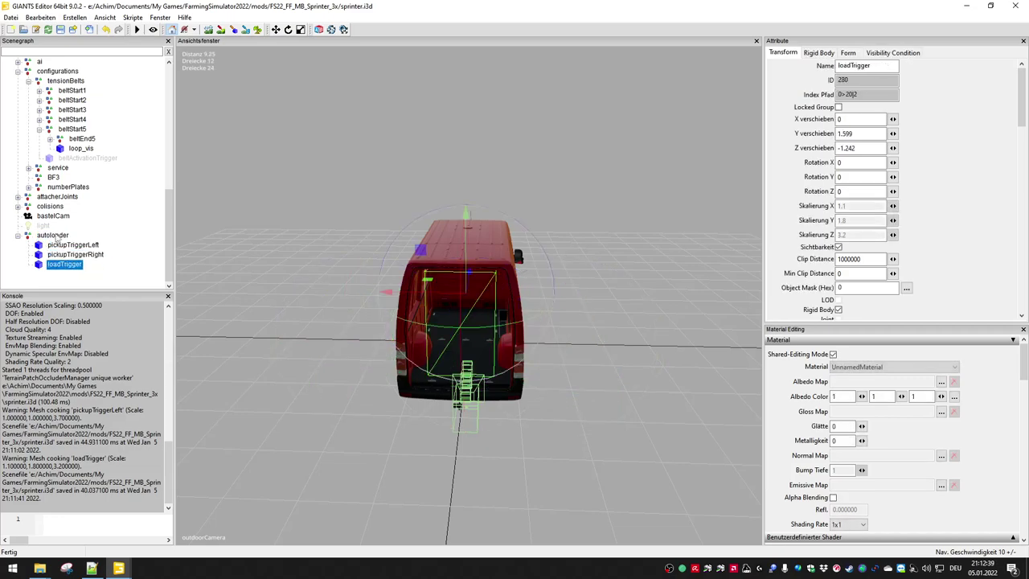
pyautogui.click(53, 235)
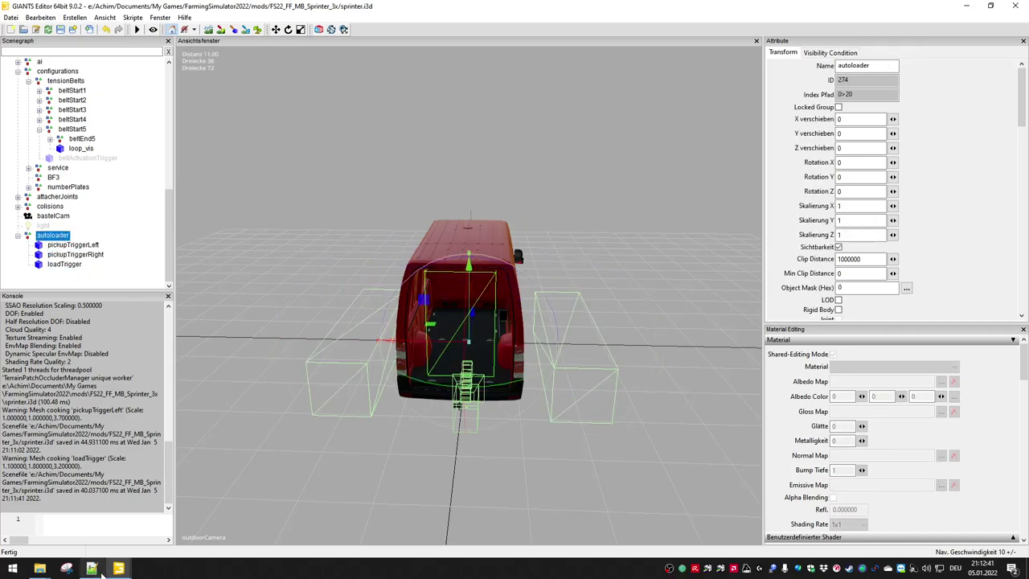
# - Switch to sprinter.xml in Notepad++, check the trigger, pickupTrigger and baseNode names in the aPalletAutoLoader block, and save the file
pyautogui.click(93, 569)
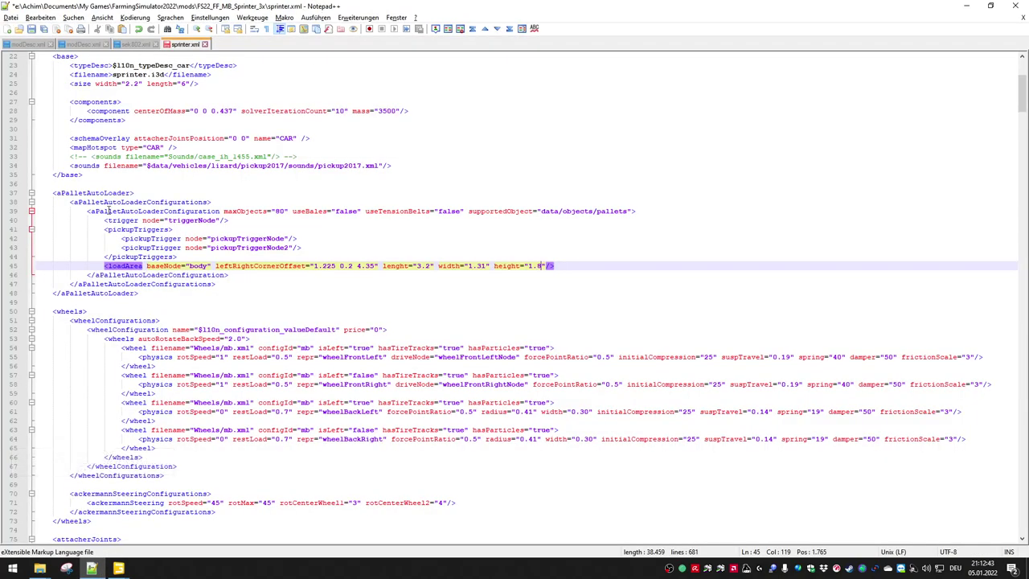
pyautogui.doubleClick(195, 219)
pyautogui.doubleClick(229, 239)
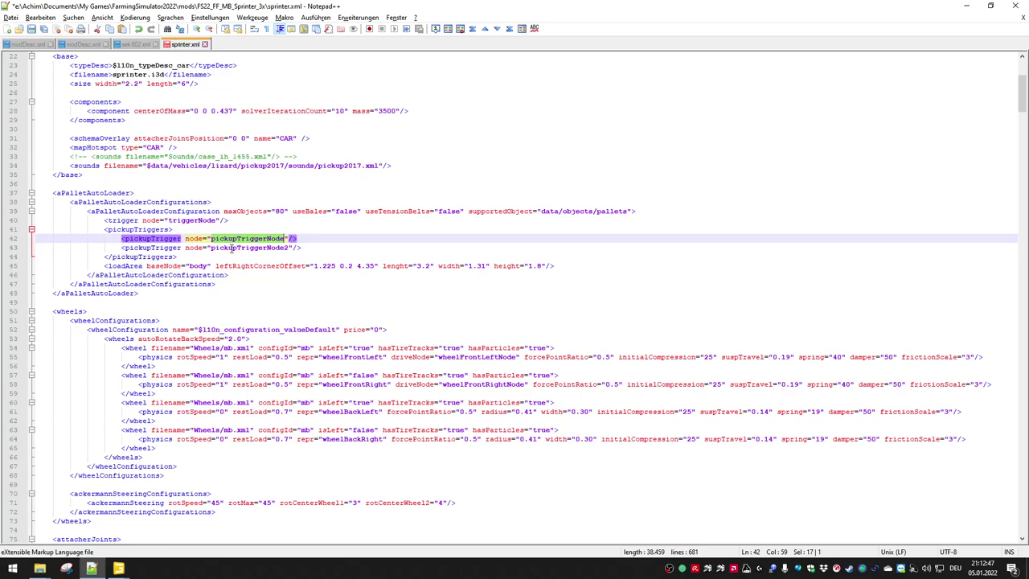
pyautogui.doubleClick(231, 247)
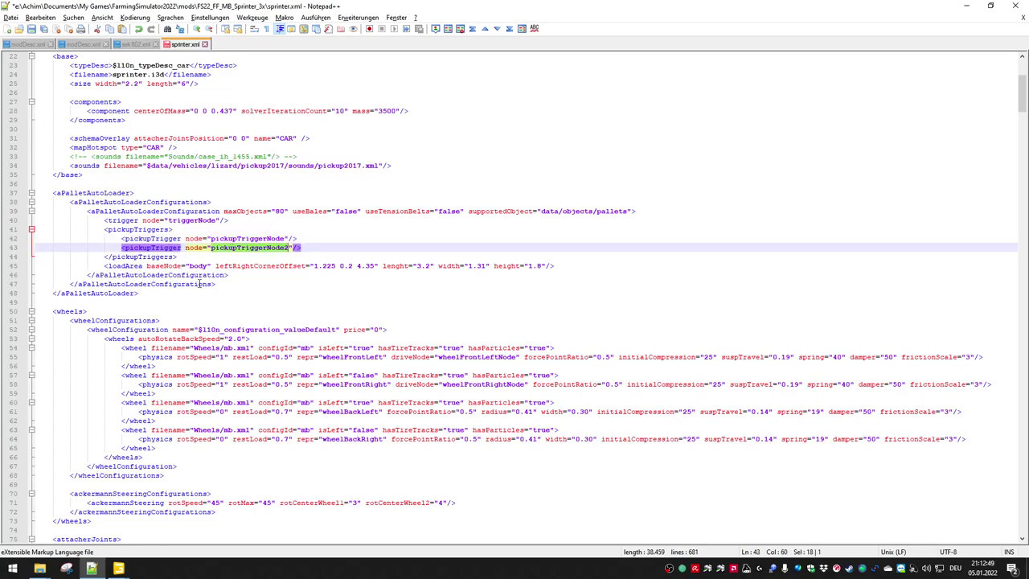
pyautogui.doubleClick(196, 266)
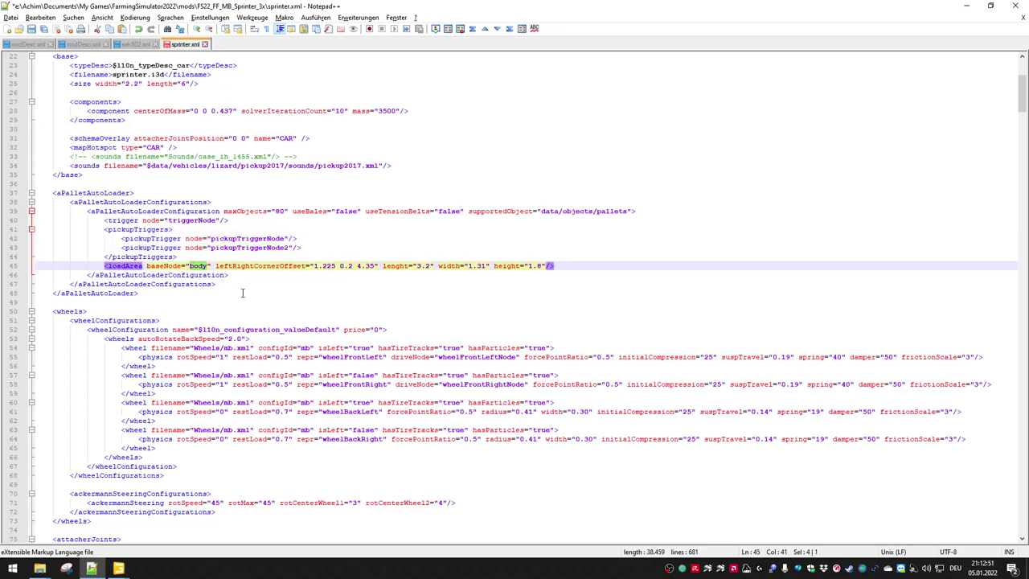
pyautogui.hotkey('ctrl', 's')
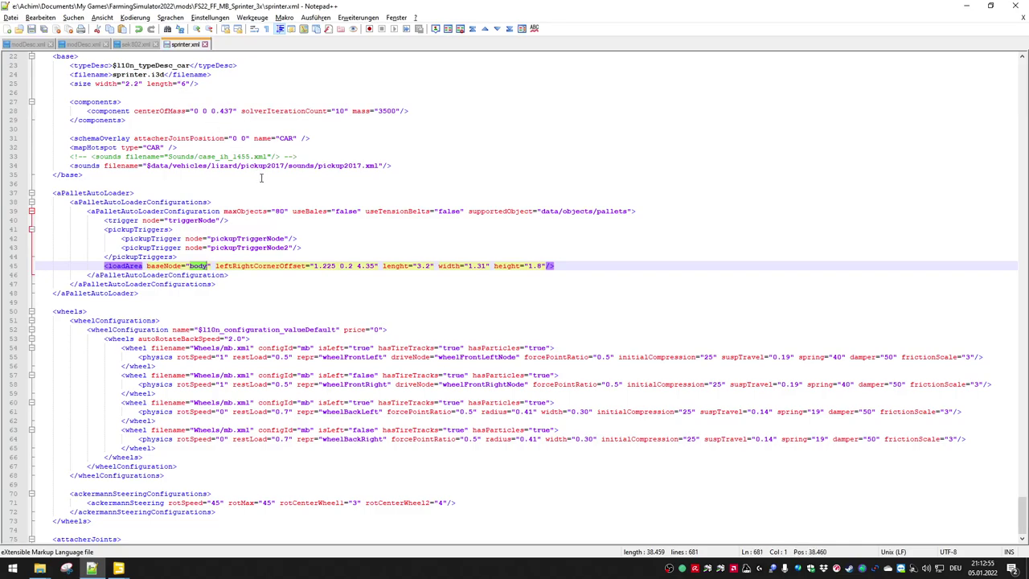
# - Review the i3dMappings section at the end of sprinter.xml, checking how wheelFrontLeftNode maps its id to a node index
pyautogui.hotkey('ctrl', 'End')
pyautogui.scroll(20, 214, 185)
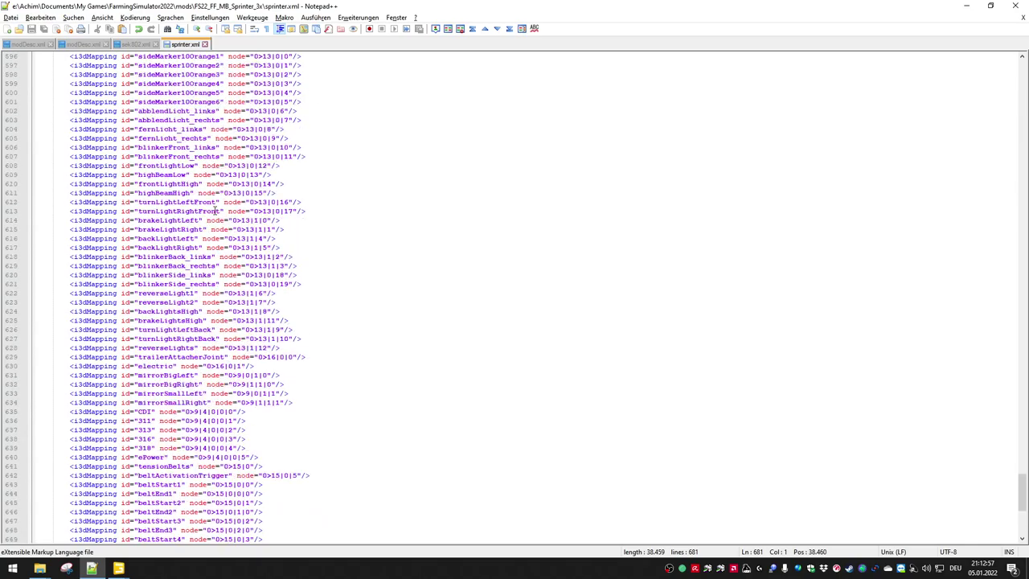
pyautogui.scroll(1, 214, 211)
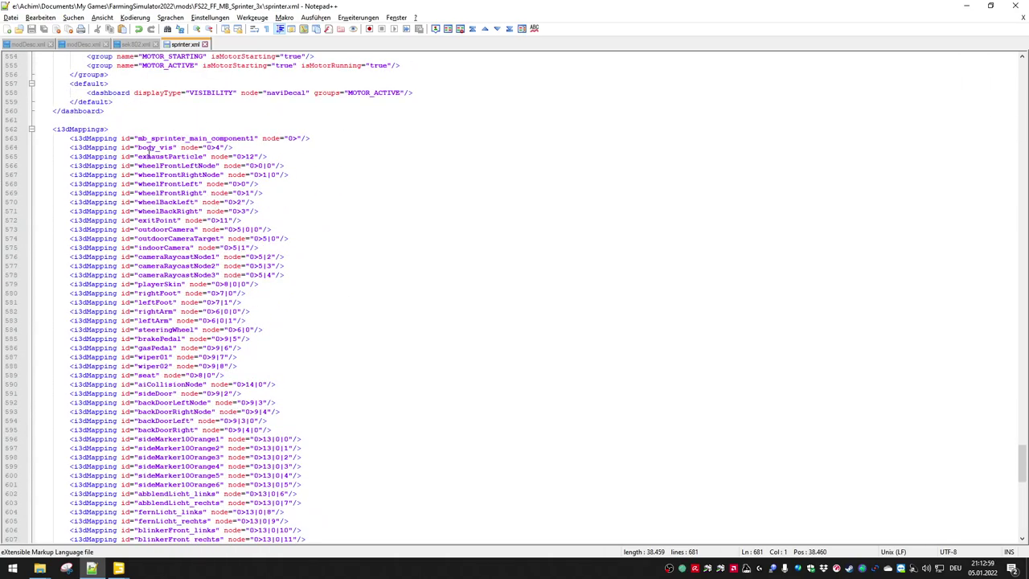
pyautogui.doubleClick(156, 165)
pyautogui.moveTo(247, 166); pyautogui.dragTo(275, 166)
pyautogui.scroll(-20, 277, 238)
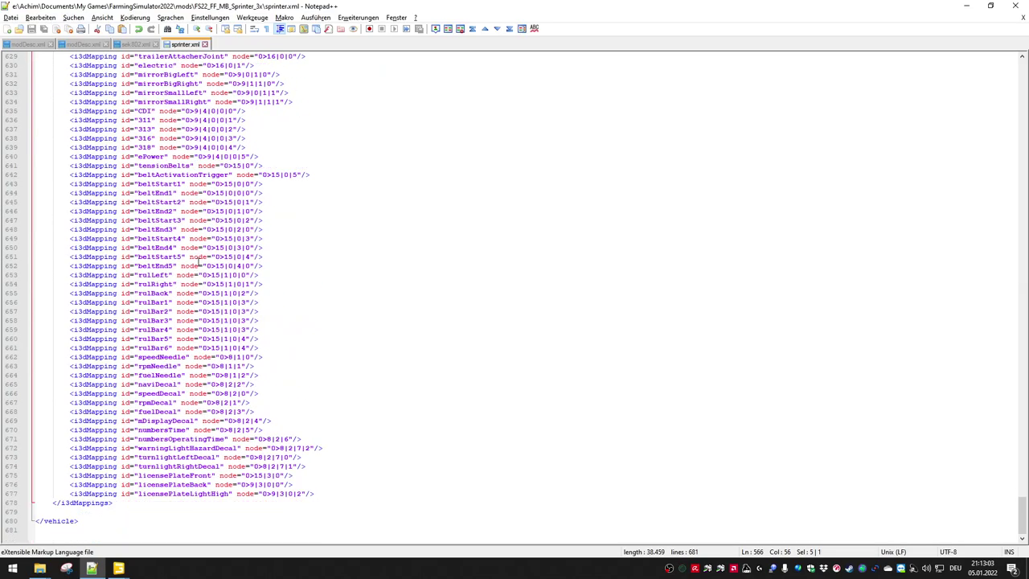
# - In sek802.xml, search for triggerNode from the aPalletAutoLoader block to find its entry in the i3dMappings section
pyautogui.click(145, 45)
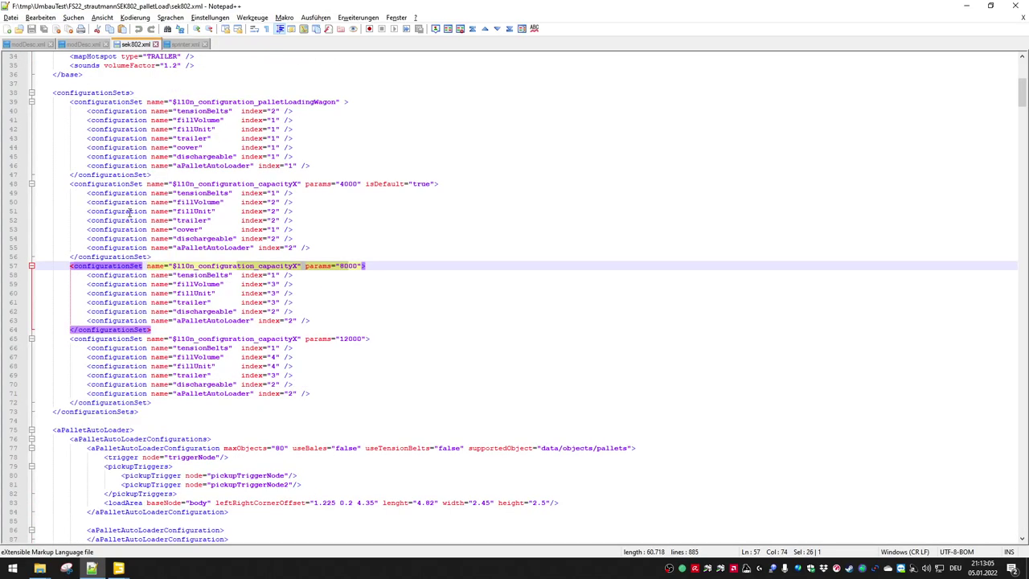
pyautogui.scroll(-9, 193, 245)
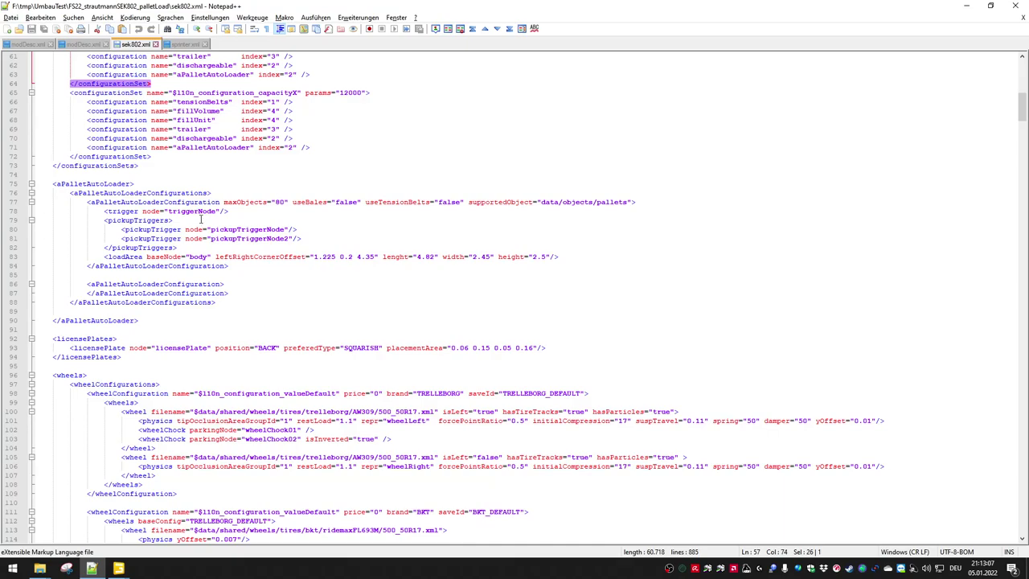
pyautogui.doubleClick(201, 211)
pyautogui.hotkey('ctrl', 'f')
pyautogui.press('Return')
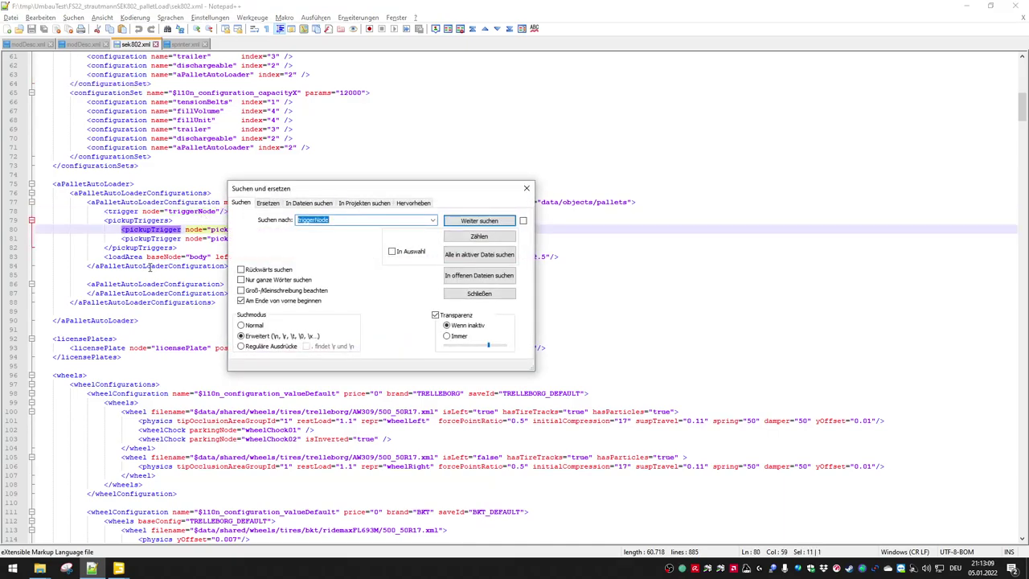
pyautogui.press('Return')
pyautogui.press('Escape')
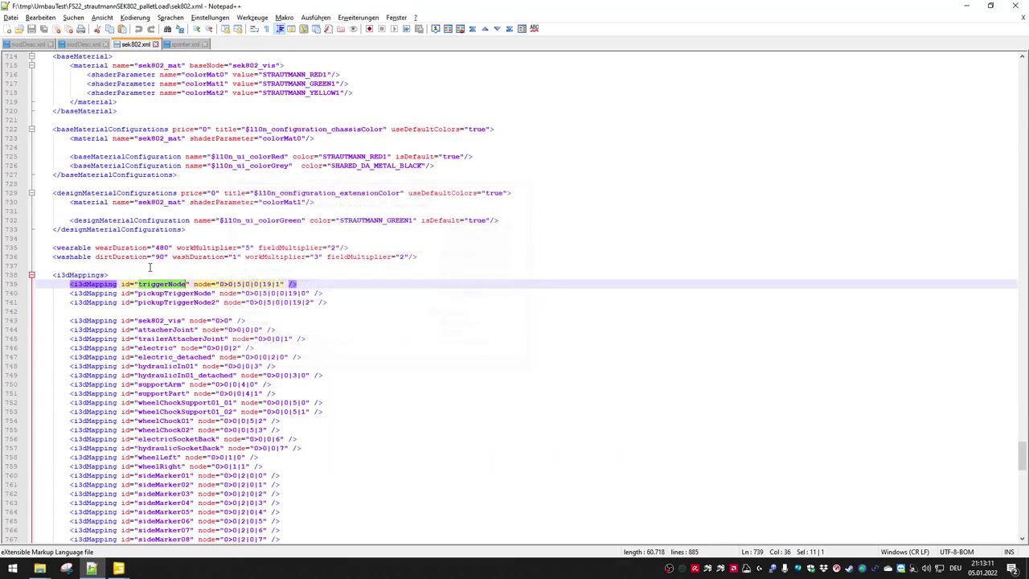
# - Copy the triggerNode, pickupTriggerNode and pickupTriggerNode2 mappings from sek802.xml to the end of the i3dMappings in sprinter.xml
pyautogui.scroll(-1, 219, 256)
pyautogui.moveTo(349, 273); pyautogui.dragTo(348, 249)
pyautogui.hotkey('ctrl', 'c')
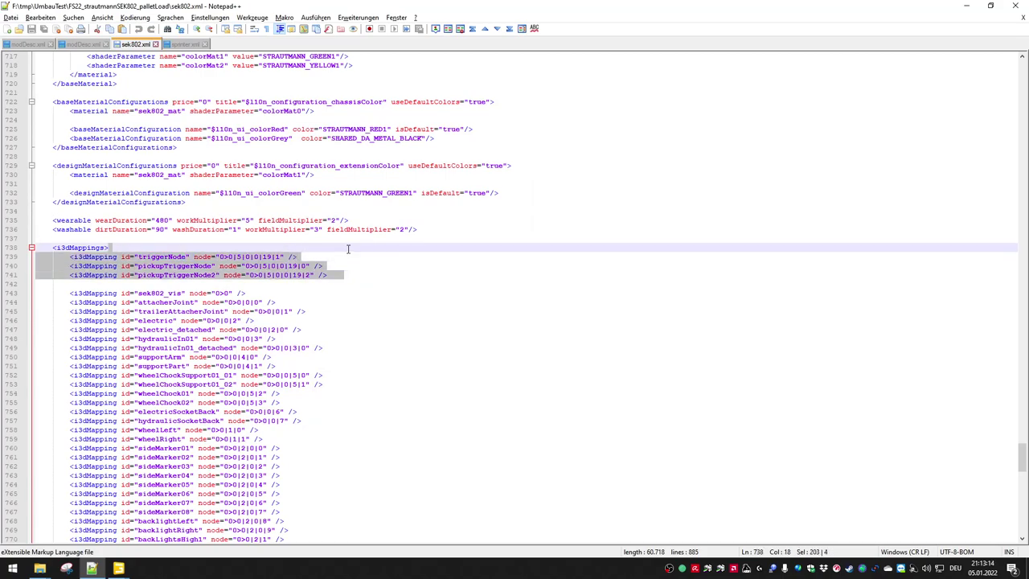
pyautogui.click(205, 45)
pyautogui.click(325, 493)
pyautogui.hotkey('ctrl', 'v')
pyautogui.scroll(-1, 327, 478)
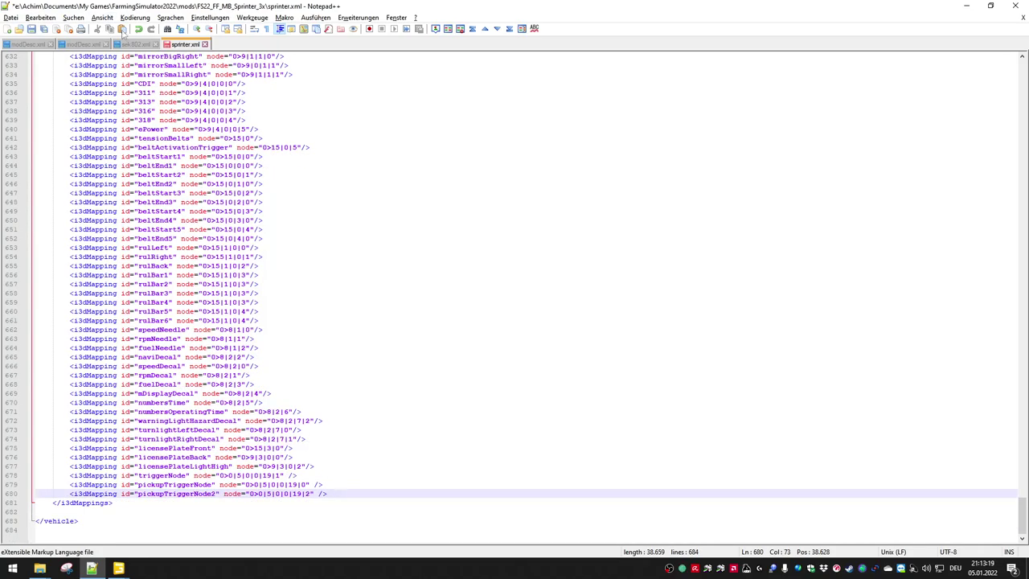
# - Look up the body entry in the i3dMappings of sek802.xml, and return to the pasted mappings in sprinter.xml
pyautogui.click(134, 44)
pyautogui.scroll(-7, 196, 266)
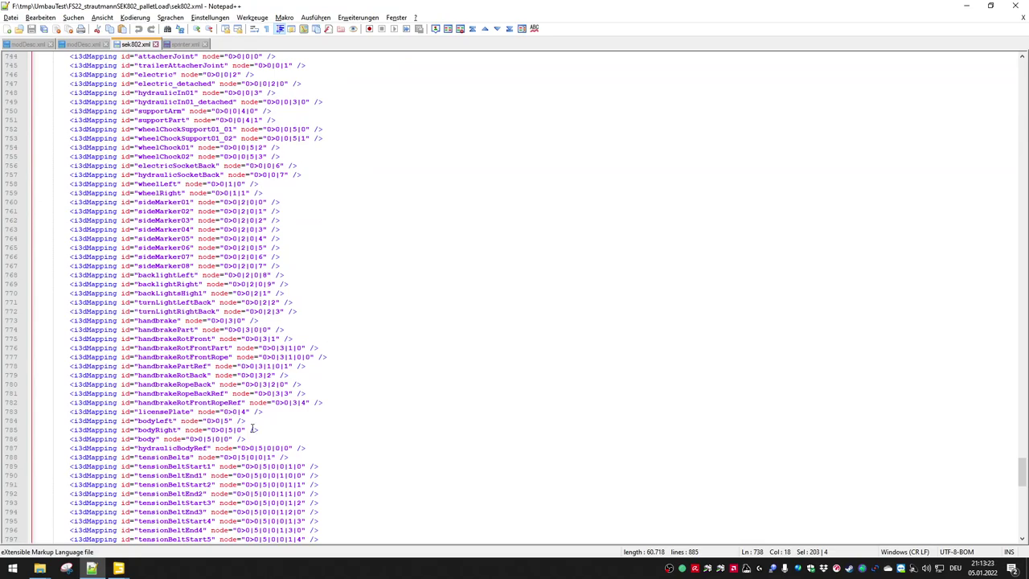
pyautogui.click(255, 438)
pyautogui.click(194, 46)
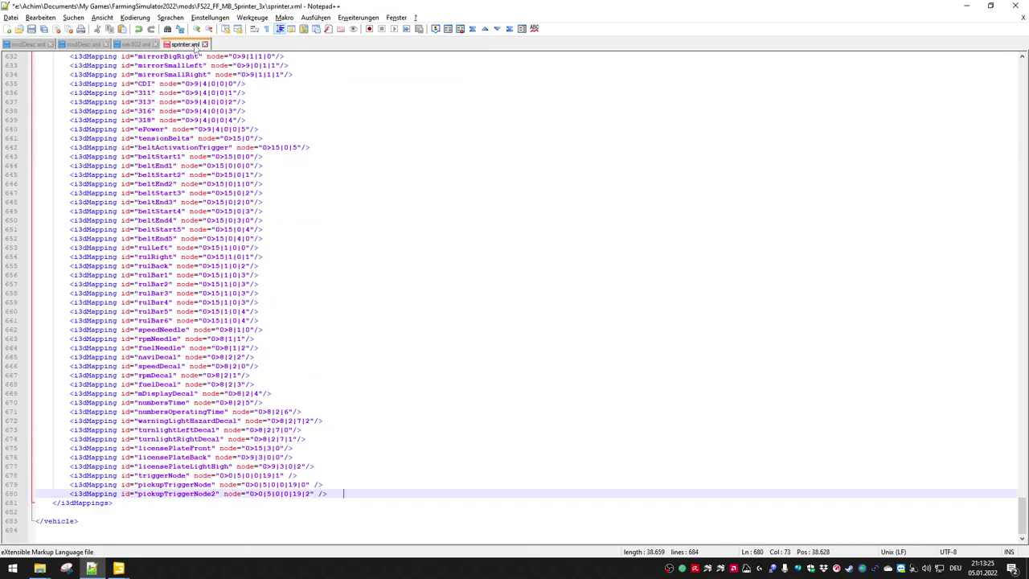
# - Add an i3dMapping for body with node 0>0|5|0|0 below pickupTriggerNode2, insert a blank line above the triggerNode mapping, and save
pyautogui.write('<i3dMapping id="body" node="0>0|5|0|0" />')
pyautogui.click(327, 466)
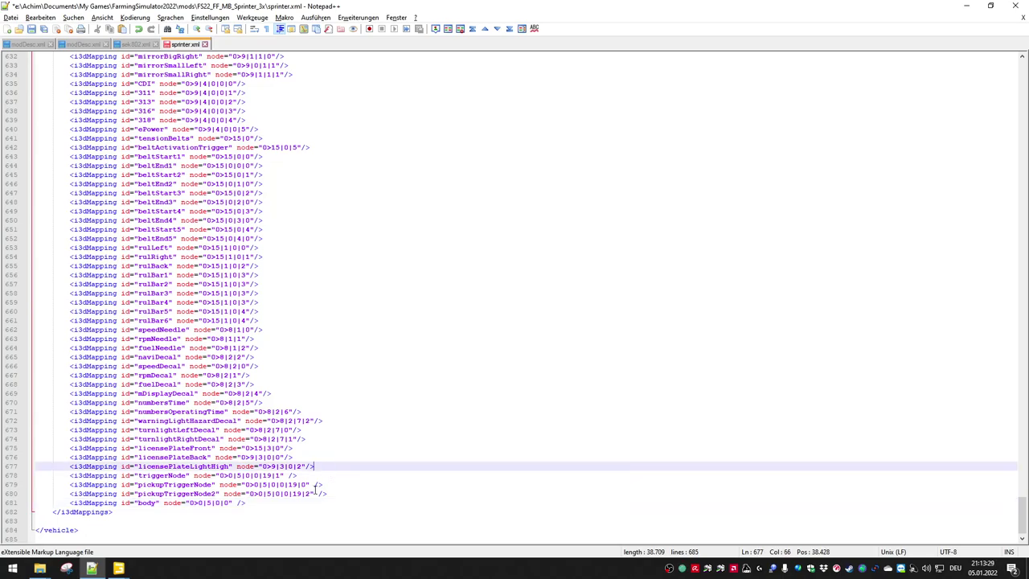
pyautogui.press('Return')
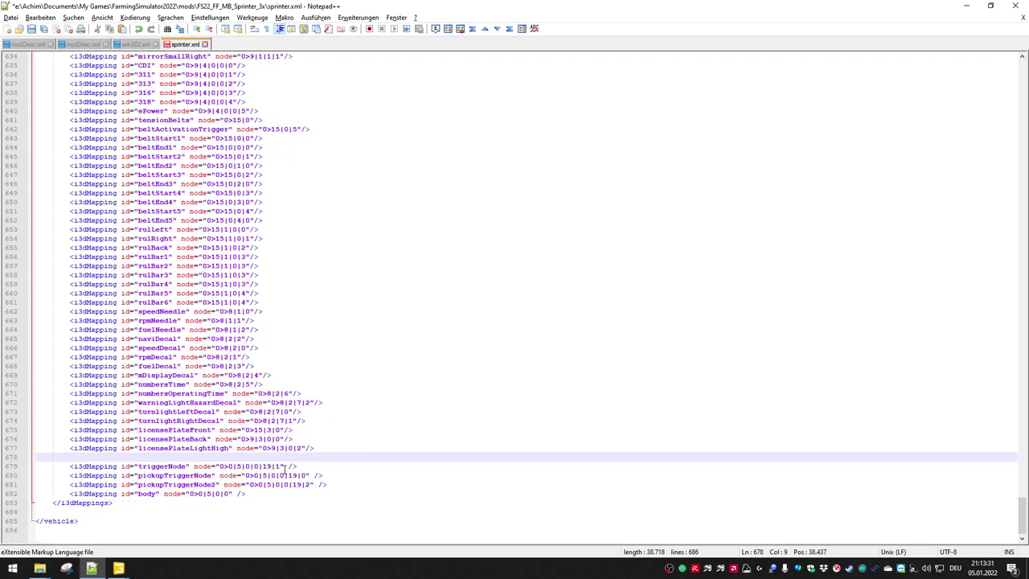
pyautogui.doubleClick(145, 493)
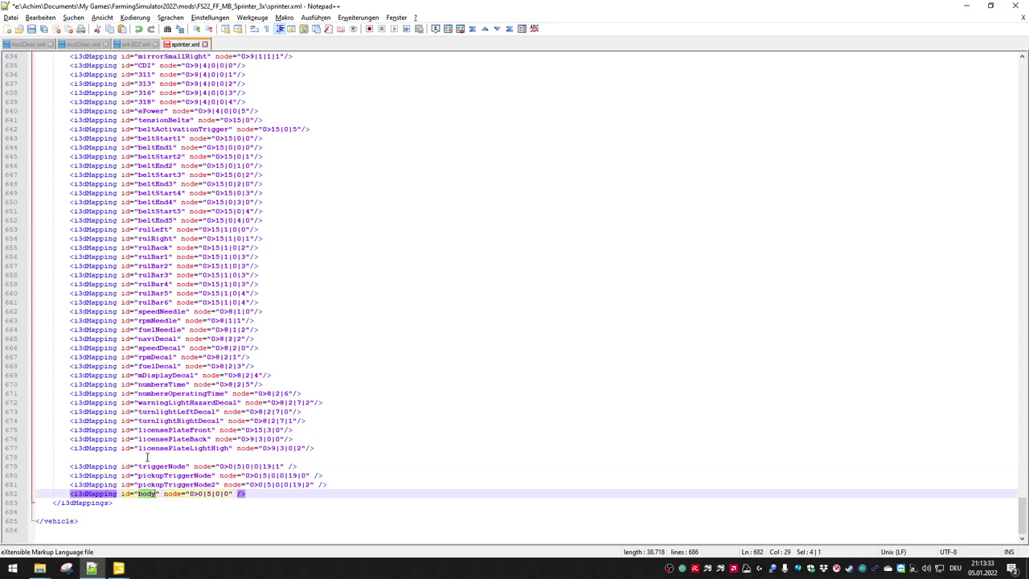
pyautogui.scroll(20, 149, 337)
pyautogui.scroll(15, 159, 169)
pyautogui.scroll(-20, 160, 321)
pyautogui.hotkey('ctrl', 's')
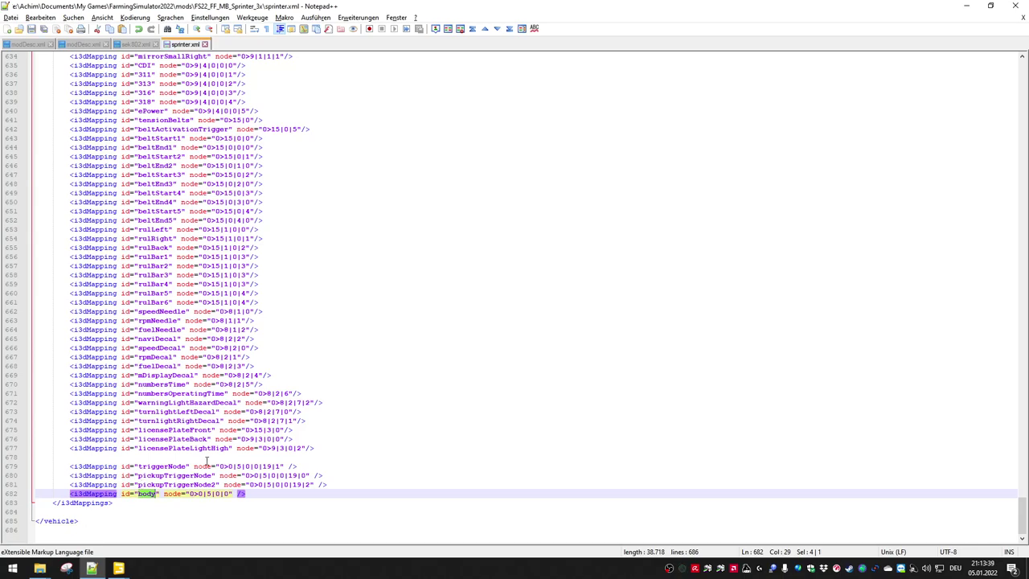
# - Reorder the new mappings so body comes first and triggerNode comes last, and save sprinter.xml
pyautogui.moveTo(217, 466); pyautogui.dragTo(317, 475)
pyautogui.press('Delete')
pyautogui.click(276, 464)
pyautogui.write('<i3dMapping id="body" node="0>0|5|0|0" />')
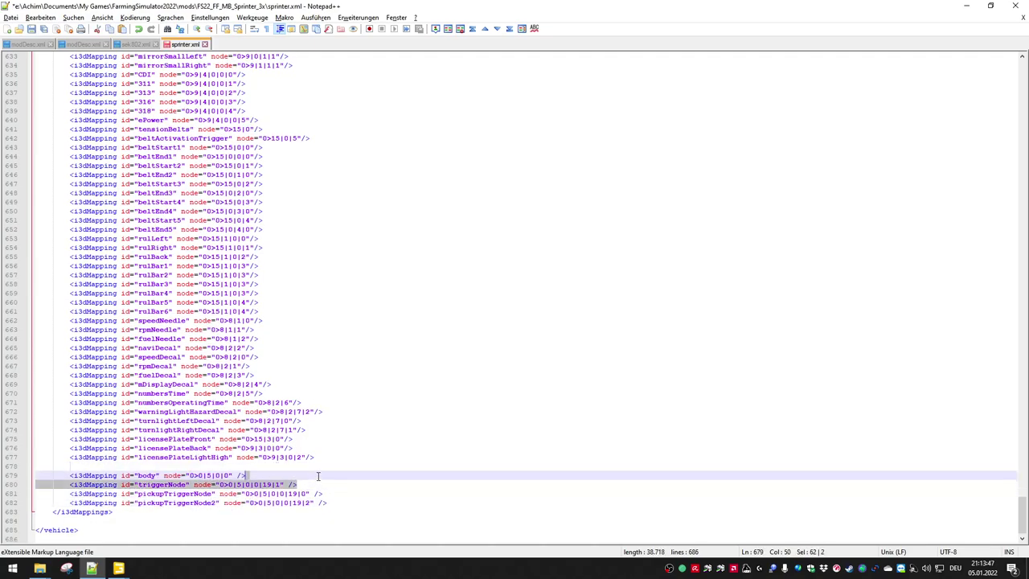
pyautogui.hotkey('ctrl', 'x')
pyautogui.click(332, 496)
pyautogui.hotkey('ctrl', 'v')
pyautogui.hotkey('ctrl', 's')
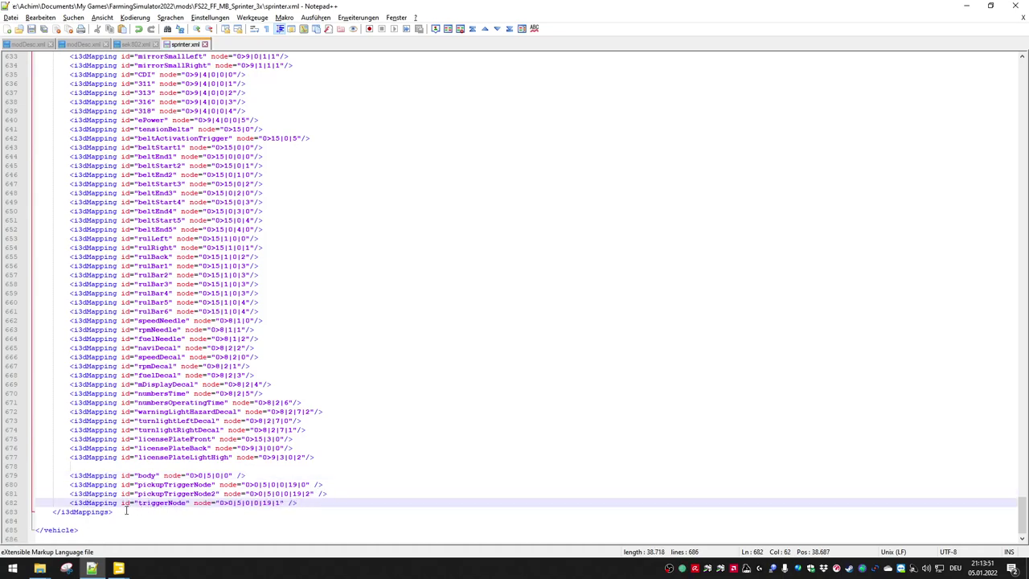
# - Copy the autoloader group's index path from GIANTS Editor into the body mapping in Notepad++, setting its node to 0>20, and save
pyautogui.click(118, 568)
pyautogui.click(159, 514)
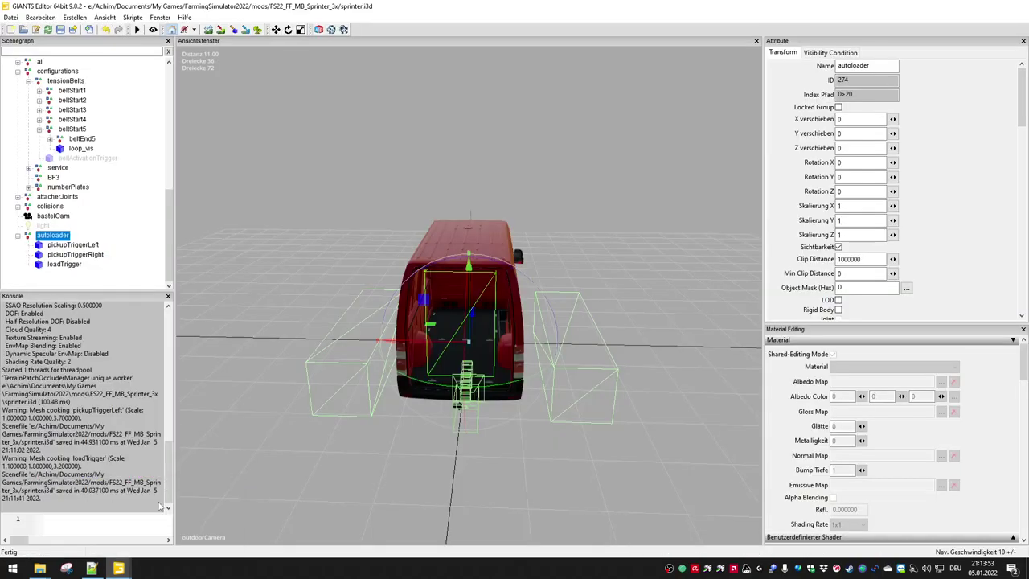
pyautogui.click(53, 237)
pyautogui.click(53, 237)
pyautogui.doubleClick(858, 95)
pyautogui.rightClick(850, 96)
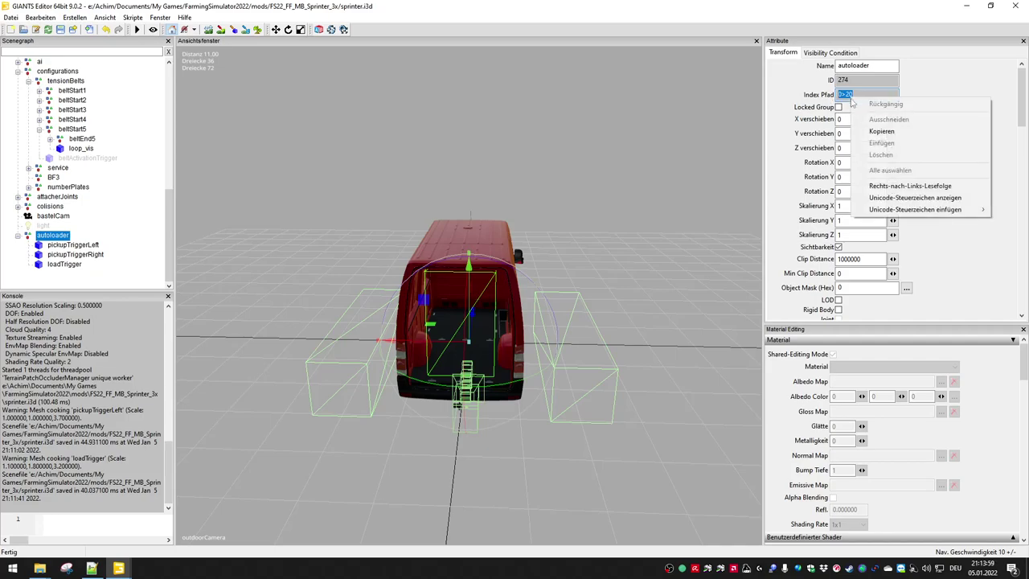
pyautogui.click(876, 134)
pyautogui.hotkey('alt', 'Tab')
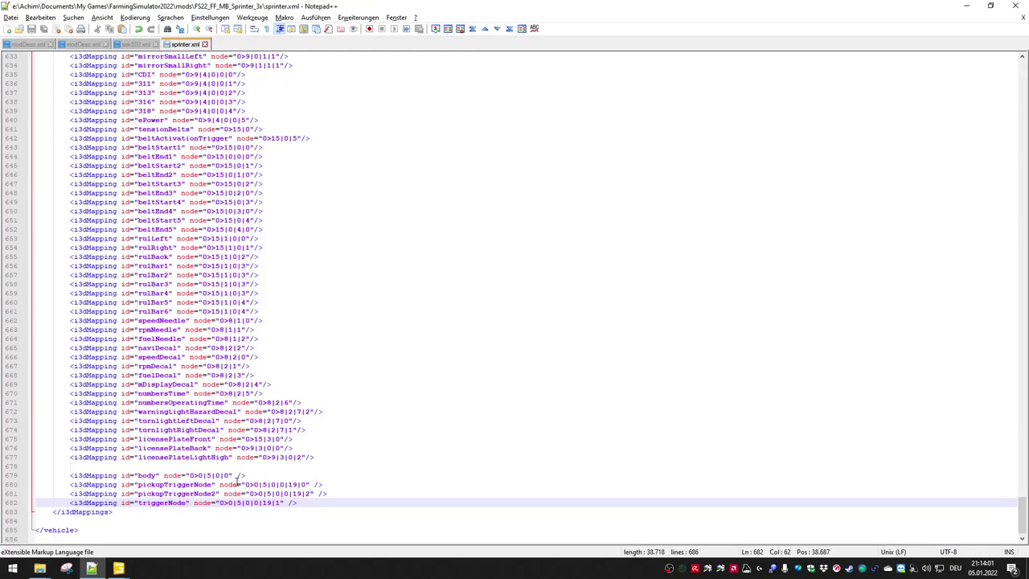
pyautogui.moveTo(190, 474); pyautogui.dragTo(233, 475)
pyautogui.hotkey('ctrl', 'v')
pyautogui.hotkey('ctrl', 's')
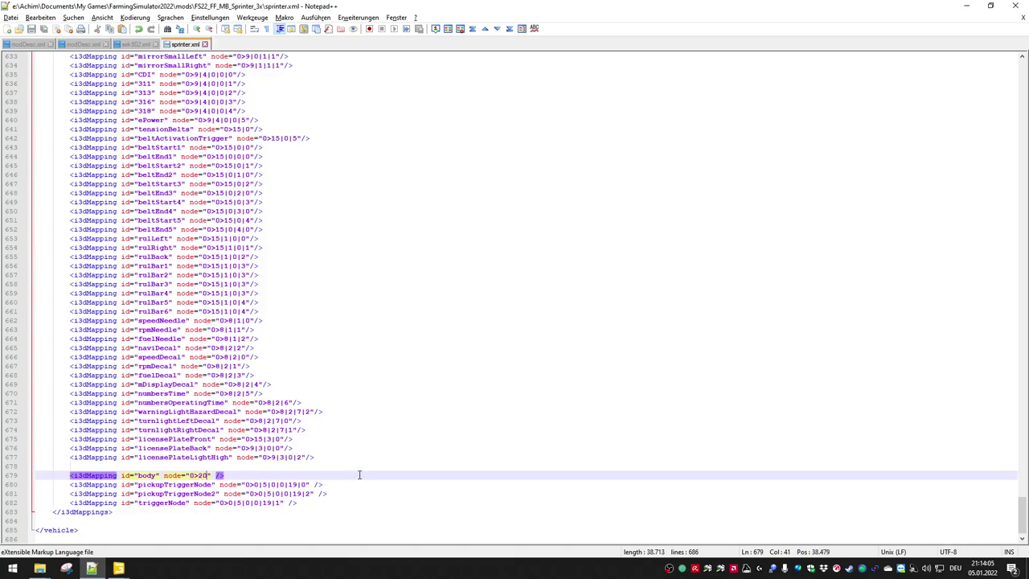
# - Copy pickupTriggerLeft's index path from GIANTS Editor and set the pickupTriggerNode mapping in Notepad++ to 0>20|0
pyautogui.hotkey('ctrl', 'Tab')
pyautogui.hotkey('ctrl', 'Tab')
pyautogui.hotkey('alt', 'Tab')
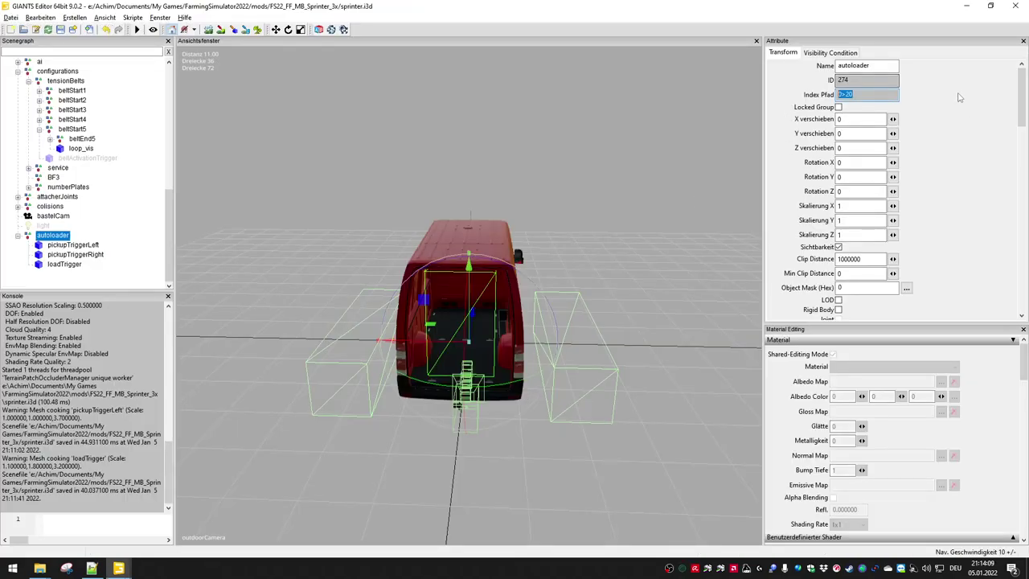
pyautogui.rightClick(843, 96)
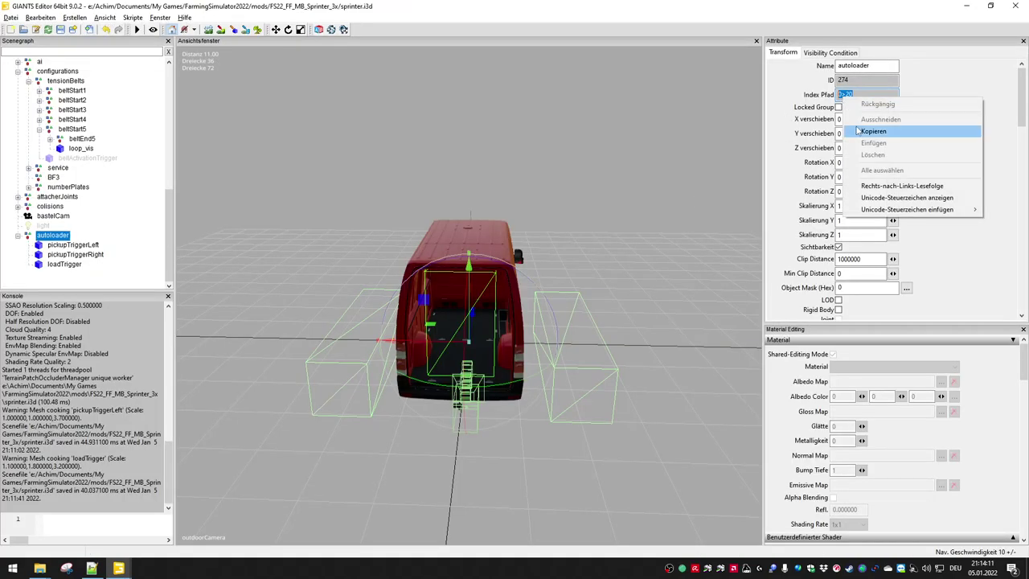
pyautogui.click(85, 246)
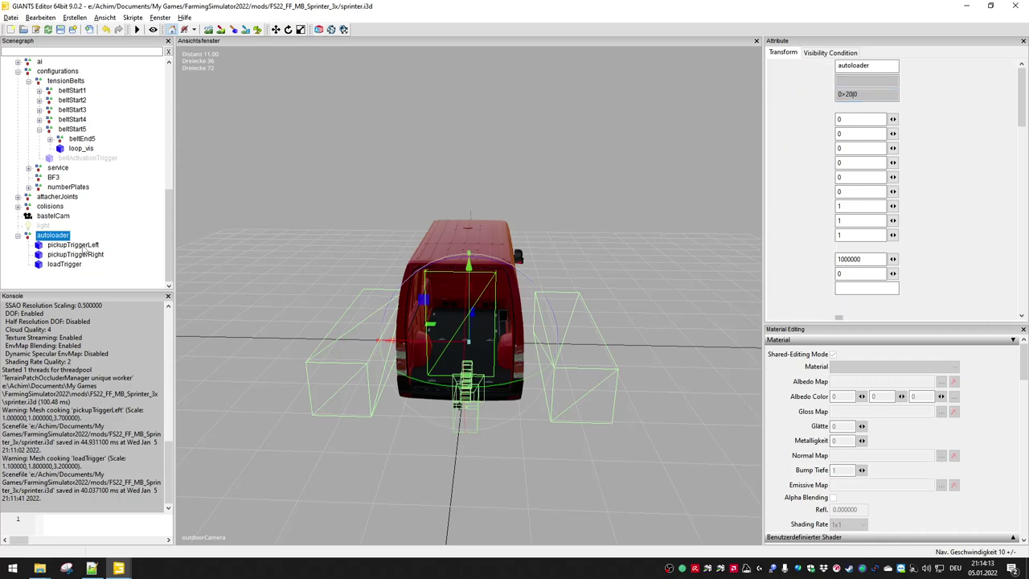
pyautogui.moveTo(856, 94); pyautogui.dragTo(838, 106)
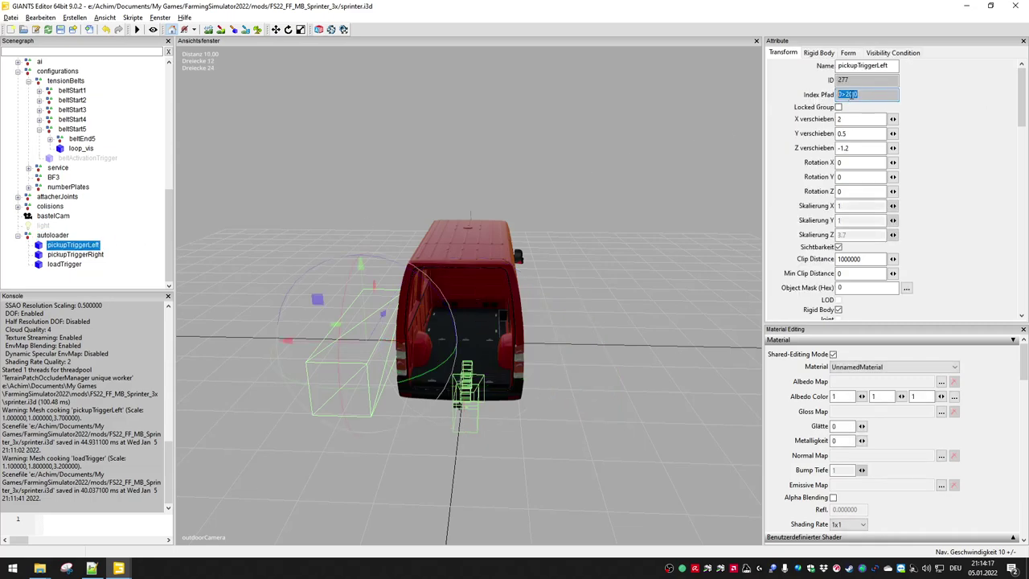
pyautogui.rightClick(852, 98)
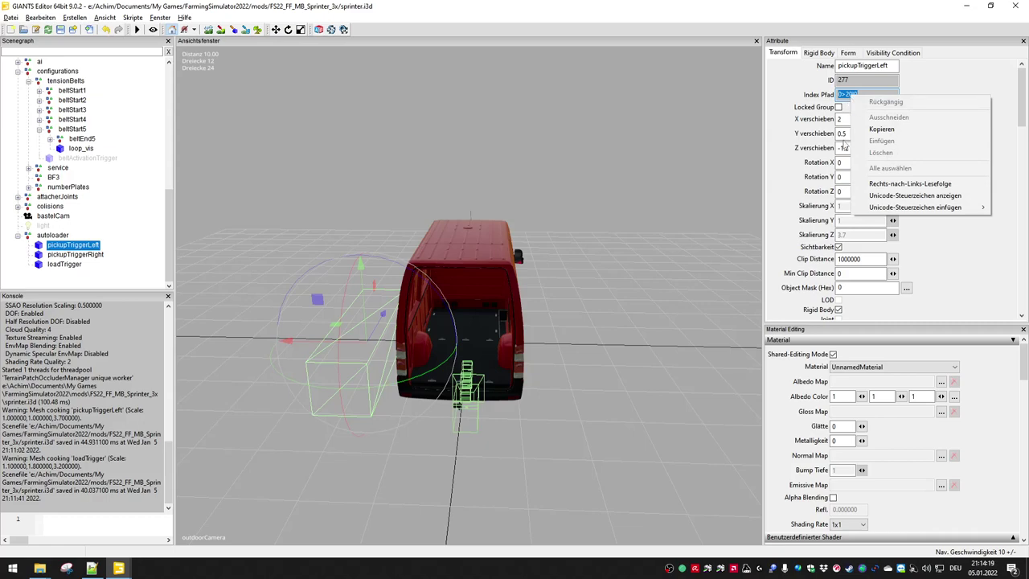
pyautogui.click(866, 135)
pyautogui.click(98, 254)
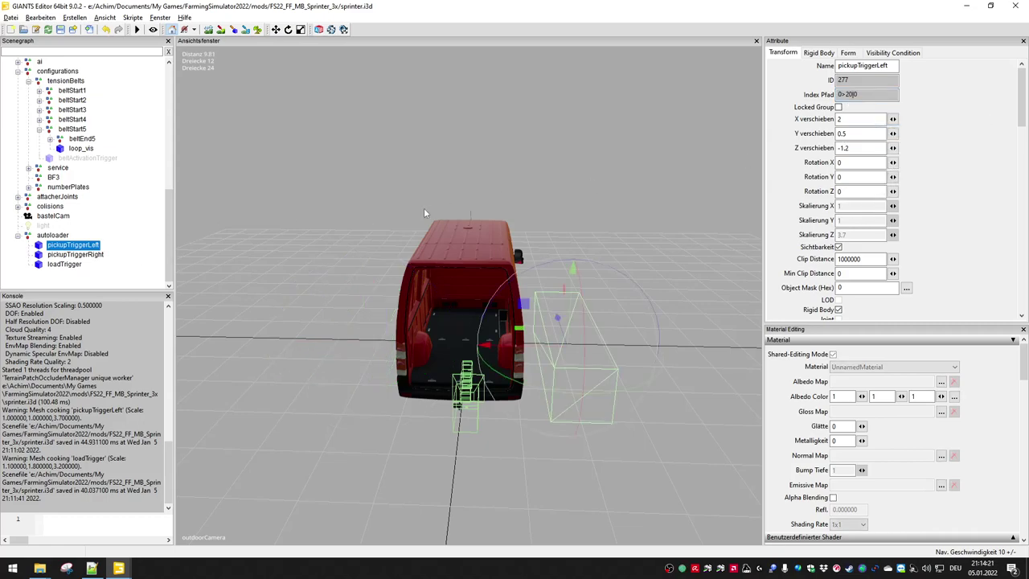
pyautogui.click(965, 6)
pyautogui.moveTo(245, 486); pyautogui.dragTo(312, 486)
pyautogui.hotkey('ctrl', 'v')
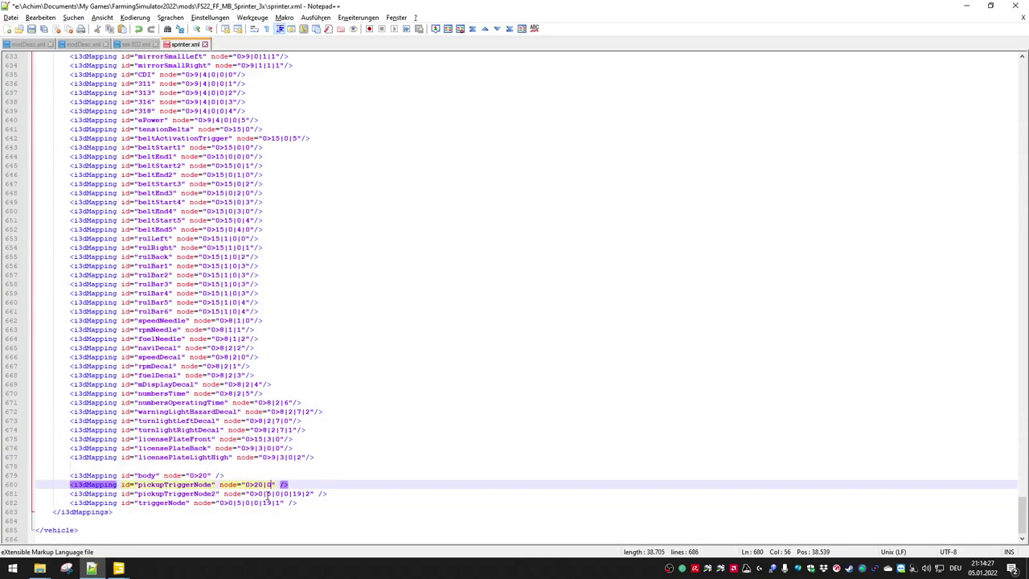
# - Set the pickupTriggerNode2 mapping to 0>20|1 and the triggerNode mapping to 0>20|2, and save the file
pyautogui.moveTo(248, 493); pyautogui.dragTo(313, 493)
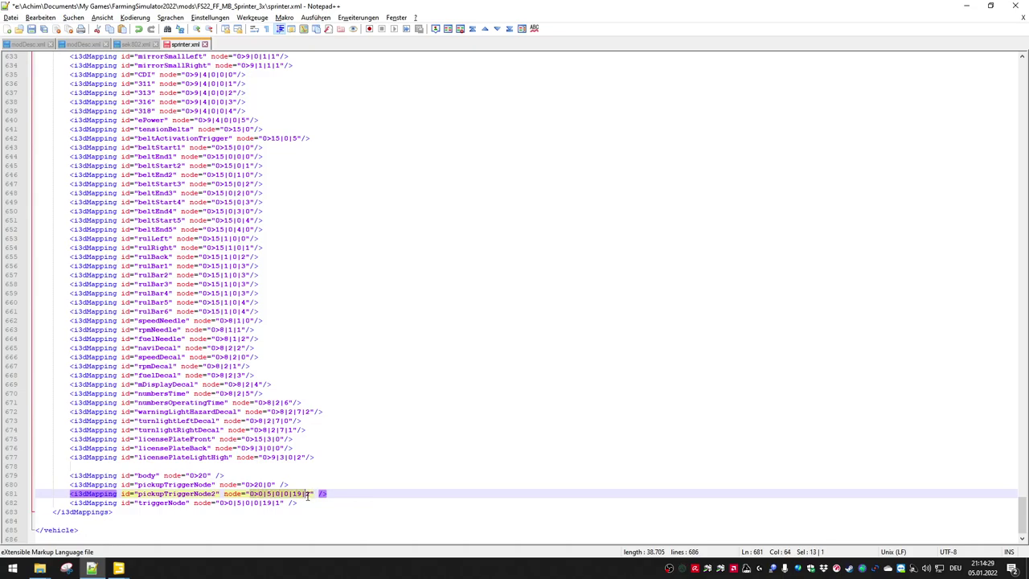
pyautogui.hotkey('ctrl', 'v')
pyautogui.moveTo(220, 502); pyautogui.dragTo(281, 504)
pyautogui.hotkey('ctrl', 'v')
pyautogui.press('Up')
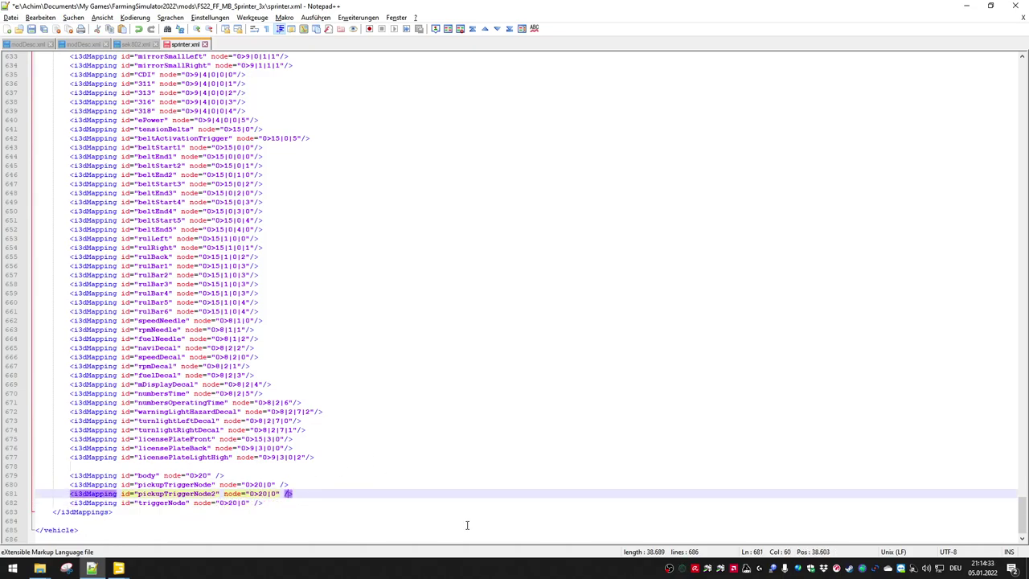
pyautogui.press('BackSpace')
pyautogui.write('1')
pyautogui.press('Down')
pyautogui.press('BackSpace')
pyautogui.write('2')
pyautogui.hotkey('ctrl', 's')
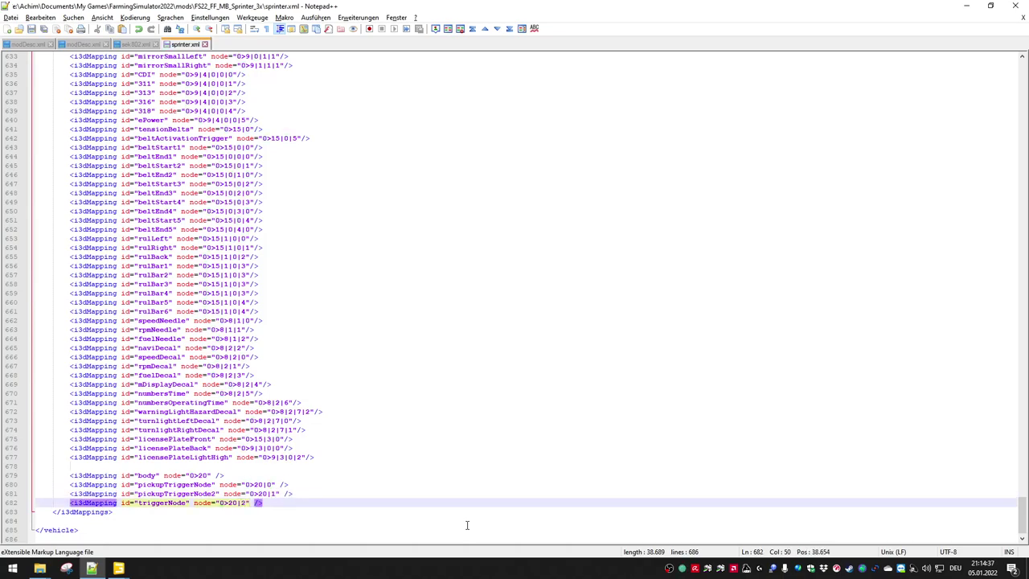
# - Review the trigger, pickup trigger and loadArea base node names in the aPalletAutoLoader section
pyautogui.hotkey('ctrl', 'Home')
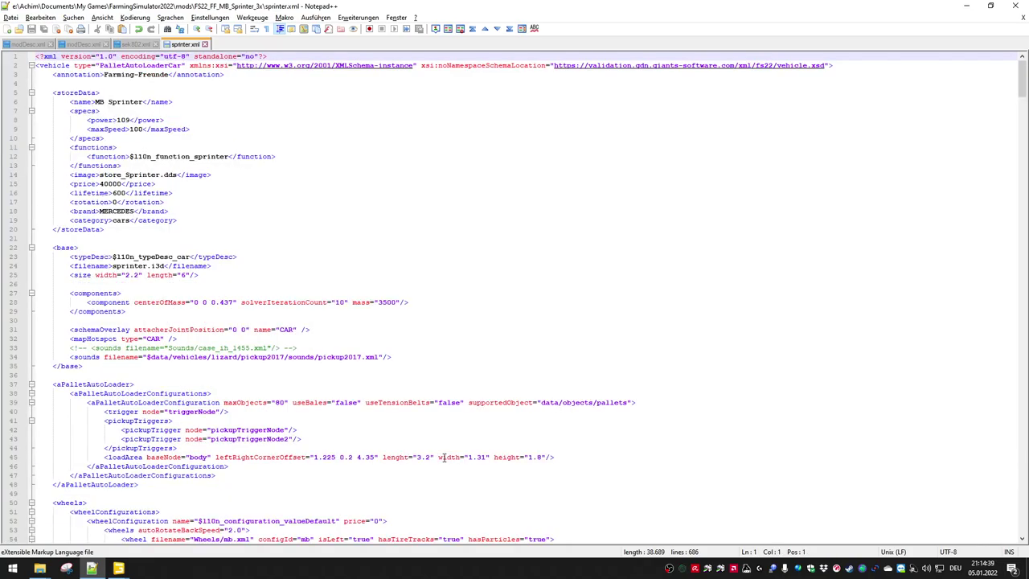
pyautogui.scroll(-3, 442, 457)
pyautogui.click(166, 330)
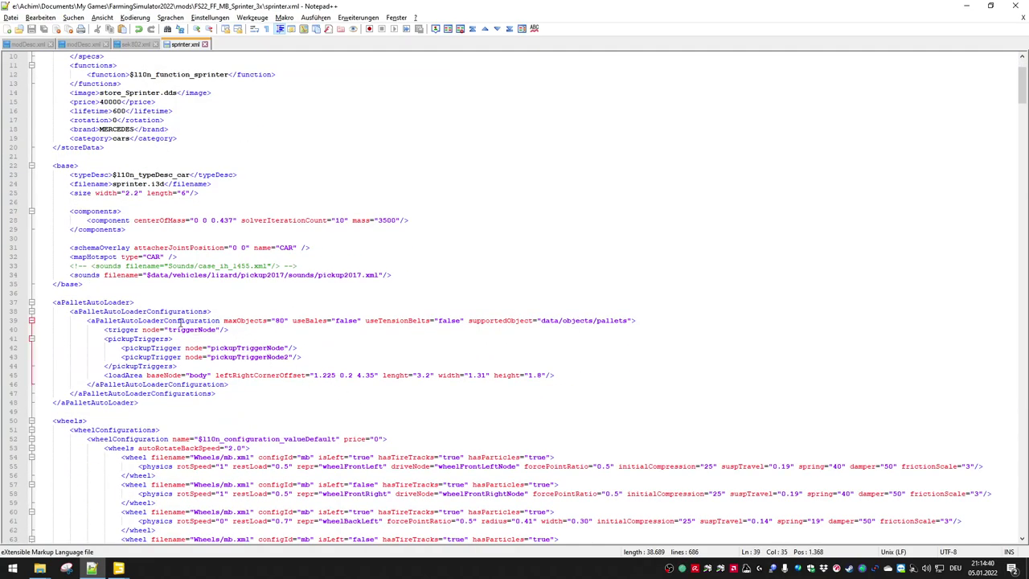
pyautogui.click(233, 347)
pyautogui.click(231, 357)
pyautogui.click(196, 375)
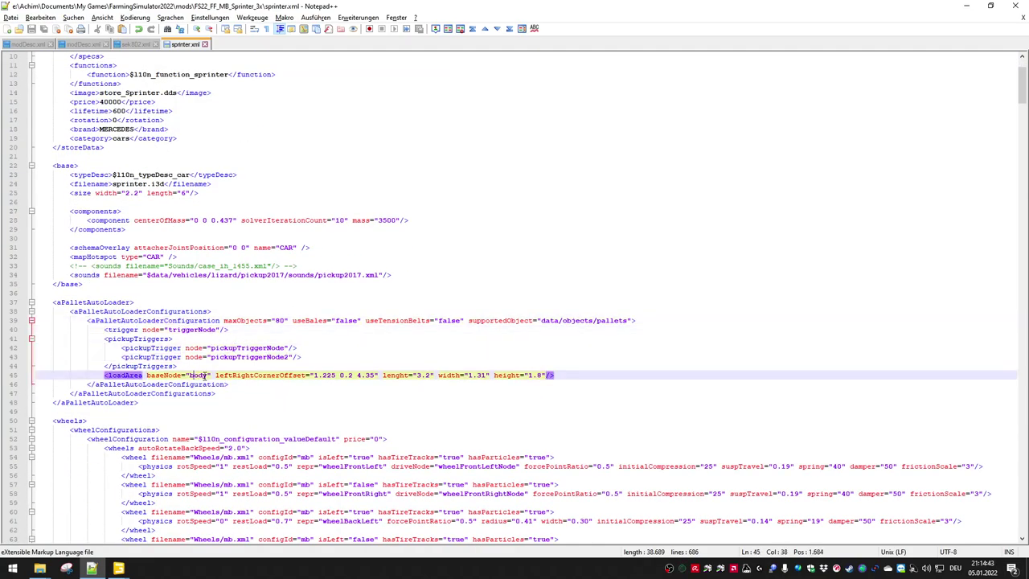
pyautogui.doubleClick(200, 375)
# - Switch to GIANTS Editor and examine where the autoloader group's origin sits within the van's cargo area
pyautogui.hotkey('alt', 'Tab')
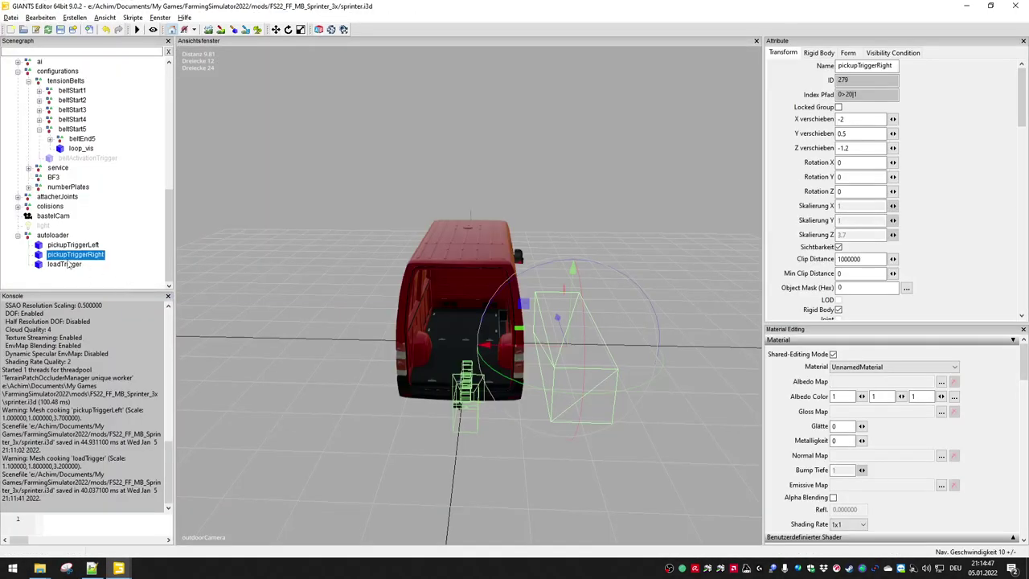
pyautogui.click(52, 235)
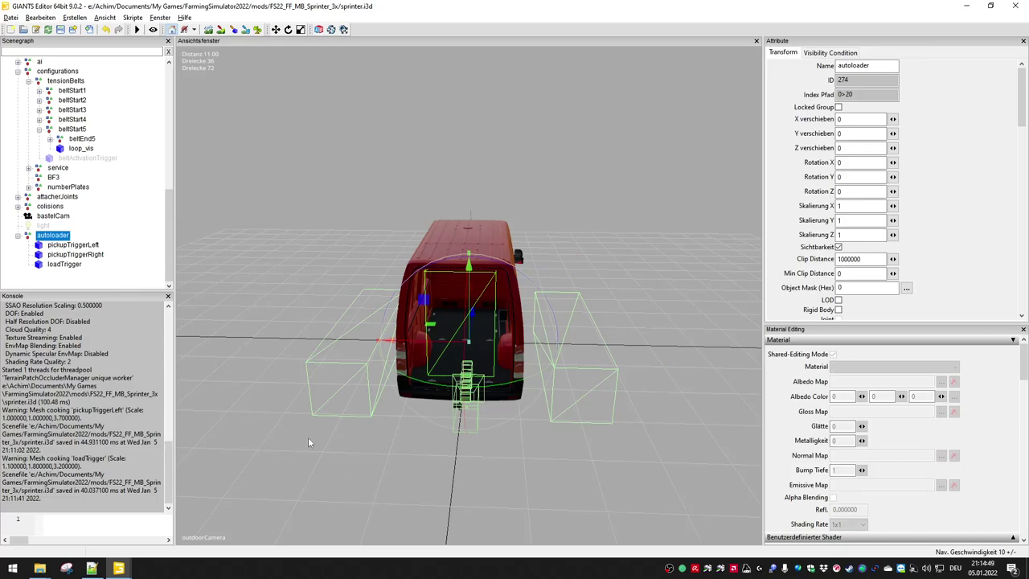
pyautogui.moveTo(508, 480); pyautogui.dragTo(641, 574, button='middle')
pyautogui.keyDown('alt'); pyautogui.moveTo(639, 574); pyautogui.dragTo(641, 578); pyautogui.keyUp('alt')
pyautogui.scroll(10, 646, 525)
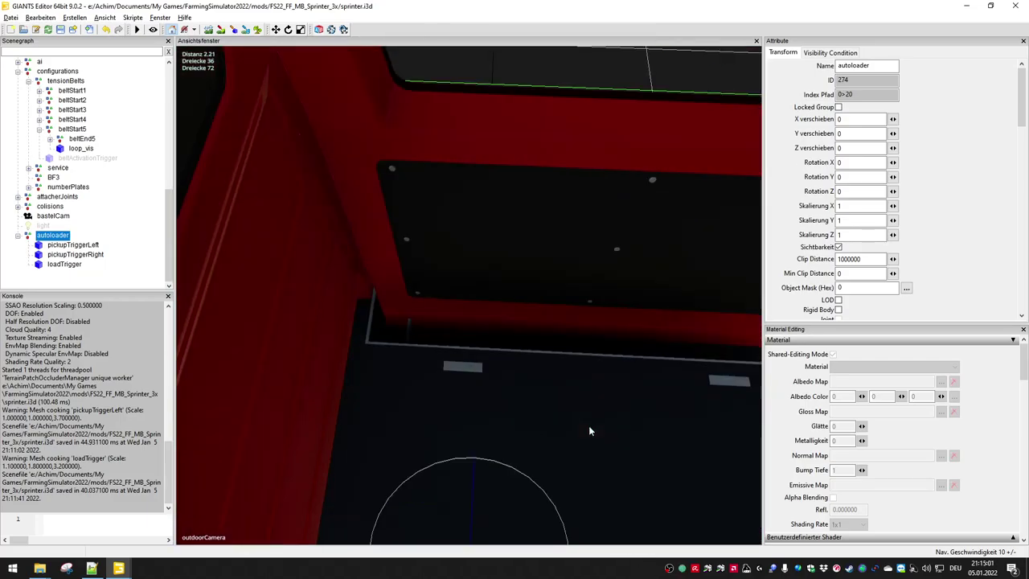
pyautogui.keyDown('alt'); pyautogui.moveTo(589, 426); pyautogui.dragTo(568, 445); pyautogui.keyUp('alt')
pyautogui.moveTo(567, 450); pyautogui.dragTo(244, 415, button='middle')
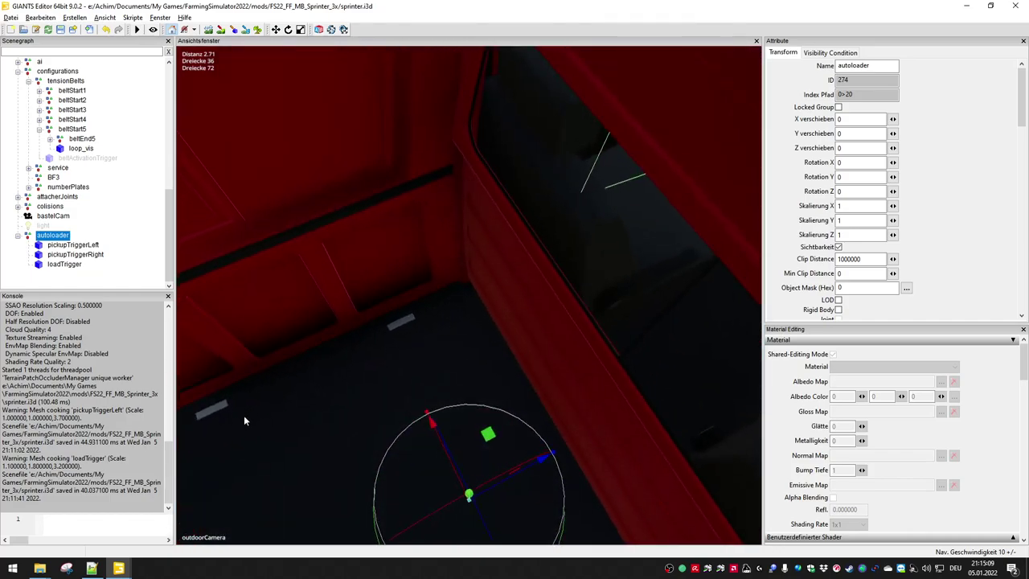
pyautogui.moveTo(411, 454); pyautogui.dragTo(398, 375, button='middle')
pyautogui.scroll(-5, 489, 403)
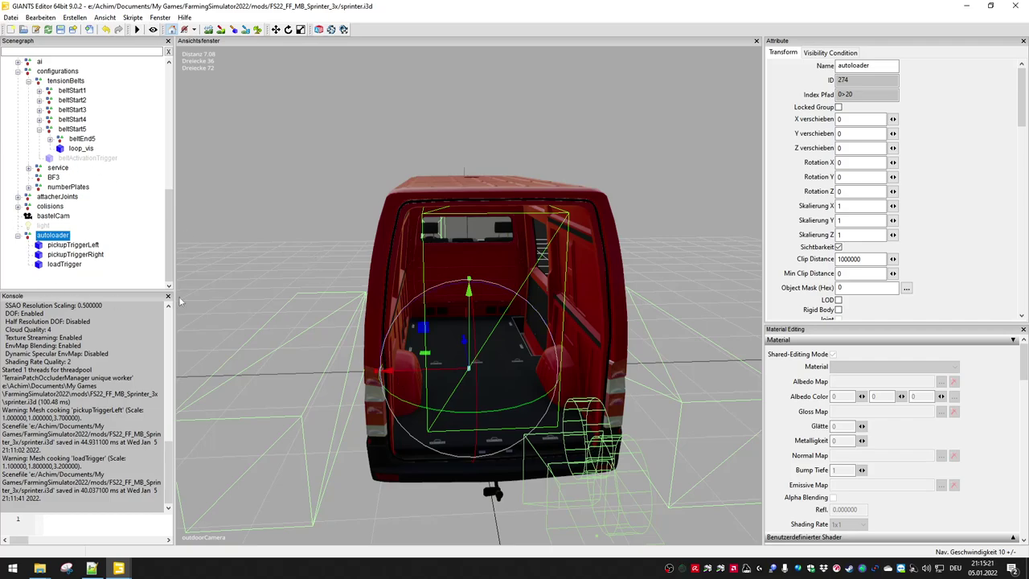
pyautogui.moveTo(246, 231); pyautogui.dragTo(279, 232, button='middle')
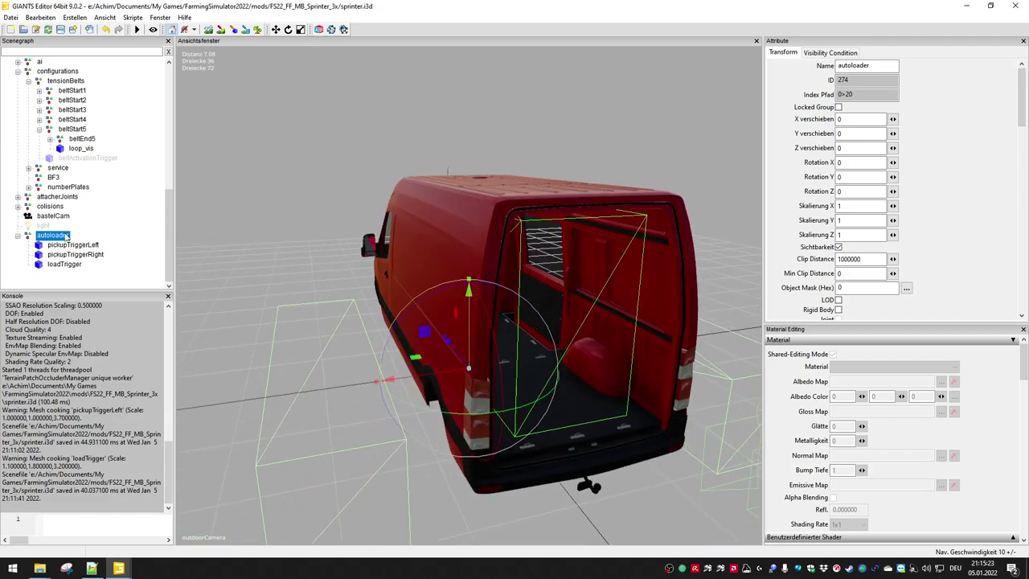
pyautogui.moveTo(277, 240); pyautogui.dragTo(247, 230, button='middle')
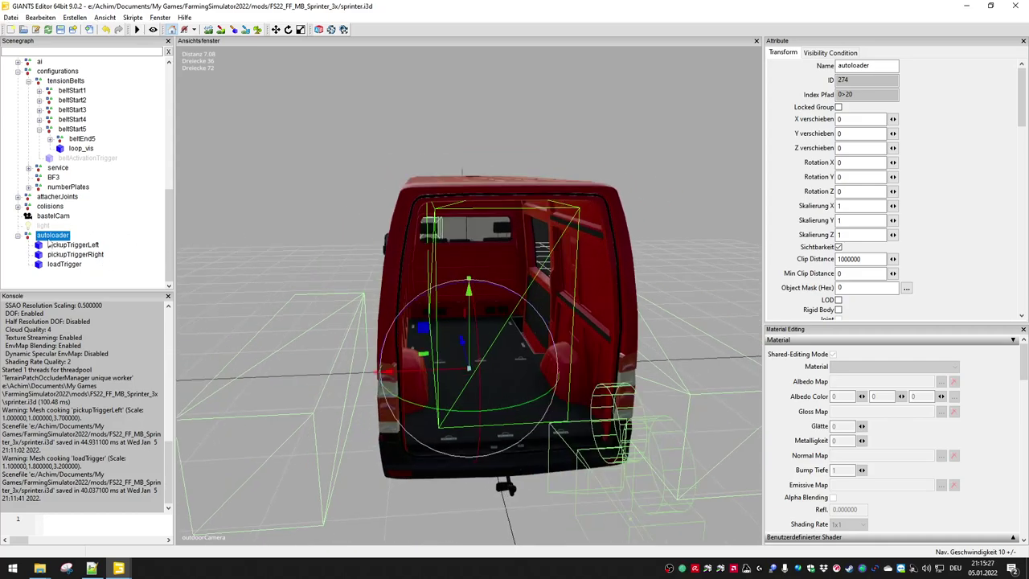
# - Create a transform group, name it loadingBase, and place it inside the autoloader group after loadTrigger
pyautogui.rightClick(49, 240)
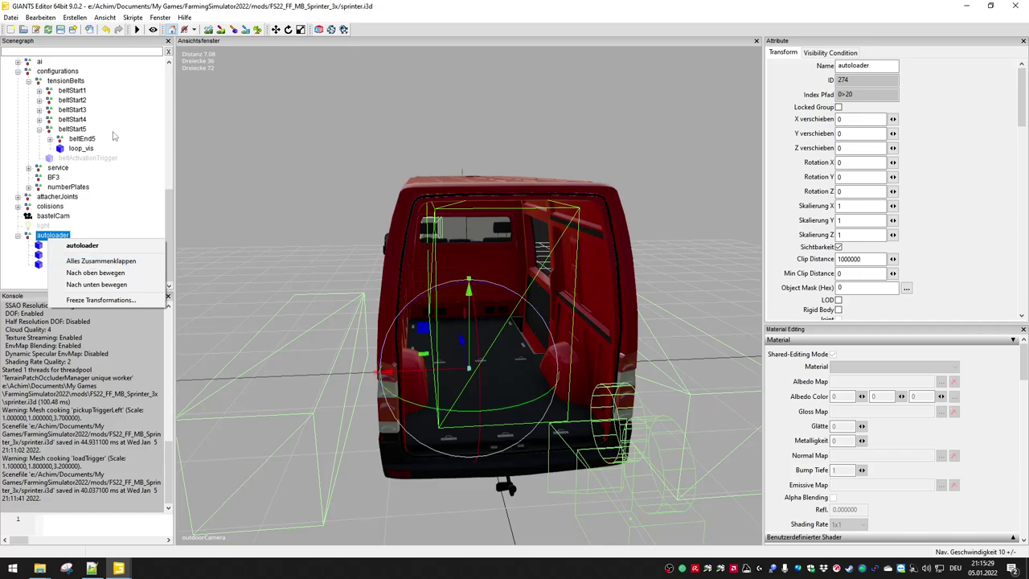
pyautogui.click(79, 17)
pyautogui.click(35, 11)
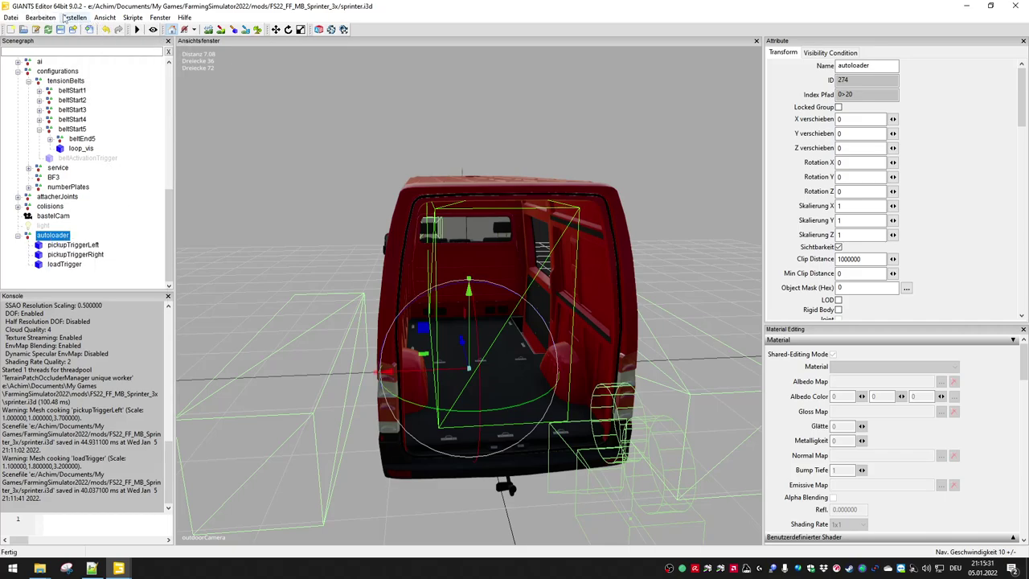
pyautogui.click(75, 17)
pyautogui.click(120, 31)
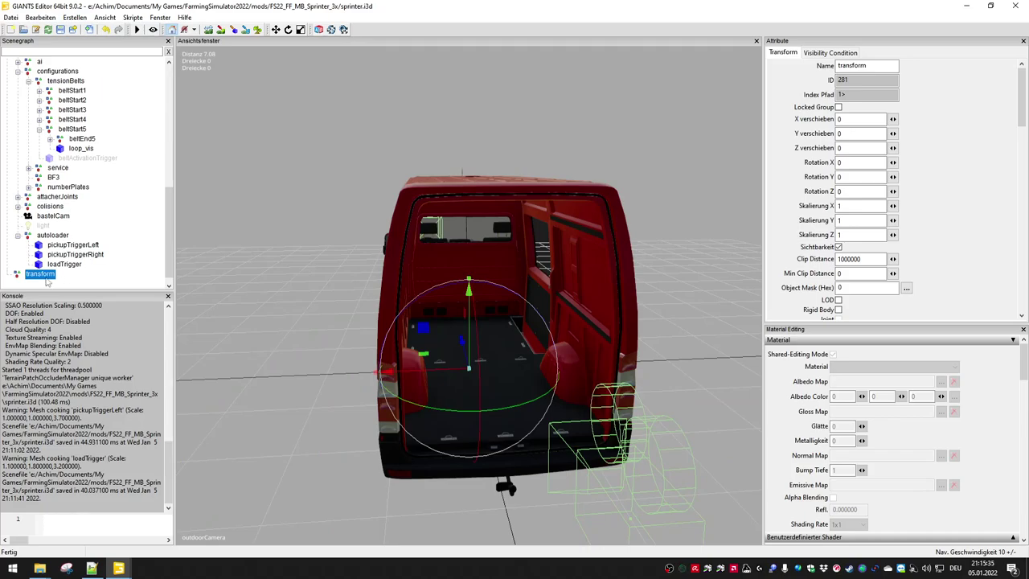
pyautogui.doubleClick(44, 275)
pyautogui.write('loadingBase')
pyautogui.press('Return')
pyautogui.click(55, 235)
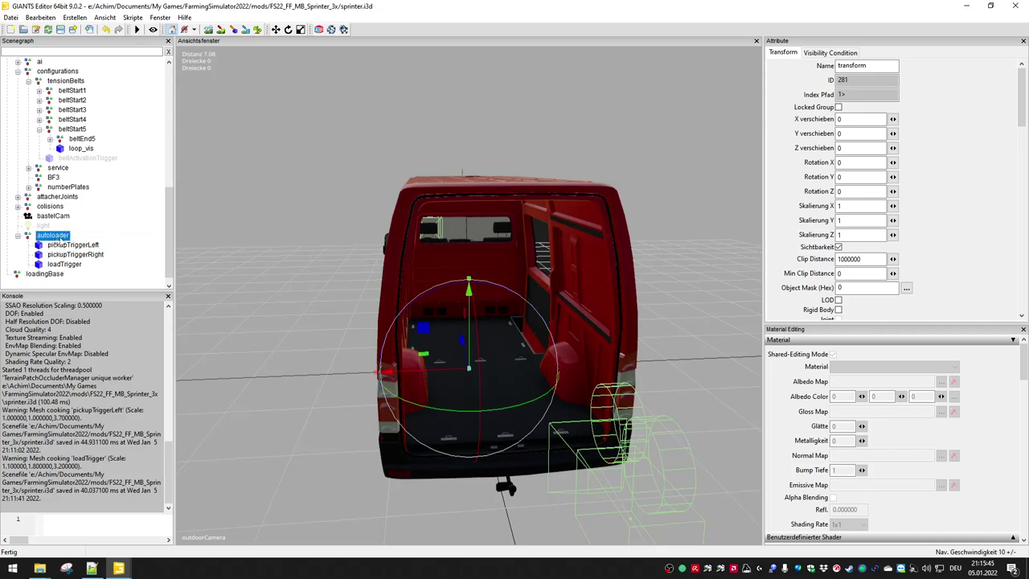
pyautogui.moveTo(59, 239); pyautogui.dragTo(71, 246)
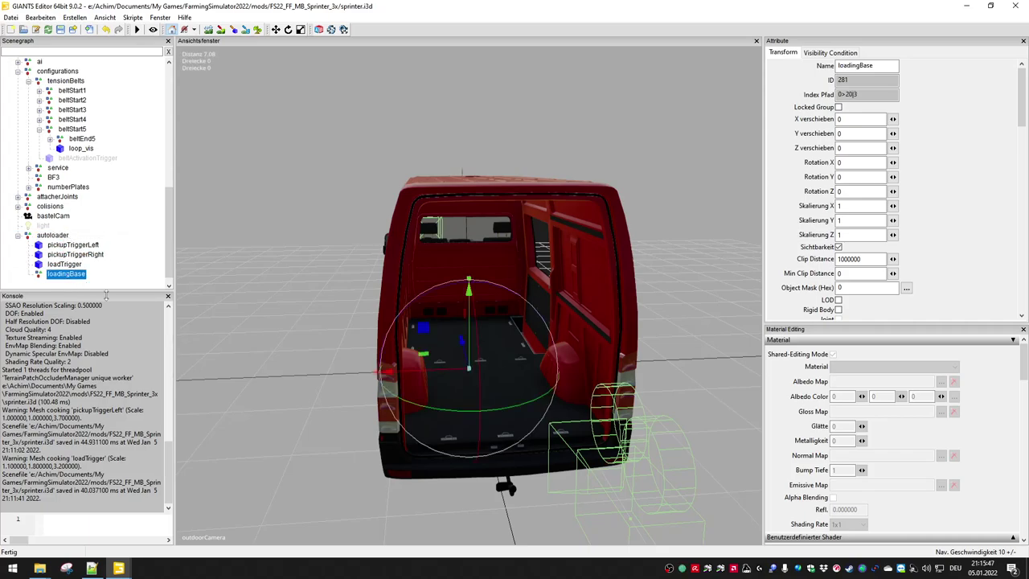
# - Select loadTrigger and examine its position and extent within the van's cargo area
pyautogui.moveTo(319, 336); pyautogui.dragTo(321, 315, button='middle')
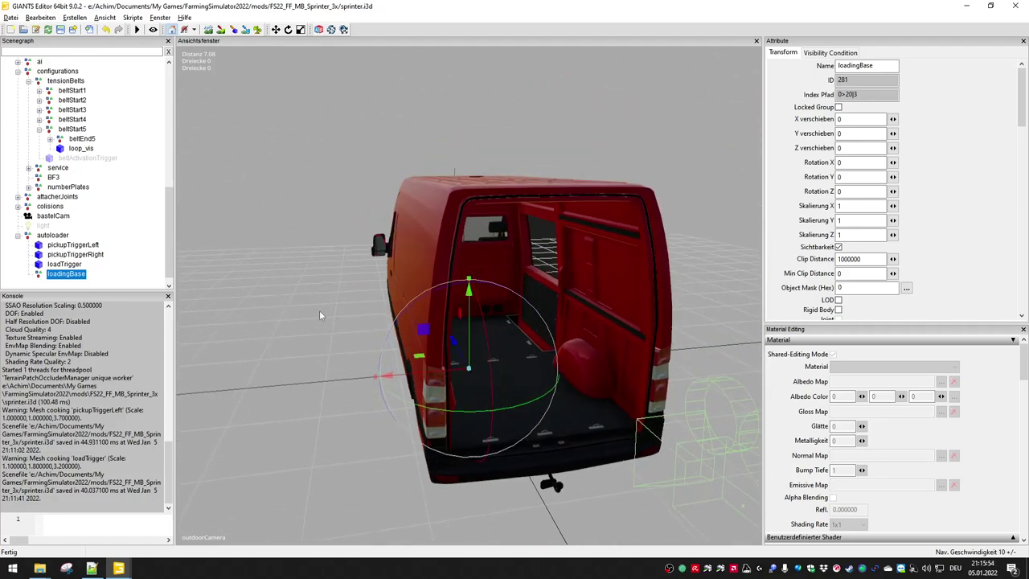
pyautogui.click(69, 264)
pyautogui.keyDown('alt'); pyautogui.moveTo(336, 326); pyautogui.dragTo(303, 324); pyautogui.keyUp('alt')
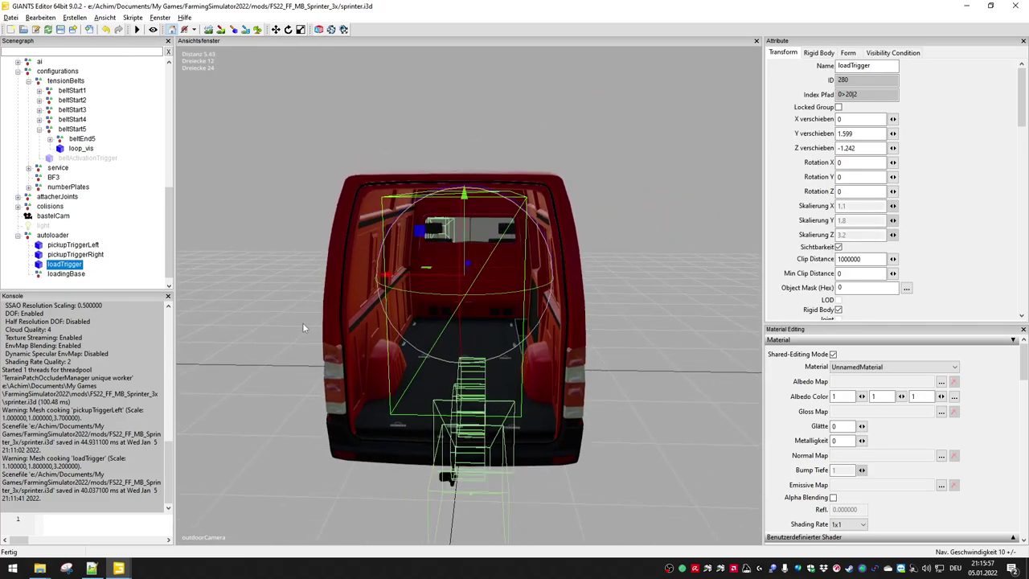
pyautogui.moveTo(348, 253); pyautogui.dragTo(328, 278, button='middle')
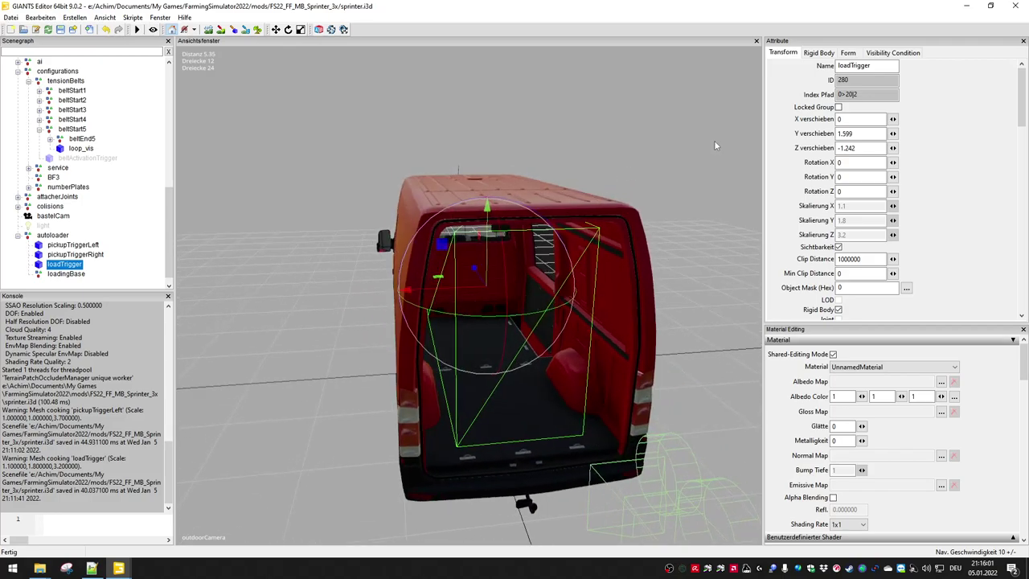
pyautogui.doubleClick(857, 133)
pyautogui.click(861, 148)
pyautogui.moveTo(861, 148); pyautogui.dragTo(825, 158)
pyautogui.moveTo(706, 271)
pyautogui.keyDown('alt'); pyautogui.mouseDown()
pyautogui.moveTo(692, 263)
pyautogui.moveTo(704, 264)
pyautogui.moveTo(696, 279)
pyautogui.mouseUp(); pyautogui.keyUp('alt')
pyautogui.moveTo(696, 279)
pyautogui.mouseDown(button='middle')
pyautogui.moveTo(686, 270)
pyautogui.moveTo(694, 264)
pyautogui.mouseUp(button='middle')
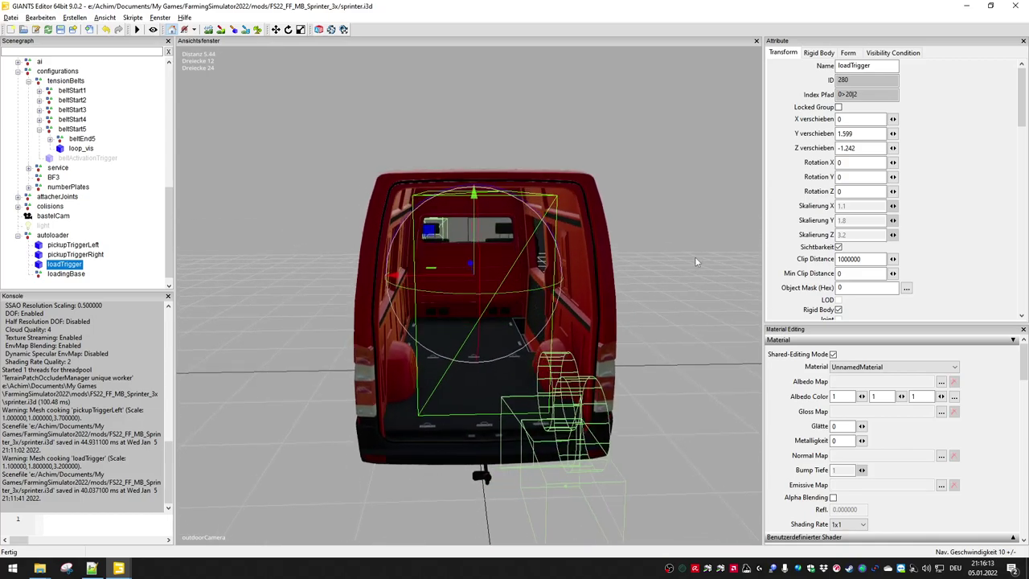
# - Set loadTrigger's Y translation to 1.6 and its Z translation to -1.25
pyautogui.doubleClick(854, 135)
pyautogui.click(843, 135)
pyautogui.hotkey('shift', 'End')
pyautogui.write('6')
pyautogui.press('Tab')
pyautogui.moveTo(847, 147); pyautogui.dragTo(859, 148)
pyautogui.write('5')
pyautogui.press('Tab')
pyautogui.moveTo(859, 133); pyautogui.dragTo(798, 133)
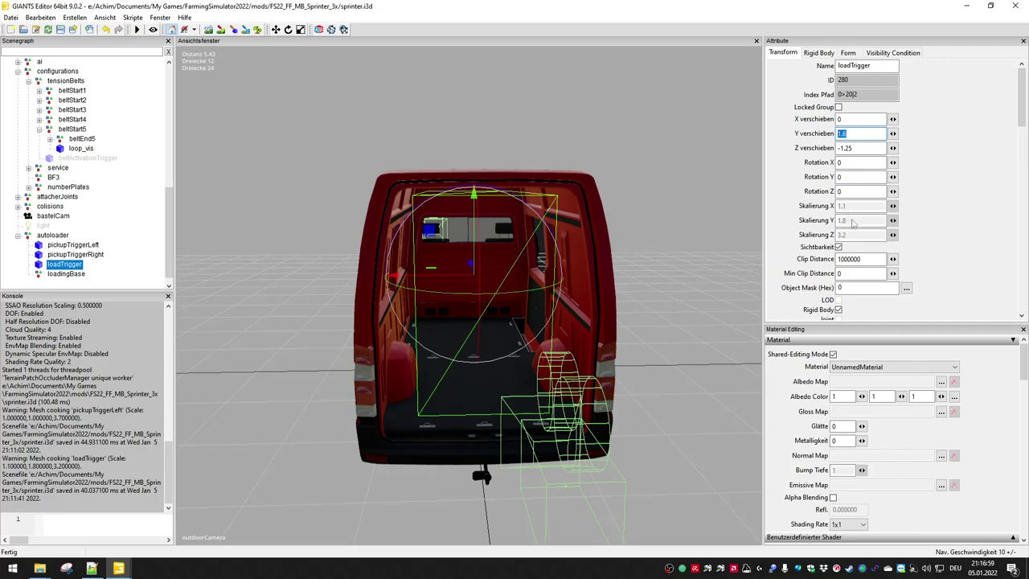
# - Set loadingBase's Y translation to 0.7 and check its height against the cargo floor
pyautogui.click(70, 264)
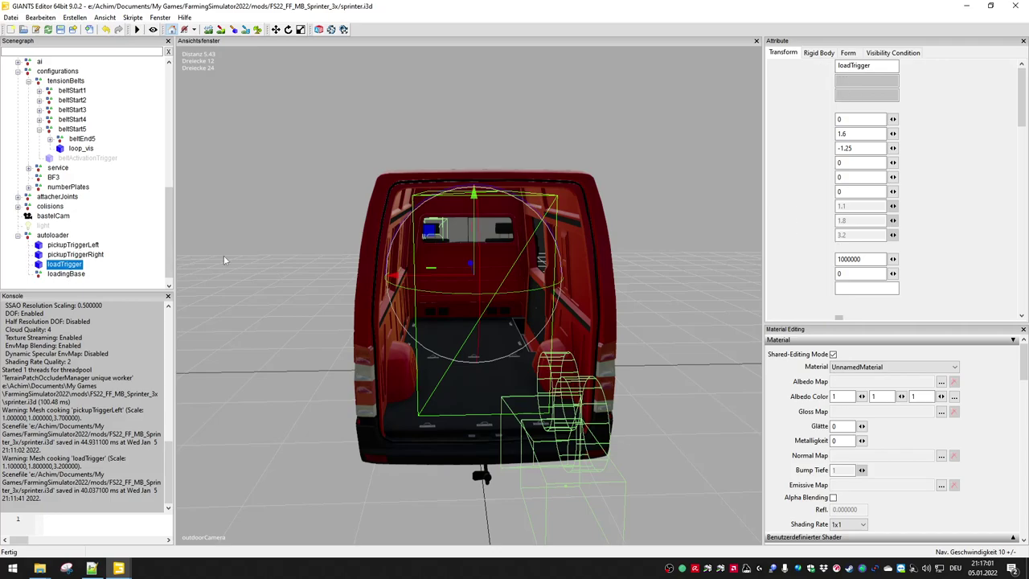
pyautogui.moveTo(853, 133); pyautogui.dragTo(784, 145)
pyautogui.write('0.7')
pyautogui.moveTo(508, 420); pyautogui.dragTo(464, 449, button='middle')
pyautogui.keyDown('alt'); pyautogui.moveTo(464, 446); pyautogui.dragTo(463, 442); pyautogui.keyUp('alt')
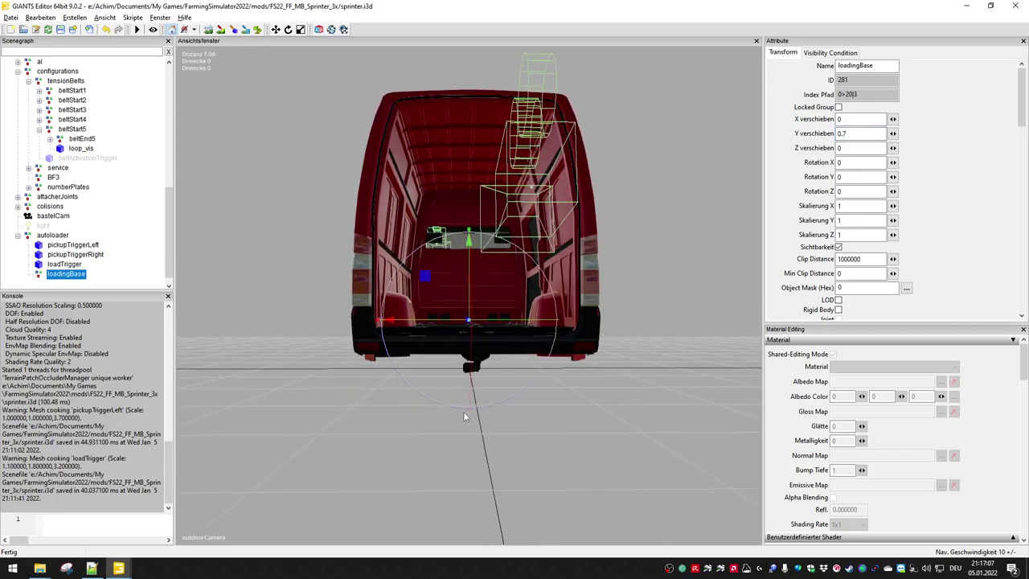
pyautogui.keyDown('alt'); pyautogui.moveTo(429, 390); pyautogui.dragTo(430, 403); pyautogui.keyUp('alt')
pyautogui.moveTo(429, 408); pyautogui.dragTo(431, 433, button='middle')
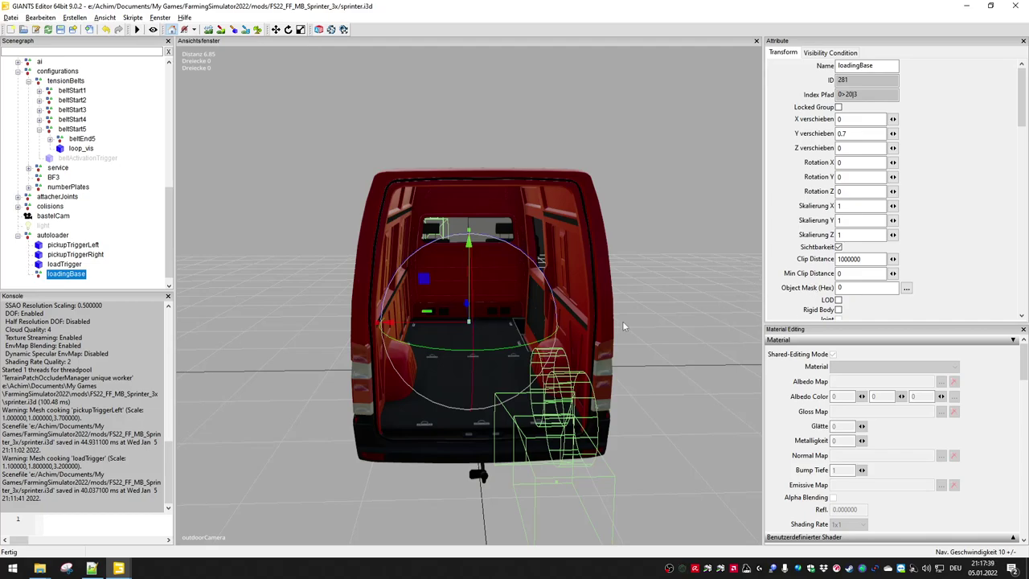
pyautogui.moveTo(675, 341); pyautogui.dragTo(710, 305, button='middle')
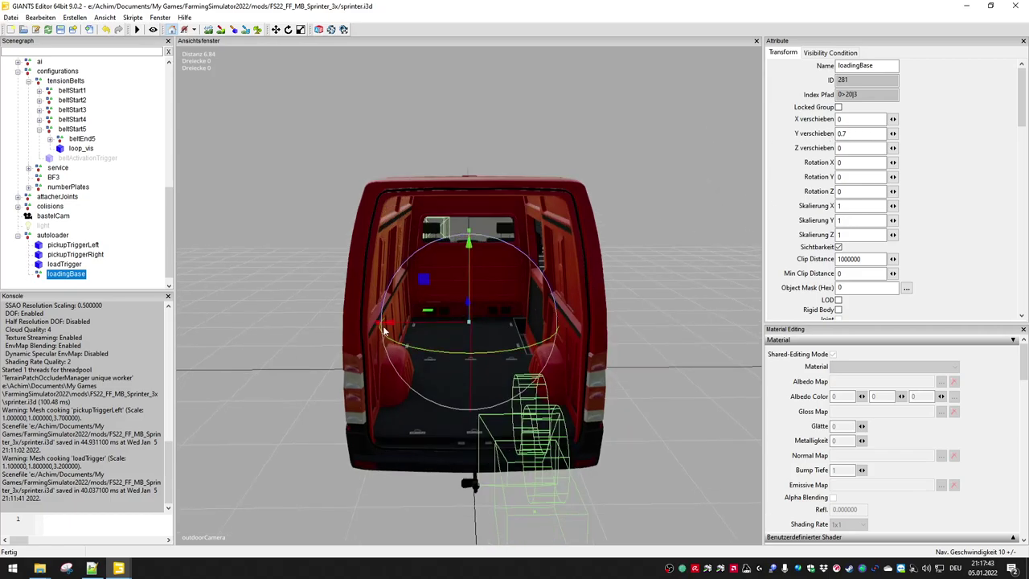
pyautogui.moveTo(390, 328)
pyautogui.mouseDown()
pyautogui.moveTo(356, 322)
pyautogui.moveTo(405, 322)
pyautogui.moveTo(396, 323)
pyautogui.mouseUp()
pyautogui.hotkey('ctrl', 'z')
# - Move loadingBase forward to the partition wall at the front of the cargo area and set its Z translation to 0.38
pyautogui.moveTo(320, 384); pyautogui.dragTo(307, 429, button='middle')
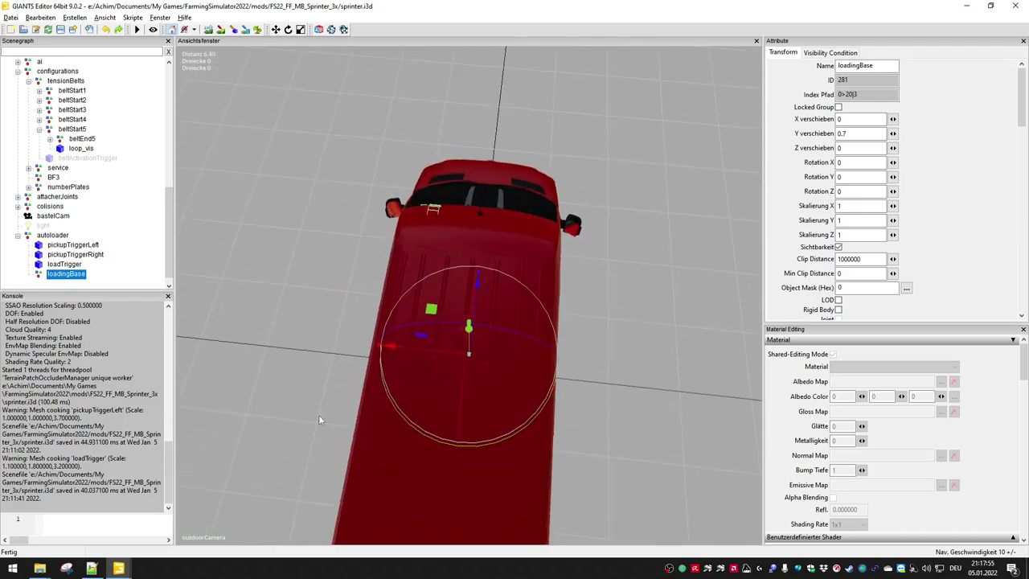
pyautogui.scroll(6, 520, 402)
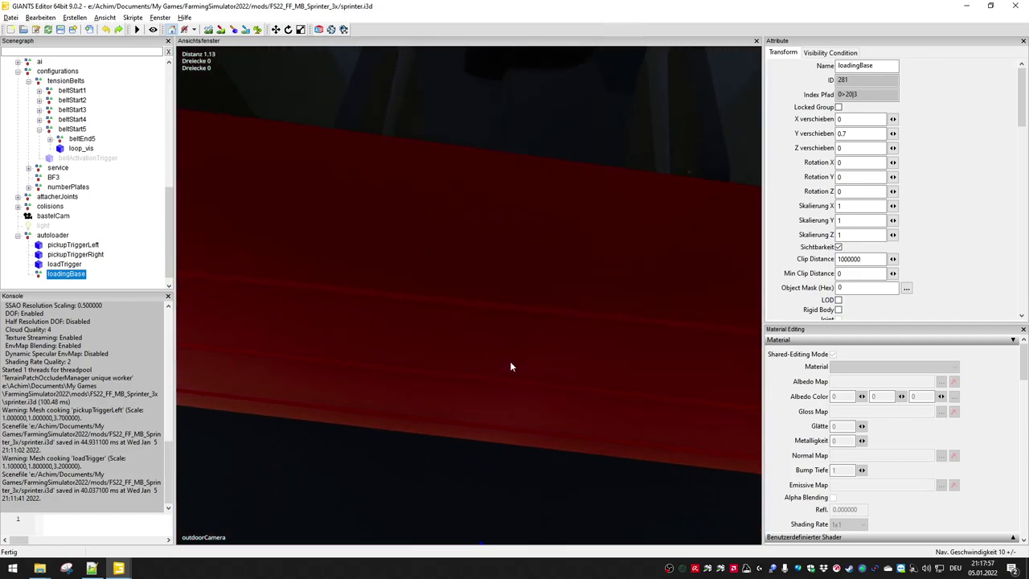
pyautogui.scroll(-4, 507, 353)
pyautogui.scroll(1, 505, 338)
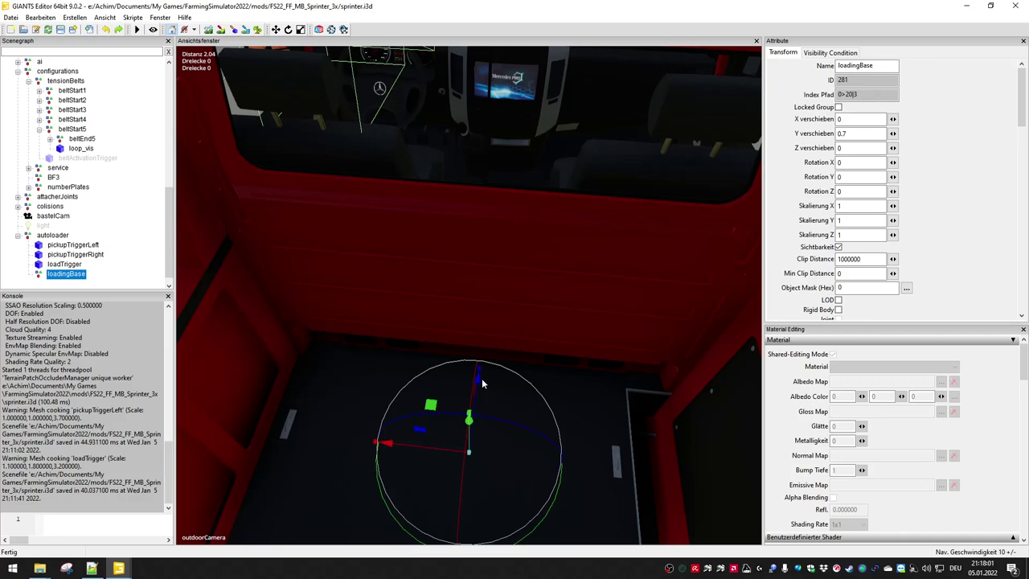
pyautogui.moveTo(479, 386); pyautogui.dragTo(499, 292)
pyautogui.moveTo(494, 298); pyautogui.dragTo(485, 296)
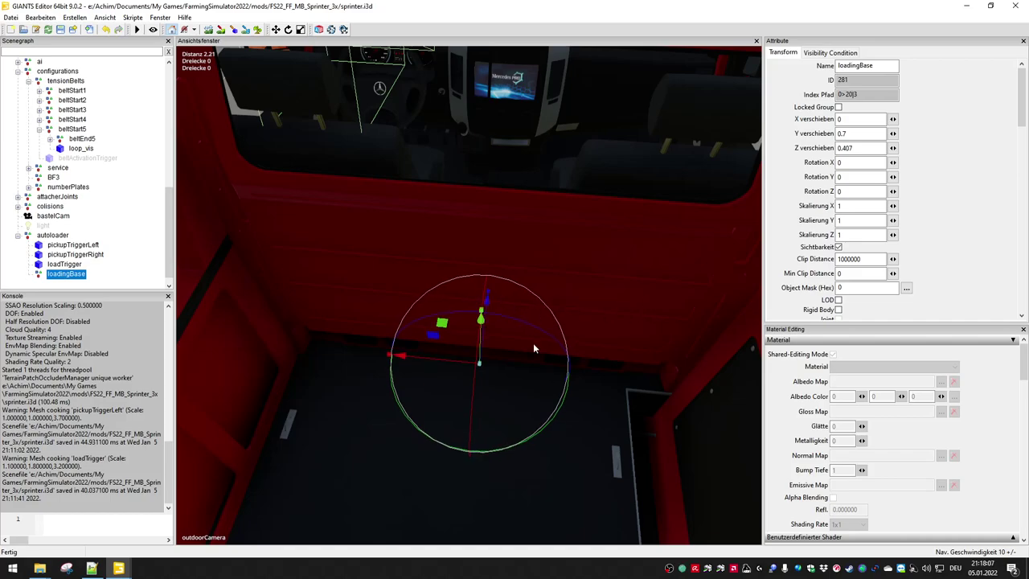
pyautogui.keyDown('alt'); pyautogui.moveTo(607, 367); pyautogui.dragTo(571, 405); pyautogui.keyUp('alt')
pyautogui.scroll(1, 569, 407)
pyautogui.scroll(-1, 567, 408)
pyautogui.keyDown('alt'); pyautogui.moveTo(533, 340); pyautogui.dragTo(476, 502); pyautogui.keyUp('alt')
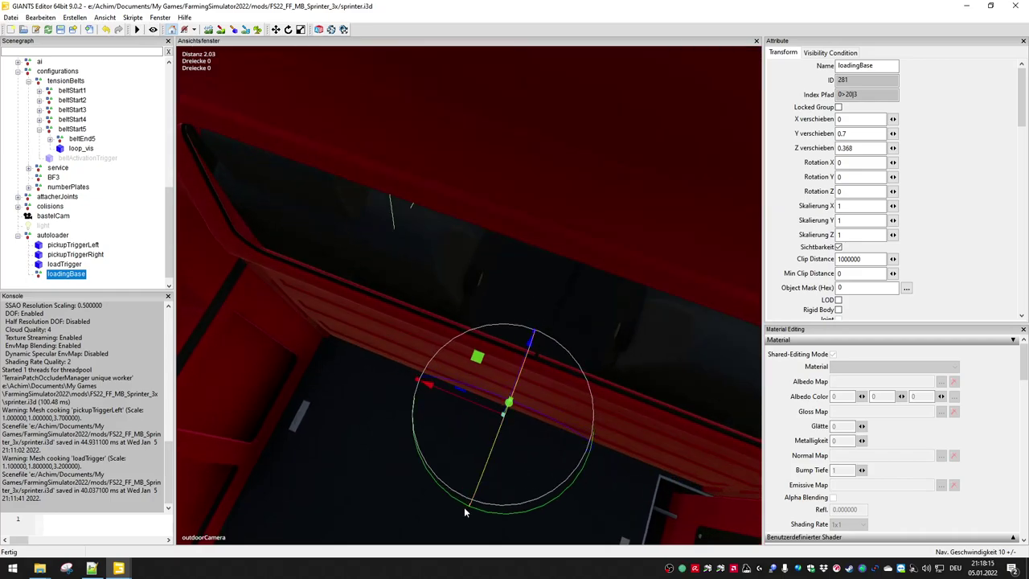
pyautogui.press('alt')
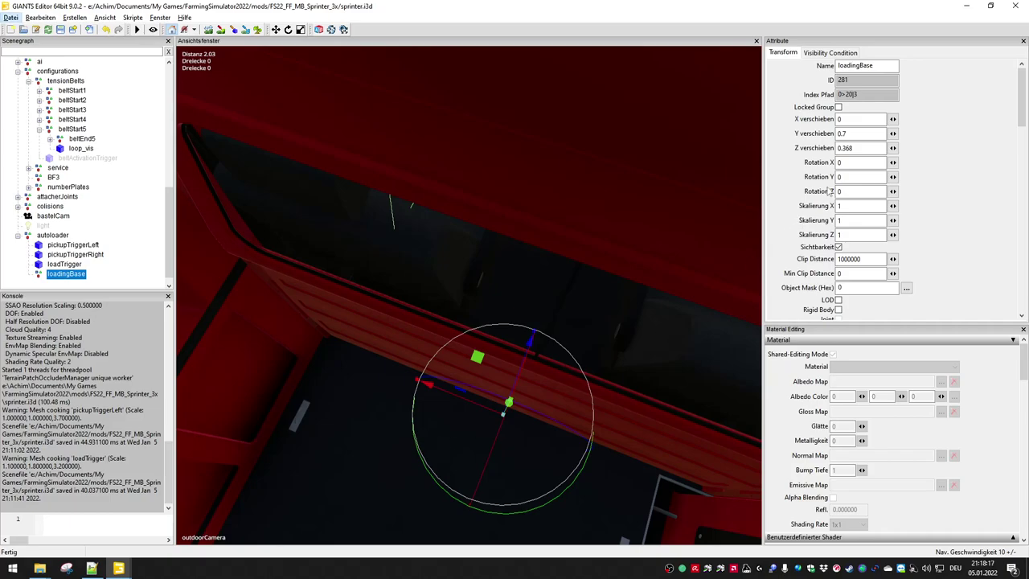
pyautogui.click(846, 149)
pyautogui.doubleClick(846, 149)
pyautogui.write('0.4')
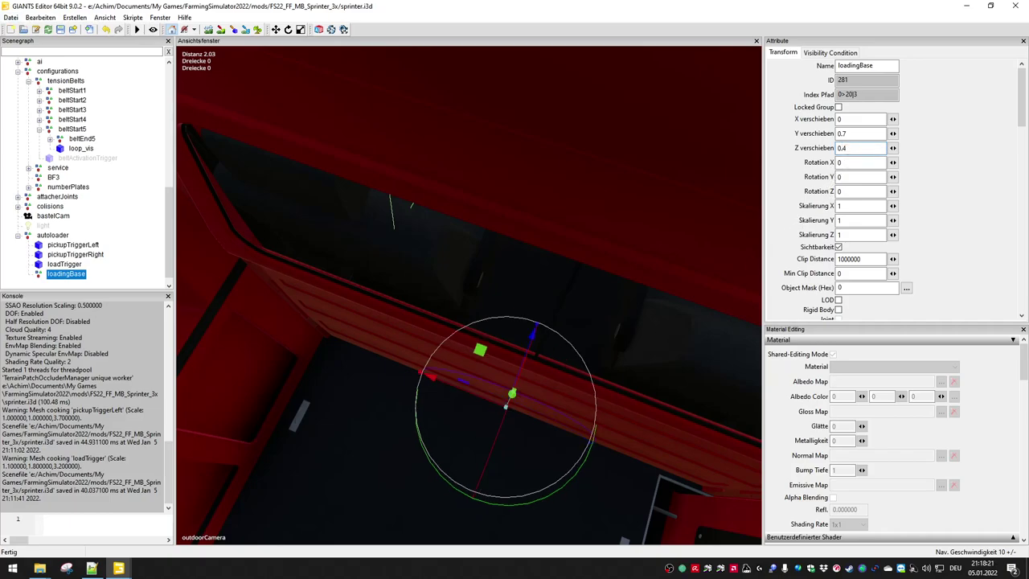
pyautogui.write('35')
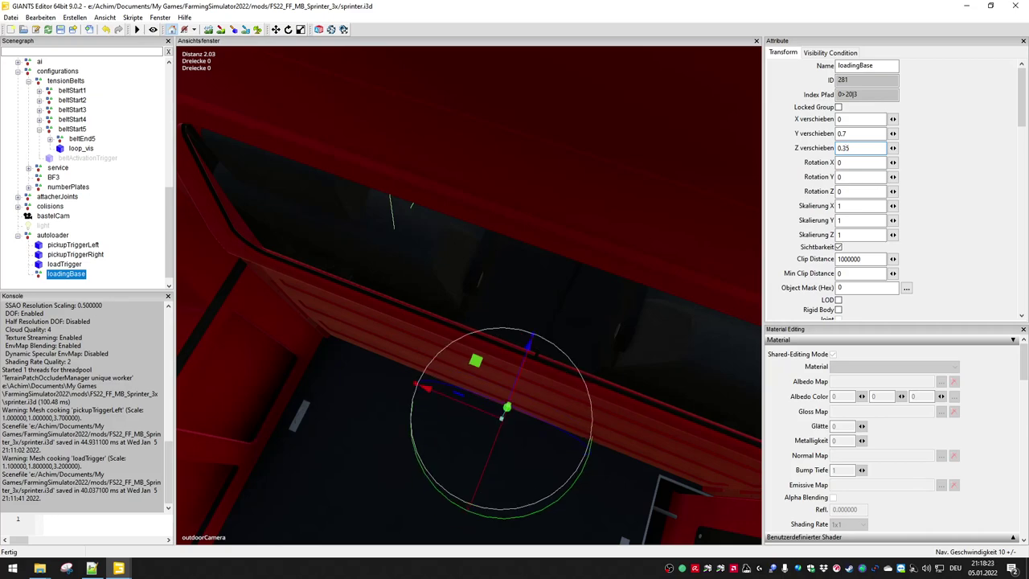
pyautogui.write('8')
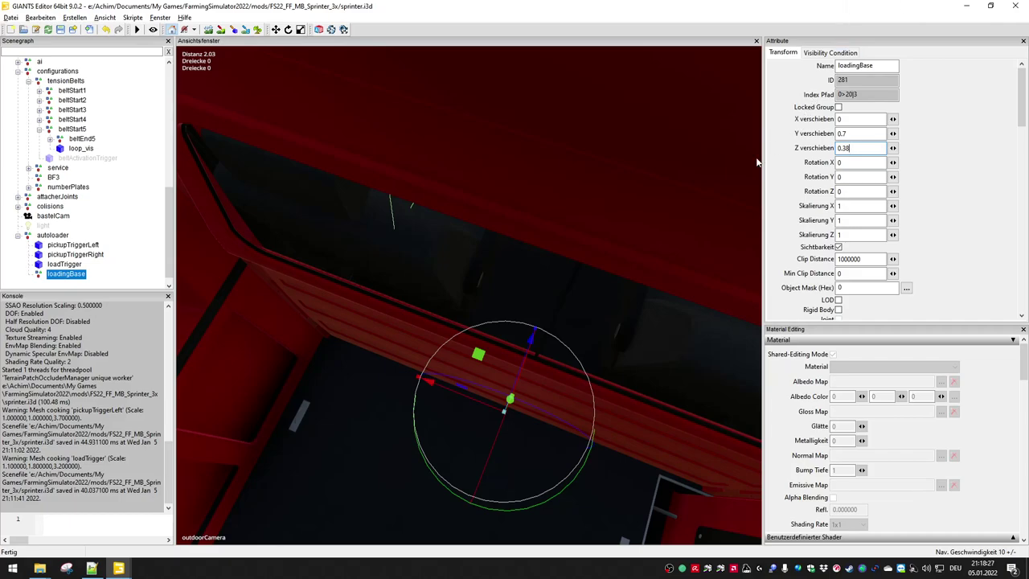
# - Save the scene and copy loadingBase's index path
pyautogui.keyDown('alt'); pyautogui.moveTo(485, 342); pyautogui.dragTo(563, 183); pyautogui.keyUp('alt')
pyautogui.keyDown('alt'); pyautogui.moveTo(564, 182); pyautogui.dragTo(483, 311, button='right'); pyautogui.keyUp('alt')
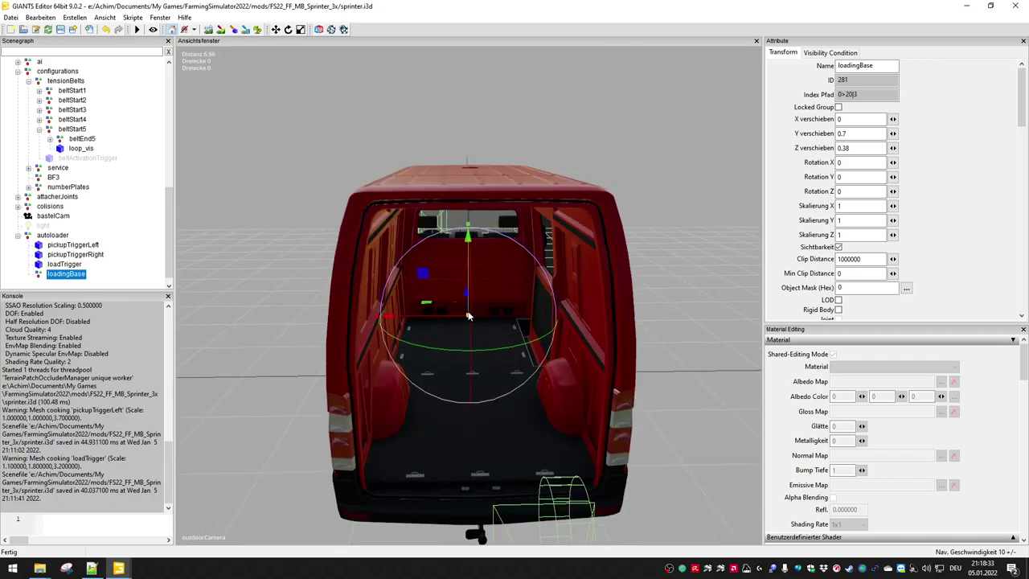
pyautogui.hotkey('ctrl', 's')
pyautogui.moveTo(864, 94); pyautogui.dragTo(832, 93)
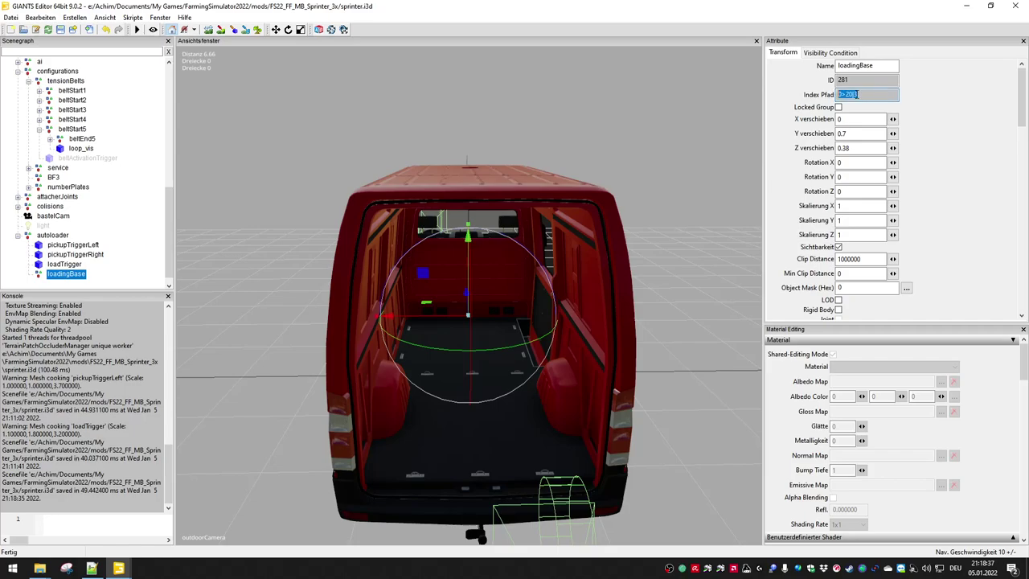
pyautogui.rightClick(864, 94)
pyautogui.click(868, 132)
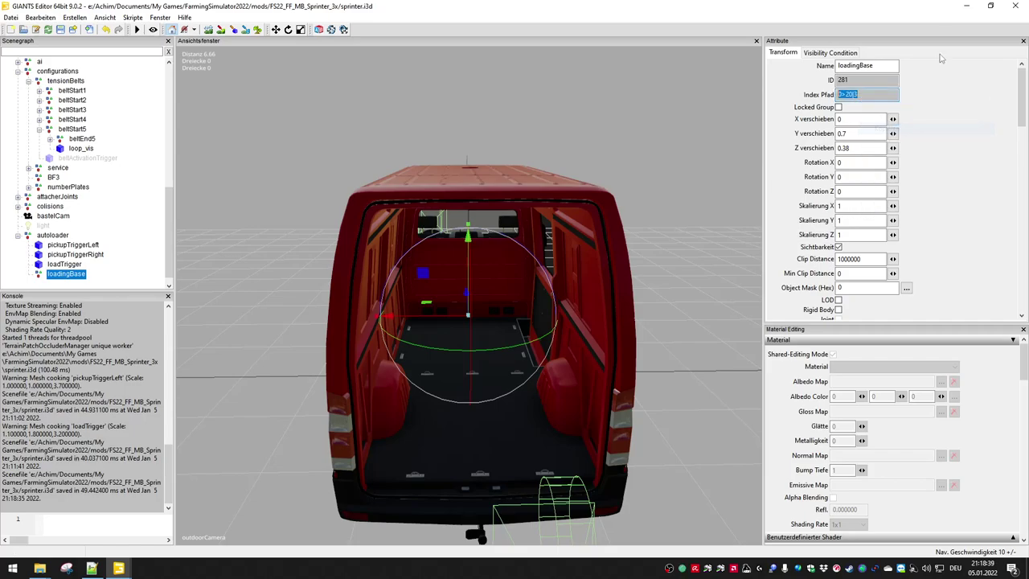
# - Switch to Notepad++ and set the body mapping's node at the end of sprinter.xml to 0>20|3
pyautogui.click(968, 7)
pyautogui.click(190, 302)
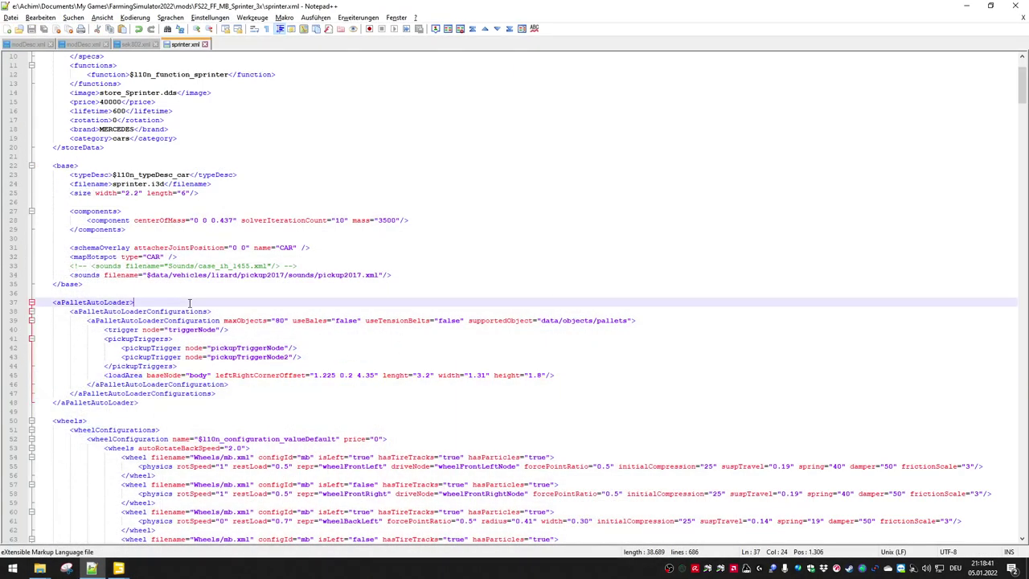
pyautogui.hotkey('ctrl', 'End')
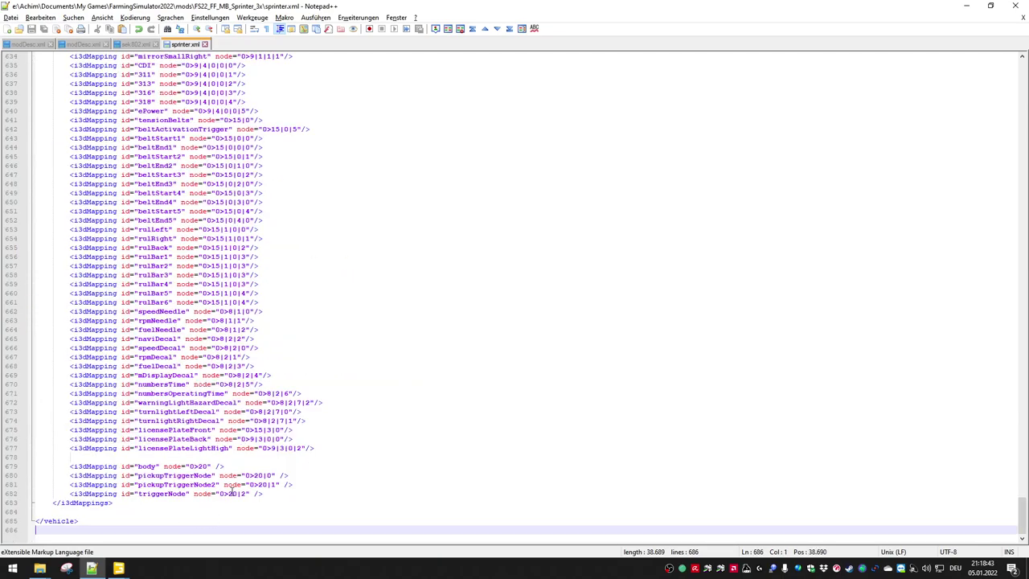
pyautogui.click(191, 467)
pyautogui.click(206, 467)
pyautogui.write('|3')
# - Move the body mapping line below the triggerNode mapping and save the file
pyautogui.moveTo(243, 470); pyautogui.dragTo(251, 457)
pyautogui.hotkey('ctrl', 'x')
pyautogui.click(277, 494)
pyautogui.hotkey('ctrl', 'v')
pyautogui.hotkey('ctrl', 's')
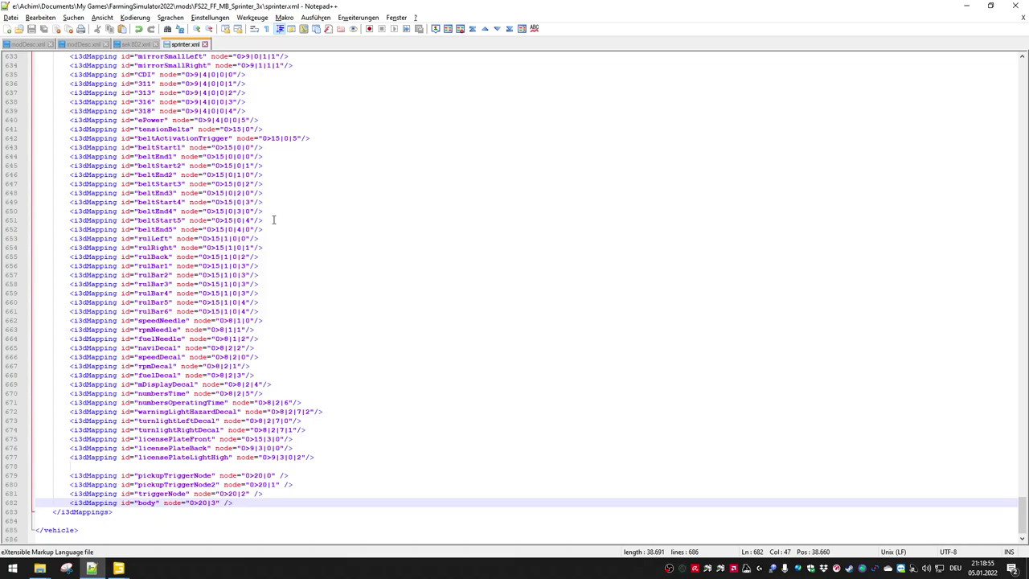
# - Copy the loadingBase node name from GIANTS Editor and use it to replace the body mapping's id in sprinter.xml
pyautogui.hotkey('alt', 'Tab')
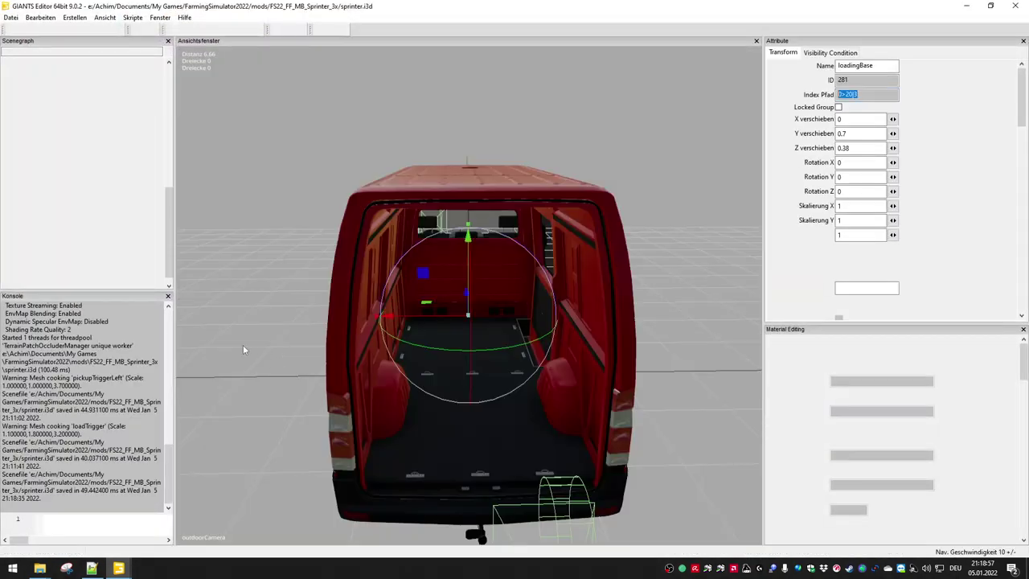
pyautogui.click(110, 277)
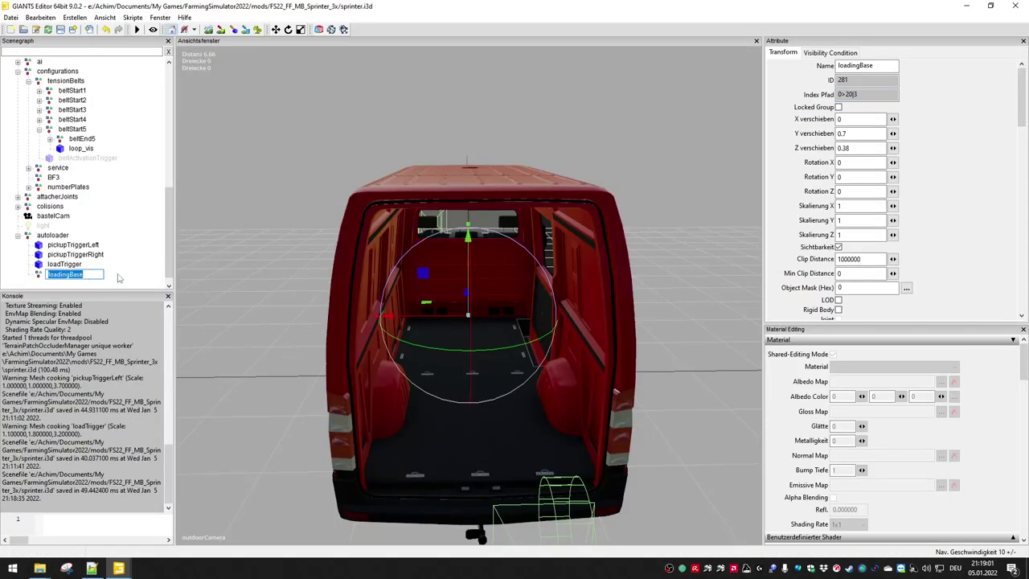
pyautogui.hotkey('alt', 'Tab')
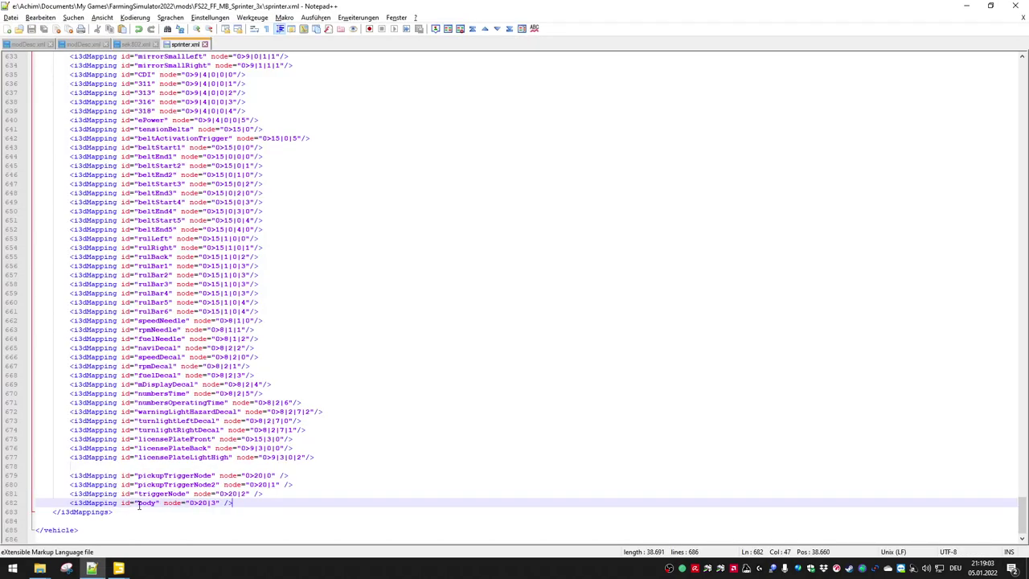
pyautogui.click(140, 502)
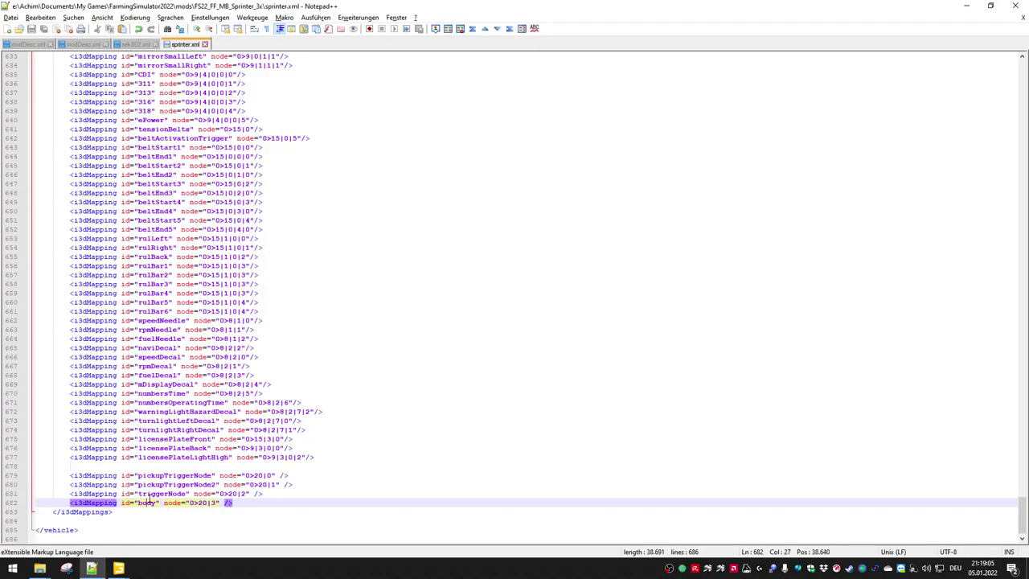
pyautogui.moveTo(155, 502); pyautogui.dragTo(185, 493)
pyautogui.press('BackSpace')
pyautogui.hotkey('ctrl', 'z')
# - Change the loadArea's baseNode in the aPalletAutoLoader section to loadingBase
pyautogui.hotkey('ctrl', 'Home')
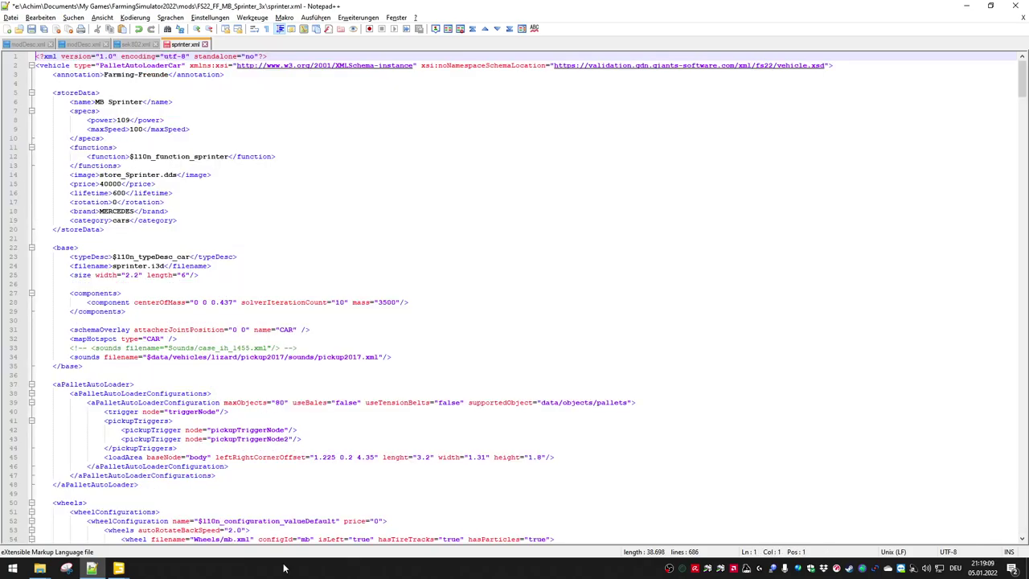
pyautogui.scroll(-2, 195, 456)
pyautogui.doubleClick(198, 401)
pyautogui.hotkey('ctrl', 'v')
pyautogui.scroll(-2, 257, 421)
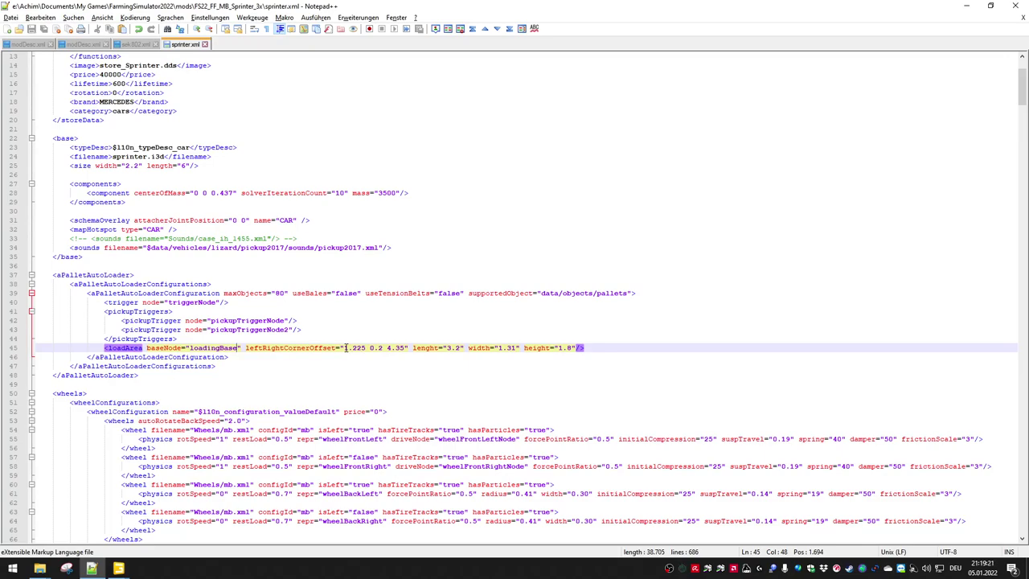
# - Set the loadArea's leftRightCornerOffset to 0 0 0
pyautogui.click(369, 348)
pyautogui.click(383, 347)
pyautogui.hotkey('shift', 'Left')
pyautogui.press('BackSpace')
pyautogui.press('BackSpace')
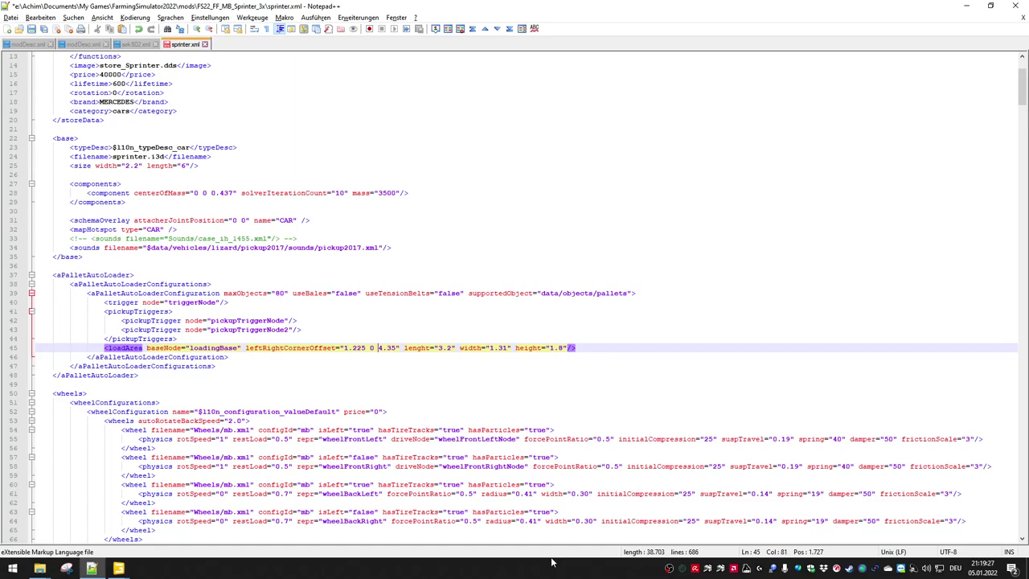
pyautogui.hotkey('shift', 'Right')
pyautogui.hotkey('shift', 'Right')
pyautogui.hotkey('shift', 'Right')
pyautogui.hotkey('shift', 'Right')
pyautogui.write('0')
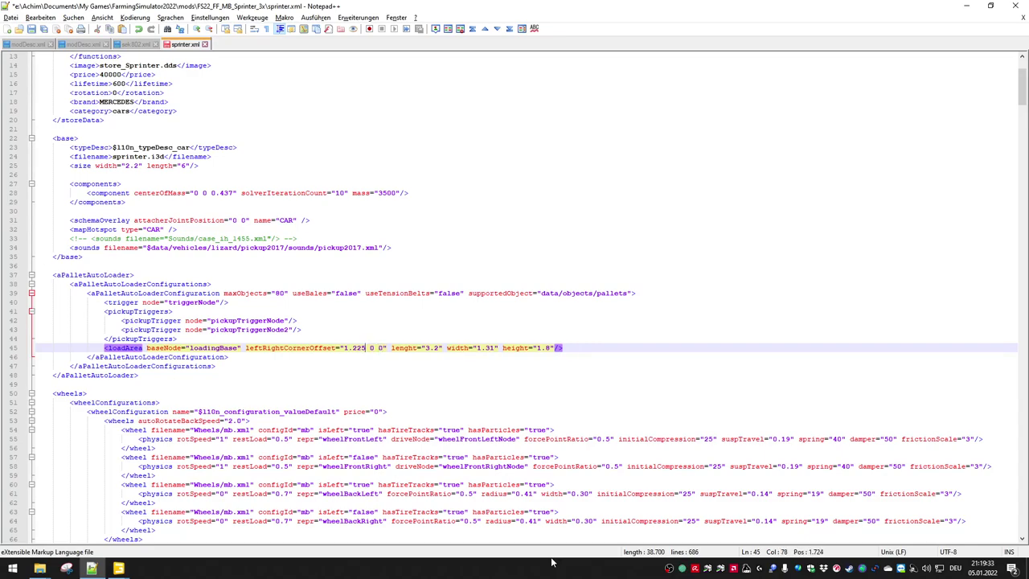
pyautogui.hotkey('ctrl', 's')
pyautogui.hotkey('shift', 'Right')
pyautogui.hotkey('shift', 'Right')
pyautogui.hotkey('shift', 'Right')
pyautogui.hotkey('shift', 'Right')
pyautogui.hotkey('shift', 'Right')
pyautogui.write('0')
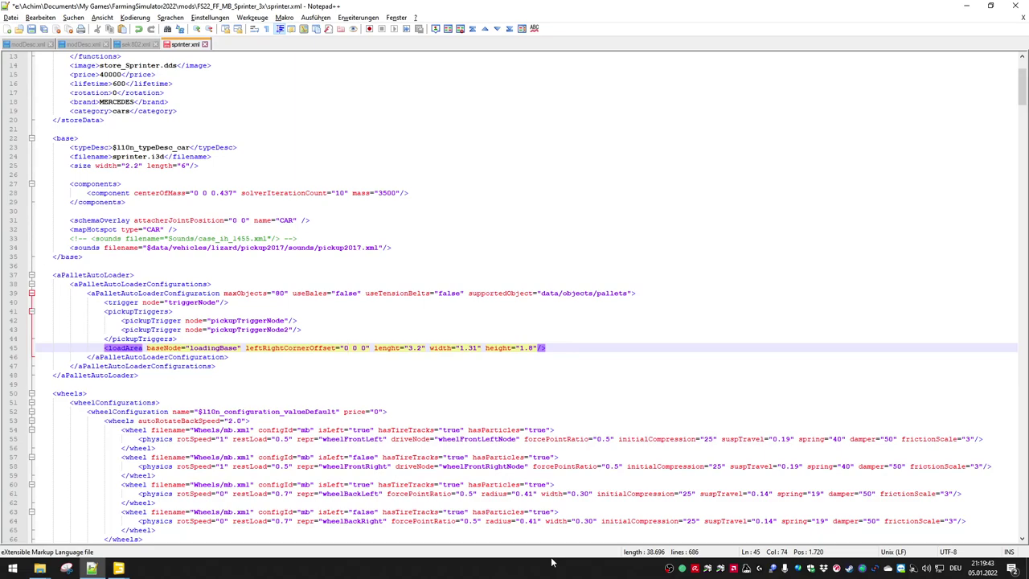
# - Set the loadArea's width to 1.30
pyautogui.press('Right')
pyautogui.press('Right')
pyautogui.press('Right')
pyautogui.press('Right')
pyautogui.press('Right')
pyautogui.press('Right')
pyautogui.press('Right')
pyautogui.press('Right')
pyautogui.press('Right')
pyautogui.press('Right')
pyautogui.press('Right')
pyautogui.press('Right')
pyautogui.press('Right')
pyautogui.press('Right')
pyautogui.press('Right')
pyautogui.press('Right')
pyautogui.press('Right')
pyautogui.press('Right')
pyautogui.press('Right')
pyautogui.press('Right')
pyautogui.press('Right')
pyautogui.hotkey('shift', 'Right')
pyautogui.write('0')
# - Set the first value of the loadArea's leftRightCornerOffset to 0.65 and save the file
pyautogui.press('Left')
pyautogui.press('Left')
pyautogui.press('Left')
pyautogui.press('Left')
pyautogui.press('Left')
pyautogui.press('Left')
pyautogui.press('Left')
pyautogui.press('Left')
pyautogui.press('Left')
pyautogui.press('Left')
pyautogui.press('Left')
pyautogui.press('Left')
pyautogui.hotkey('shift', 'Left')
pyautogui.write('0.')
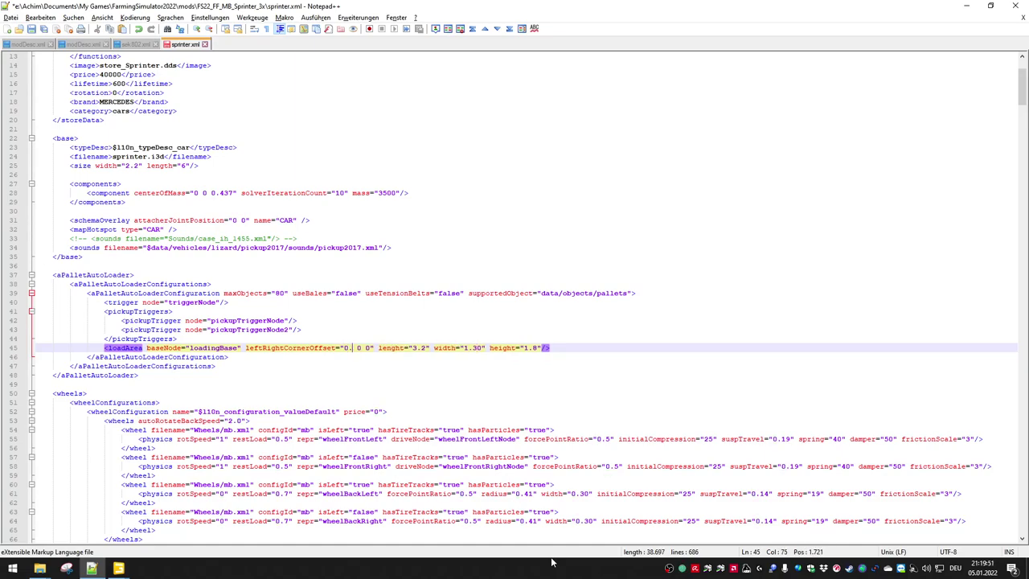
pyautogui.write('65')
pyautogui.hotkey('ctrl', 's')
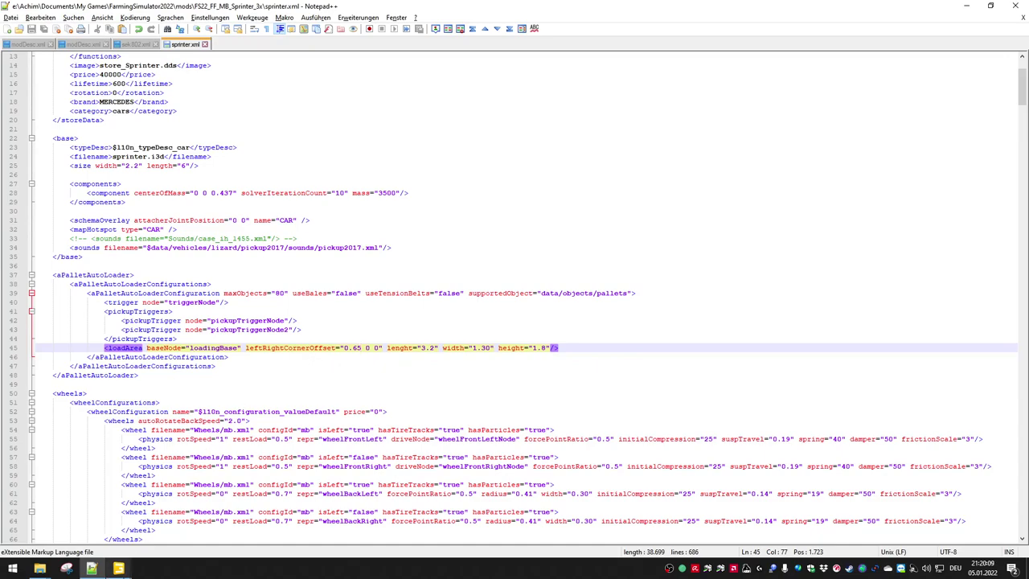
# - Switch to GIANTS Editor, make doorBackLeftNode and doorBackRightNode visible, and save the Sprinter scene
pyautogui.click(966, 5)
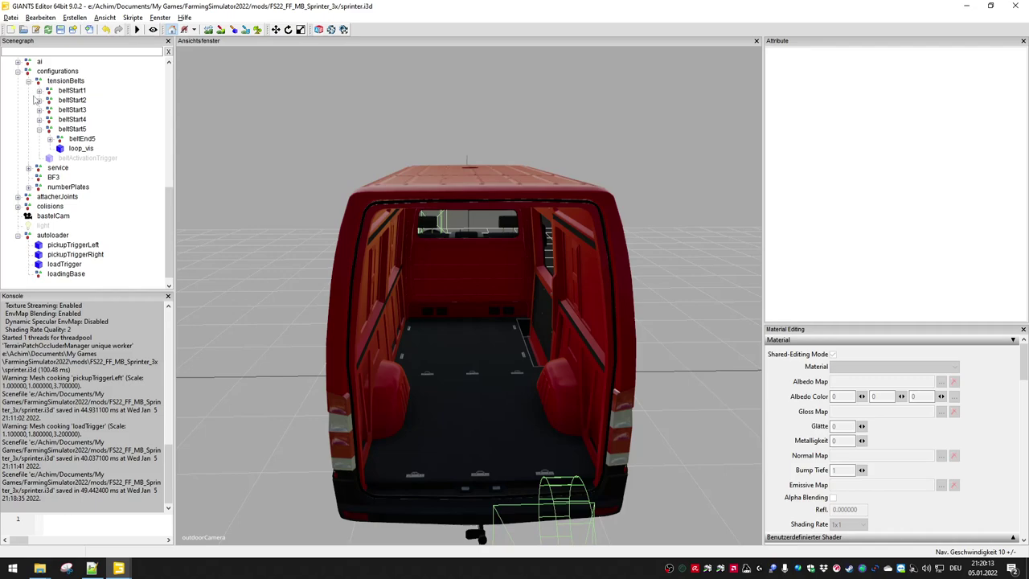
pyautogui.scroll(4, 94, 184)
pyautogui.scroll(3, 93, 184)
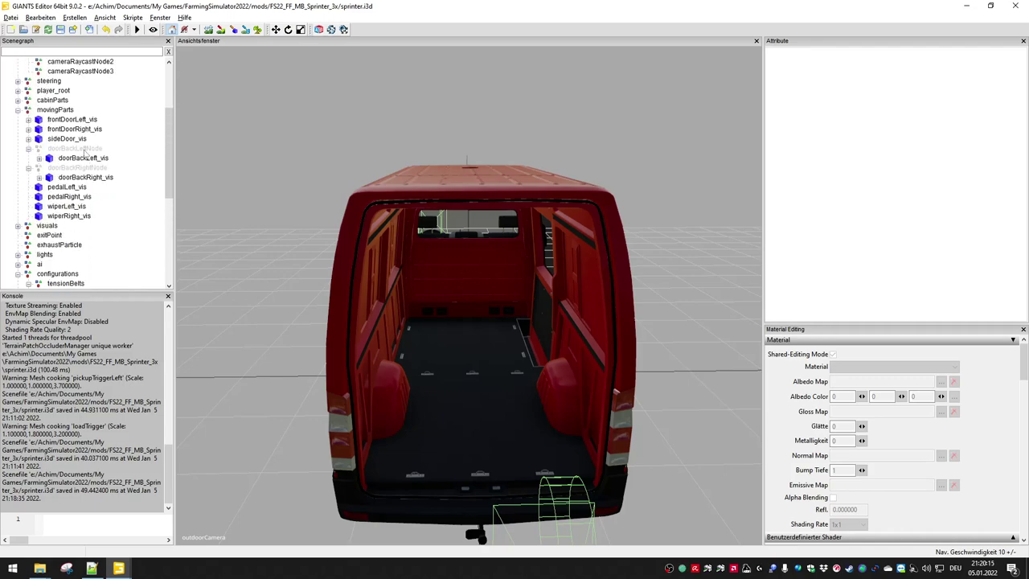
pyautogui.click(80, 149)
pyautogui.keyDown('ctrl'); pyautogui.click(81, 167); pyautogui.keyUp('ctrl')
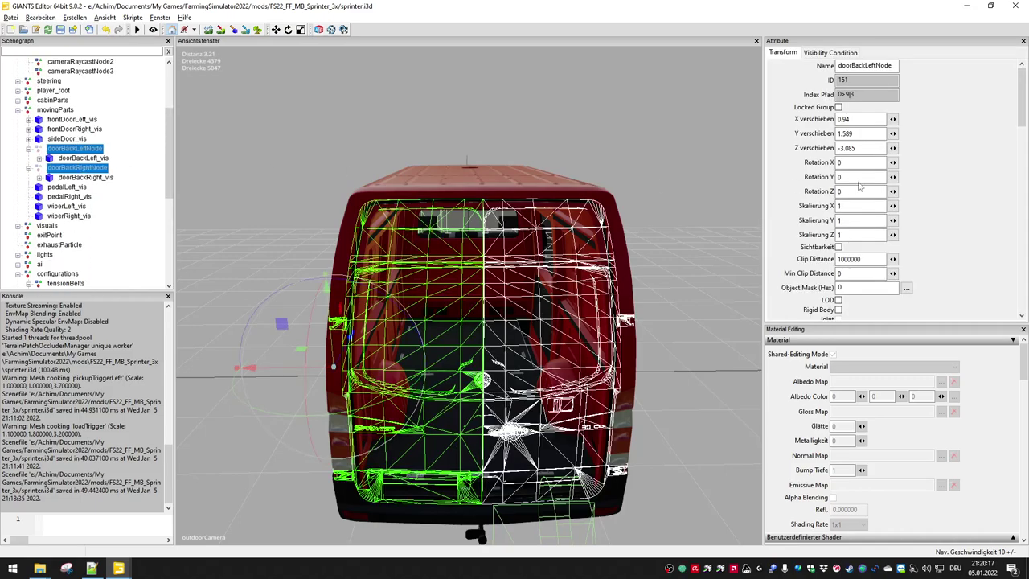
pyautogui.click(838, 247)
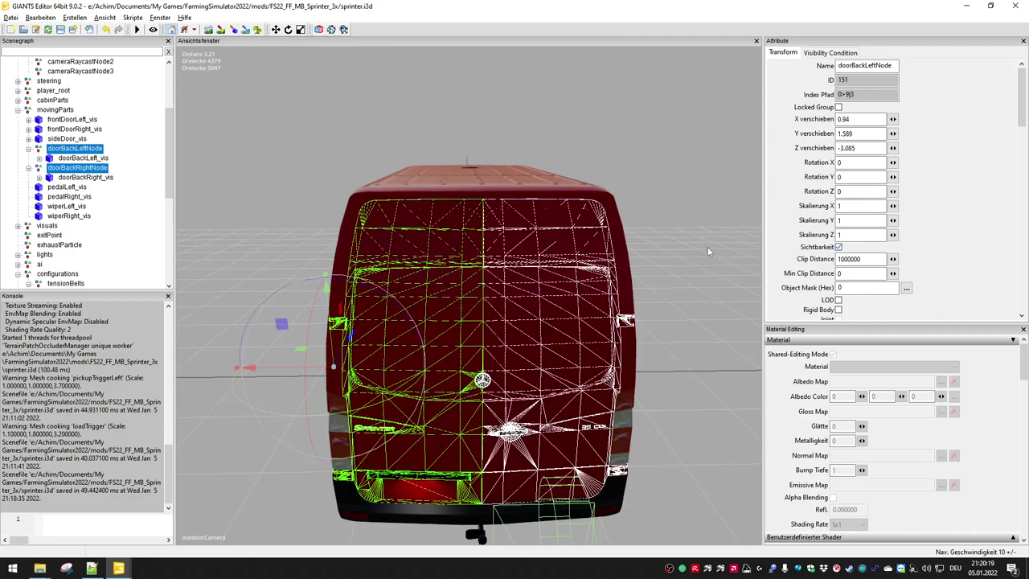
pyautogui.scroll(-1, 701, 268)
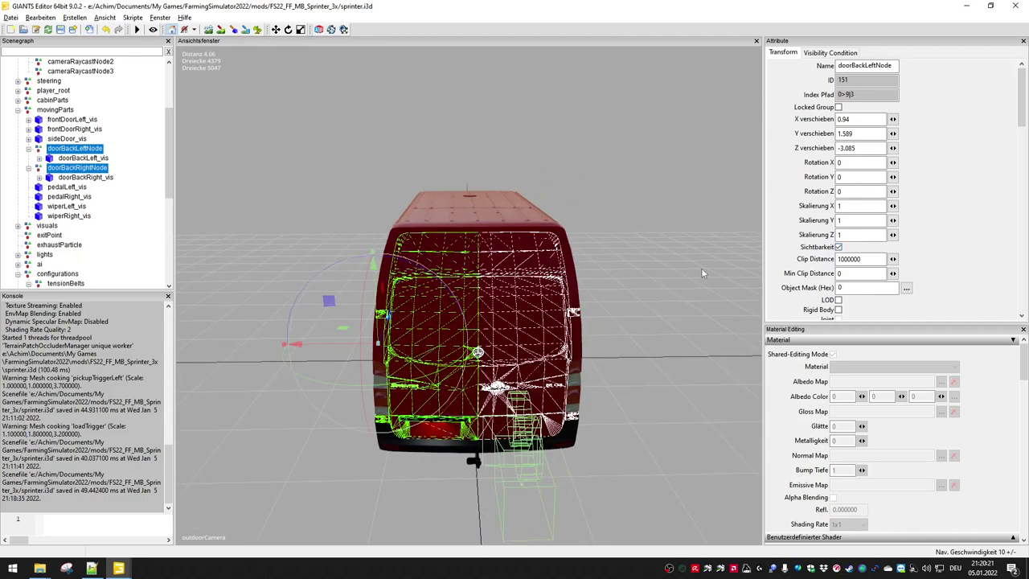
pyautogui.click(359, 187)
pyautogui.hotkey('ctrl', 's')
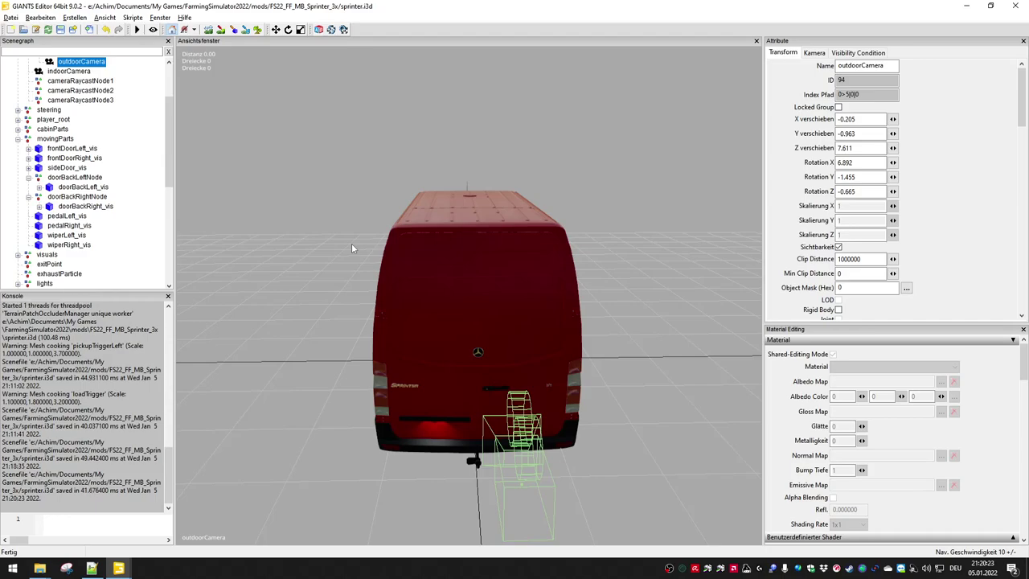
# - Clear the open windows off the desktop and launch Farming Simulator 22 - Test 2
pyautogui.click(966, 6)
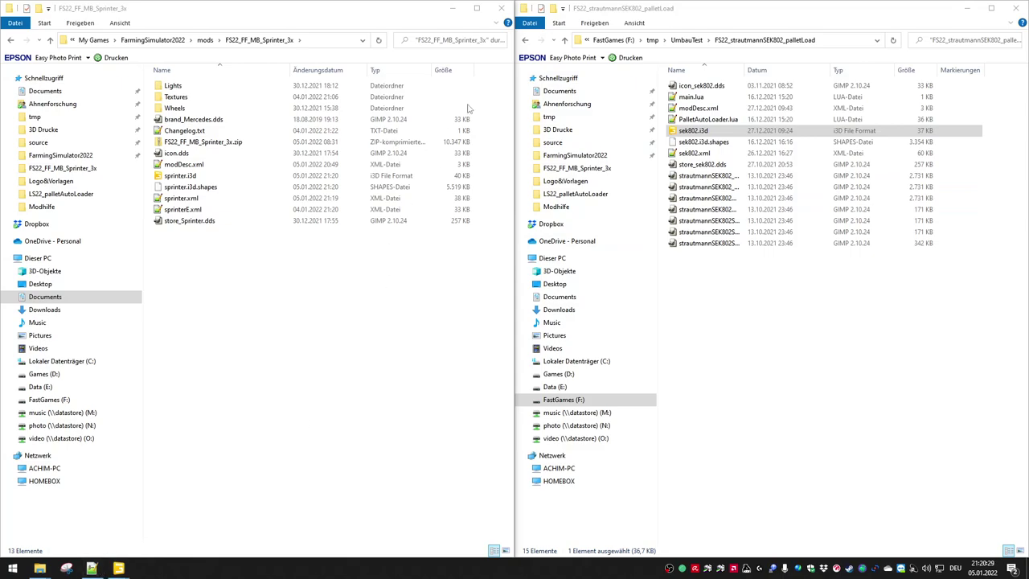
pyautogui.click(453, 8)
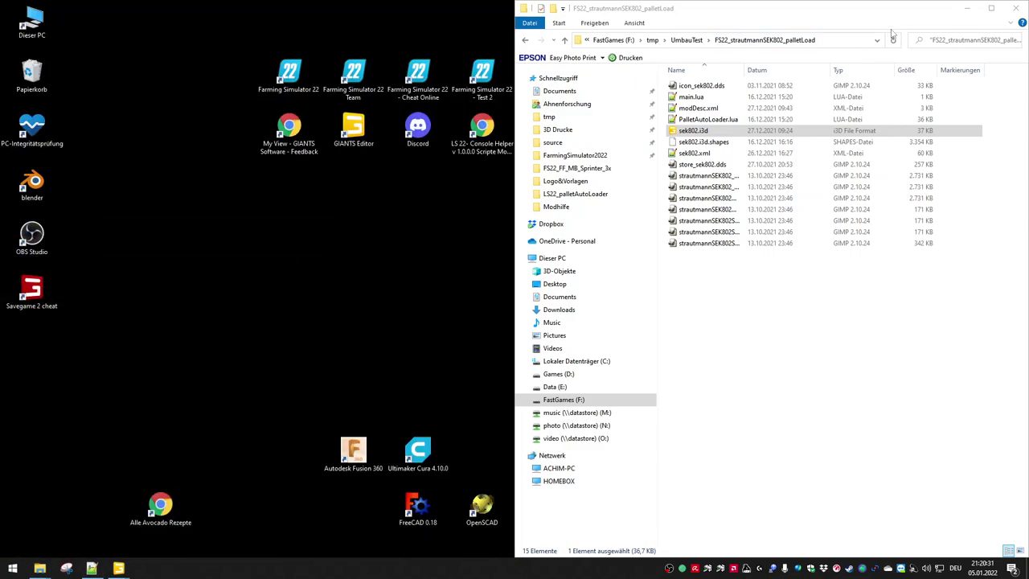
pyautogui.click(966, 8)
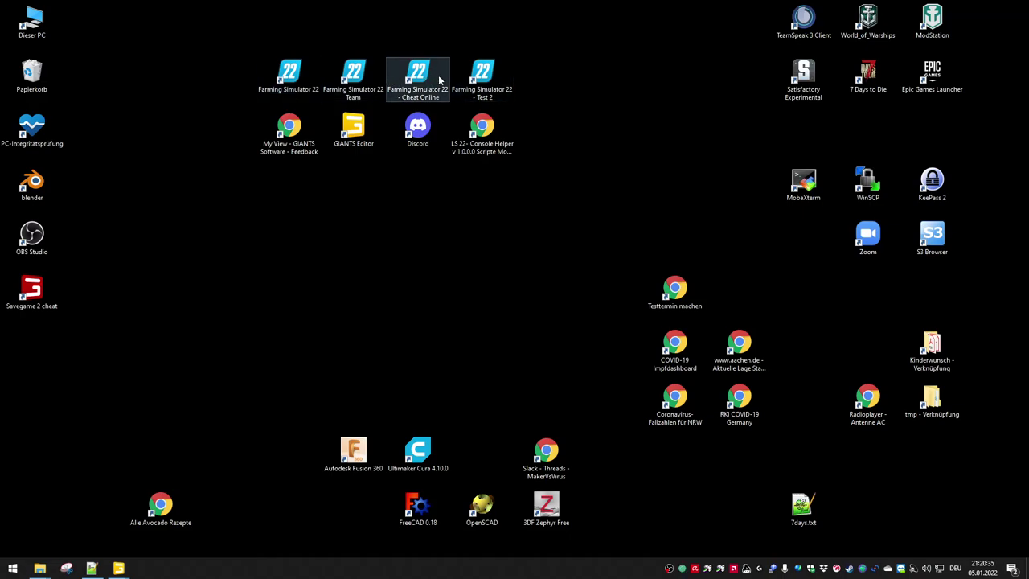
pyautogui.click(479, 82)
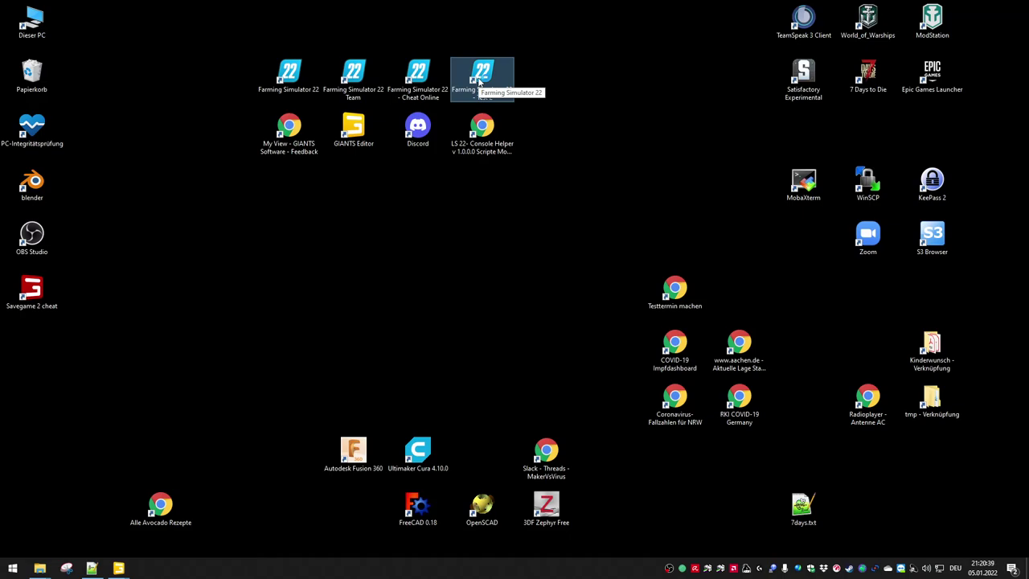
pyautogui.doubleClick(479, 81)
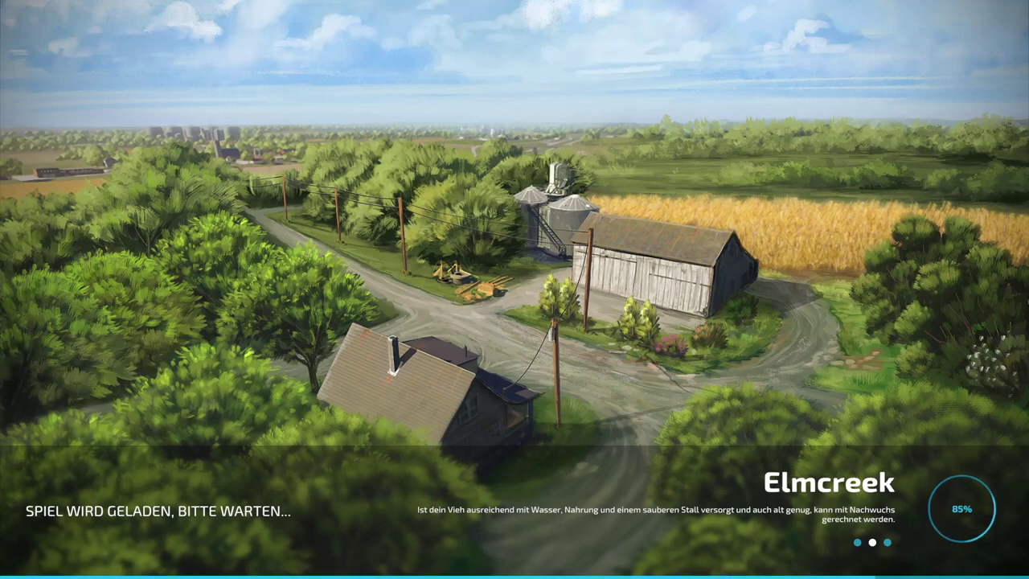
# - While the game loads, open log.txt from the FarmingSimulator2022 folder in Notepad++
pyautogui.press('super')
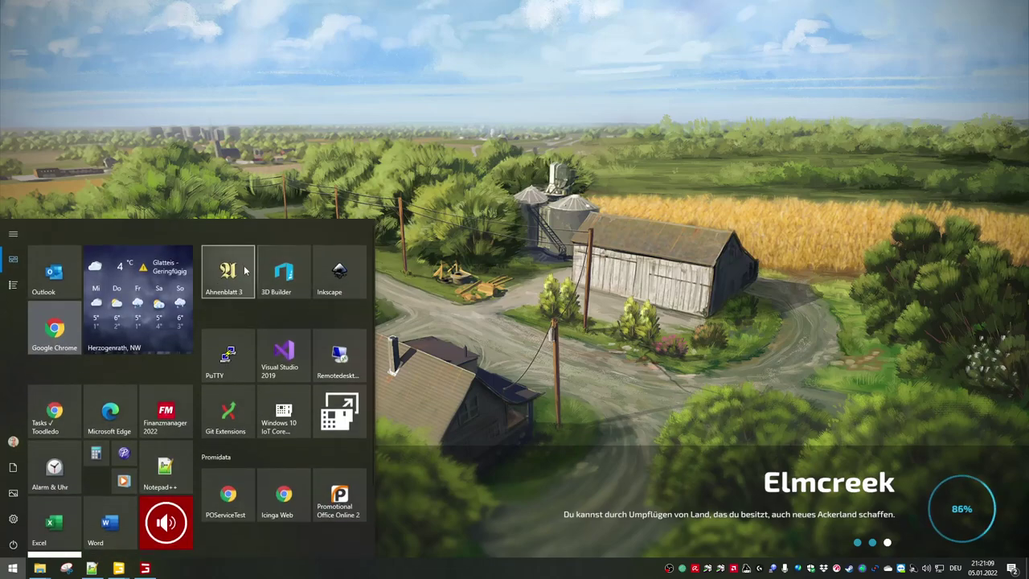
pyautogui.press('super+e')
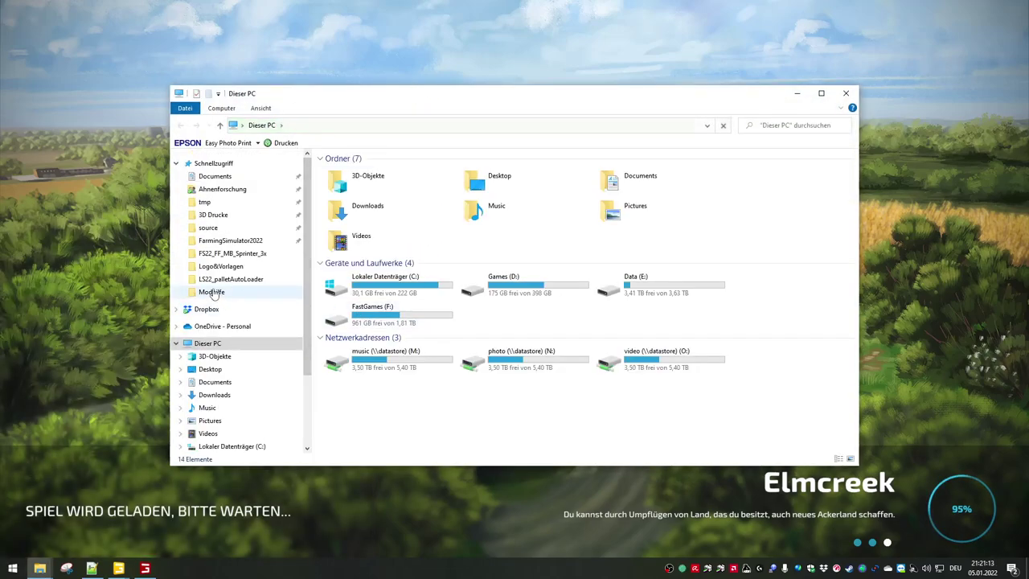
pyautogui.click(220, 241)
pyautogui.scroll(-5, 350, 402)
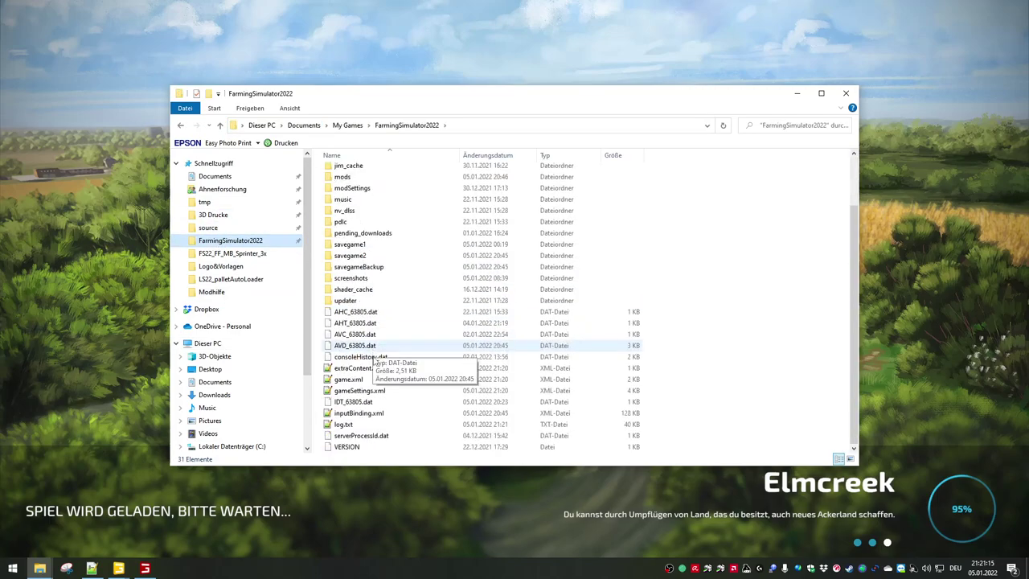
pyautogui.doubleClick(348, 424)
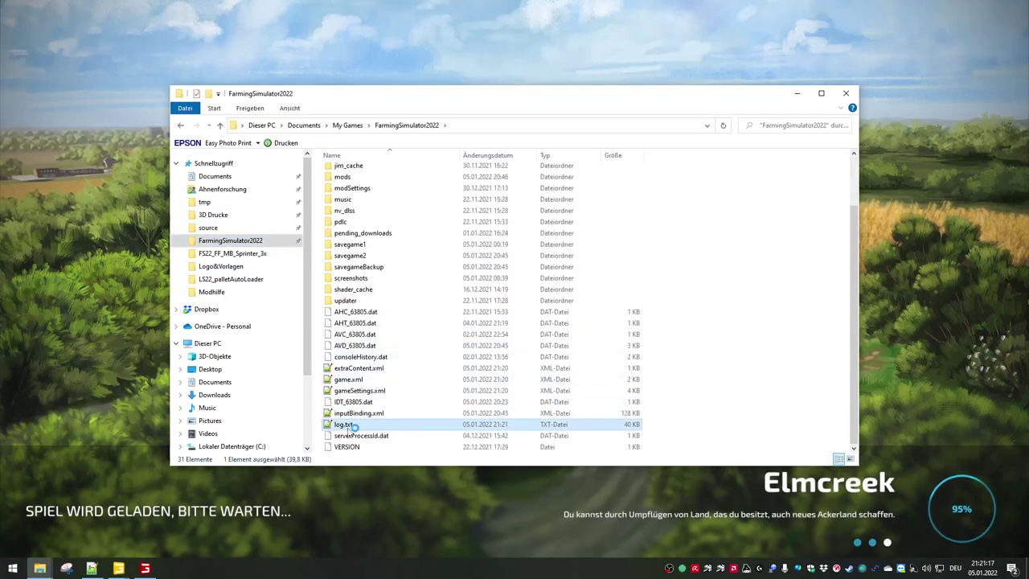
pyautogui.click(236, 166)
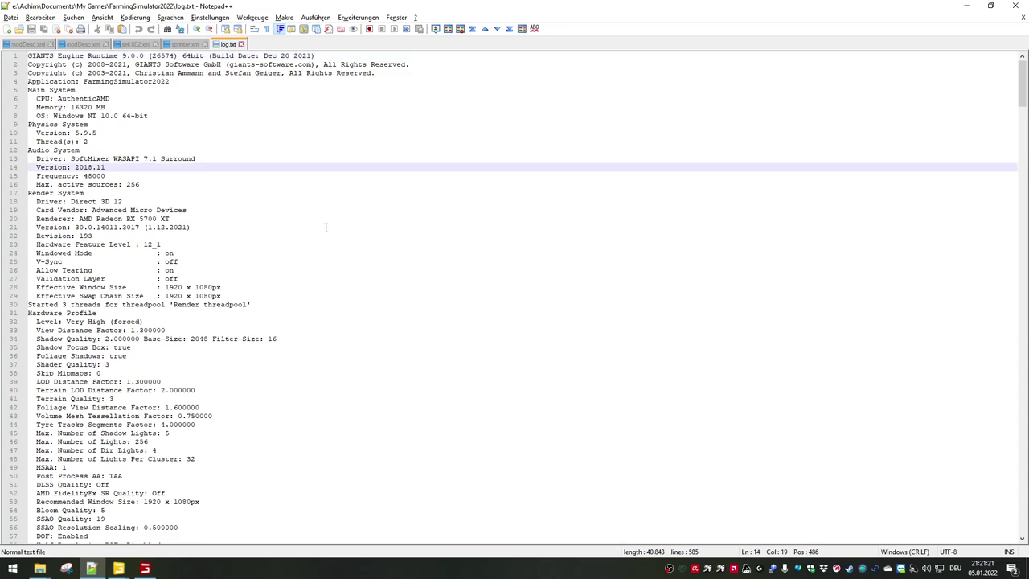
# - Find all matches of the regular expression warning|error in log.txt
pyautogui.hotkey('ctrl', 'f')
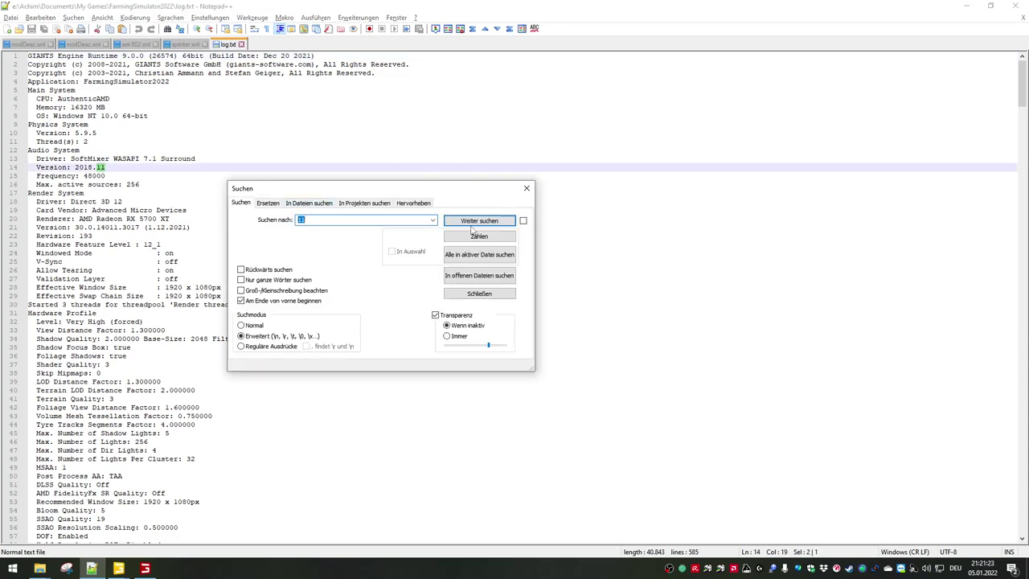
pyautogui.click(432, 219)
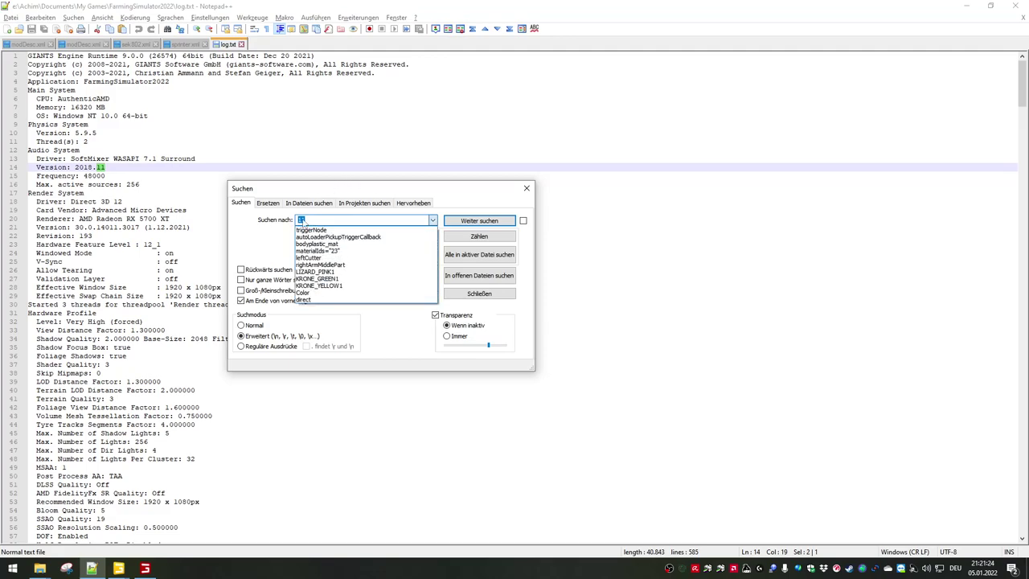
pyautogui.click(355, 220)
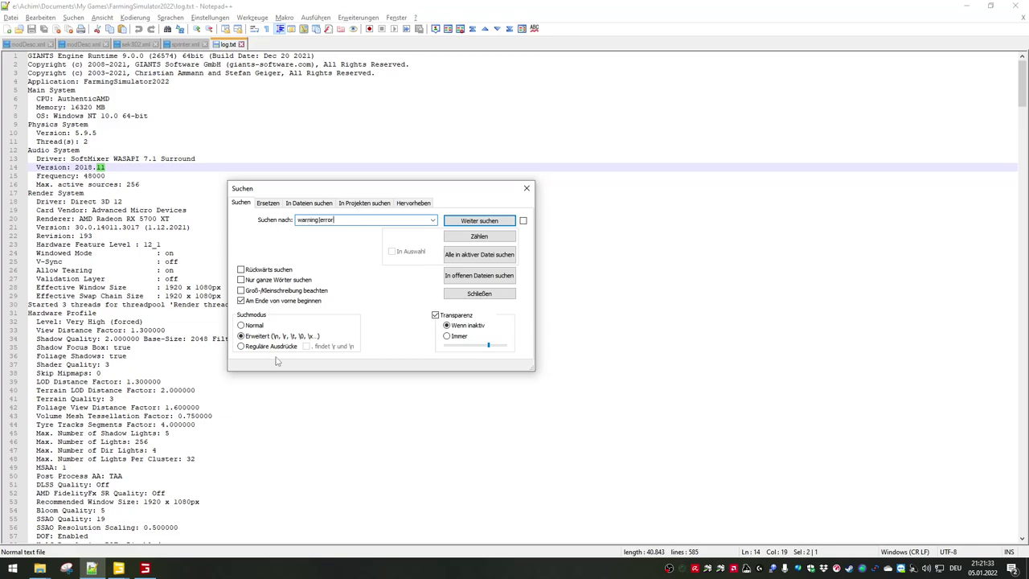
pyautogui.click(479, 254)
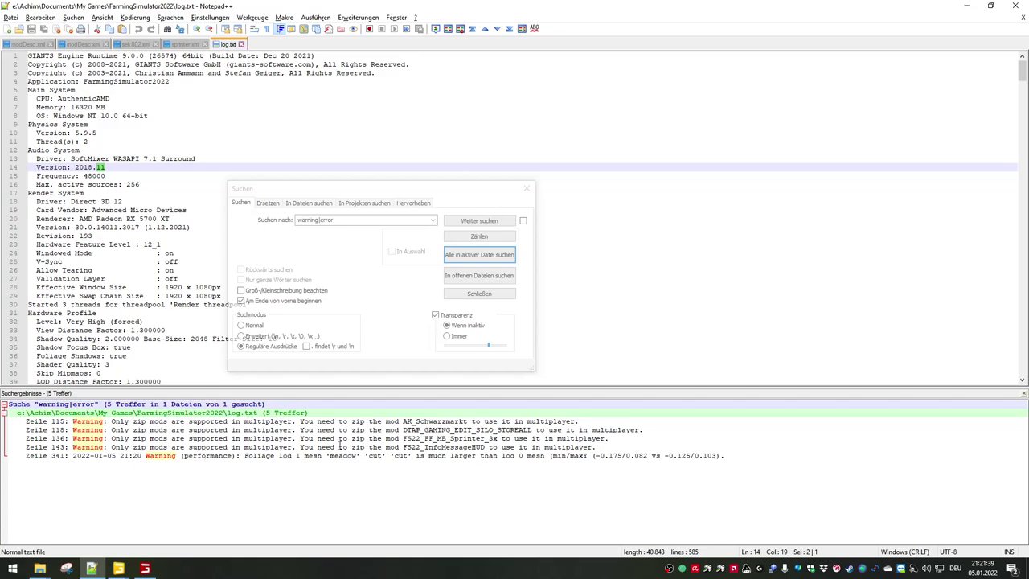
# - Examine the warnings about unzipped mods and the meadow foliage mesh, and read the log entries through to its end
pyautogui.doubleClick(410, 429)
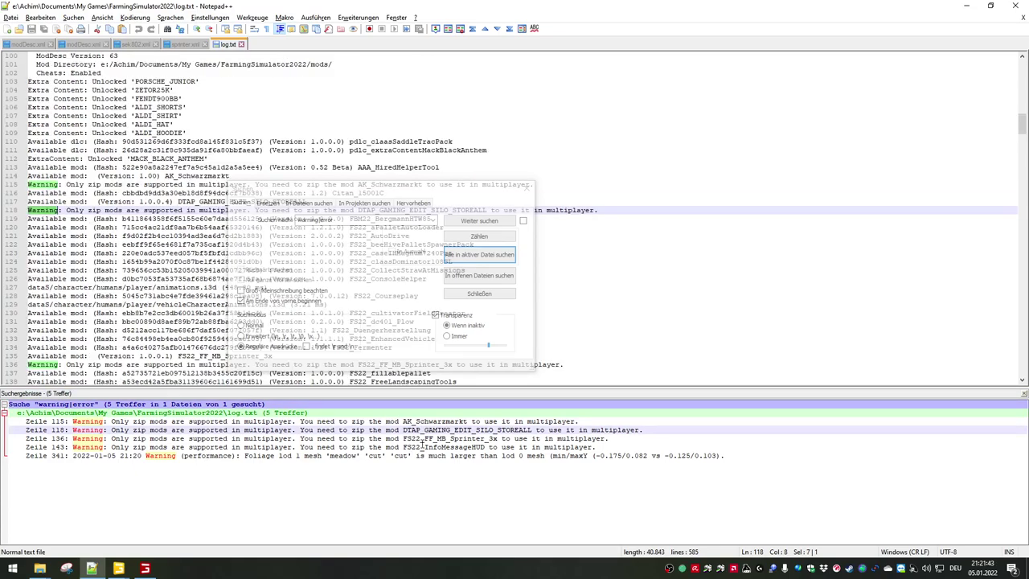
pyautogui.moveTo(344, 443); pyautogui.dragTo(487, 448)
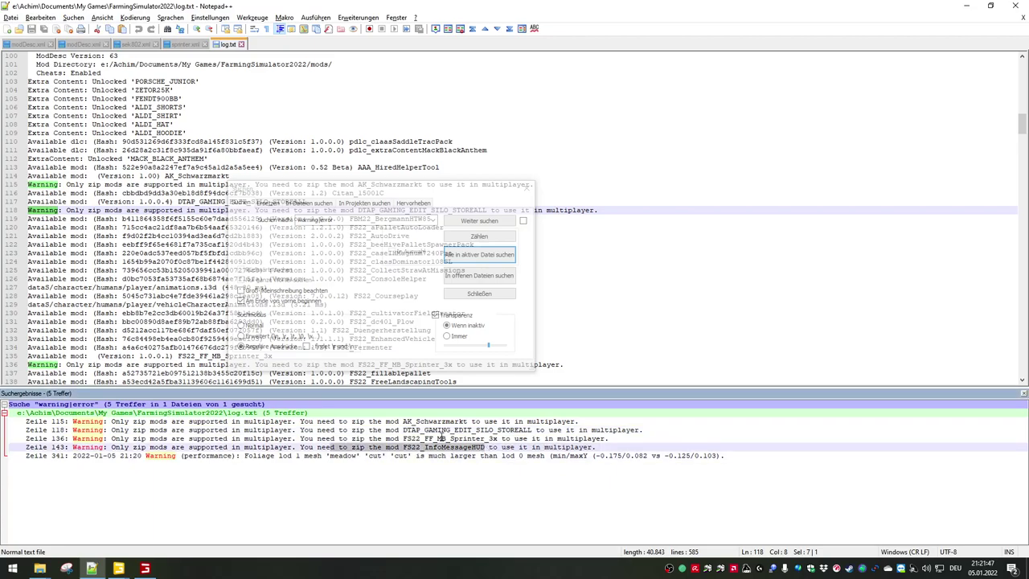
pyautogui.doubleClick(340, 456)
pyautogui.moveTo(420, 193); pyautogui.dragTo(874, 152)
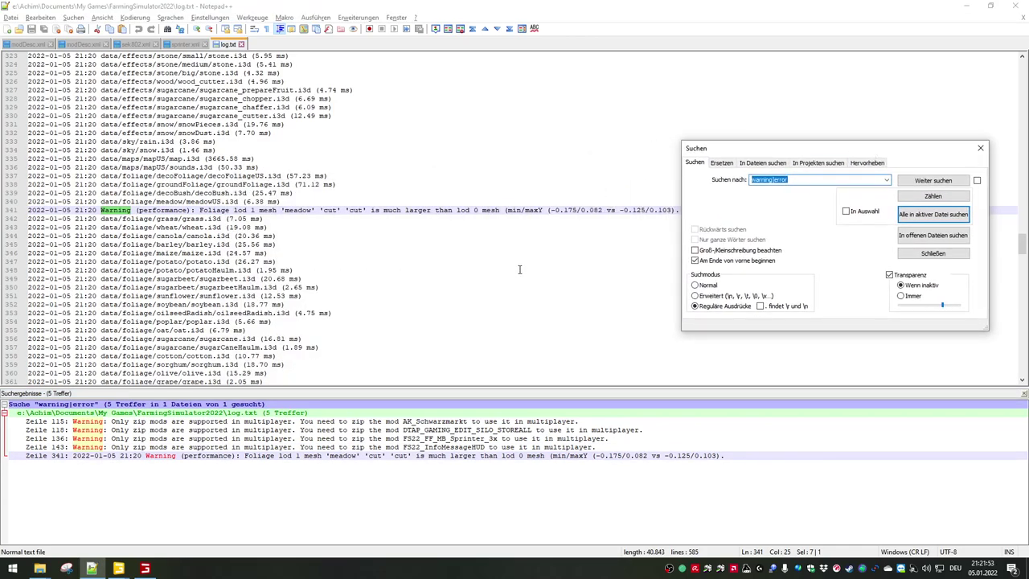
pyautogui.scroll(-13, 520, 269)
pyautogui.scroll(4, 510, 268)
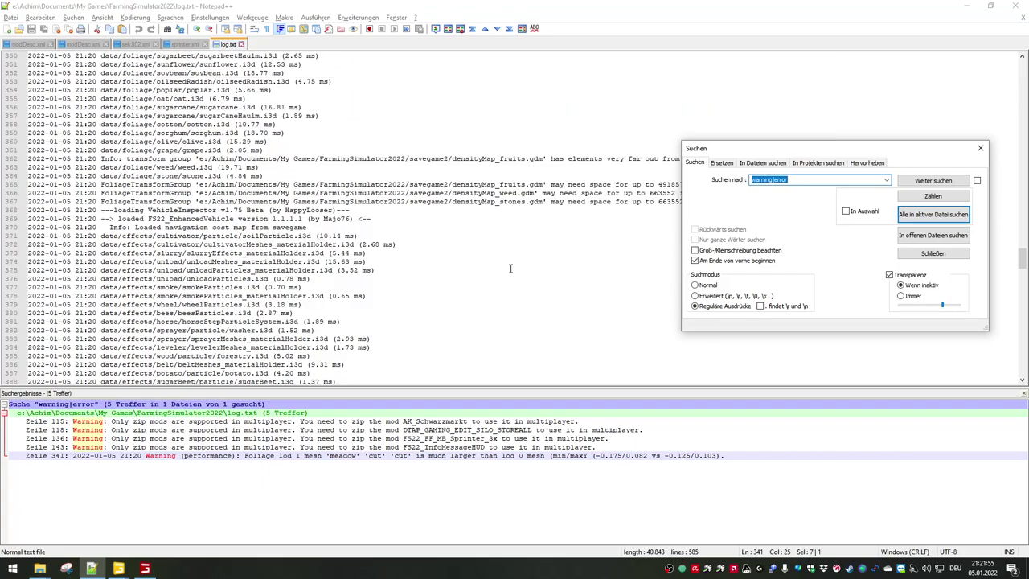
pyautogui.scroll(-20, 510, 268)
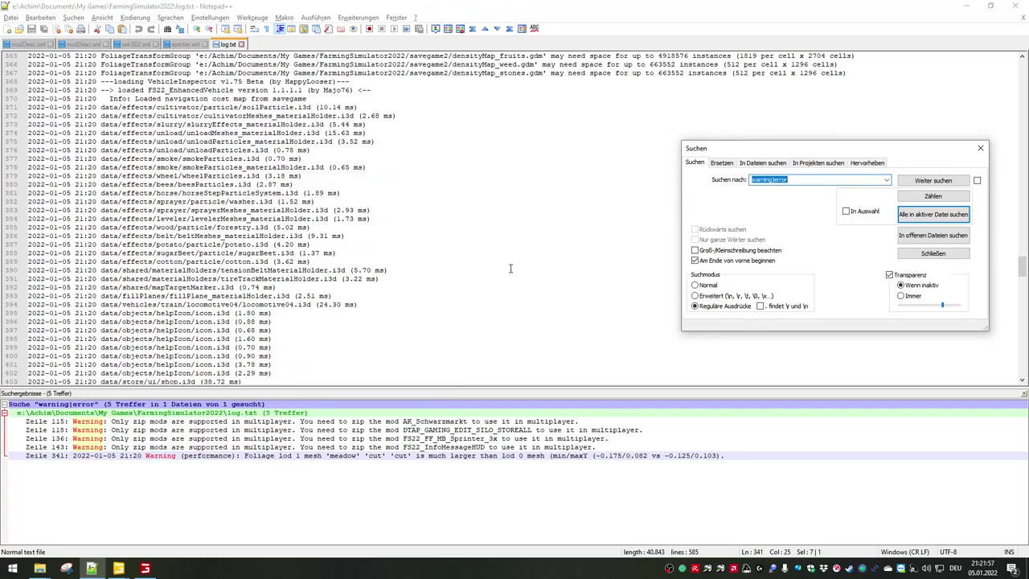
pyautogui.scroll(-20, 509, 269)
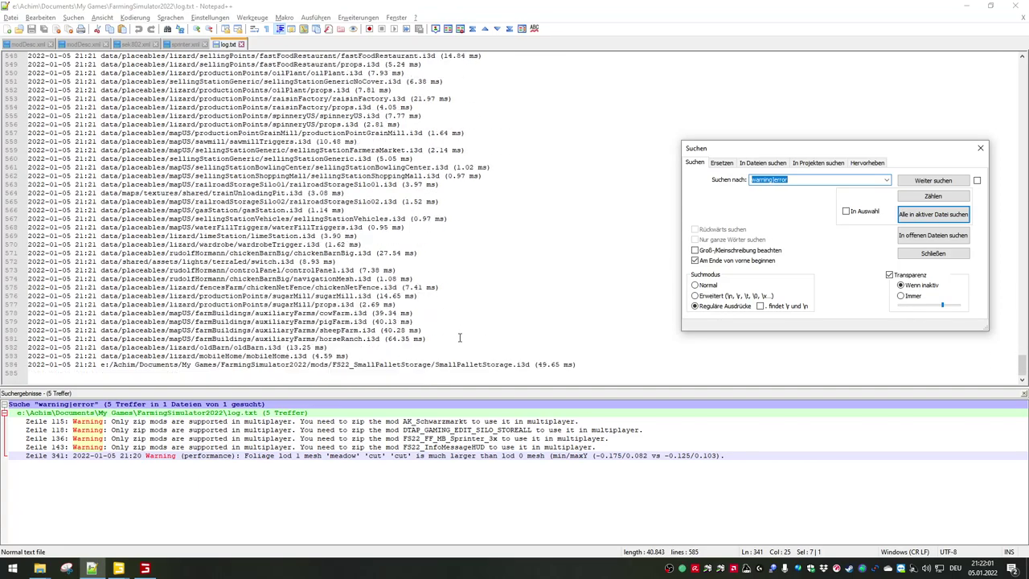
# - Return to Farming Simulator 22, start the loaded Elmcreek game and switch to the Mercedes Benz 318 CDI van
pyautogui.click(959, 8)
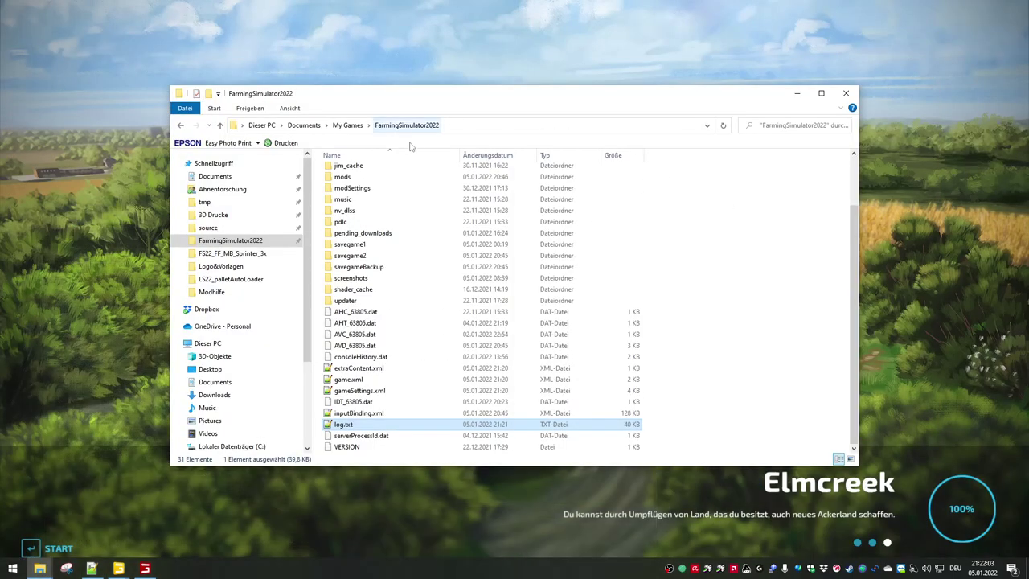
pyautogui.click(485, 64)
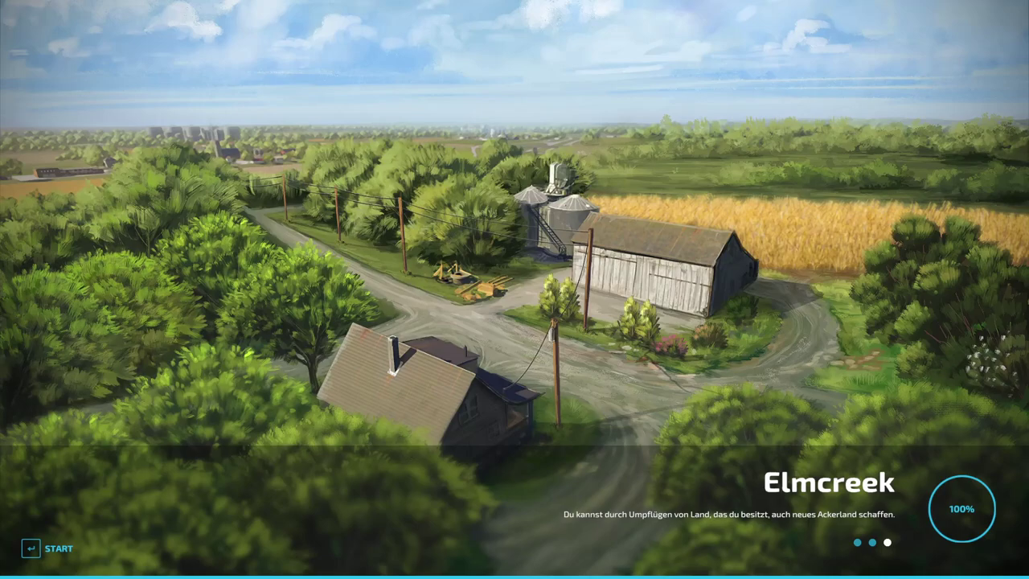
pyautogui.press('Return')
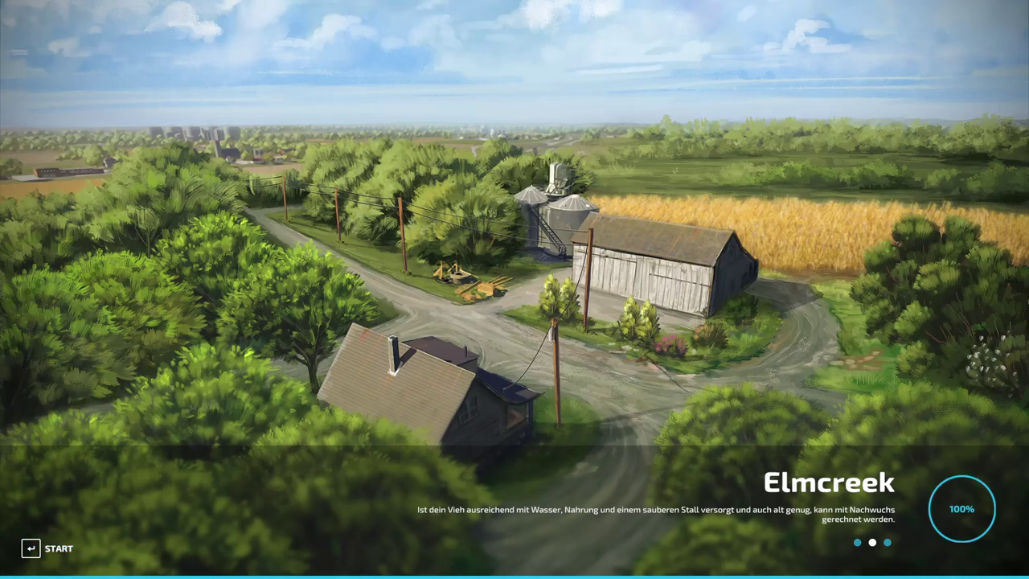
pyautogui.press('Return')
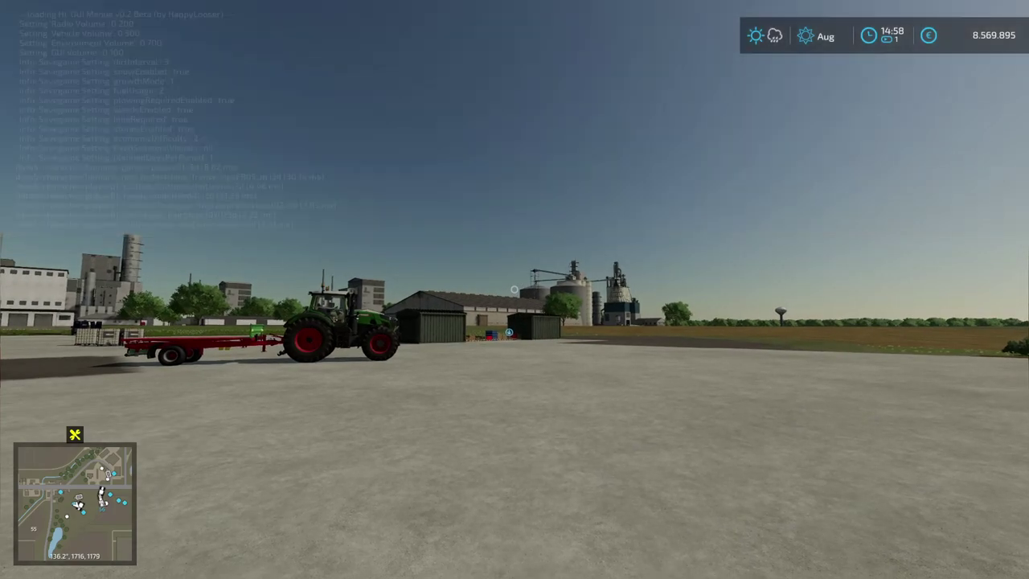
pyautogui.press('Tab')
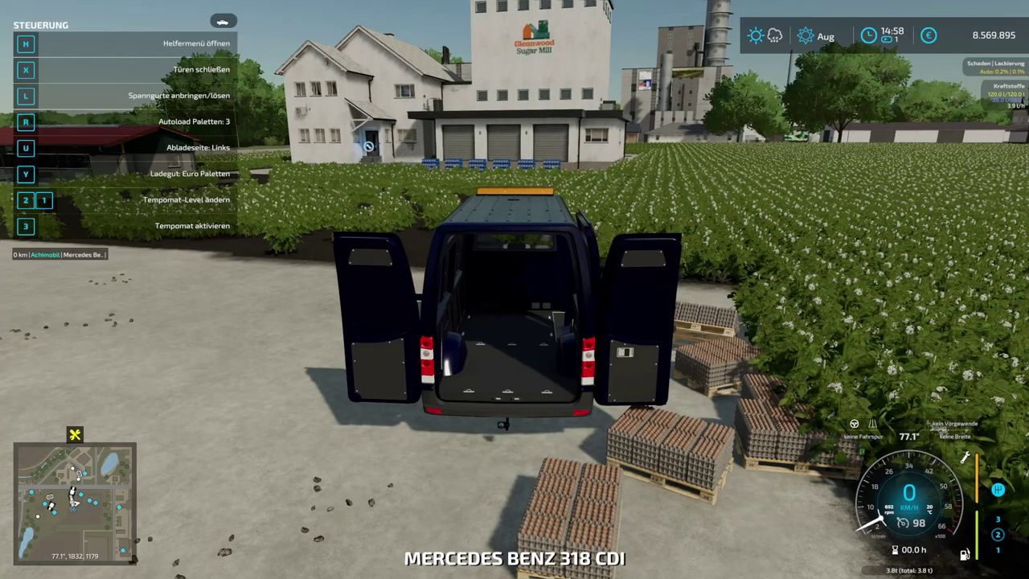
# - Manoeuvre the van forwards and backwards alongside the pallets on the ground to test its pallet pickup detection
pyautogui.press('w')
pyautogui.press('d')
pyautogui.press('s')
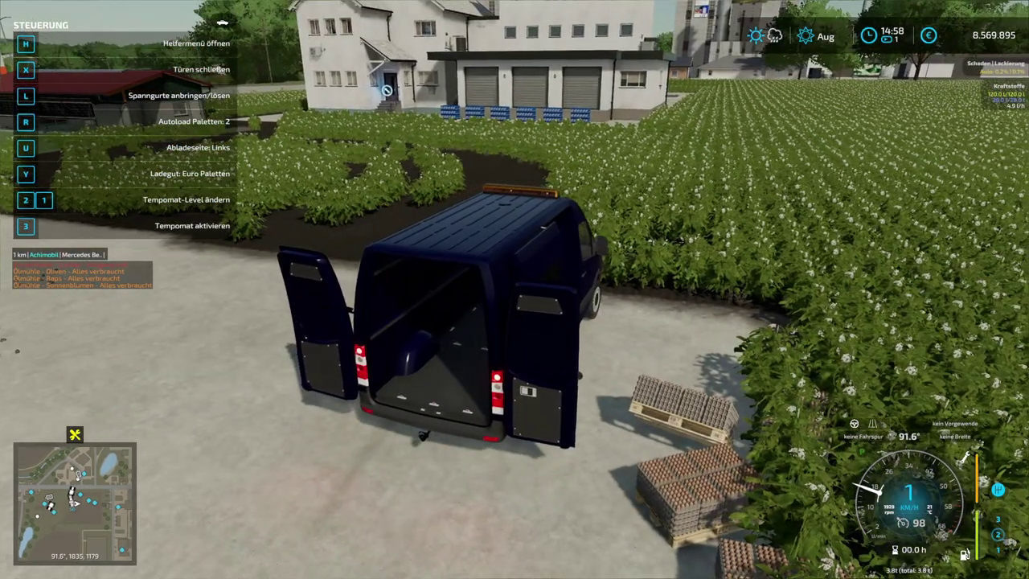
pyautogui.press('s')
pyautogui.press('d')
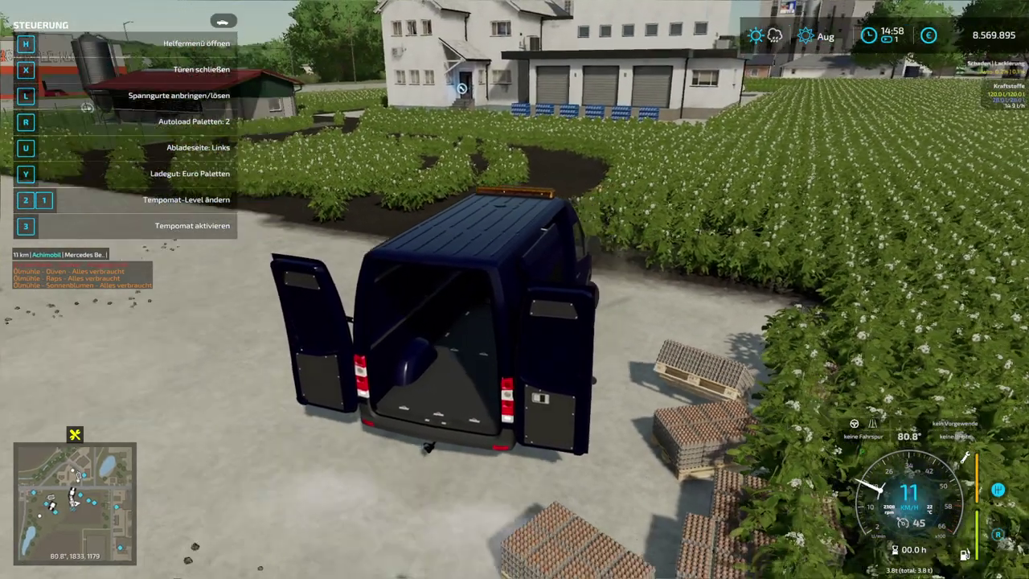
pyautogui.press('w')
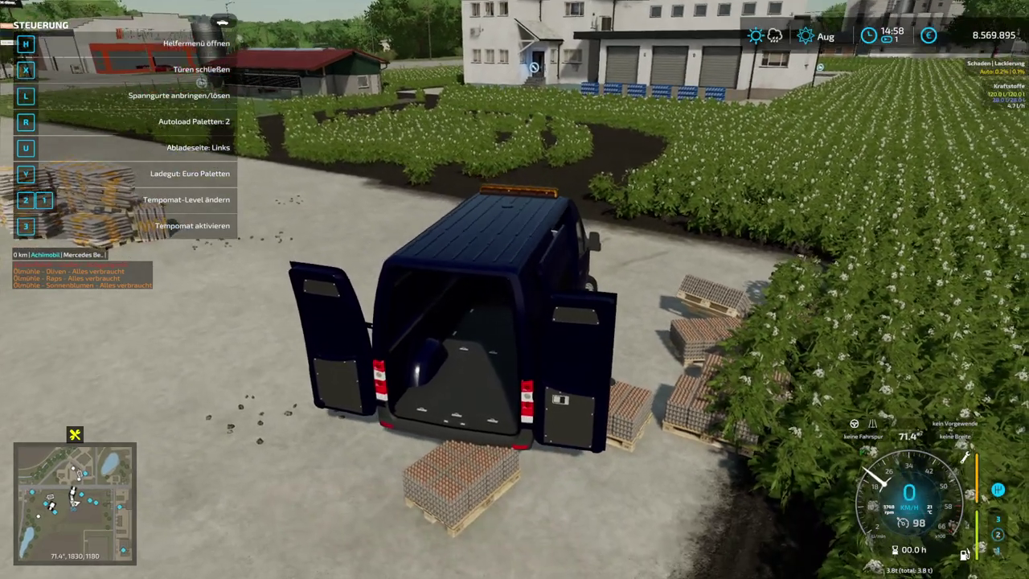
pyautogui.press('d')
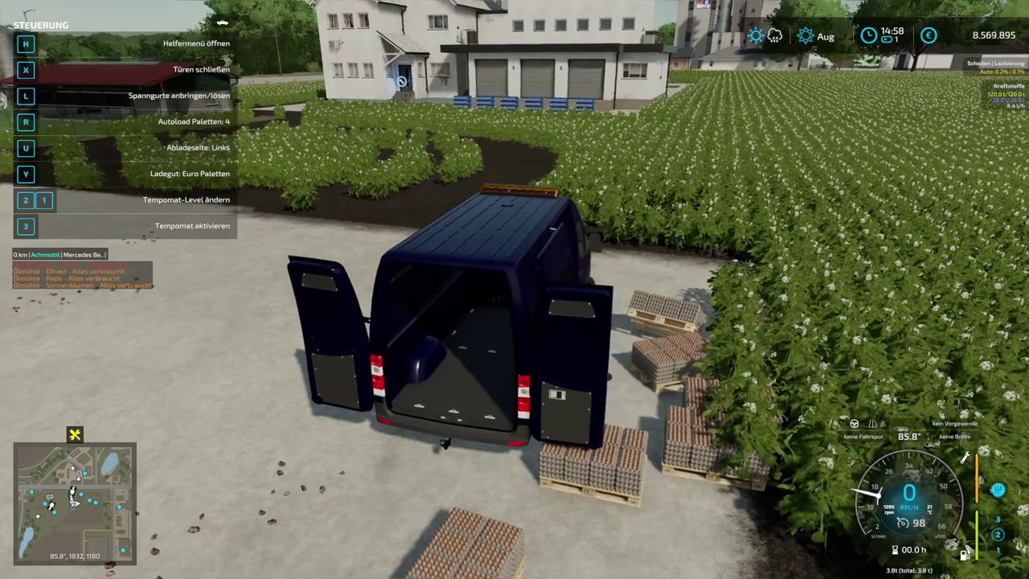
# - Autoload the four detected egg pallets into the van and reposition it to load the pallet standing behind it
pyautogui.press('r')
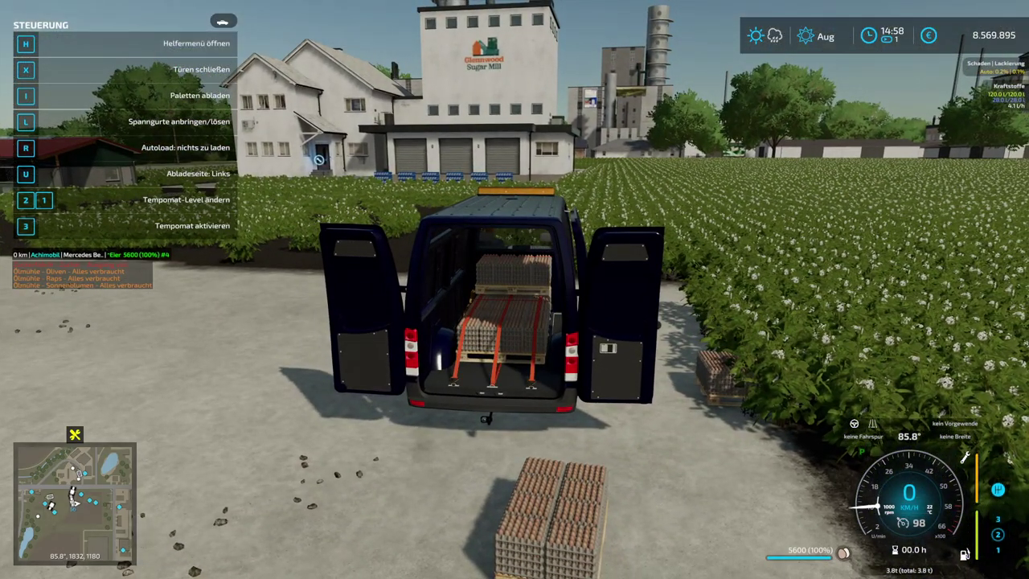
pyautogui.press('s')
pyautogui.press('s')
pyautogui.press('a')
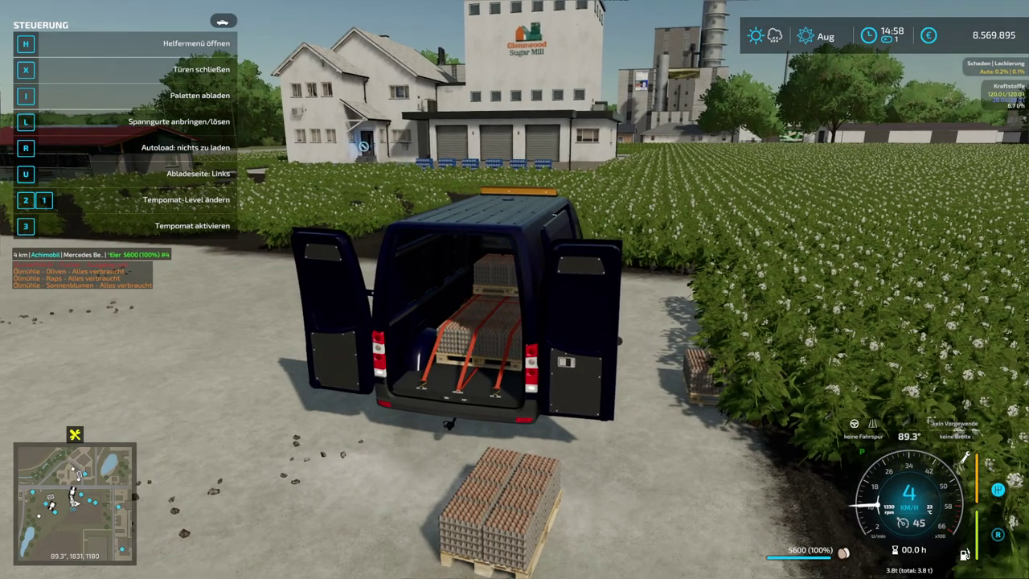
pyautogui.press('w')
pyautogui.press('w')
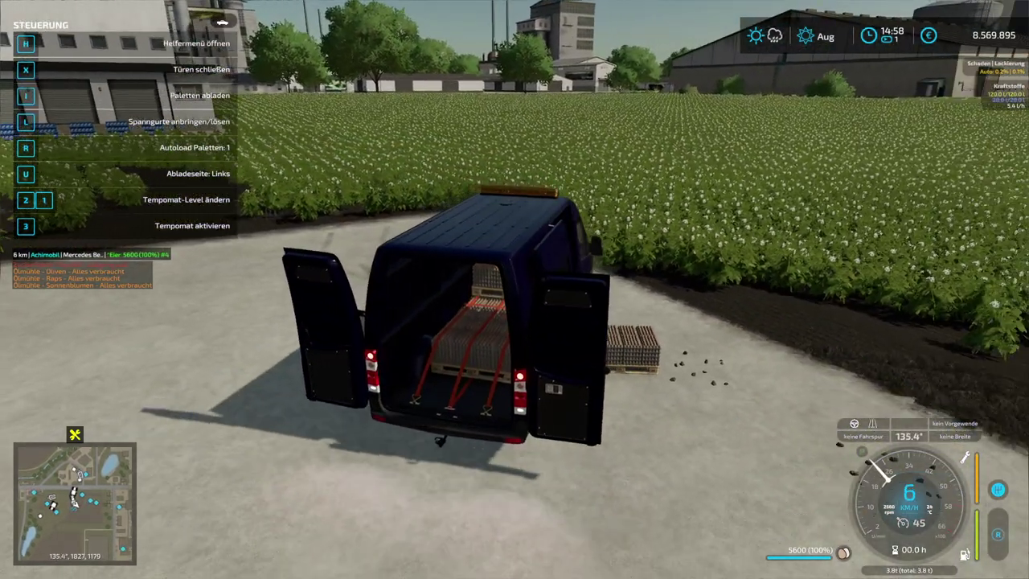
pyautogui.press('w')
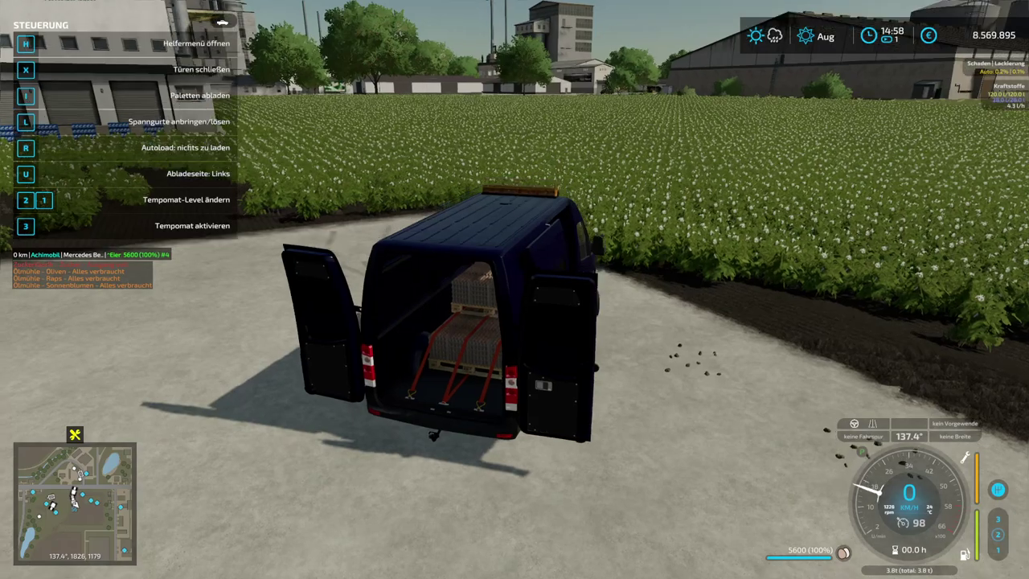
# - Drive up to the remaining egg pallet at the edge of the potato field and autoload it into the van
pyautogui.press('w')
pyautogui.press('a')
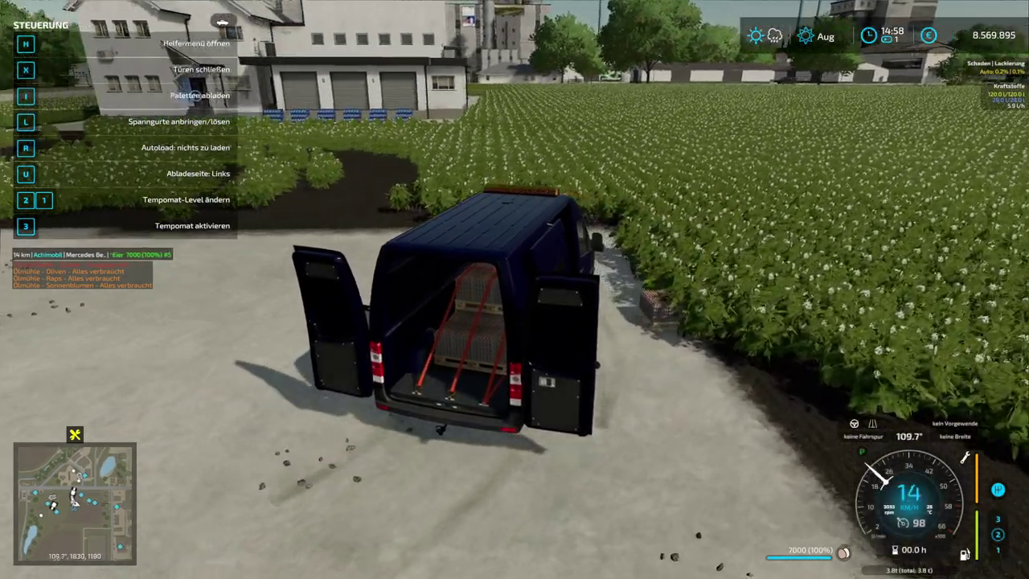
pyautogui.press('s')
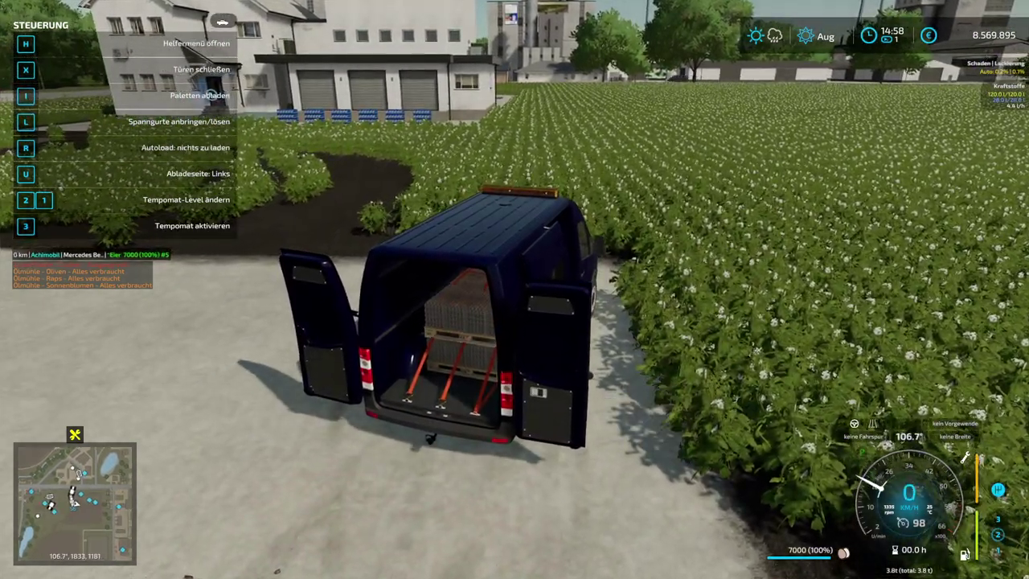
pyautogui.press('w')
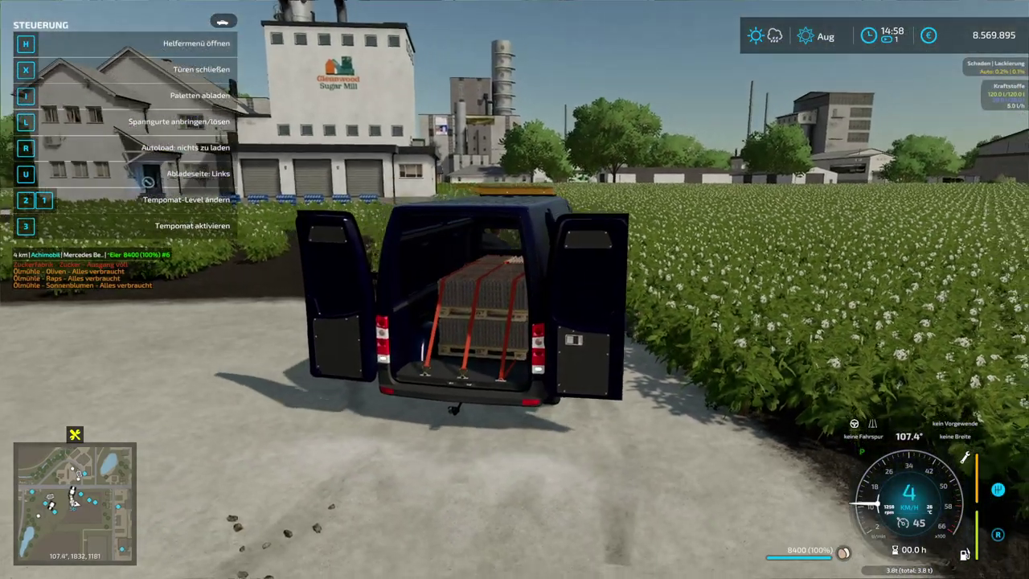
# - Turn the loaded van around and drive it across the yard to the small pallet storage sheds
pyautogui.press('s')
pyautogui.press('d')
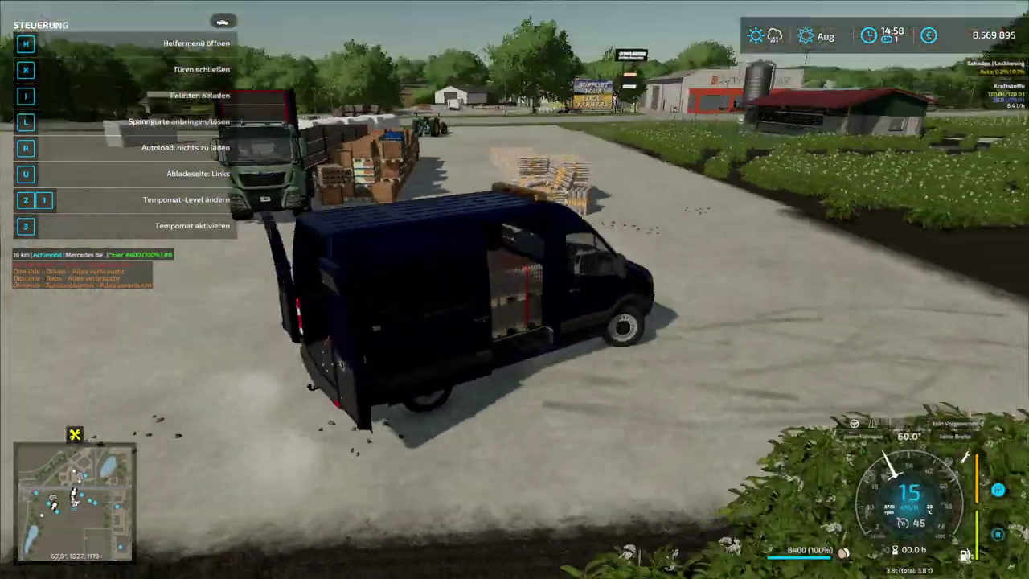
pyautogui.press('s')
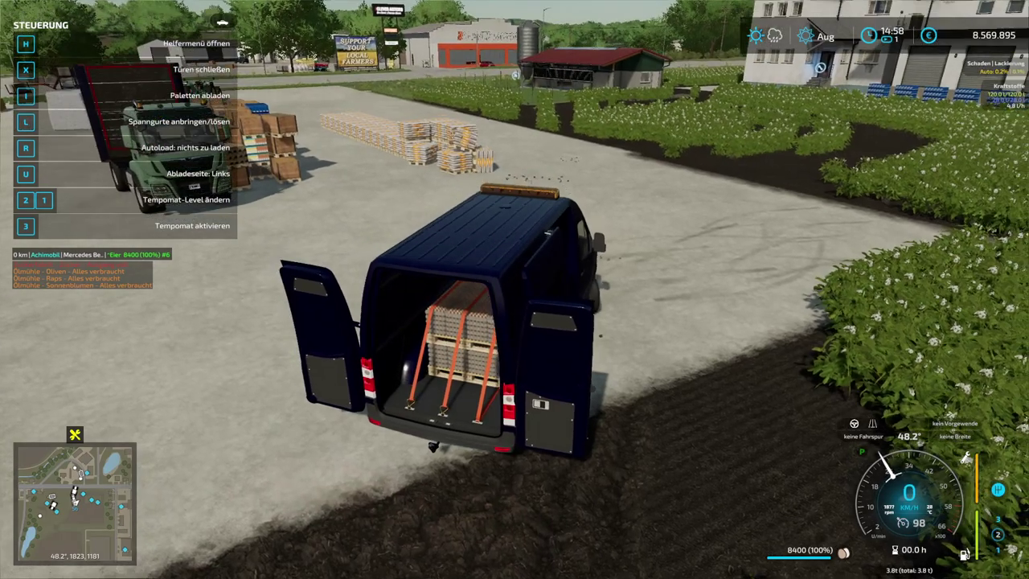
pyautogui.press('w')
pyautogui.press('a')
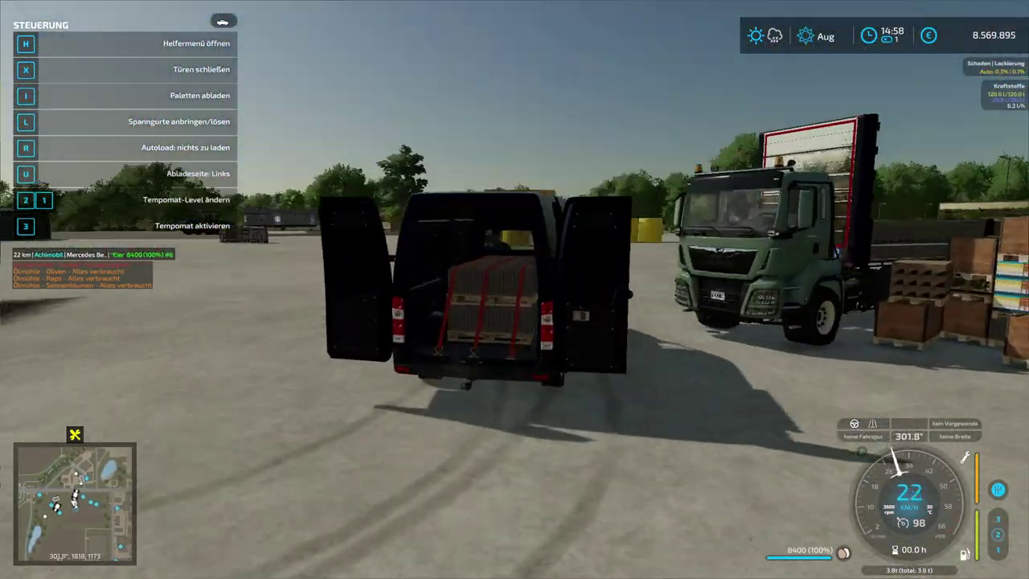
pyautogui.press('a')
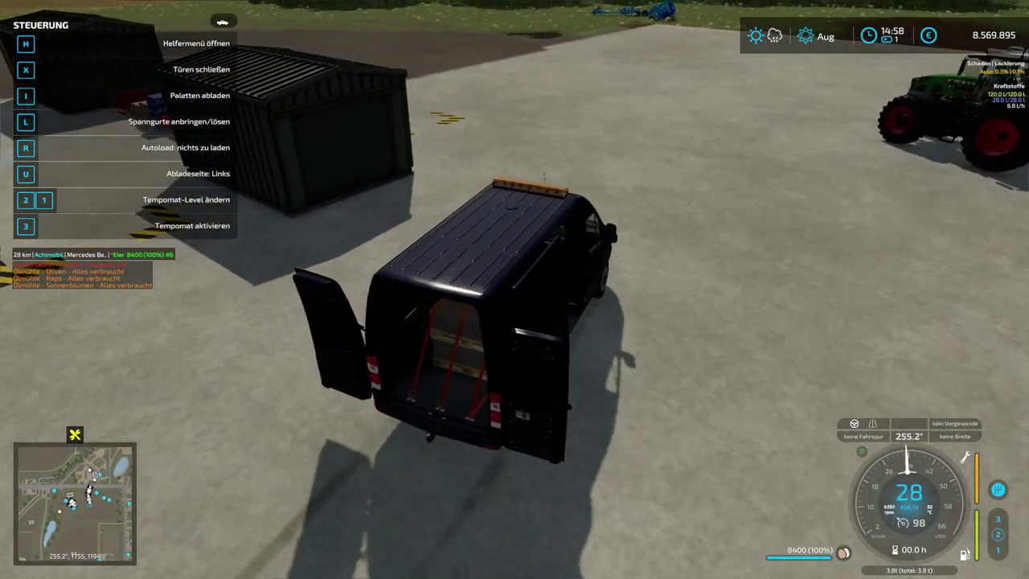
# - Get out of the van, retrieve the egg pallets from the Small Pallet Storage, and get back into the van
pyautogui.press('e')
pyautogui.hotkey('shift', 'w')
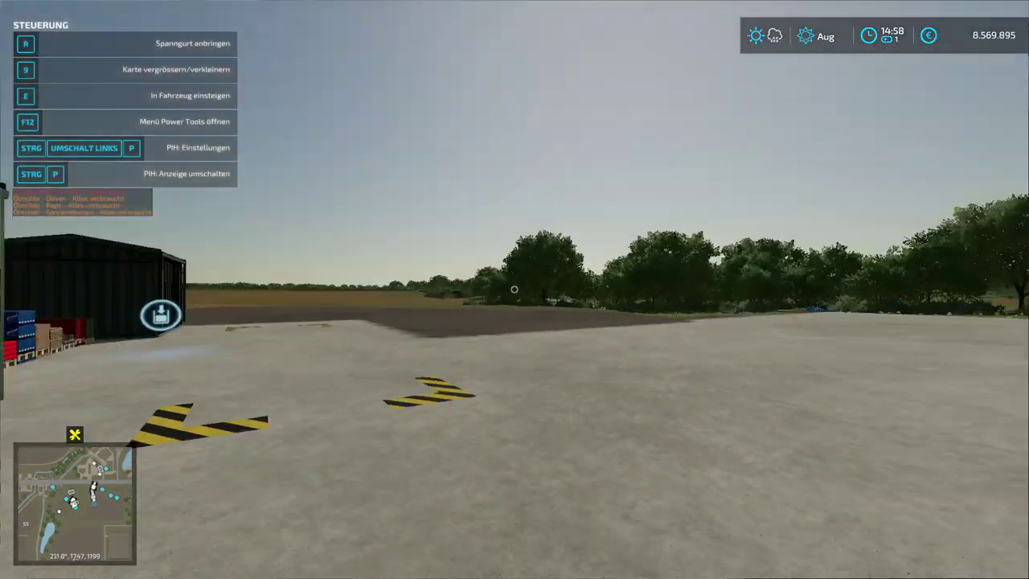
pyautogui.press('w')
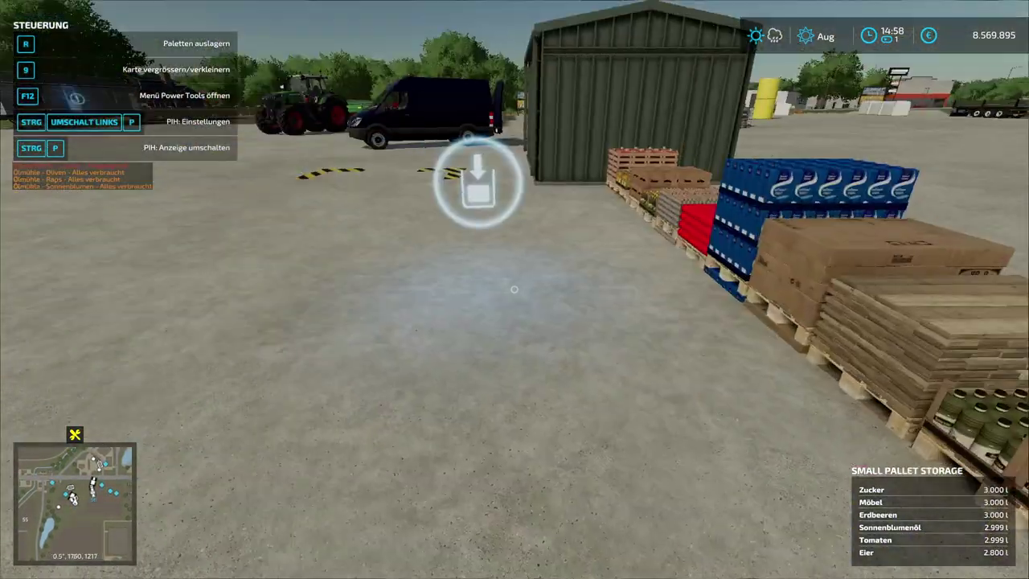
pyautogui.press('r')
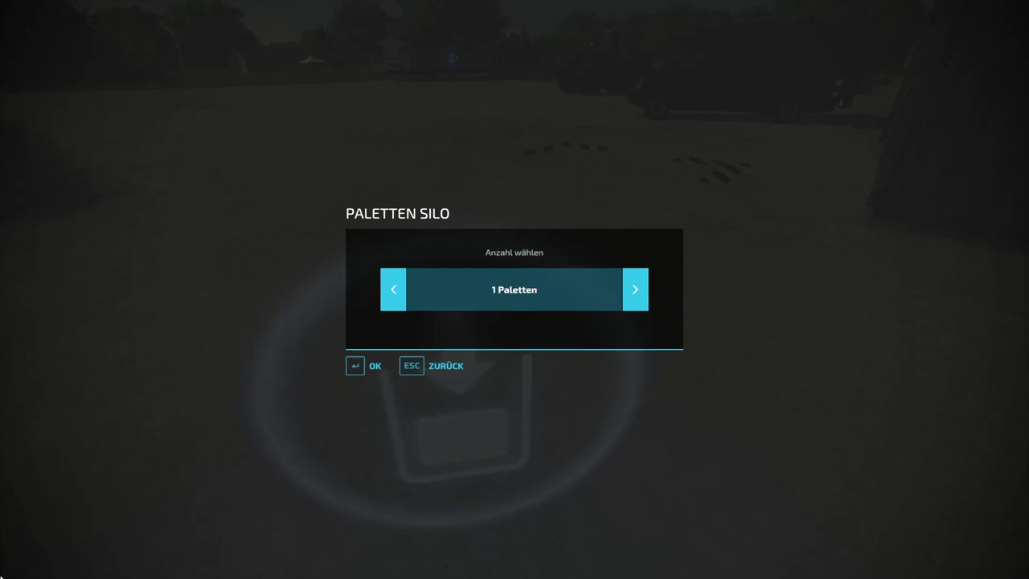
pyautogui.press('Return')
pyautogui.press('s')
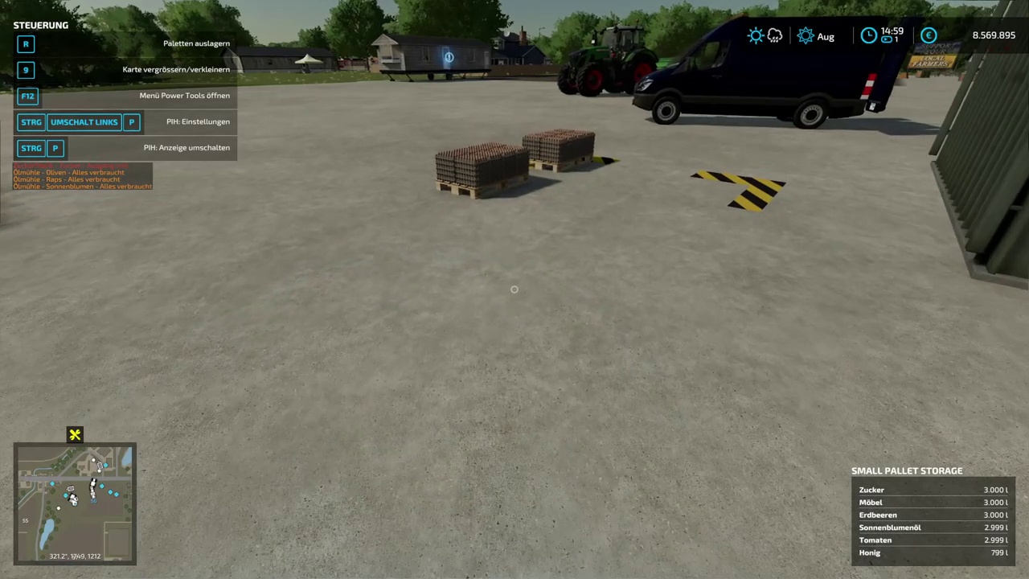
pyautogui.hotkey('shift', 'w')
pyautogui.press('e')
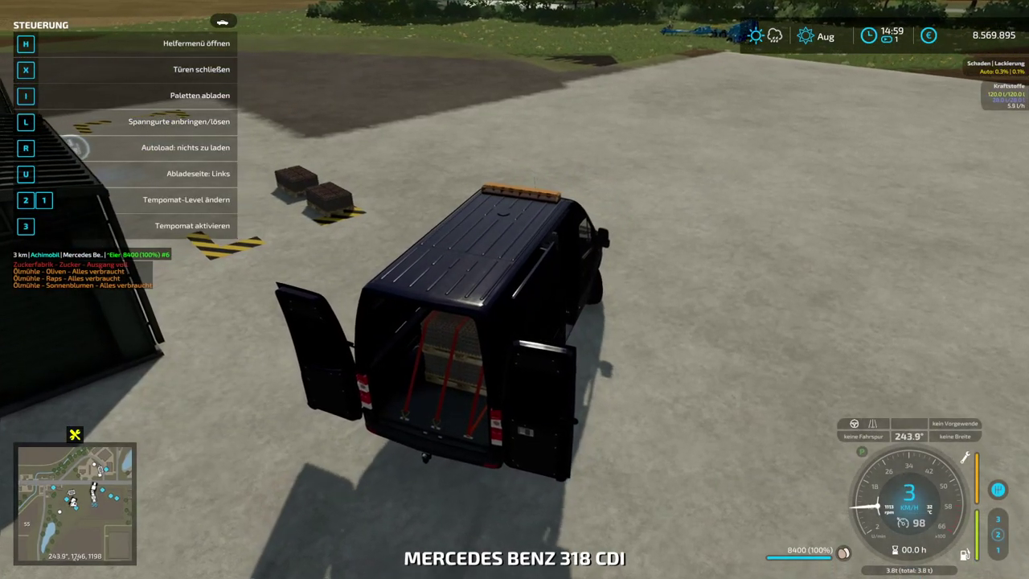
# - Manoeuvre the loaded van forwards and backwards beside the two retrieved egg pallets to test its autoload detection
pyautogui.press('w')
pyautogui.press('a')
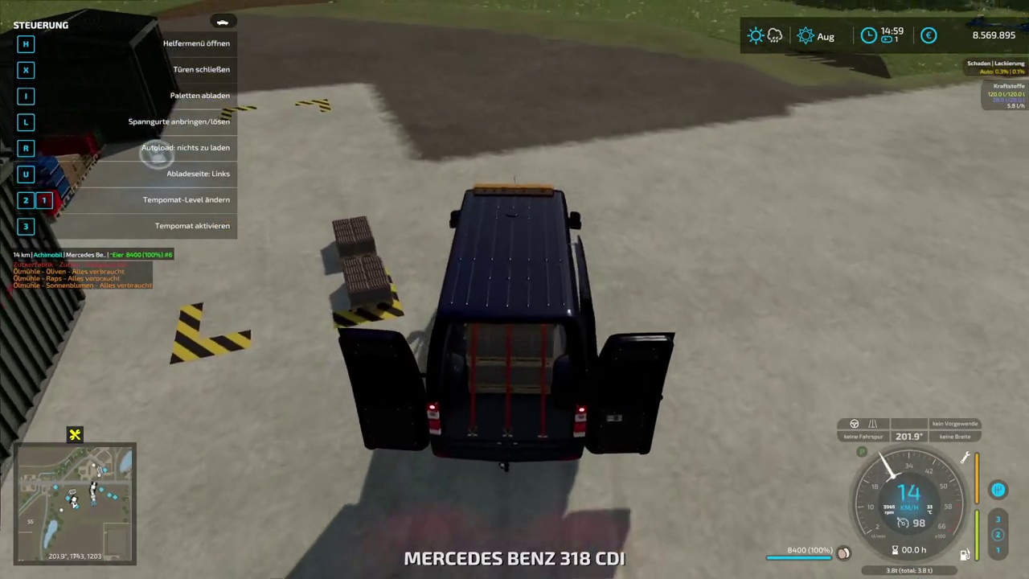
pyautogui.press('a')
pyautogui.press('s')
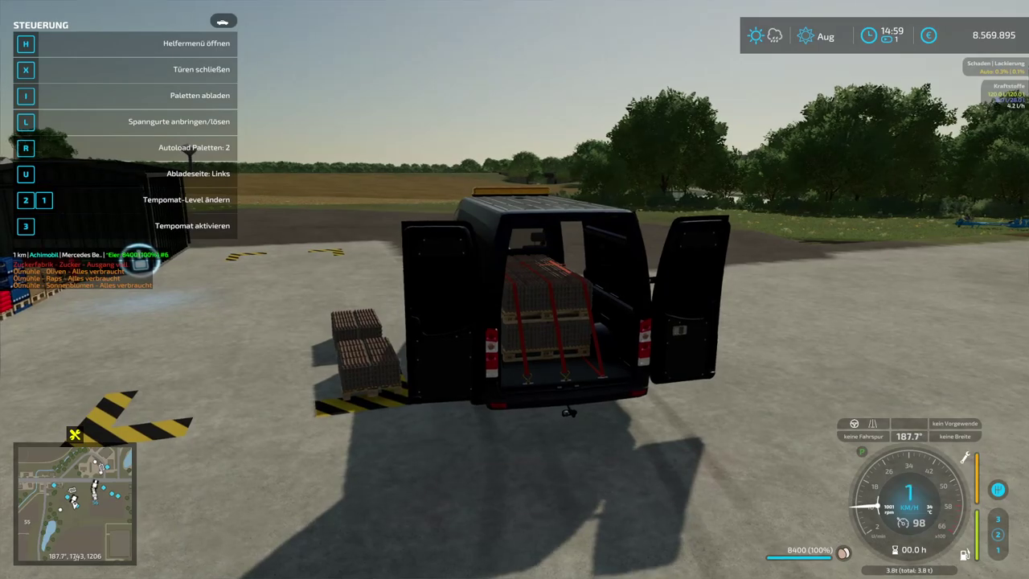
pyautogui.press('s')
pyautogui.press('s')
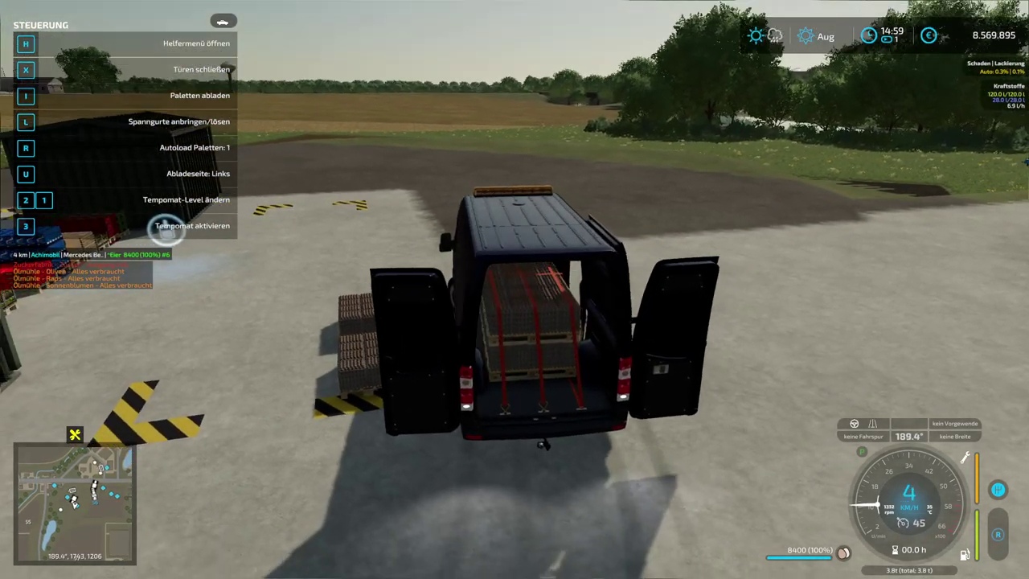
pyautogui.press('w')
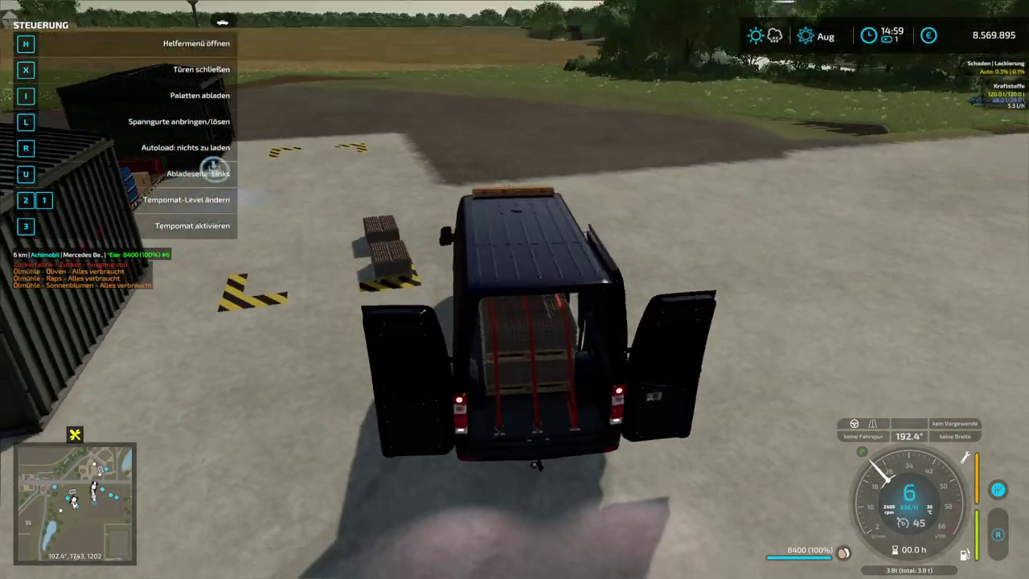
pyautogui.press('w')
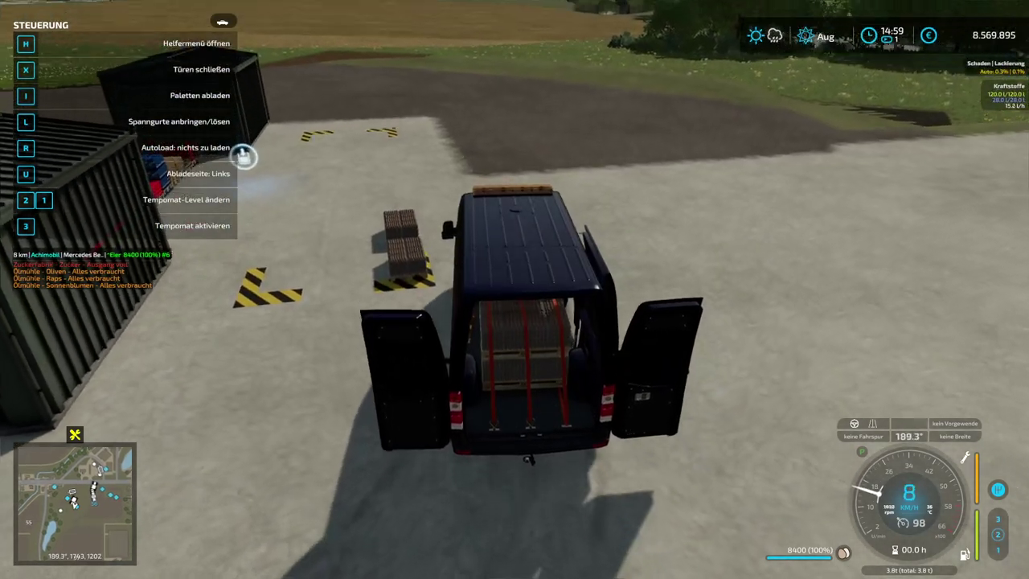
pyautogui.press('s')
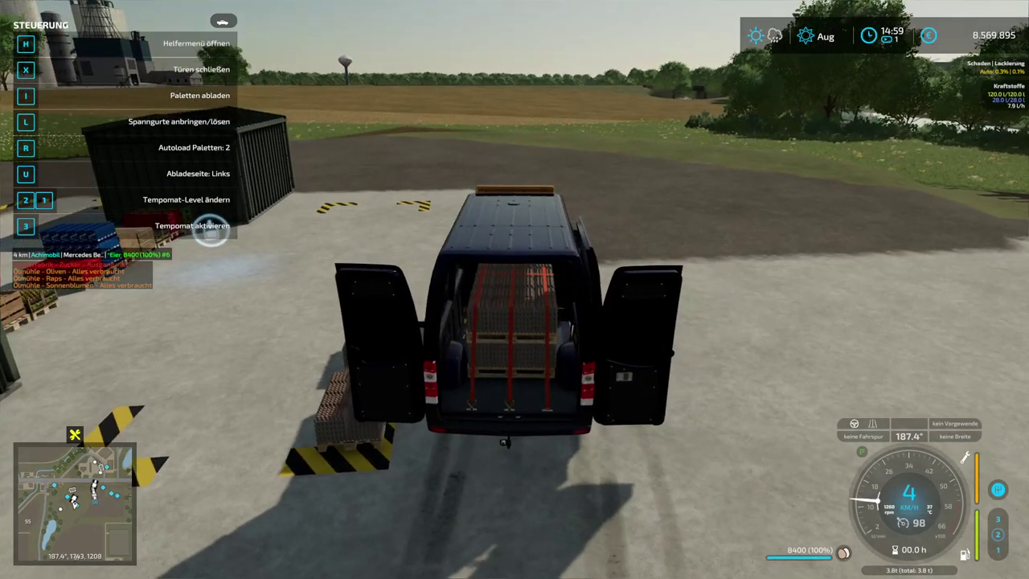
# - Drive the loaded van around the storage shed and into its marked unloading area to store the eggs
pyautogui.press('w')
pyautogui.press('w')
pyautogui.press('a')
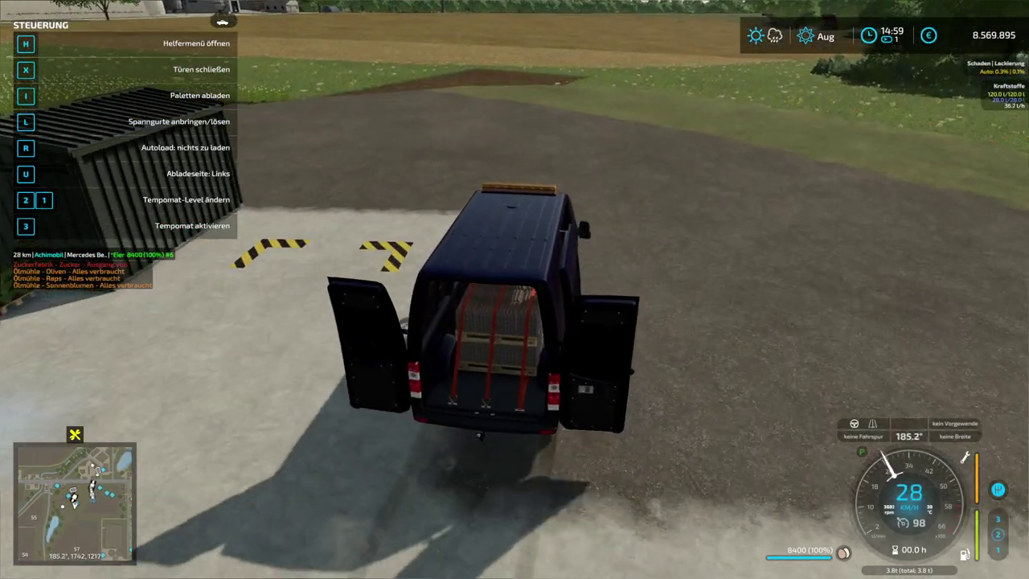
pyautogui.press('a')
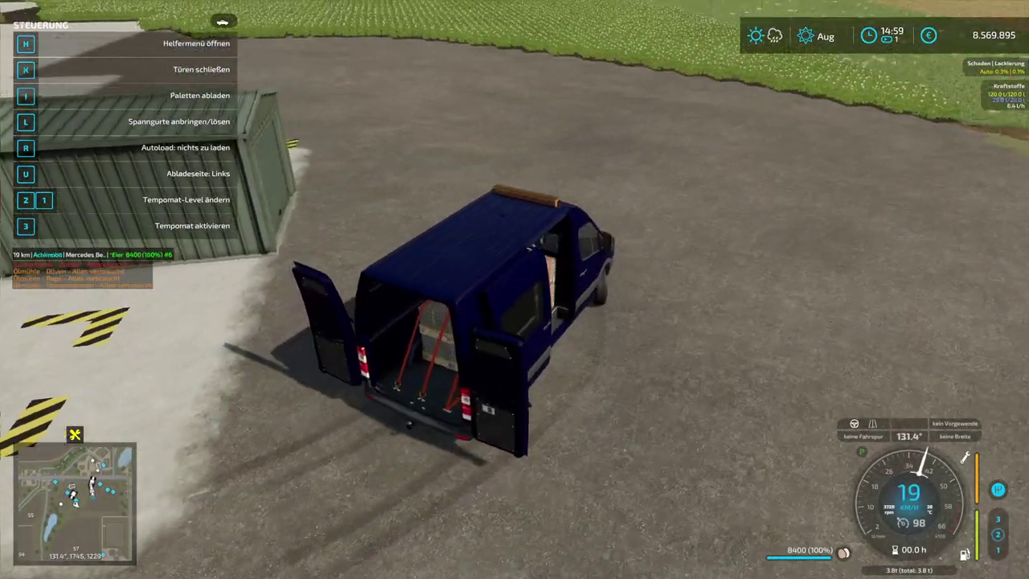
pyautogui.press('d')
pyautogui.press('d')
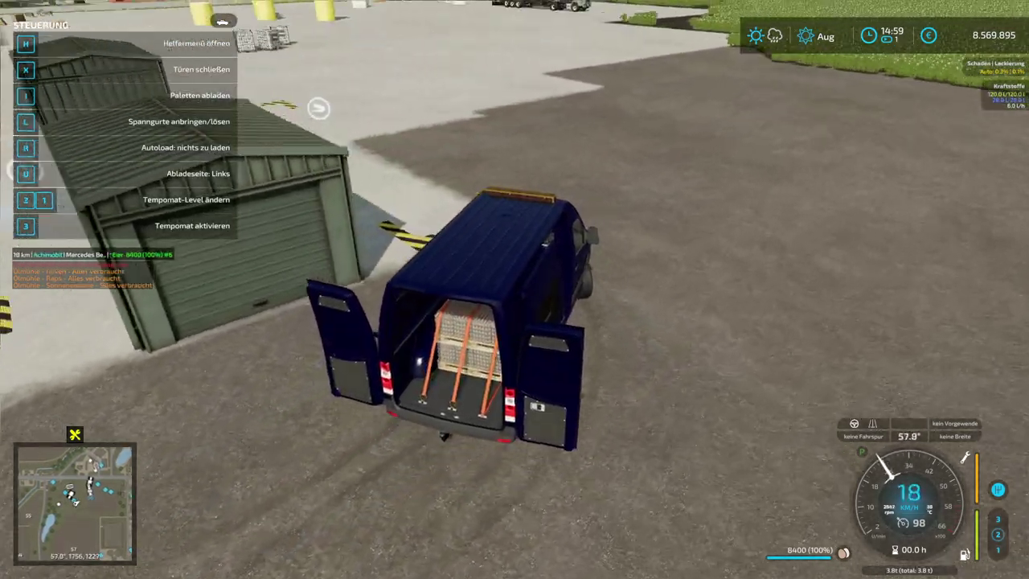
pyautogui.press('d')
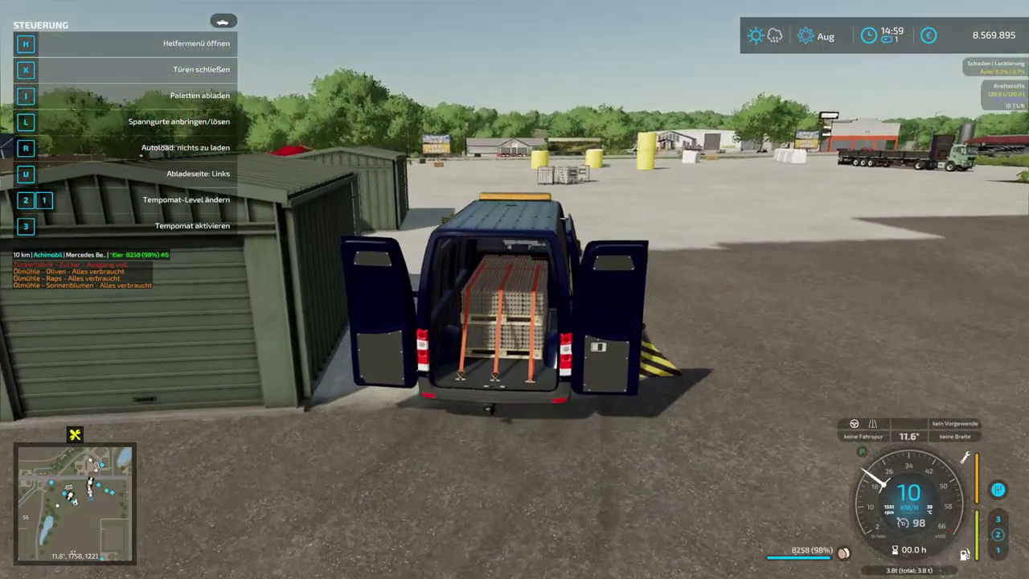
pyautogui.press('s')
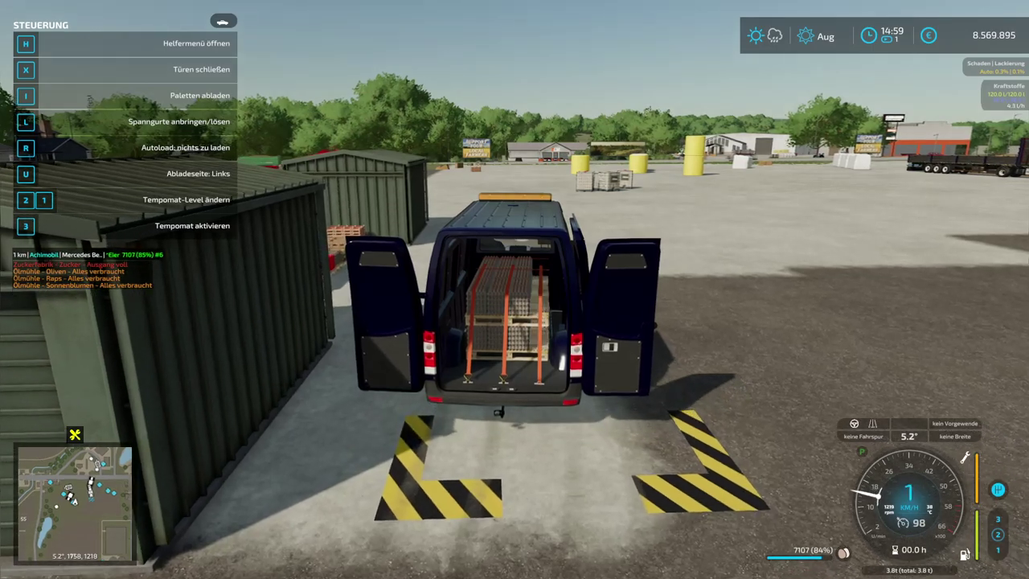
pyautogui.press('w')
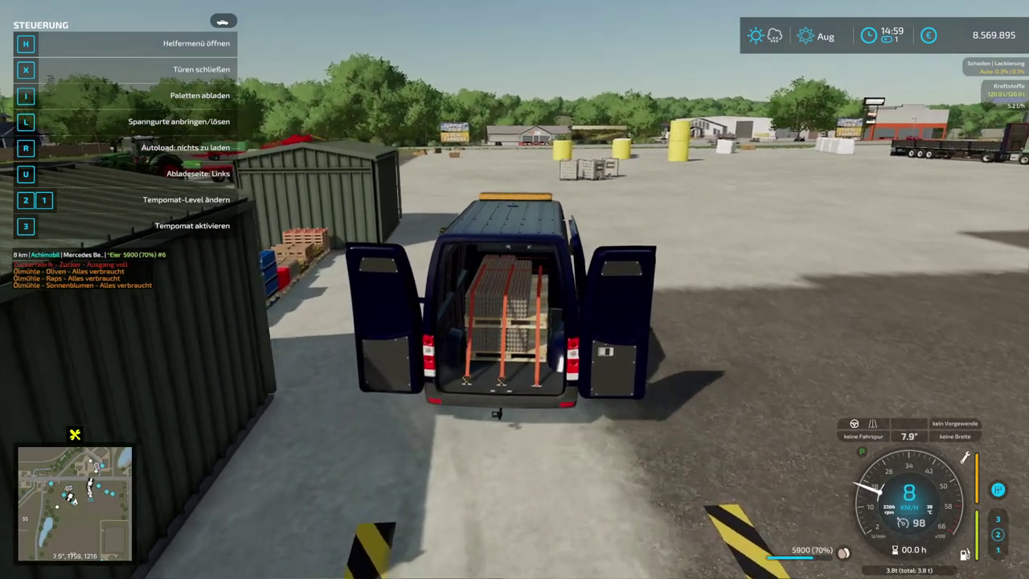
# - Release the tension belts and reposition the van in the unloading area until the storage has taken all egg pallets
pyautogui.press('l')
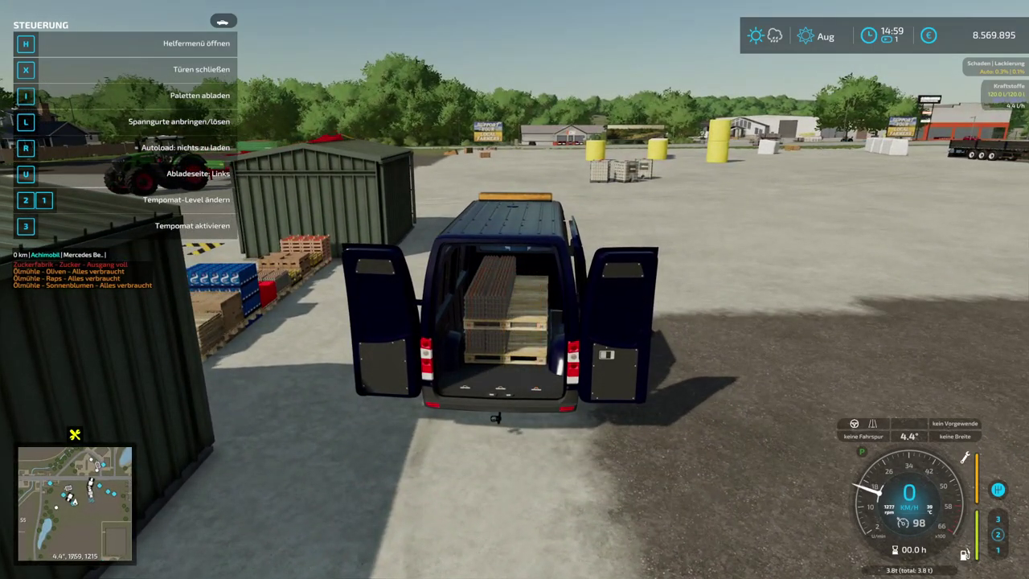
pyautogui.press('w')
pyautogui.press('a')
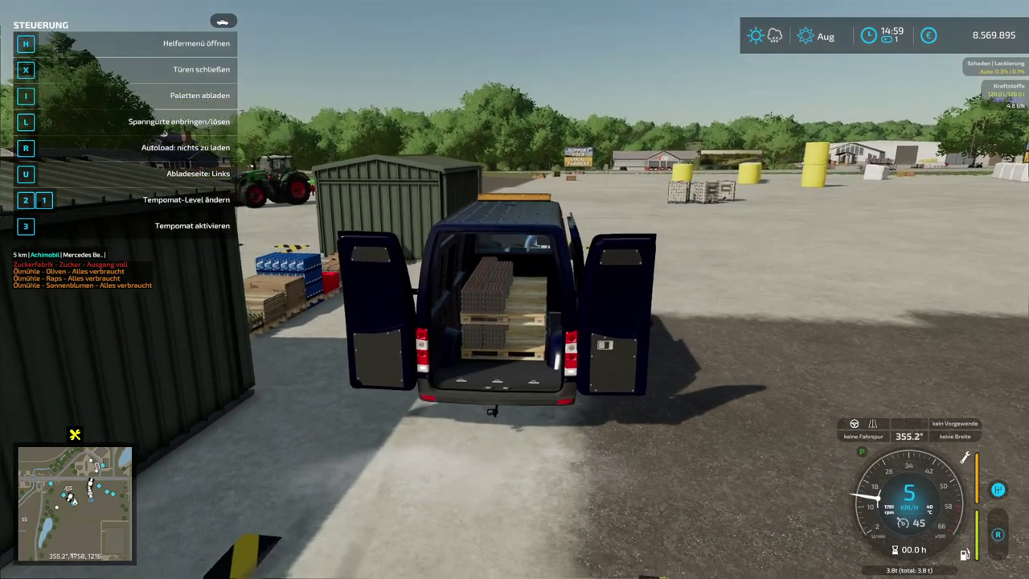
pyautogui.press('s')
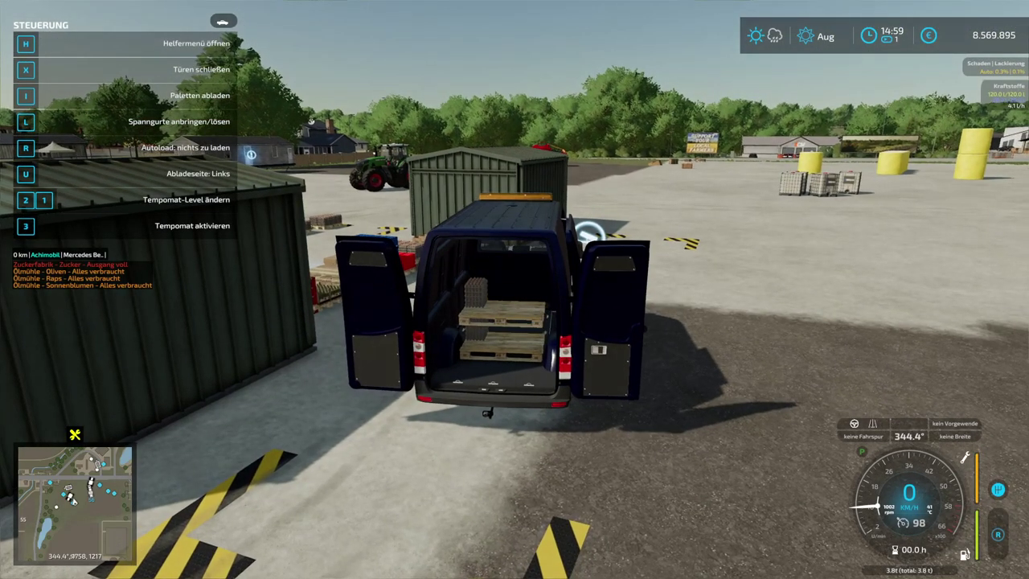
pyautogui.press('w')
pyautogui.press('d')
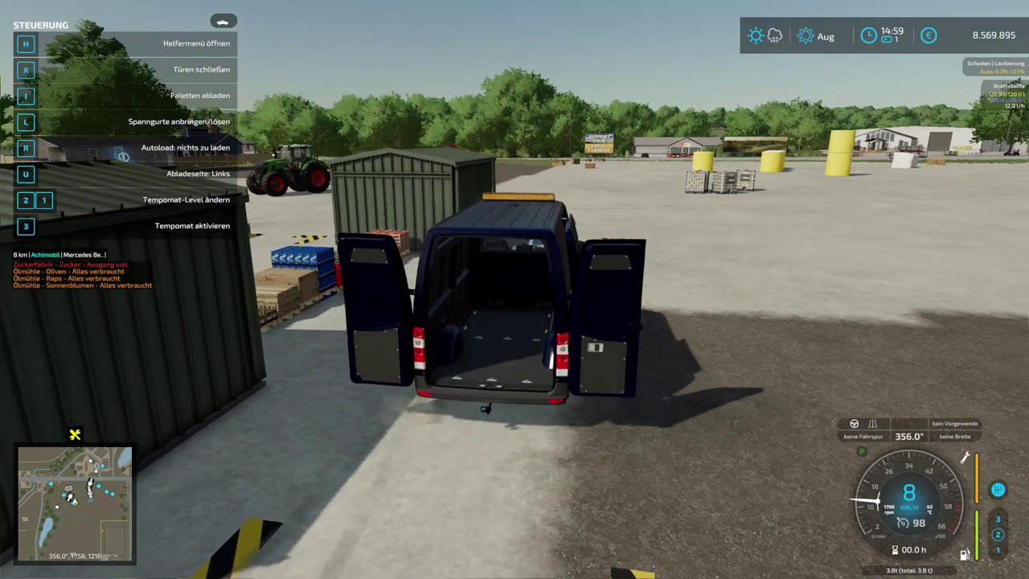
# - Drive the empty van around the storage shed back to the remaining egg pallets and autoload them
pyautogui.press('a')
pyautogui.press('s')
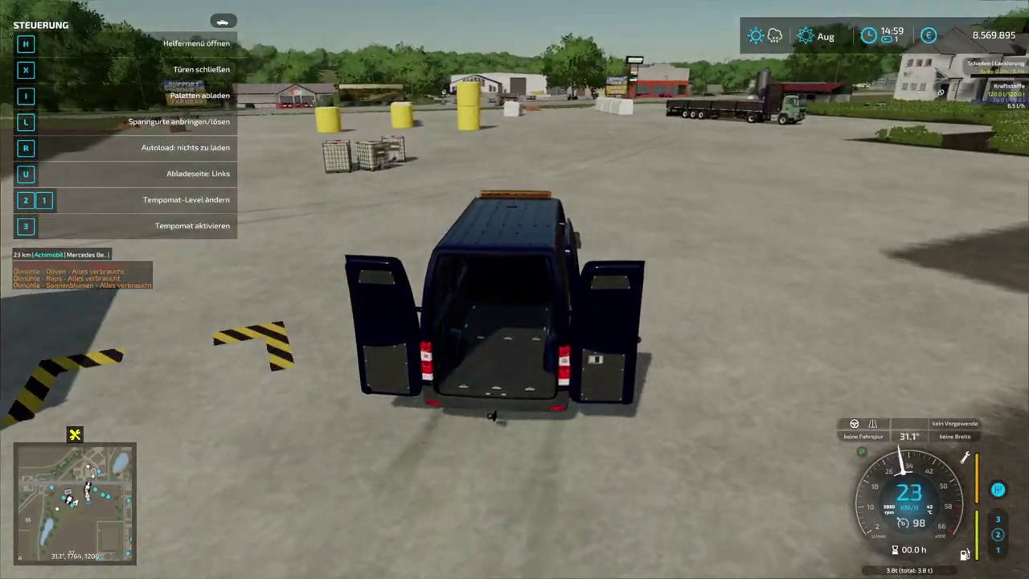
pyautogui.press('a')
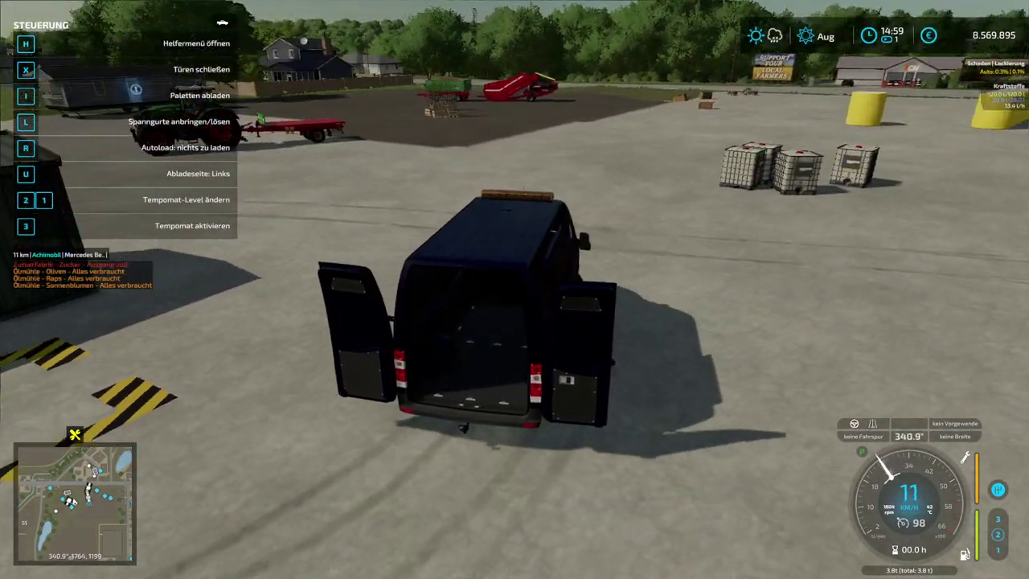
pyautogui.press('w')
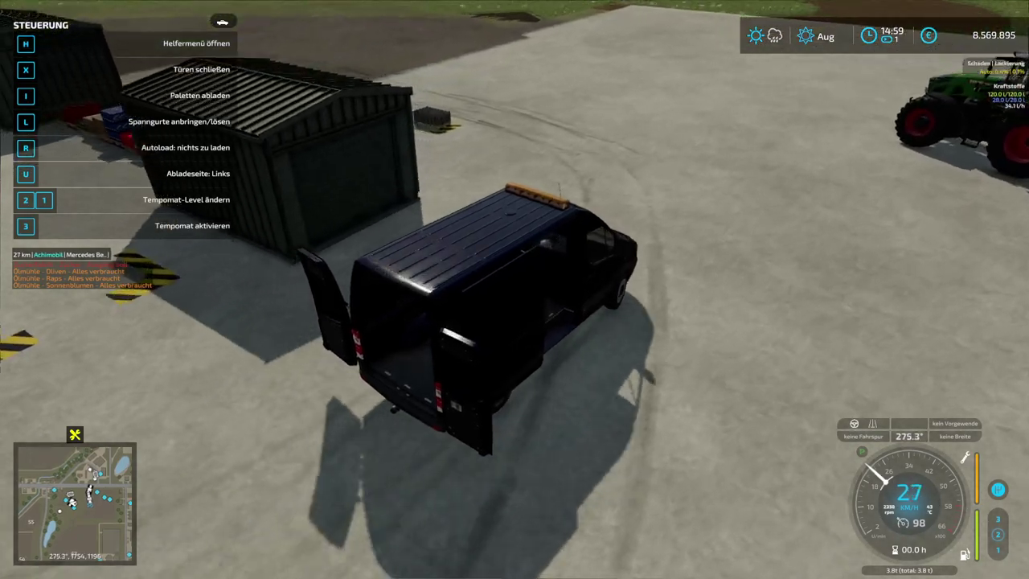
pyautogui.press('a')
pyautogui.press('s')
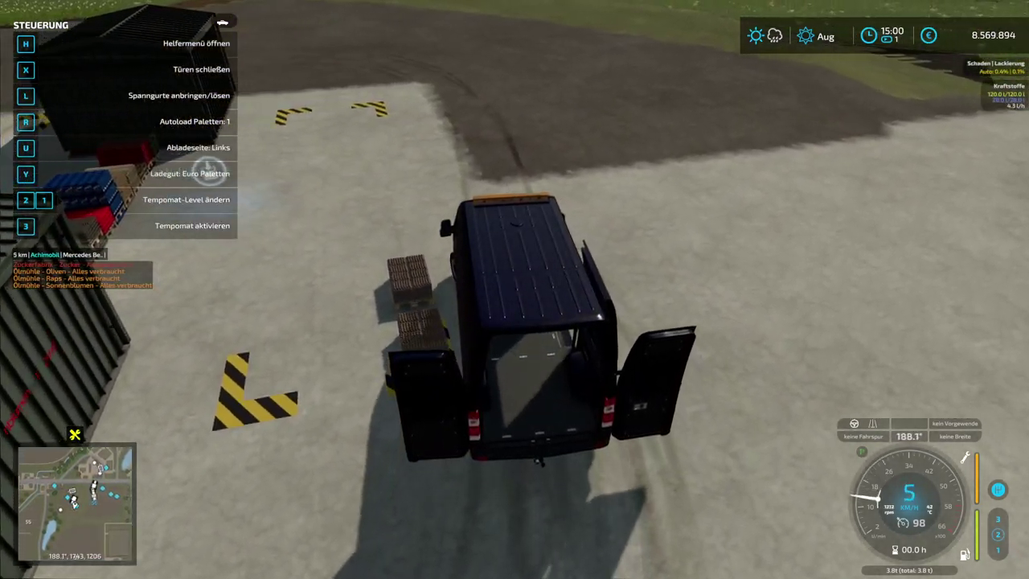
pyautogui.press('r')
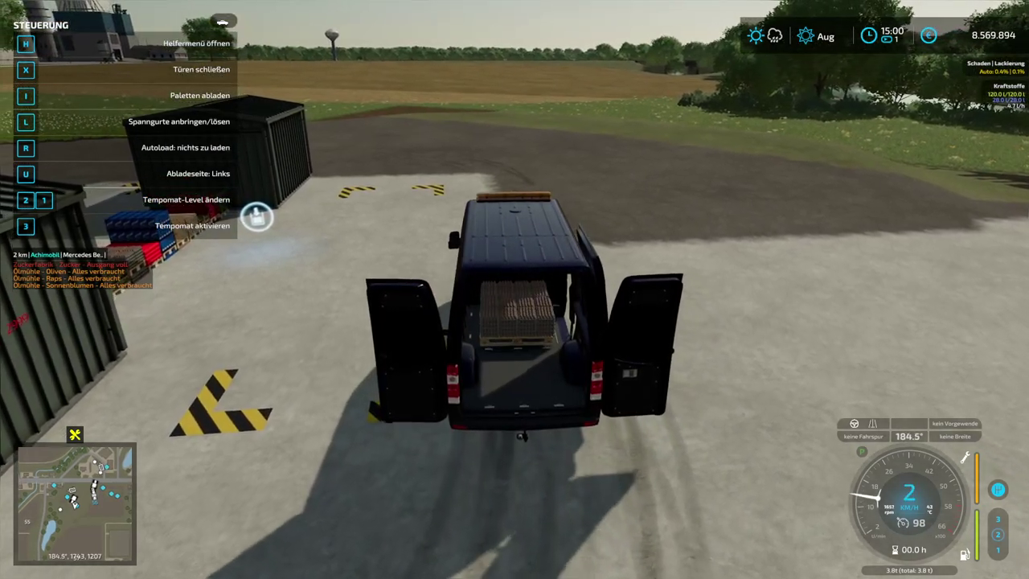
# - Drive the egg load around the shed to its unloading area and unload it there
pyautogui.press('w')
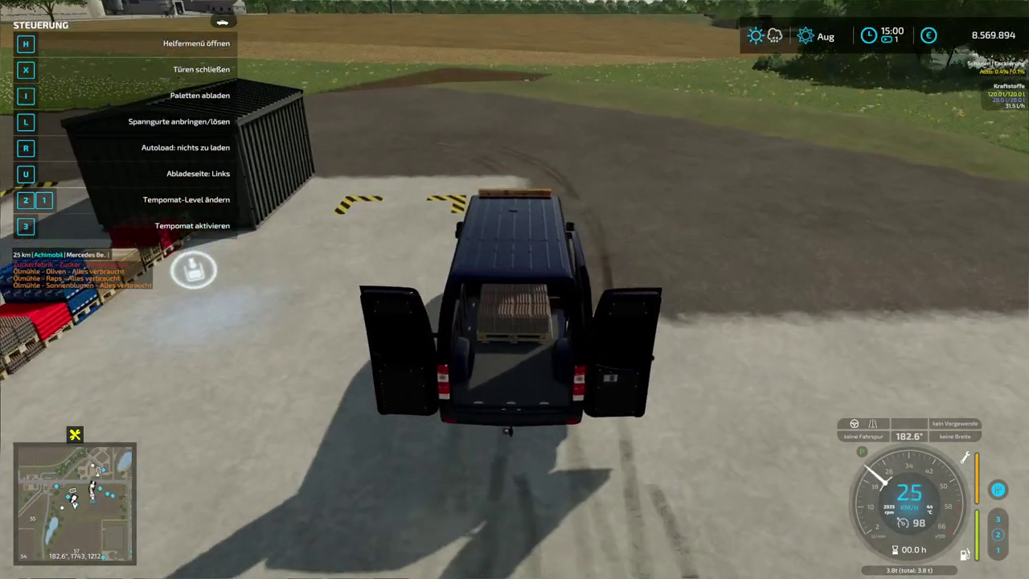
pyautogui.press('a')
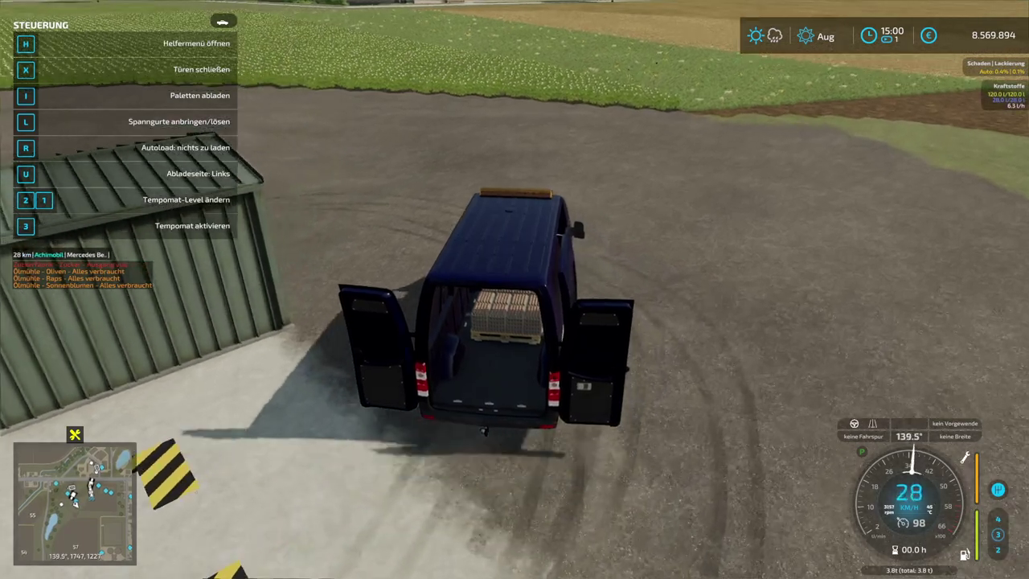
pyautogui.press('a')
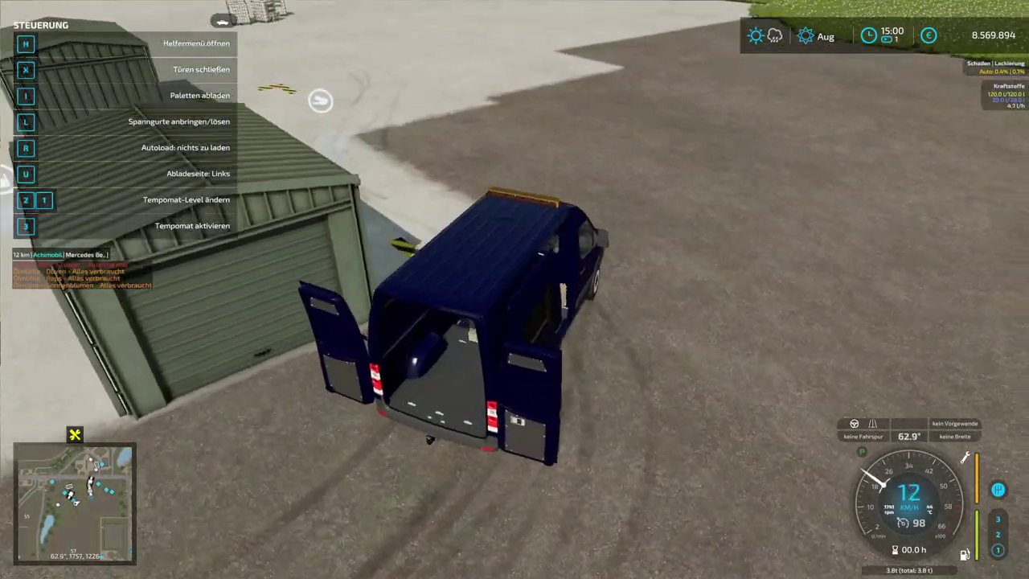
pyautogui.press('a')
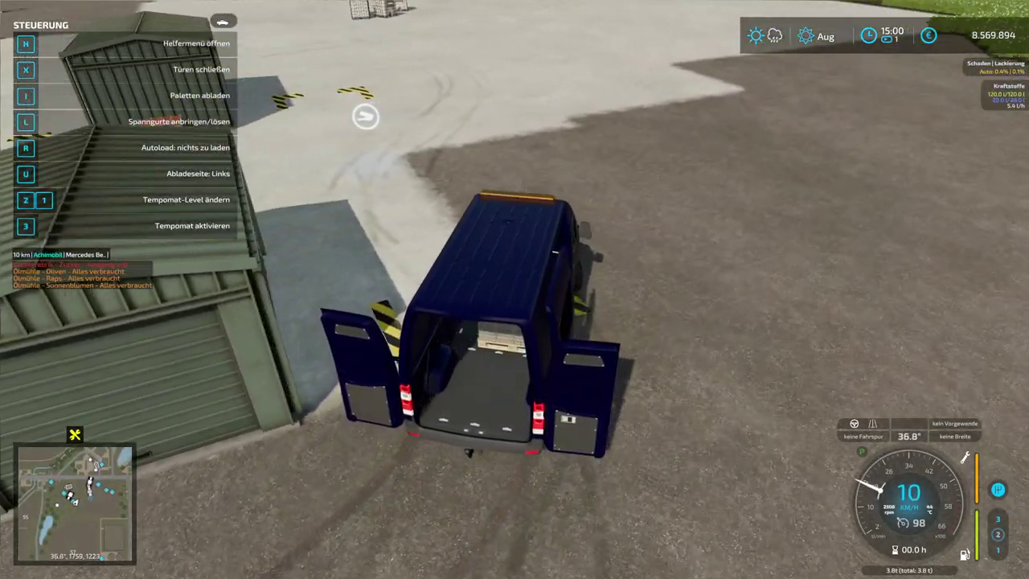
pyautogui.press('a')
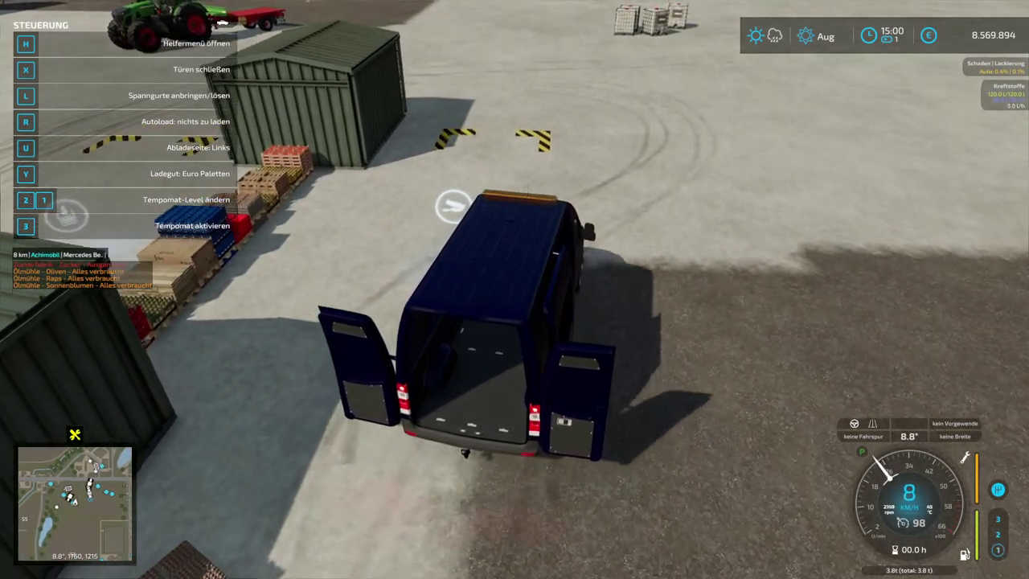
pyautogui.press('a')
pyautogui.press('w')
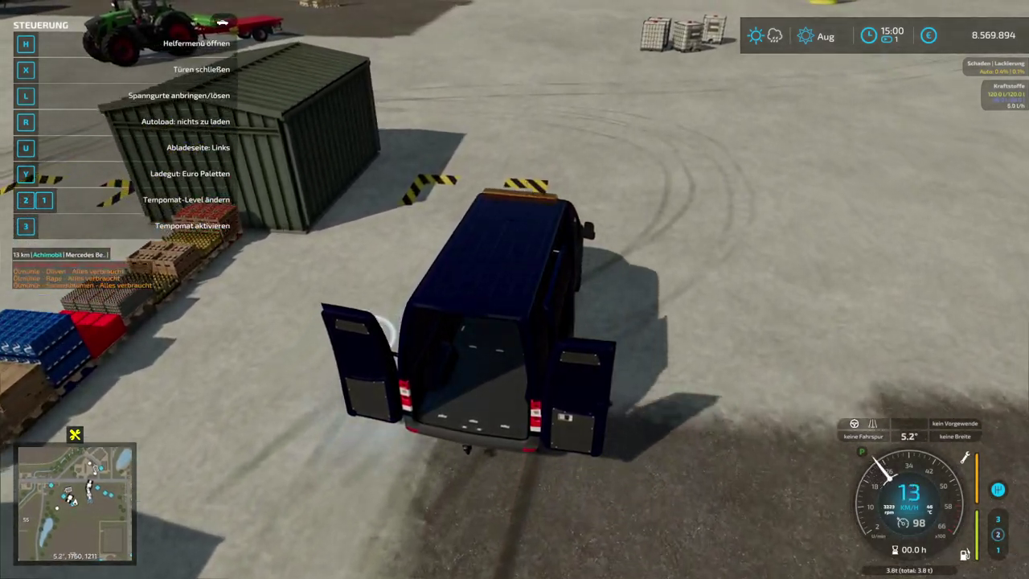
# - Return the van to the retrieval side, retrieve three sugar pallets from the Small Pallet Storage, and get back in
pyautogui.press('w')
pyautogui.press('a')
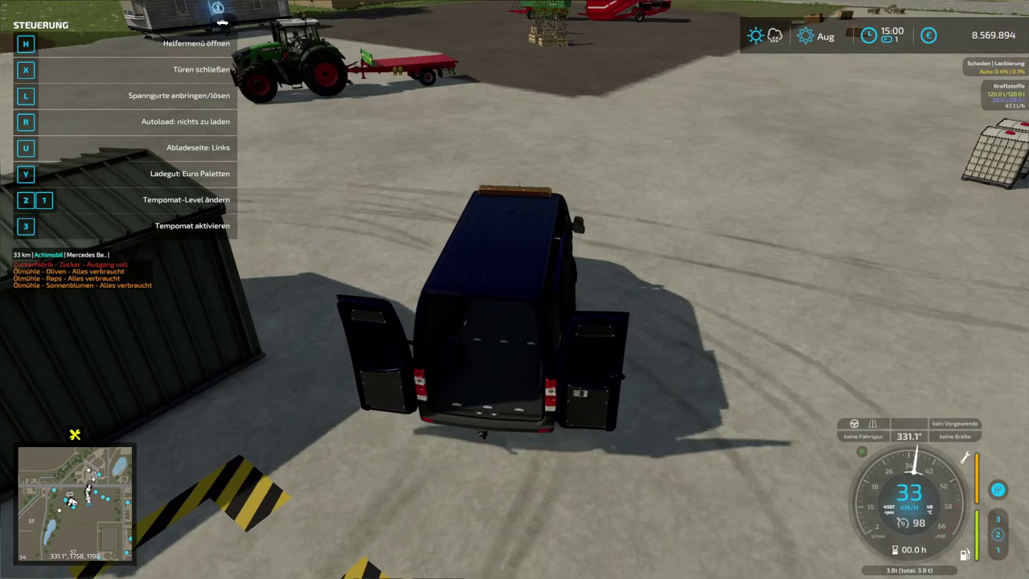
pyautogui.press('a')
pyautogui.press('e')
pyautogui.press('w')
pyautogui.press('r')
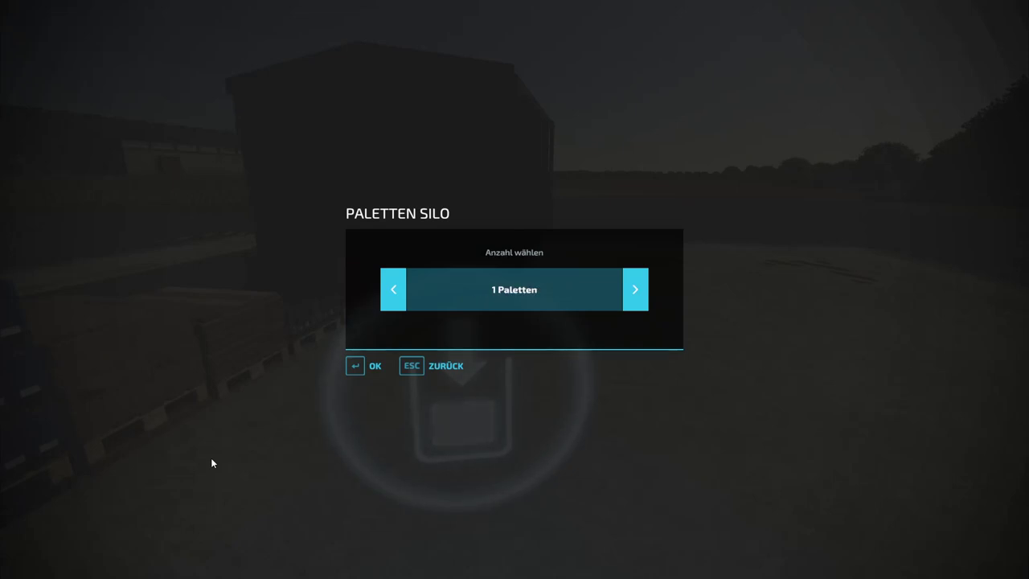
pyautogui.press('Return')
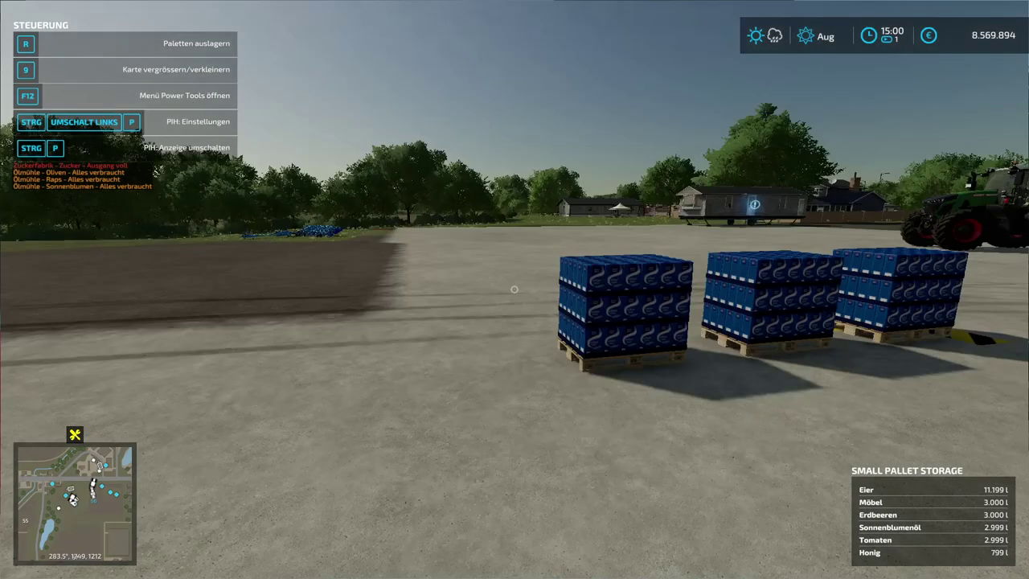
pyautogui.press('w')
pyautogui.press('e')
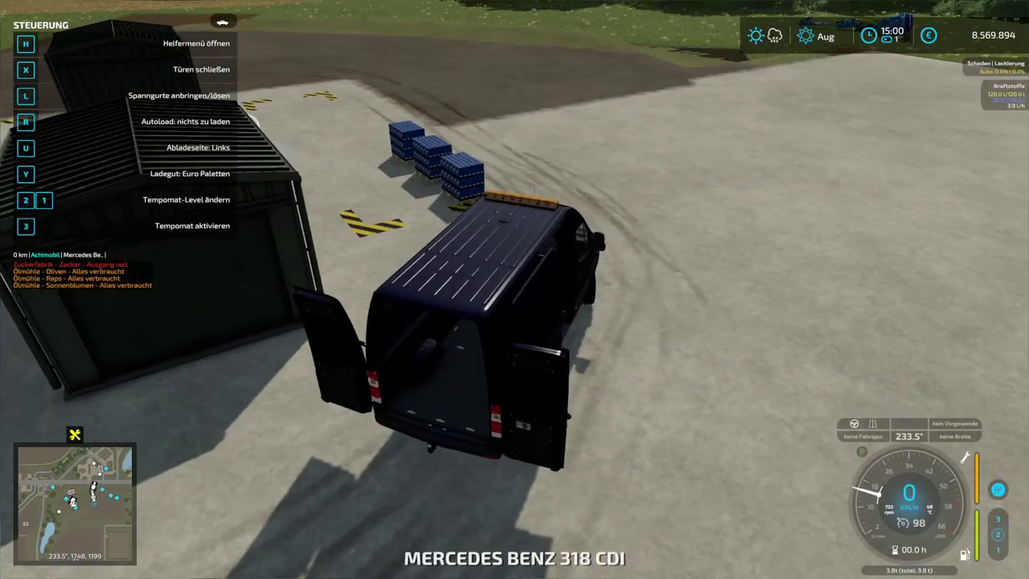
# - Position the van alongside the row of sugar pallets and autoload the pallets within range
pyautogui.press('w')
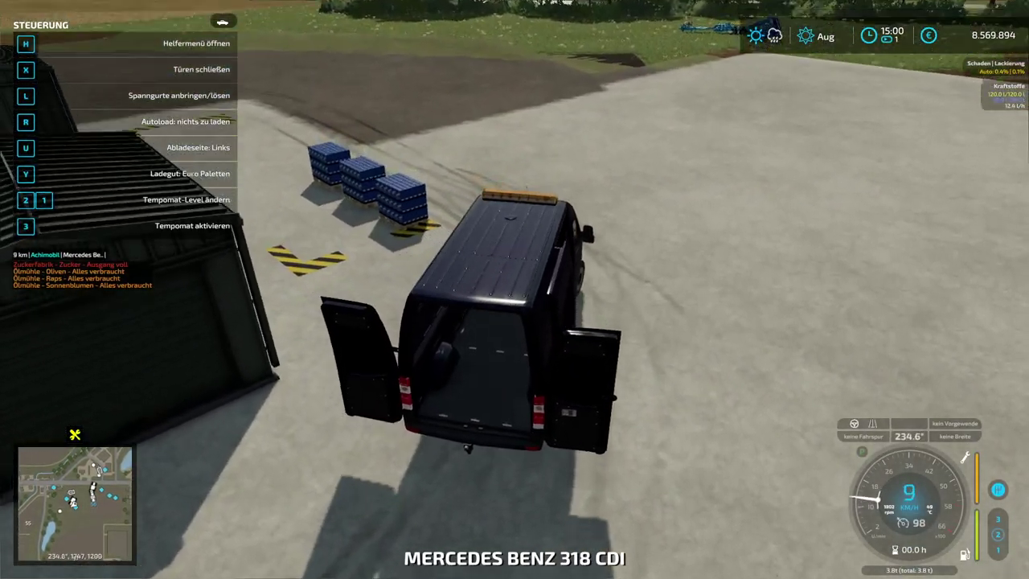
pyautogui.press('a')
pyautogui.press('a')
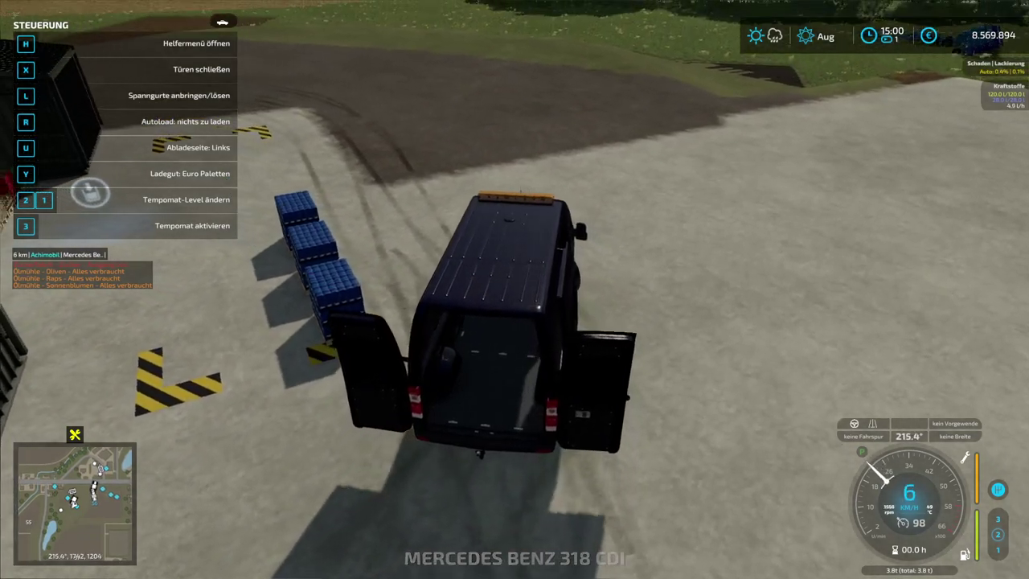
pyautogui.press('w')
pyautogui.press('a')
pyautogui.press('s')
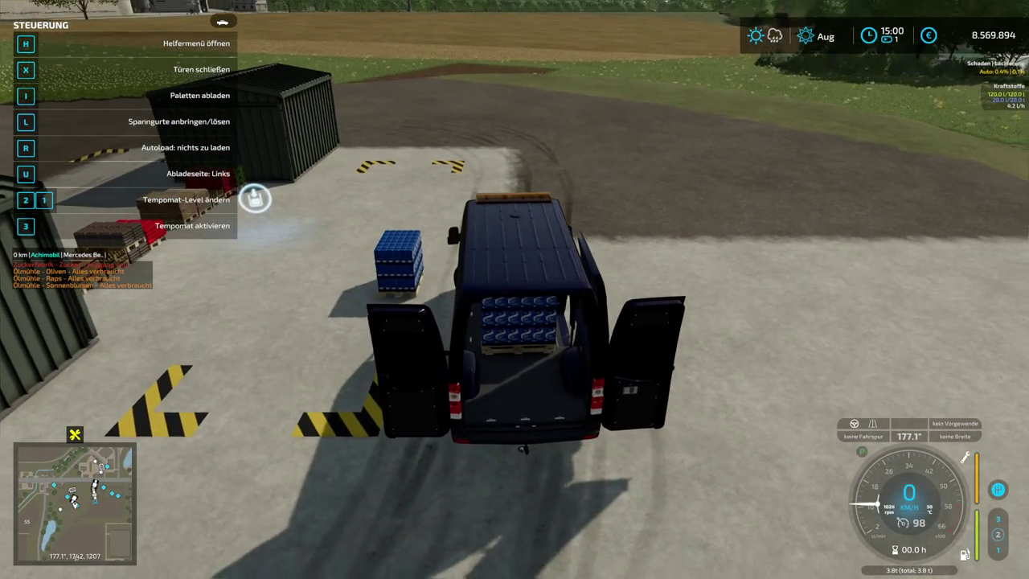
# - Move the van forward to autoload the last sugar pallet and fasten the tension belts over the load
pyautogui.press('w')
pyautogui.press('a')
pyautogui.press('w')
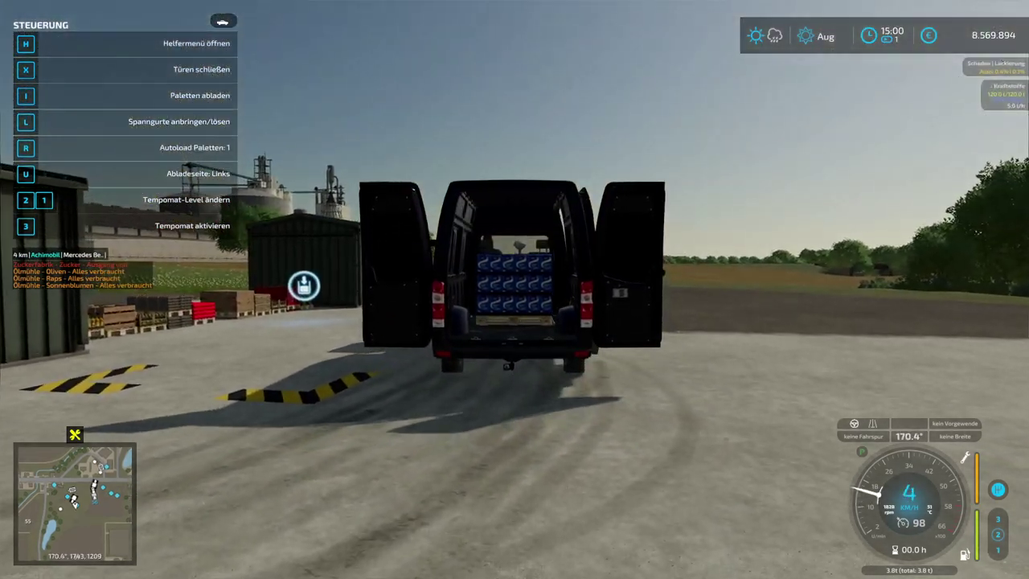
pyautogui.press('r')
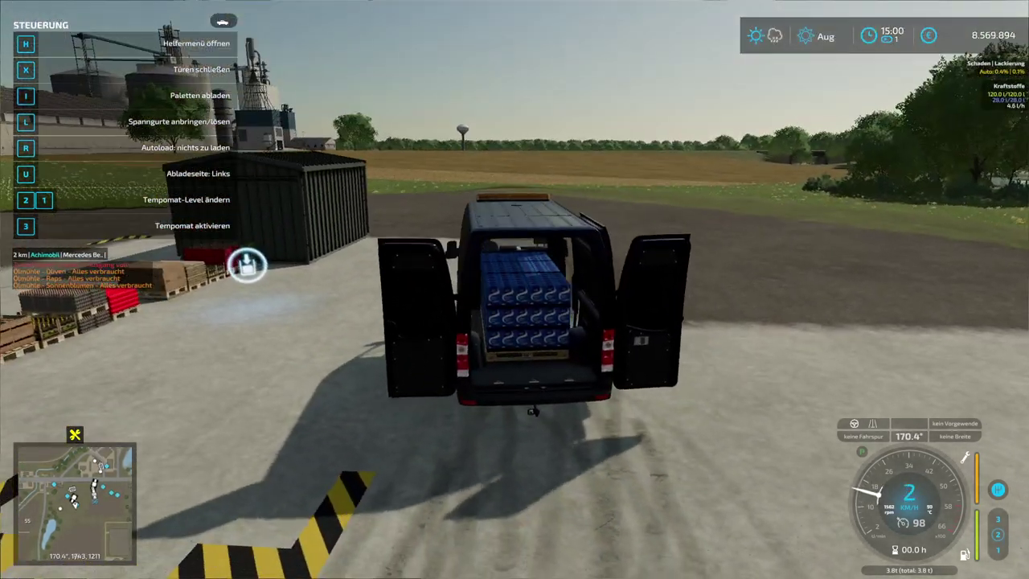
pyautogui.press('l')
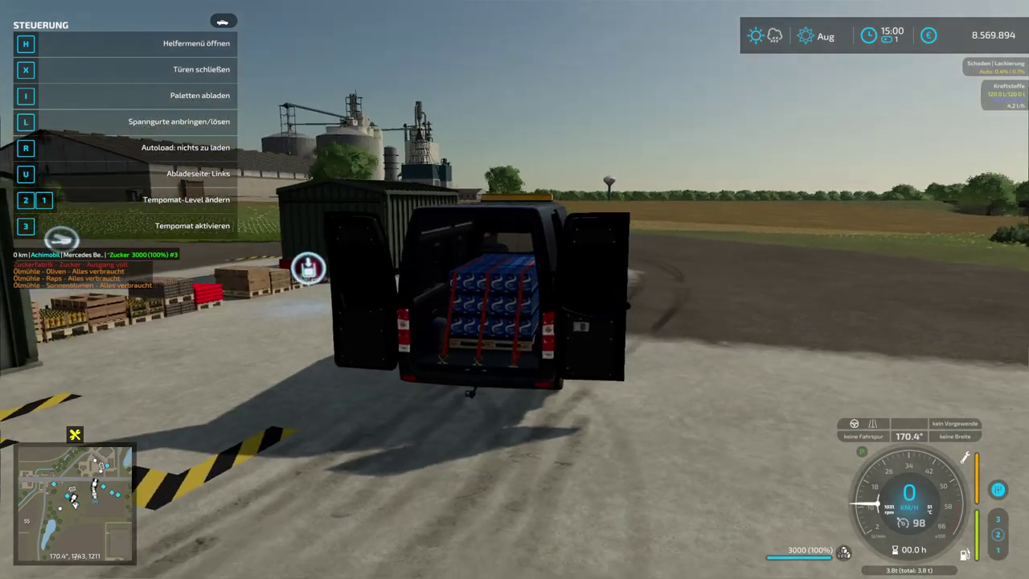
# - Get out and inspect the strapped sugar pallets through the rear and side doors, and get back into the van
pyautogui.press('e')
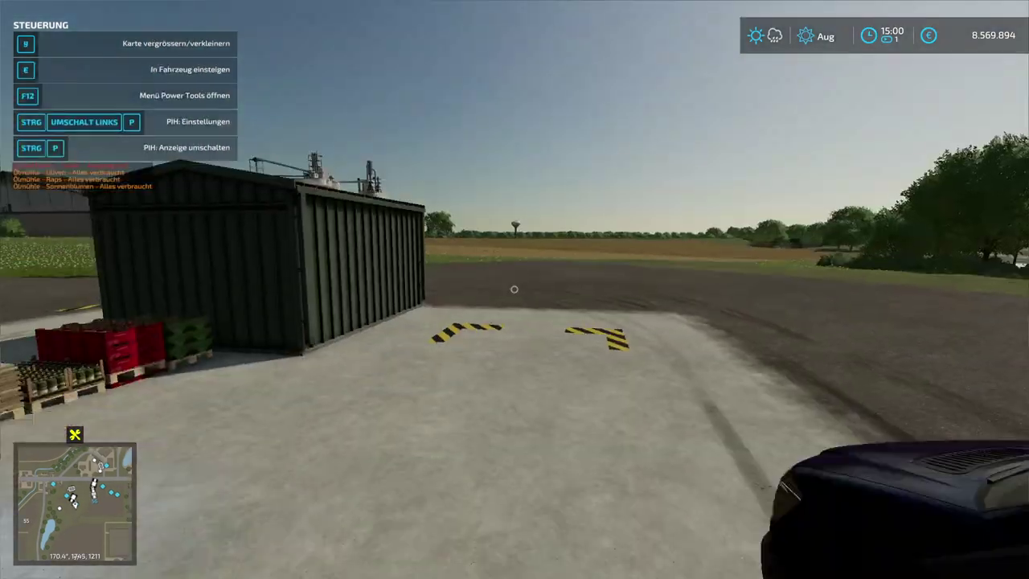
pyautogui.press('w')
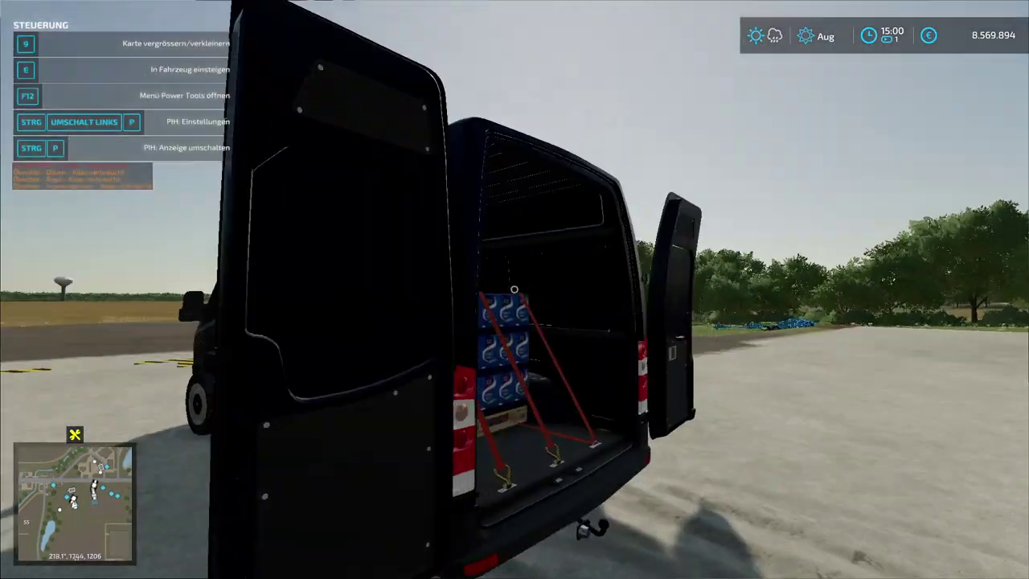
pyautogui.press('w')
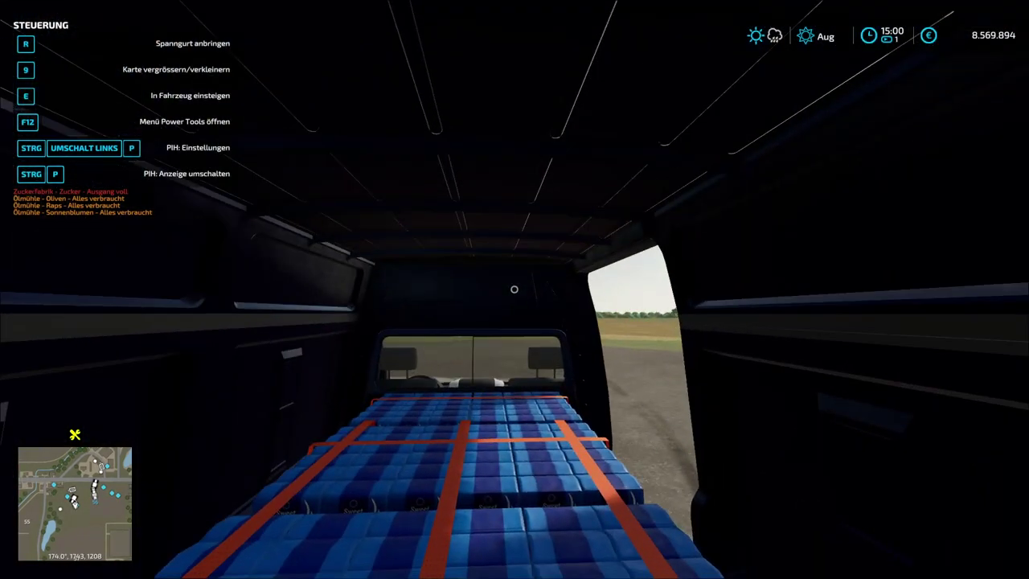
pyautogui.press('s')
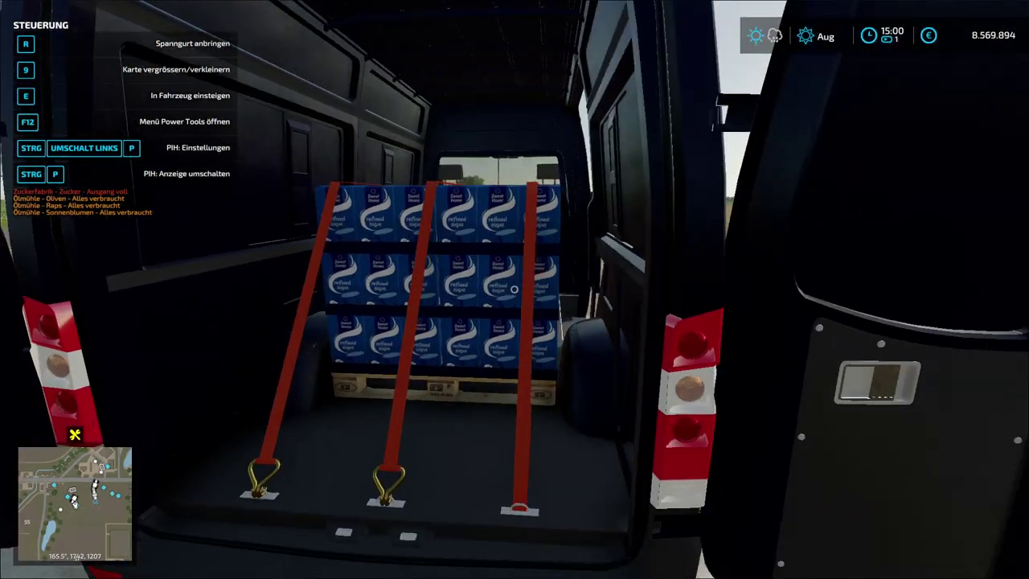
pyautogui.press('d')
pyautogui.press('w')
pyautogui.press('w')
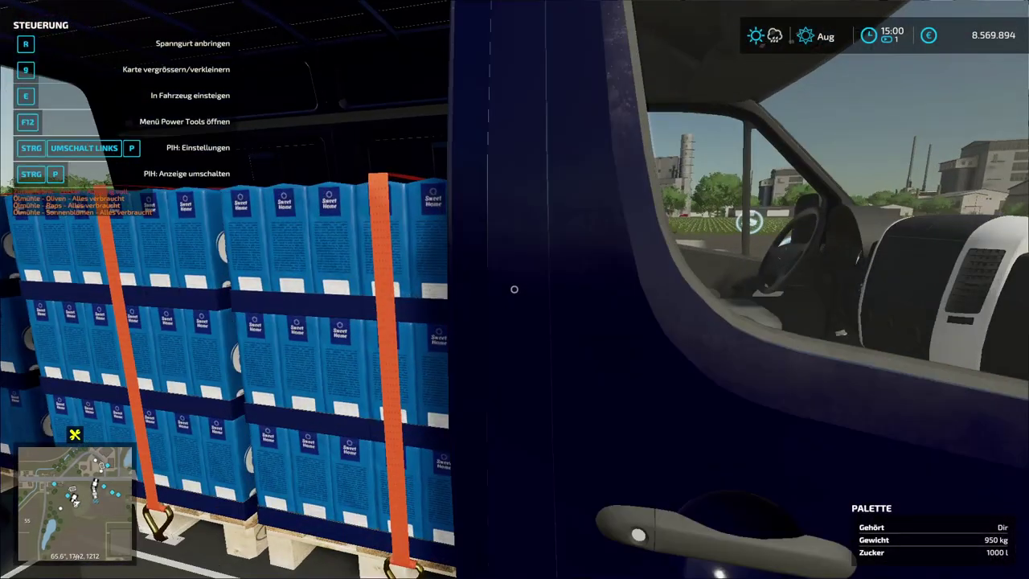
pyautogui.press('s')
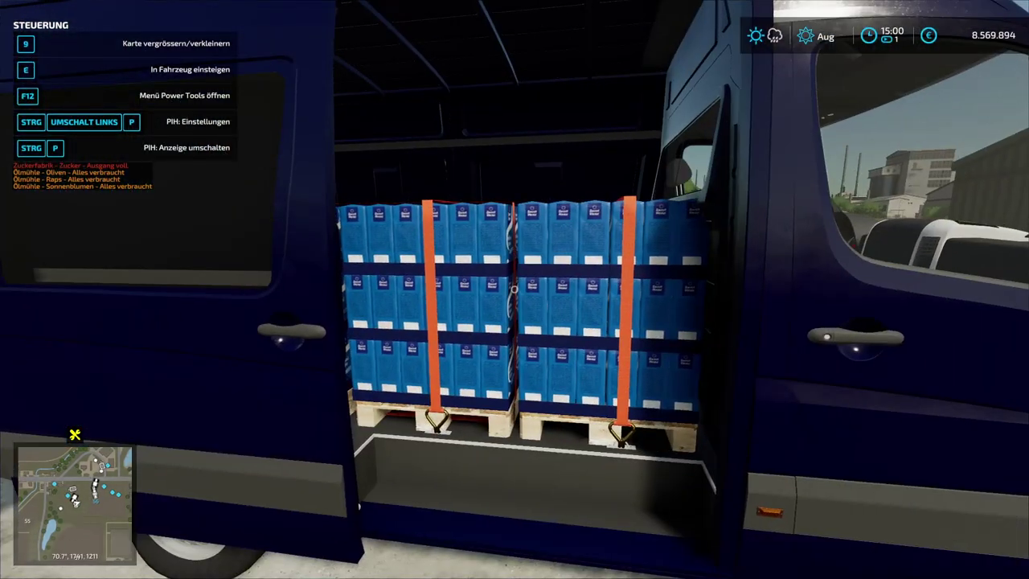
pyautogui.press('d')
pyautogui.press('a')
pyautogui.press('s')
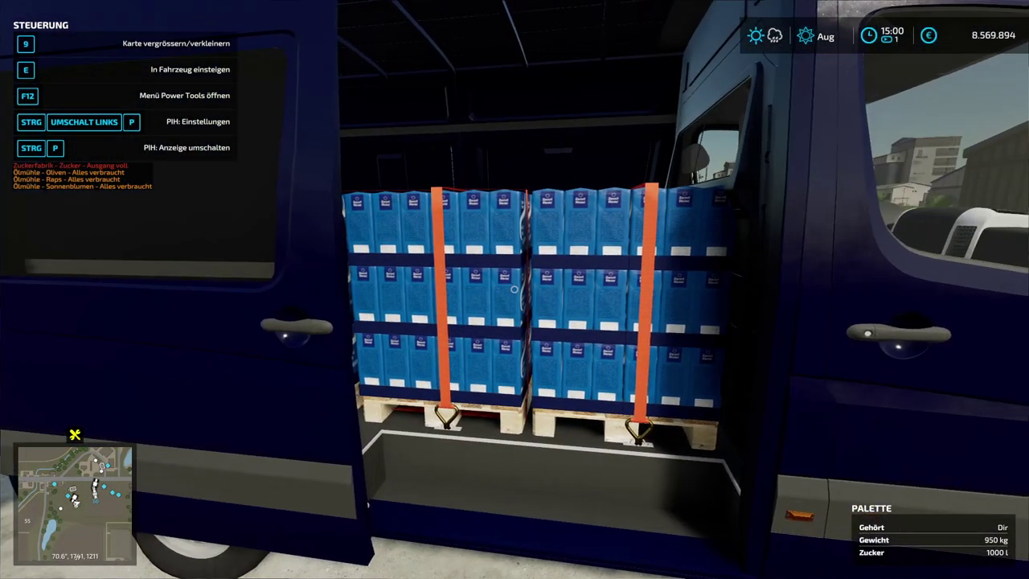
pyautogui.press('a')
pyautogui.press('s')
pyautogui.press('a')
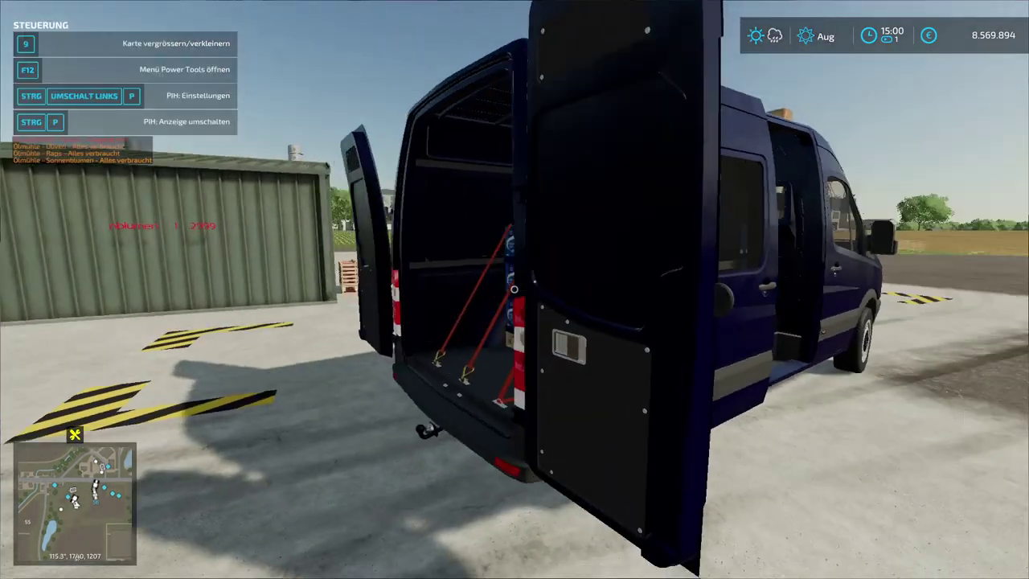
pyautogui.press('w')
pyautogui.press('s')
pyautogui.press('a')
pyautogui.press('e')
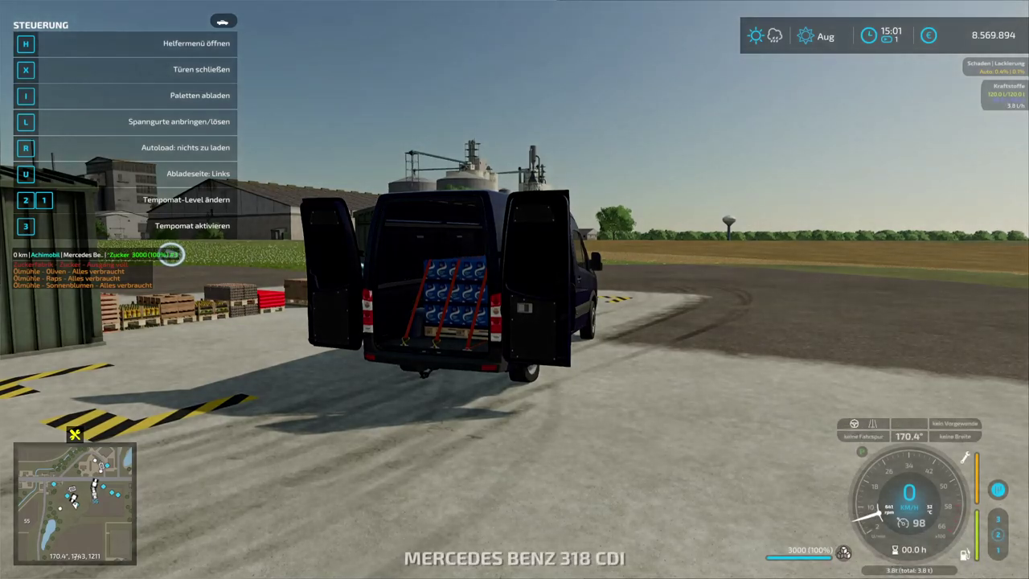
# - Close the van's doors and drive the sugar load around the shed towards the unloading area
pyautogui.press('w')
pyautogui.press('d')
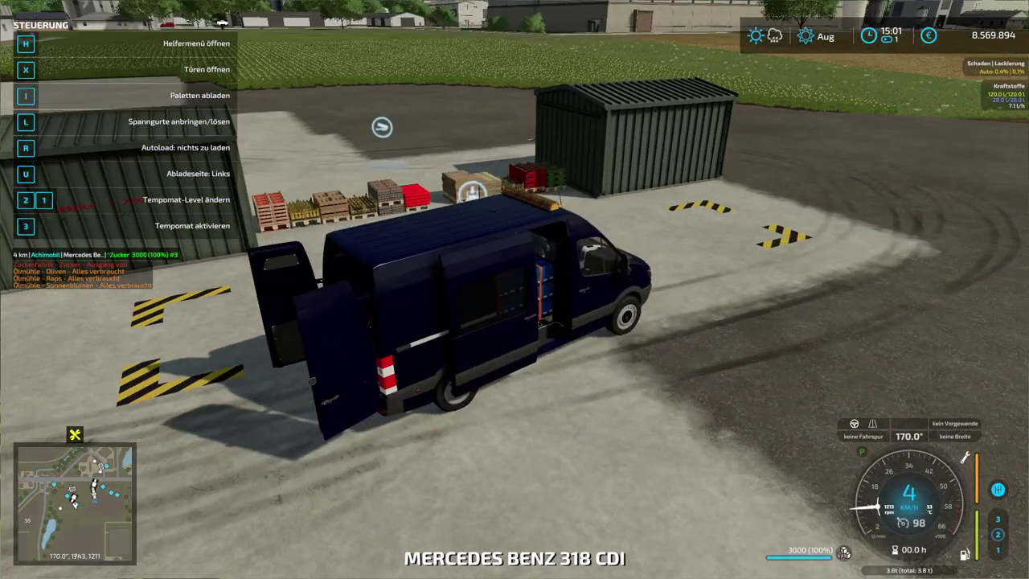
pyautogui.press('x')
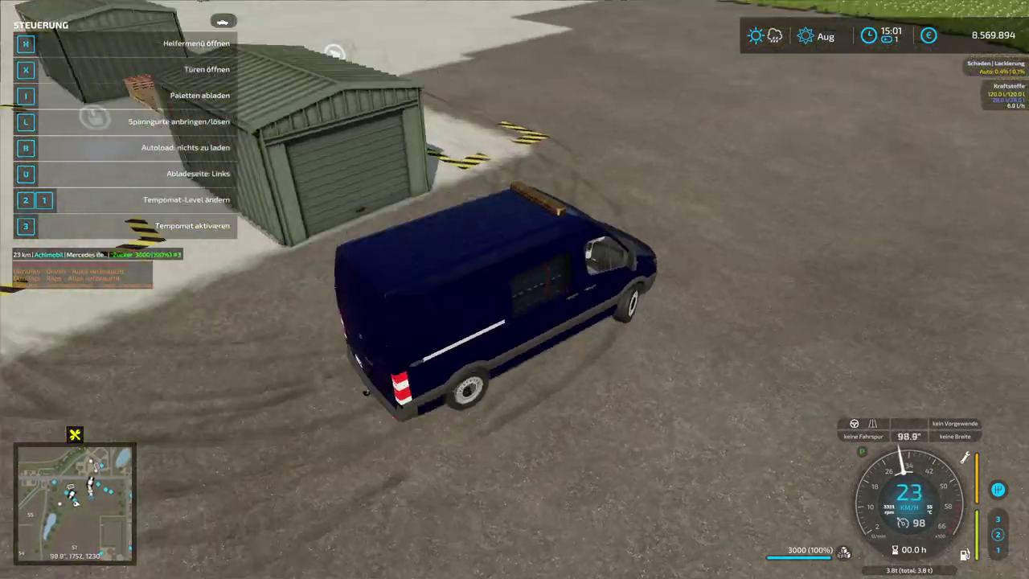
pyautogui.press('a')
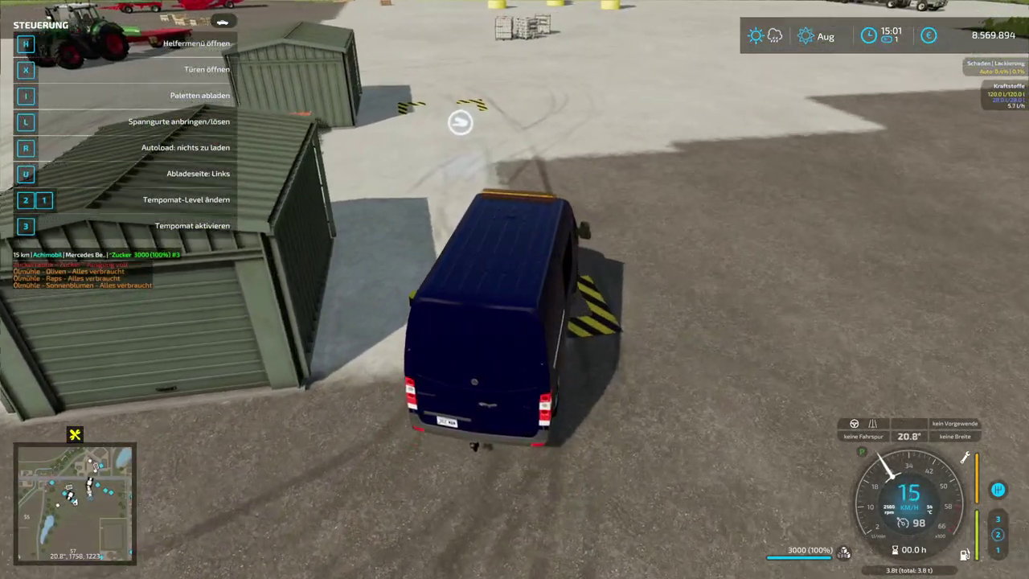
# - Unload the sugar pallets on the van's left side in the unloading area and drive away across the yard
pyautogui.press('w')
pyautogui.press('i')
pyautogui.press('w')
pyautogui.press('d')
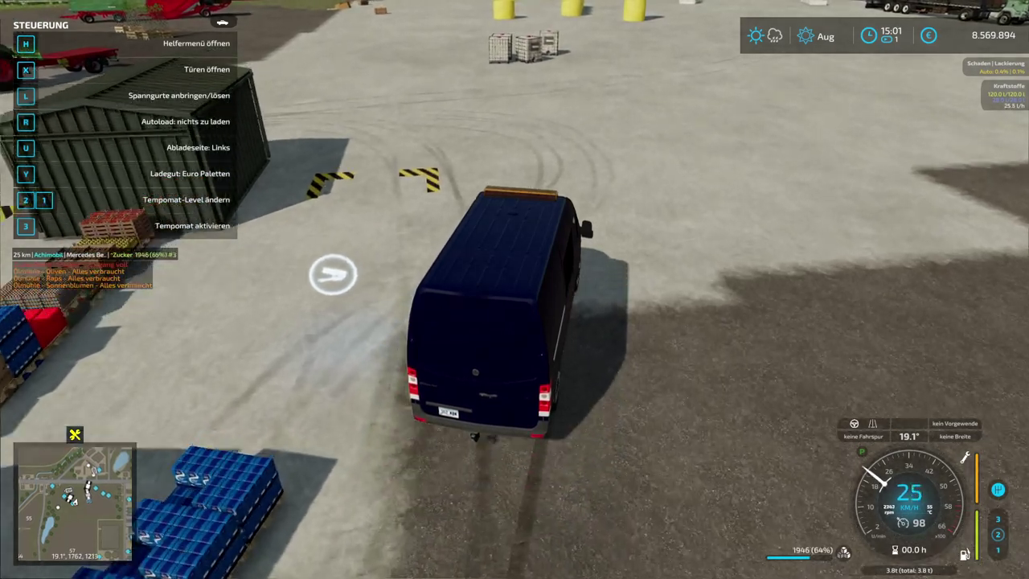
pyautogui.press('w')
pyautogui.press('d')
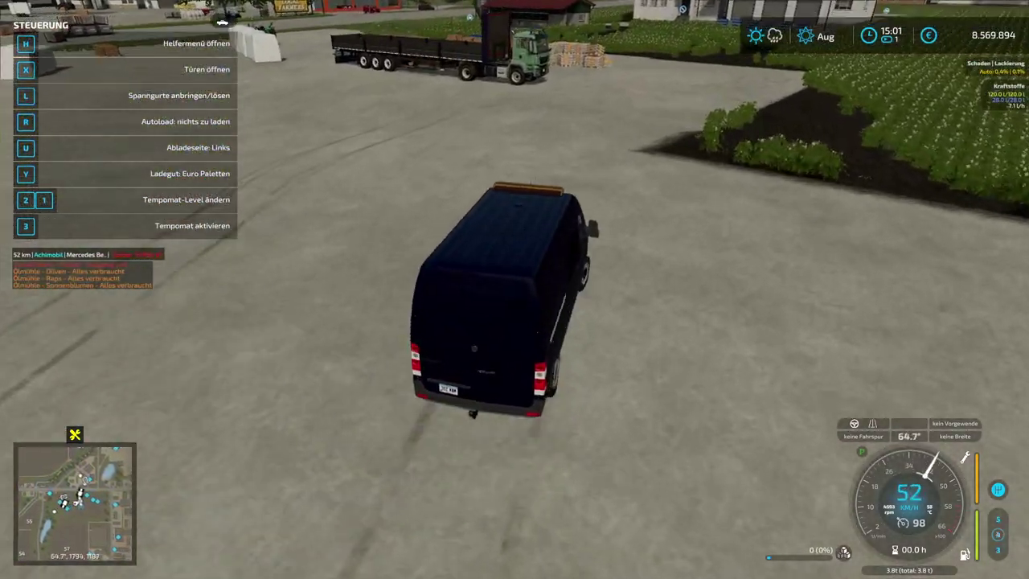
# - Drive the van around the truck to the mixed Euro pallets beside the flatbed trailer and autoload them
pyautogui.press('d')
pyautogui.press('s')
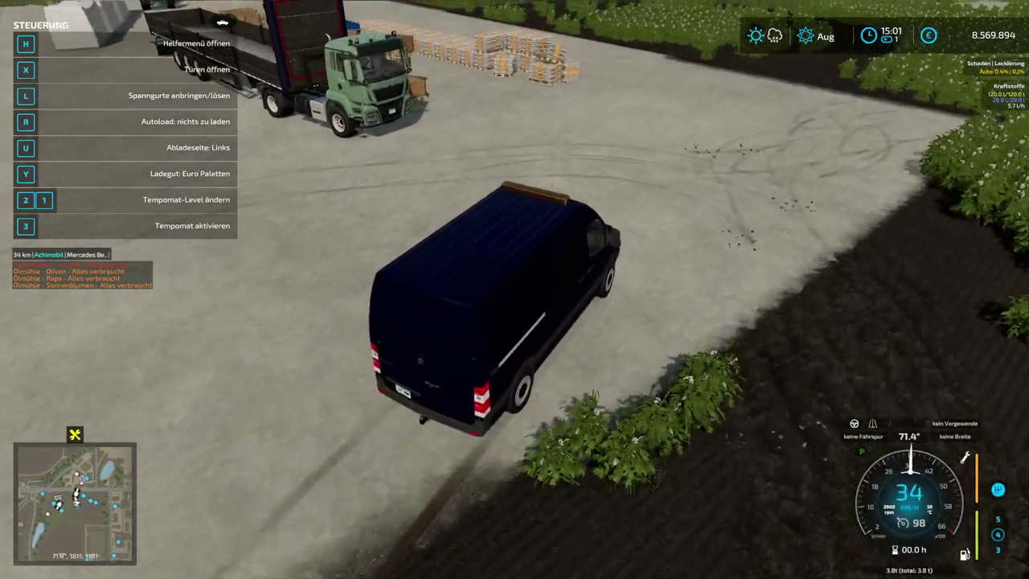
pyautogui.press('s')
pyautogui.press('a')
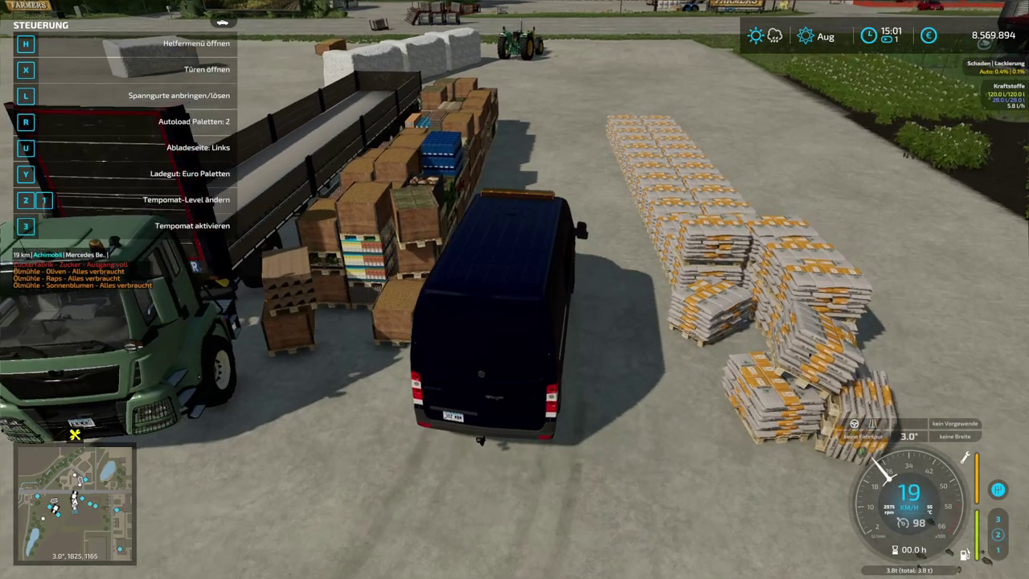
pyautogui.press('s')
pyautogui.press('r')
pyautogui.press('s')
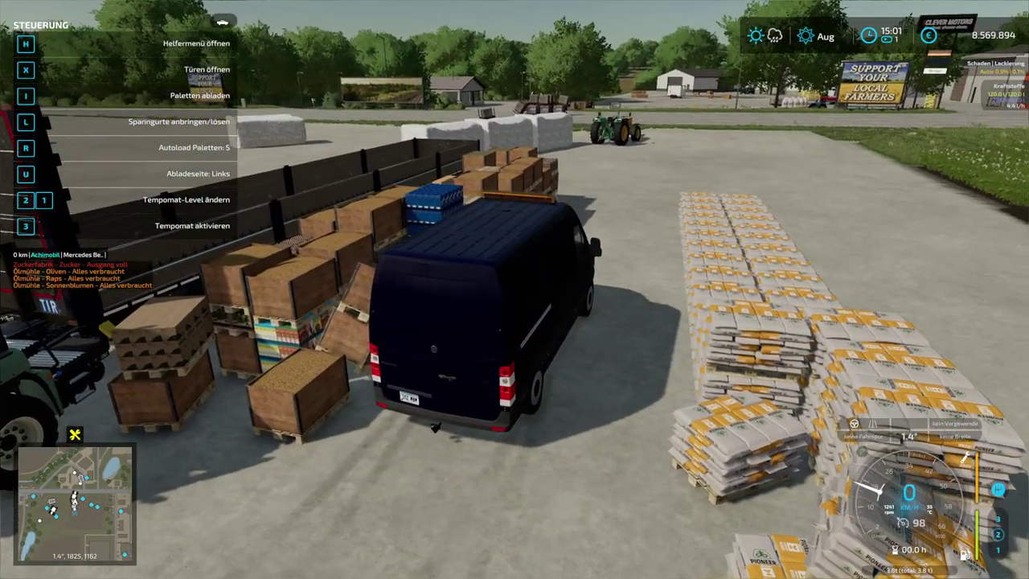
# - Open the van's doors, fasten the tension belts over the mixed load, and back away from the pallet rows
pyautogui.press('x')
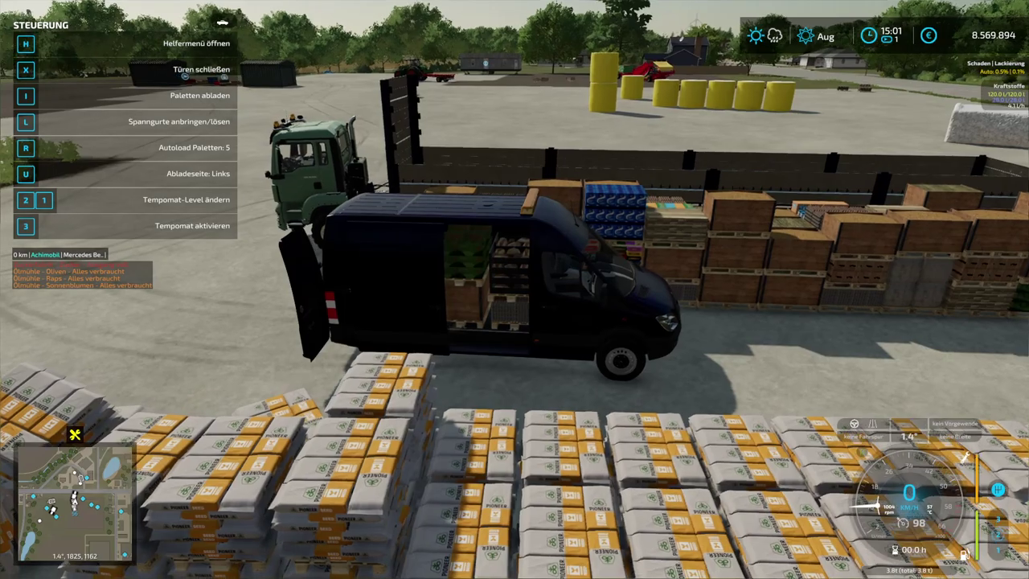
pyautogui.press('s')
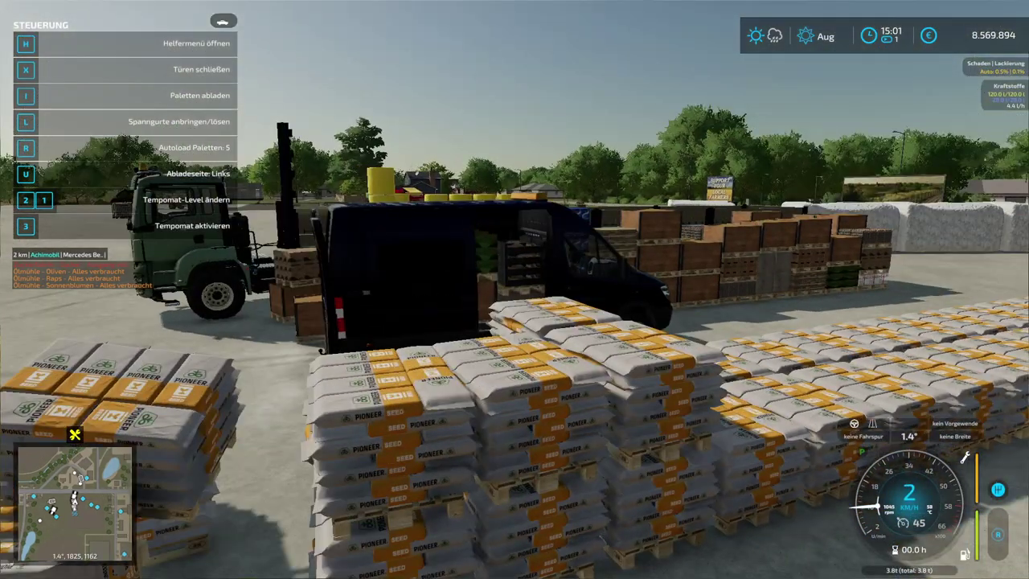
pyautogui.press('w')
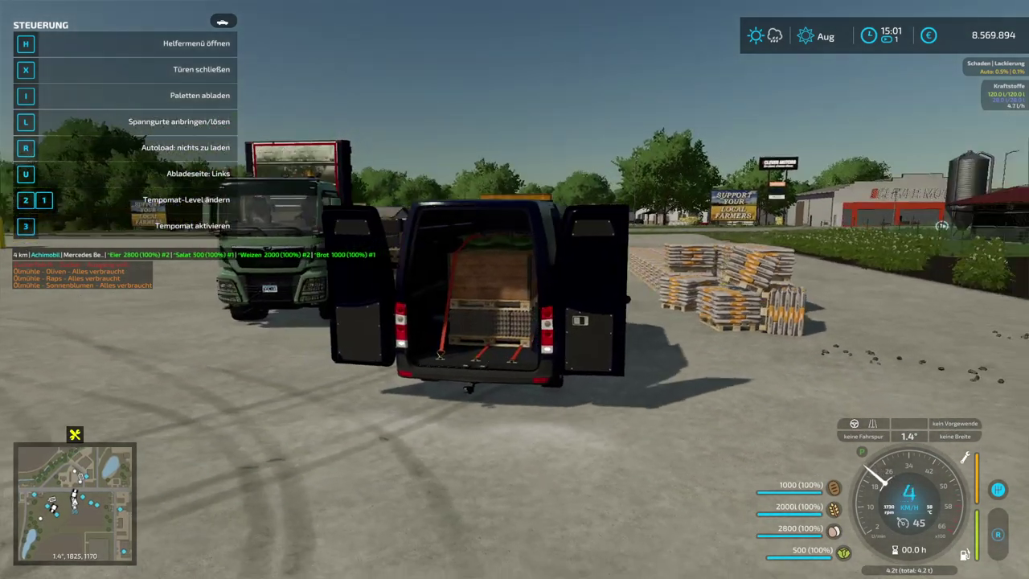
pyautogui.press('w')
pyautogui.press('a')
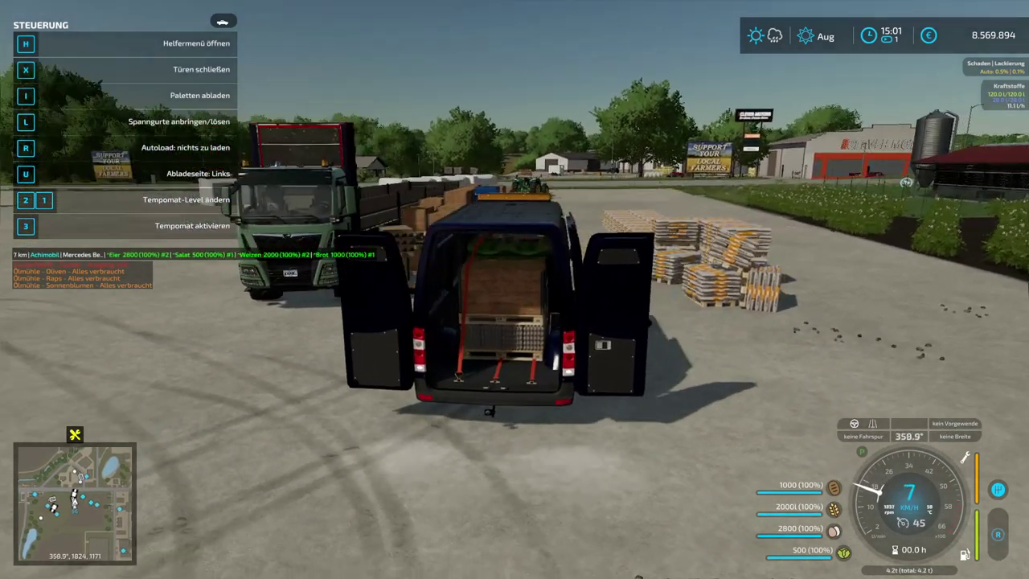
pyautogui.press('d')
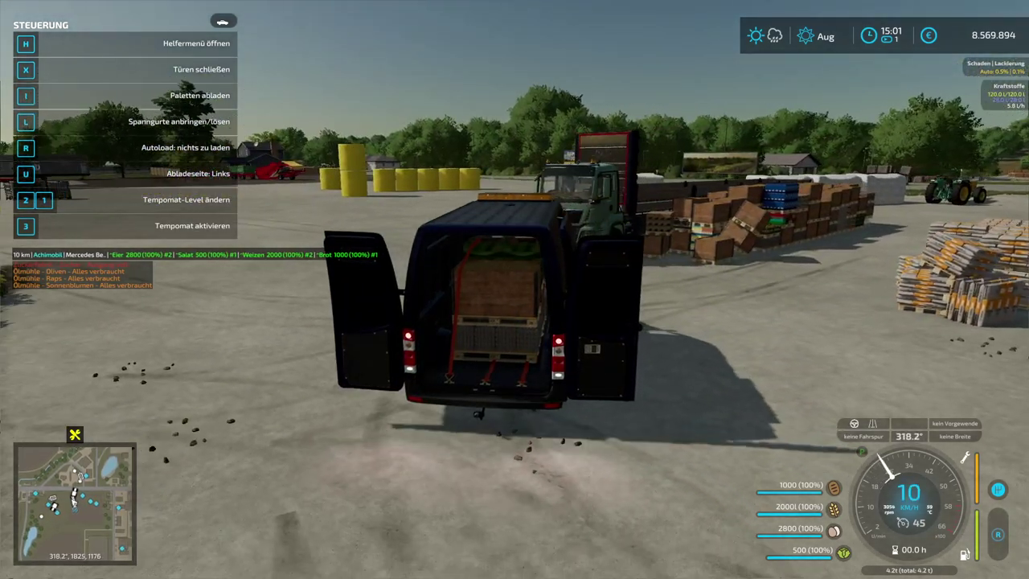
# - Drive the strapped egg, lettuce, wheat and bread load across the yard towards the two green sheds
pyautogui.press('w')
pyautogui.press('w')
pyautogui.press('a')
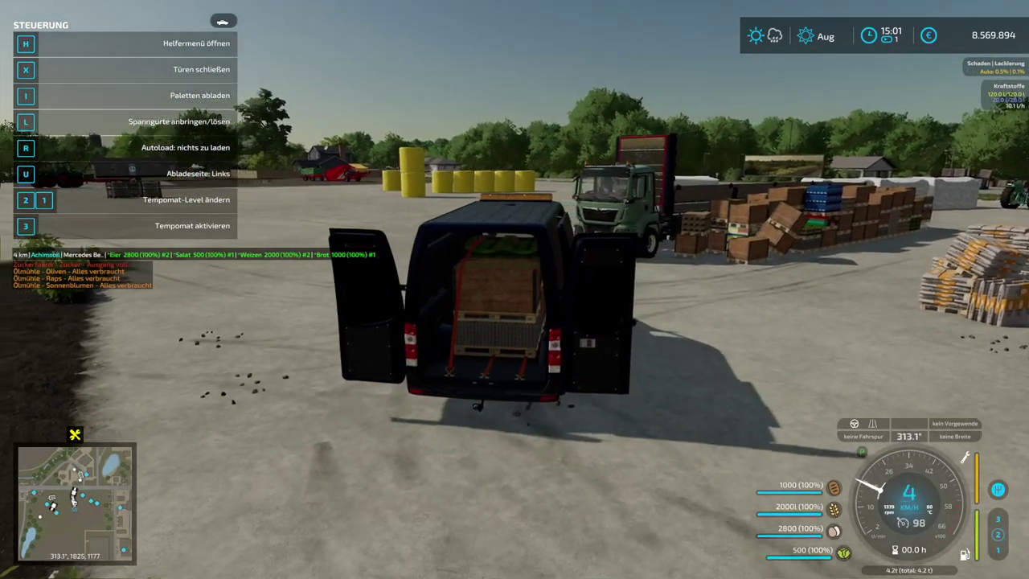
pyautogui.press('w')
pyautogui.press('a')
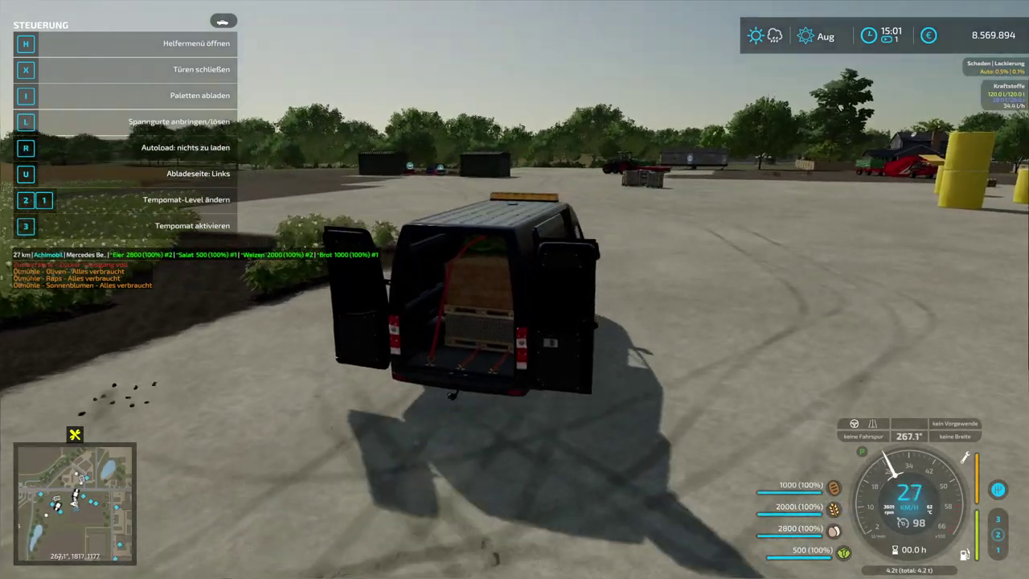
pyautogui.press('w')
pyautogui.press('a')
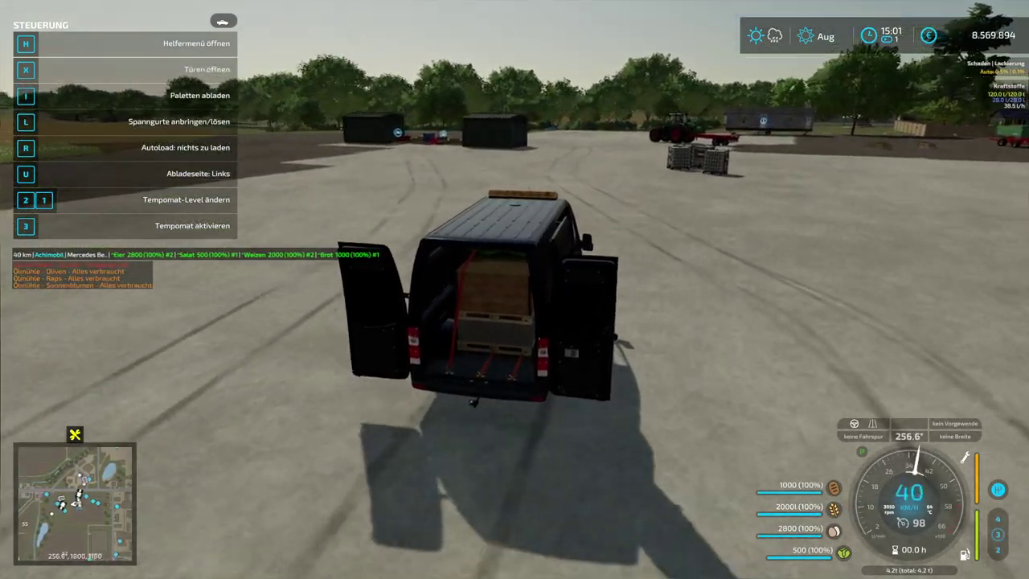
pyautogui.press('w')
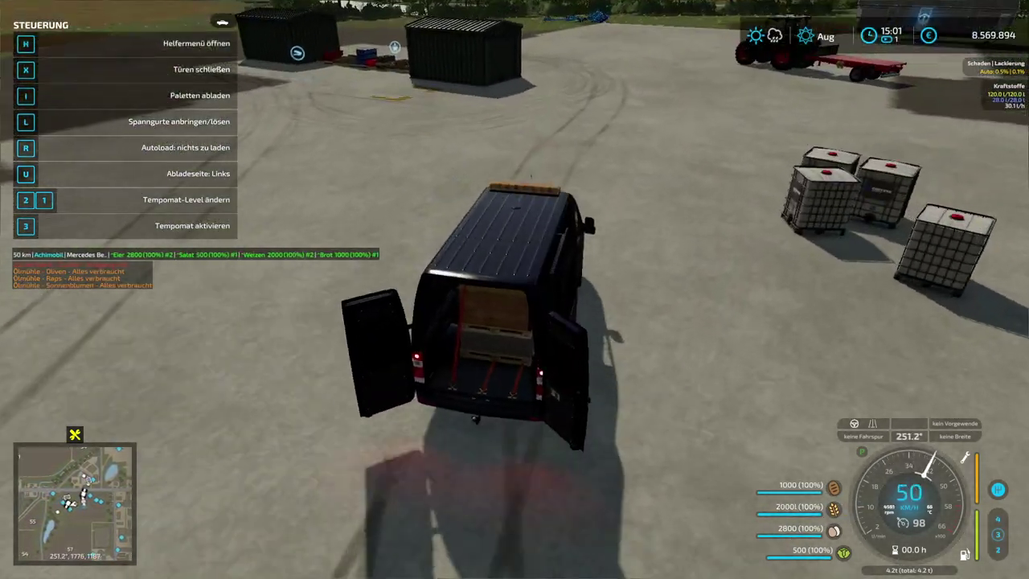
# - Steer the van into the small pallet storage's unloading area between the sheds and unload the mixed pallets on its left side
pyautogui.press('a')
pyautogui.press('s')
pyautogui.press('a')
pyautogui.press('s')
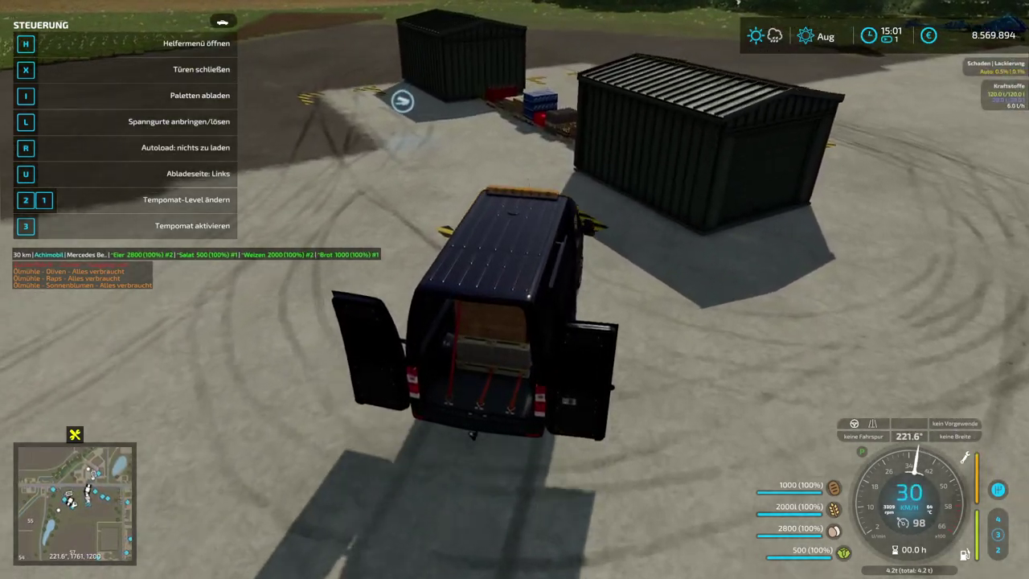
pyautogui.press('s')
pyautogui.press('a')
pyautogui.press('i')
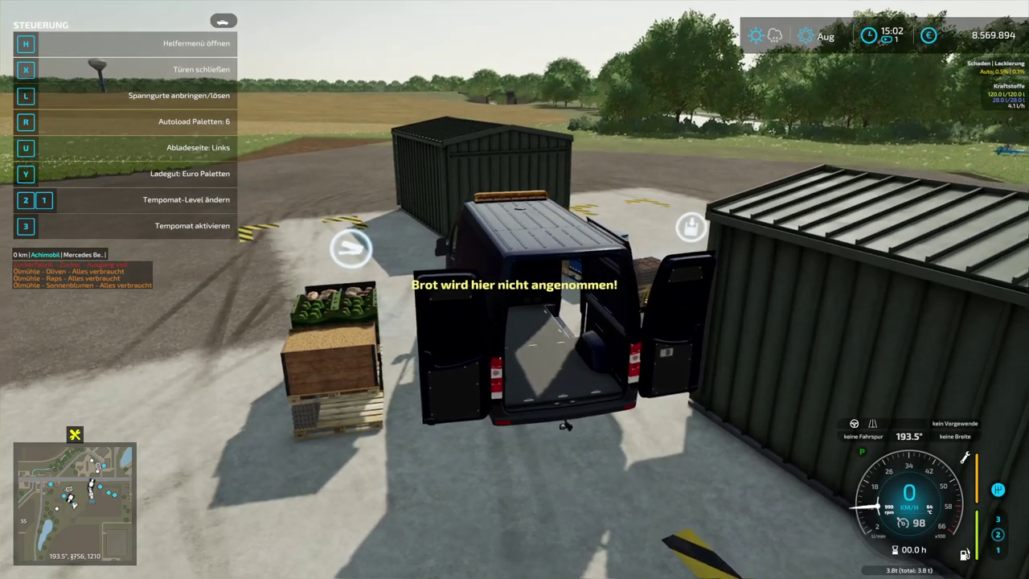
# - Close the van's doors, pull clear of the unloading area, and get out beside the unloaded pallets
pyautogui.press('x')
pyautogui.press('w')
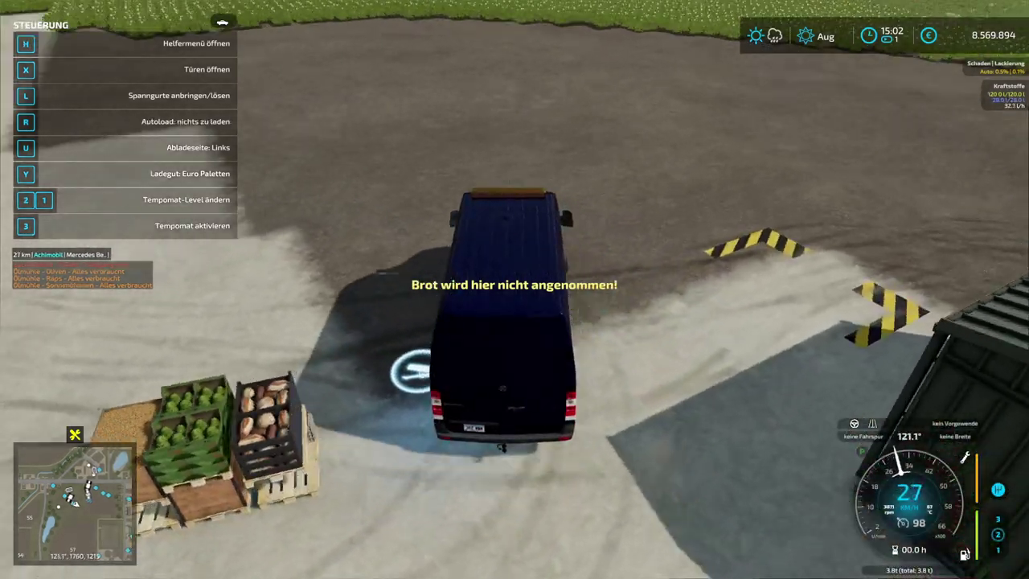
pyautogui.press('e')
pyautogui.press('w')
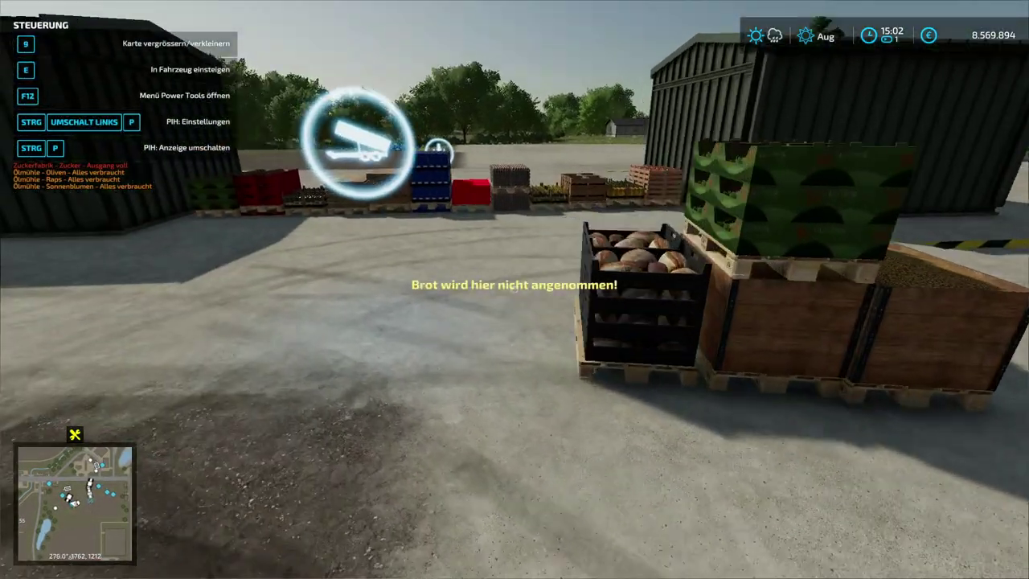
# - Spawn fabric (Stoff) pallets in front of the storage with Power Tools
pyautogui.press('s')
pyautogui.press('F12')
pyautogui.press('Return')
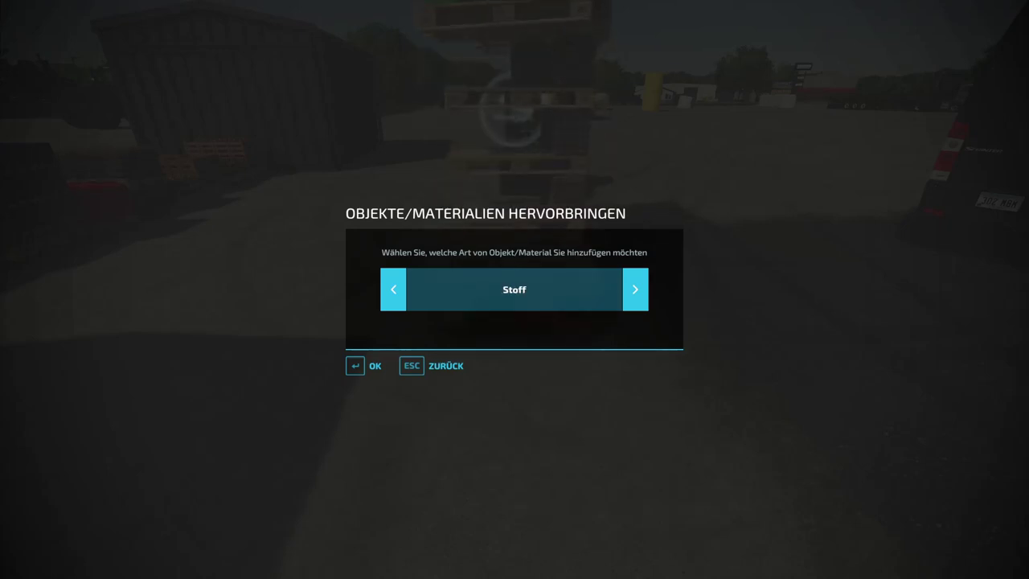
pyautogui.press('Return')
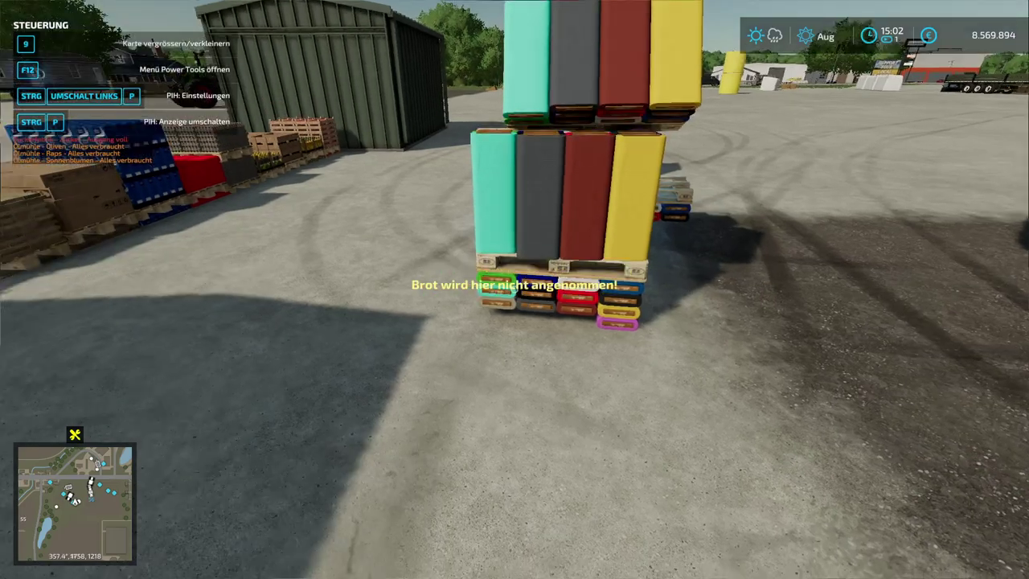
# - Pick up one of the tipped fabric pallets, rotate it upright, and set it down by the storage
pyautogui.press('w')
pyautogui.press('d')
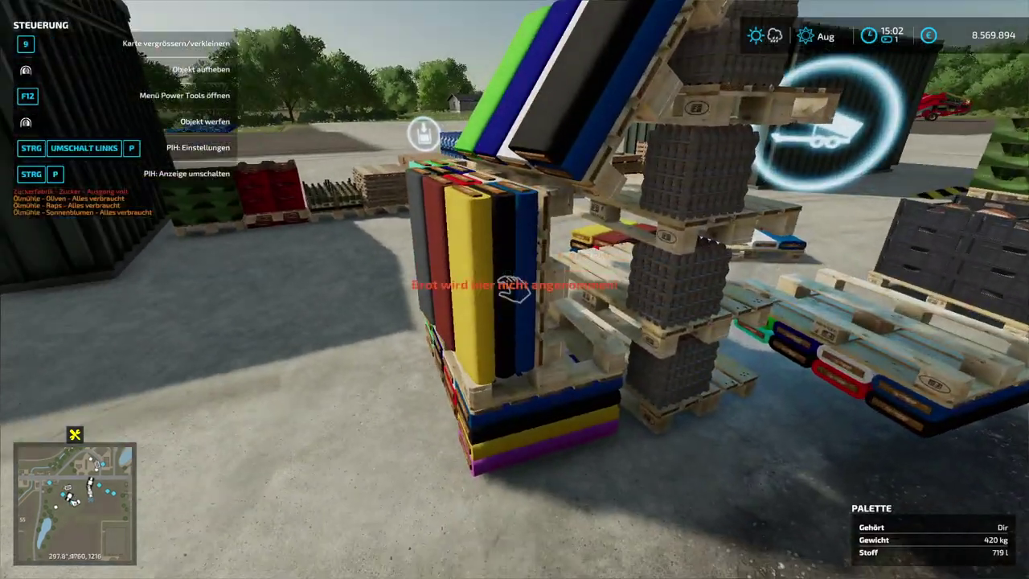
pyautogui.click(514, 289)
pyautogui.moveTo(514, 290); pyautogui.dragTo(514, 287, button='right')
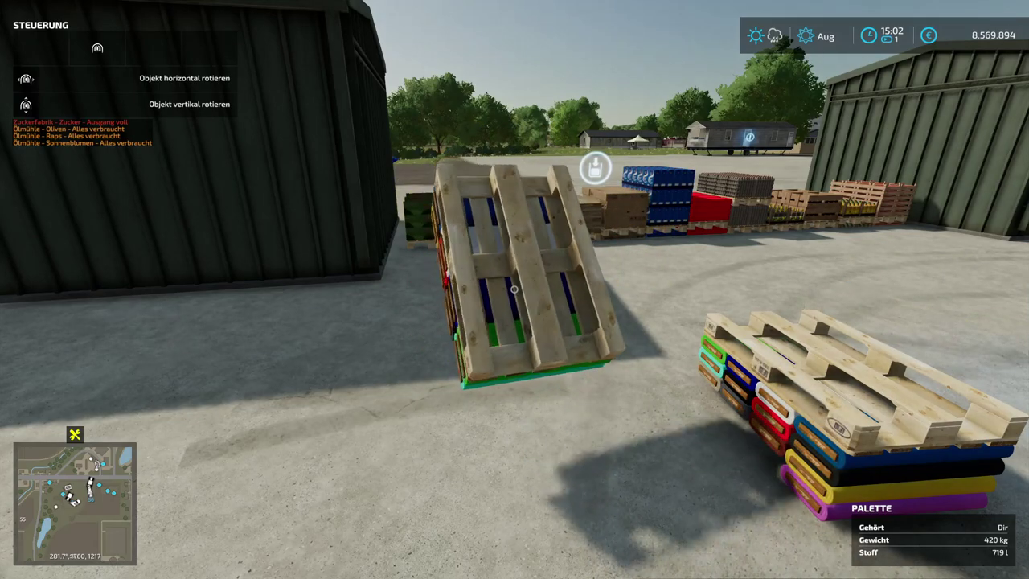
pyautogui.click(514, 289)
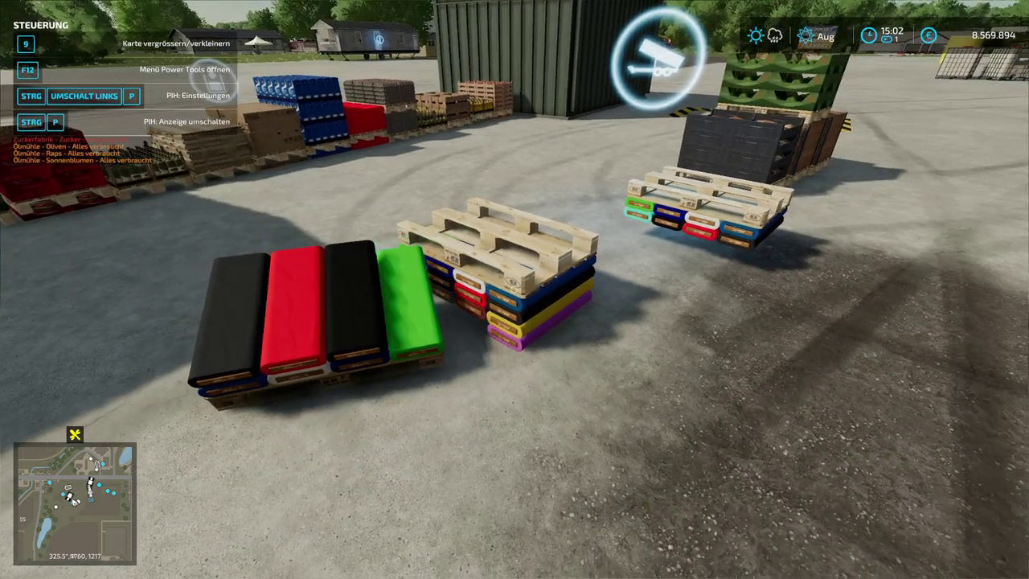
# - Lift the next overturned fabric pallet, turn it over, and drop it in the storage's unloading area
pyautogui.press('w')
pyautogui.click(515, 291)
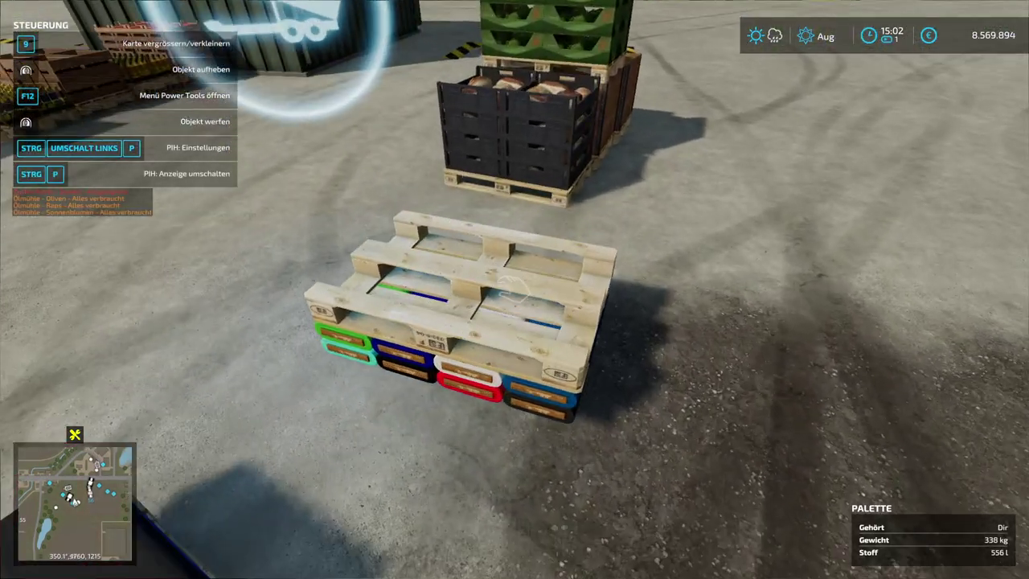
pyautogui.click(514, 288)
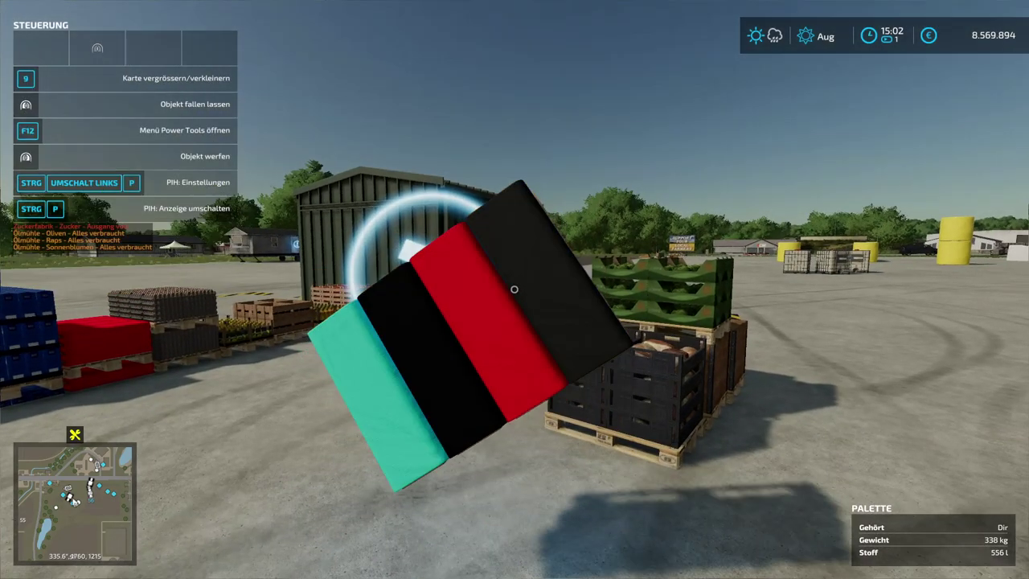
# - Carry a wheat pallet out of the storage's unloading area and throw it onto the open yard
pyautogui.press('w')
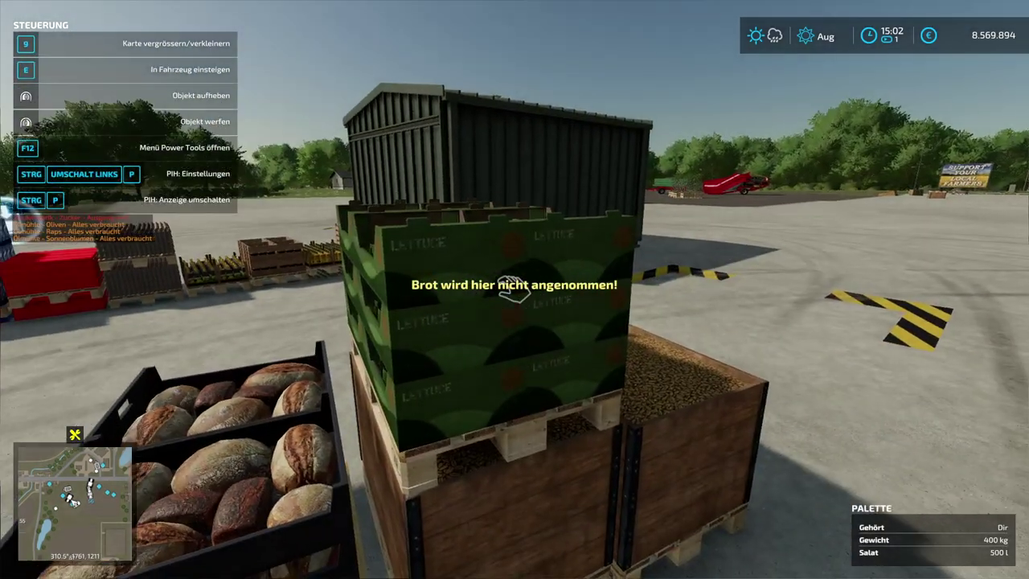
pyautogui.press('w')
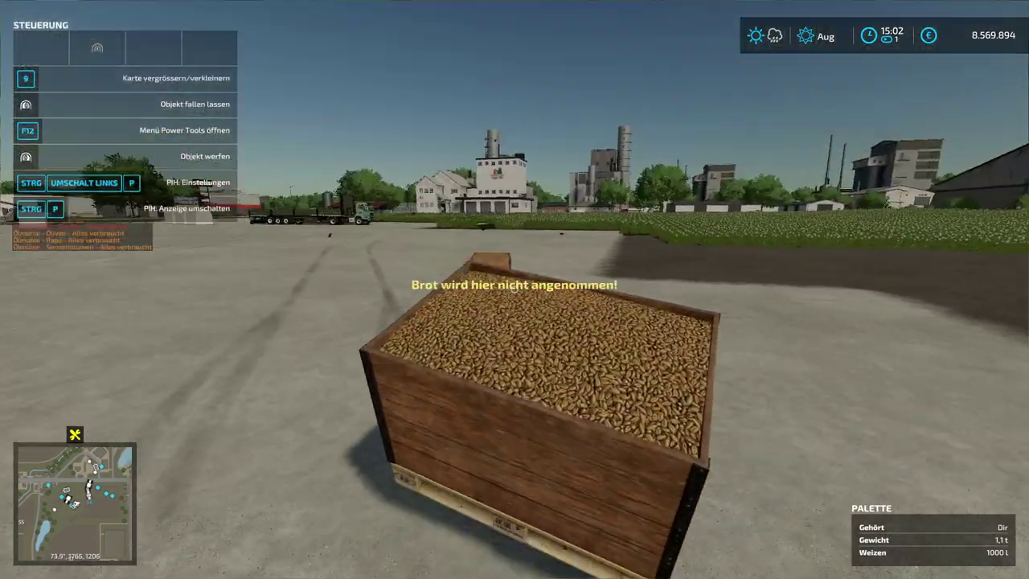
pyautogui.rightClick(515, 289)
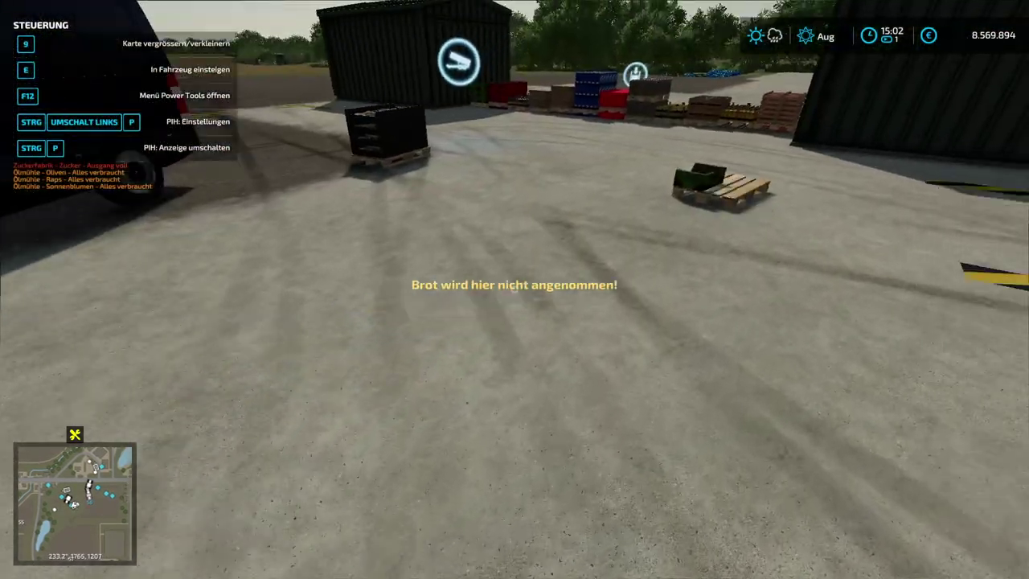
# - Pick up the bread pallet in the unloading area, throw it out beside the wheat pallets, and walk to the van
pyautogui.press('w')
pyautogui.press('w')
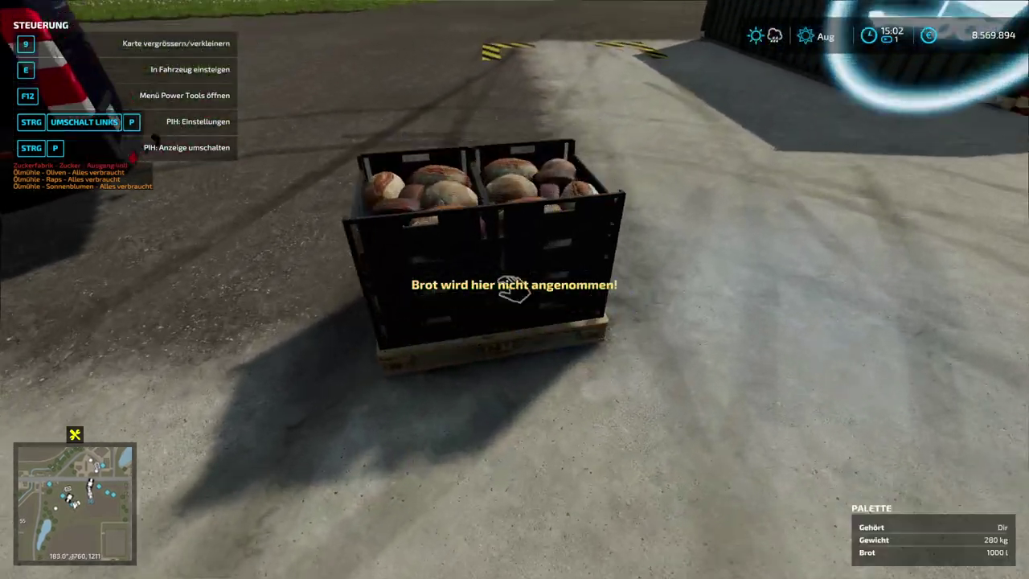
pyautogui.click(514, 289)
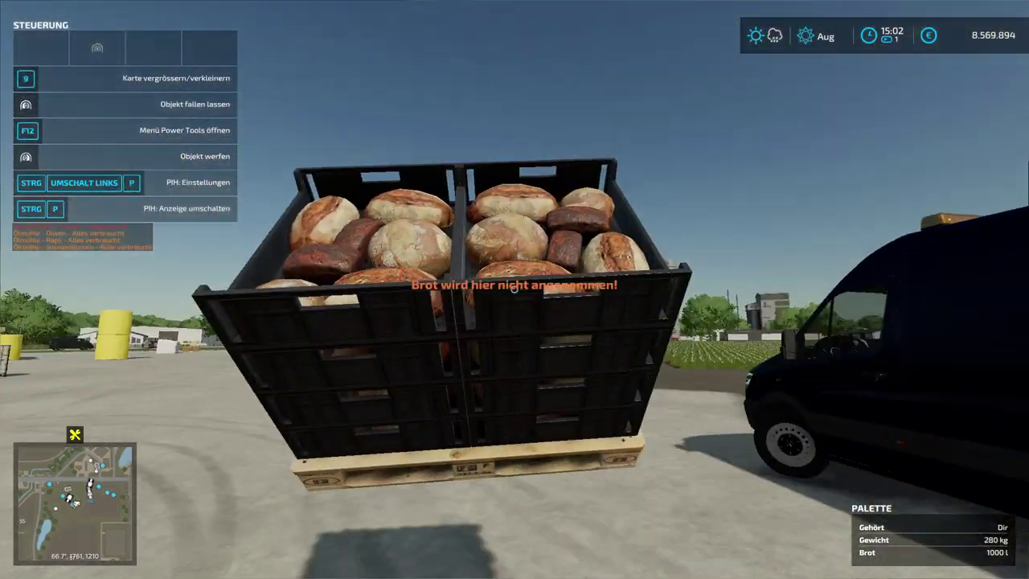
pyautogui.rightClick(514, 289)
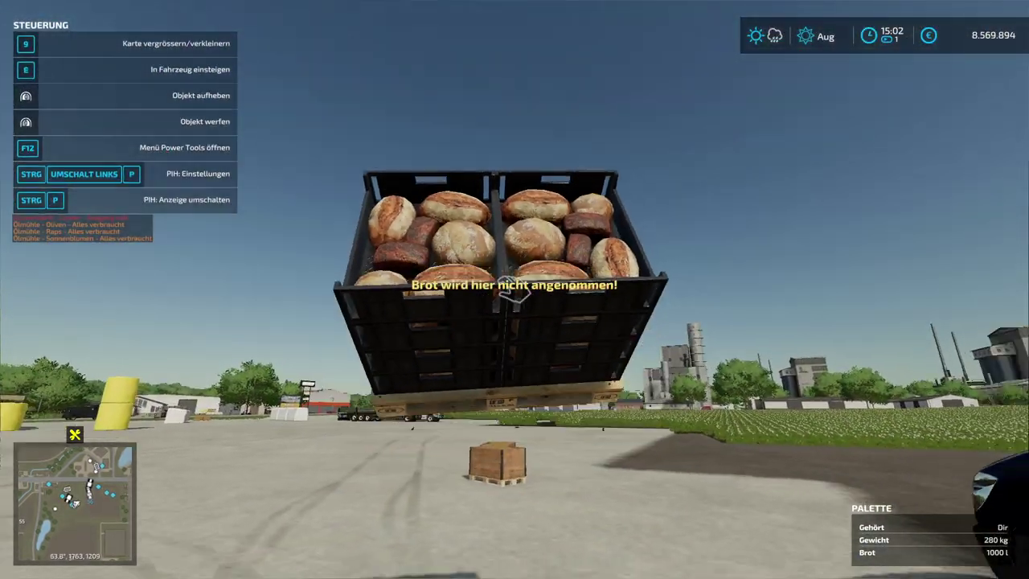
pyautogui.press('w')
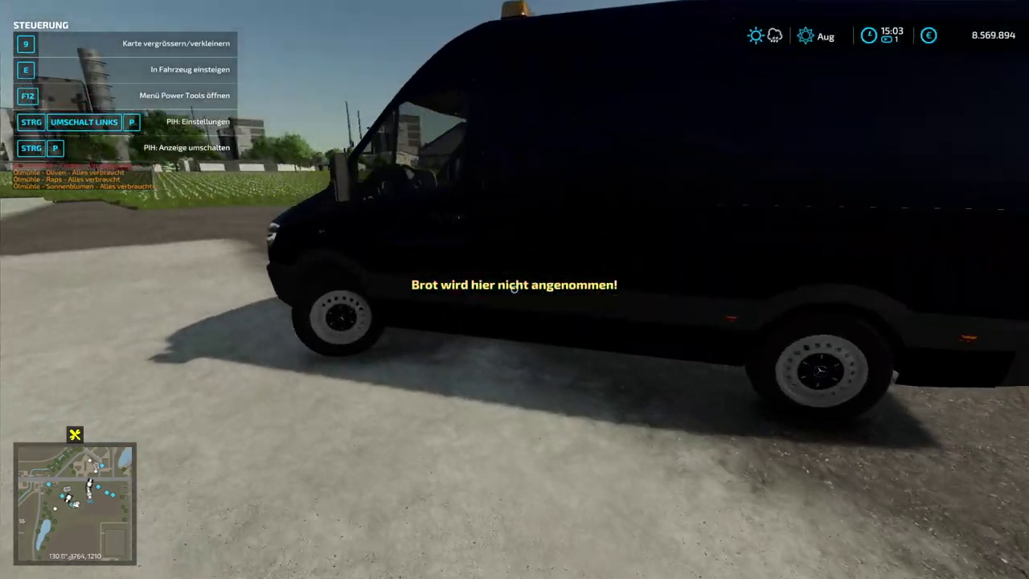
# - Get into the van and drive it around to the other side of the storage shed
pyautogui.press('e')
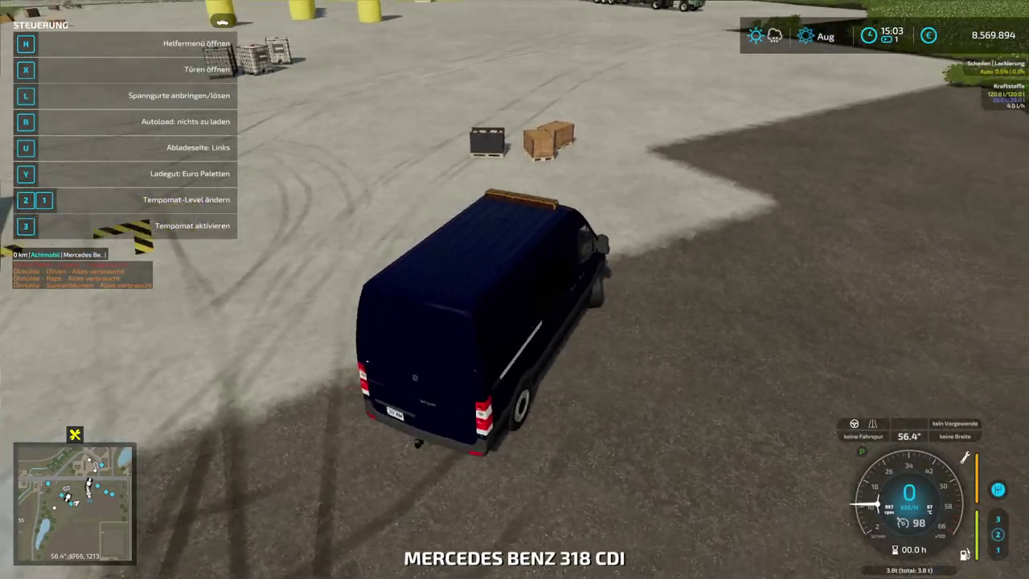
pyautogui.press('w')
pyautogui.press('a')
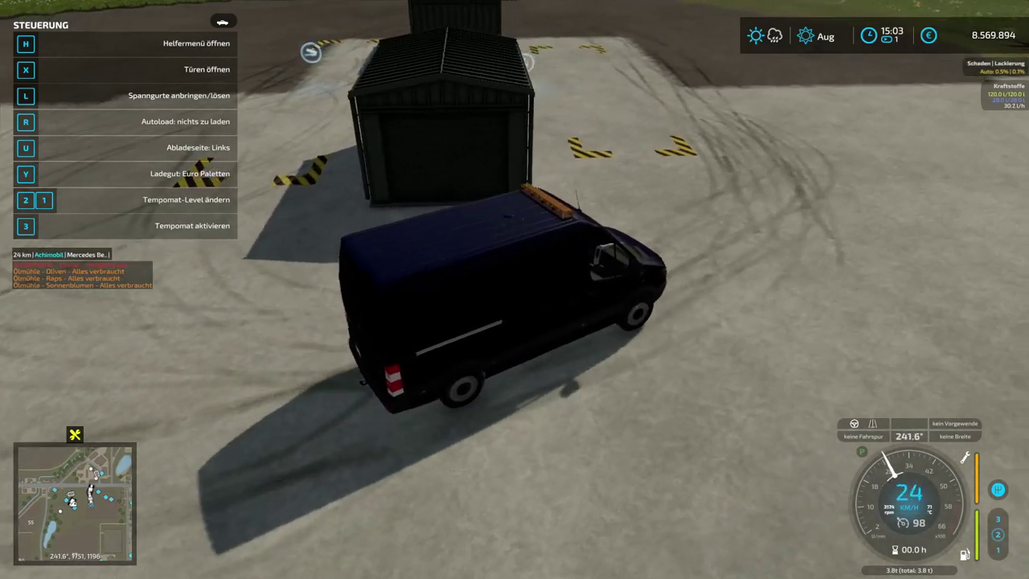
# - Get out of the van and walk between the sheds to inspect the goods in the small pallet storage
pyautogui.press('e')
pyautogui.press('w')
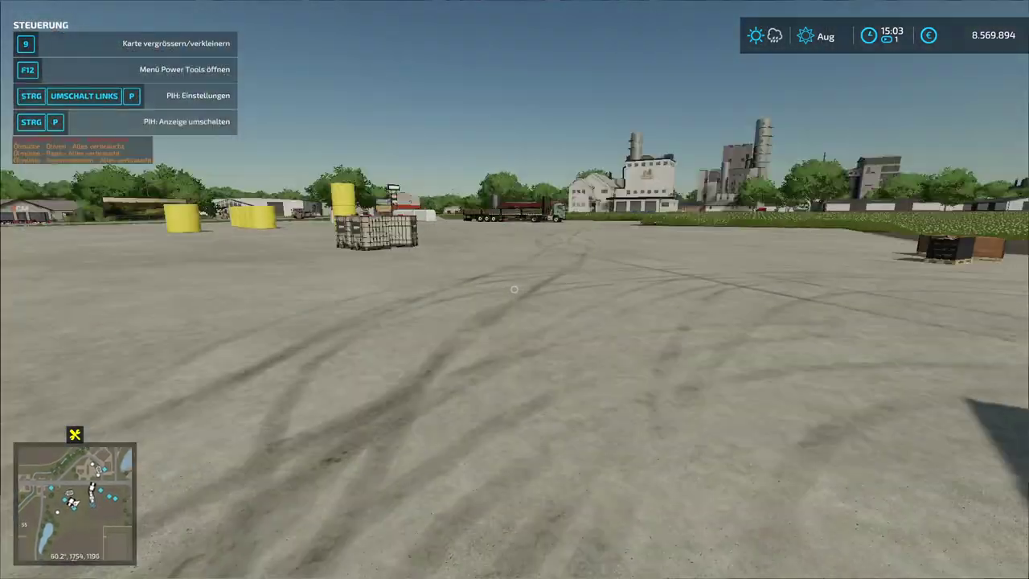
pyautogui.press('w')
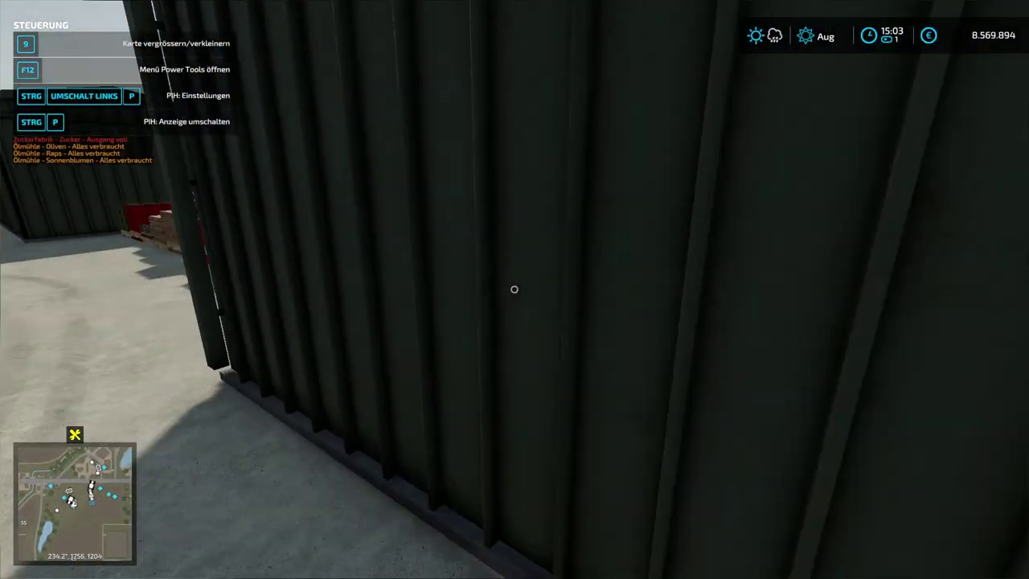
pyautogui.press('w')
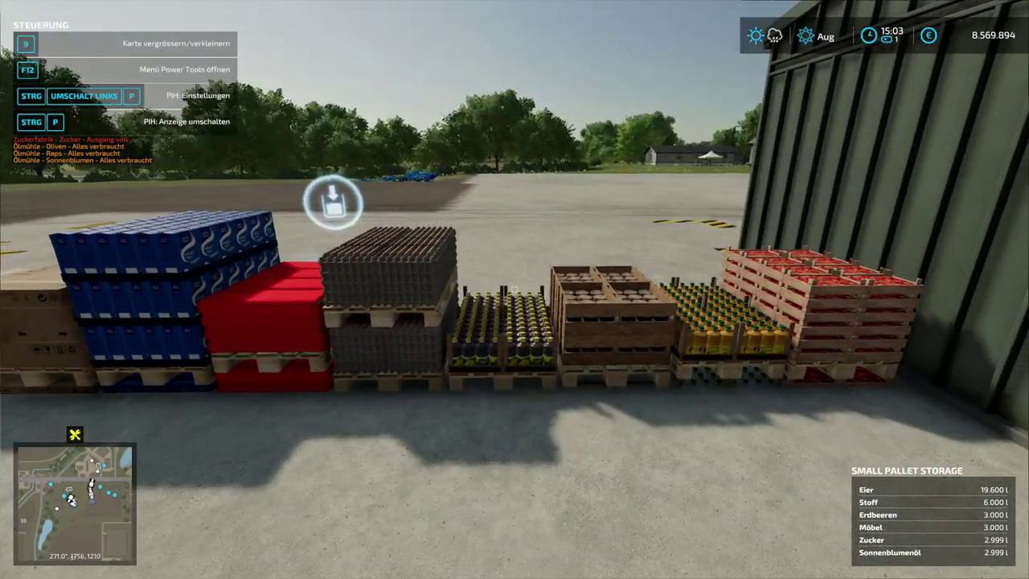
# - Walk onto the open yard beside the storage sheds and spawn tomato (Tomaten) pallets with the Power Tools
pyautogui.press('w')
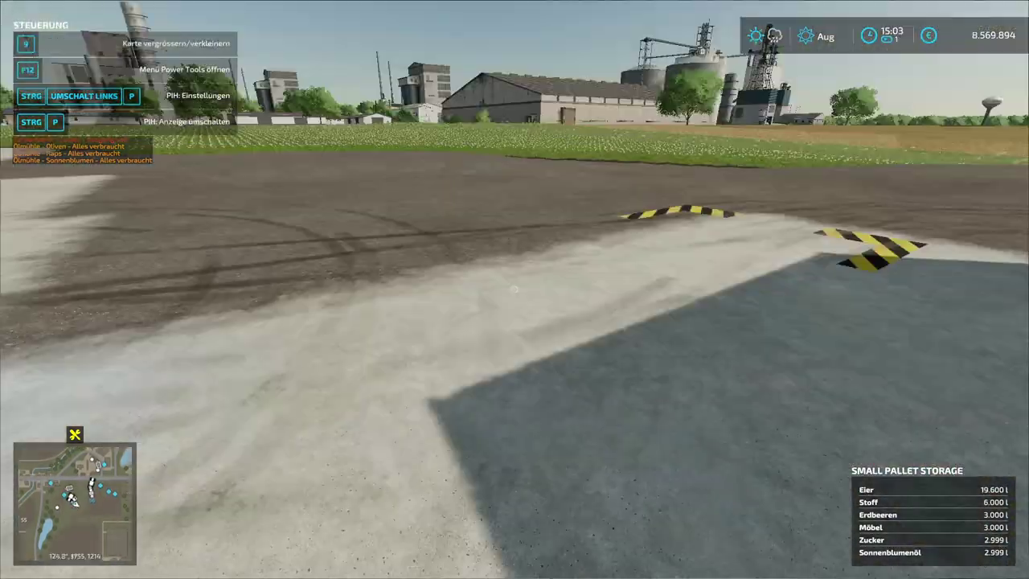
pyautogui.press('s')
pyautogui.press('d')
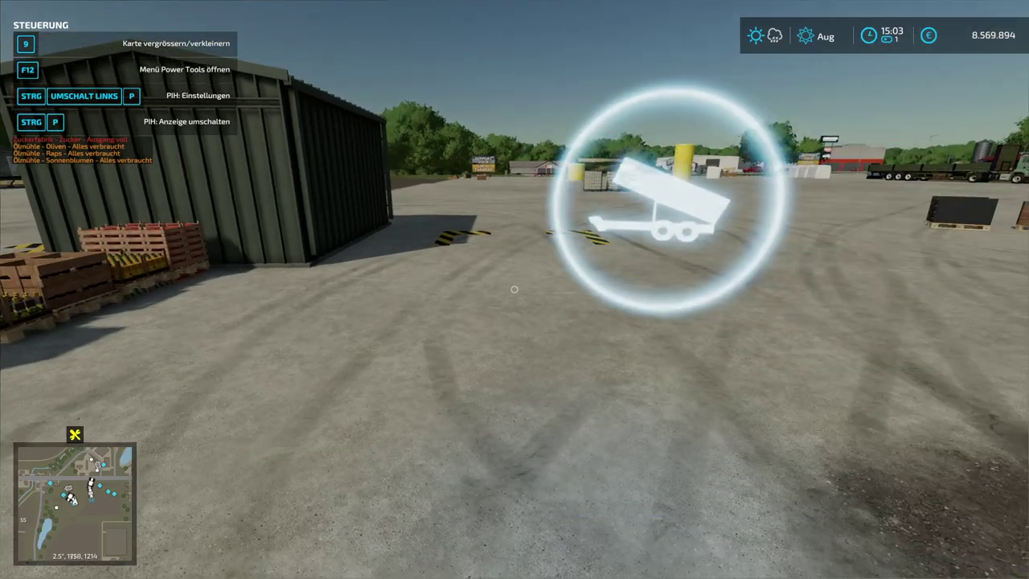
pyautogui.press('F12')
pyautogui.press('Return')
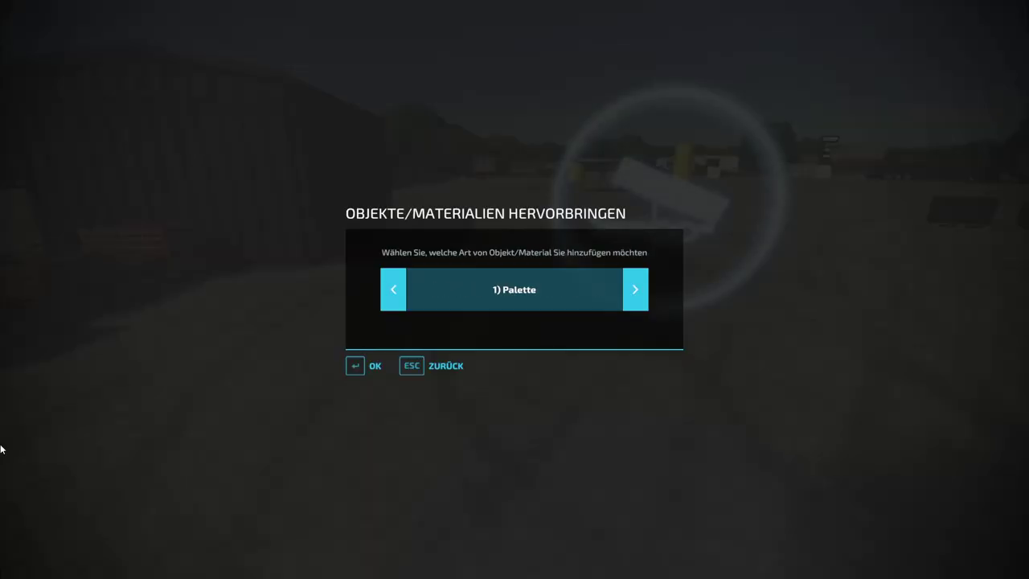
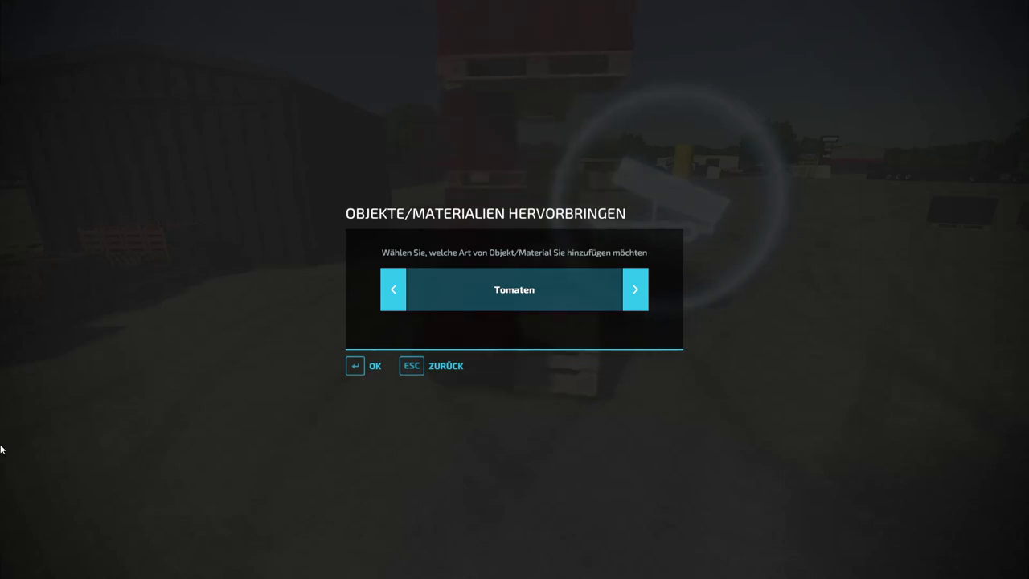
pyautogui.press('Return')
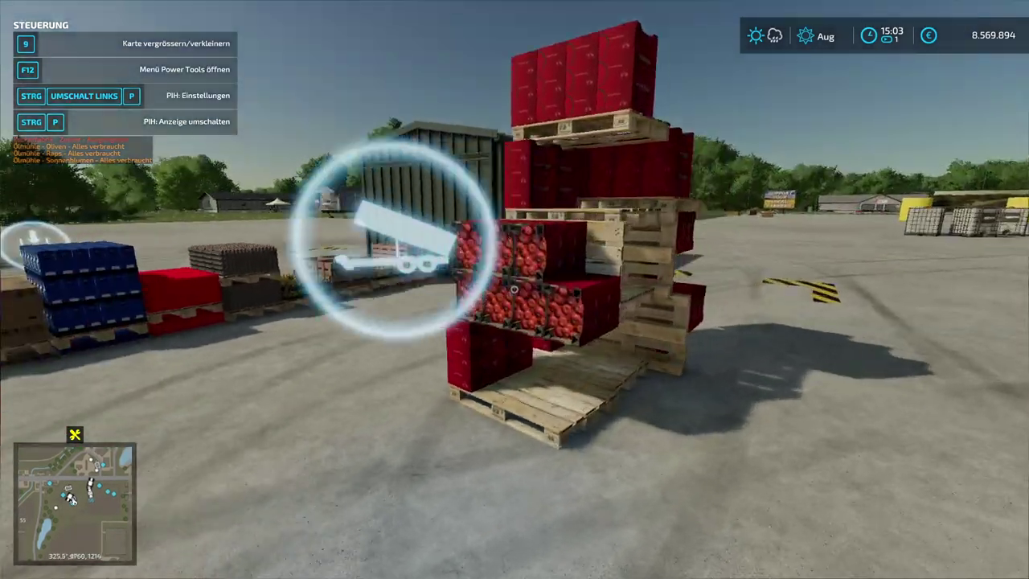
# - Take the stacked tomato pallets apart by hand and spread them across the yard between the sheds
pyautogui.click(515, 289)
pyautogui.moveTo(514, 289); pyautogui.dragTo(514, 289, button='right')
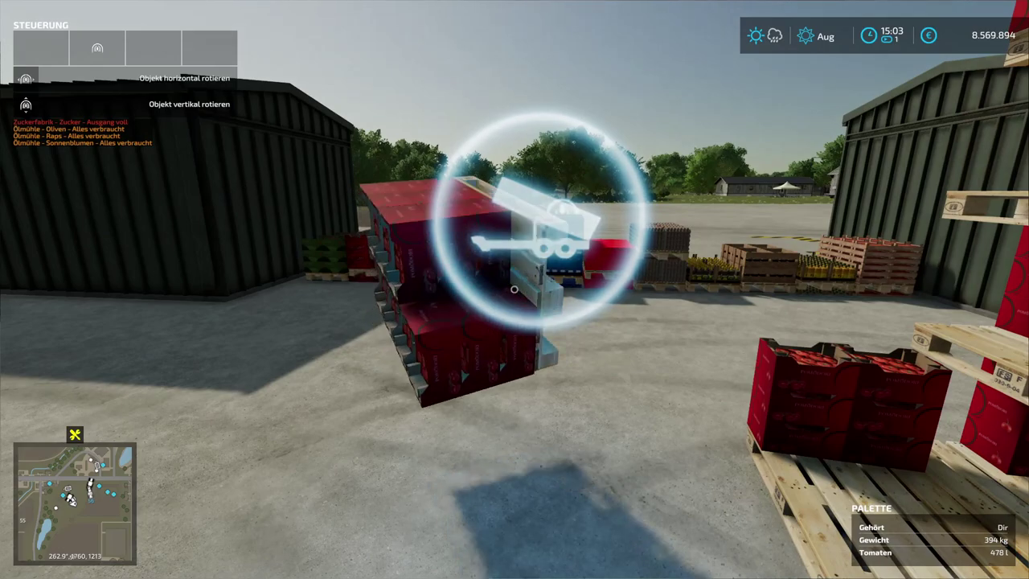
pyautogui.click(514, 288)
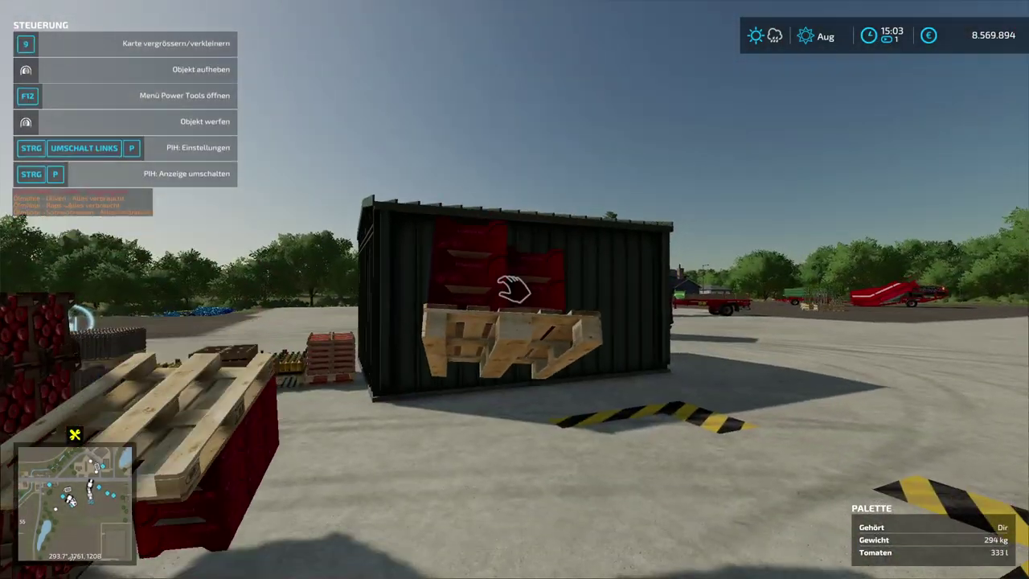
pyautogui.click(515, 288)
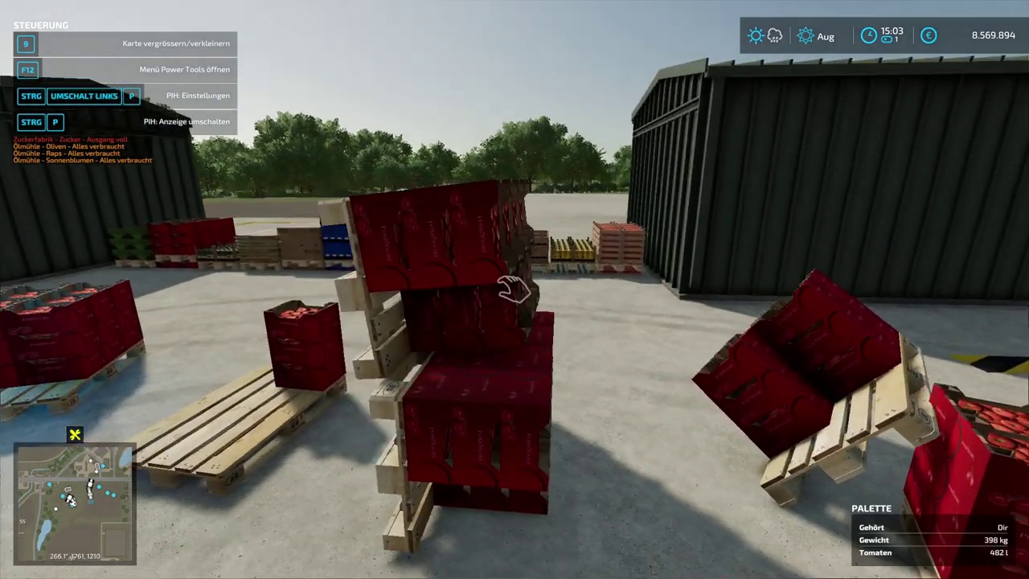
pyautogui.click(515, 288)
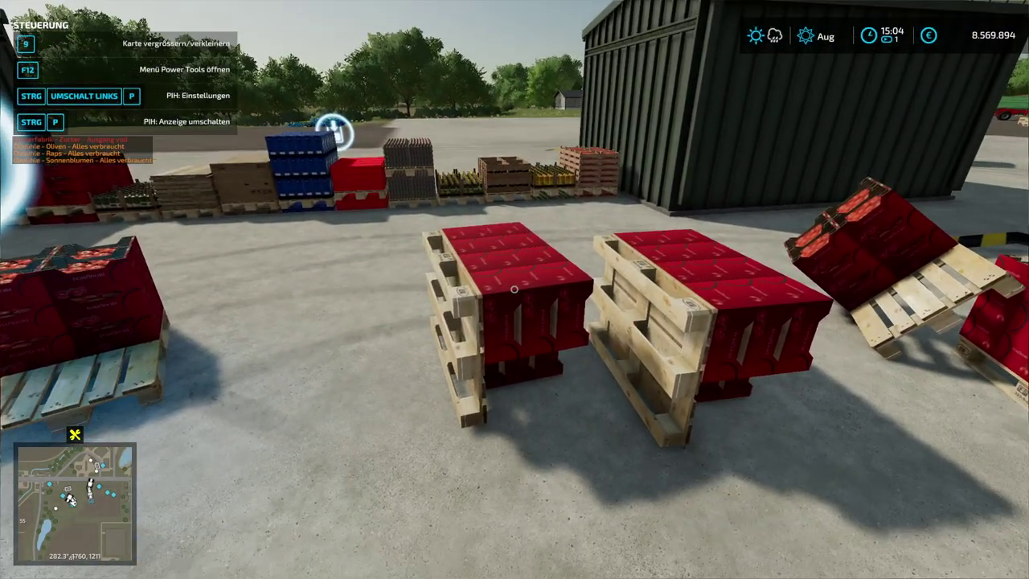
pyautogui.click(514, 289)
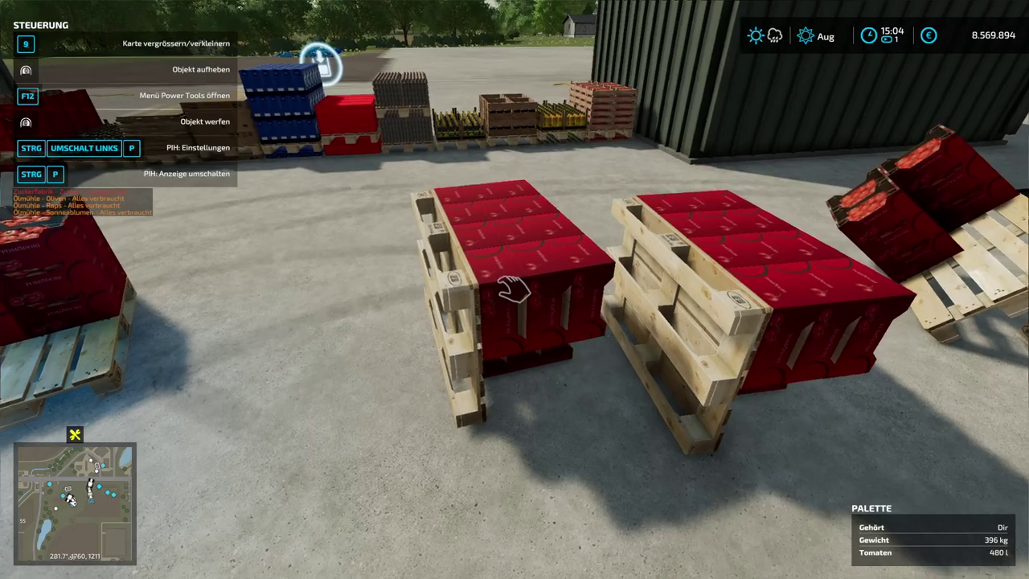
# - Lift the tipped tomato pallets, rotate them upright and set them down on the yard
pyautogui.click(515, 289)
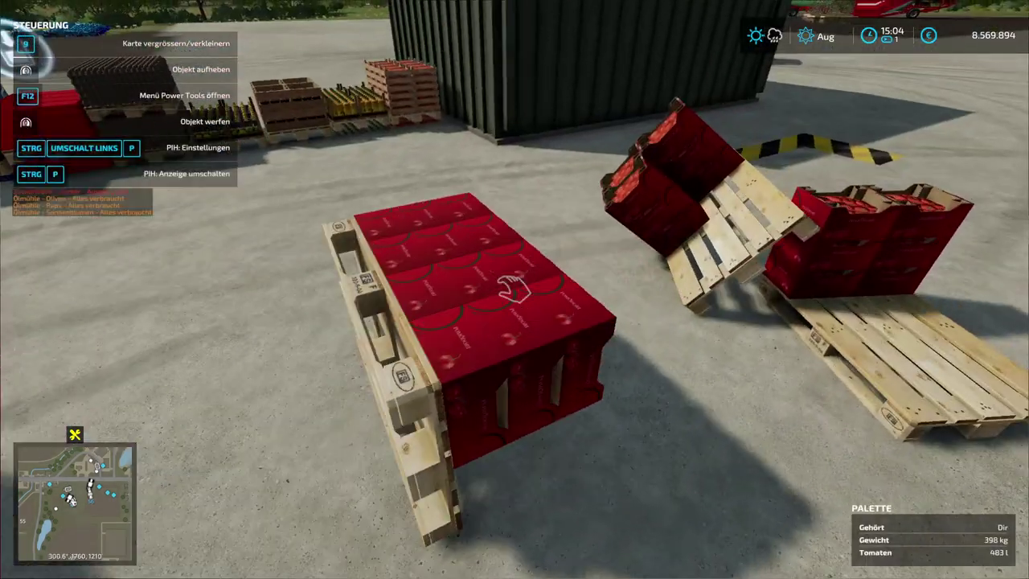
pyautogui.click(514, 289)
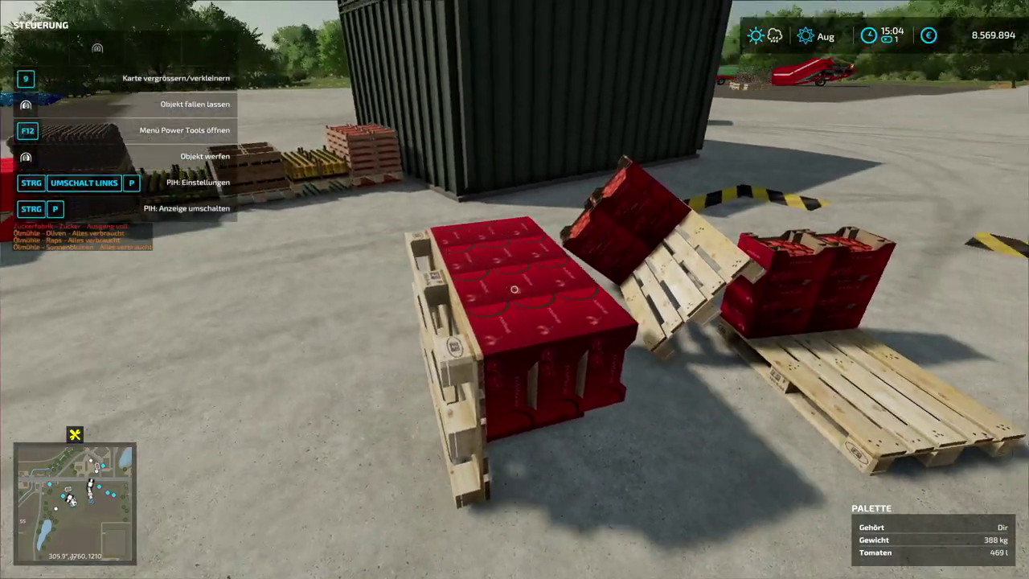
pyautogui.click(514, 289)
pyautogui.click(514, 289)
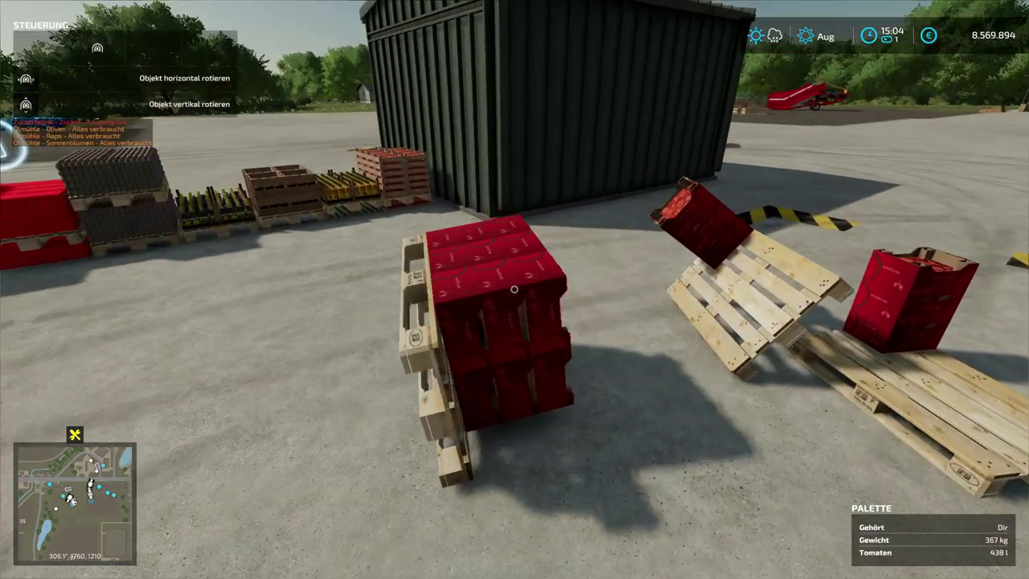
pyautogui.moveTo(514, 290); pyautogui.dragTo(514, 290, button='right')
pyautogui.click(514, 290)
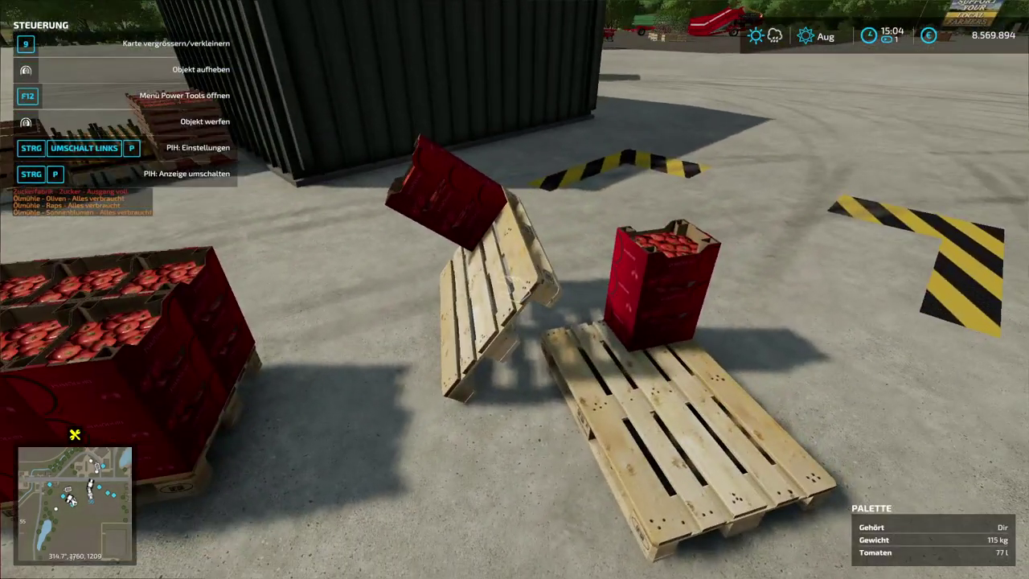
pyautogui.click(514, 289)
pyautogui.click(514, 289)
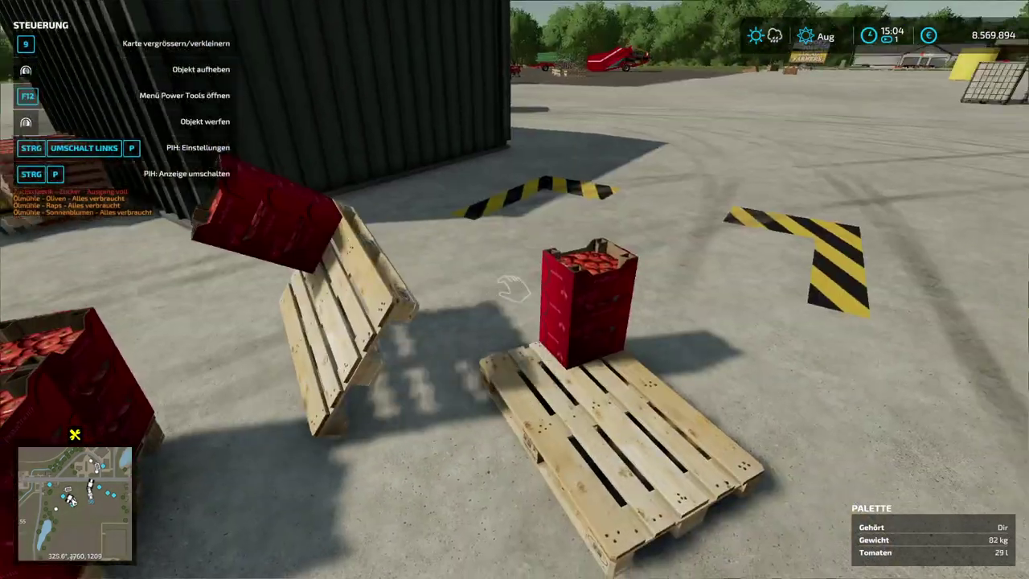
# - Walk around to the small pallet storage's marker and unload all the stored fabric (Stoff) onto the yard as pallets
pyautogui.press('s')
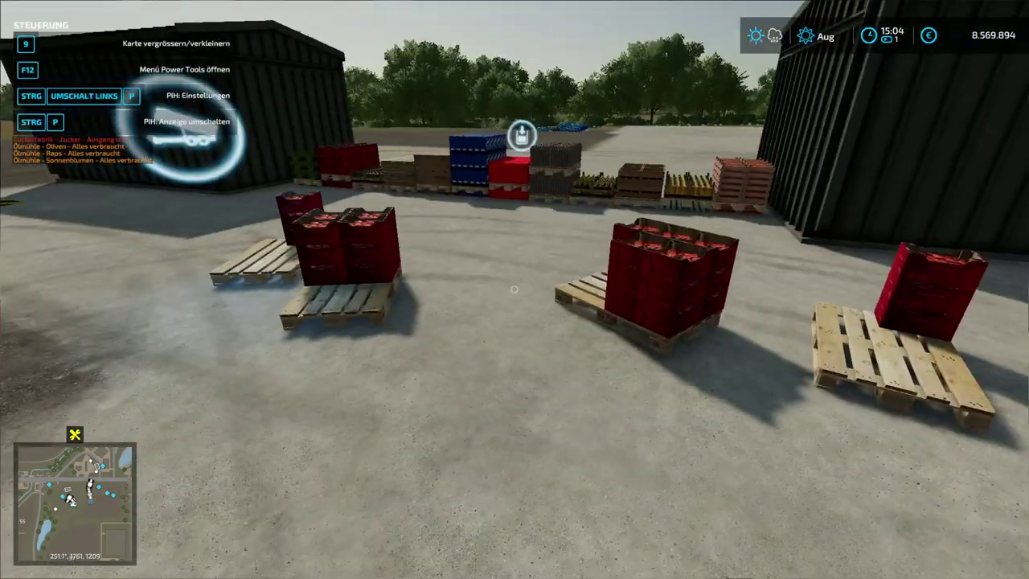
pyautogui.hotkey('shift', 'w')
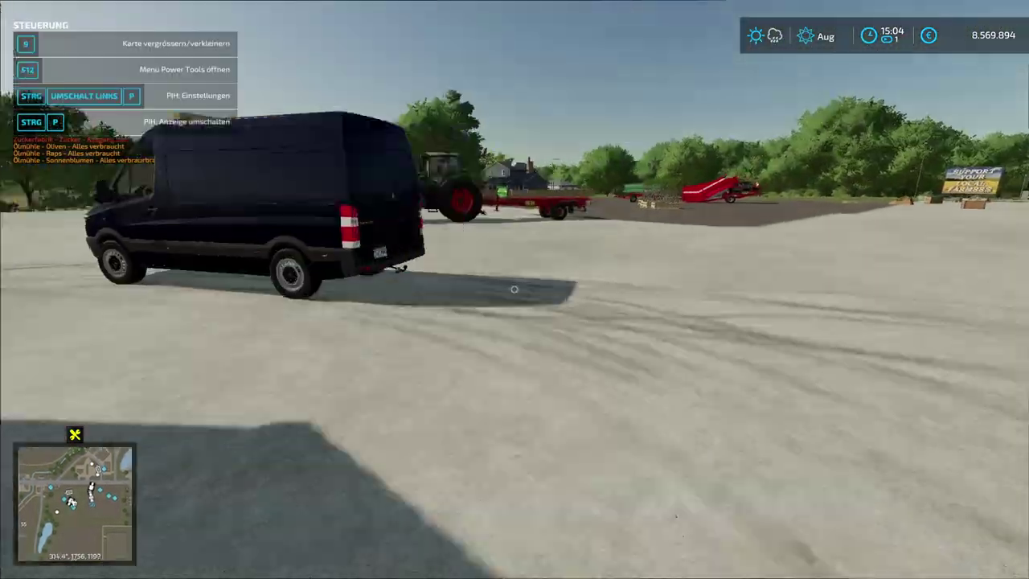
pyautogui.hotkey('shift', 'w')
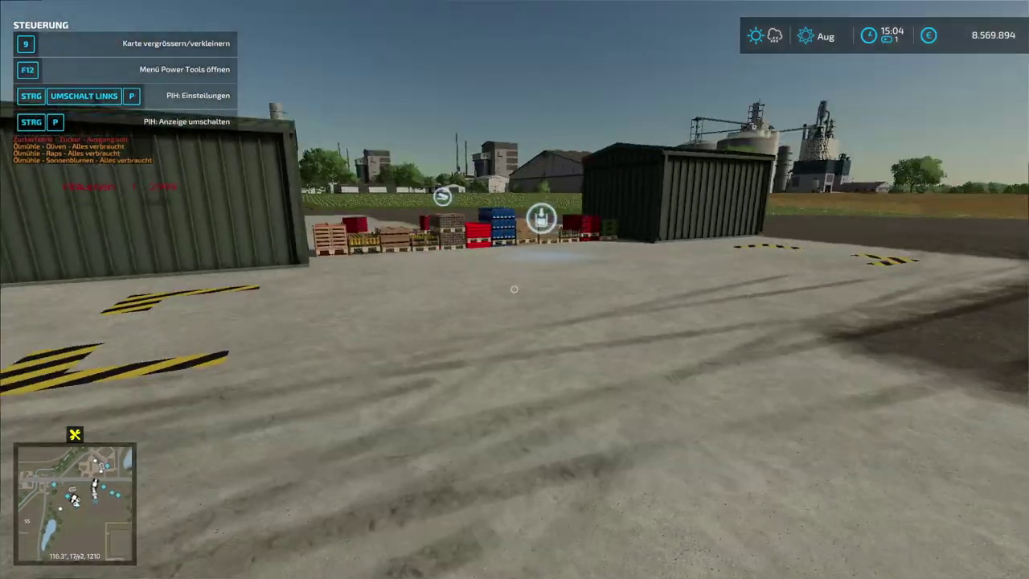
pyautogui.press('w')
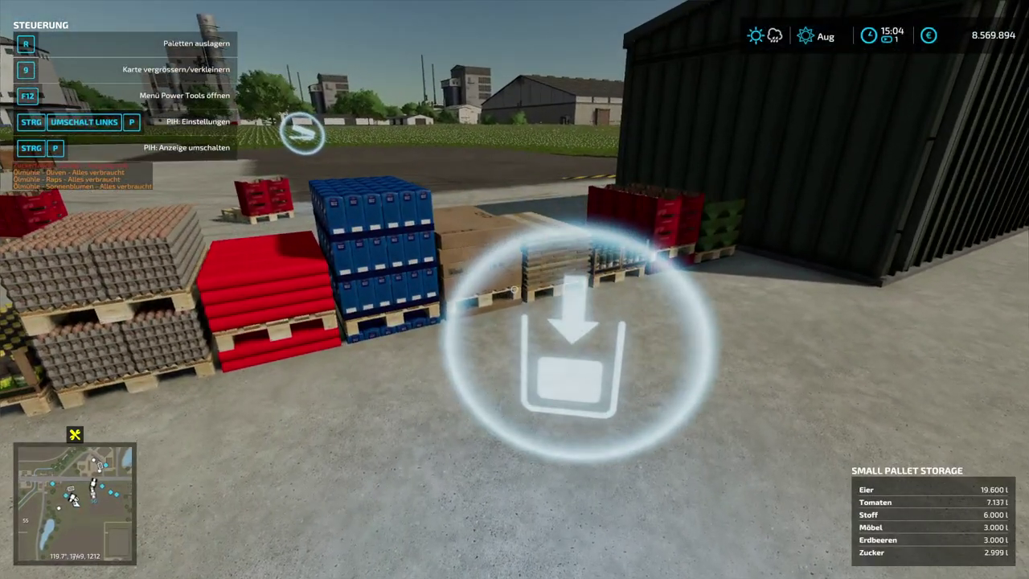
pyautogui.press('r')
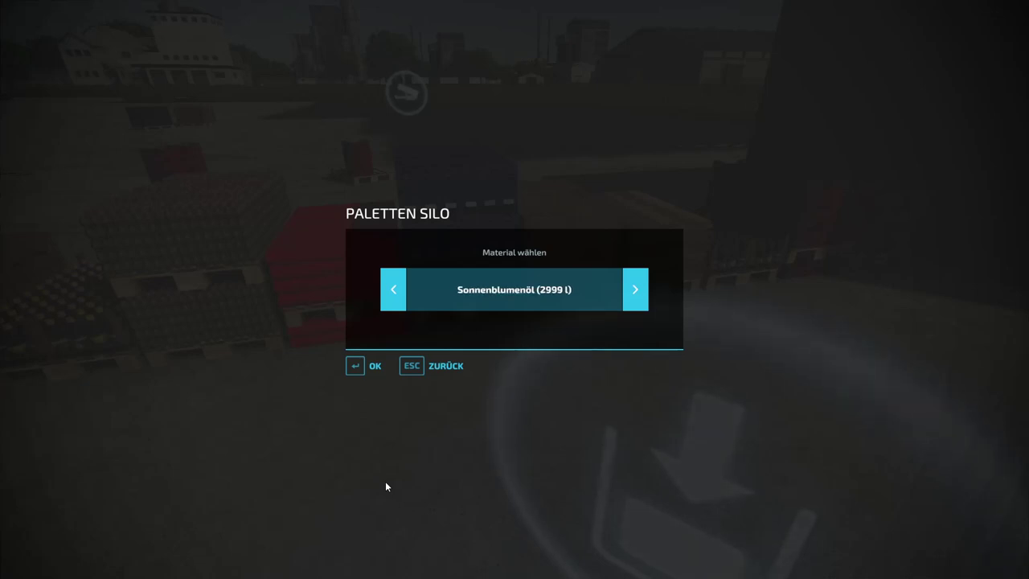
pyautogui.press('Return')
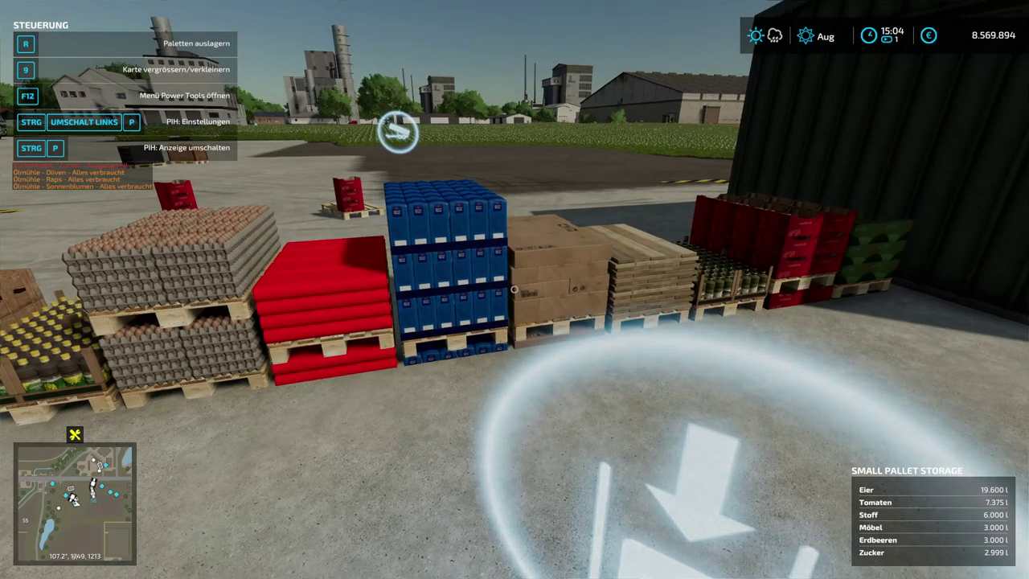
pyautogui.press('r')
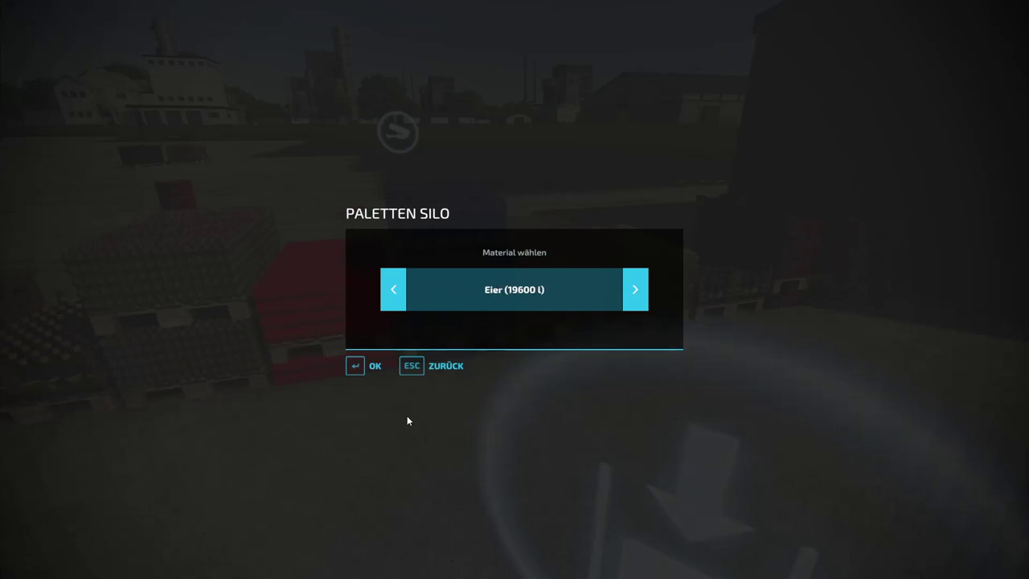
pyautogui.press('Return')
pyautogui.press('Return')
pyautogui.press('Escape')
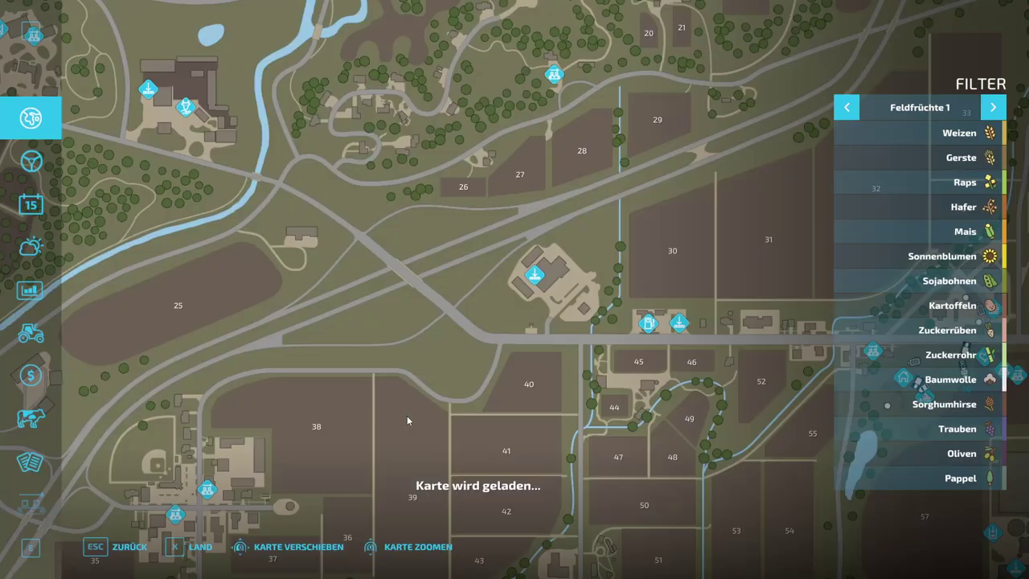
pyautogui.press('Escape')
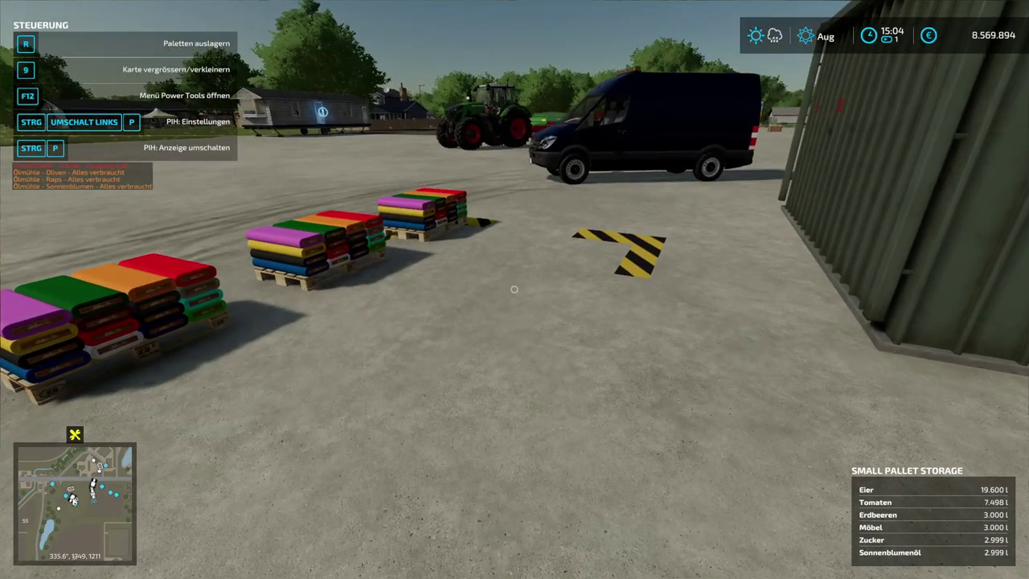
# - Get into the Mercedes van, drive it beside the row of fabric pallets and open its doors
pyautogui.press('Tab')
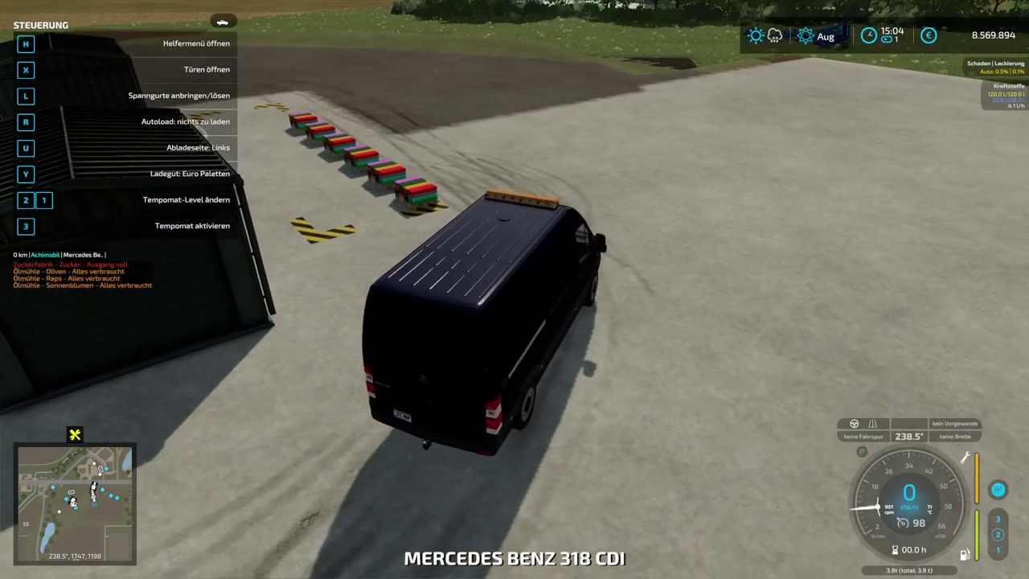
pyautogui.press('w')
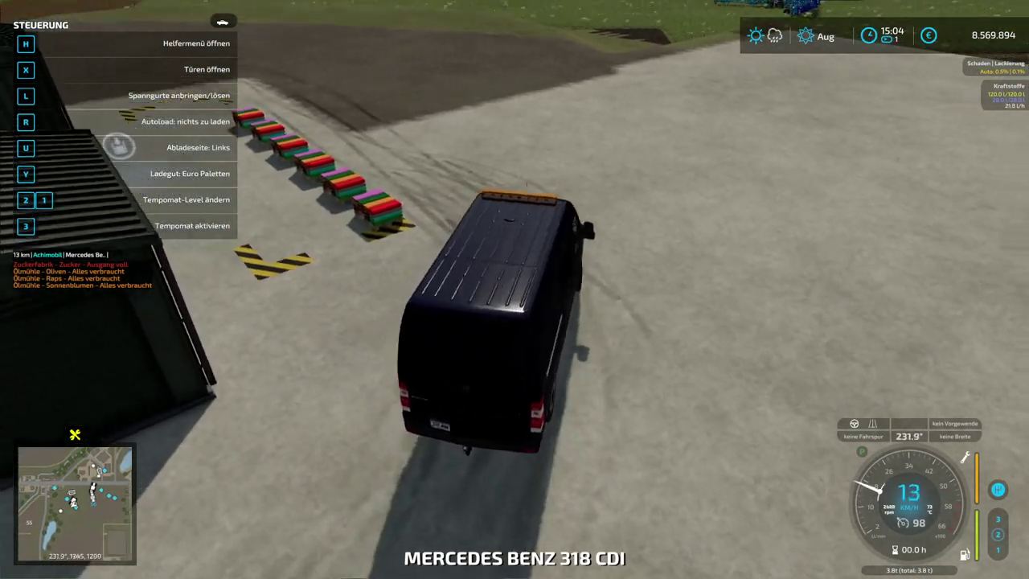
pyautogui.press('a')
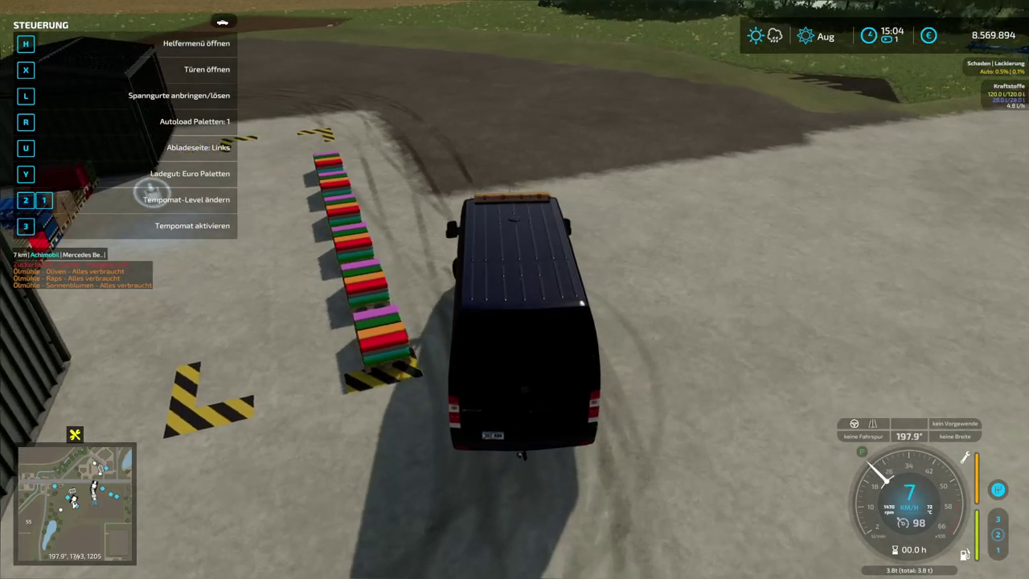
pyautogui.press('x')
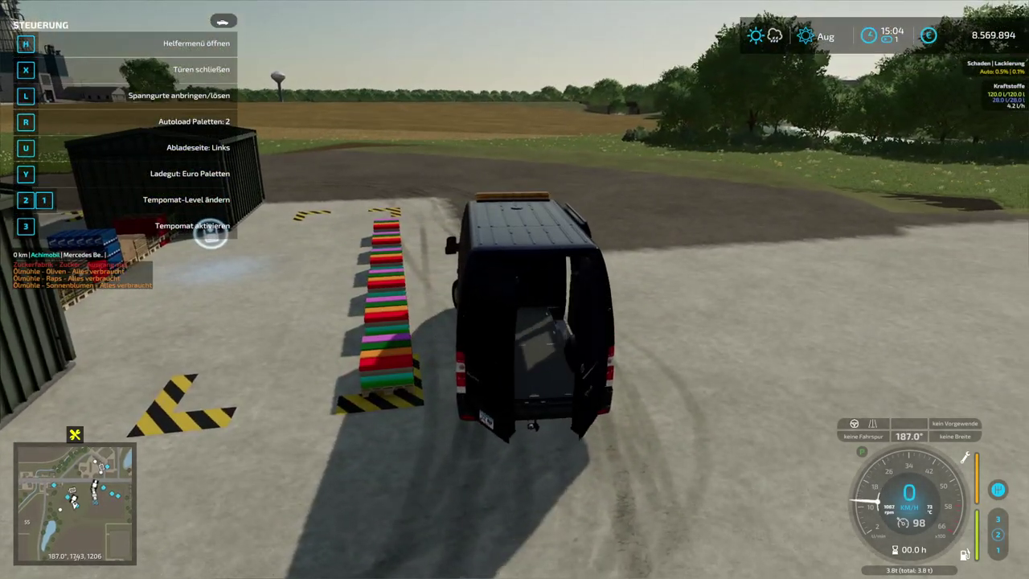
# - Position the van parallel to the fabric row and autoload three fabric pallets into the cargo area
pyautogui.press('w')
pyautogui.press('a')
pyautogui.press('s')
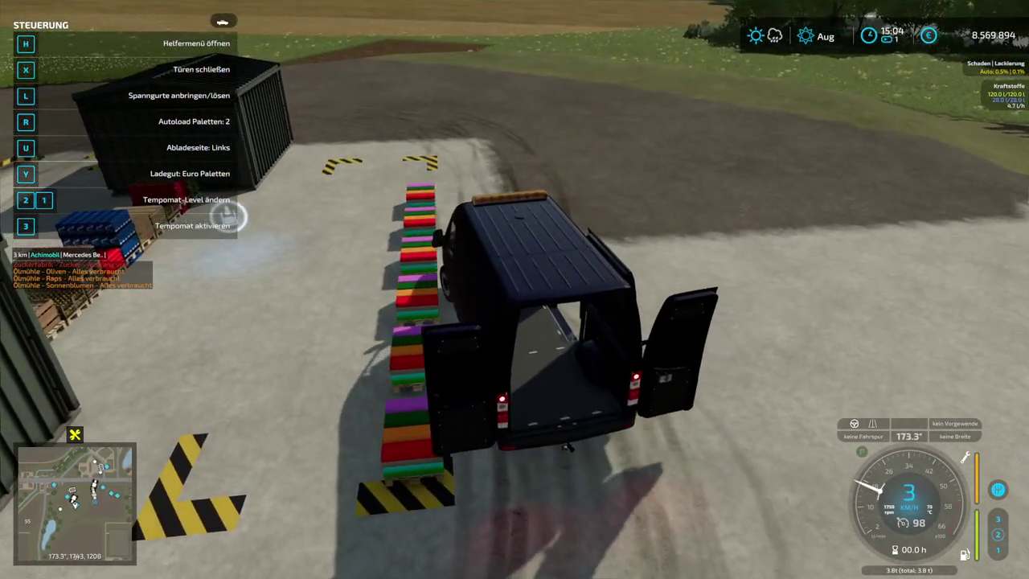
pyautogui.press('s')
pyautogui.press('a')
pyautogui.press('w')
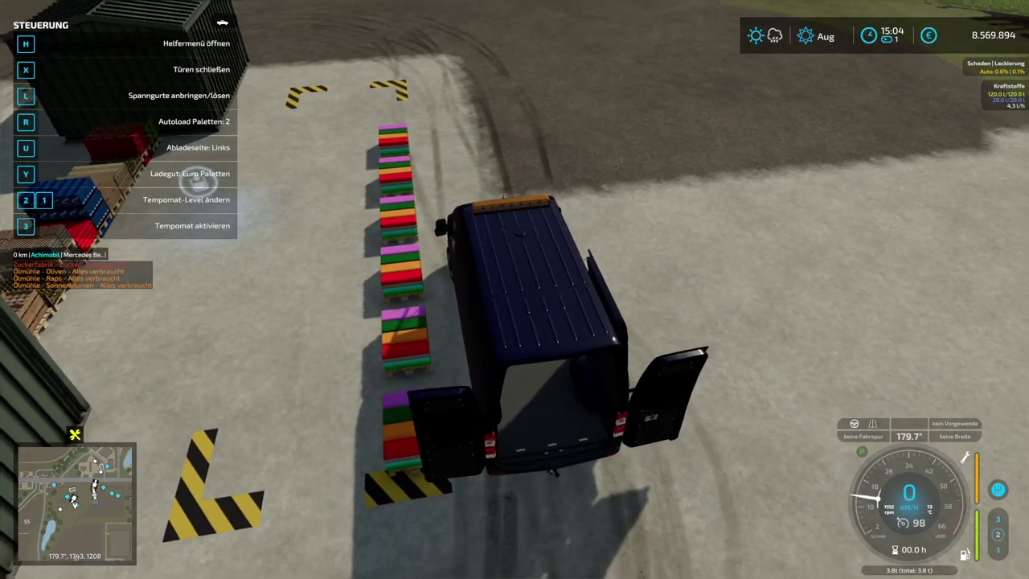
pyautogui.press('w')
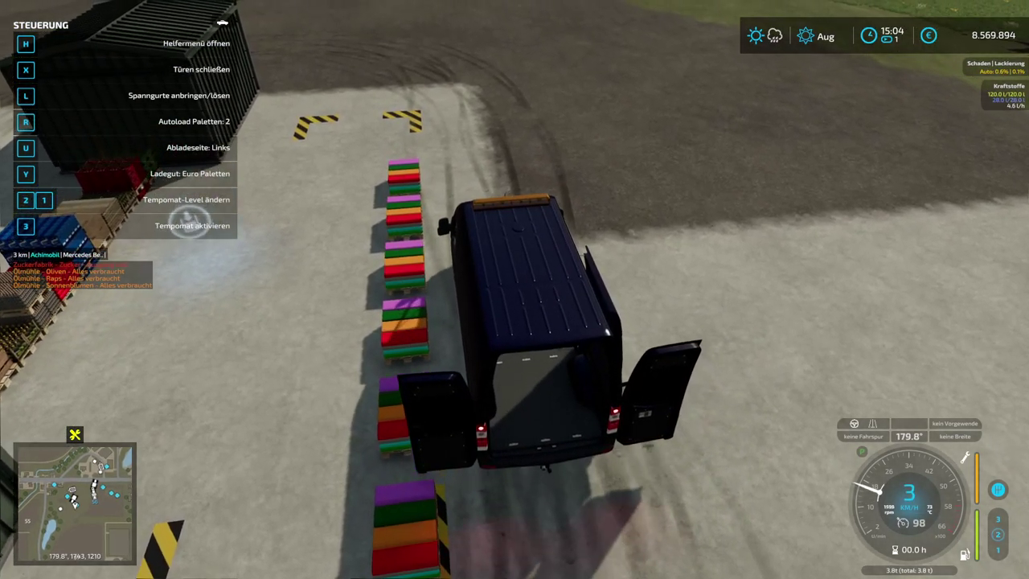
pyautogui.press('s')
pyautogui.press('s')
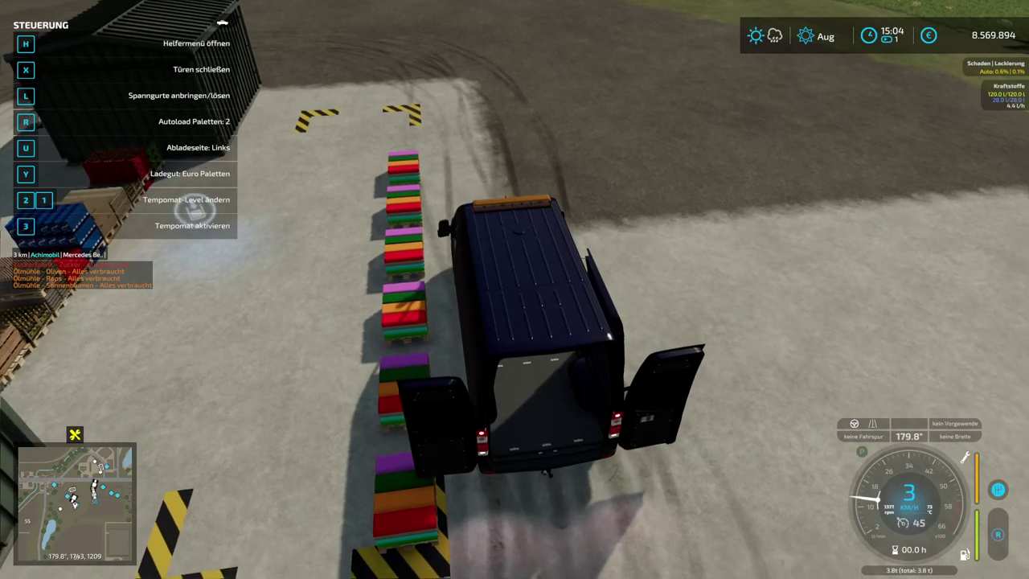
pyautogui.press('w')
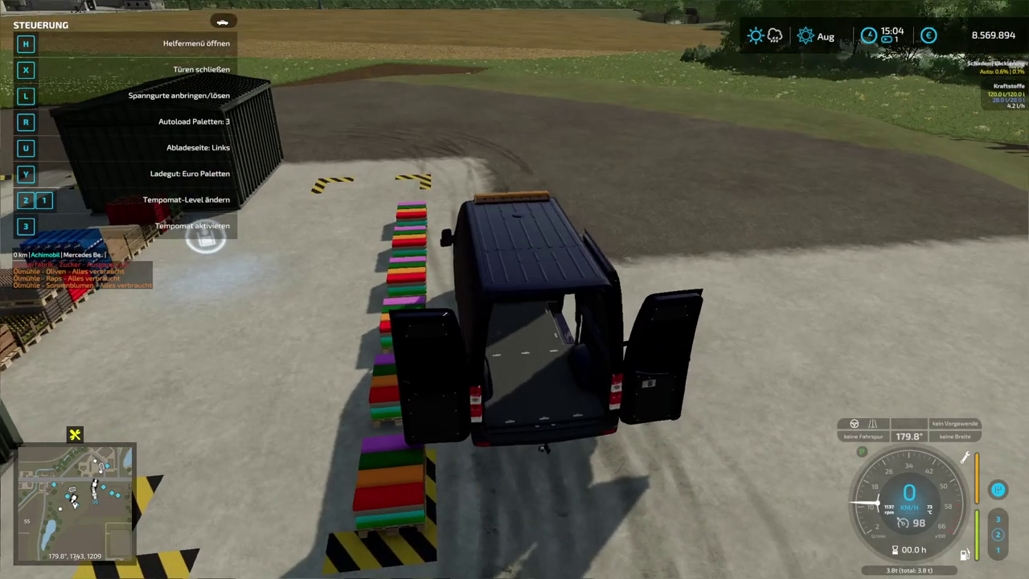
pyautogui.press('r')
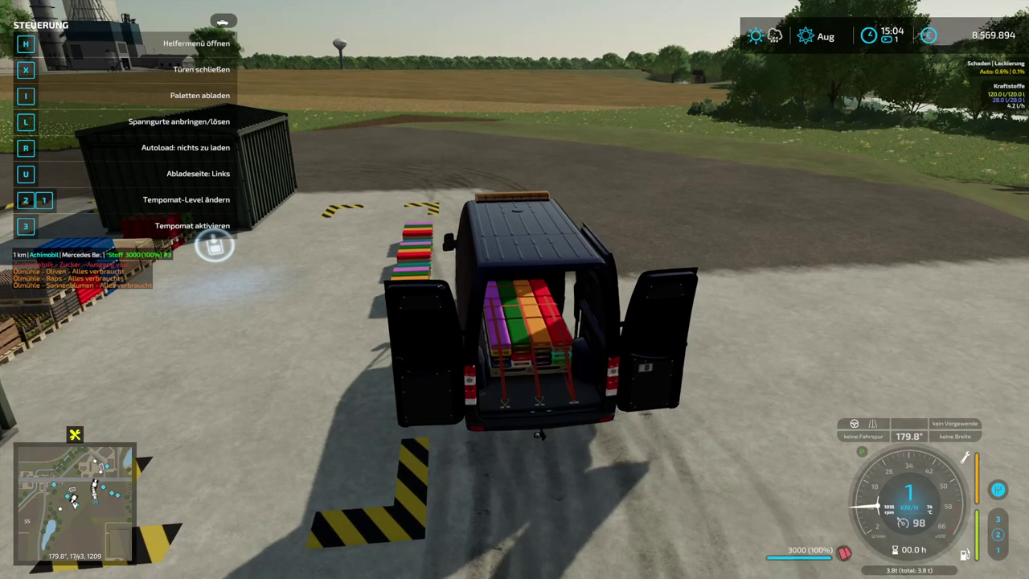
# - Reposition the van beside the remaining fabric pallets and autoload three more on top of the first three
pyautogui.press('w')
pyautogui.press('s')
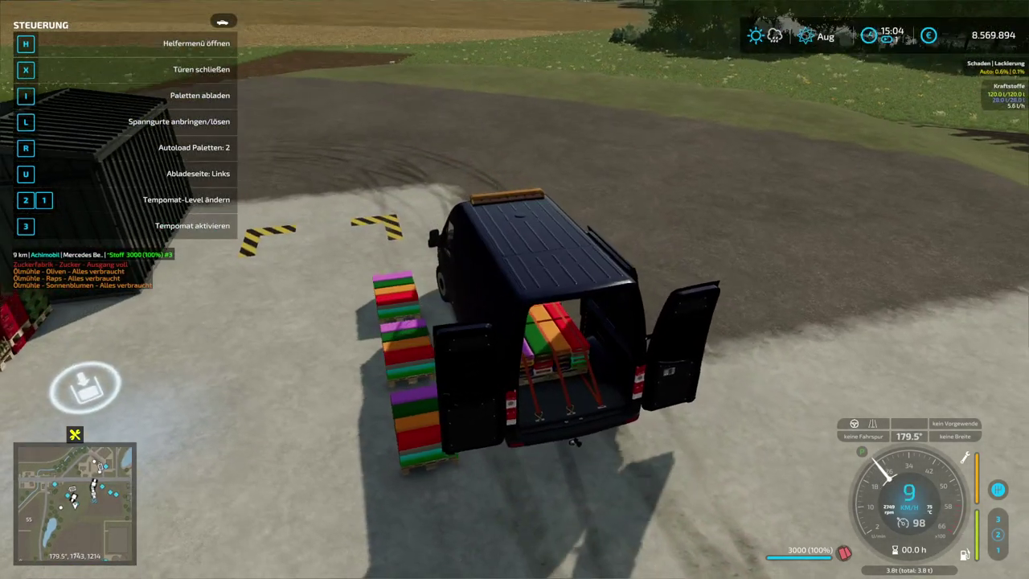
pyautogui.press('s')
pyautogui.press('r')
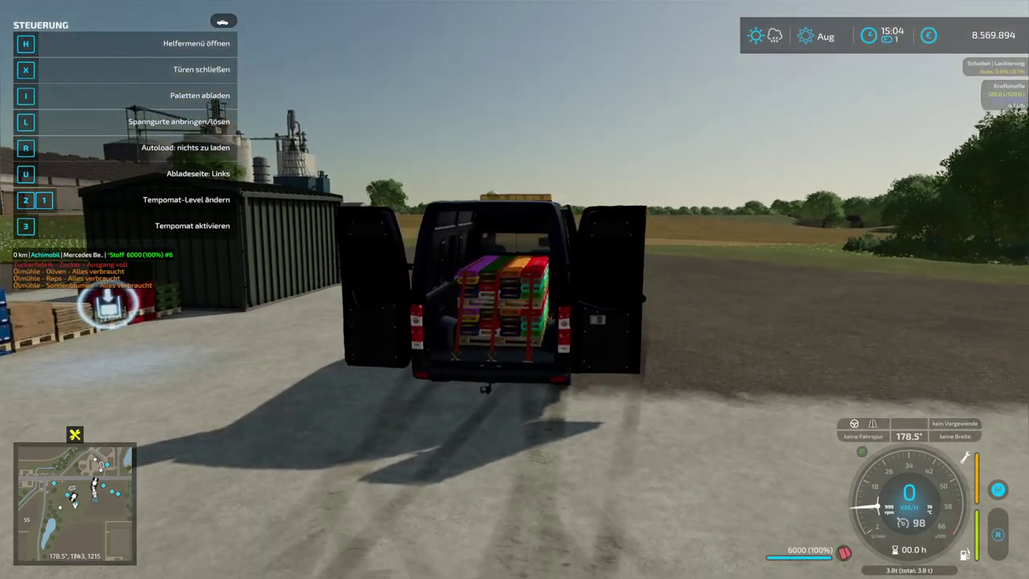
# - Get out of the van and walk around it to examine the strapped fabric pallets through the open side door
pyautogui.press('e')
pyautogui.press('w')
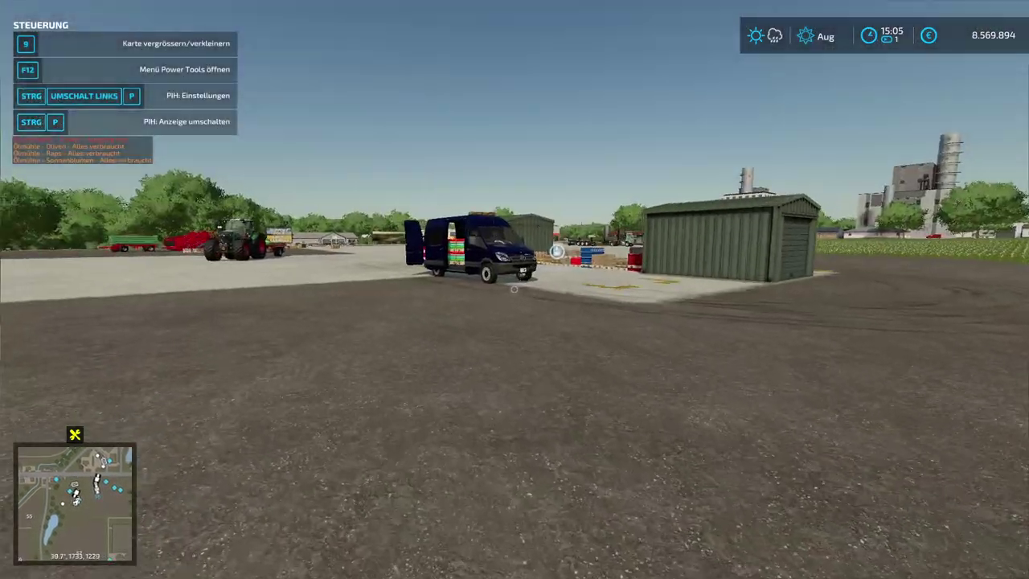
pyautogui.press('w')
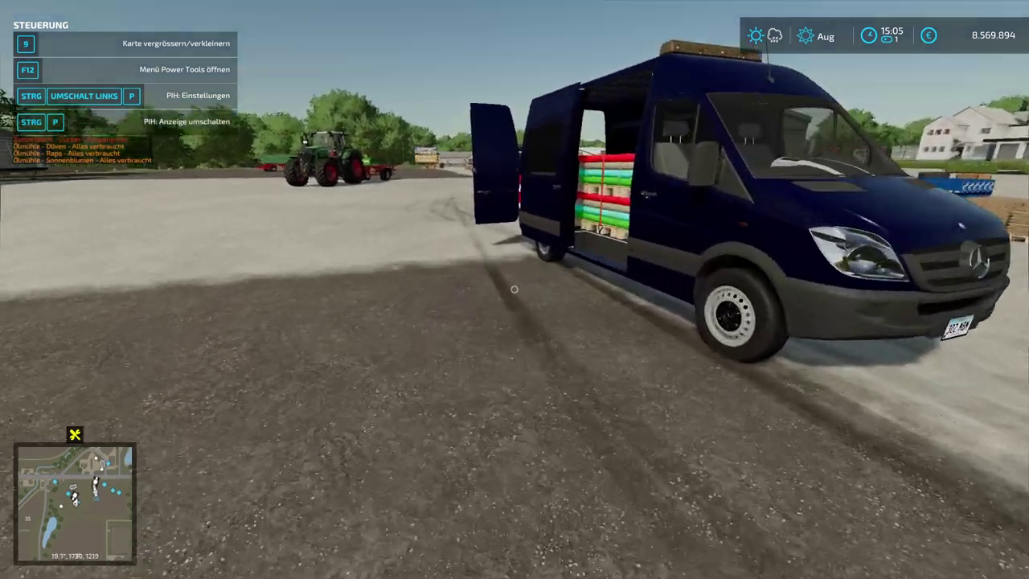
pyautogui.press('p')
pyautogui.press('Escape')
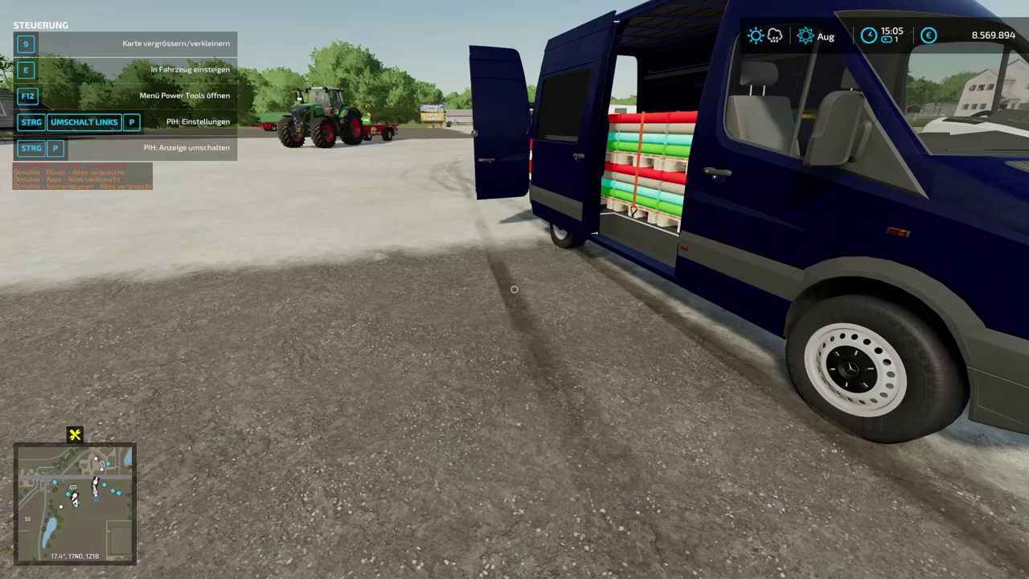
pyautogui.press('w')
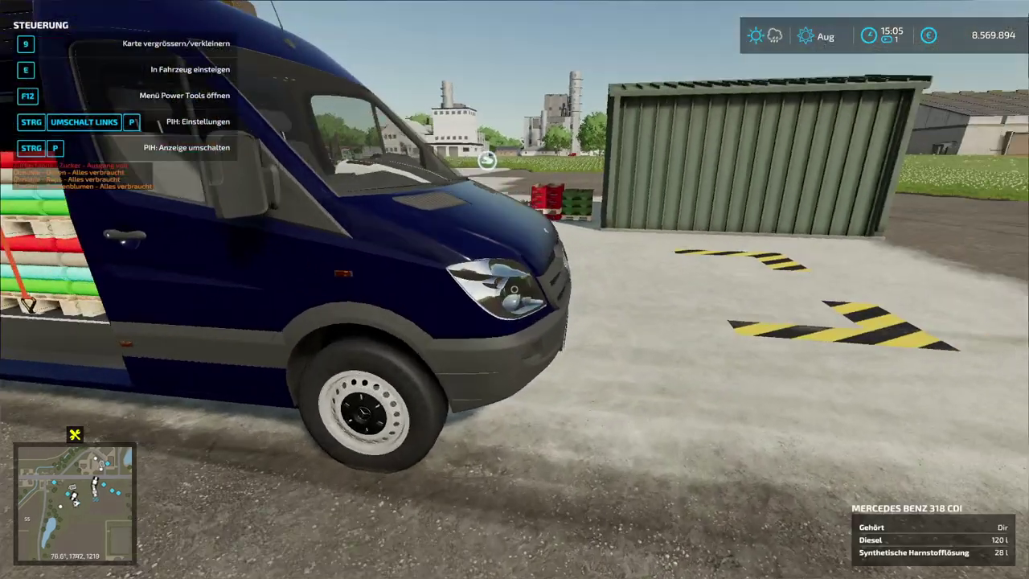
# - Unload 15 tomato pallets from the small pallet storage onto the yard and walk back towards the van
pyautogui.press('r')
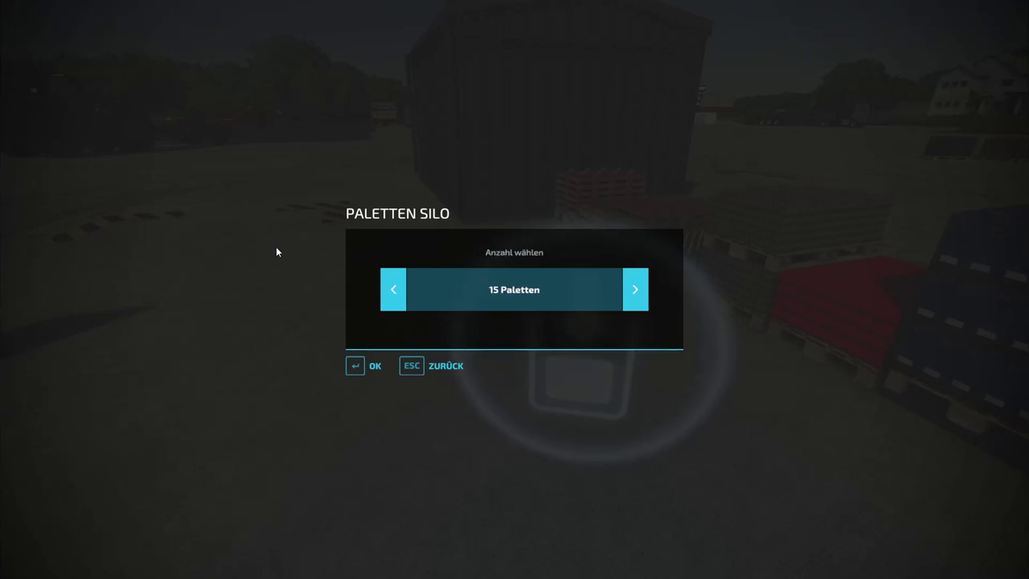
pyautogui.press('Return')
pyautogui.press('Escape')
pyautogui.press('Escape')
pyautogui.press('w')
pyautogui.press('w')
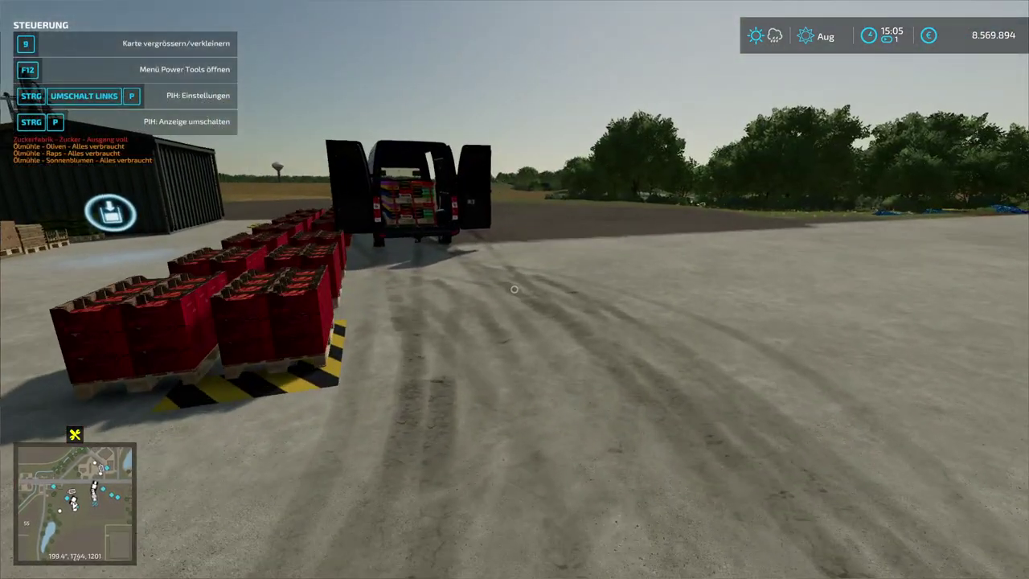
# - Switch into the Mercedes van, drive it onto the asphalt, release the straps and unload the fabric pallets on its left side
pyautogui.press('Tab')
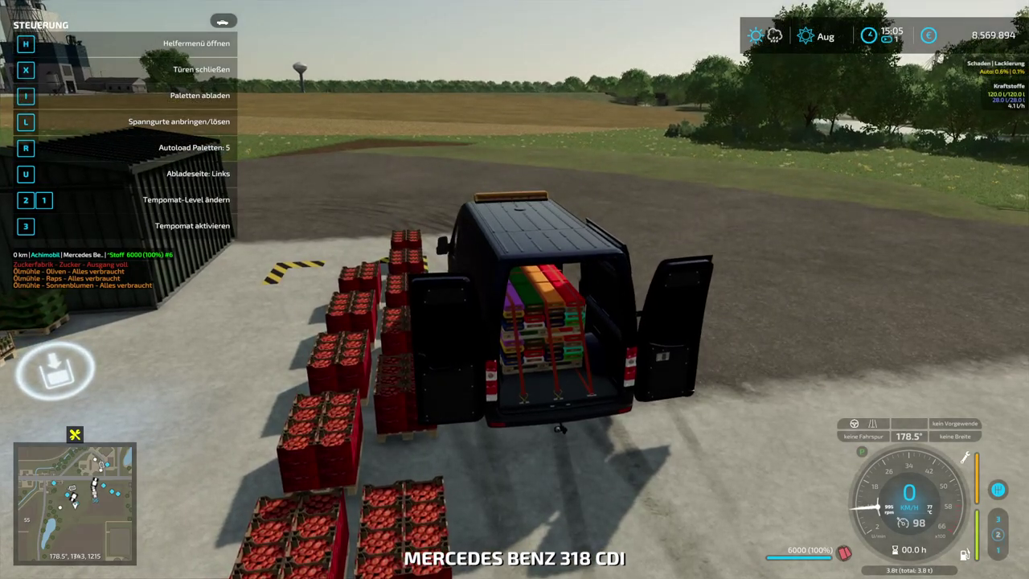
pyautogui.press('w')
pyautogui.press('d')
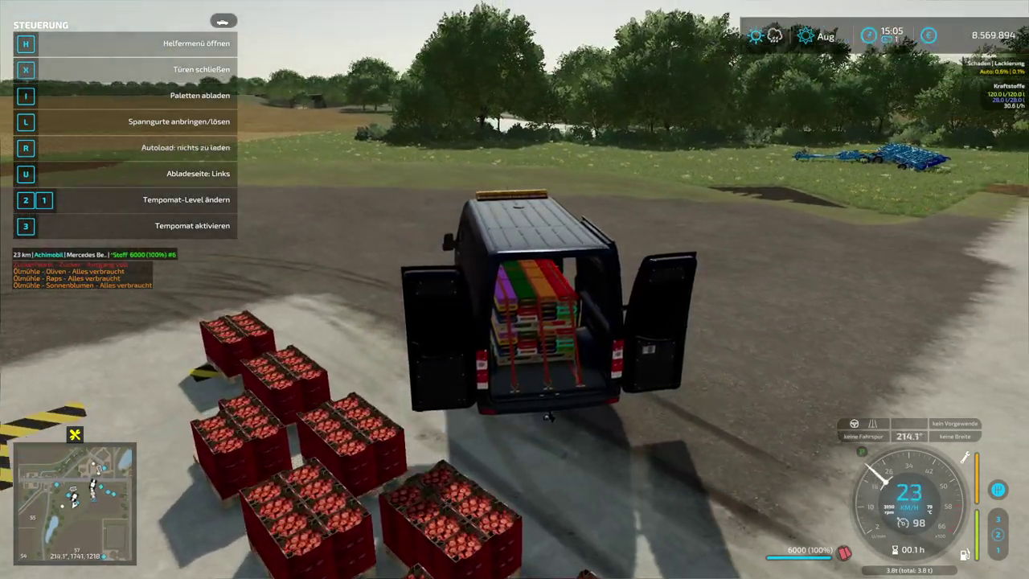
pyautogui.press('s')
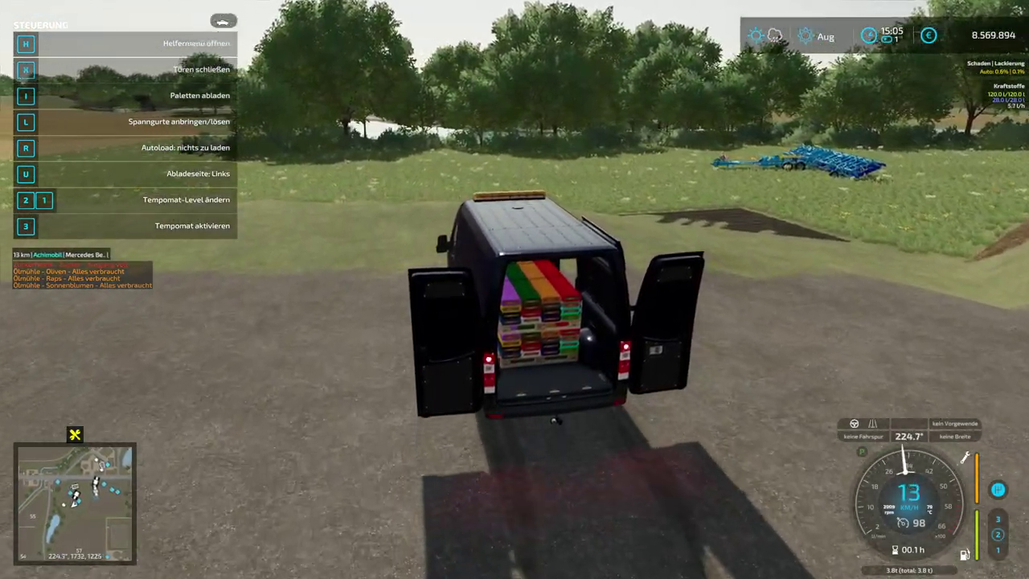
pyautogui.press('s')
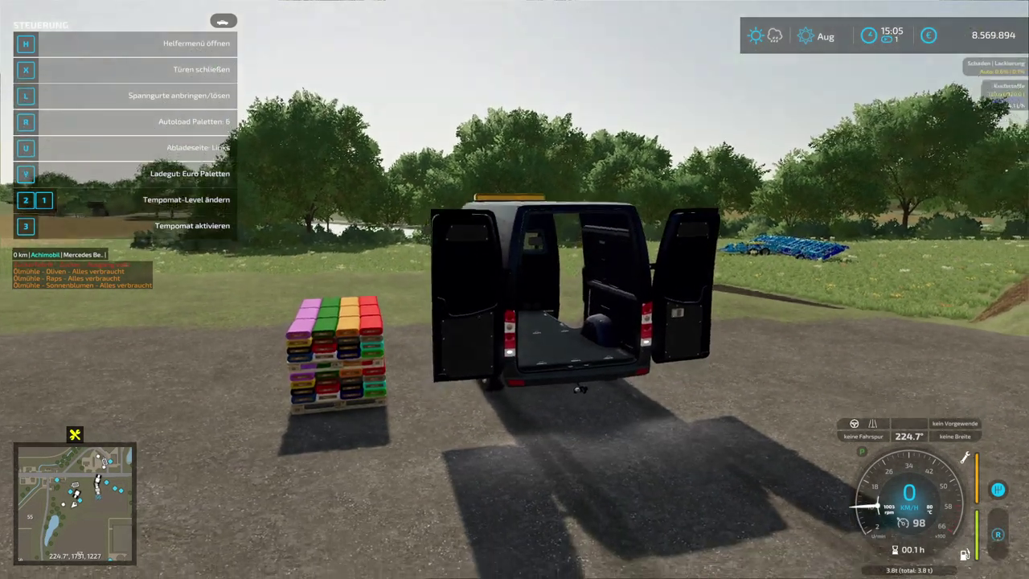
# - Reverse the empty van back alongside the tomato rows and autoload and strap six tomato pallets while moving forward
pyautogui.press('s')
pyautogui.press('a')
pyautogui.press('s')
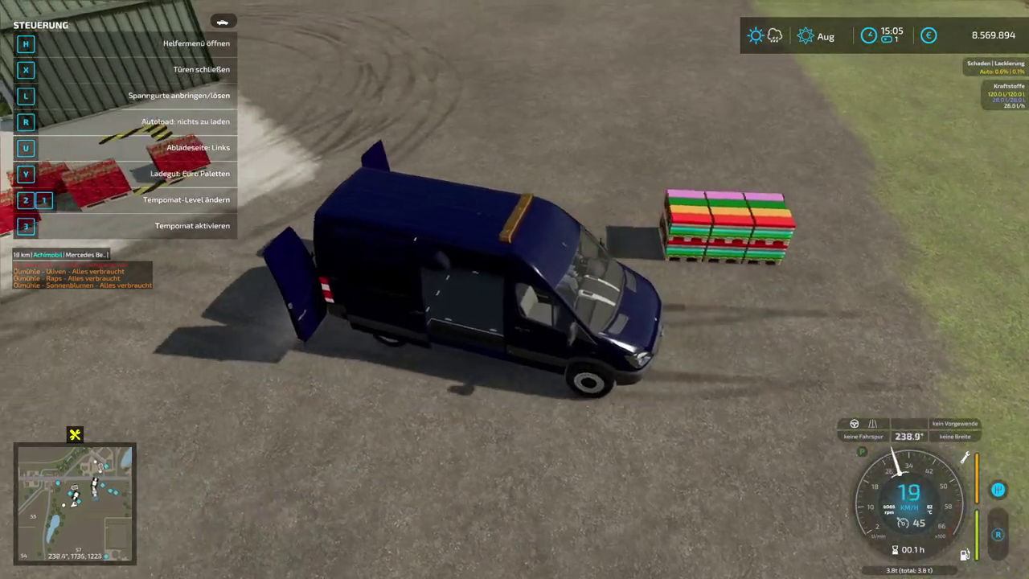
pyautogui.press('d')
pyautogui.press('w')
pyautogui.press('d')
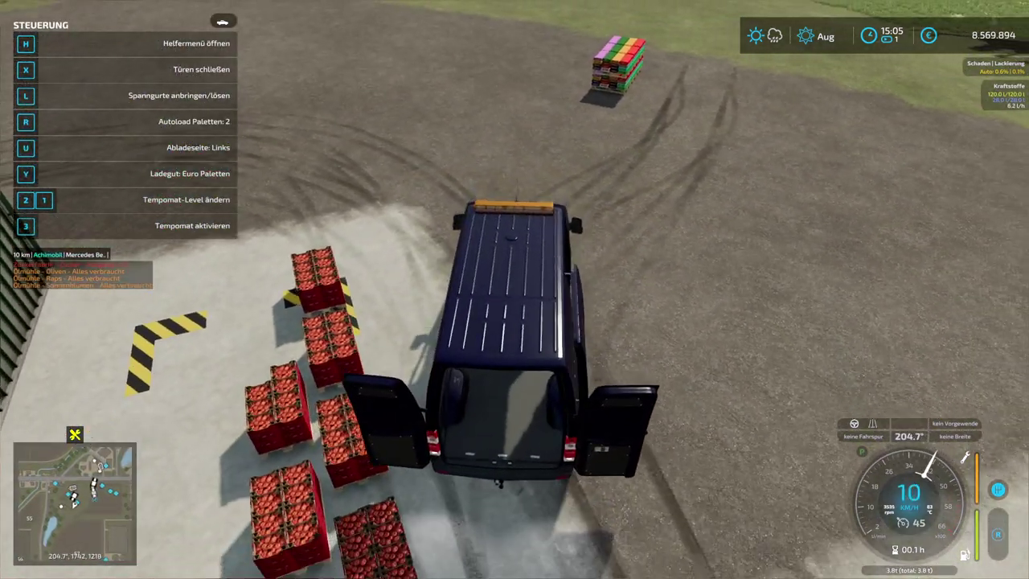
pyautogui.press('s')
pyautogui.press('d')
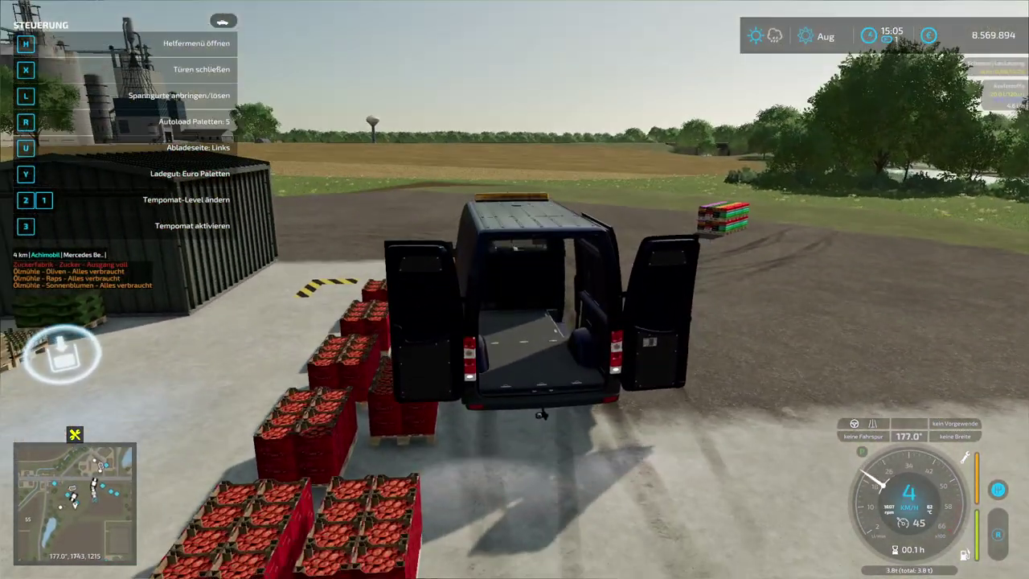
pyautogui.press('w')
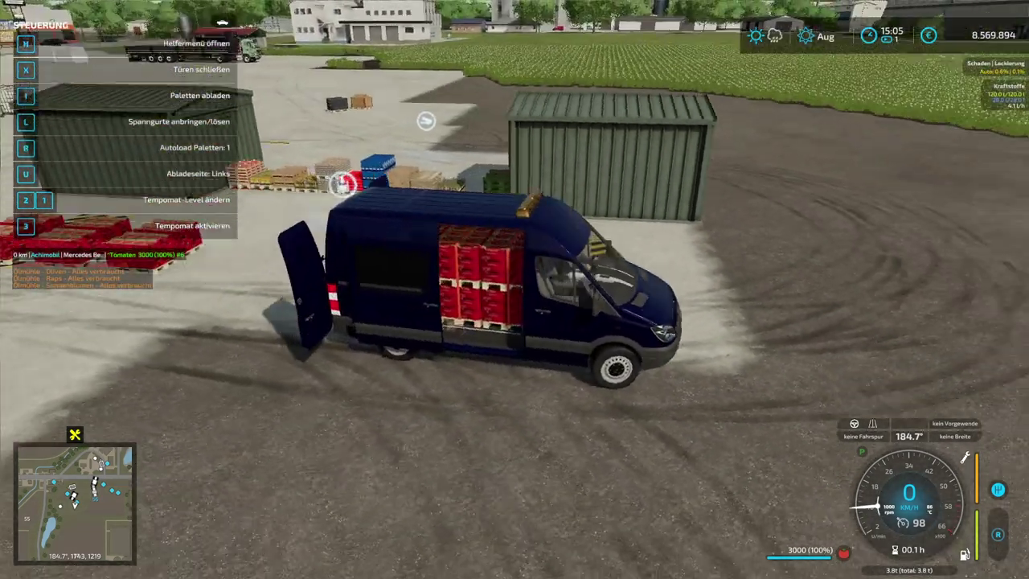
# - Get out and examine the stacked tomato pallets and their straps through the van's side and rear doors
pyautogui.press('e')
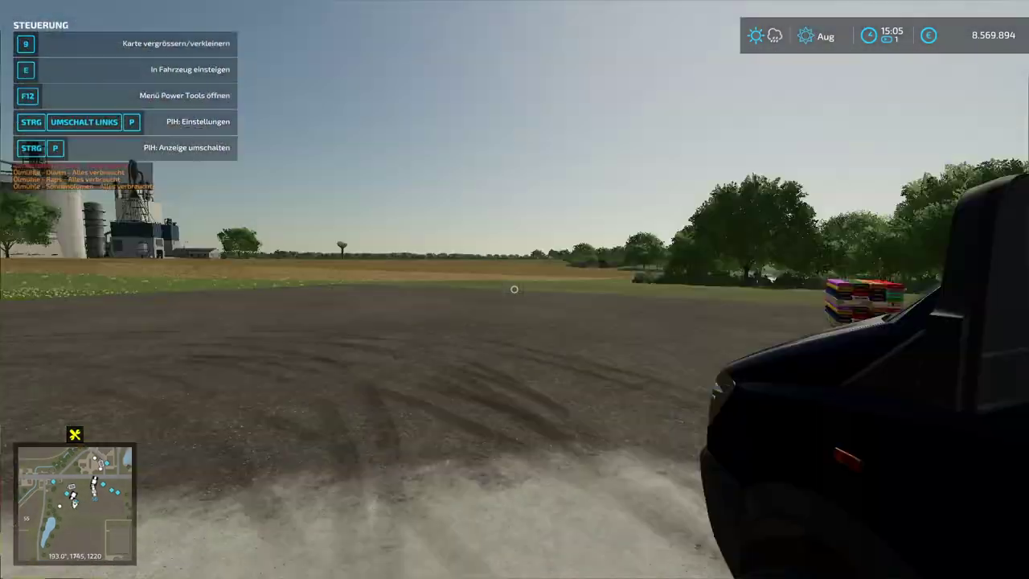
pyautogui.press('w')
pyautogui.press('space')
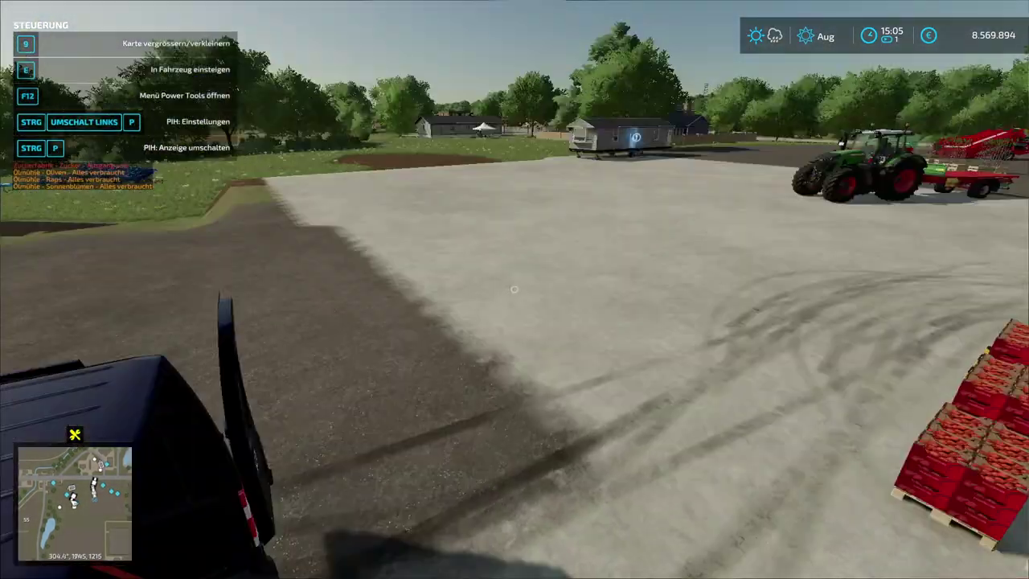
pyautogui.press('w')
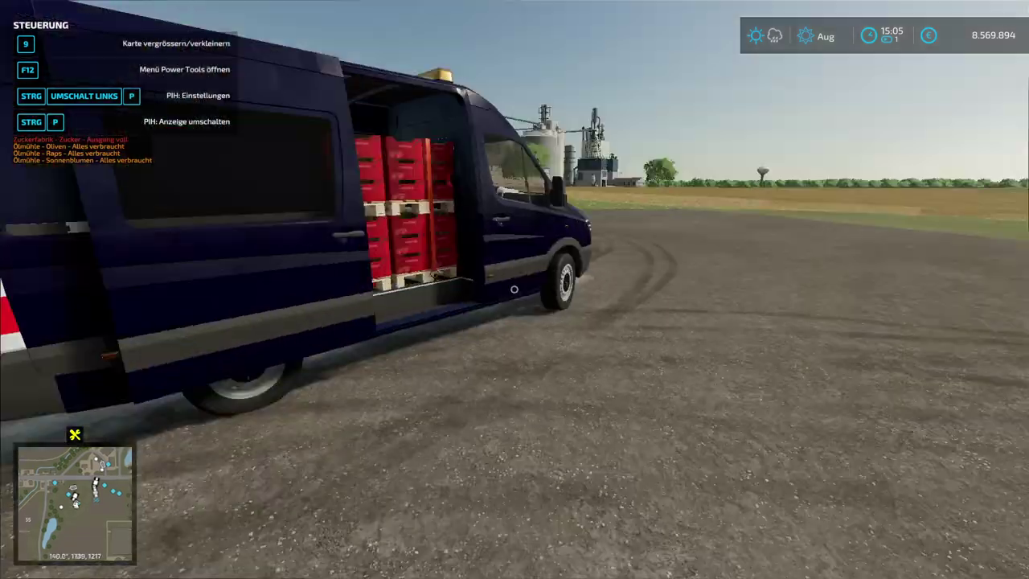
pyautogui.press('w')
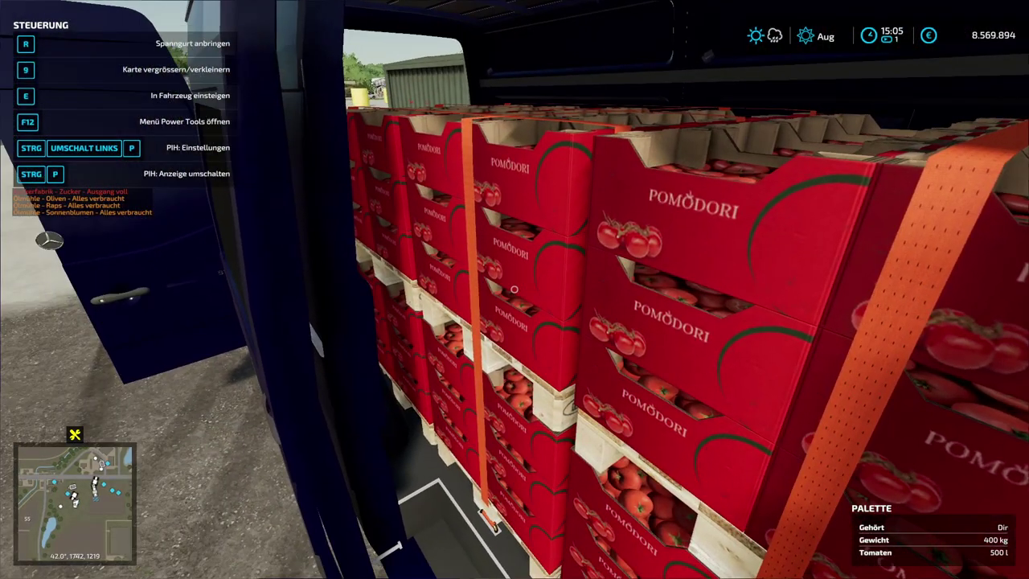
pyautogui.press('s')
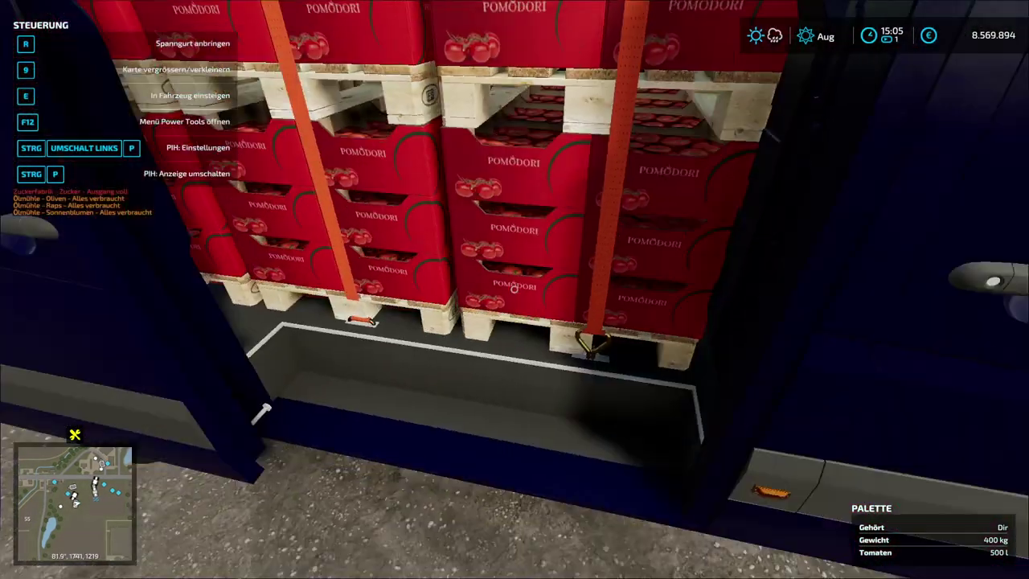
pyautogui.press('w')
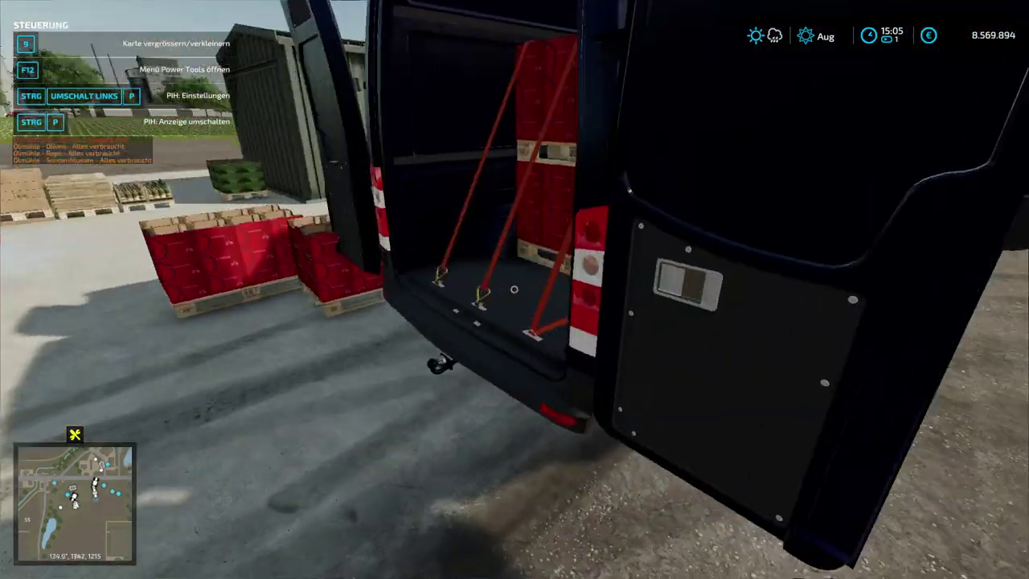
pyautogui.press('w')
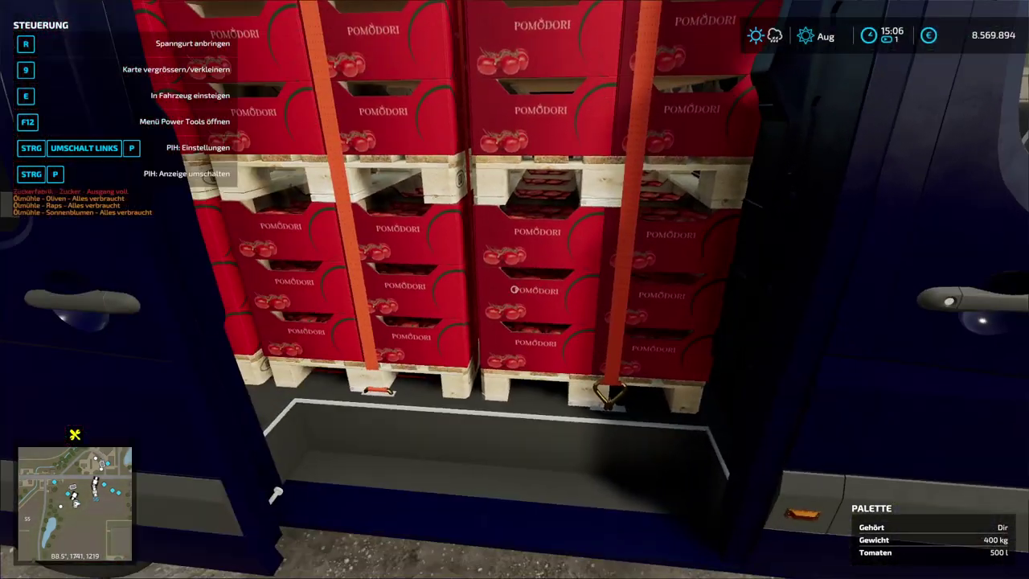
pyautogui.press('a')
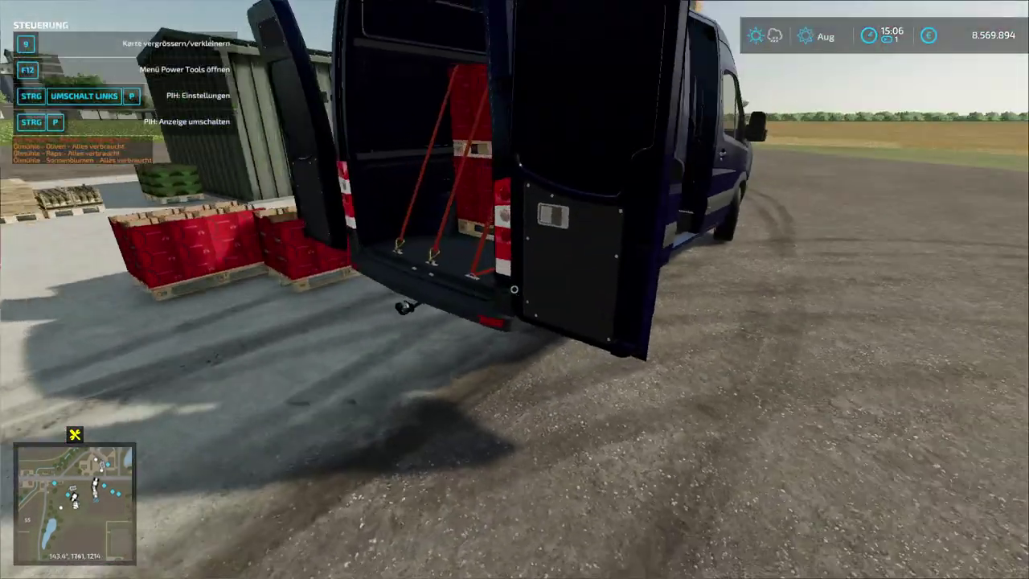
pyautogui.press('w')
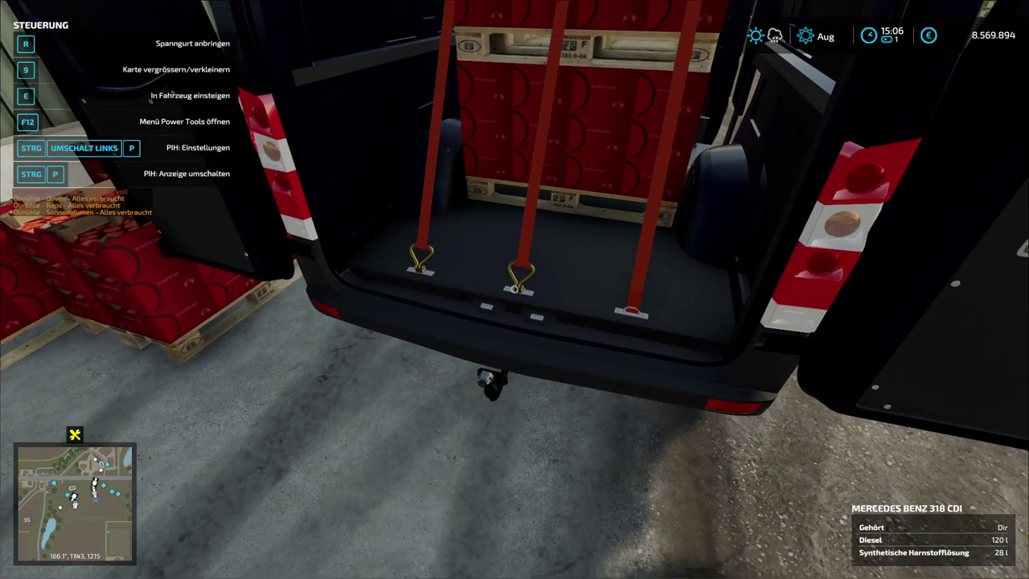
# - Pick up a tomato pallet from the yard, carry it to the van's rear and set it down behind the loaded stack
pyautogui.press('a')
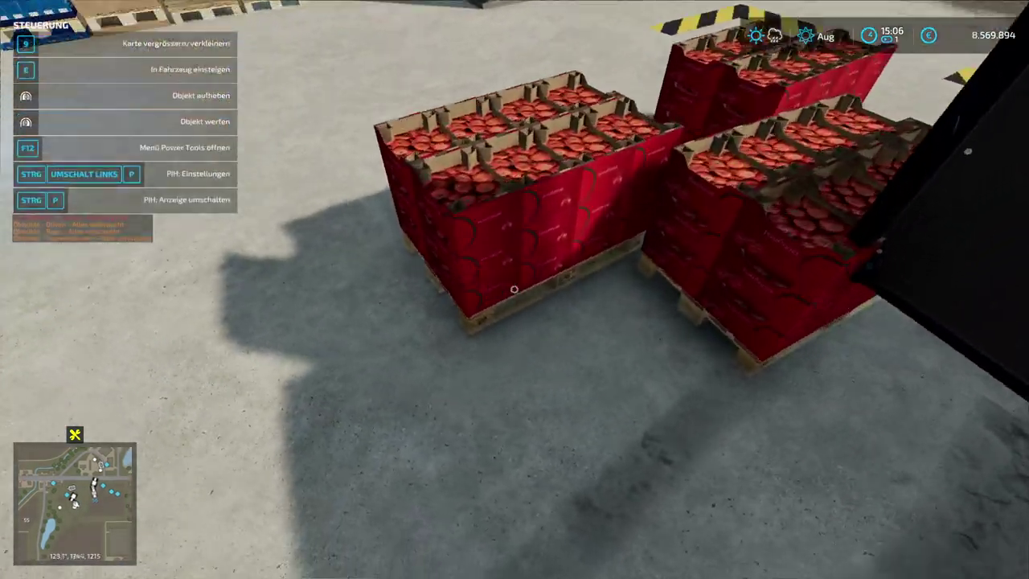
pyautogui.press('a')
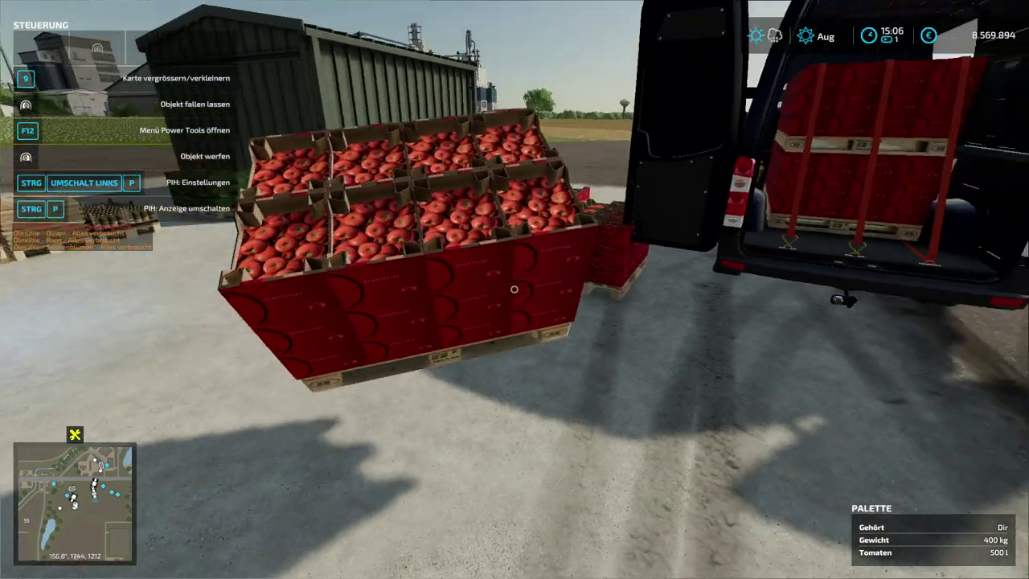
pyautogui.press('w')
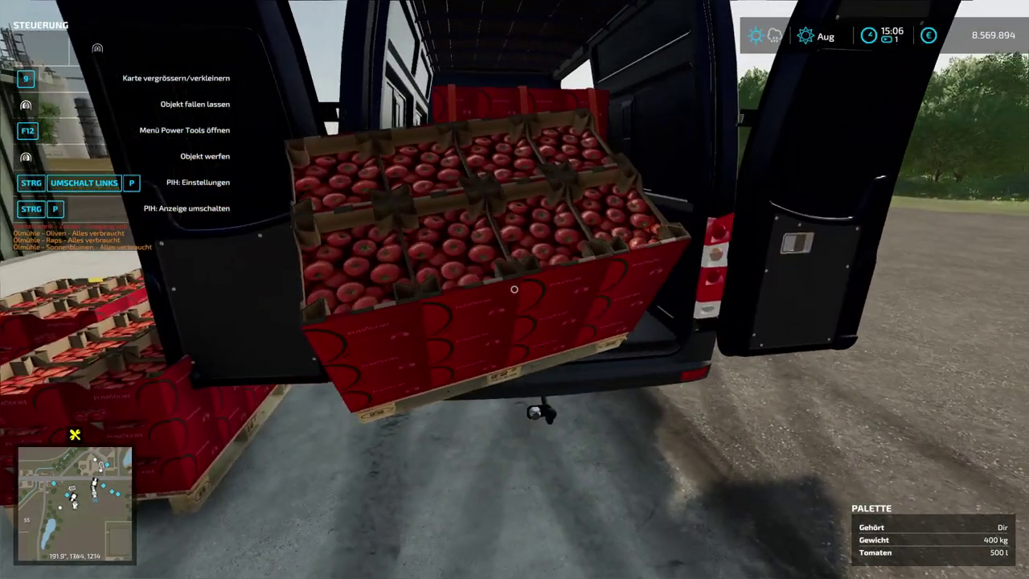
pyautogui.press('w')
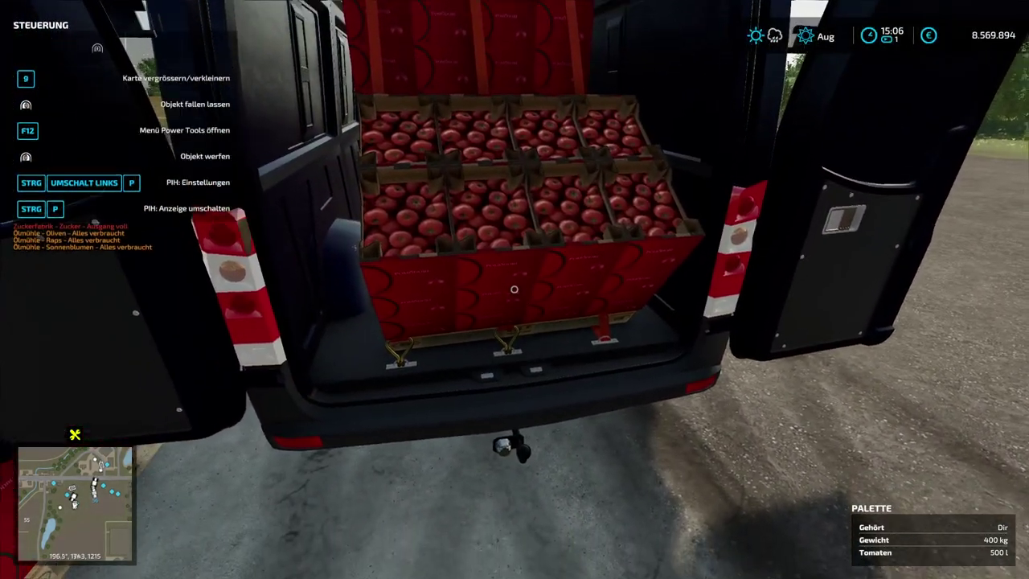
pyautogui.press('w')
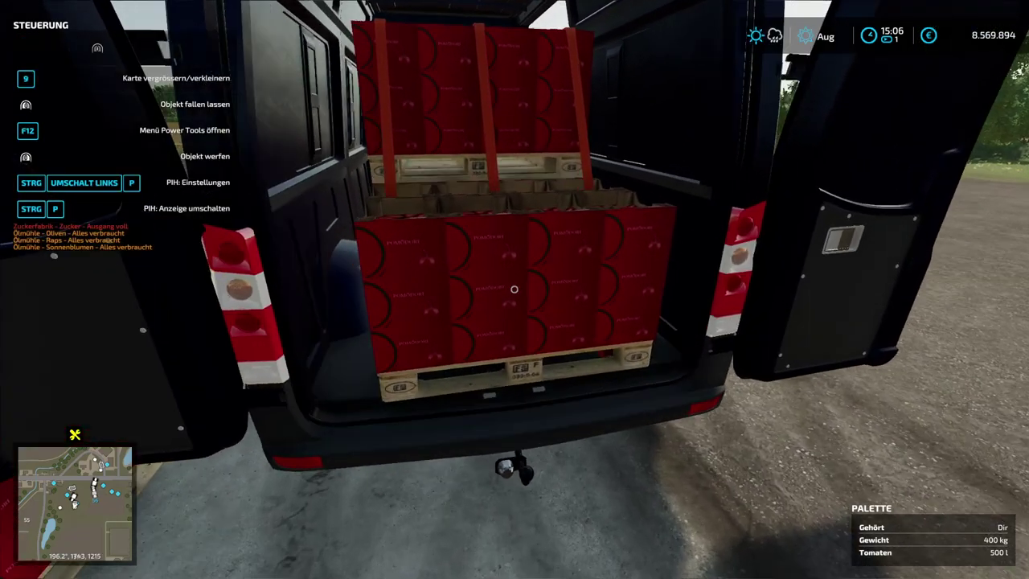
pyautogui.press('w')
pyautogui.press('space')
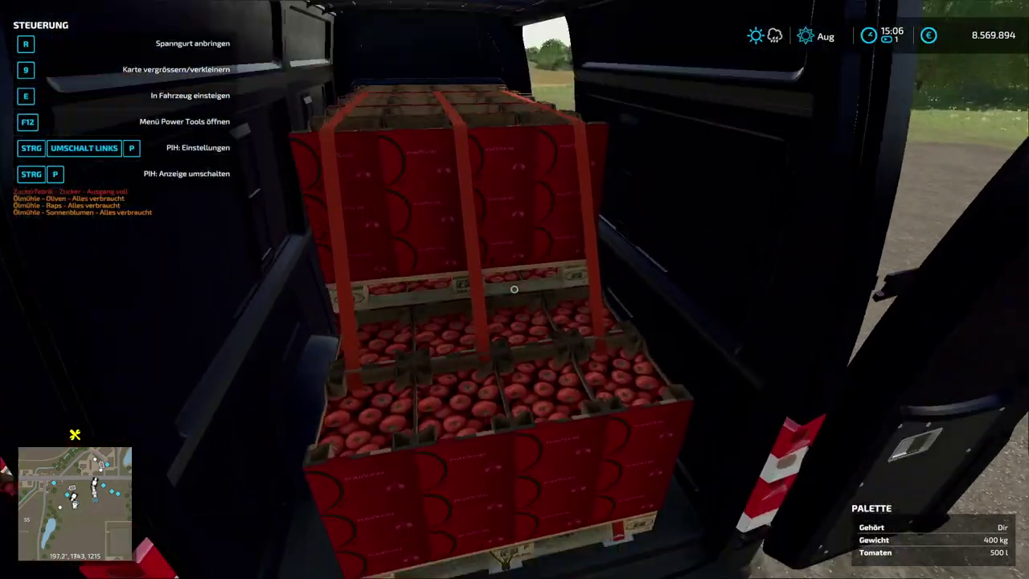
# - Grab the hand-loaded tomato pallet again, adjust its position in the cargo area and release it
pyautogui.press('s')
pyautogui.press('a')
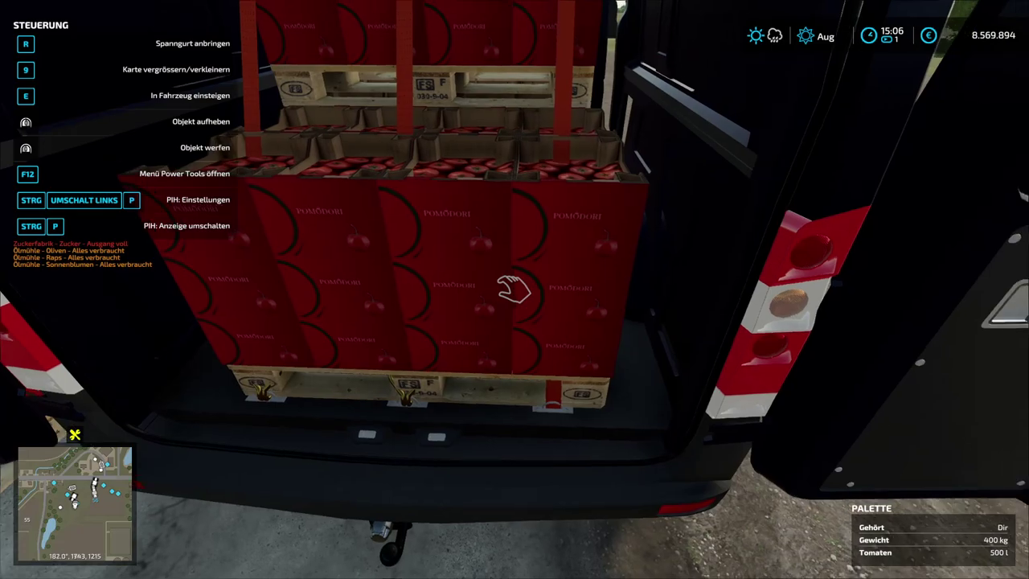
pyautogui.press('s')
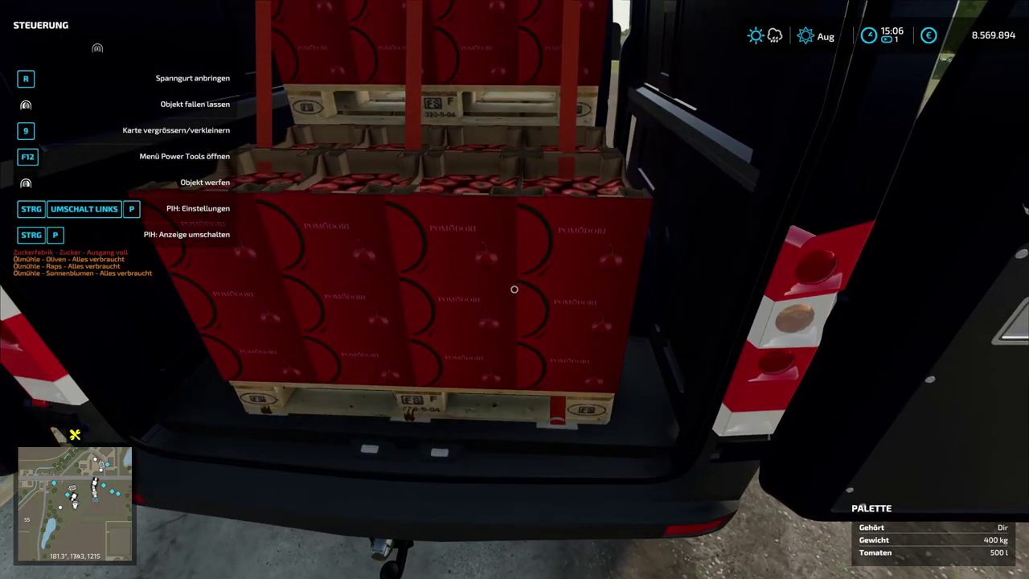
pyautogui.click(515, 290)
# - Return to the driver's seat, drive the loaded van forward and reverse it back alongside the tomato pallet rows
pyautogui.press('s')
pyautogui.press('d')
pyautogui.press('w')
pyautogui.press('e')
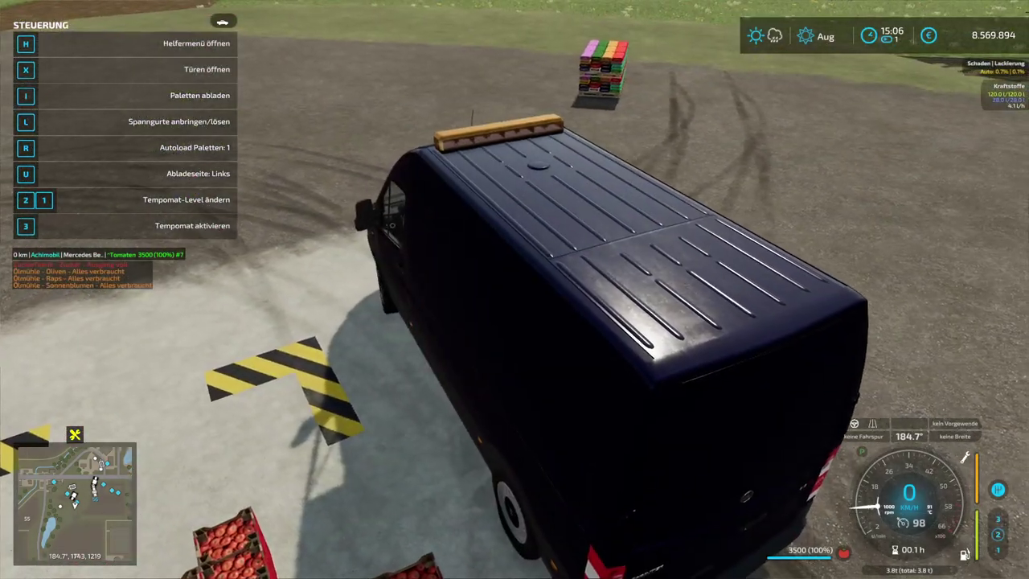
pyautogui.press('w')
pyautogui.press('s')
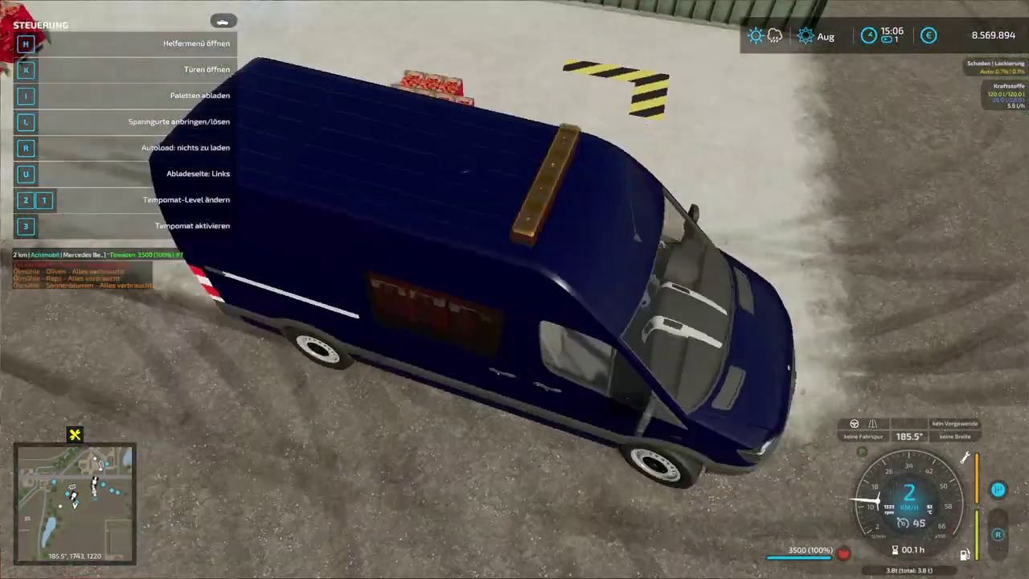
pyautogui.press('s')
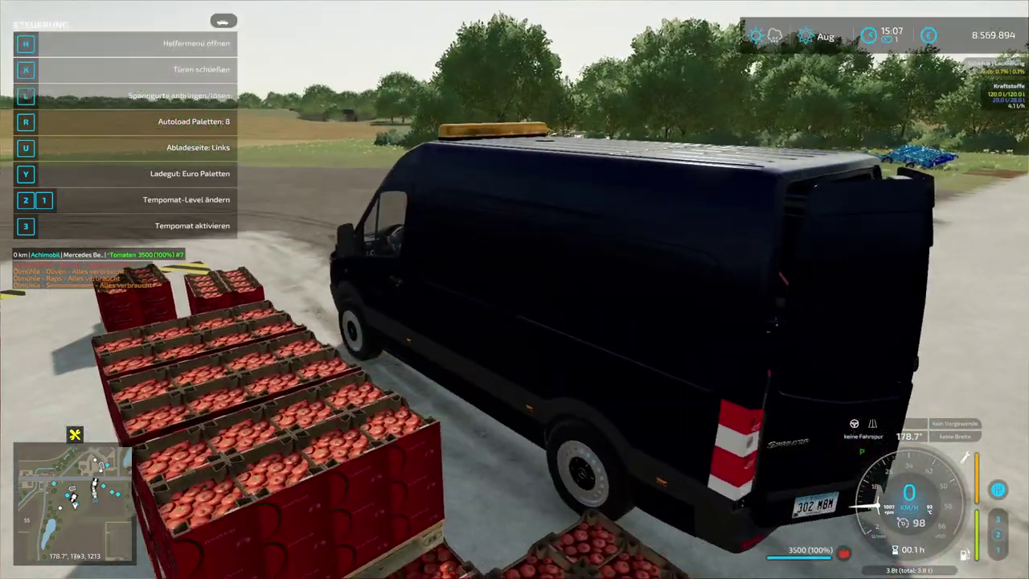
# - Unload the tomato pallets with the van's doors open, inspect the empty cargo area and get out to look at the van from outside
pyautogui.press('x')
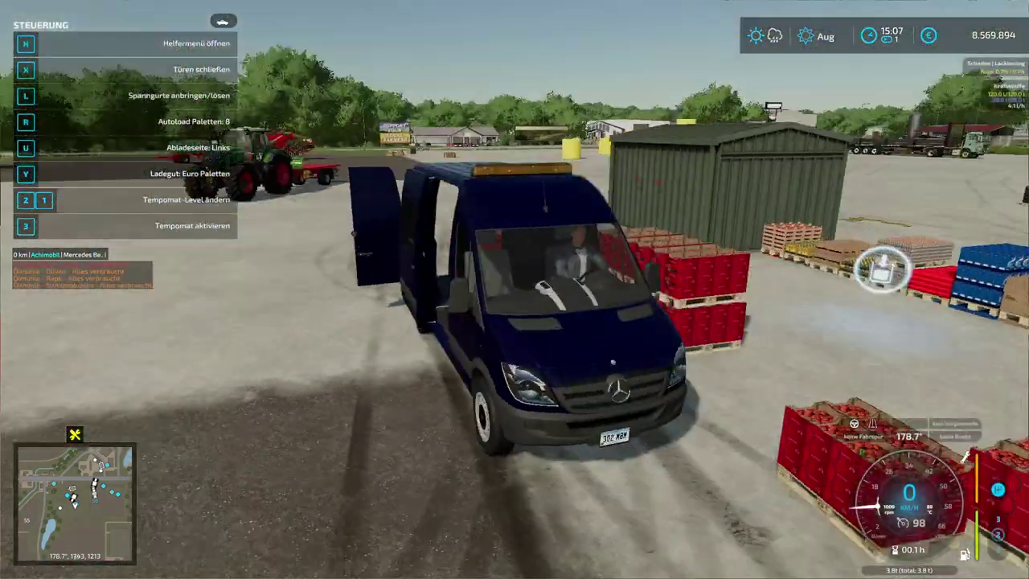
pyautogui.scroll(3, 515, 289)
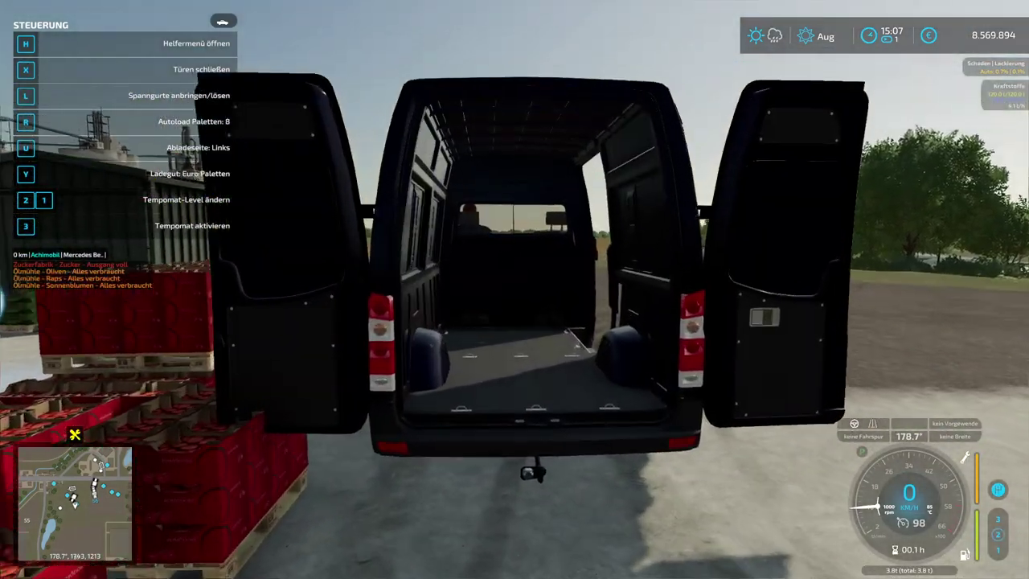
pyautogui.press('e')
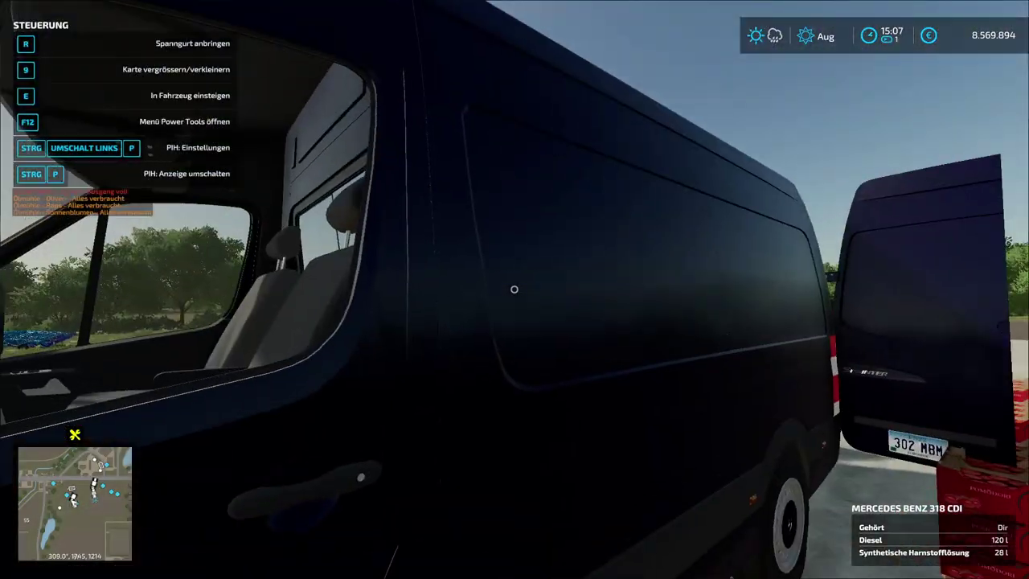
pyautogui.press('a')
pyautogui.press('s')
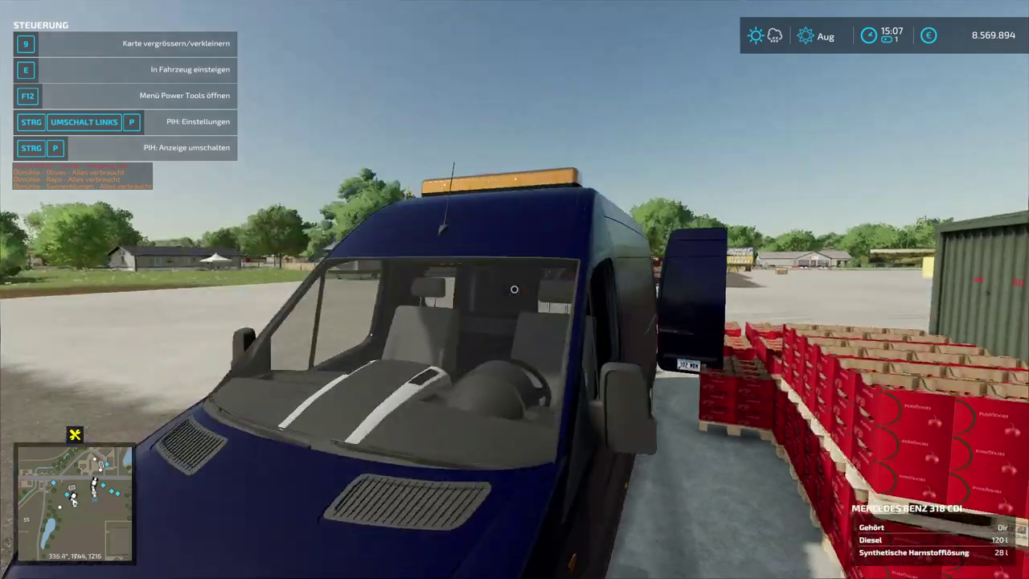
pyautogui.press('a')
pyautogui.press('s')
pyautogui.press('w')
# - Save the game and return to the yard
pyautogui.press('Escape')
pyautogui.press('q')
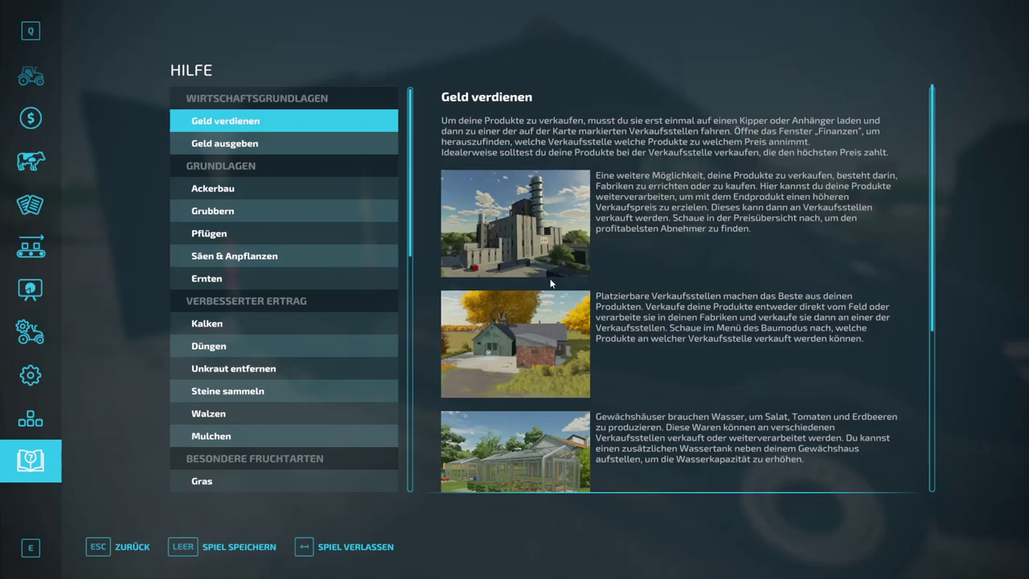
pyautogui.press('space')
pyautogui.press('Escape')
# - Find the MB Sprinter among the cars in the vehicle shop and open its configuration page
pyautogui.press('p')
pyautogui.scroll(-1, 562, 402)
pyautogui.scroll(1, 309, 430)
pyautogui.scroll(-1, 209, 449)
pyautogui.click(252, 439)
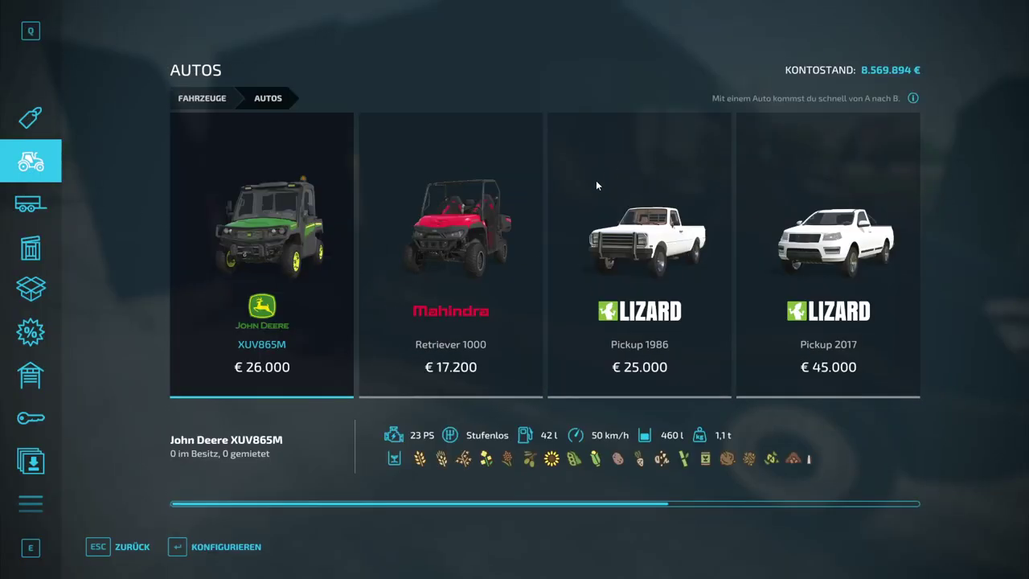
pyautogui.scroll(-2, 638, 290)
pyautogui.click(723, 365)
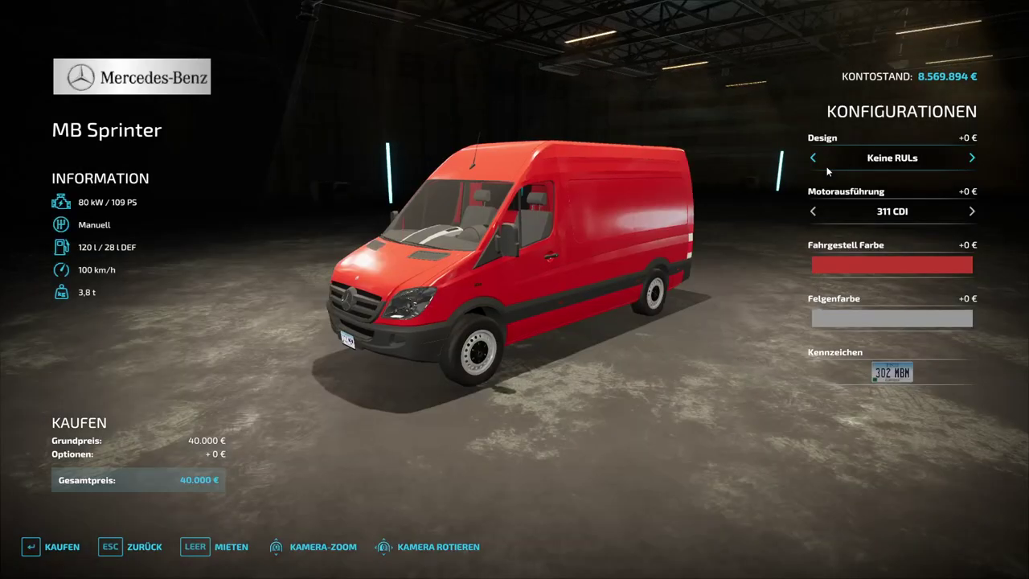
# - Review the Sprinter entries in the car list, reopen the MB Sprinter's configuration and examine the red van from several angles
pyautogui.press('Escape')
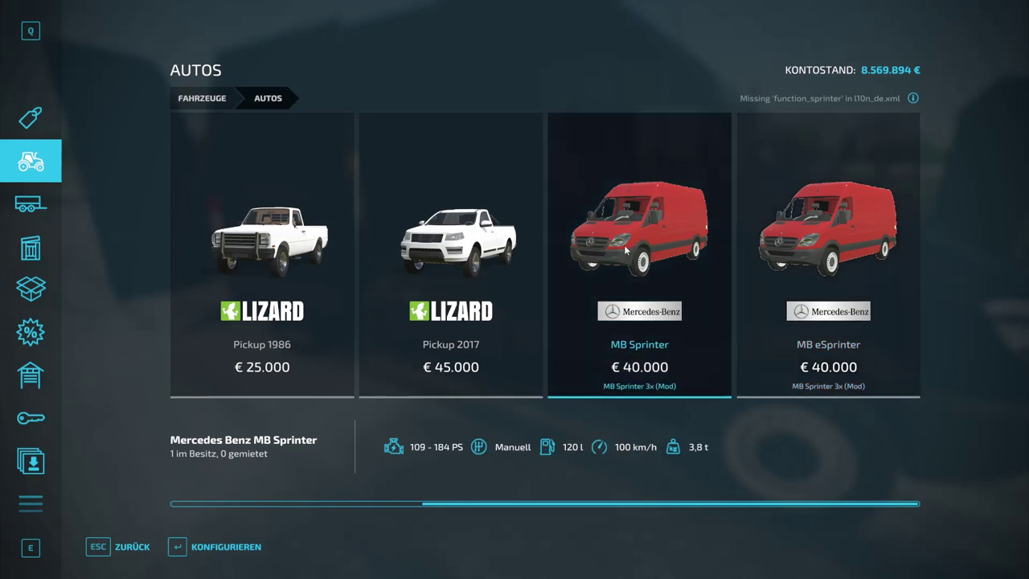
pyautogui.click(626, 253)
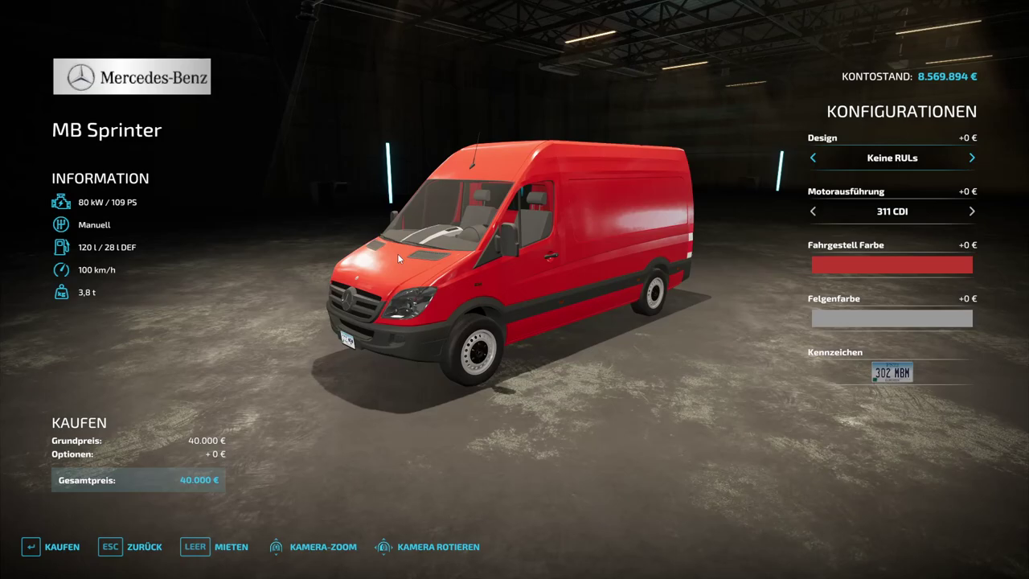
pyautogui.moveTo(467, 265); pyautogui.dragTo(655, 236)
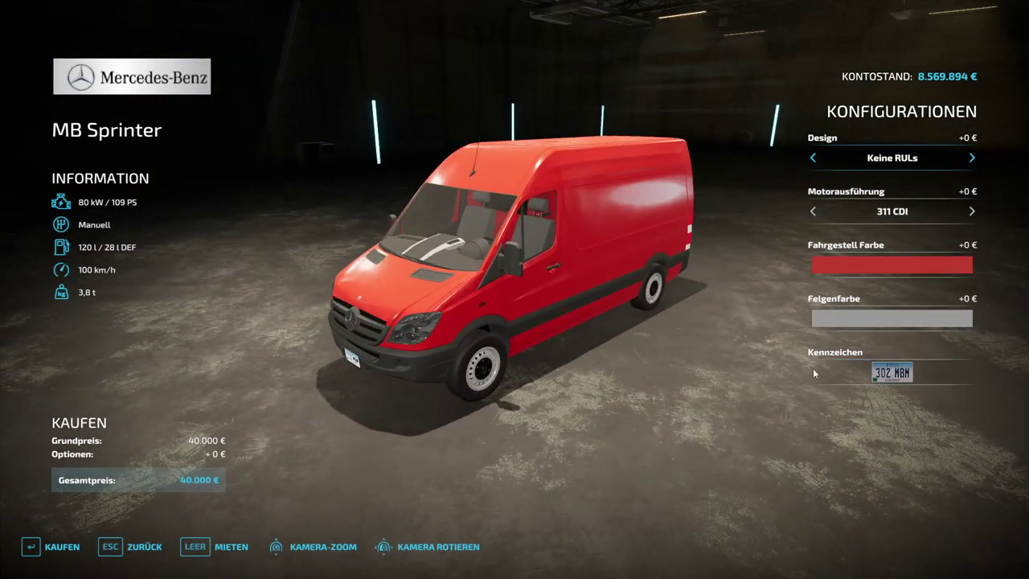
pyautogui.moveTo(707, 381); pyautogui.dragTo(673, 379)
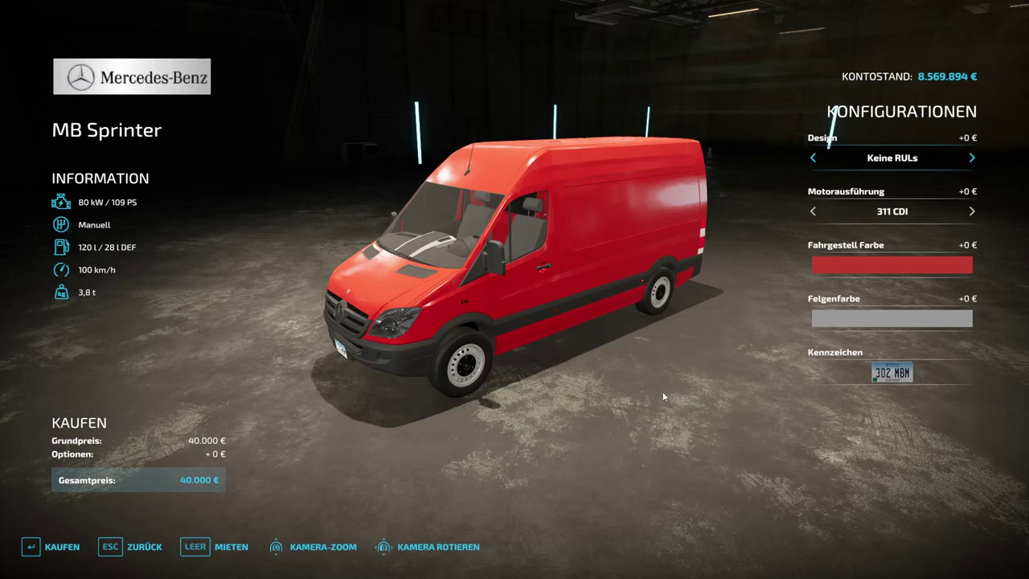
pyautogui.moveTo(722, 407); pyautogui.dragTo(353, 438)
pyautogui.moveTo(563, 483); pyautogui.dragTo(270, 462, button='right')
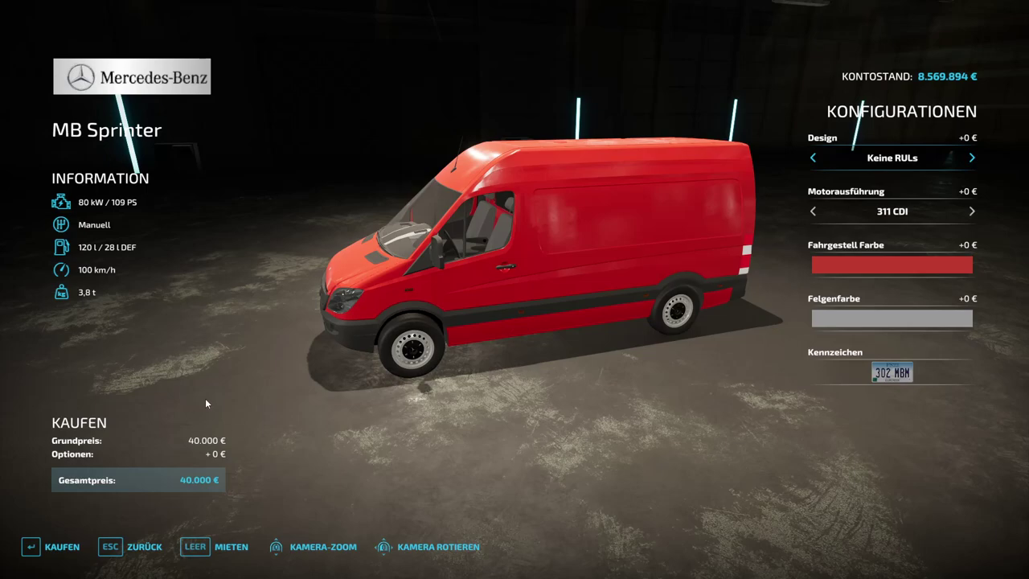
pyautogui.moveTo(388, 344); pyautogui.dragTo(443, 129, button='right')
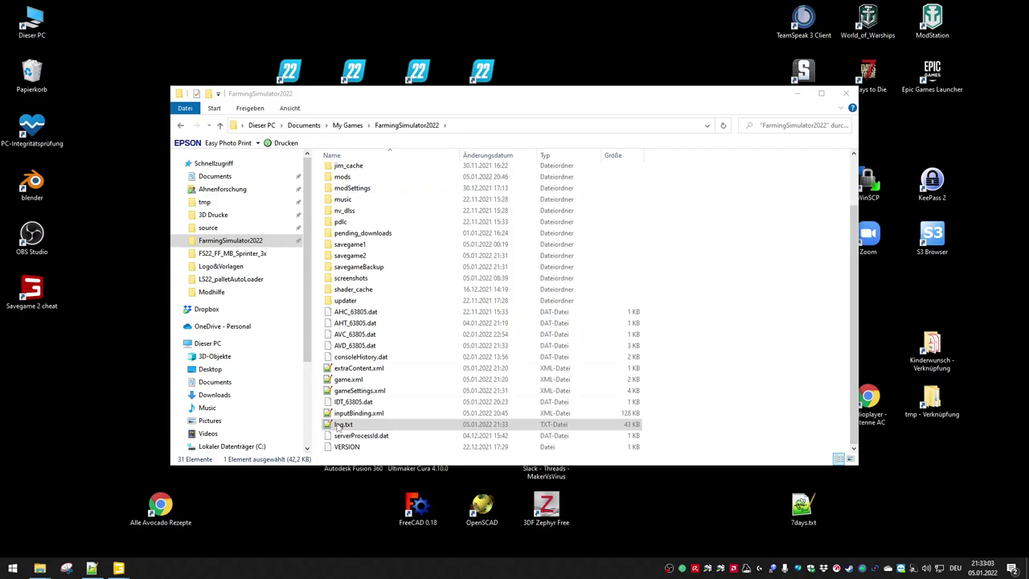
# - Switch to the sprinter.i3d scene in GIANTS Editor and collapse the cameras, movingParts, configurations and autoloader groups
pyautogui.moveTo(118, 568)
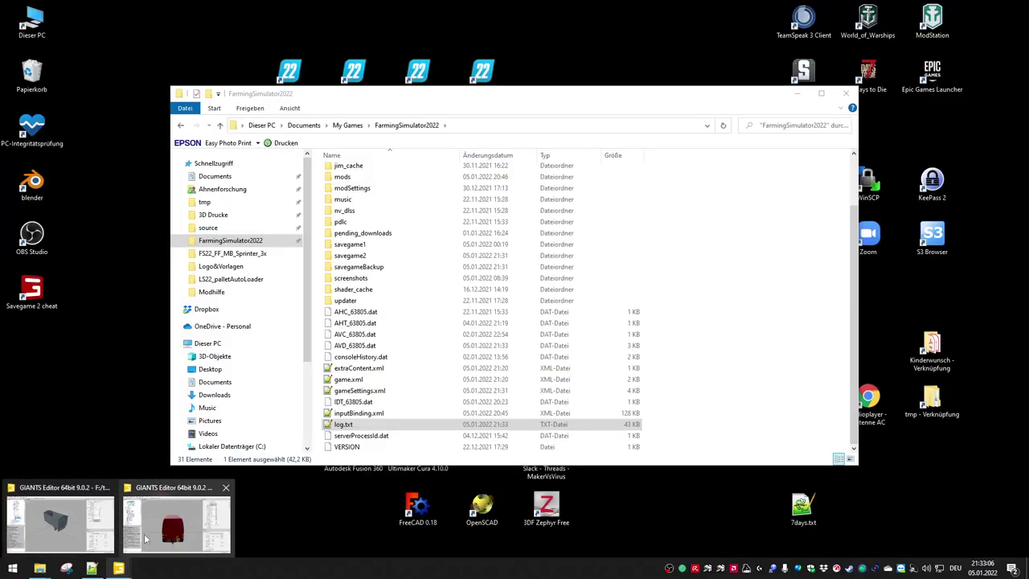
pyautogui.click(173, 527)
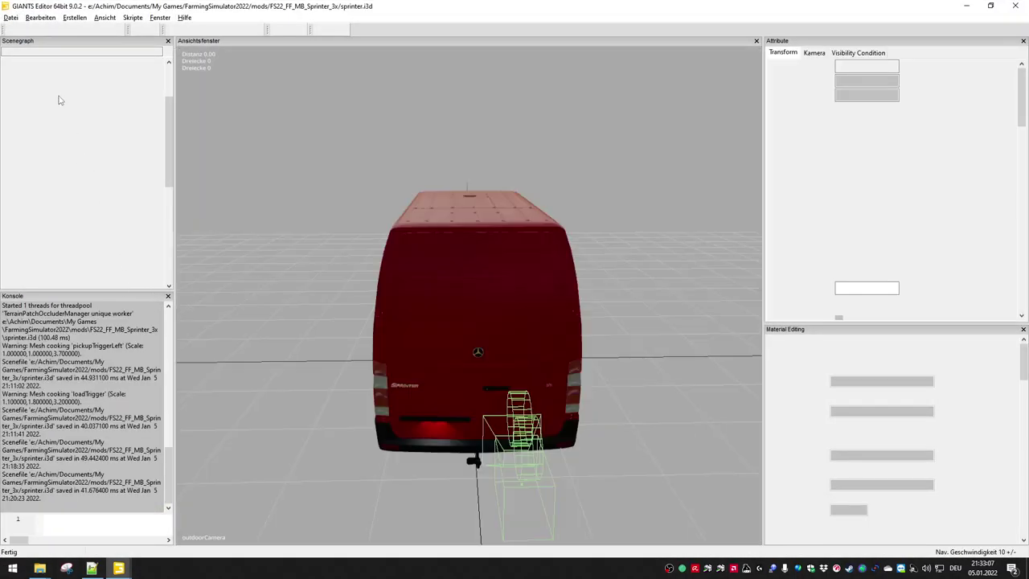
pyautogui.scroll(-2, 76, 121)
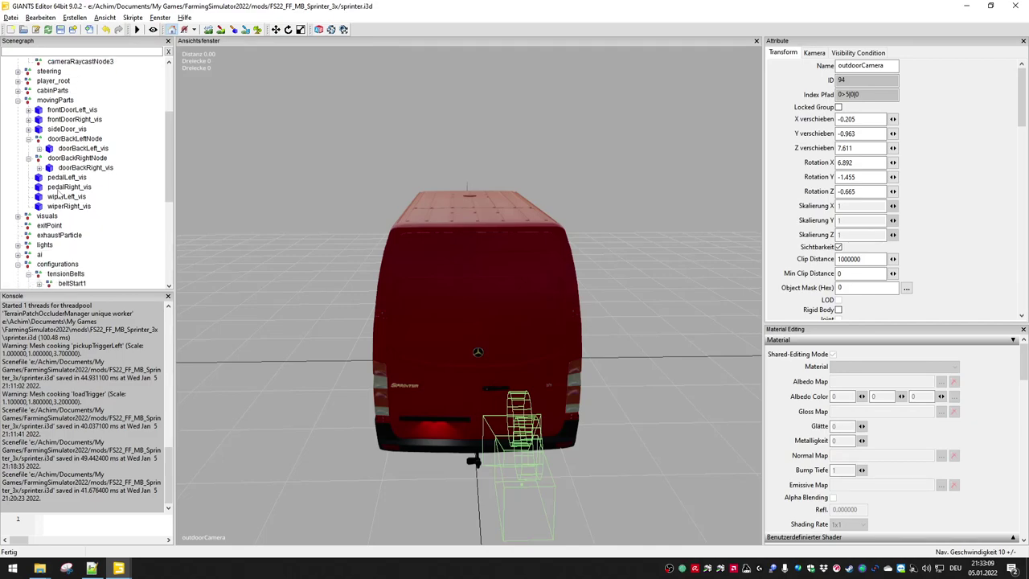
pyautogui.scroll(5, 65, 189)
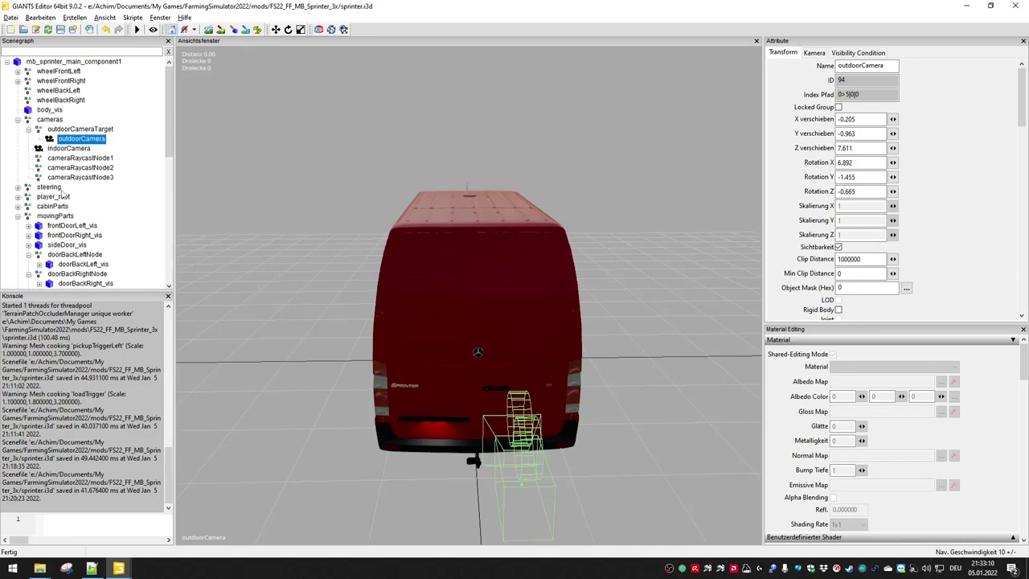
pyautogui.click(17, 119)
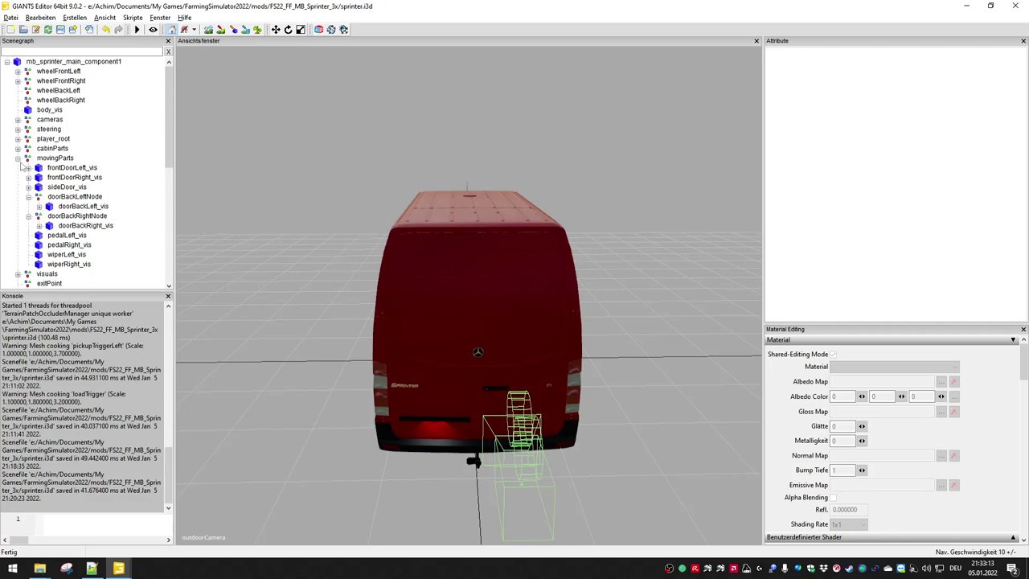
pyautogui.click(18, 157)
pyautogui.click(18, 216)
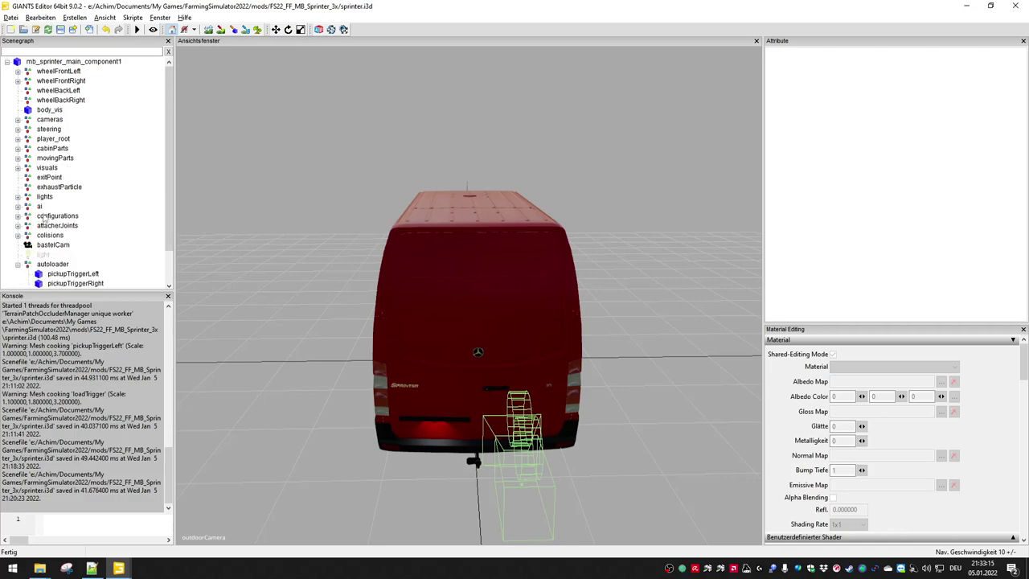
pyautogui.scroll(-1, 48, 209)
pyautogui.scroll(-1, 48, 207)
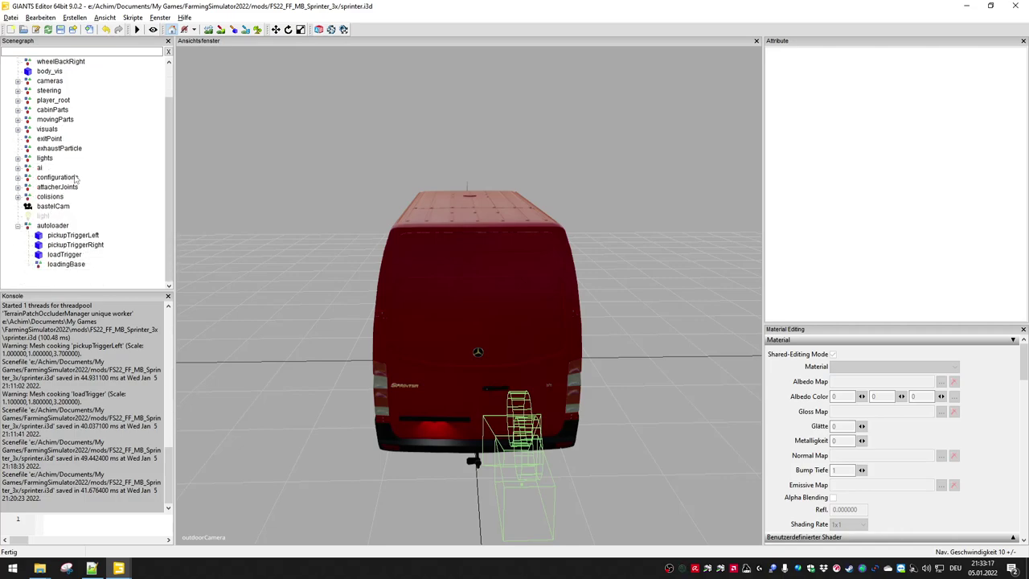
pyautogui.click(17, 226)
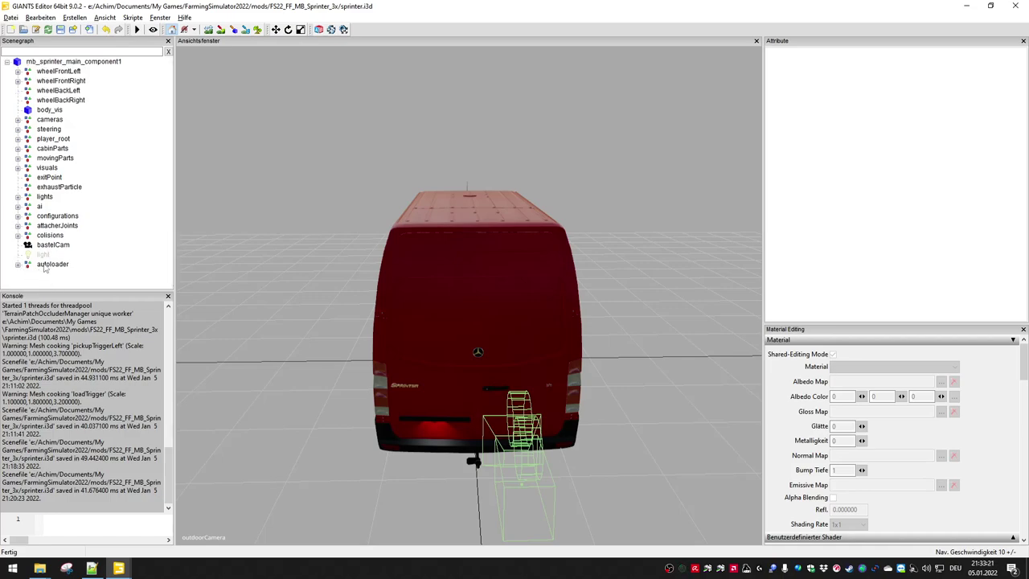
# - Inspect the autoloader and ai groups' attributes and highlight the ai group's index path
pyautogui.click(46, 266)
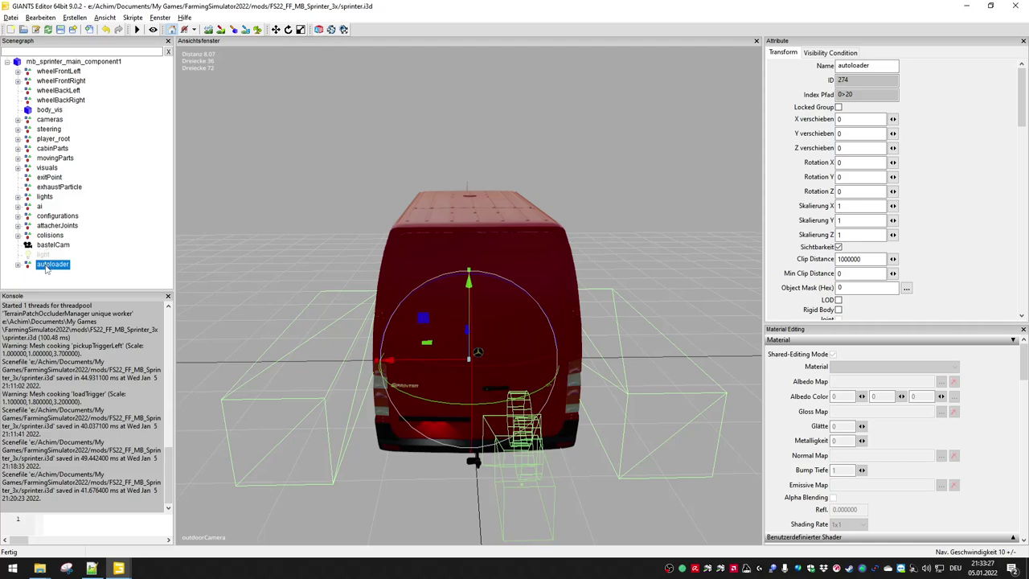
pyautogui.click(39, 207)
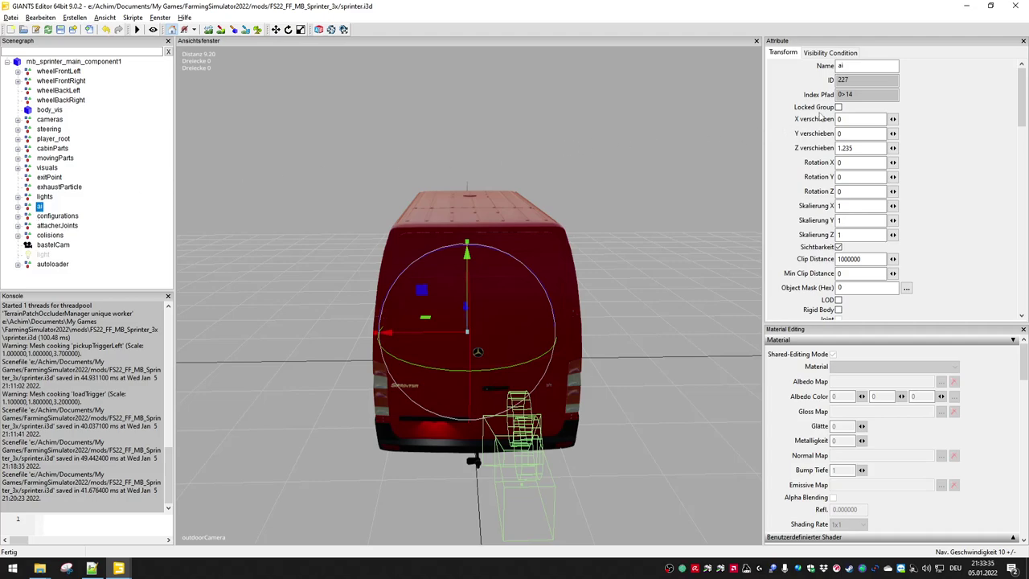
pyautogui.moveTo(853, 96); pyautogui.dragTo(816, 95)
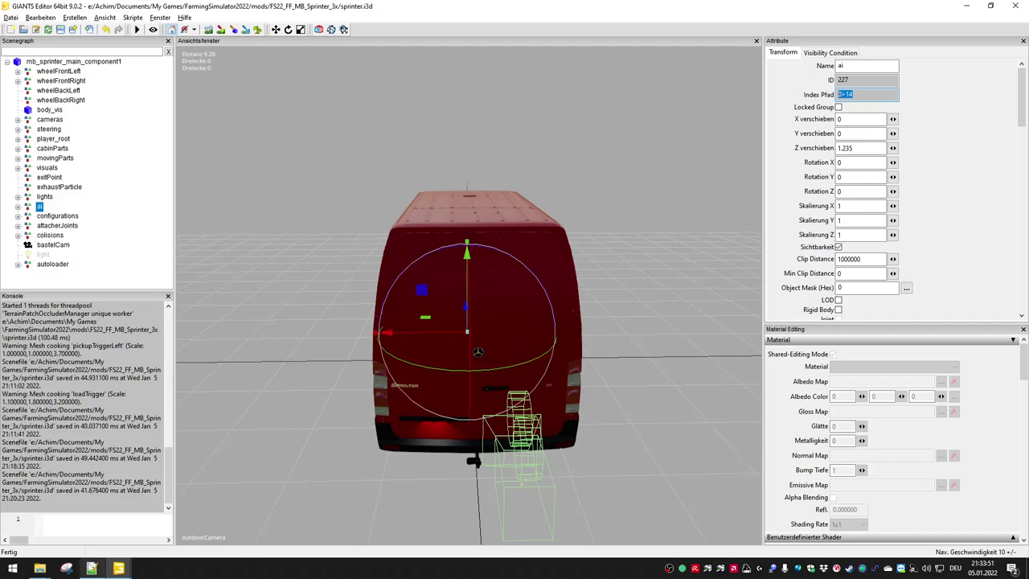
# - Switch to Notepad++ and open the recent file APalletAutoLoader.lua
pyautogui.click(92, 568)
pyautogui.click(544, 328)
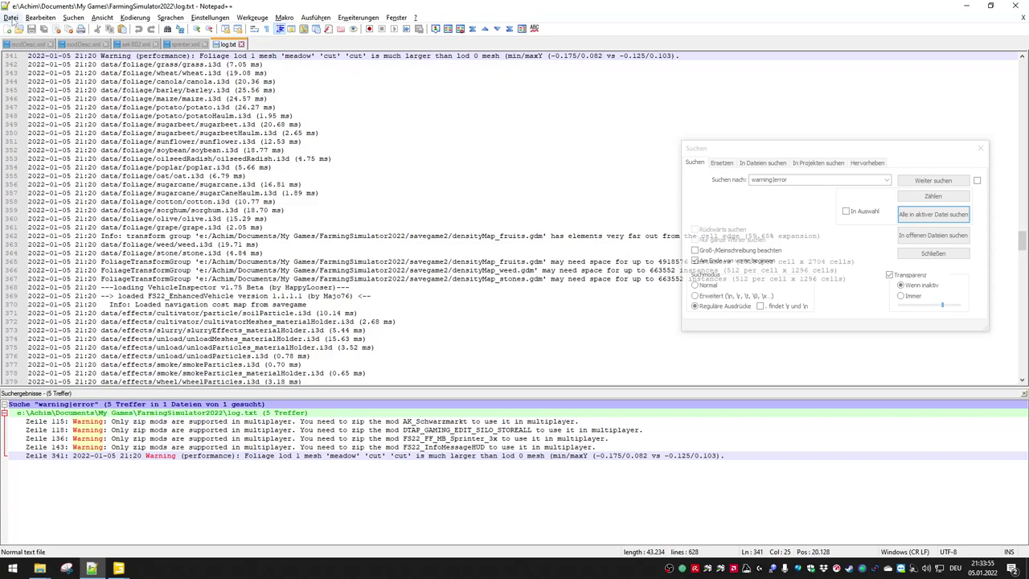
pyautogui.click(9, 16)
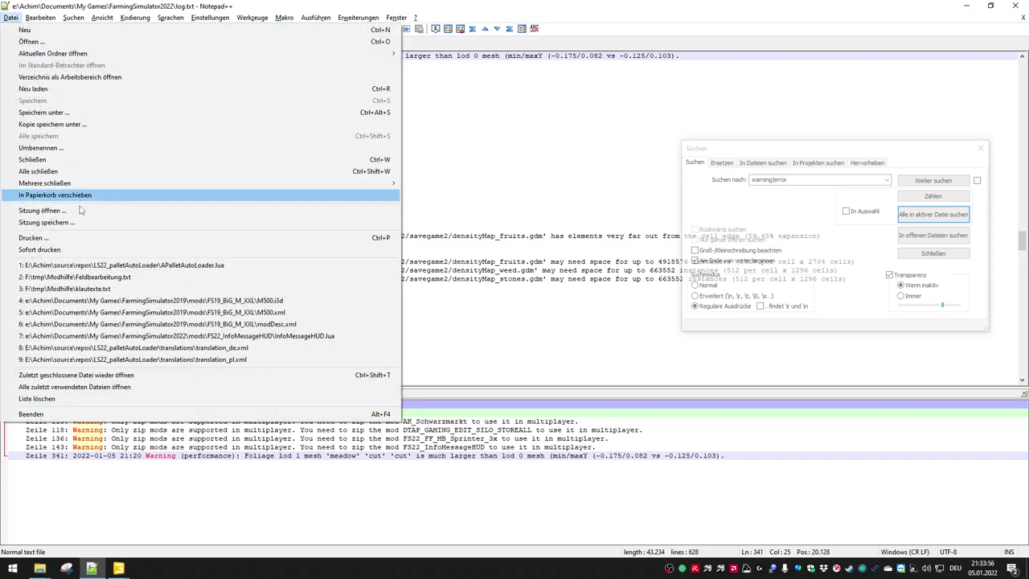
pyautogui.click(163, 265)
pyautogui.click(351, 165)
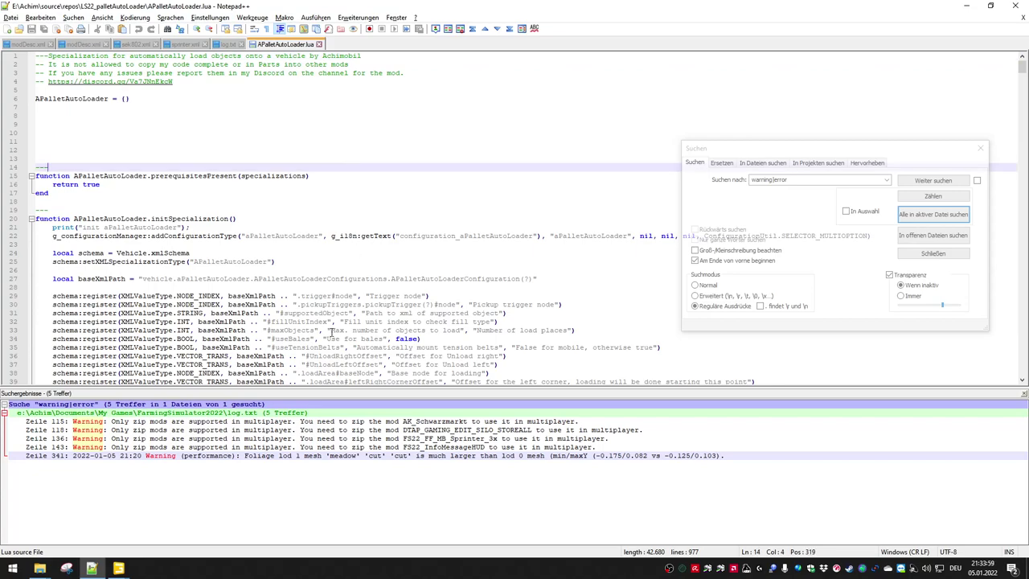
# - Go to line 257 of the Lua script and highlight every use of leftRightCornerOffset
pyautogui.hotkey('ctrl', 'g')
pyautogui.write('257')
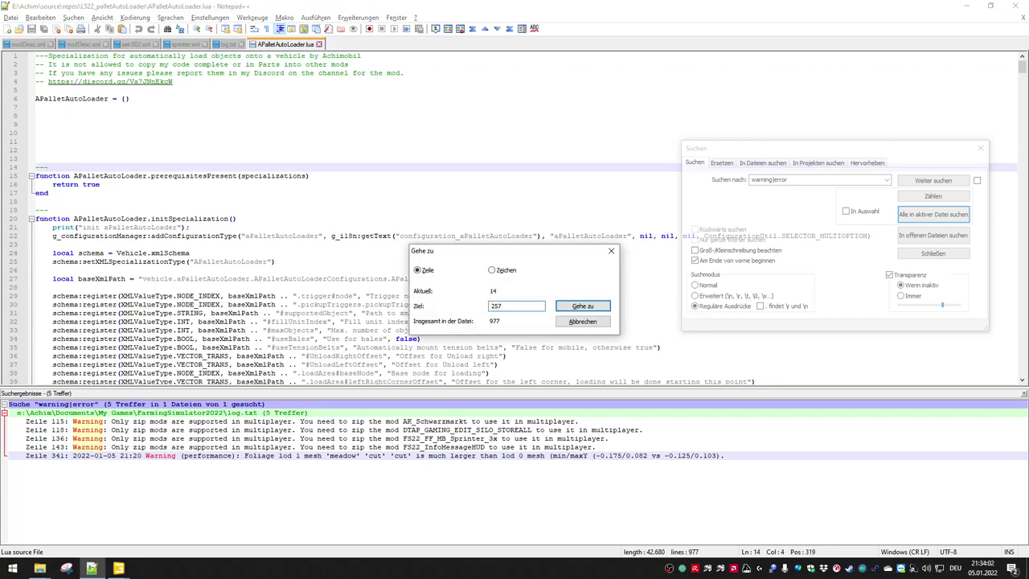
pyautogui.press('Return')
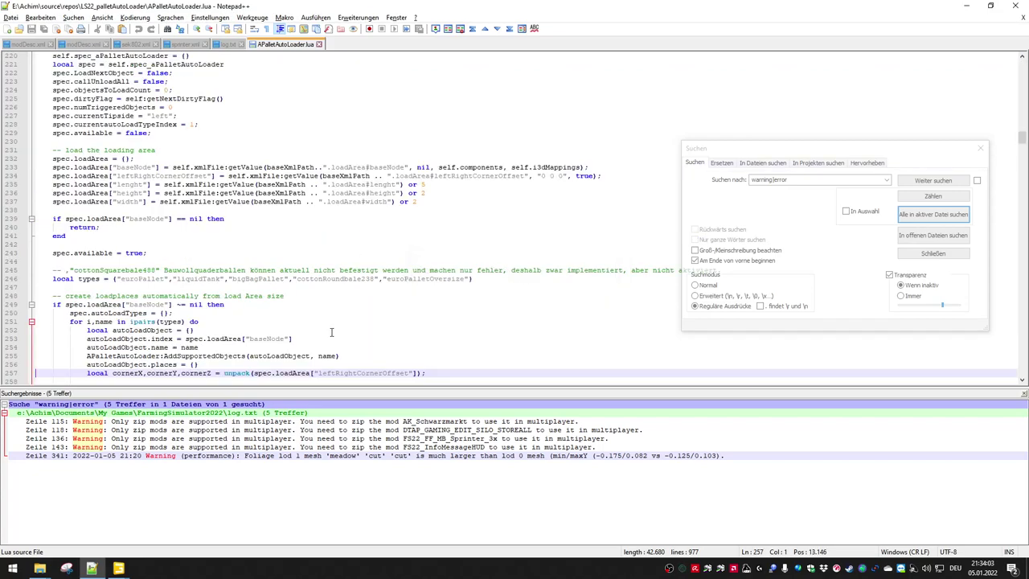
pyautogui.scroll(-3, 352, 306)
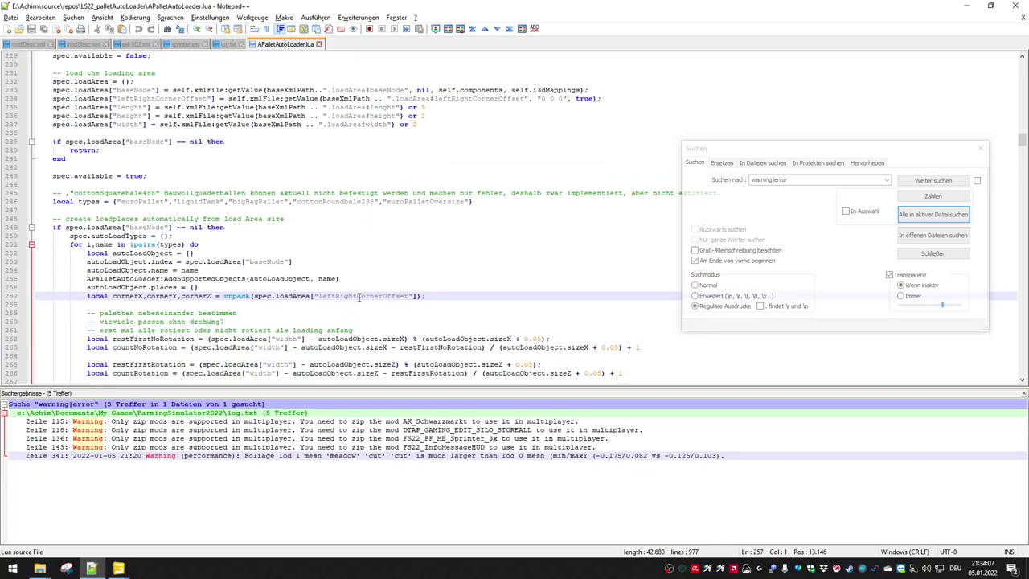
pyautogui.doubleClick(360, 295)
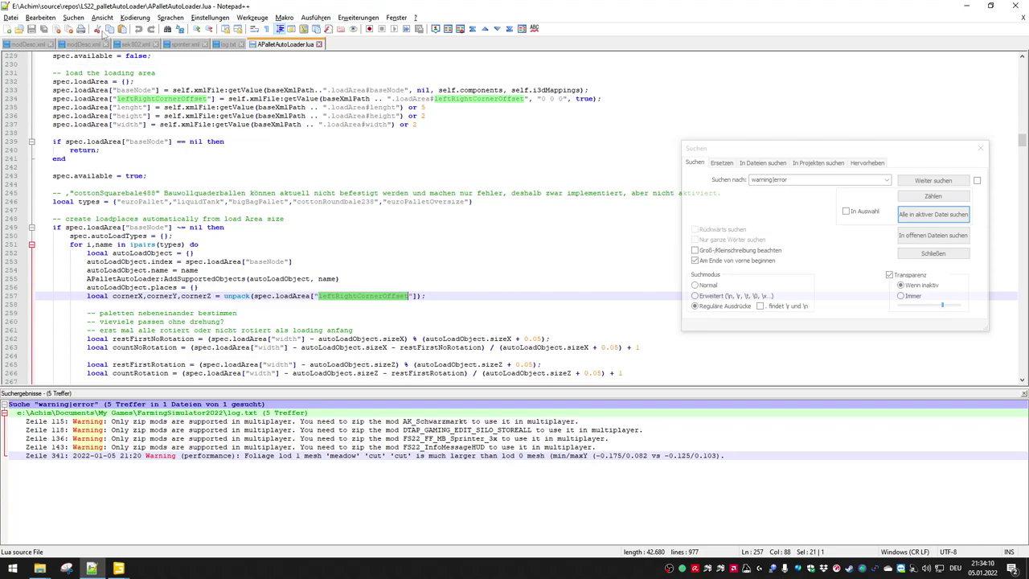
# - Locate the loadArea entry in sprinter.xml and select its leftRightCornerOffset value "0.65 0 0"
pyautogui.click(191, 44)
pyautogui.scroll(-3, 261, 269)
pyautogui.moveTo(344, 265); pyautogui.dragTo(379, 266)
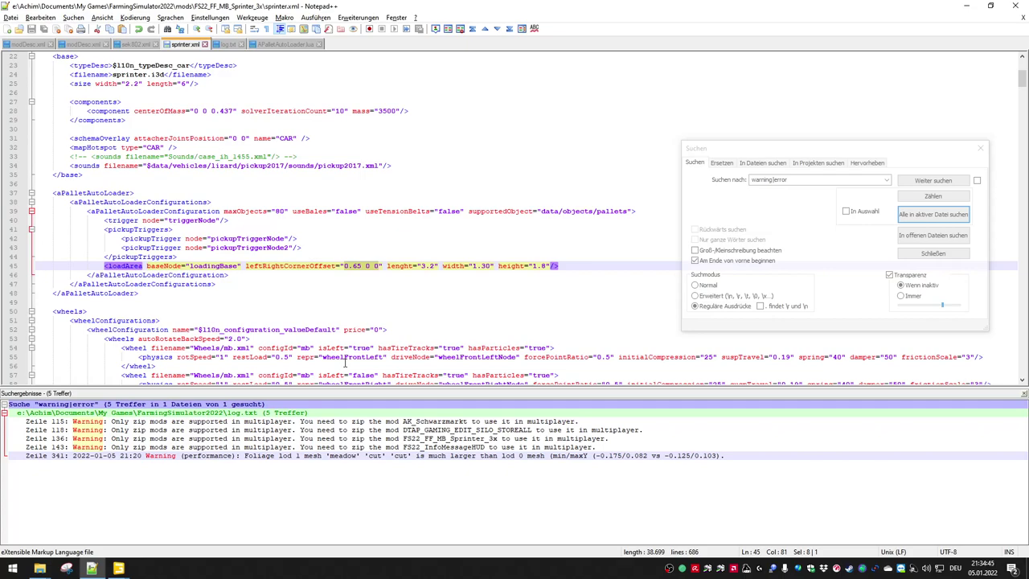
# - Switch to the GIANTS Editor window containing sprinter.i3d to view the van from behind
pyautogui.click(119, 568)
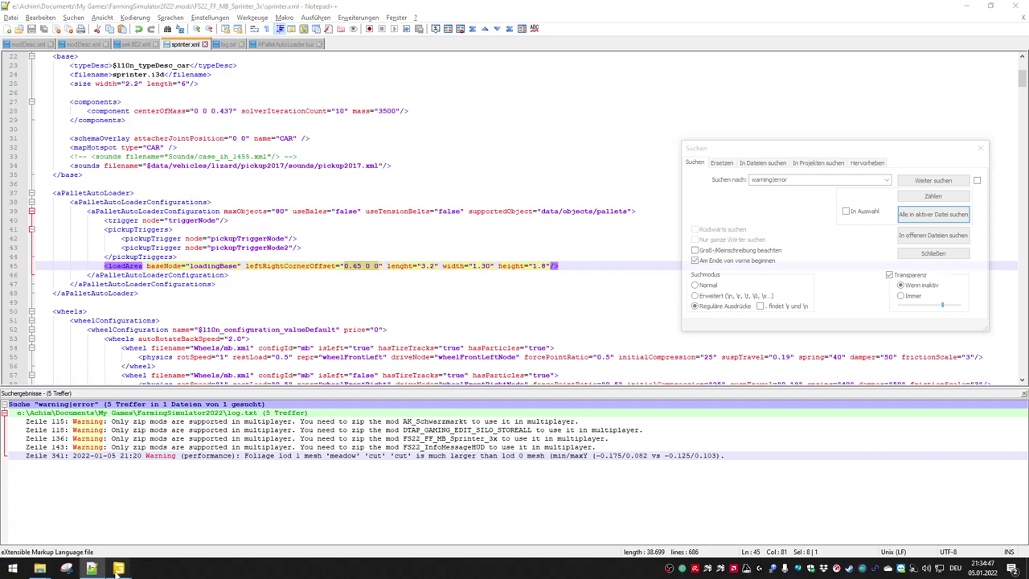
pyautogui.moveTo(126, 570)
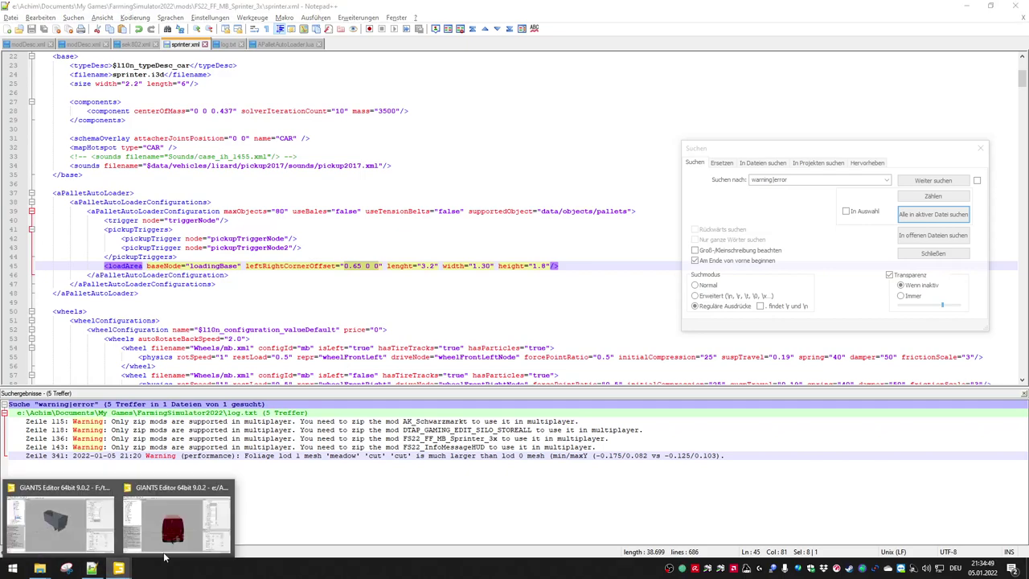
pyautogui.click(168, 543)
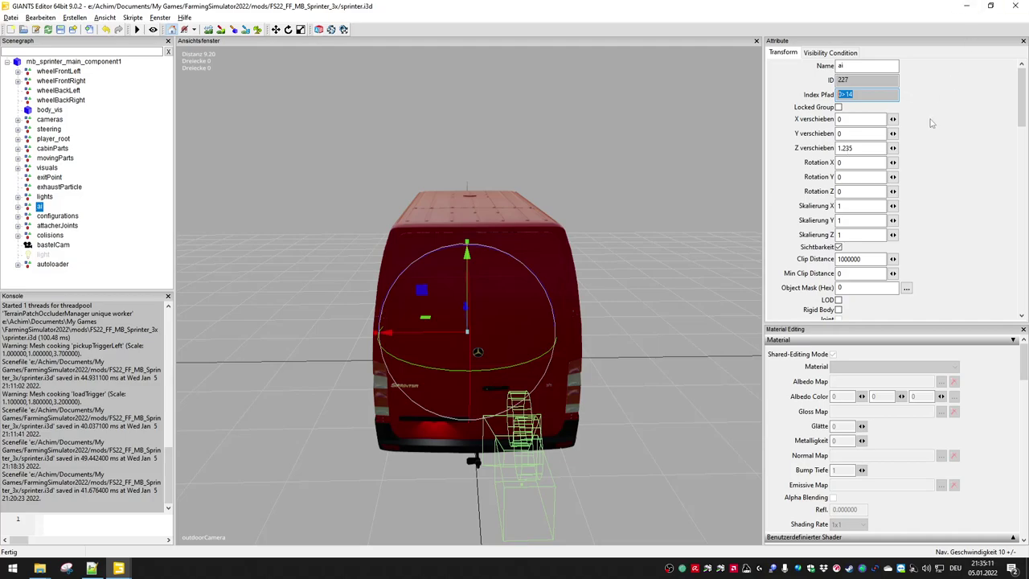
# - Return to sprinter.xml in Notepad++ and highlight the loadArea's width value "1.30", continuing to its height value
pyautogui.click(91, 568)
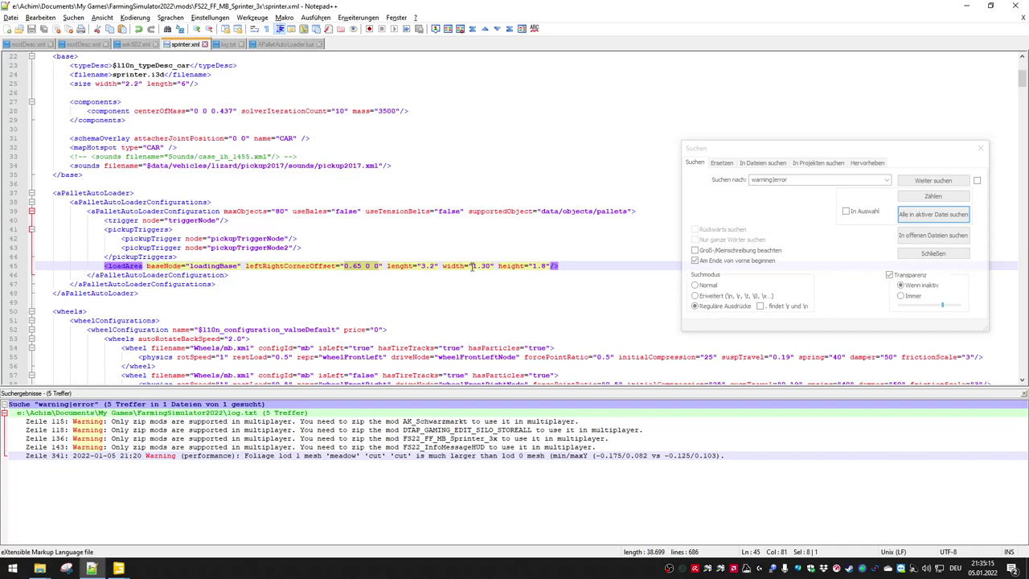
pyautogui.moveTo(472, 266); pyautogui.dragTo(491, 267)
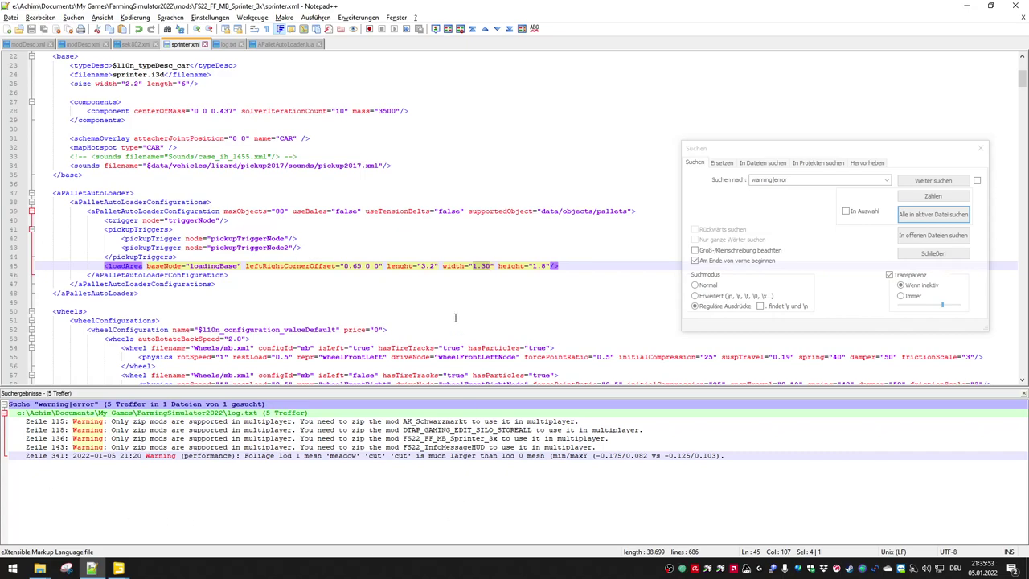
pyautogui.click(540, 265)
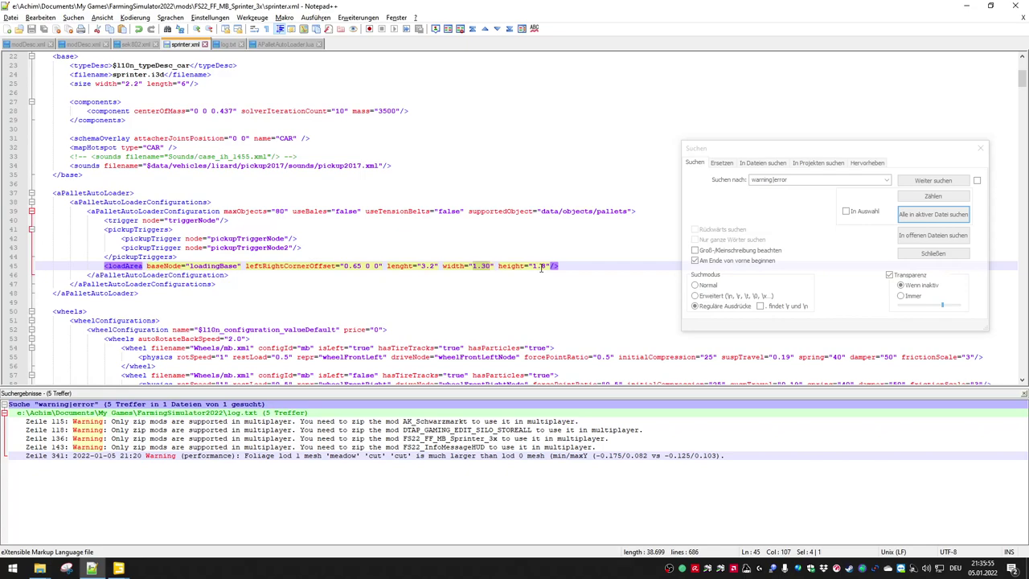